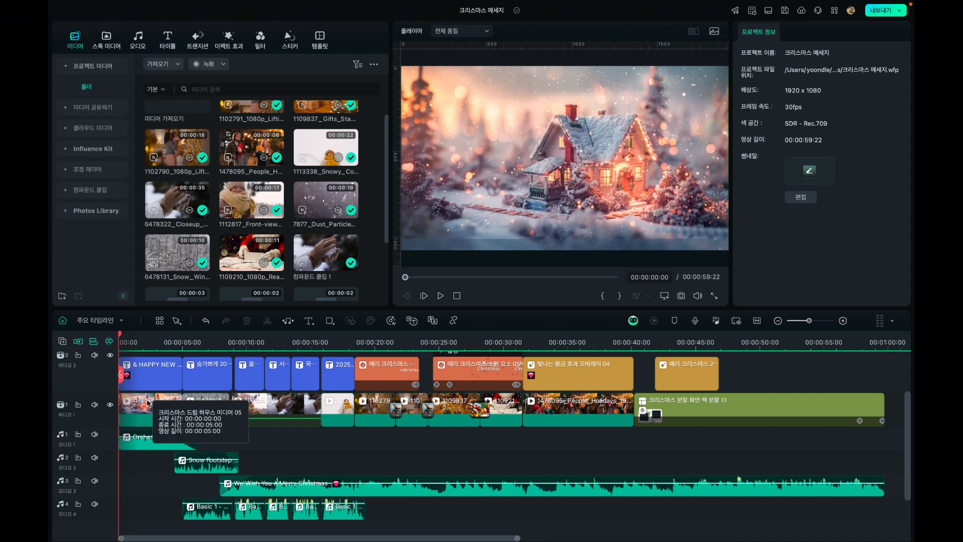
Hide video track 2 and mute audio tracks 1 through 4, leaving only video track 1 active
{"action": "left_click", "coordinate": [149, 403]}
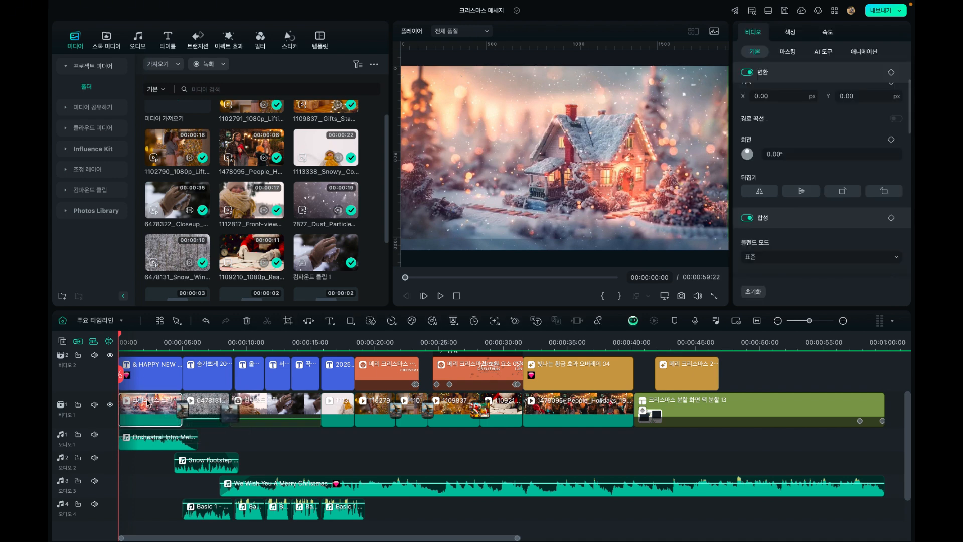
{"action": "left_click", "coordinate": [110, 355]}
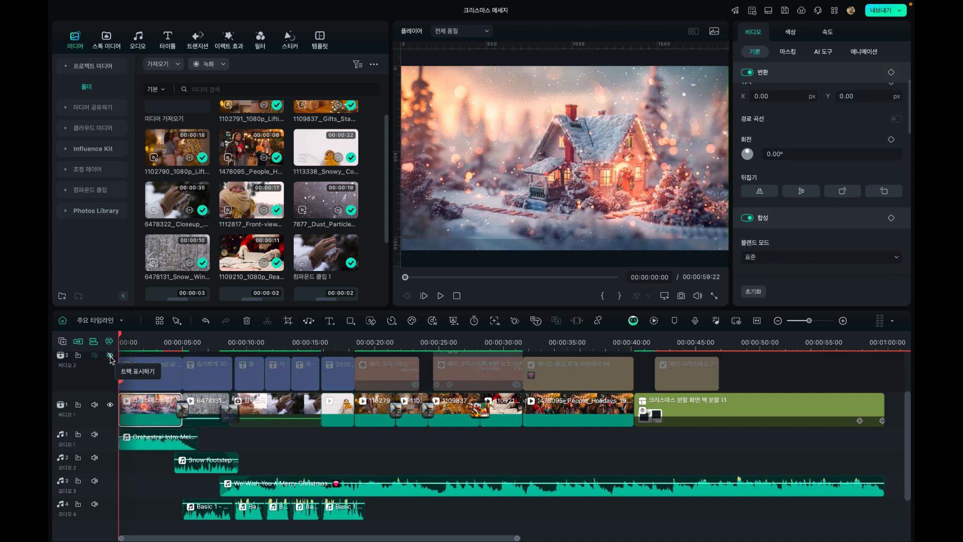
{"action": "left_click", "coordinate": [94, 435]}
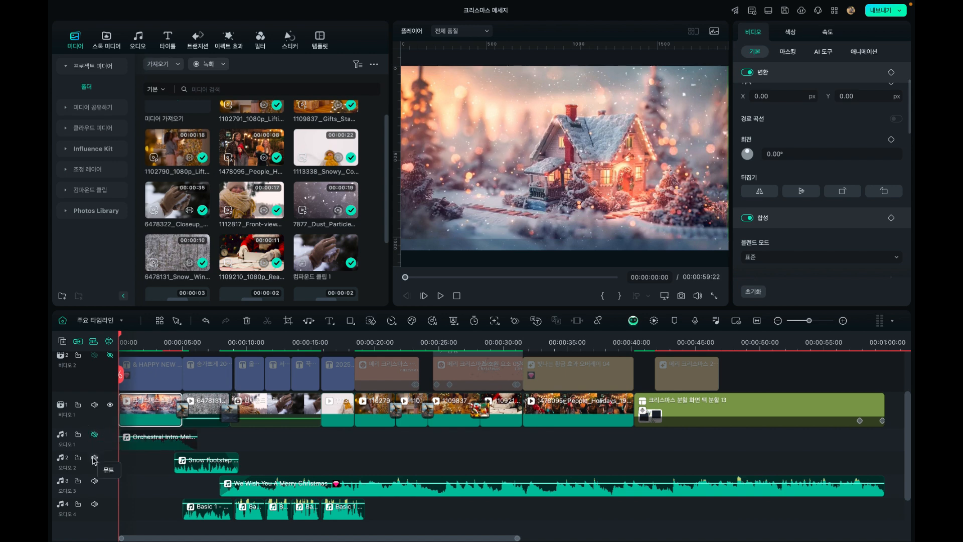
{"action": "left_click", "coordinate": [94, 457]}
{"action": "left_click", "coordinate": [95, 481]}
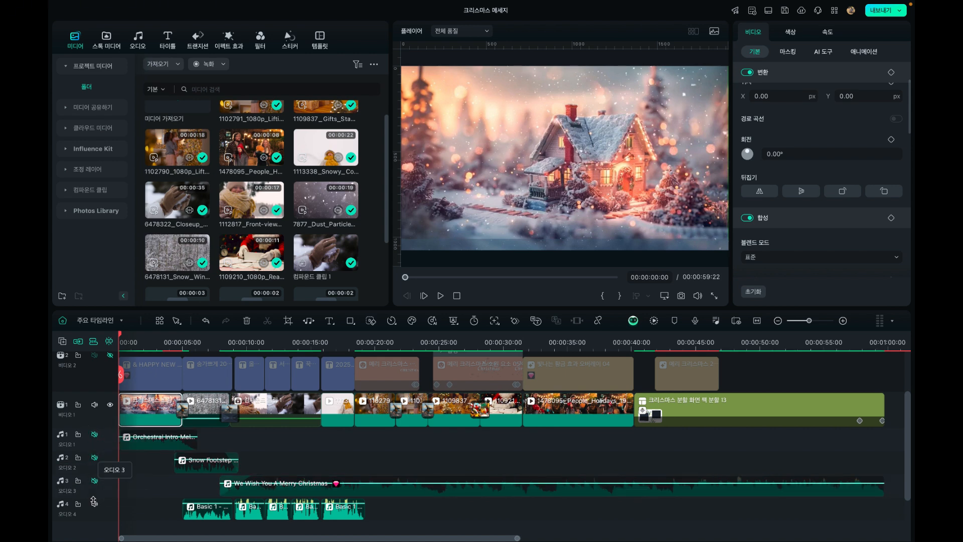
{"action": "left_click", "coordinate": [94, 504]}
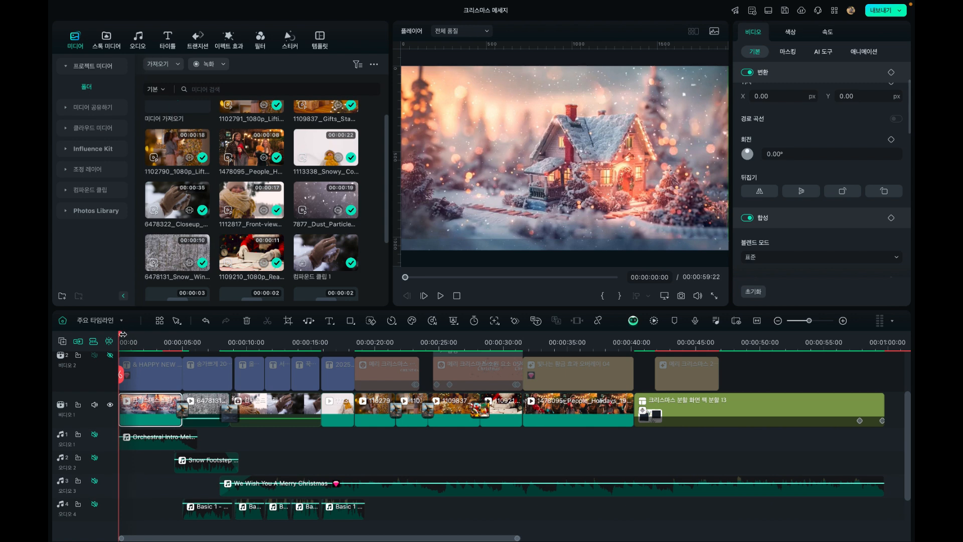
Review the clips on video track 1 from the opening Christmas house to the split-screen template near the end
{"action": "left_click_drag", "start_coordinate": [121, 339], "coordinate": [155, 343]}
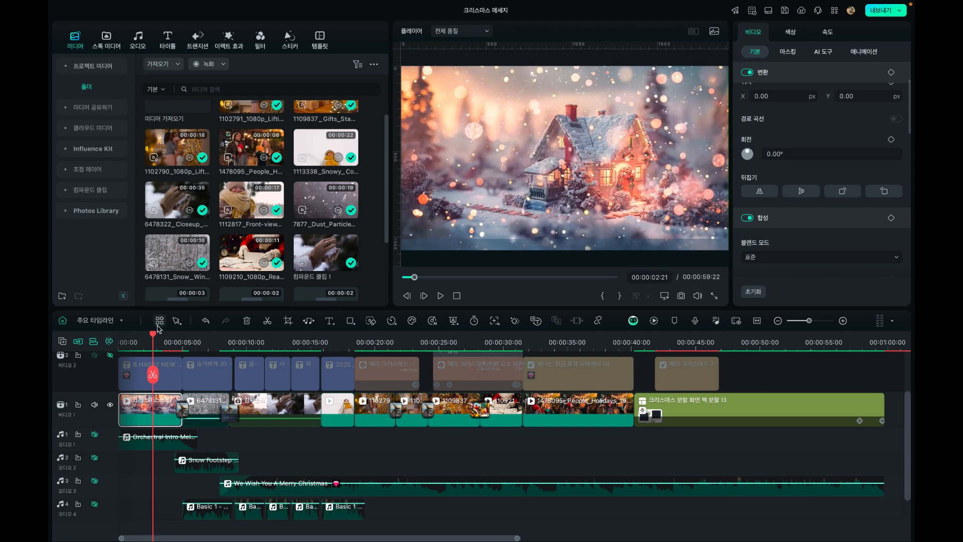
{"action": "left_click_drag", "start_coordinate": [153, 334], "coordinate": [412, 373]}
{"action": "left_click", "coordinate": [366, 344]}
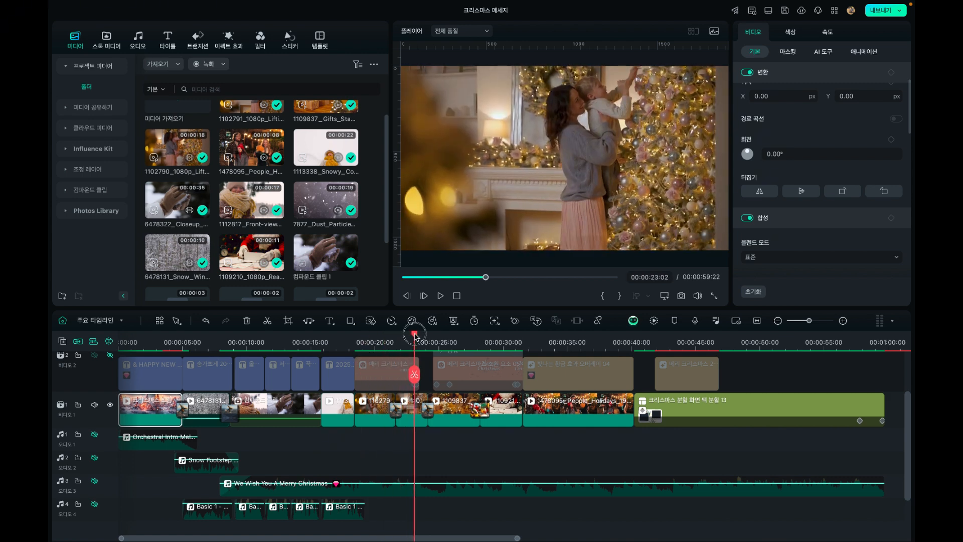
{"action": "left_click_drag", "start_coordinate": [415, 337], "coordinate": [646, 356]}
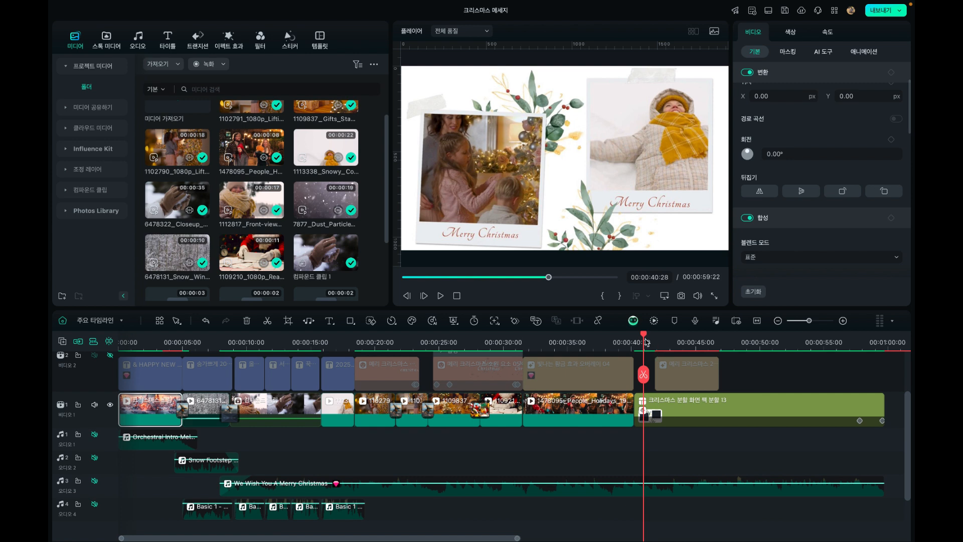
{"action": "left_click_drag", "start_coordinate": [645, 340], "coordinate": [809, 354]}
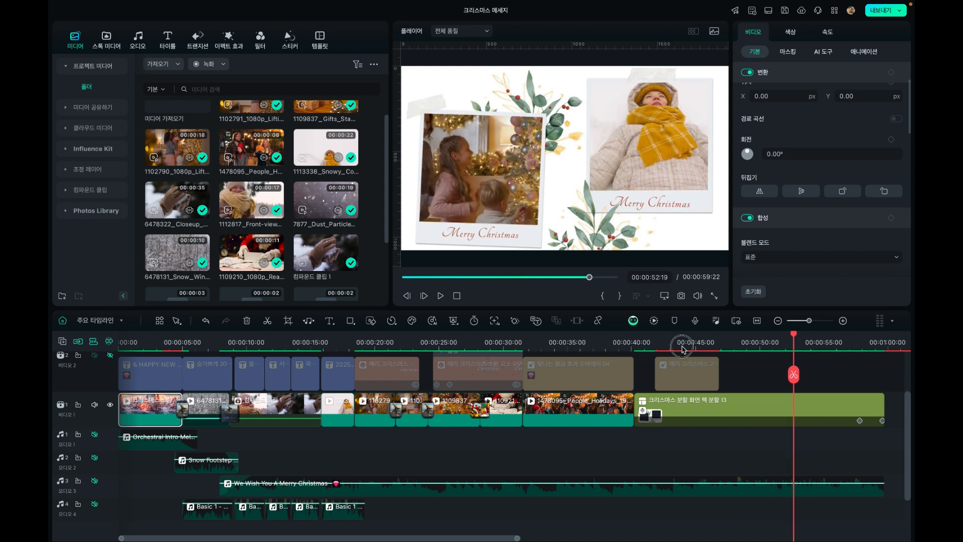
{"action": "left_click", "coordinate": [465, 342]}
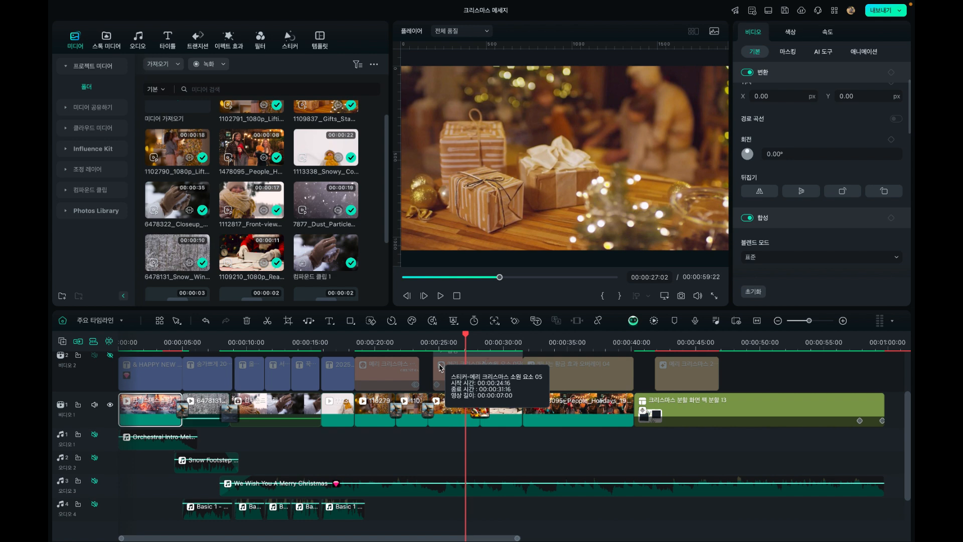
{"action": "left_click", "coordinate": [439, 368]}
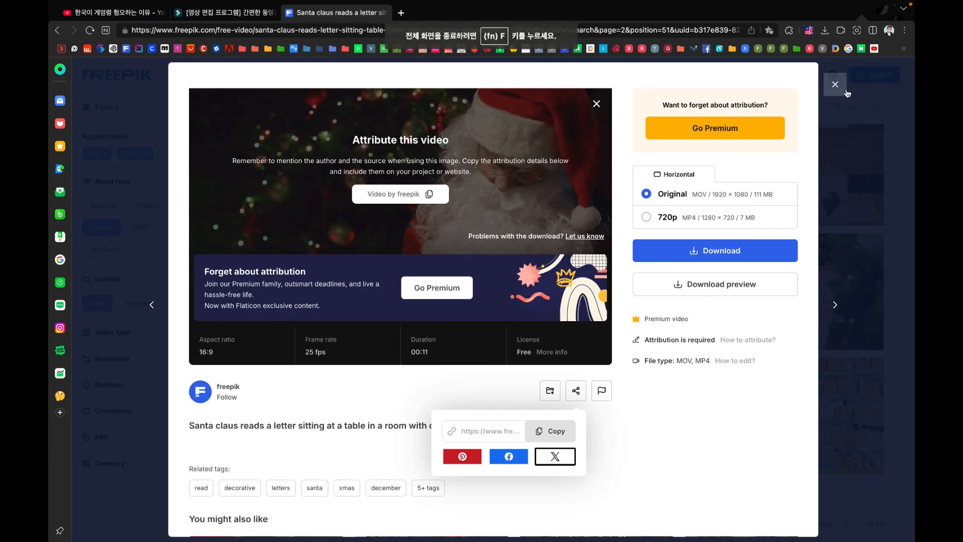
Switch to the Freepik browser page, close the Santa letter video details and browse the free "Christmas Donations" video results
{"action": "left_click", "coordinate": [838, 84]}
{"action": "left_click", "coordinate": [837, 85]}
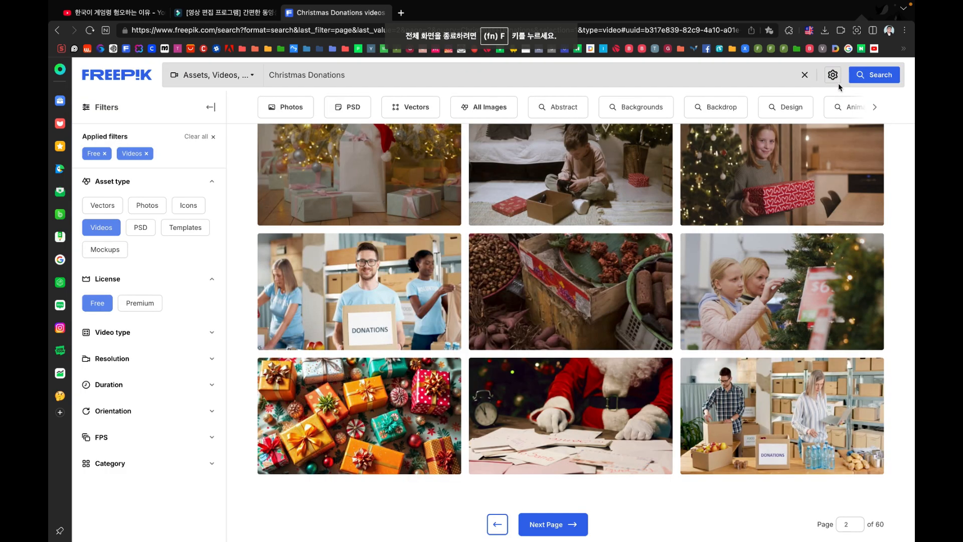
{"action": "scroll", "coordinate": [493, 310], "scroll_direction": "up", "scroll_amount": 2}
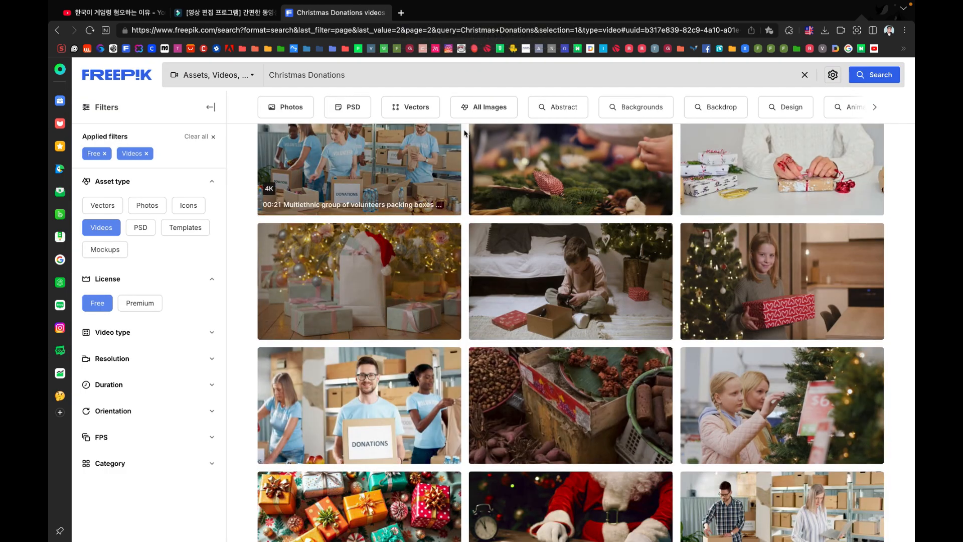
{"action": "scroll", "coordinate": [542, 157], "scroll_direction": "up", "scroll_amount": 1}
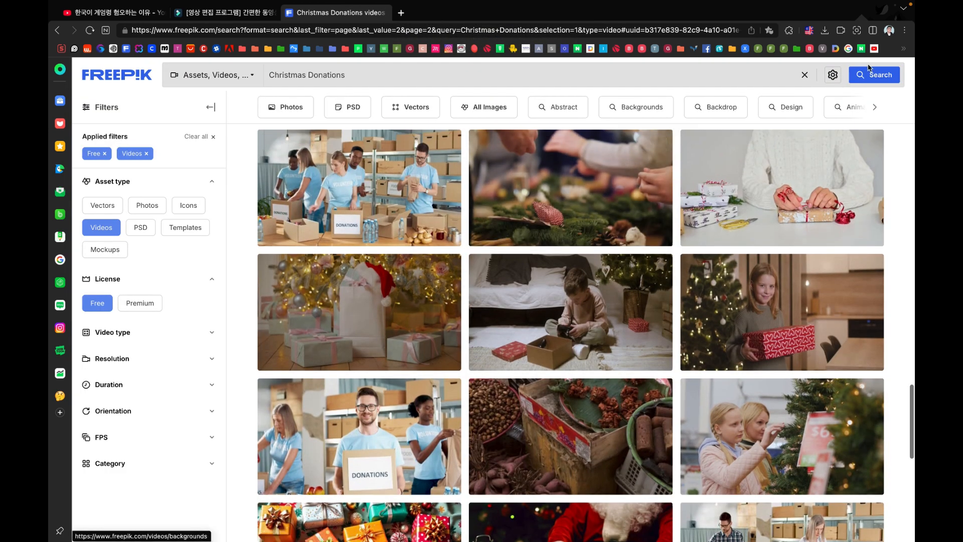
{"action": "scroll", "coordinate": [861, 111], "scroll_direction": "up", "scroll_amount": 10}
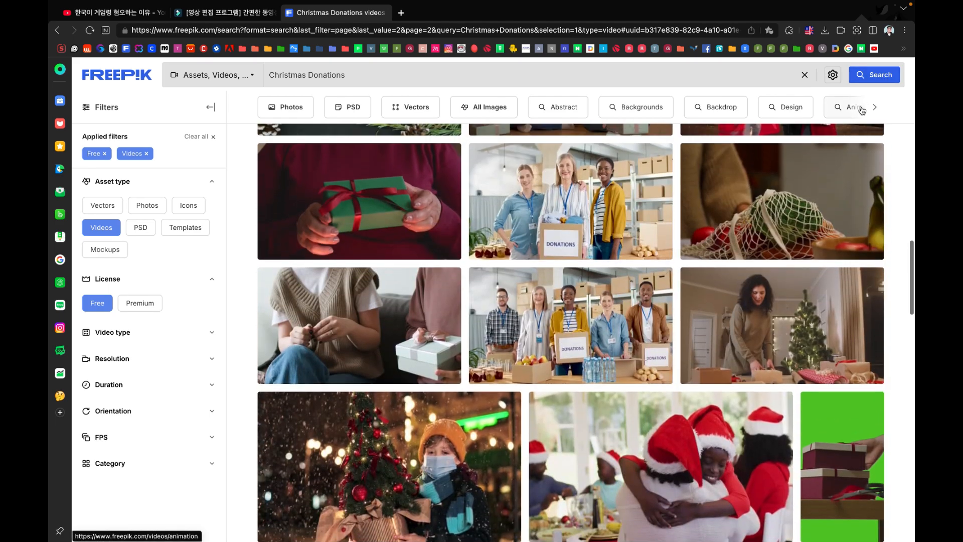
{"action": "scroll", "coordinate": [862, 110], "scroll_direction": "up", "scroll_amount": 3}
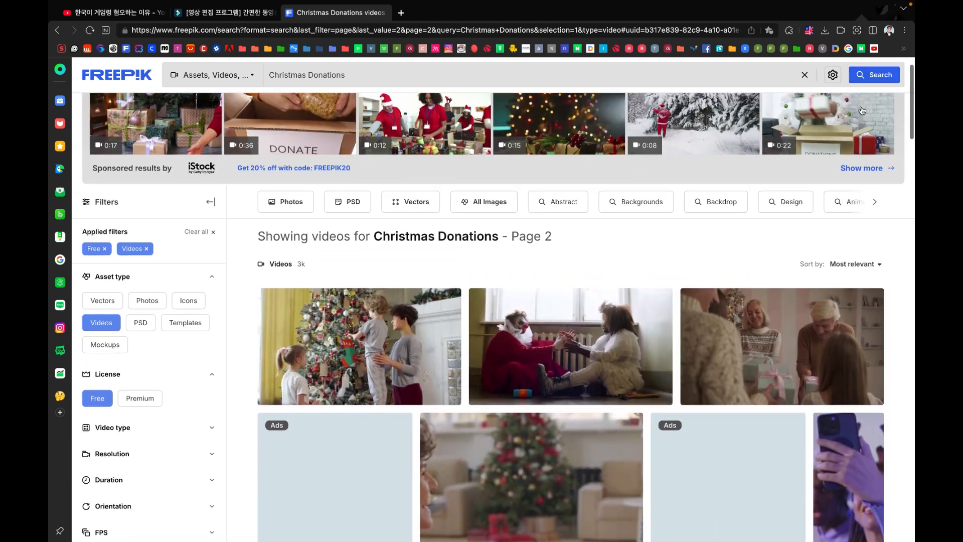
{"action": "scroll", "coordinate": [861, 110], "scroll_direction": "down", "scroll_amount": 3}
{"action": "scroll", "coordinate": [862, 111], "scroll_direction": "down", "scroll_amount": 2}
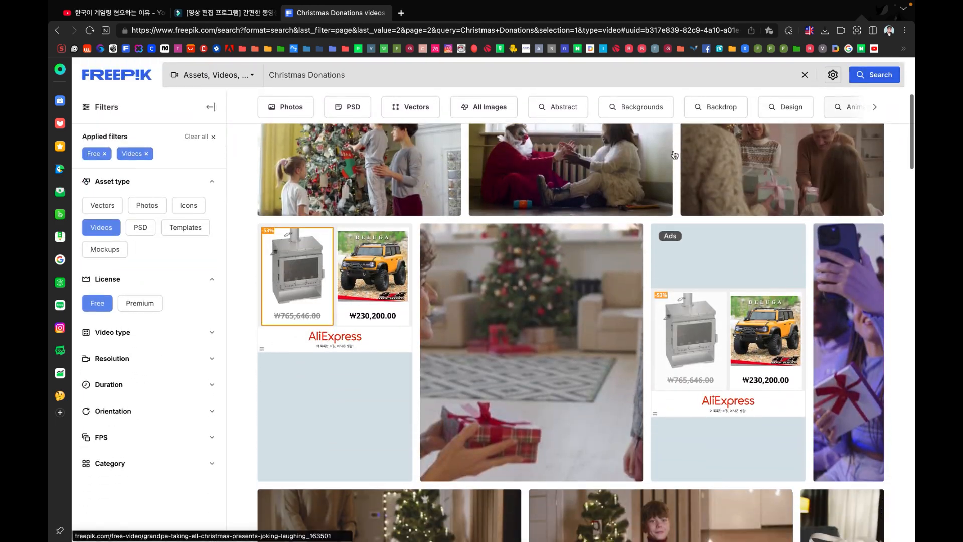
Open the "Loving mom and her kids decorating christmas tree" video and look at the options for saving its preview
{"action": "left_click", "coordinate": [382, 164]}
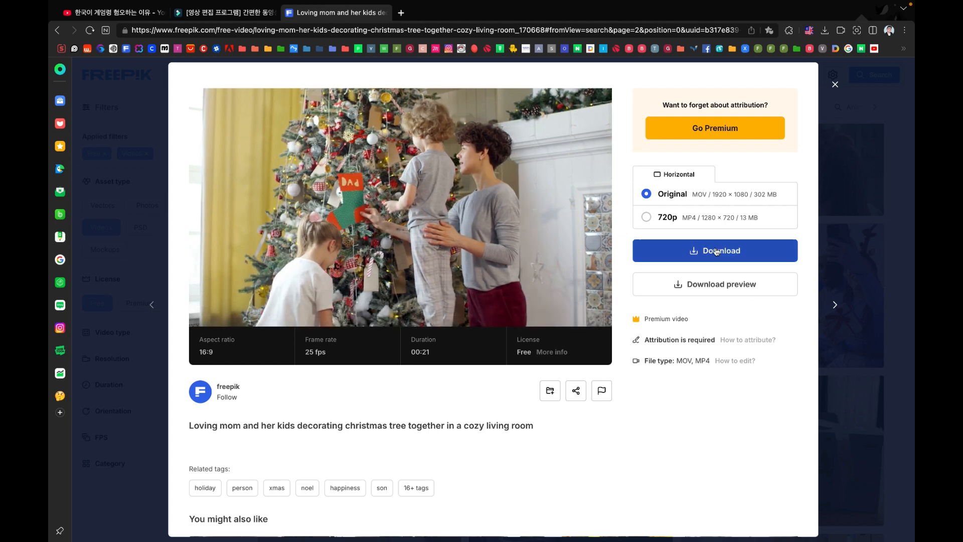
{"action": "right_click", "coordinate": [457, 190]}
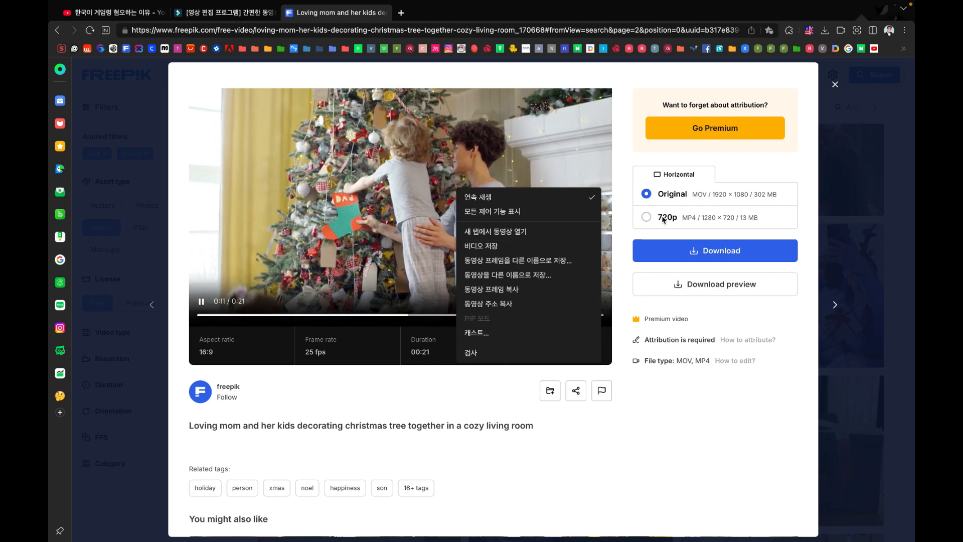
{"action": "left_click", "coordinate": [617, 527]}
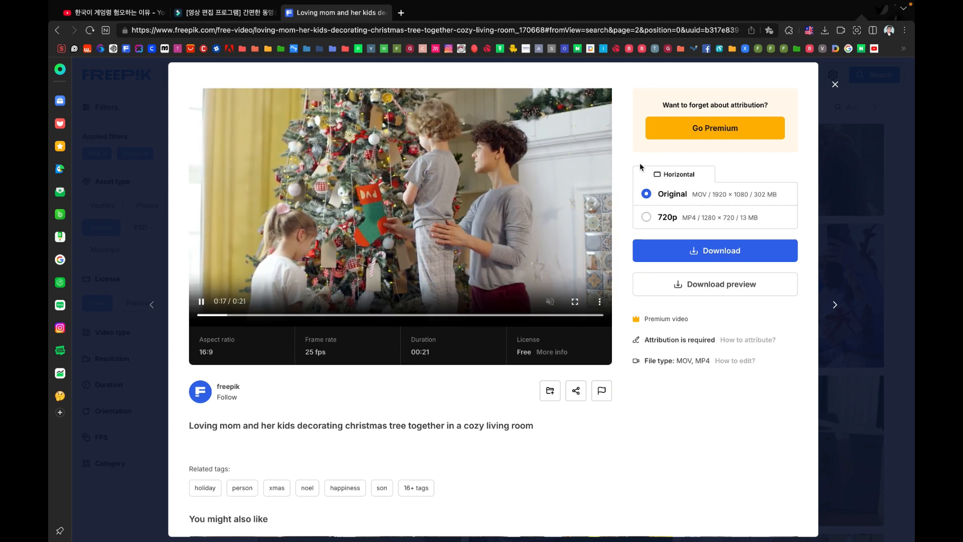
{"action": "right_click", "coordinate": [447, 235]}
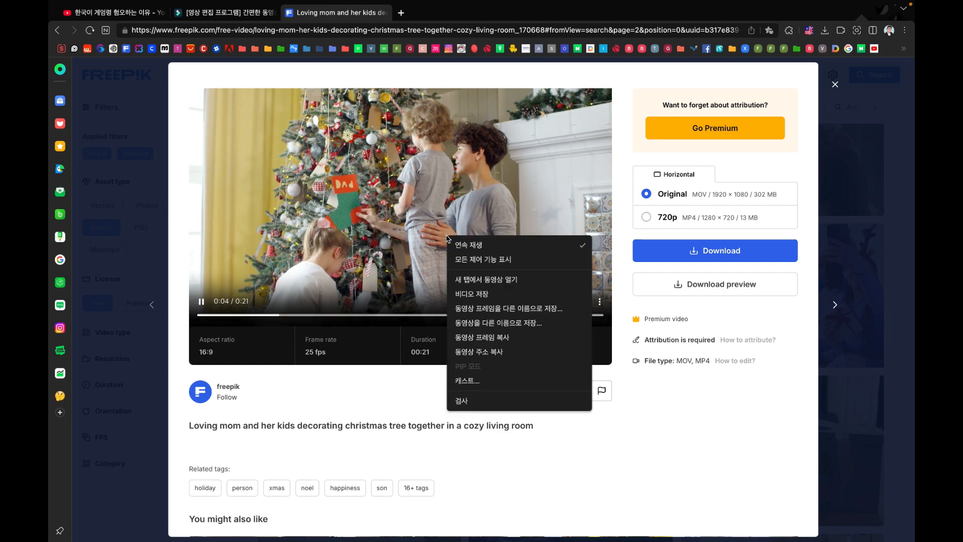
{"action": "left_click", "coordinate": [622, 461]}
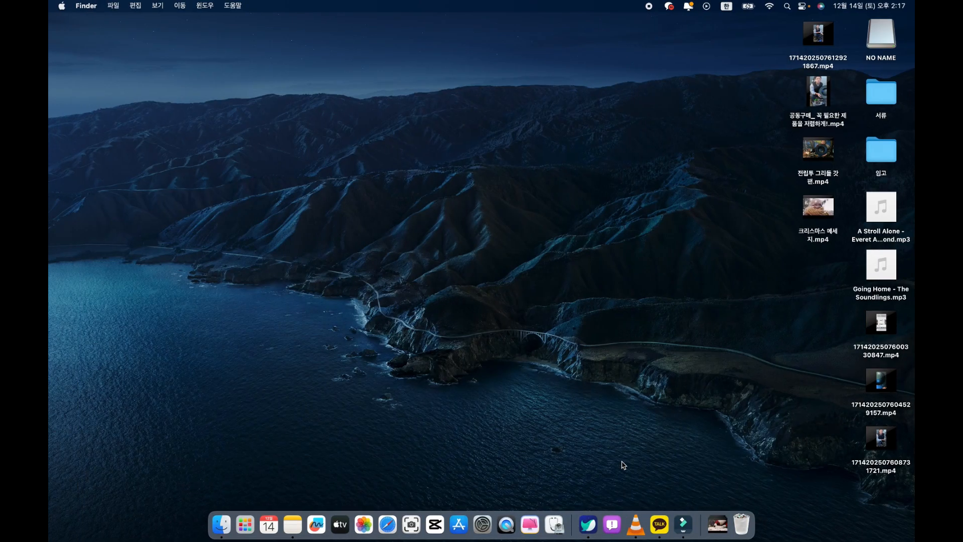
Switch to Filmora and review the clips on video track 1 backwards from 00:00:28:27 to 00:00:01:22
{"action": "left_click", "coordinate": [683, 524]}
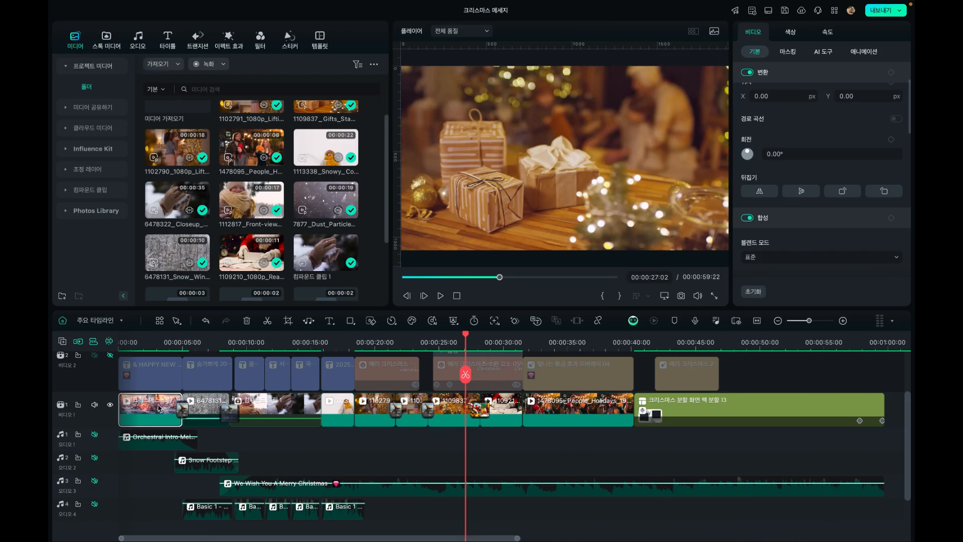
{"action": "left_click", "coordinate": [574, 398]}
{"action": "left_click", "coordinate": [489, 338]}
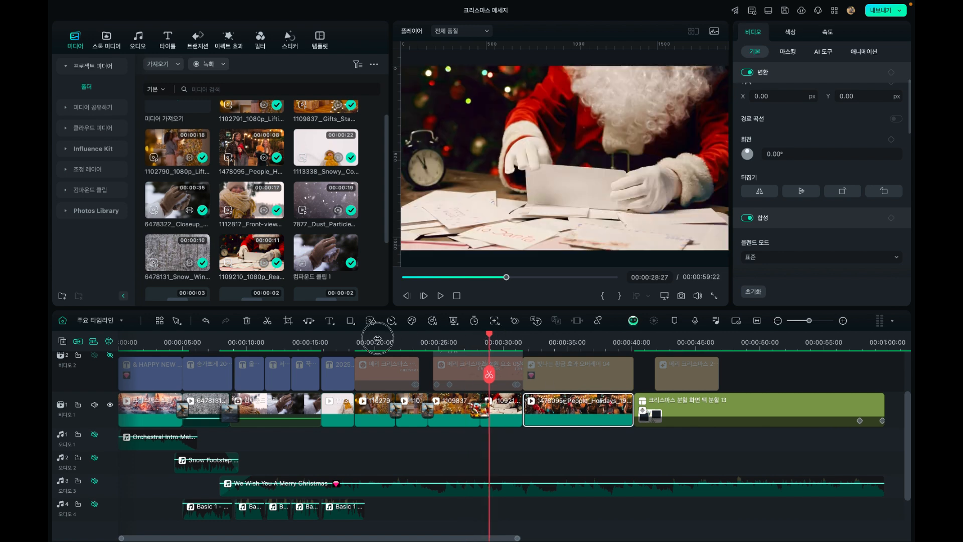
{"action": "left_click", "coordinate": [377, 338]}
{"action": "left_click", "coordinate": [333, 340]}
{"action": "left_click", "coordinate": [300, 340]}
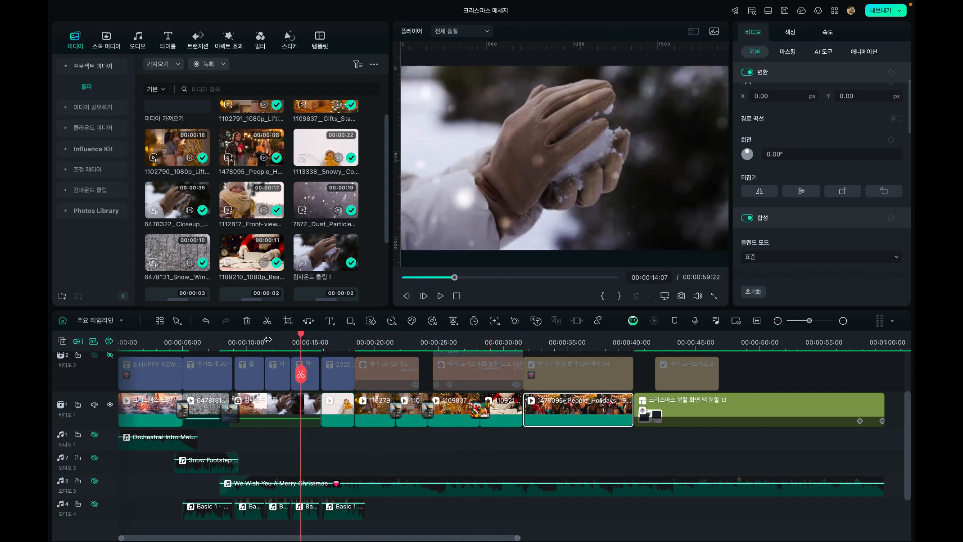
{"action": "left_click", "coordinate": [275, 340]}
{"action": "left_click", "coordinate": [246, 340]}
{"action": "left_click", "coordinate": [215, 341]}
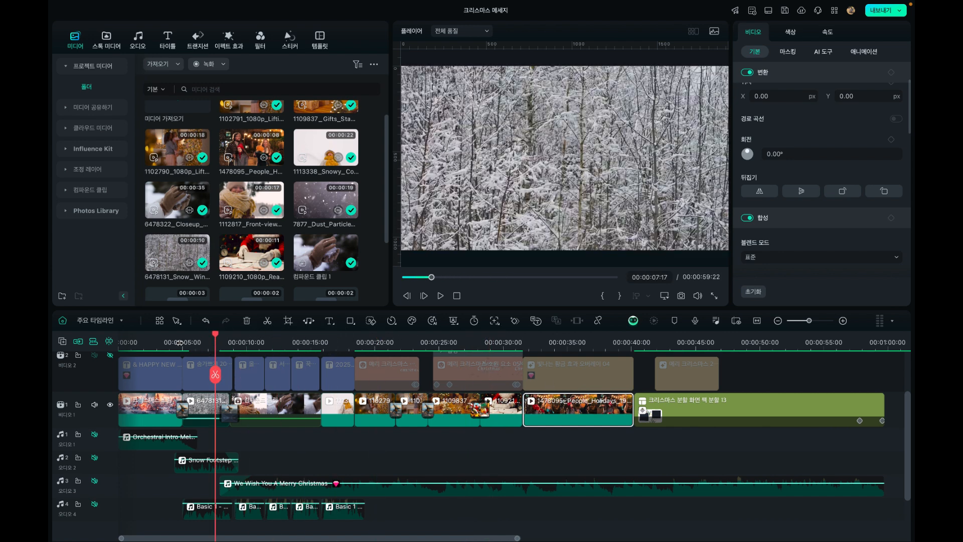
{"action": "left_click", "coordinate": [167, 341]}
{"action": "left_click", "coordinate": [141, 341]}
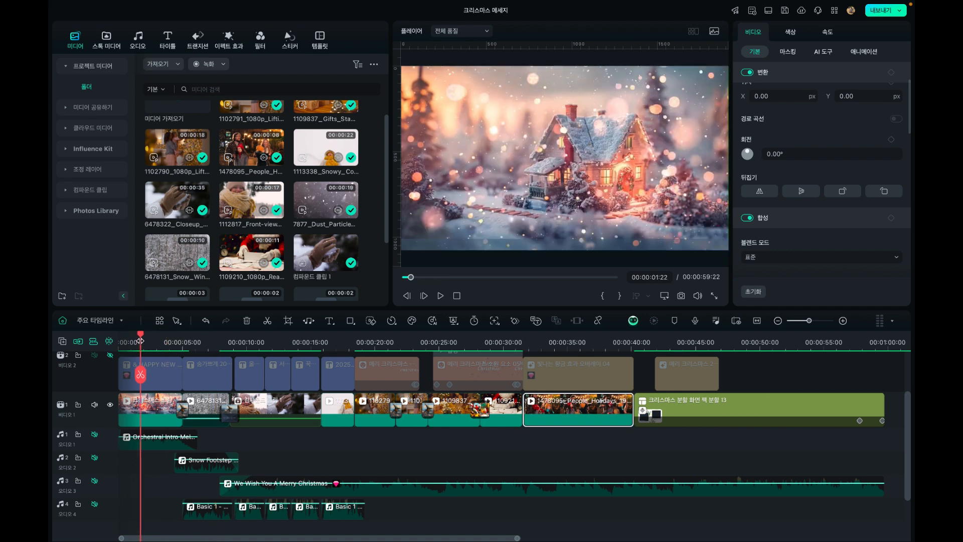
Show video track 2 again and preview the opening titles up to 00:00:06:23
{"action": "left_click", "coordinate": [110, 355]}
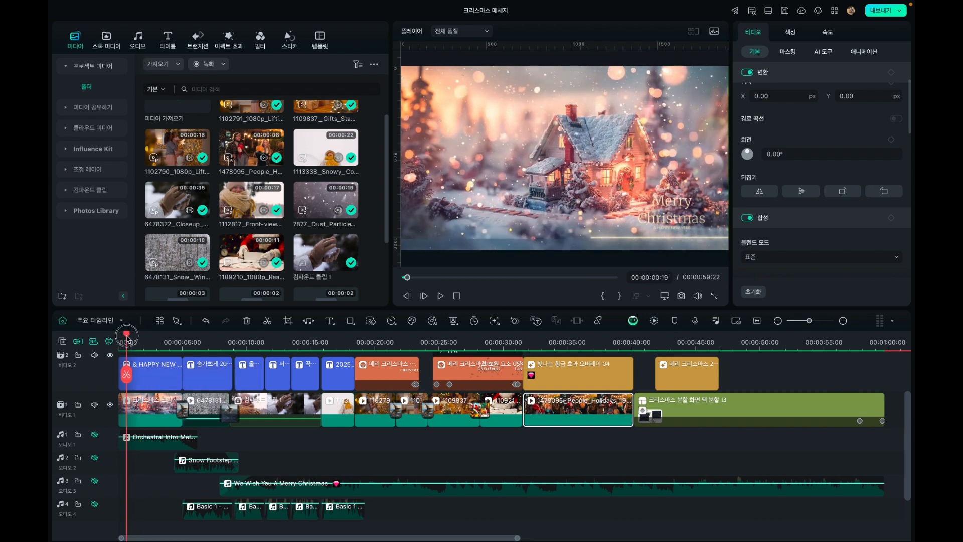
{"action": "left_click_drag", "start_coordinate": [140, 339], "coordinate": [205, 335]}
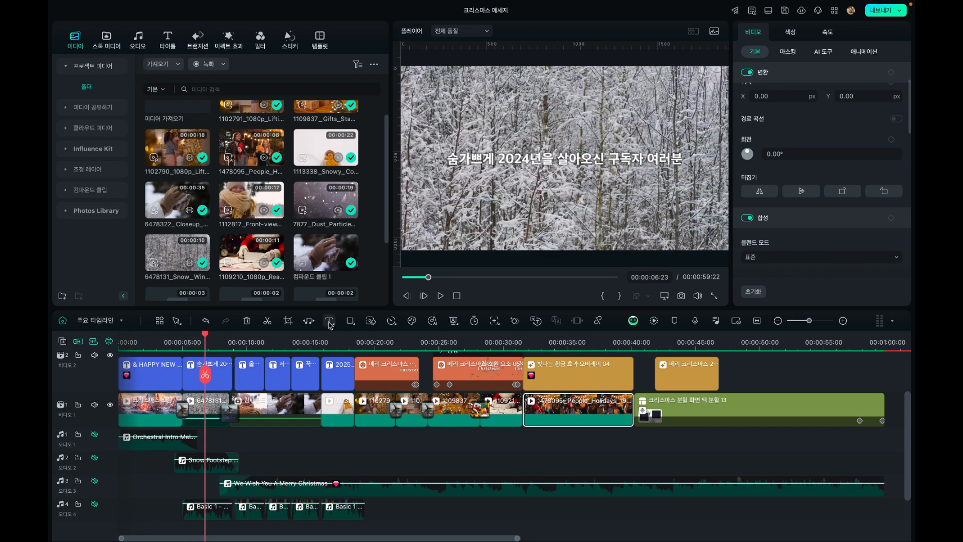
{"action": "mouse_move", "coordinate": [330, 325]}
{"action": "left_click_drag", "start_coordinate": [205, 335], "coordinate": [220, 335]}
{"action": "left_click_drag", "start_coordinate": [242, 342], "coordinate": [206, 377]}
Open the text-to-speech settings of the "숨가쁘게 2024년을 살아오신 구독자 여러분" title and unmute audio track 4
{"action": "left_click", "coordinate": [194, 386]}
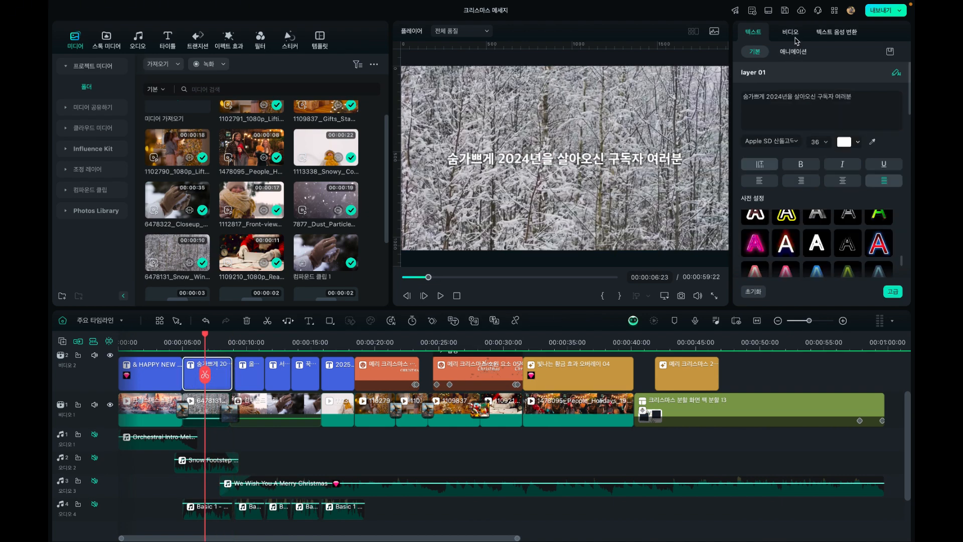
{"action": "left_click", "coordinate": [823, 35]}
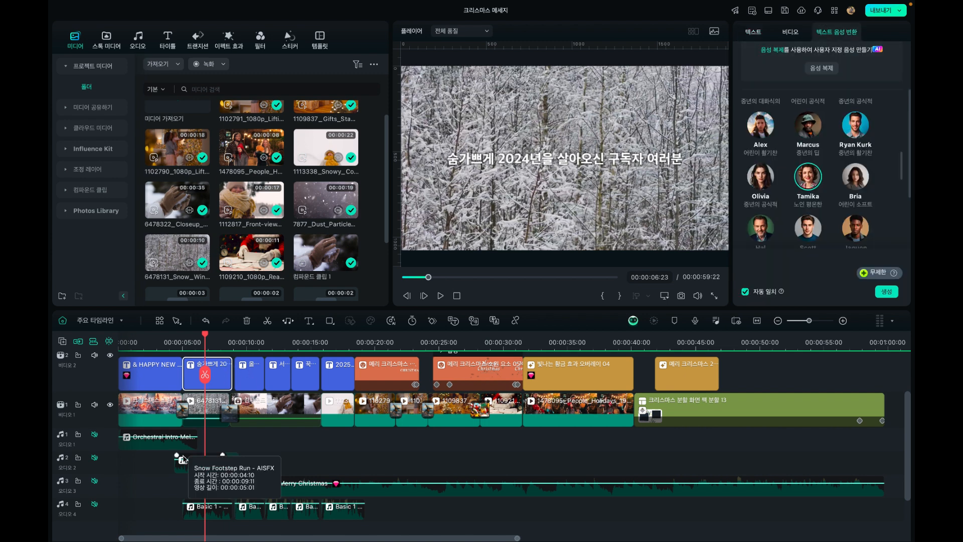
{"action": "scroll", "coordinate": [201, 502], "scroll_direction": "down", "scroll_amount": 2}
{"action": "left_click", "coordinate": [94, 463]}
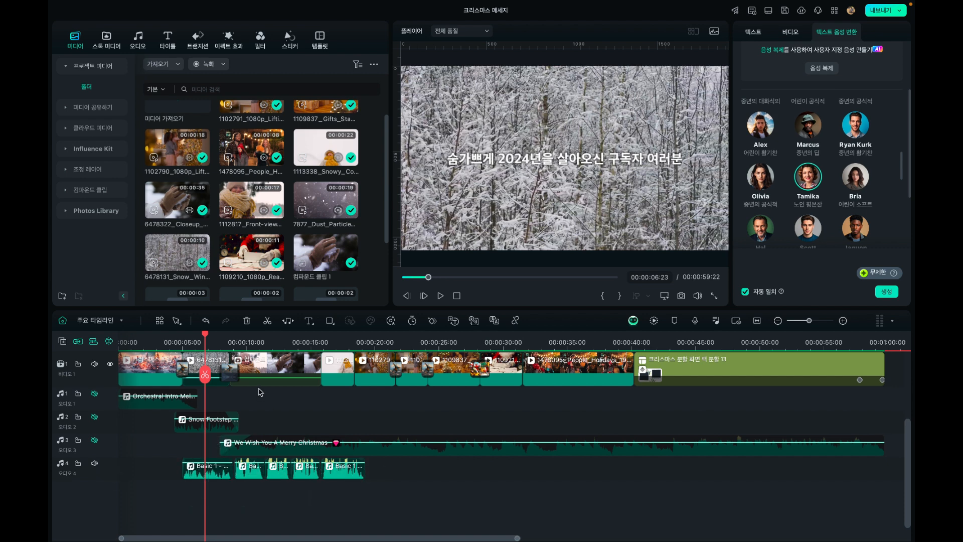
{"action": "scroll", "coordinate": [259, 390], "scroll_direction": "up", "scroll_amount": 2}
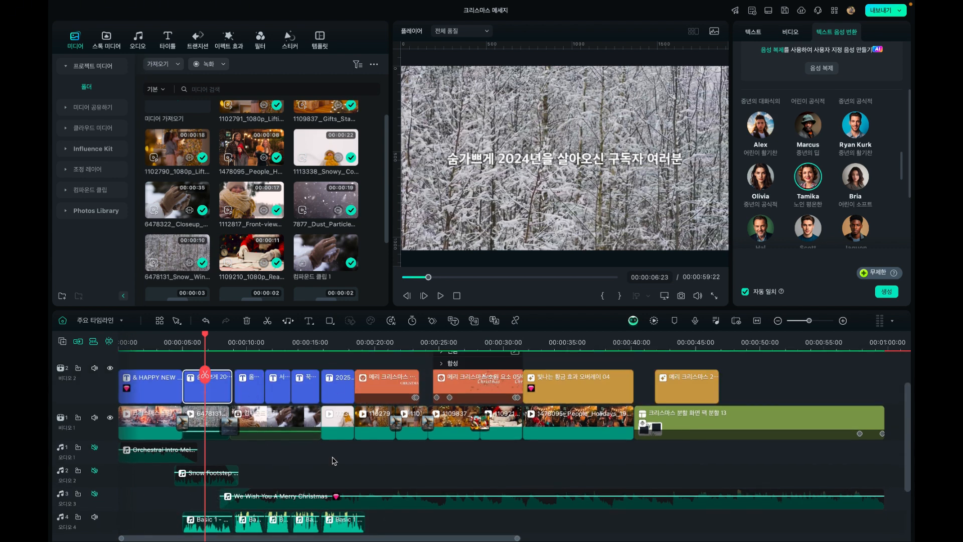
Preview the "Merry Christmas" sticker at 00:00:20:18 and select its clip on video track 2
{"action": "left_click", "coordinate": [370, 345]}
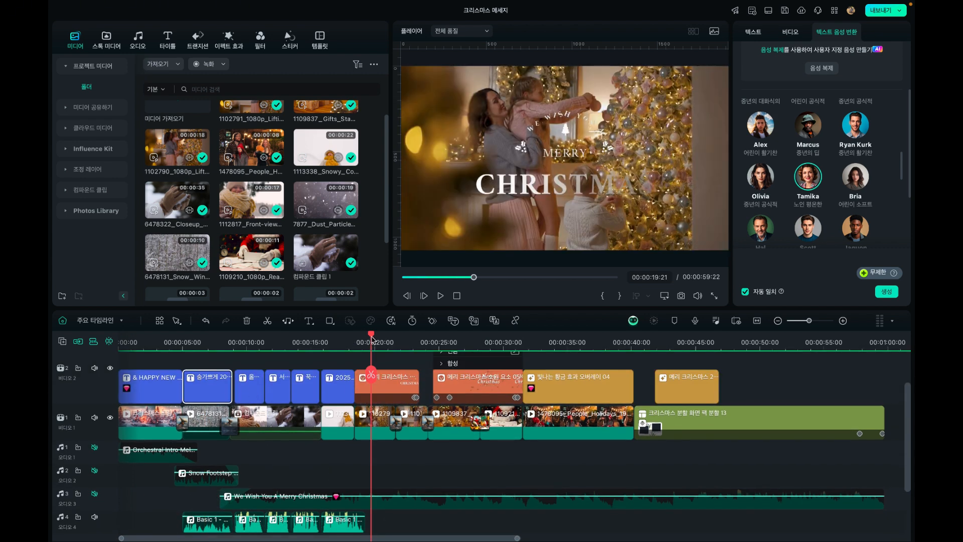
{"action": "left_click_drag", "start_coordinate": [371, 339], "coordinate": [382, 341]}
{"action": "left_click", "coordinate": [376, 398]}
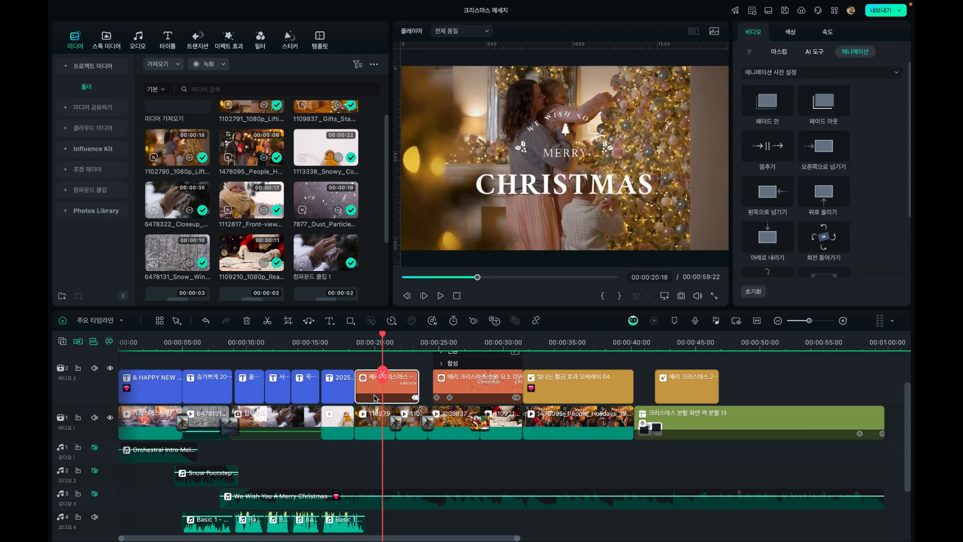
Preview the second Christmas sticker up to 00:00:28:08 and select the transition between the video track 1 clips there
{"action": "left_click_drag", "start_coordinate": [384, 340], "coordinate": [448, 346]}
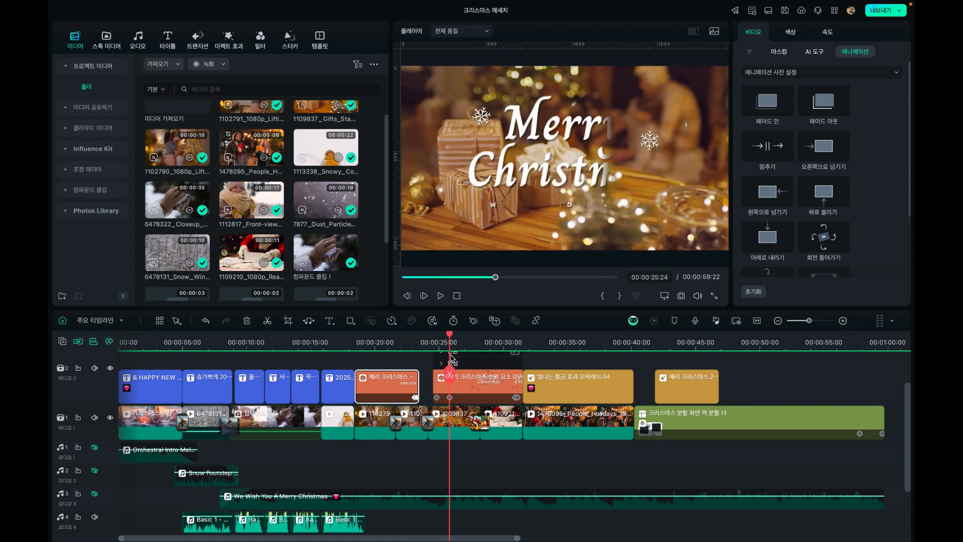
{"action": "left_click", "coordinate": [481, 346]}
{"action": "left_click", "coordinate": [480, 420]}
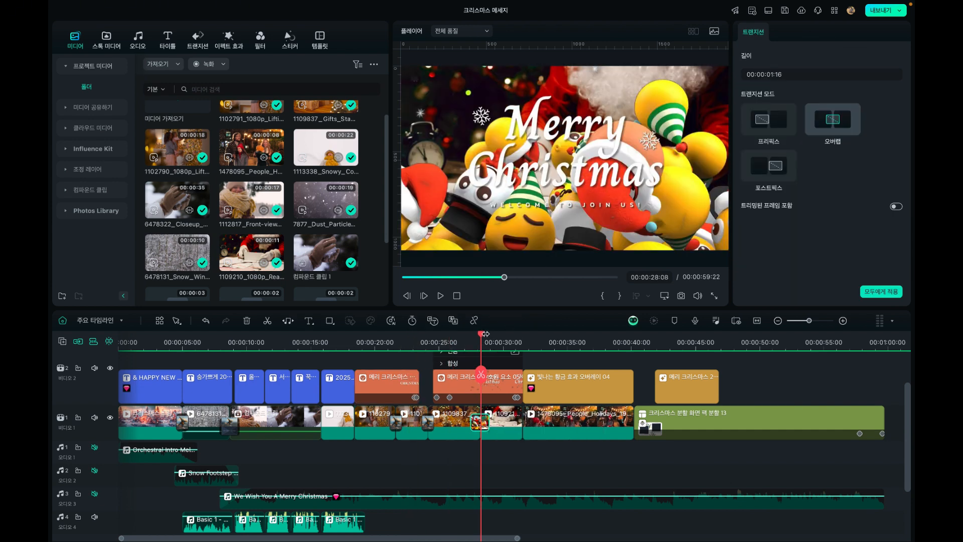
Return the playhead to 00:00:00:00 and look through the imported video and narration files in the project media folder
{"action": "left_click_drag", "start_coordinate": [484, 334], "coordinate": [50, 364]}
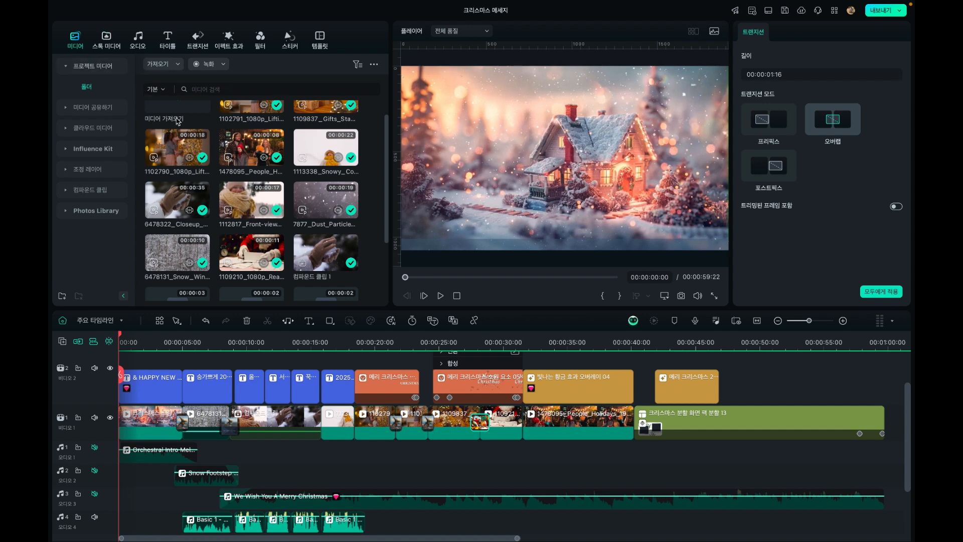
{"action": "scroll", "coordinate": [179, 153], "scroll_direction": "up", "scroll_amount": 2}
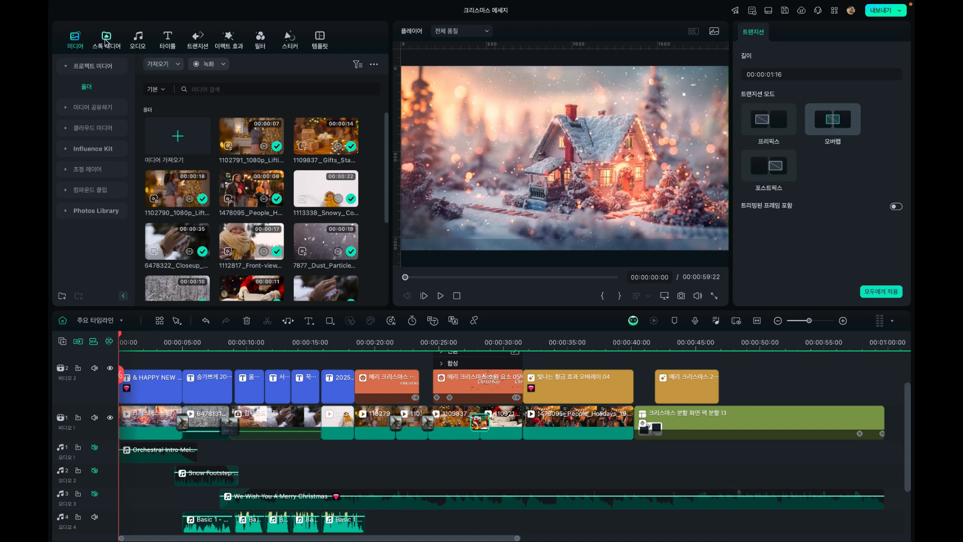
{"action": "left_click", "coordinate": [106, 40]}
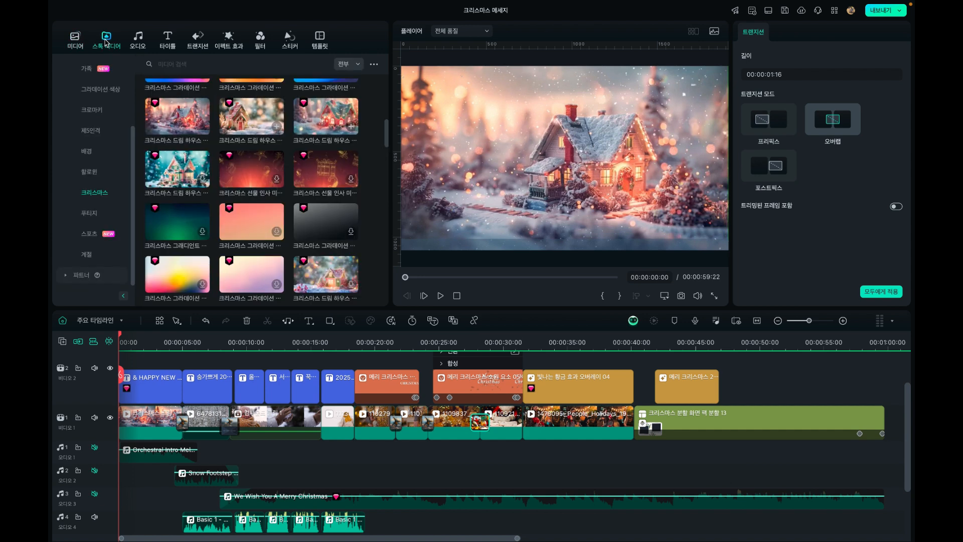
{"action": "scroll", "coordinate": [70, 108], "scroll_direction": "up", "scroll_amount": 5}
{"action": "left_click", "coordinate": [67, 108]}
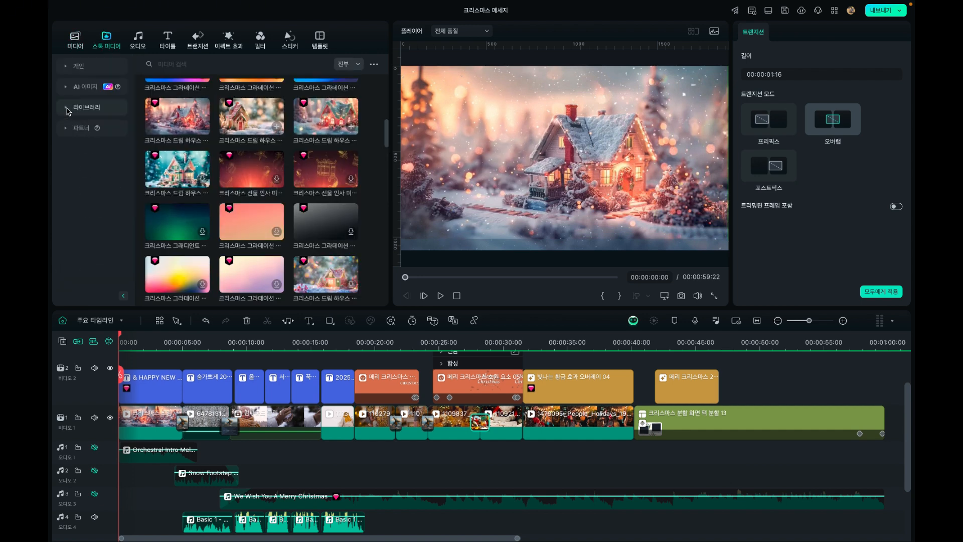
{"action": "left_click", "coordinate": [75, 39]}
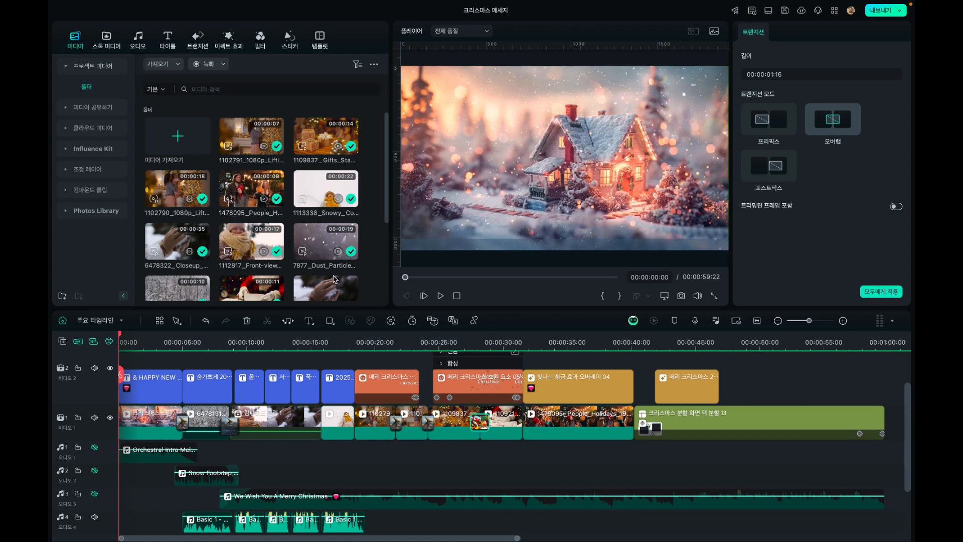
{"action": "scroll", "coordinate": [331, 280], "scroll_direction": "down", "scroll_amount": 4}
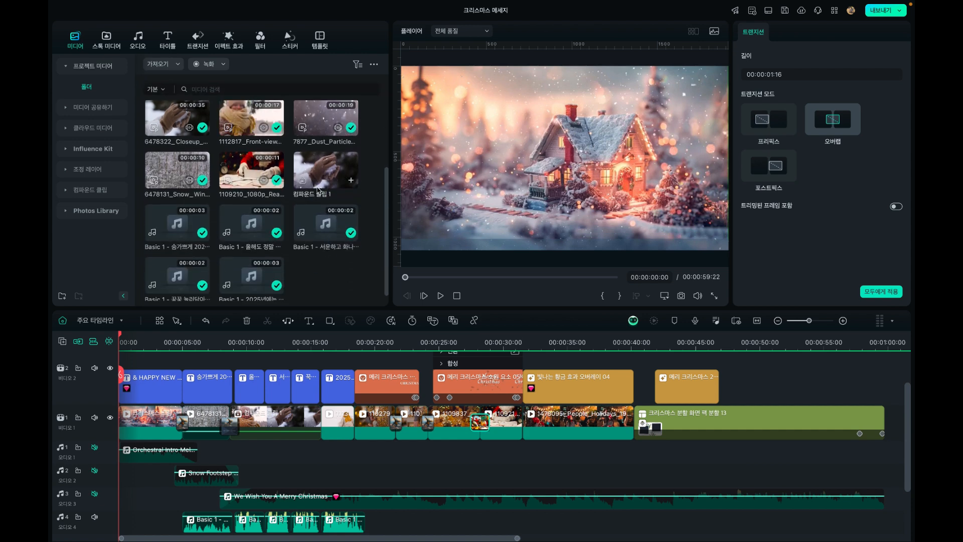
{"action": "scroll", "coordinate": [317, 190], "scroll_direction": "up", "scroll_amount": 5}
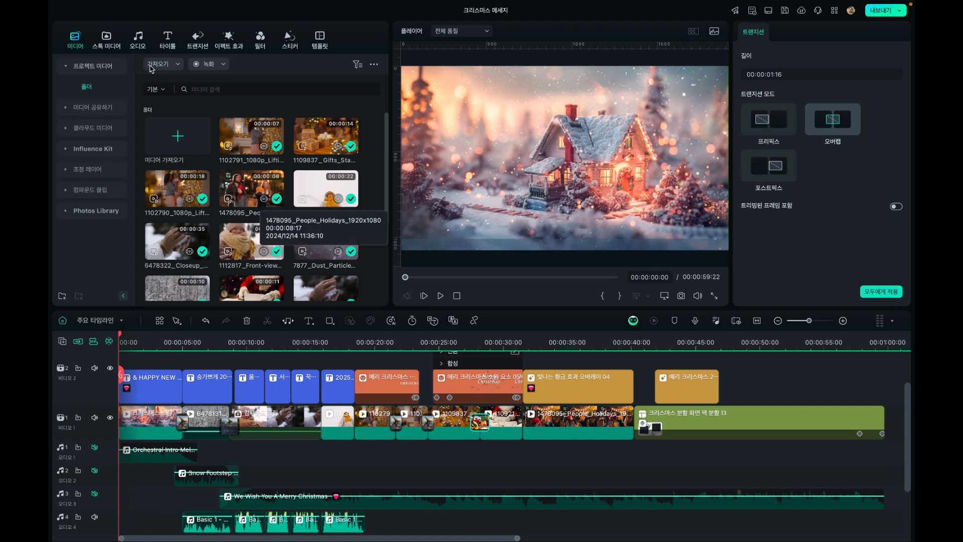
Collapse the stock media library categories, expand the partner sites, and try opening Pexels before cancelling the redirect
{"action": "left_click", "coordinate": [111, 44]}
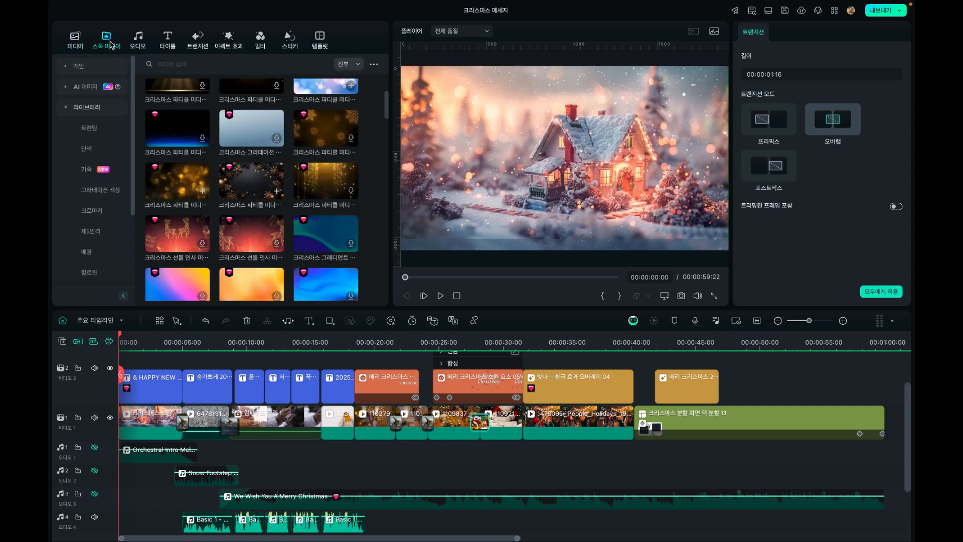
{"action": "left_click", "coordinate": [67, 109]}
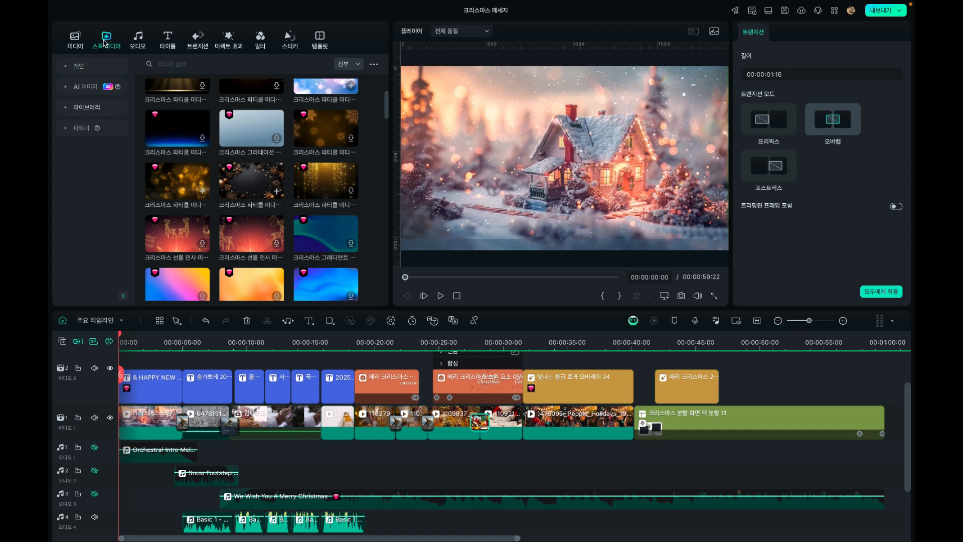
{"action": "left_click", "coordinate": [68, 130]}
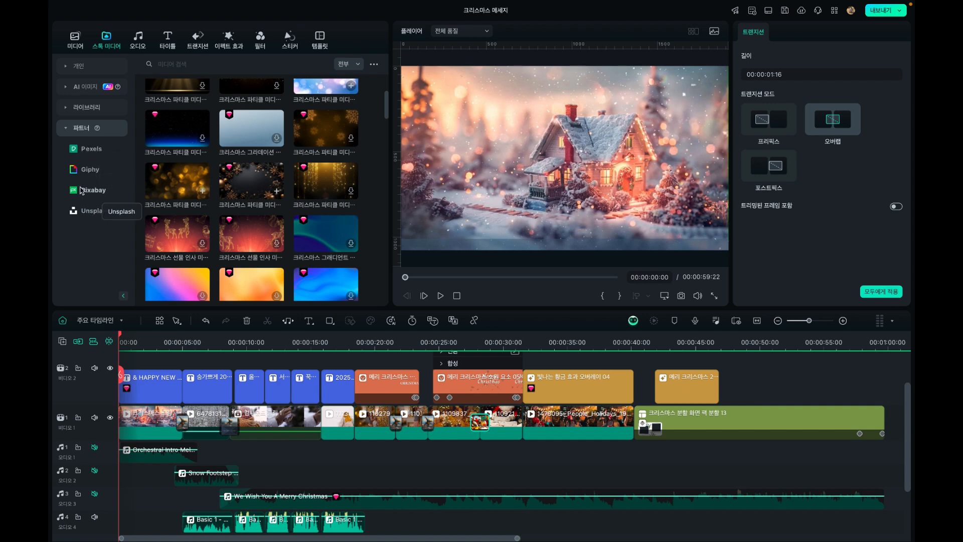
{"action": "left_click", "coordinate": [91, 149]}
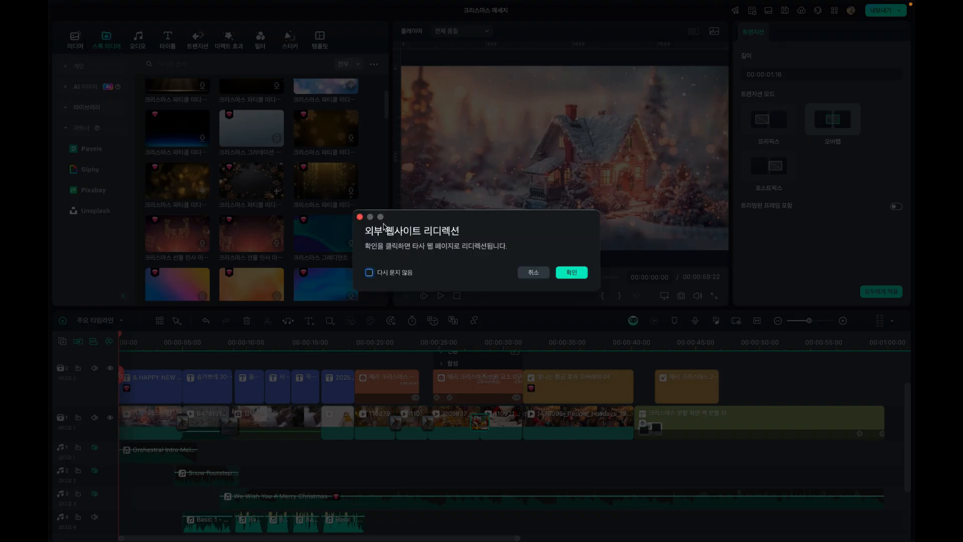
{"action": "left_click", "coordinate": [535, 273]}
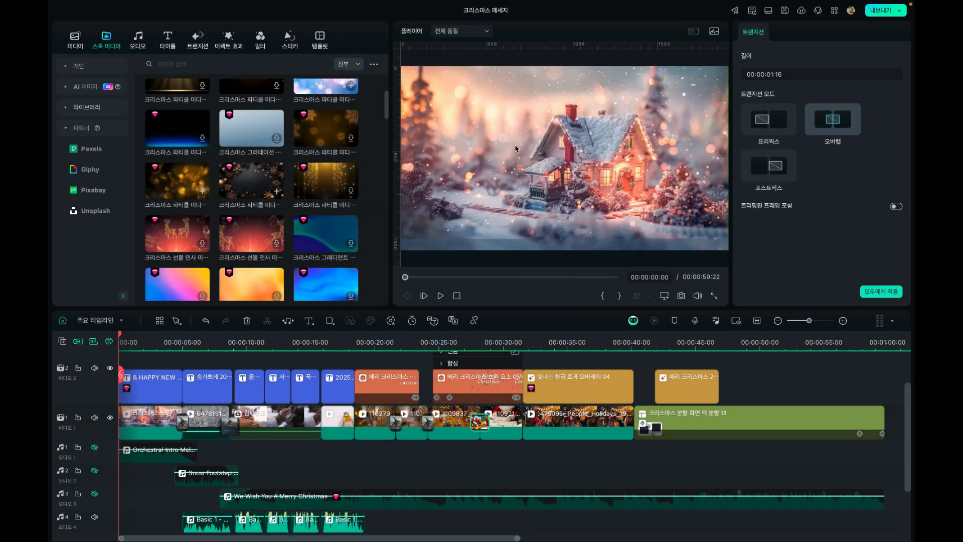
Open the Giphy partner site in the browser and switch back to Filmora
{"action": "left_click", "coordinate": [88, 170]}
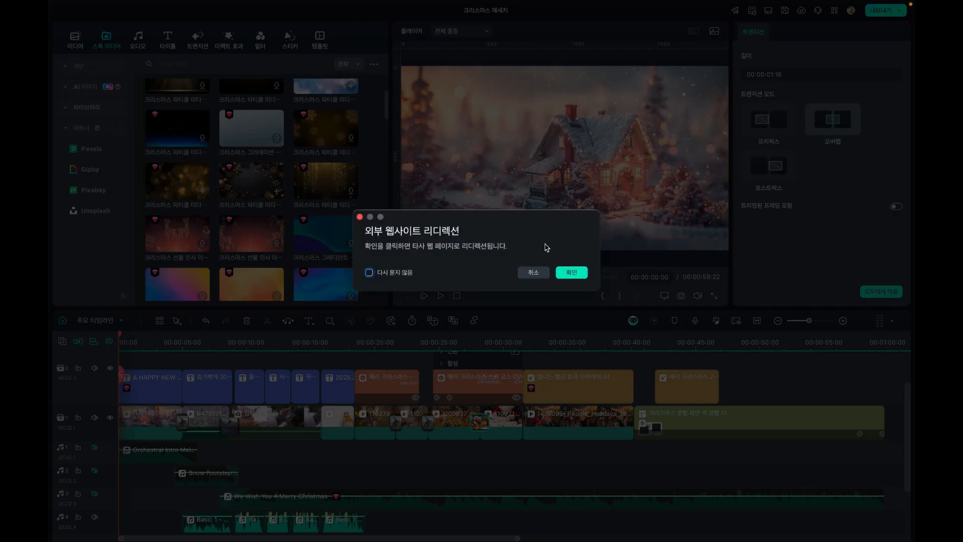
{"action": "left_click", "coordinate": [572, 272]}
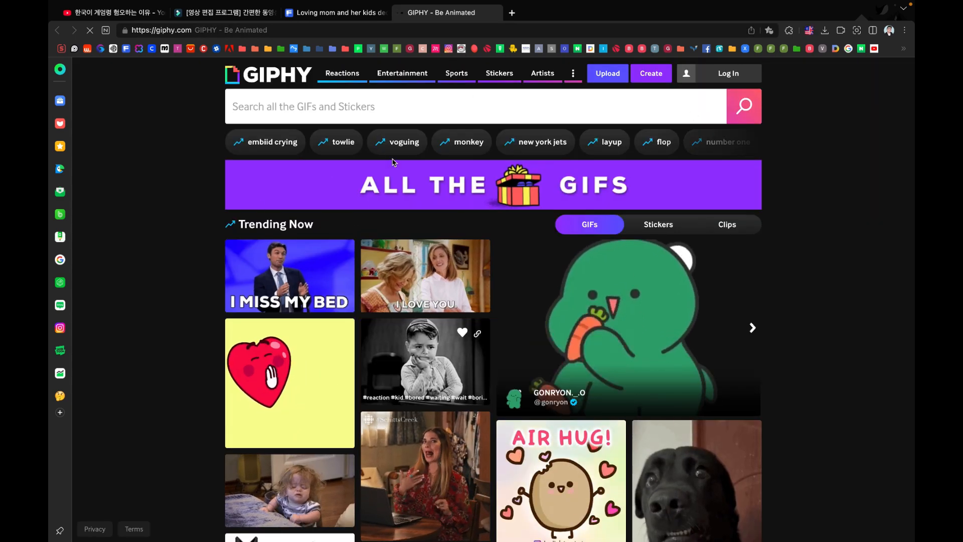
{"action": "mouse_move", "coordinate": [229, 3]}
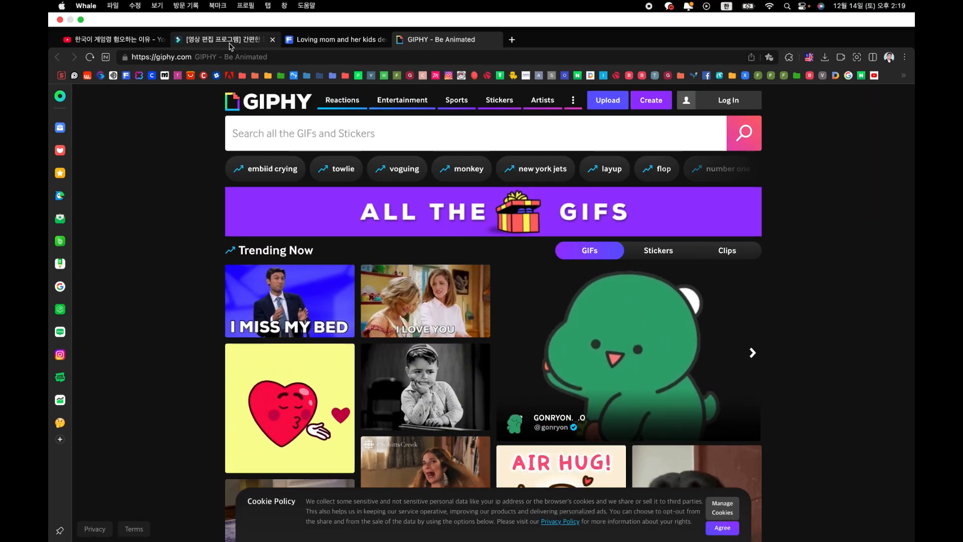
{"action": "key", "text": "super+Tab"}
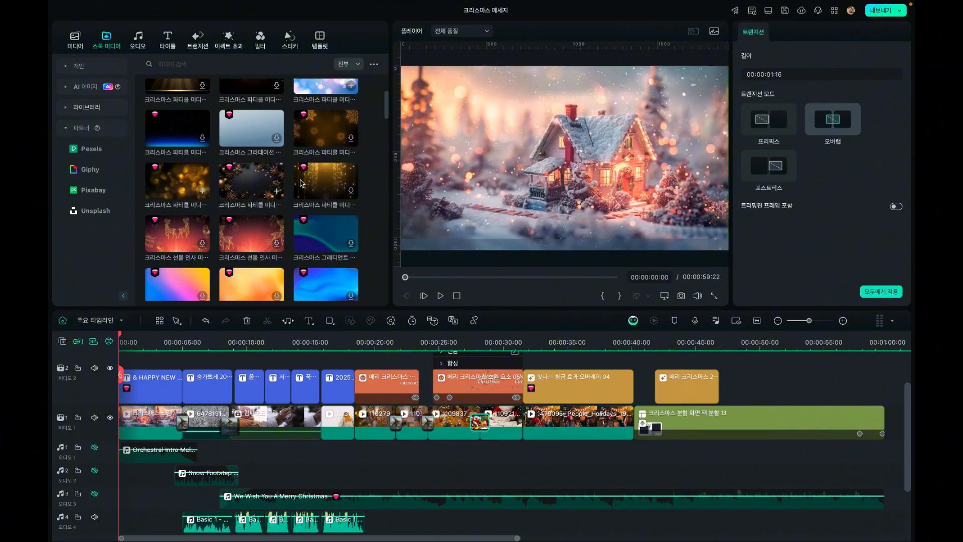
Browse the stock media library categories, including the family one, and open the 크리스마스 category
{"action": "left_click", "coordinate": [87, 108]}
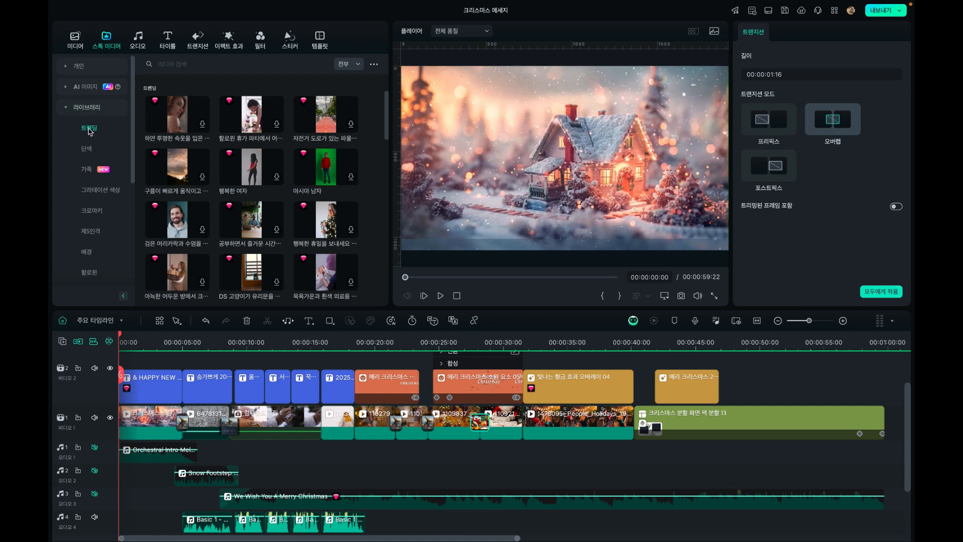
{"action": "left_click", "coordinate": [90, 148]}
{"action": "left_click", "coordinate": [89, 173]}
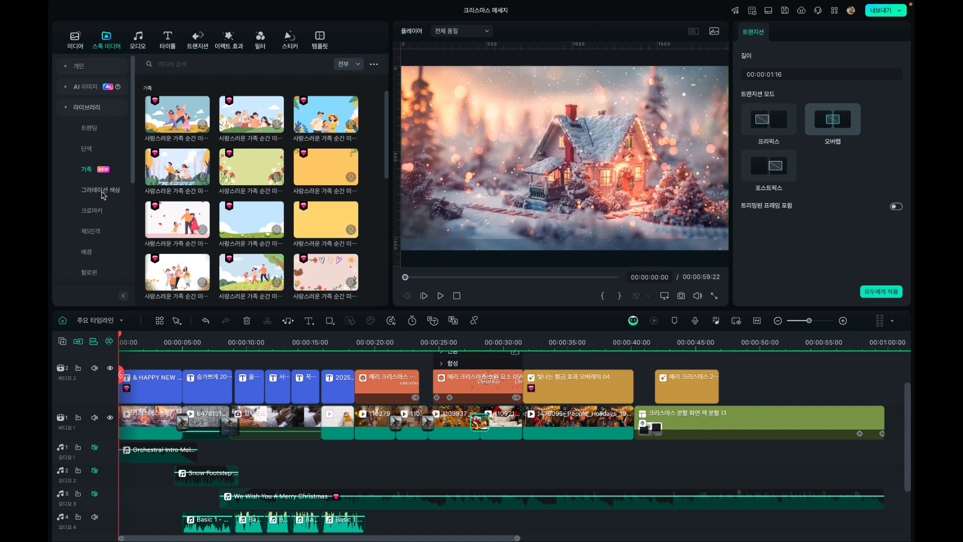
{"action": "scroll", "coordinate": [101, 201], "scroll_direction": "down", "scroll_amount": 5}
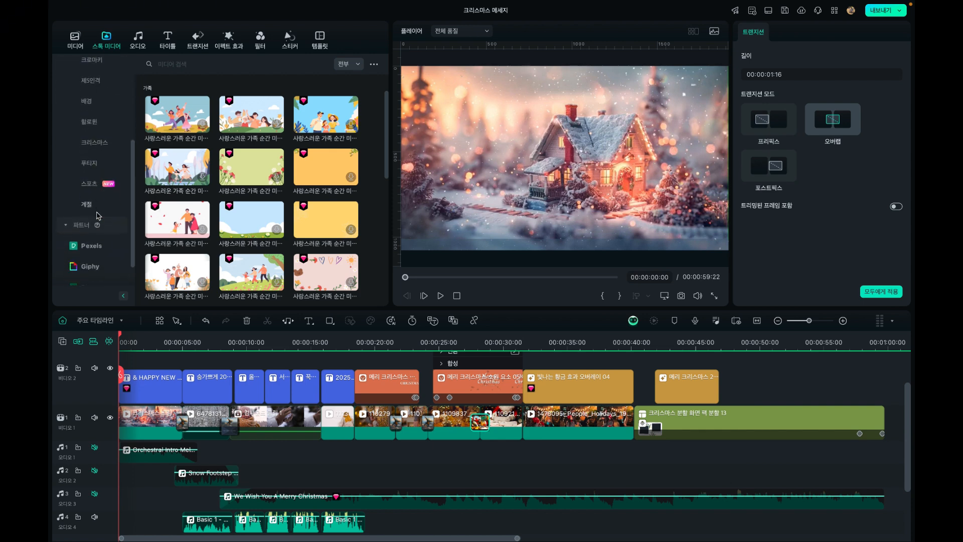
{"action": "scroll", "coordinate": [98, 216], "scroll_direction": "up", "scroll_amount": 2}
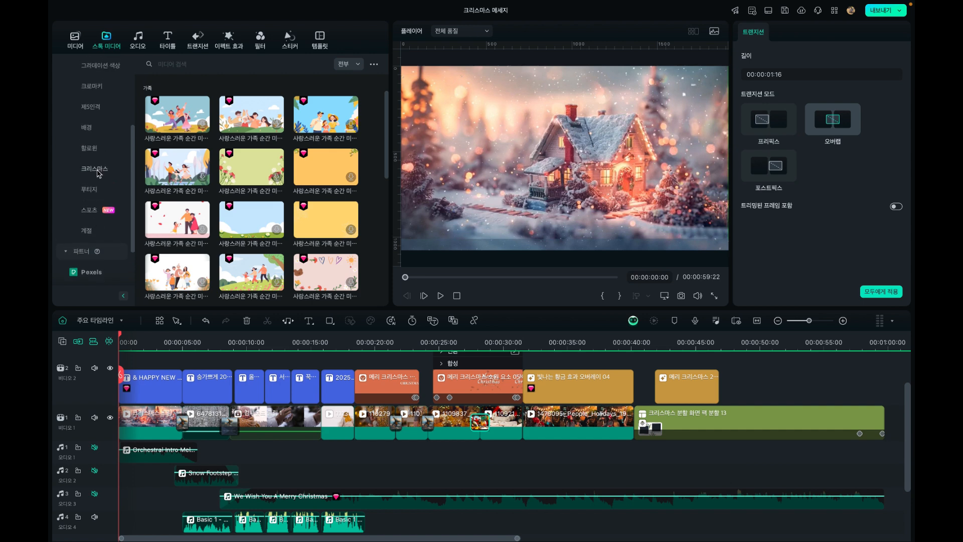
{"action": "left_click", "coordinate": [95, 169]}
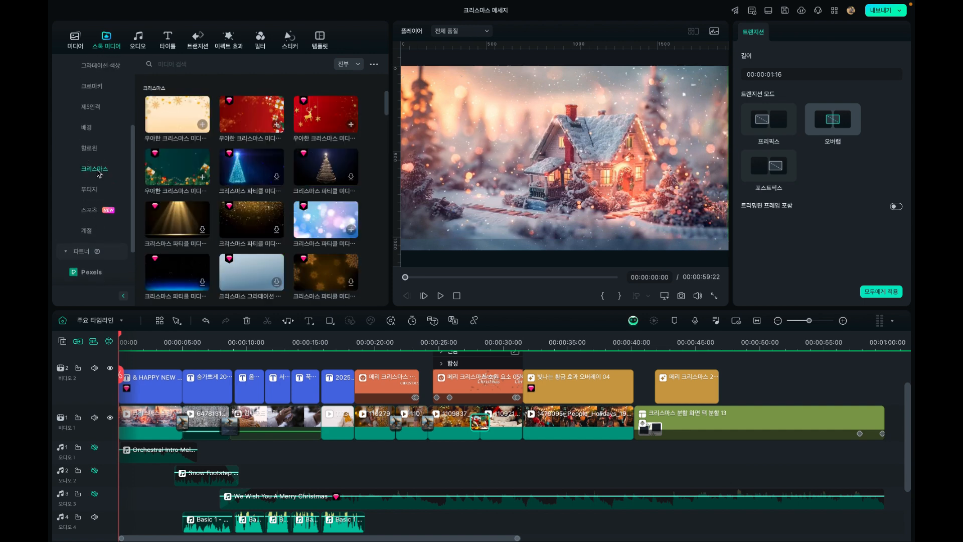
Preview the Christmas stock backgrounds one after another, from the gold snowflake design to the snowflake particle and gradient clips
{"action": "double_click", "coordinate": [168, 122]}
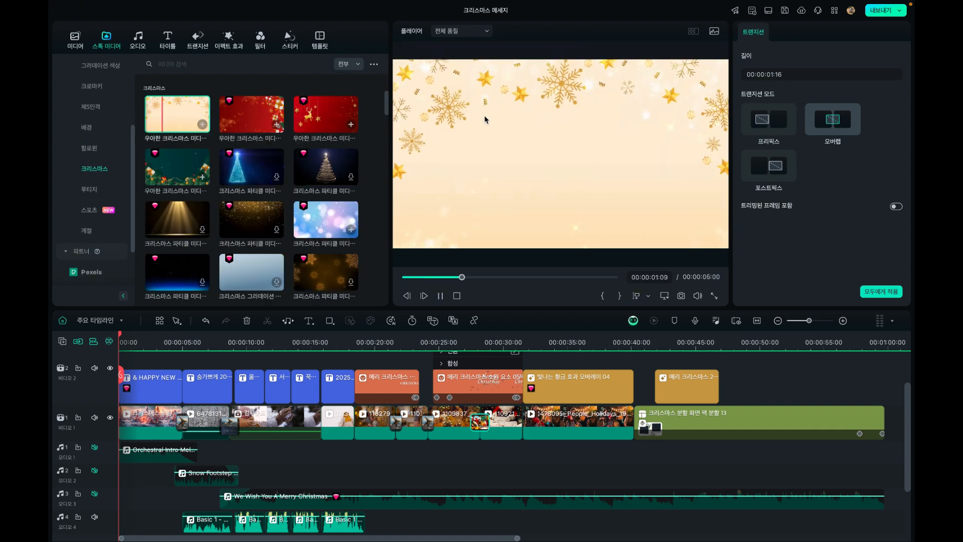
{"action": "left_click", "coordinate": [264, 116]}
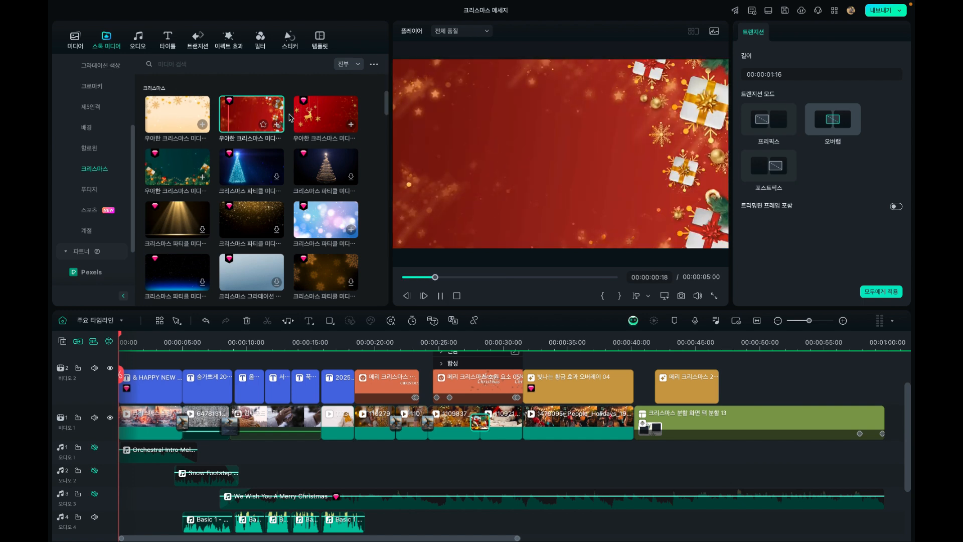
{"action": "left_click", "coordinate": [316, 115]}
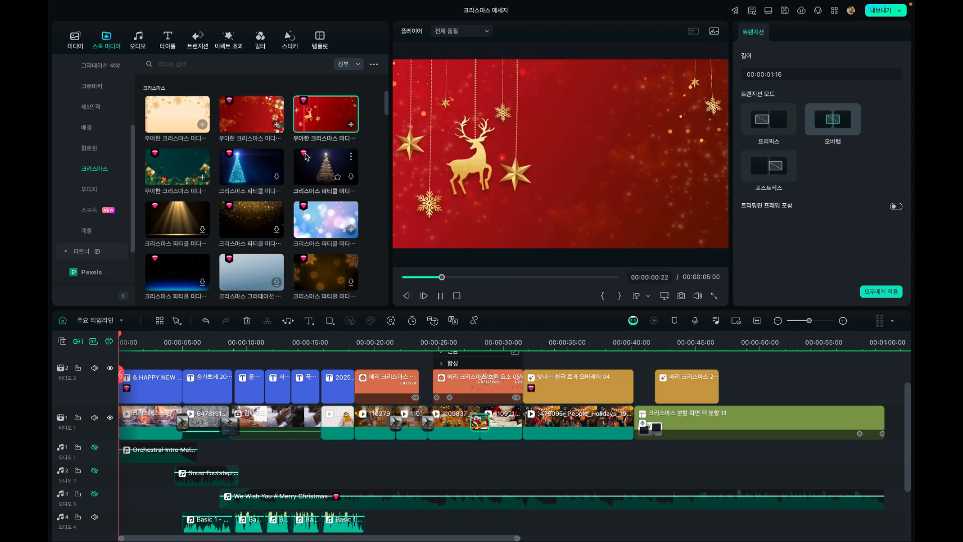
{"action": "left_click", "coordinate": [261, 170]}
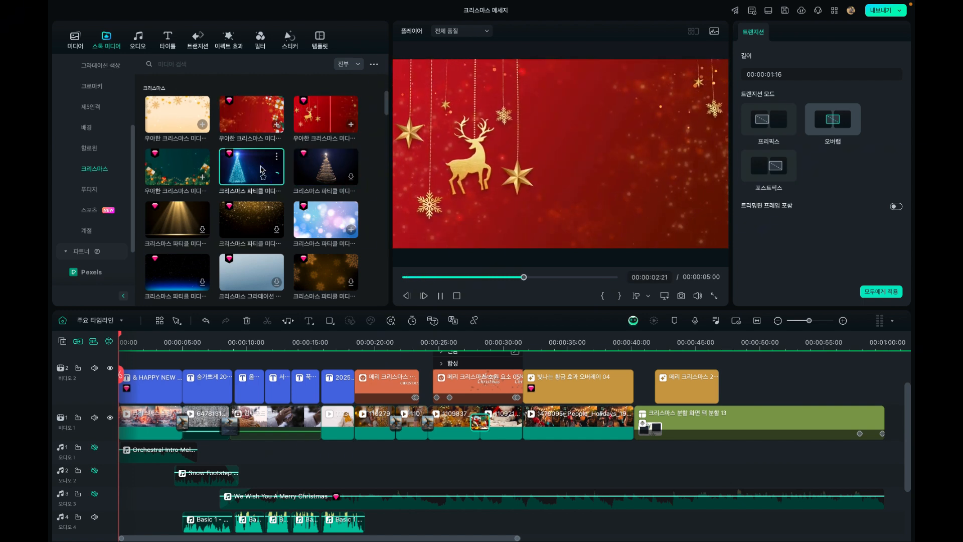
{"action": "left_click", "coordinate": [183, 173]}
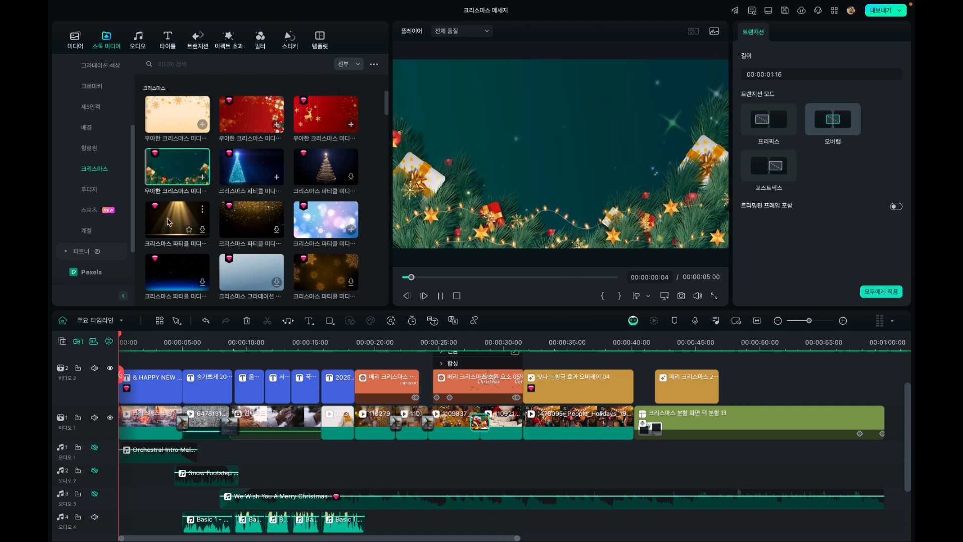
{"action": "left_click", "coordinate": [245, 225]}
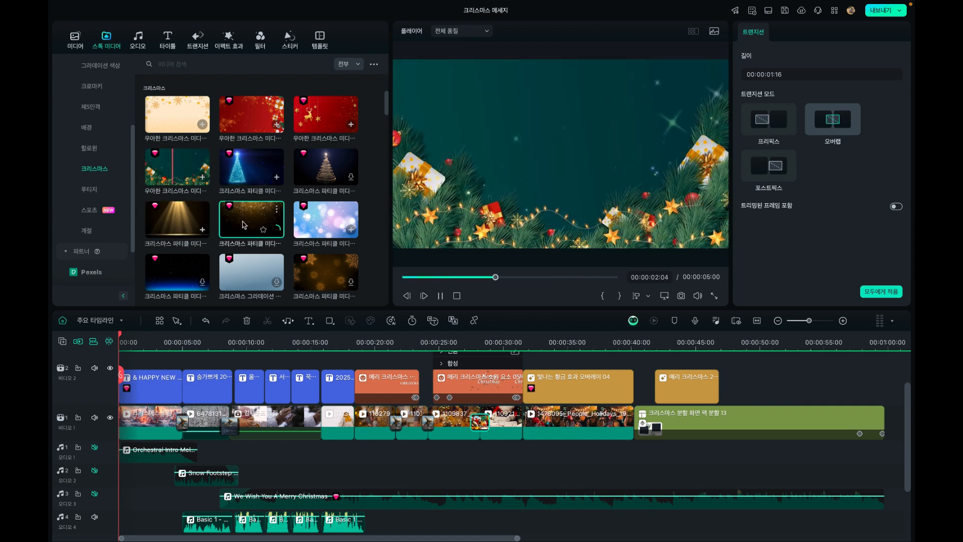
{"action": "left_click", "coordinate": [301, 221]}
{"action": "left_click", "coordinate": [295, 271]}
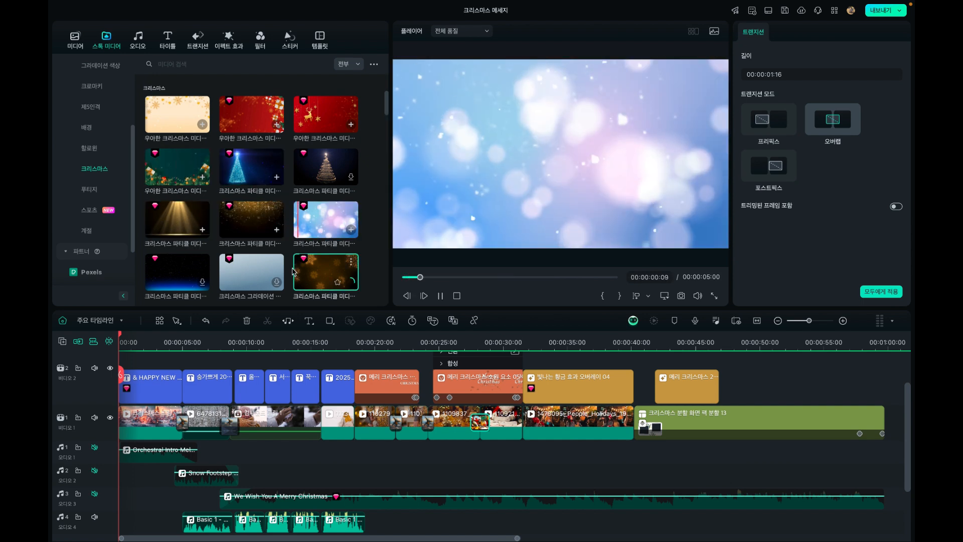
{"action": "left_click", "coordinate": [251, 261]}
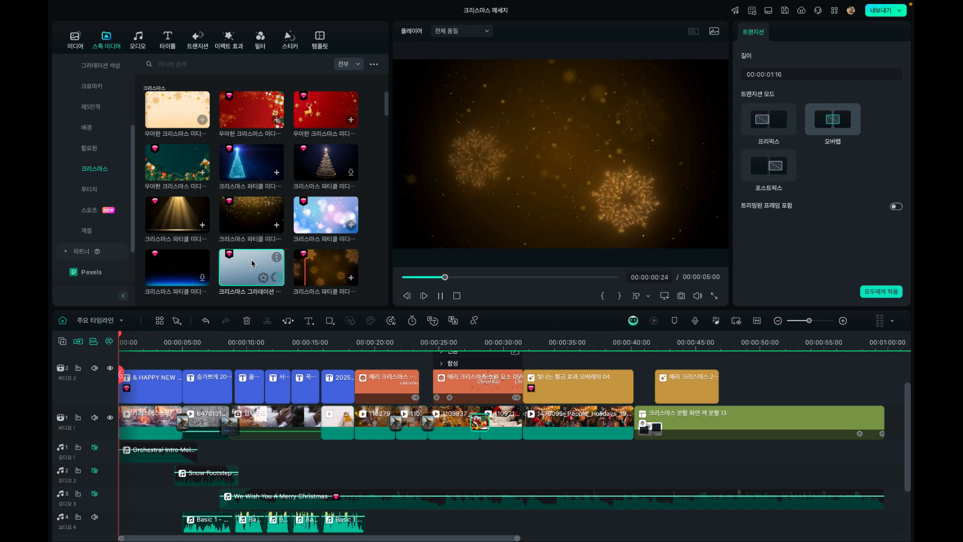
Reopen the 크리스마스 stock category and preview the pale blue 크리스마스 그라데이션 background
{"action": "scroll", "coordinate": [190, 145], "scroll_direction": "up", "scroll_amount": 3}
{"action": "scroll", "coordinate": [192, 162], "scroll_direction": "up", "scroll_amount": 2}
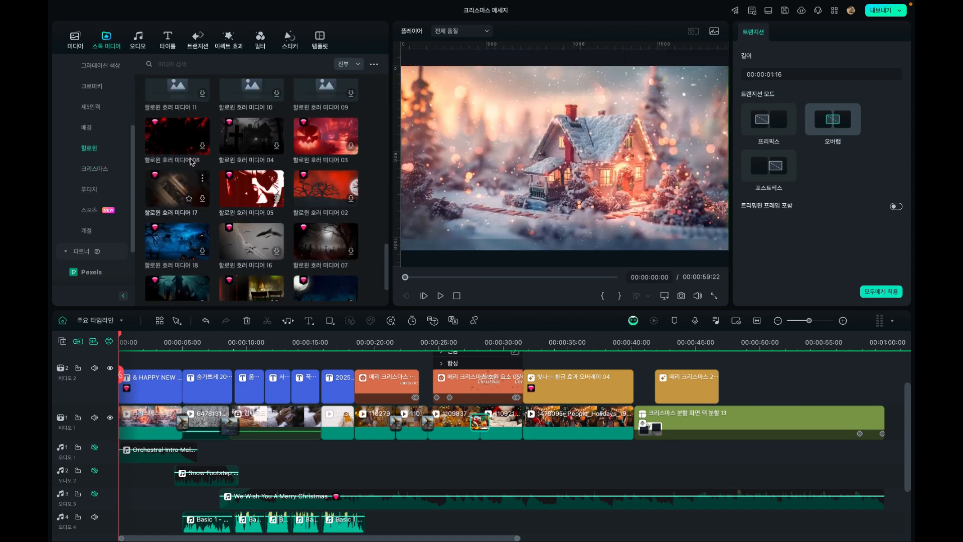
{"action": "scroll", "coordinate": [192, 162], "scroll_direction": "up", "scroll_amount": 1}
{"action": "left_click", "coordinate": [108, 171]}
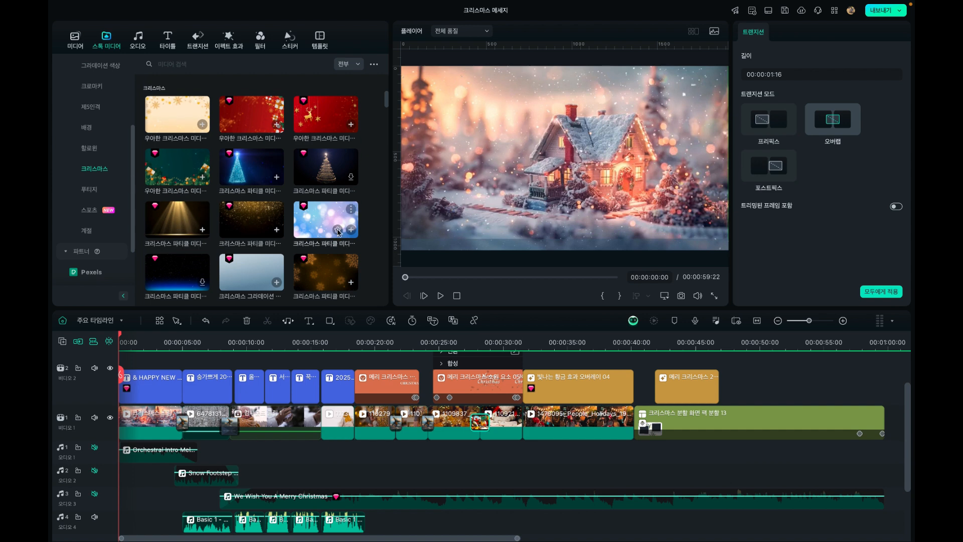
{"action": "scroll", "coordinate": [334, 234], "scroll_direction": "down", "scroll_amount": 3}
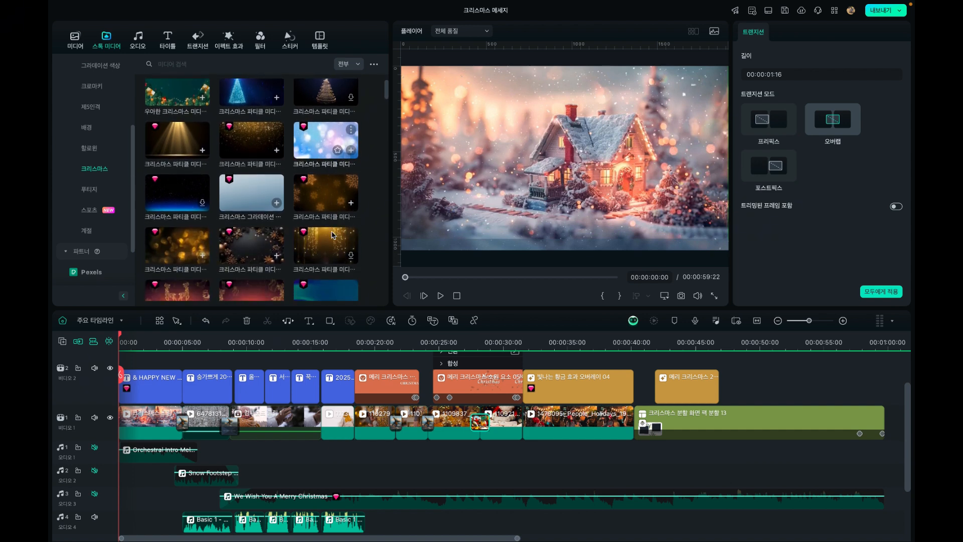
{"action": "double_click", "coordinate": [246, 200]}
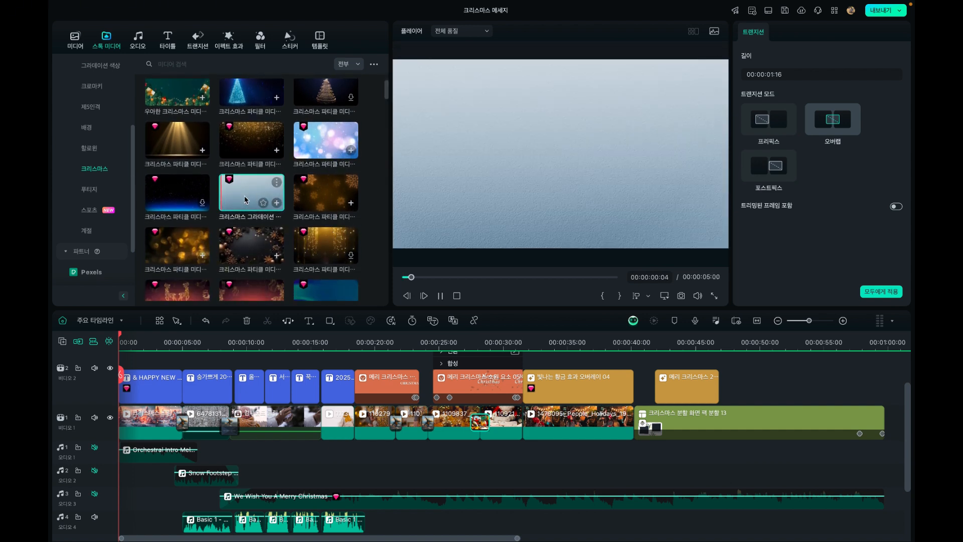
Inspect the opening snowy-house clip, its title and the 빛나는 황금 효과 오버레이 04 effect at their positions on the timeline
{"action": "scroll", "coordinate": [245, 199], "scroll_direction": "up", "scroll_amount": 3}
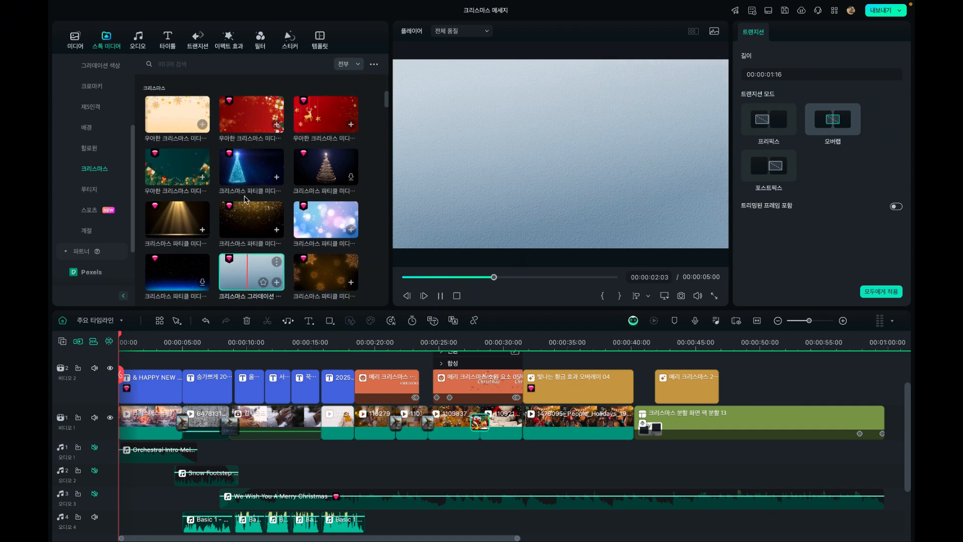
{"action": "scroll", "coordinate": [246, 200], "scroll_direction": "down", "scroll_amount": 1}
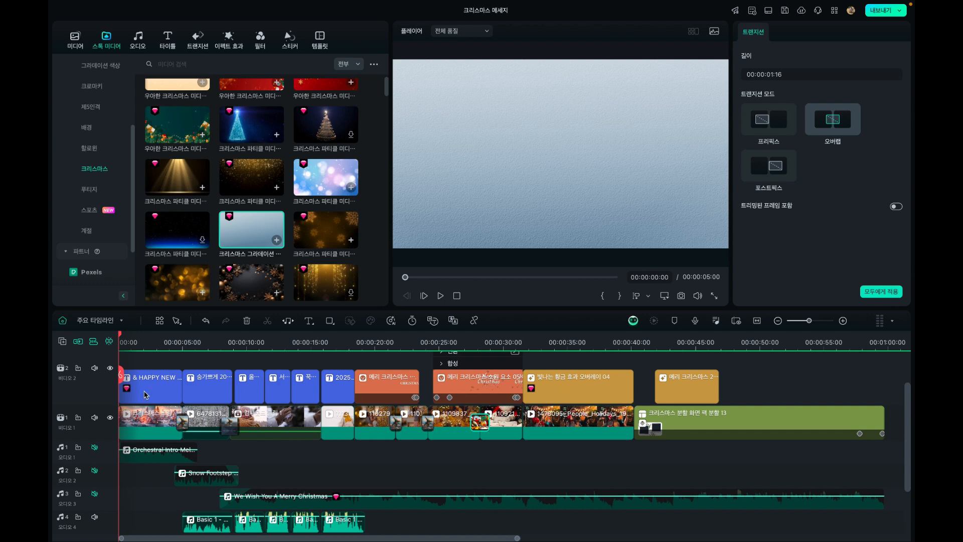
{"action": "left_click", "coordinate": [144, 424]}
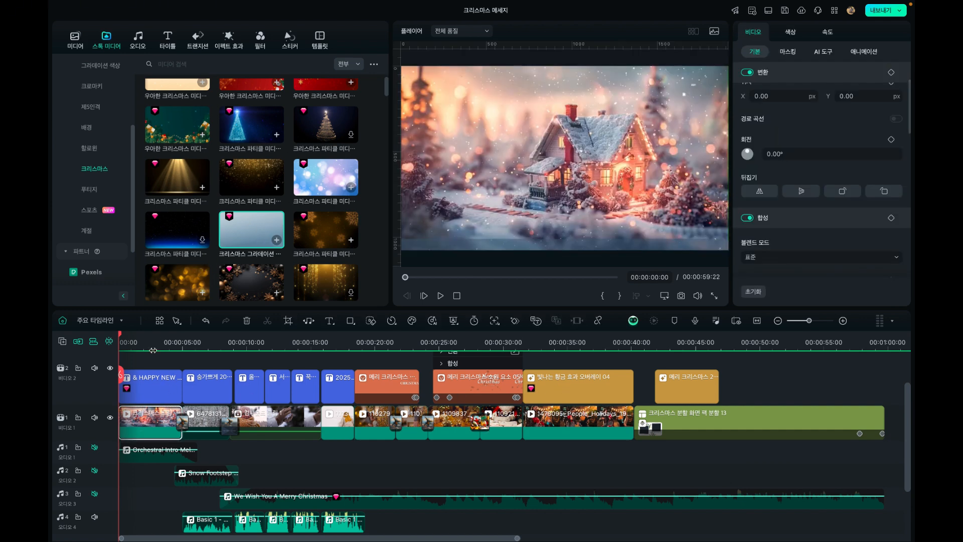
{"action": "left_click", "coordinate": [144, 396]}
{"action": "left_click", "coordinate": [154, 343]}
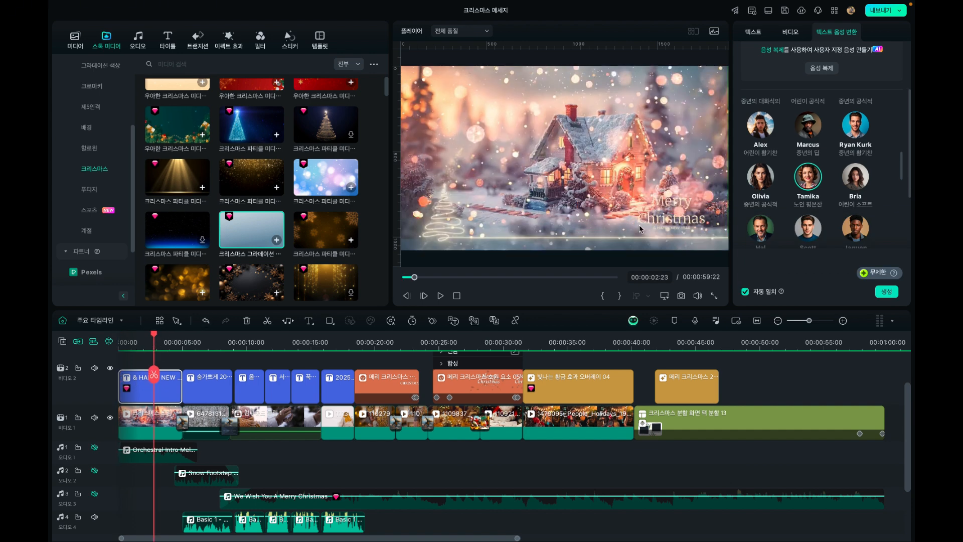
{"action": "left_click", "coordinate": [138, 423]}
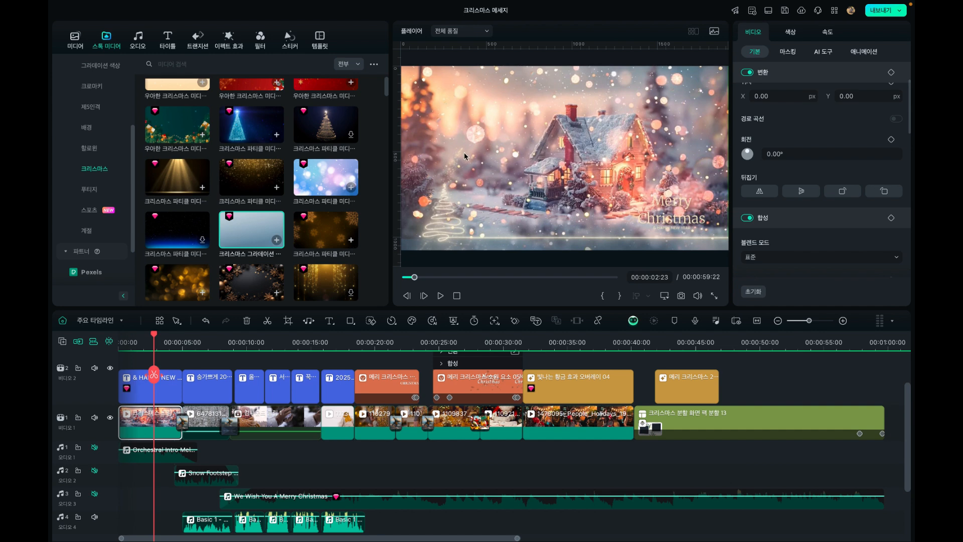
{"action": "left_click", "coordinate": [552, 386]}
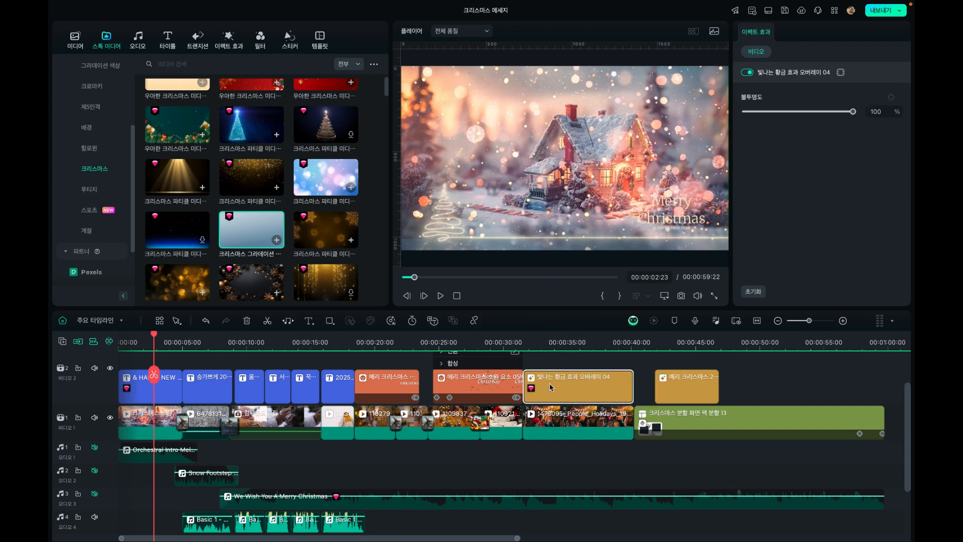
{"action": "left_click", "coordinate": [561, 345]}
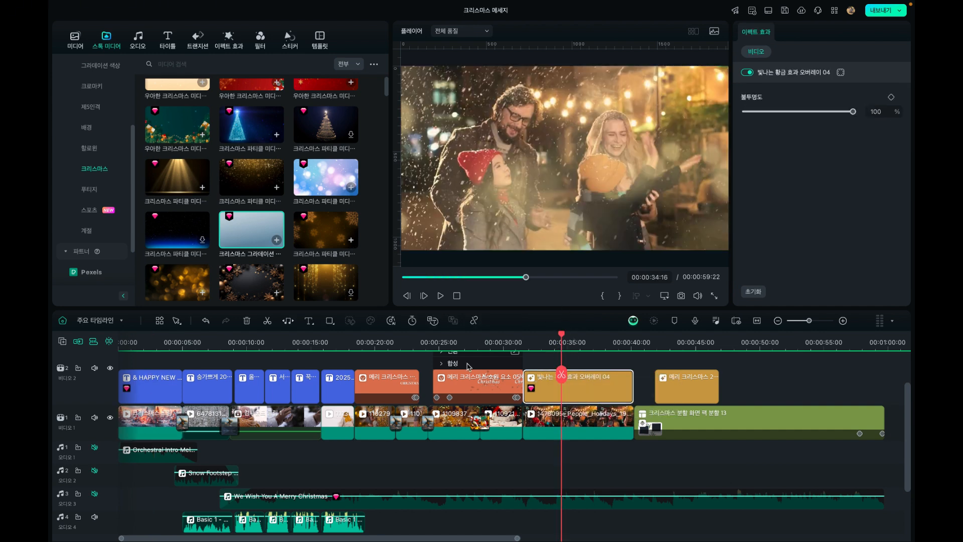
Find the 크리스마스 드림 하우스 clips in the Christmas stock media and preview three of them, ending with the one used in the opening
{"action": "scroll", "coordinate": [236, 219], "scroll_direction": "down", "scroll_amount": 3}
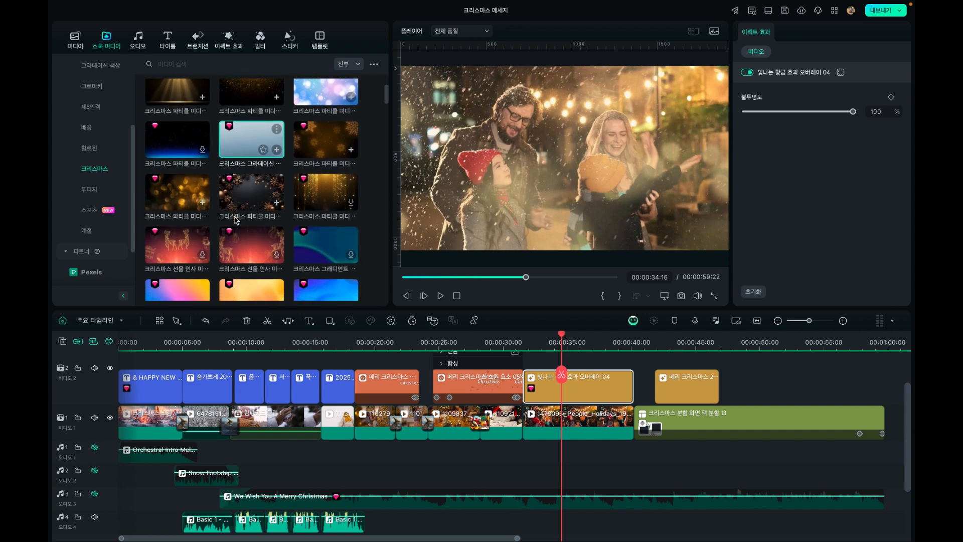
{"action": "scroll", "coordinate": [236, 219], "scroll_direction": "down", "scroll_amount": 2}
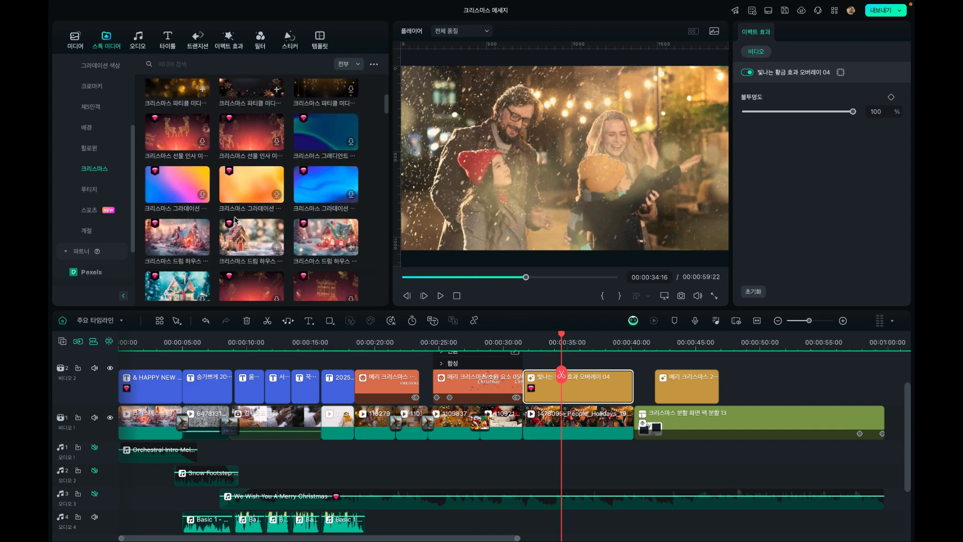
{"action": "left_click", "coordinate": [237, 213]}
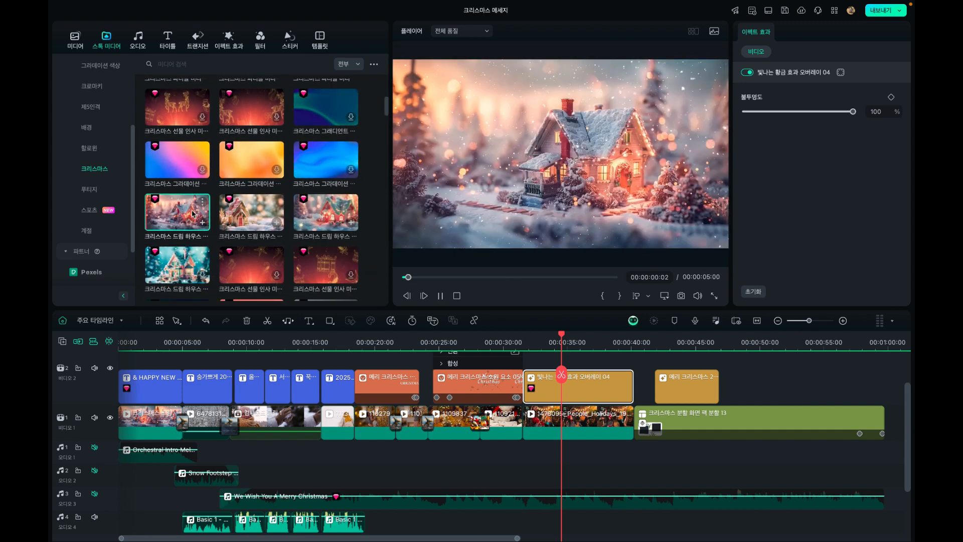
{"action": "left_click", "coordinate": [325, 217]}
{"action": "scroll", "coordinate": [325, 218], "scroll_direction": "down", "scroll_amount": 1}
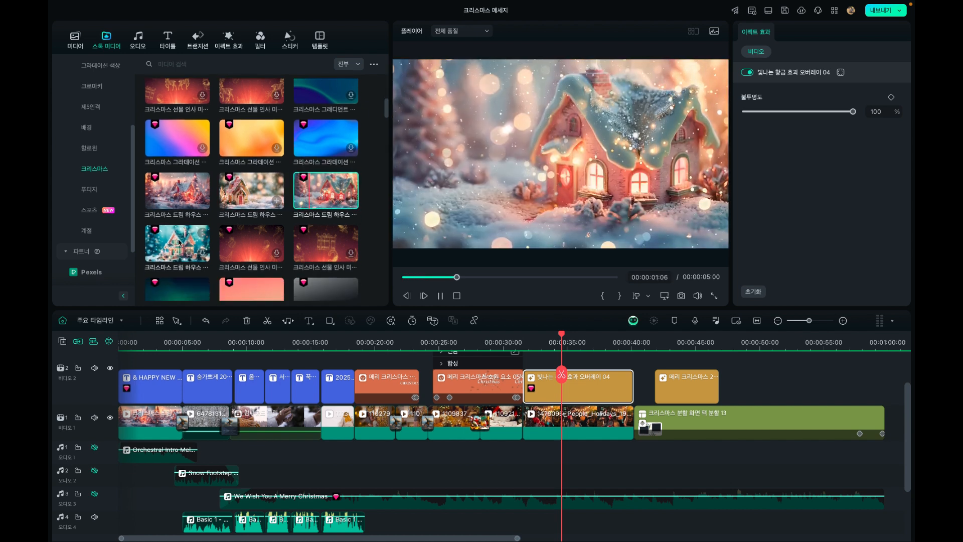
{"action": "left_click", "coordinate": [184, 192]}
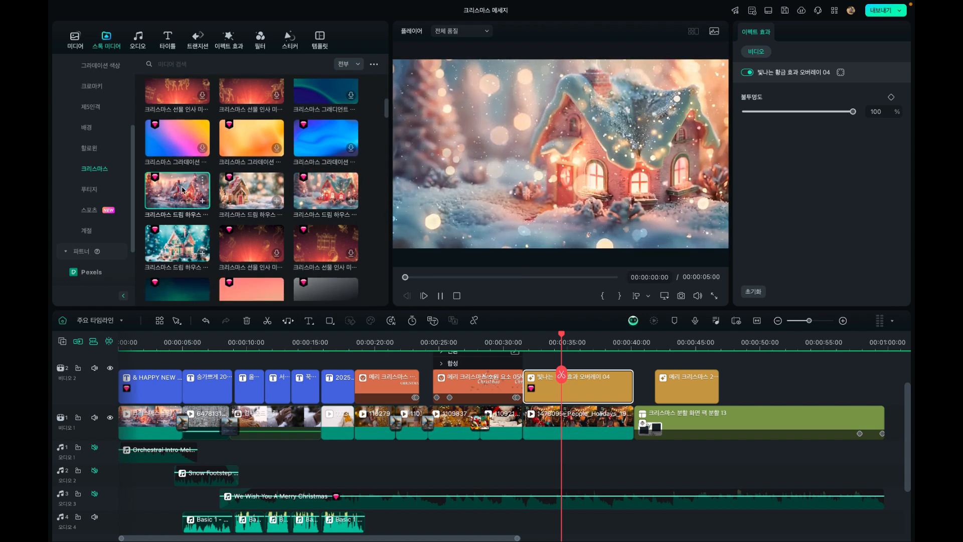
Show the opening house clip in the timeline and compare it with the matching 크리스마스 드림 하우스 stock clip
{"action": "left_click", "coordinate": [151, 422]}
{"action": "left_click", "coordinate": [145, 339]}
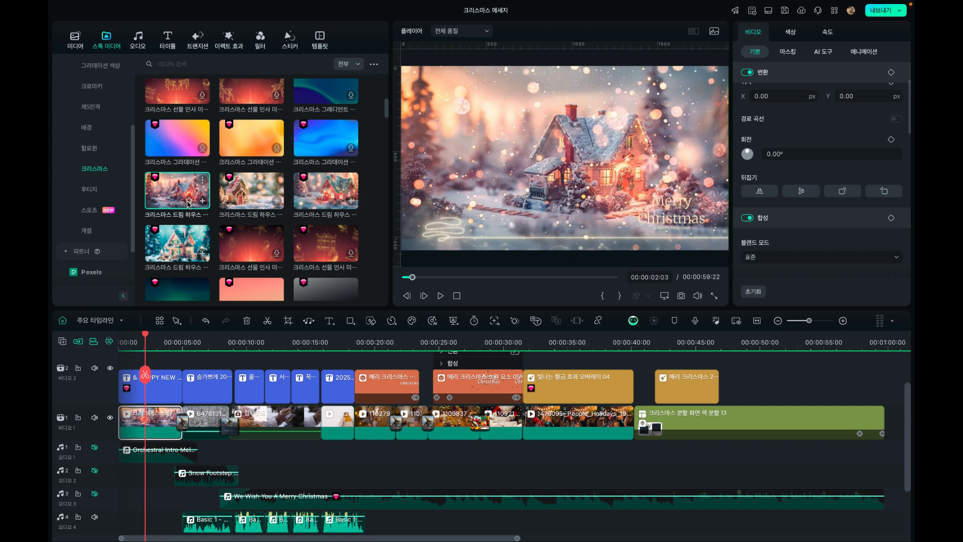
{"action": "left_click", "coordinate": [188, 202]}
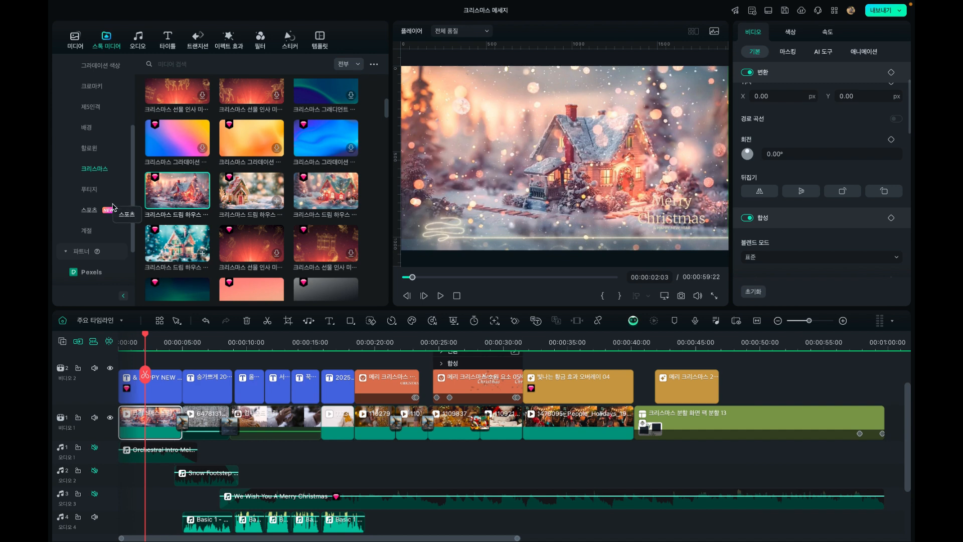
Show the favourite stock clips saved under 개인 in the stock media library
{"action": "scroll", "coordinate": [100, 200], "scroll_direction": "up", "scroll_amount": 5}
{"action": "left_click", "coordinate": [80, 67]}
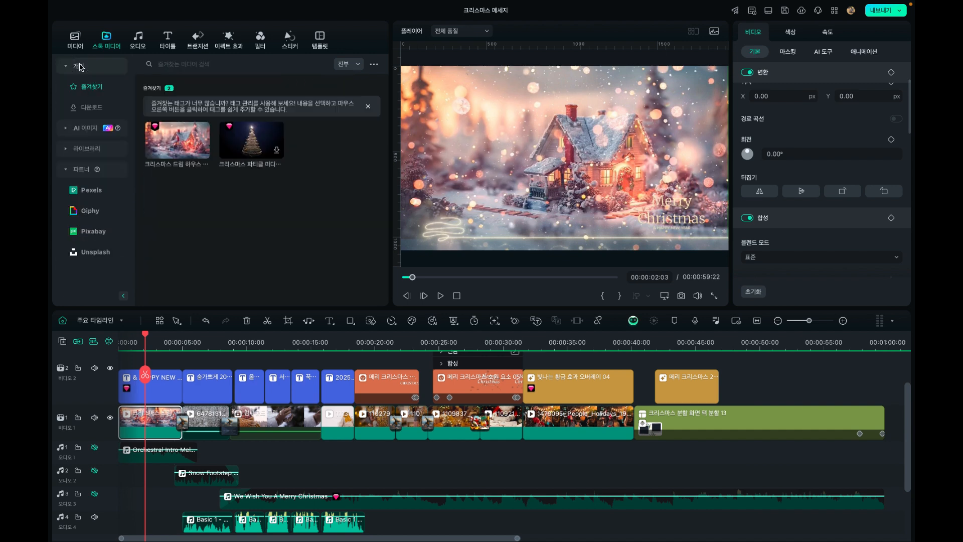
{"action": "left_click", "coordinate": [76, 67]}
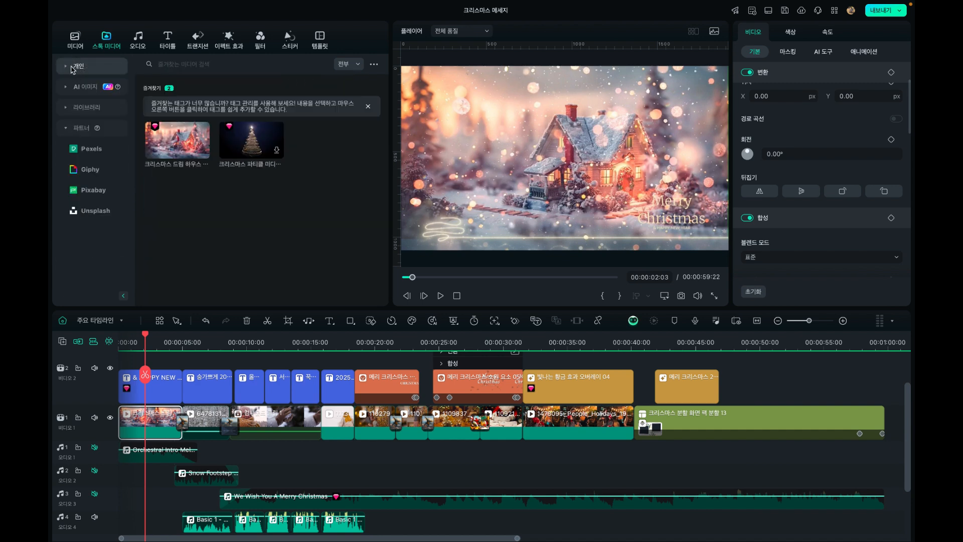
{"action": "left_click", "coordinate": [78, 69]}
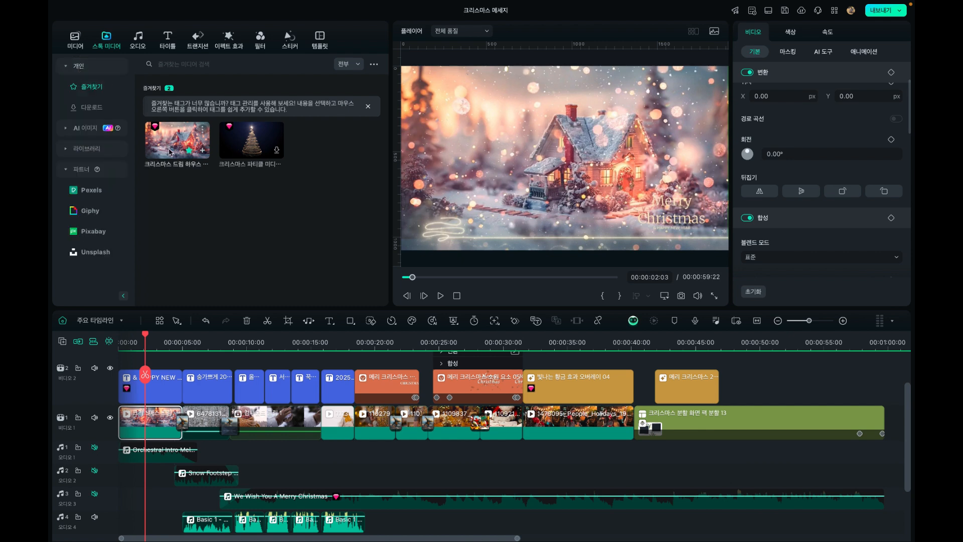
Open the audio library and show the sounds in the 효과음 category
{"action": "left_click", "coordinate": [139, 43]}
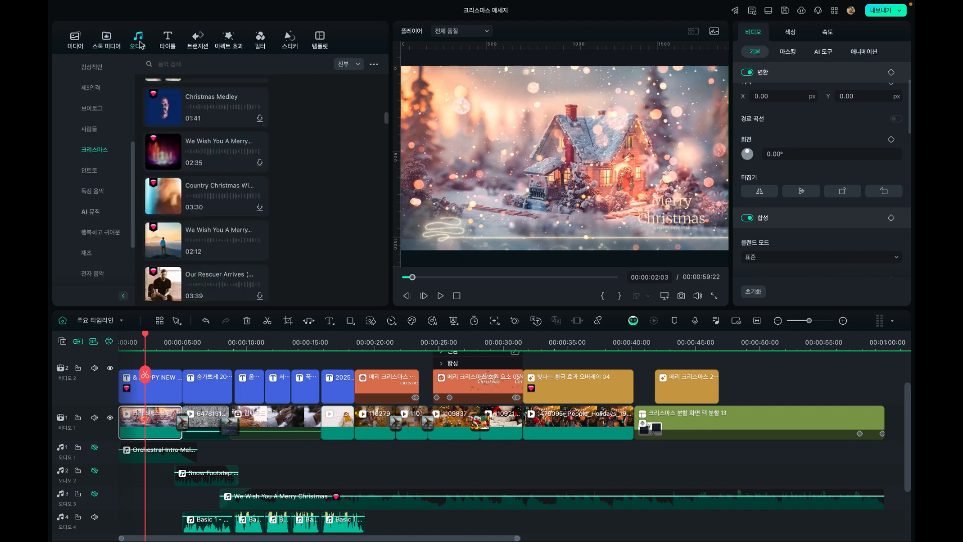
{"action": "scroll", "coordinate": [91, 115], "scroll_direction": "up", "scroll_amount": 3}
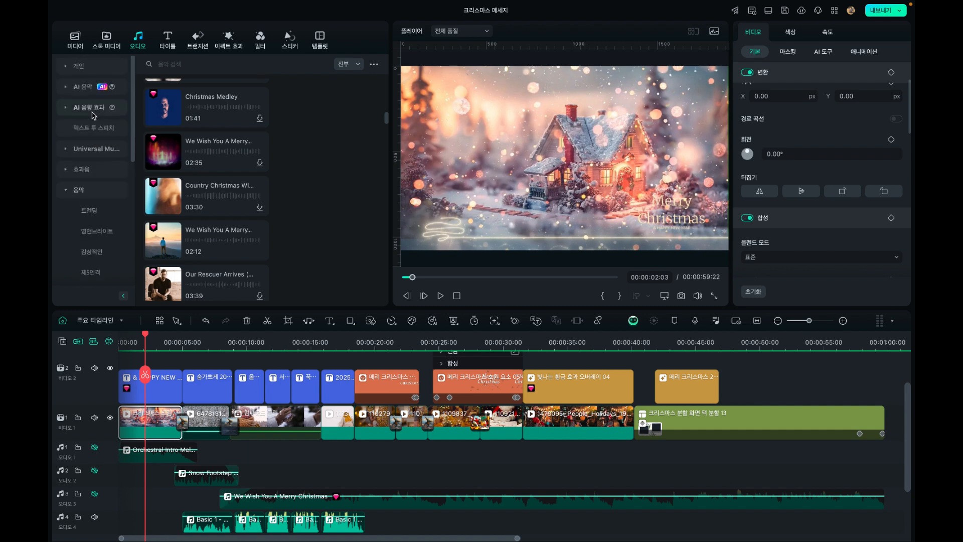
{"action": "left_click", "coordinate": [67, 192]}
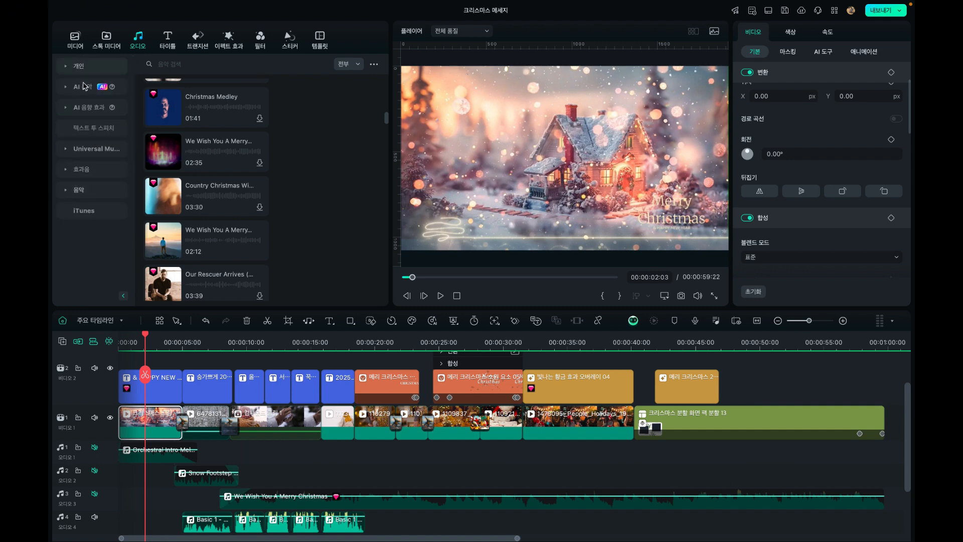
{"action": "left_click", "coordinate": [91, 174]}
{"action": "left_click", "coordinate": [90, 172]}
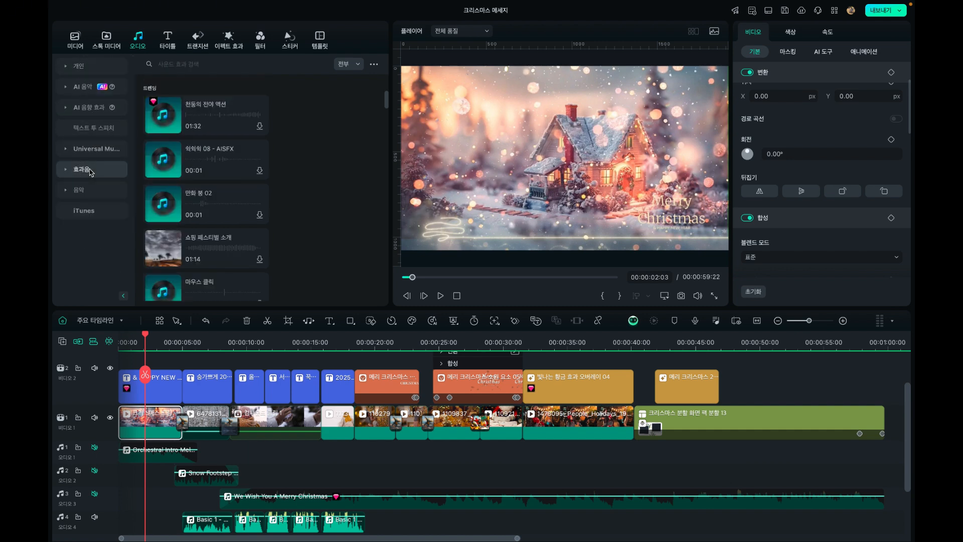
Expand the 음악 categories and open the 크리스마스 music list
{"action": "left_click", "coordinate": [82, 194]}
{"action": "scroll", "coordinate": [105, 216], "scroll_direction": "down", "scroll_amount": 10}
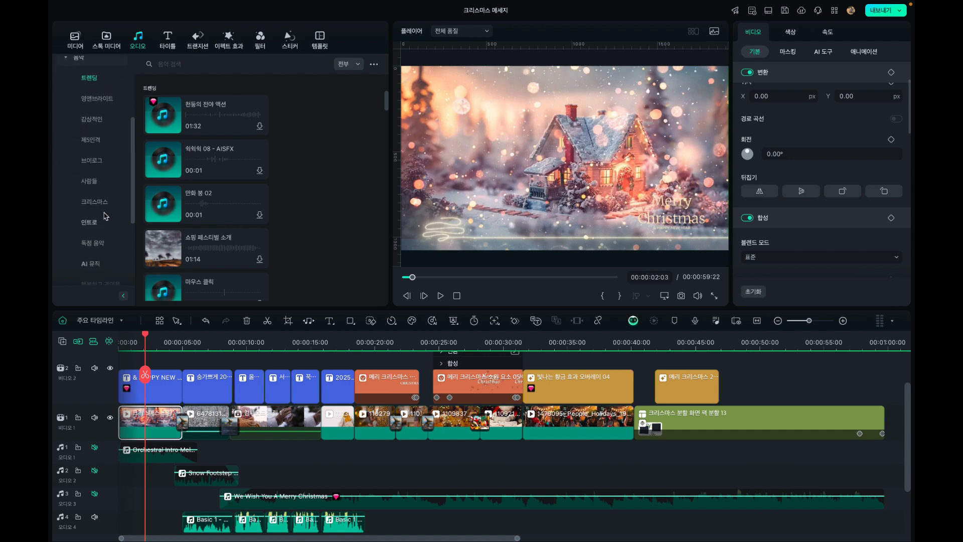
{"action": "scroll", "coordinate": [105, 216], "scroll_direction": "up", "scroll_amount": 2}
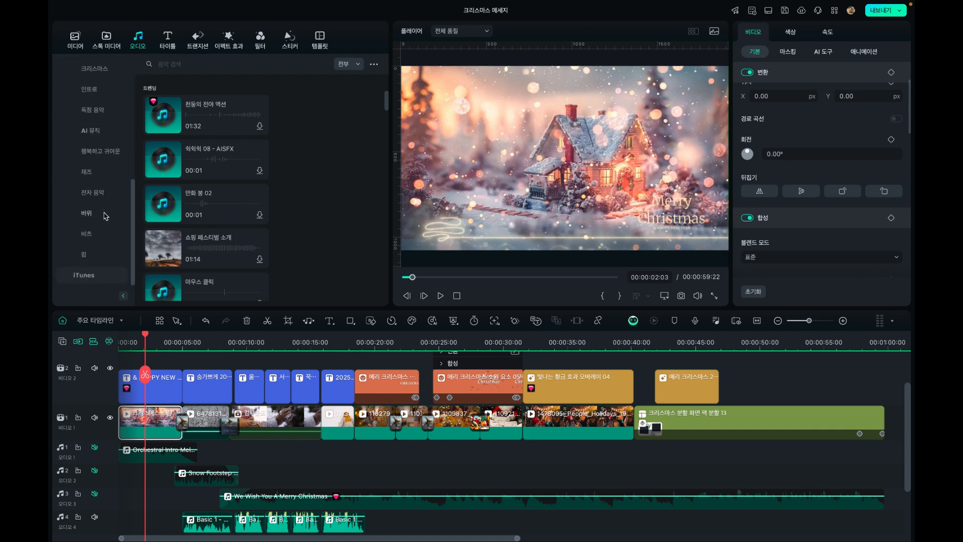
{"action": "left_click", "coordinate": [95, 139]}
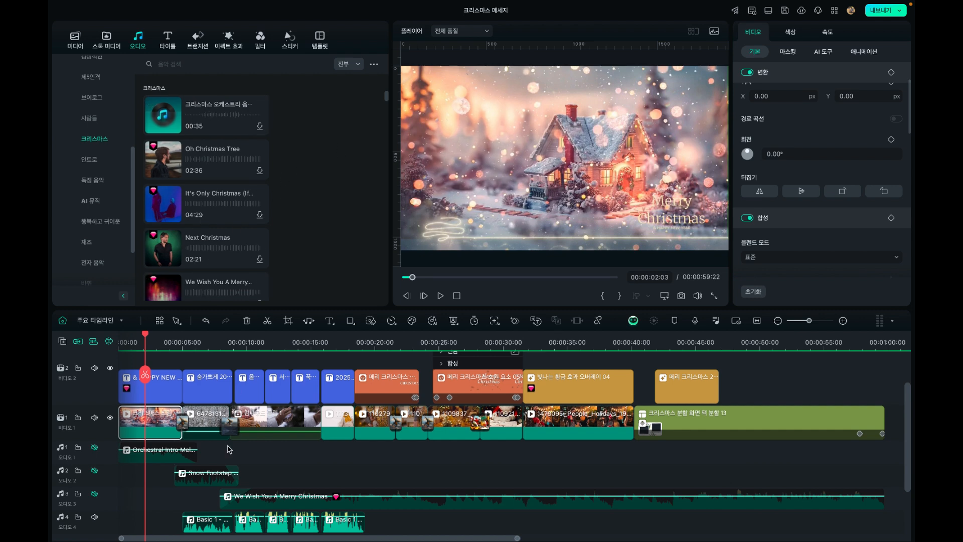
Select the We Wish You A Merry Christmas track on the timeline and briefly preview the Christmas Tree song from the music library
{"action": "scroll", "coordinate": [229, 446], "scroll_direction": "down", "scroll_amount": 2}
{"action": "left_click", "coordinate": [268, 466]}
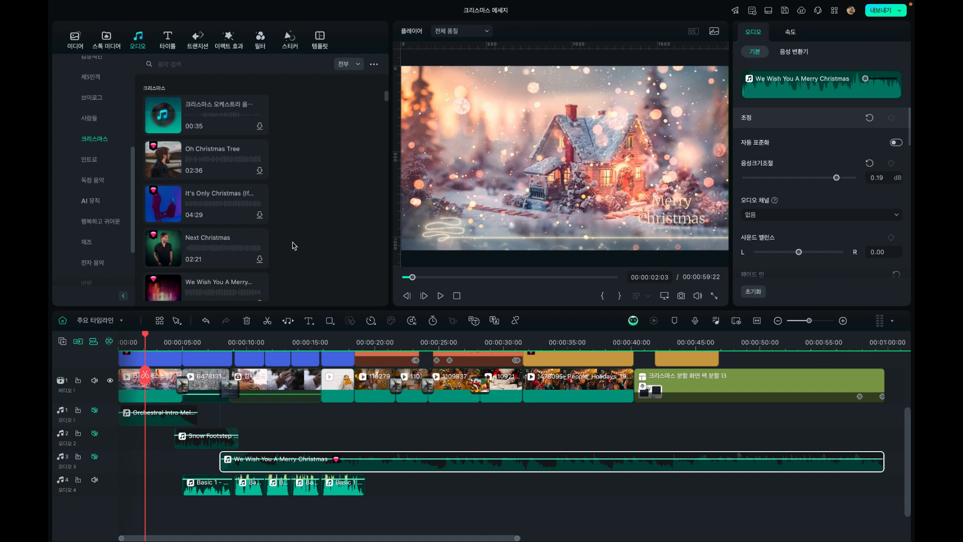
{"action": "scroll", "coordinate": [218, 217], "scroll_direction": "down", "scroll_amount": 5}
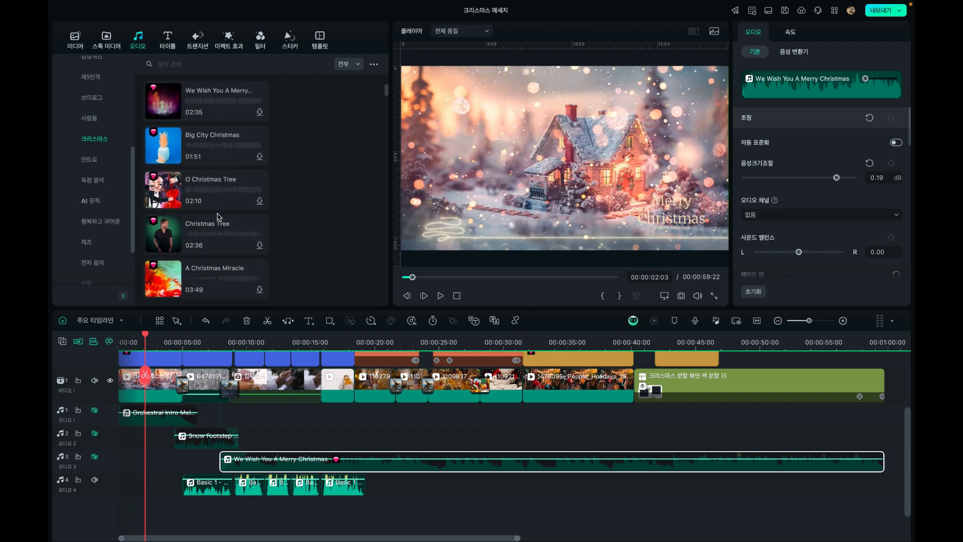
{"action": "left_click", "coordinate": [164, 222]}
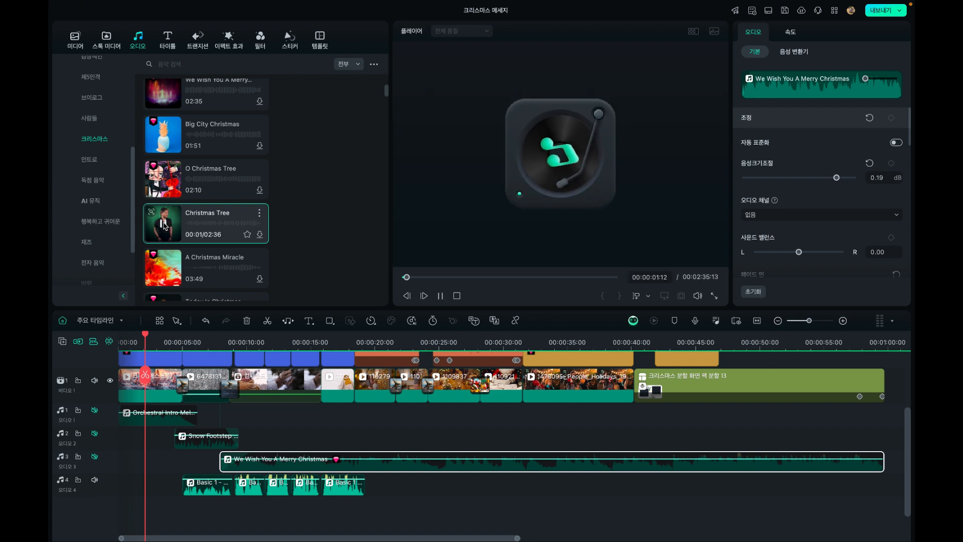
{"action": "left_click", "coordinate": [163, 223]}
Reopen the 크리스마스 music category and show the favourite music saved under 개인
{"action": "scroll", "coordinate": [163, 185], "scroll_direction": "up", "scroll_amount": 10}
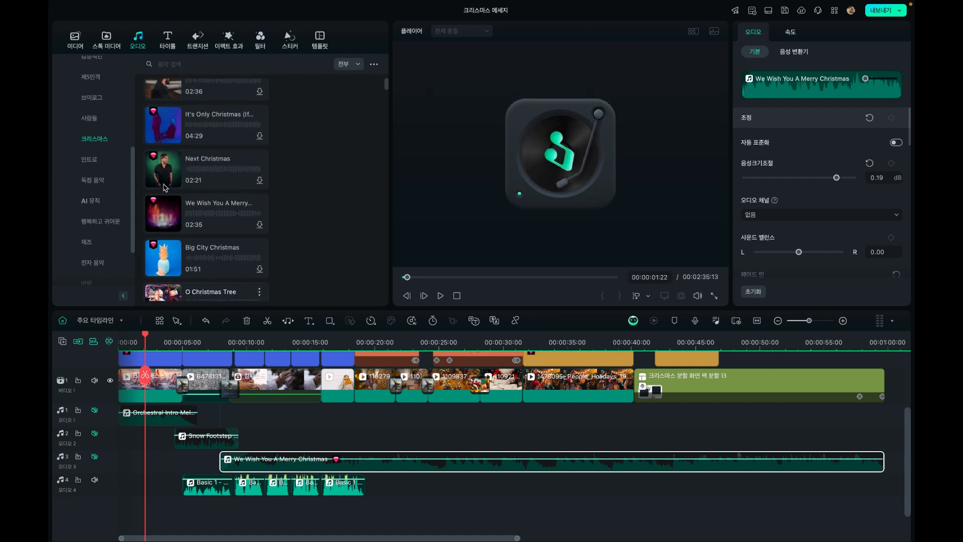
{"action": "scroll", "coordinate": [164, 186], "scroll_direction": "down", "scroll_amount": 5}
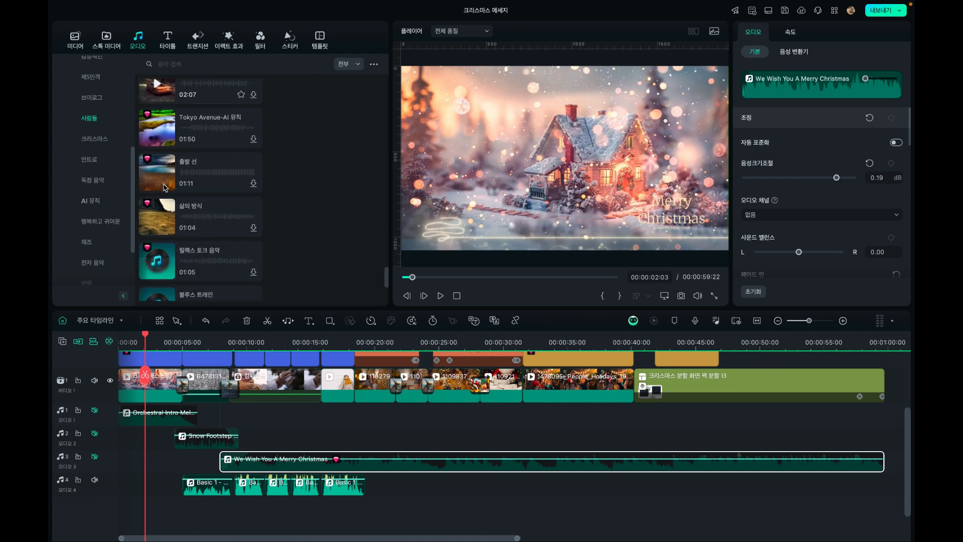
{"action": "left_click", "coordinate": [102, 143]}
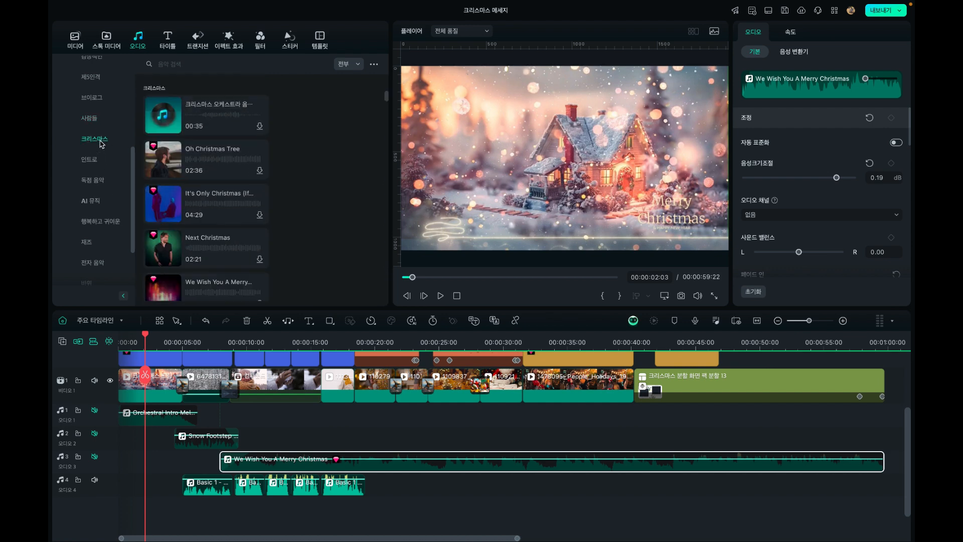
{"action": "scroll", "coordinate": [108, 160], "scroll_direction": "up", "scroll_amount": 5}
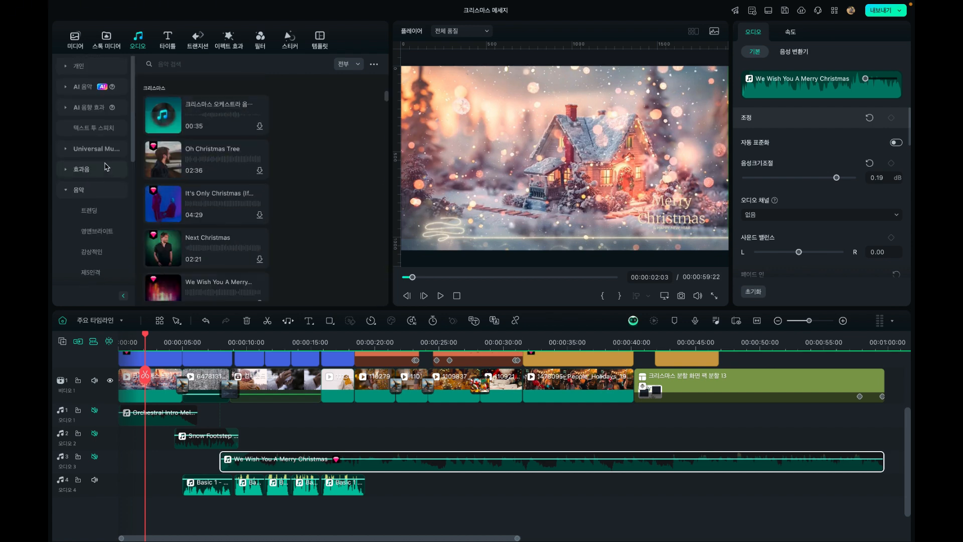
{"action": "left_click", "coordinate": [79, 67]}
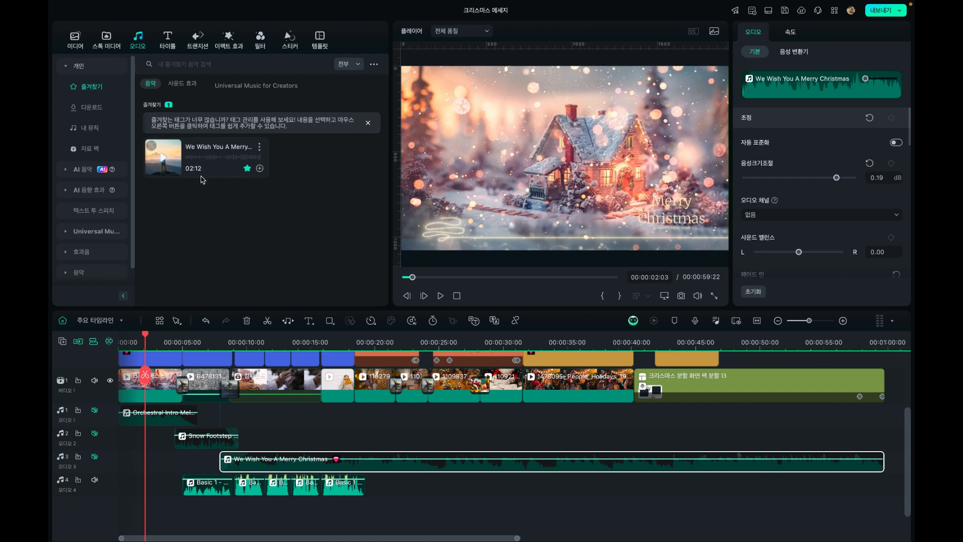
Show the Christmas designs in the title library, and open the quick text options at the 올해도 정말 감사했습니다 caption on the timeline
{"action": "left_click", "coordinate": [165, 43]}
{"action": "left_click", "coordinate": [67, 88]}
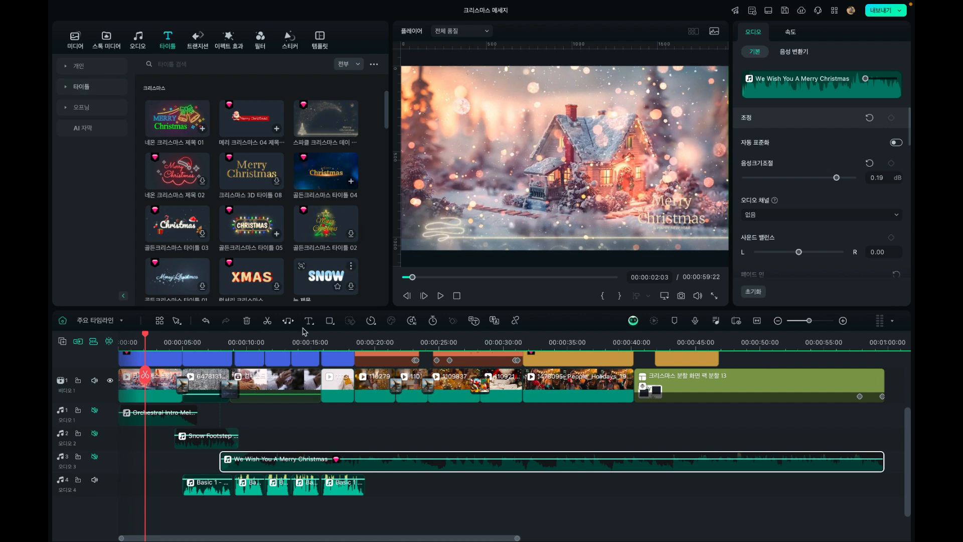
{"action": "left_click", "coordinate": [251, 343]}
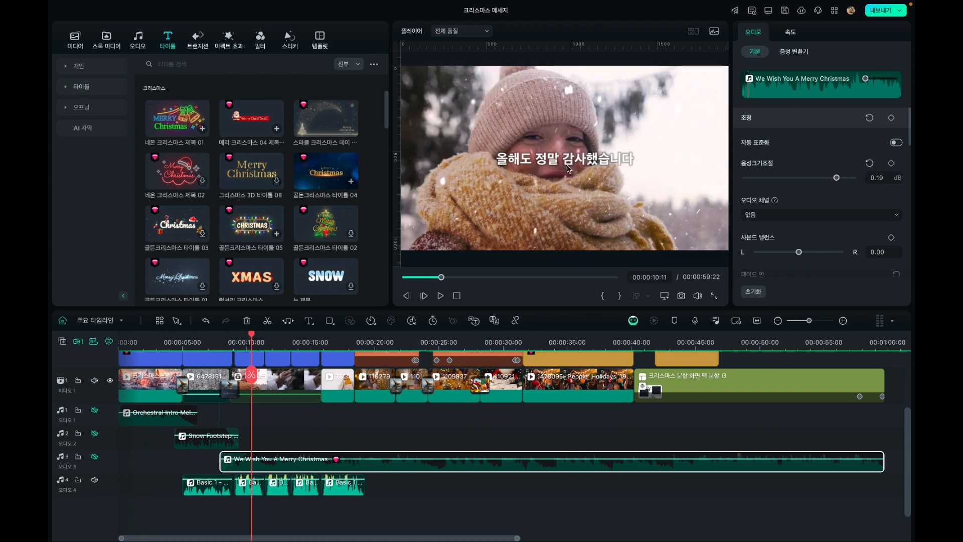
{"action": "left_click", "coordinate": [310, 323]}
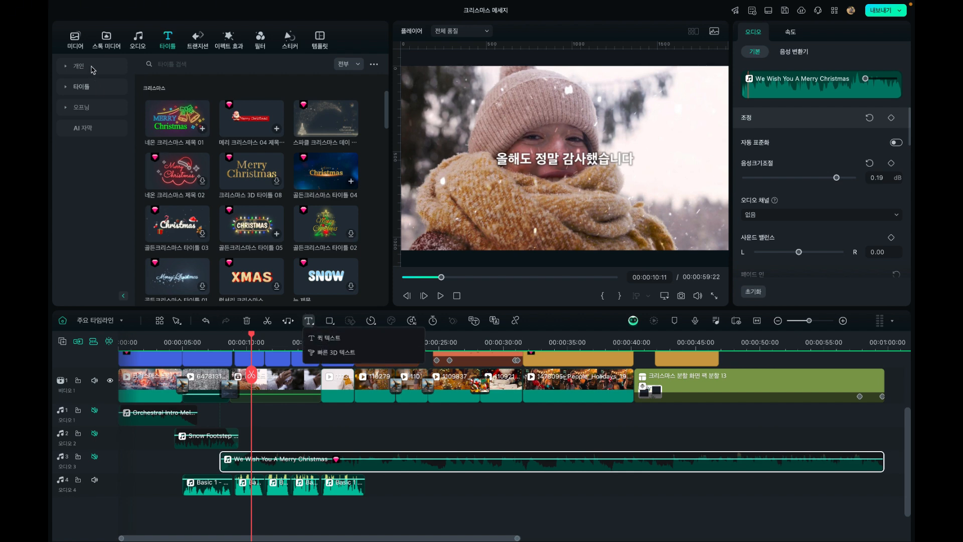
Open the 기념일 designs under the 오프닝 titles and preview 부활절 팩 제목 03
{"action": "left_click", "coordinate": [86, 107]}
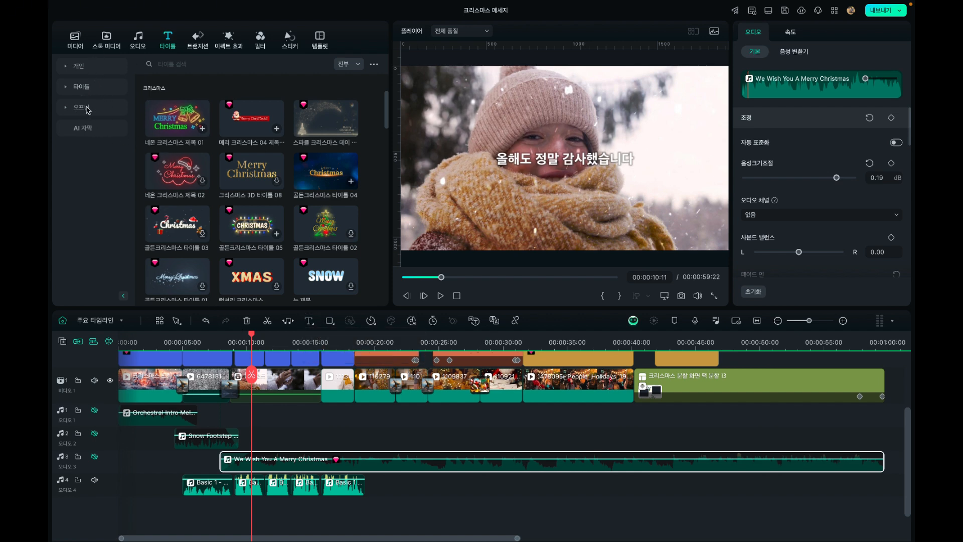
{"action": "left_click", "coordinate": [69, 108]}
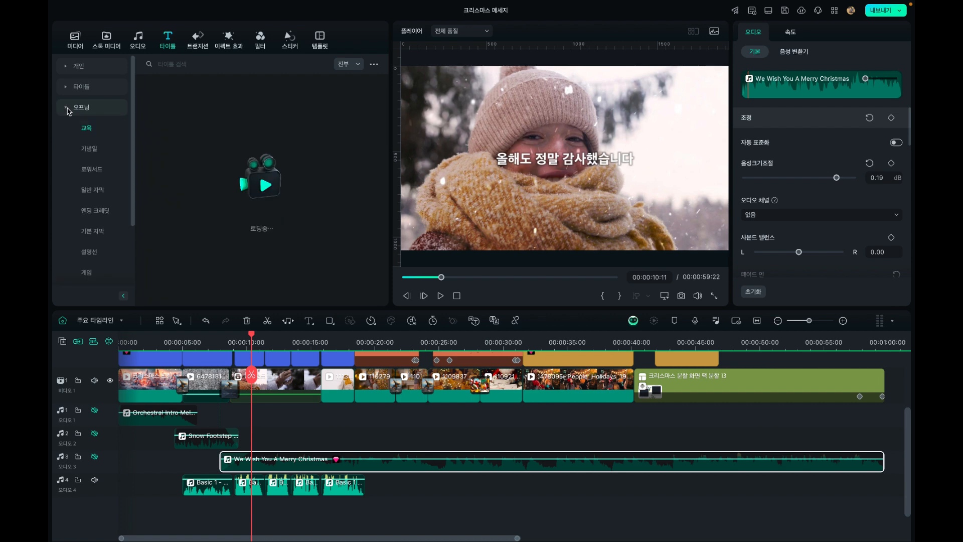
{"action": "left_click", "coordinate": [89, 150]}
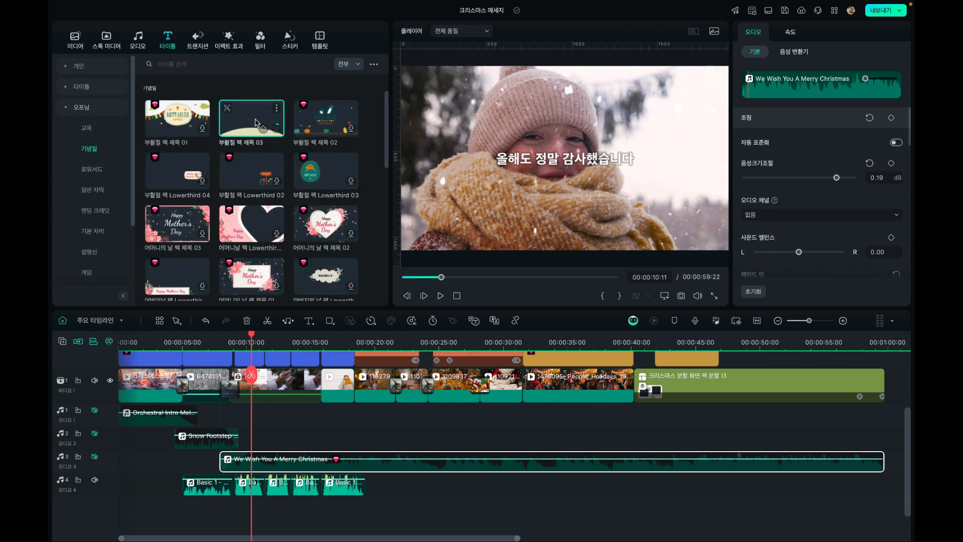
{"action": "left_click", "coordinate": [240, 110]}
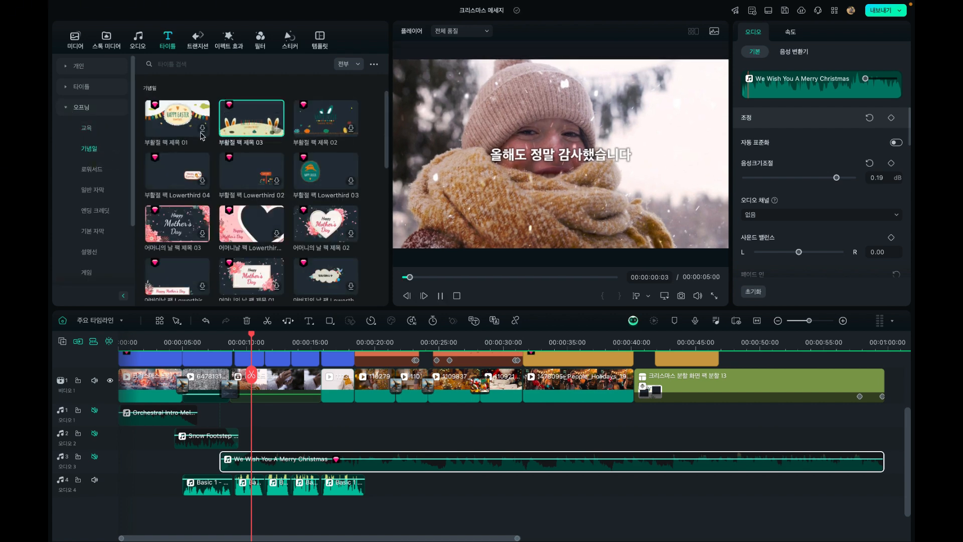
Mute the 오디오 4 track and preview the 부활절 팩 제목 01 title
{"action": "left_click", "coordinate": [181, 125]}
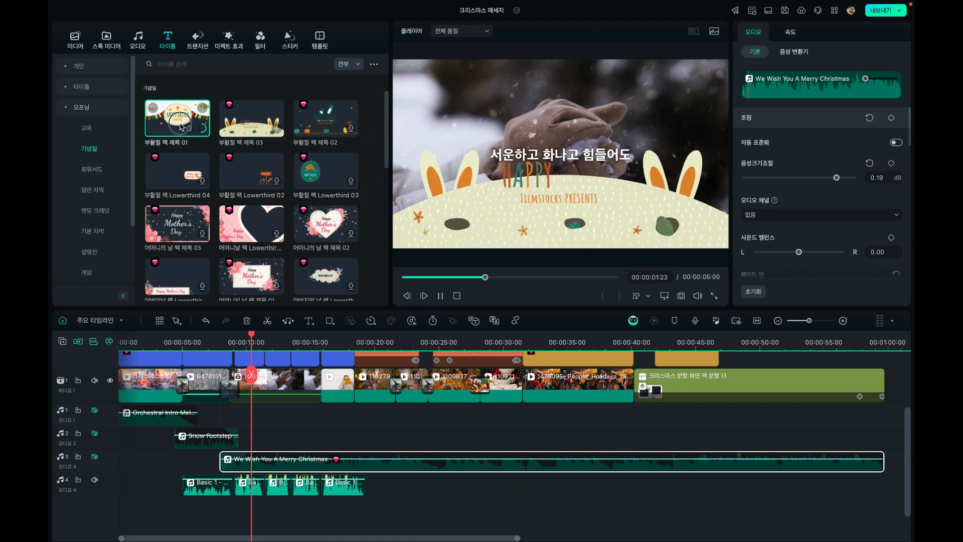
{"action": "left_click", "coordinate": [95, 480]}
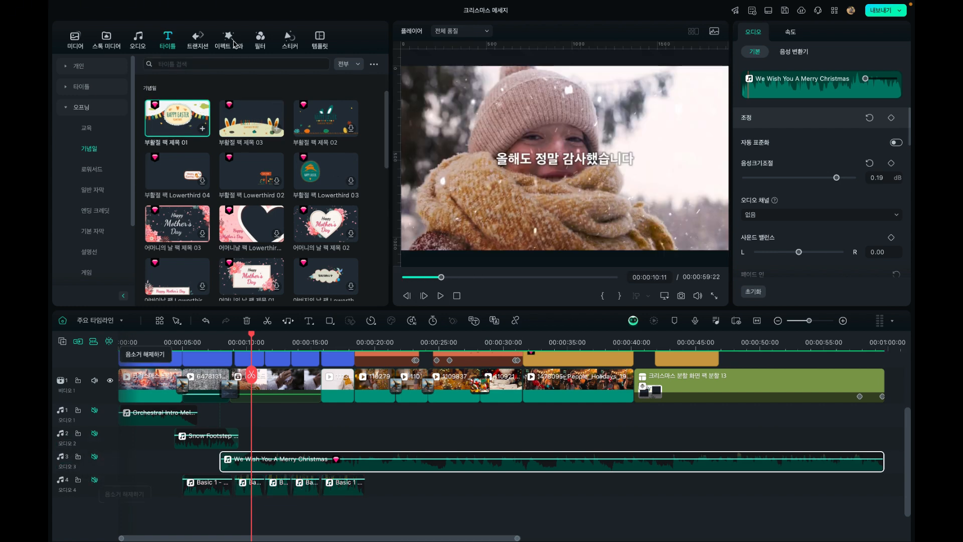
{"action": "left_click", "coordinate": [189, 118]}
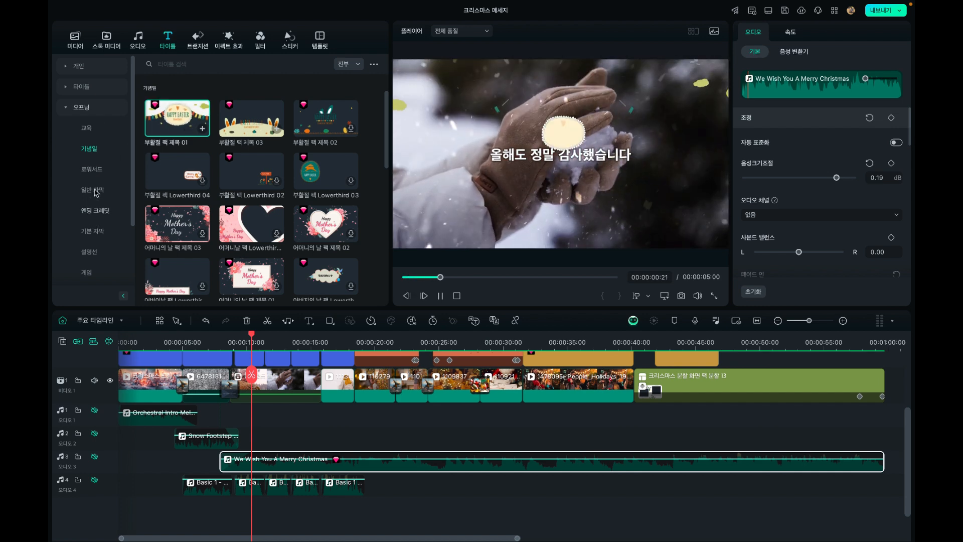
Collapse the 오프닝 category and open the 크리스마스 designs under 타이틀
{"action": "left_click", "coordinate": [66, 108]}
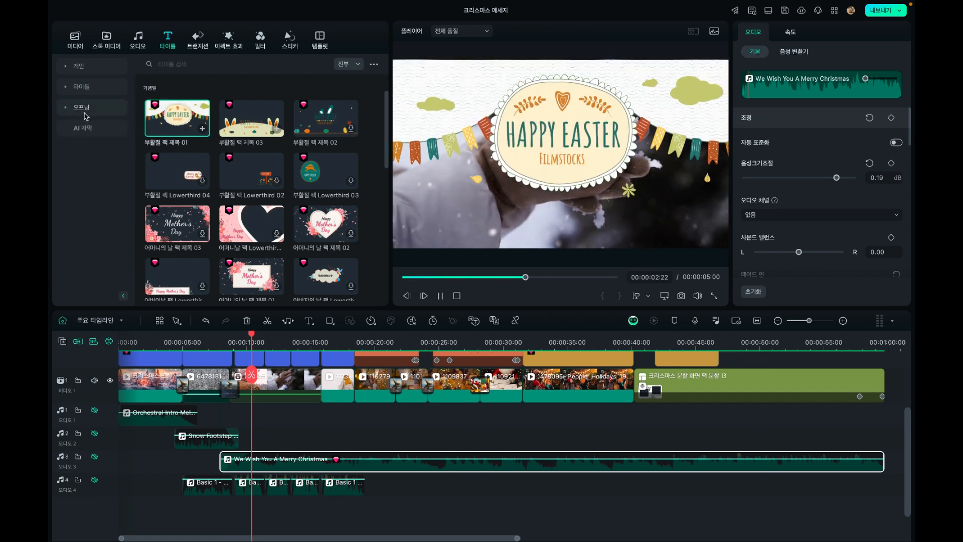
{"action": "left_click", "coordinate": [87, 109]}
{"action": "left_click", "coordinate": [87, 109]}
{"action": "left_click", "coordinate": [85, 86]}
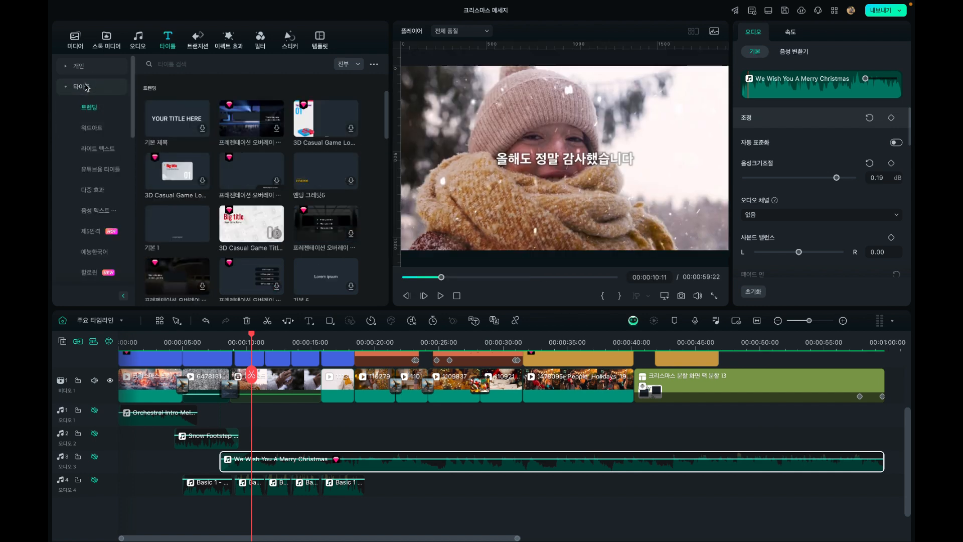
{"action": "left_click", "coordinate": [86, 87]}
{"action": "left_click", "coordinate": [66, 88]}
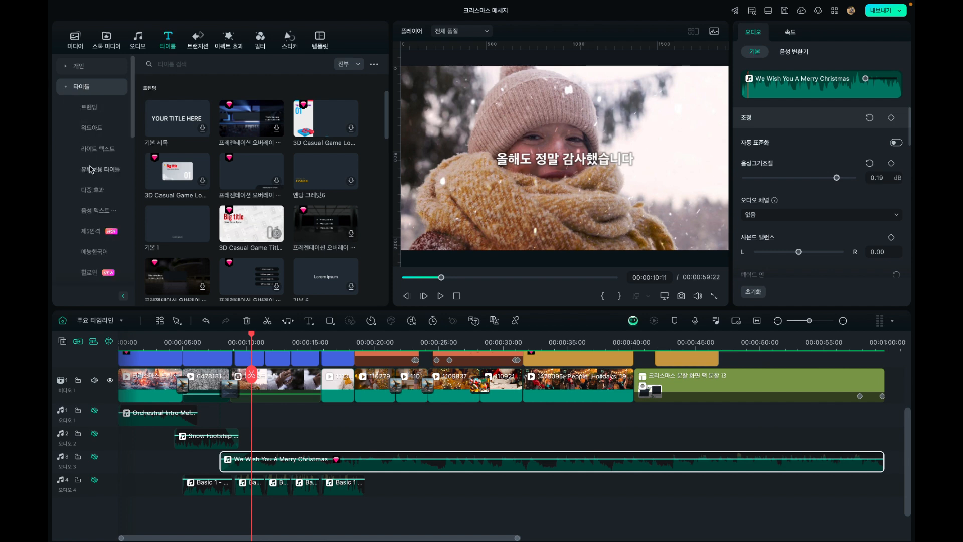
{"action": "scroll", "coordinate": [90, 169], "scroll_direction": "down", "scroll_amount": 4}
{"action": "left_click", "coordinate": [101, 129]}
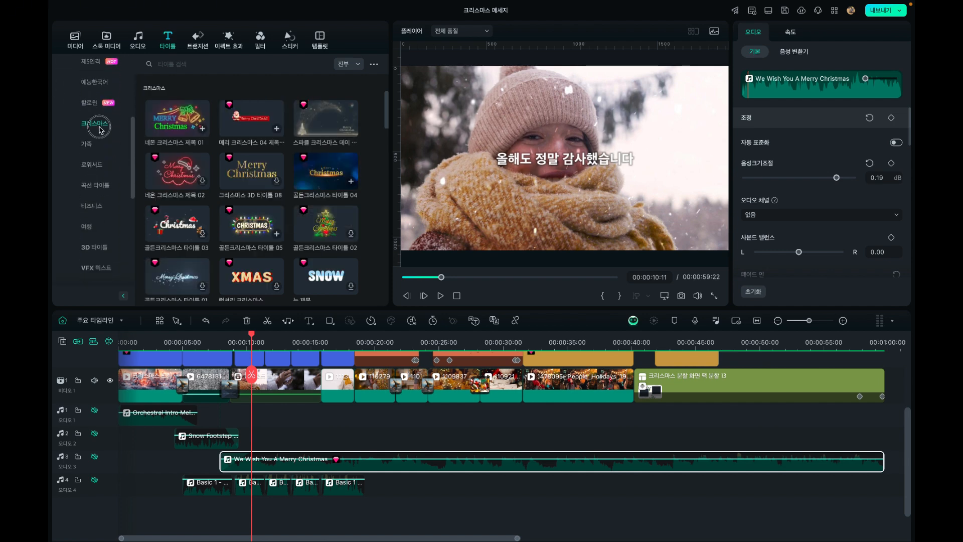
Preview the 네온 크리스마스 제목 01, 메리 크리스마스 04 and 스파클 크리스마스 데이 titles
{"action": "left_click", "coordinate": [178, 125]}
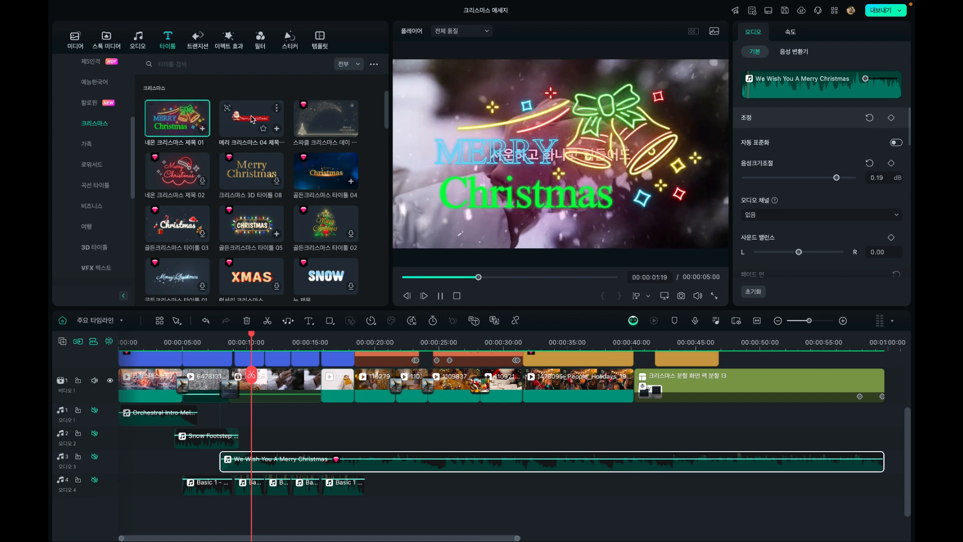
{"action": "left_click", "coordinate": [253, 131]}
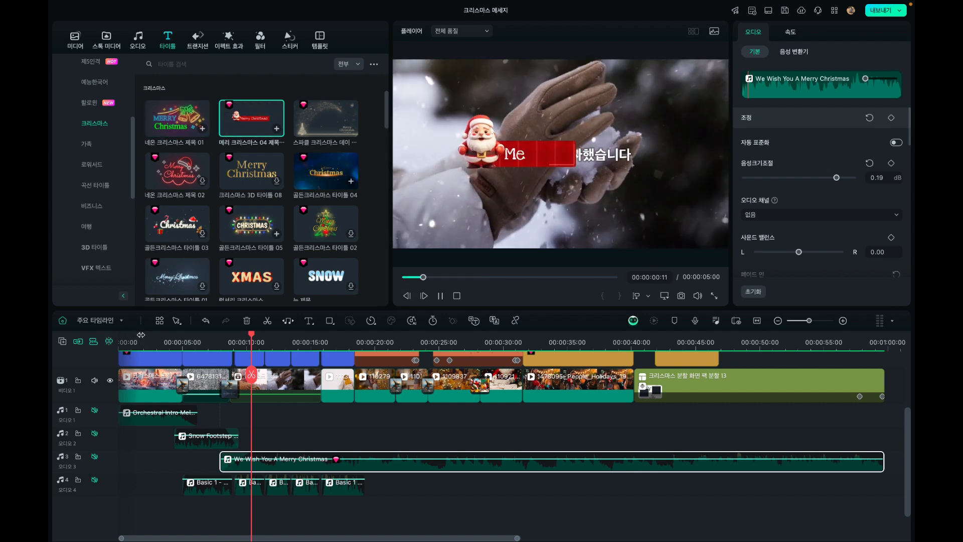
{"action": "left_click", "coordinate": [335, 119]}
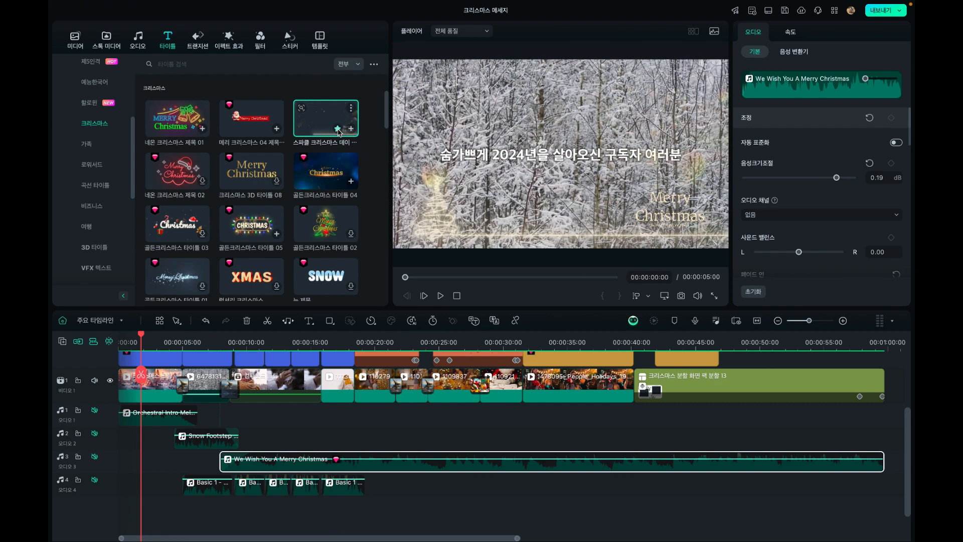
Move the playhead to 00:00:03:03 and select the first title clip on the 비디오 2 track
{"action": "mouse_move", "coordinate": [145, 340]}
{"action": "left_mouse_down"}
{"action": "mouse_move", "coordinate": [131, 342]}
{"action": "mouse_move", "coordinate": [153, 341]}
{"action": "left_mouse_up"}
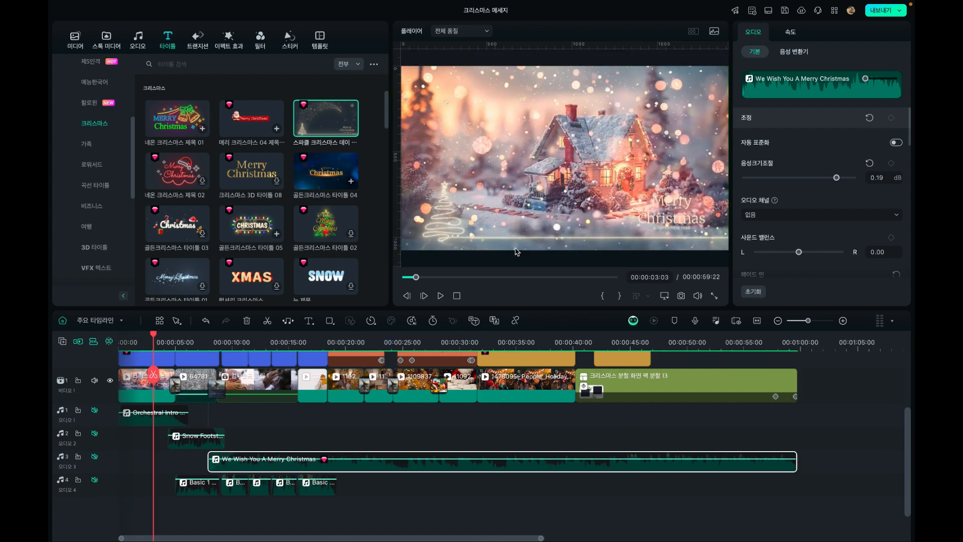
{"action": "scroll", "coordinate": [148, 405], "scroll_direction": "up", "scroll_amount": 2}
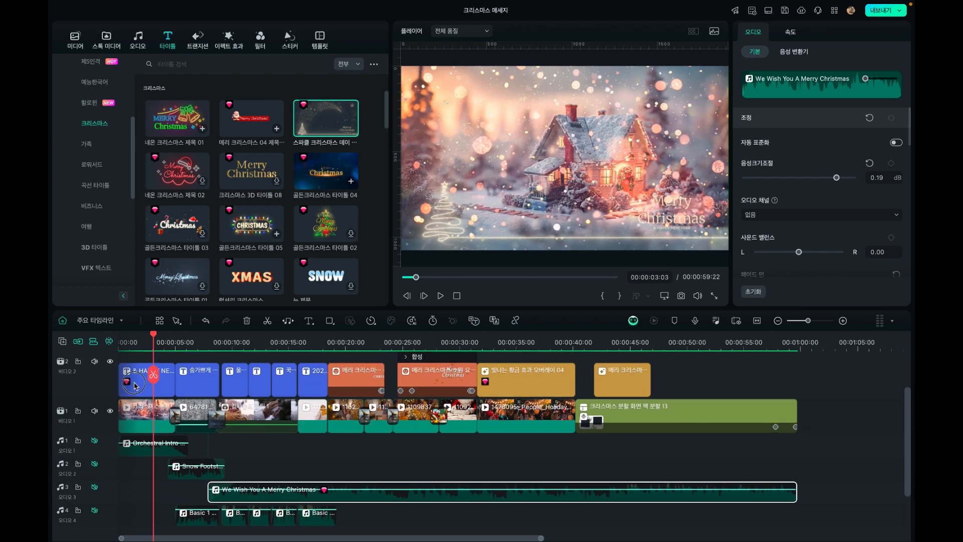
{"action": "left_click", "coordinate": [133, 385]}
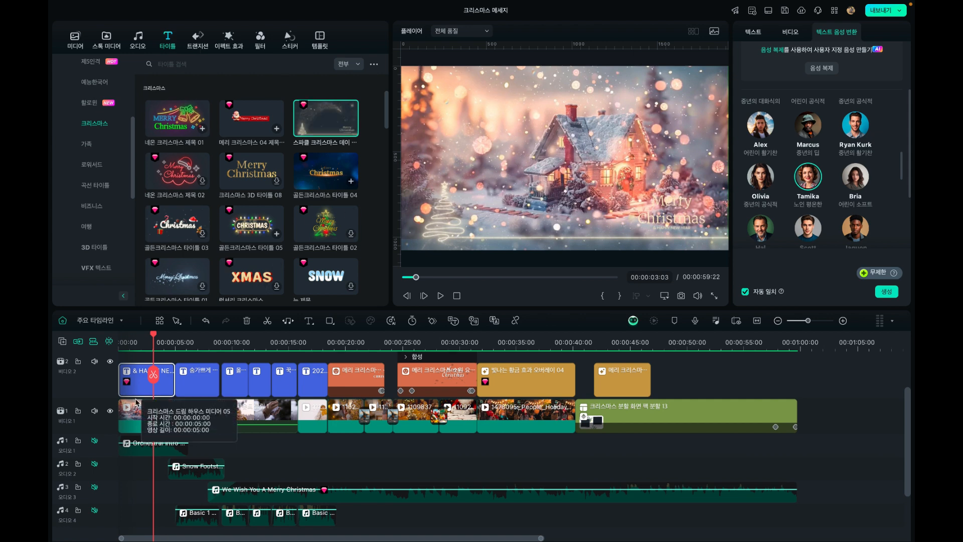
Open the 크리스마스 category in the stock media library and browse its backgrounds for the 크리스마스 드림 하우스 media
{"action": "left_click", "coordinate": [106, 39]}
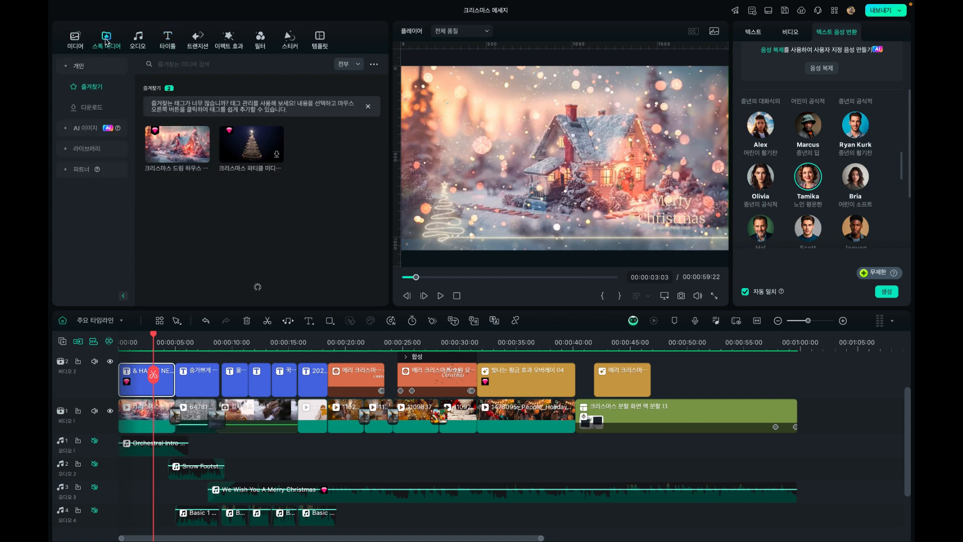
{"action": "left_click", "coordinate": [89, 156]}
{"action": "scroll", "coordinate": [102, 248], "scroll_direction": "down", "scroll_amount": 3}
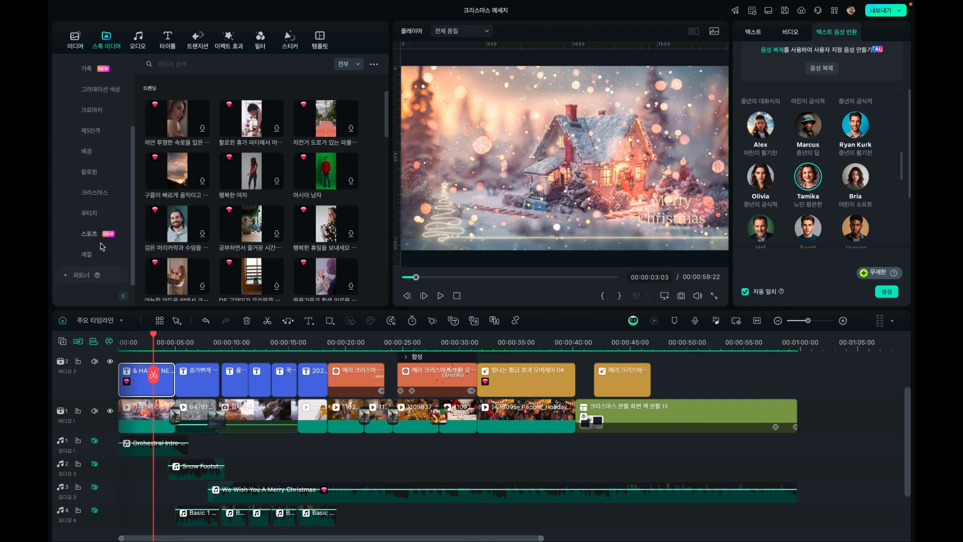
{"action": "left_click", "coordinate": [95, 193]}
{"action": "scroll", "coordinate": [228, 208], "scroll_direction": "down", "scroll_amount": 5}
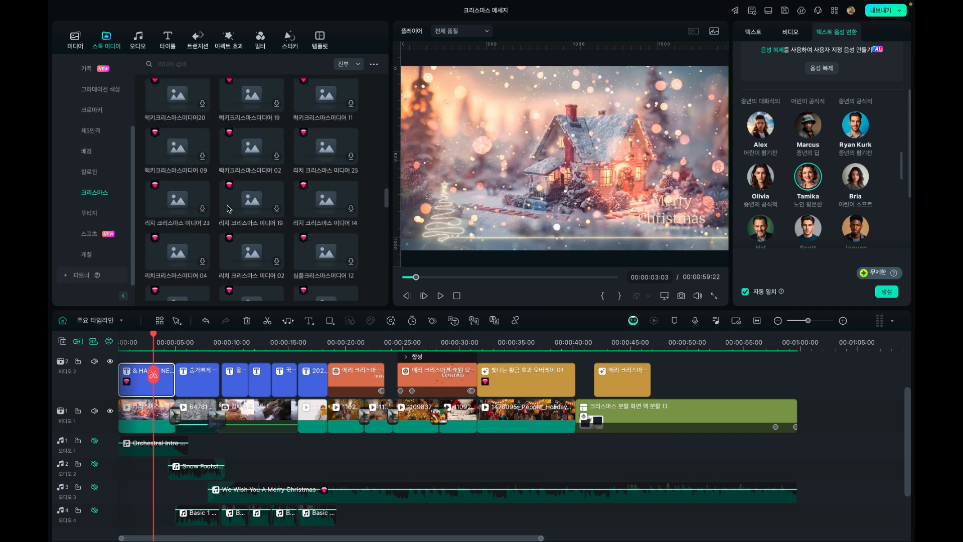
{"action": "scroll", "coordinate": [227, 208], "scroll_direction": "up", "scroll_amount": 5}
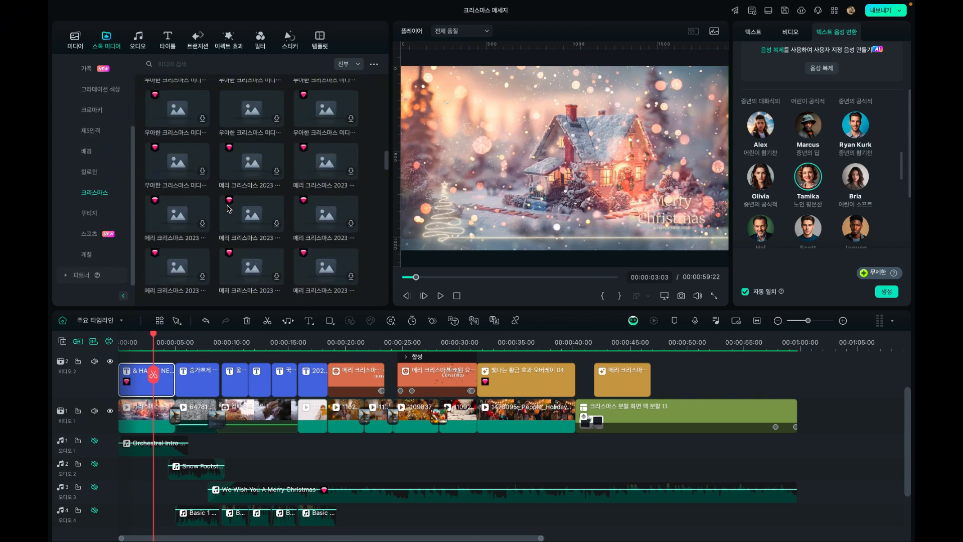
{"action": "scroll", "coordinate": [227, 208], "scroll_direction": "up", "scroll_amount": 2}
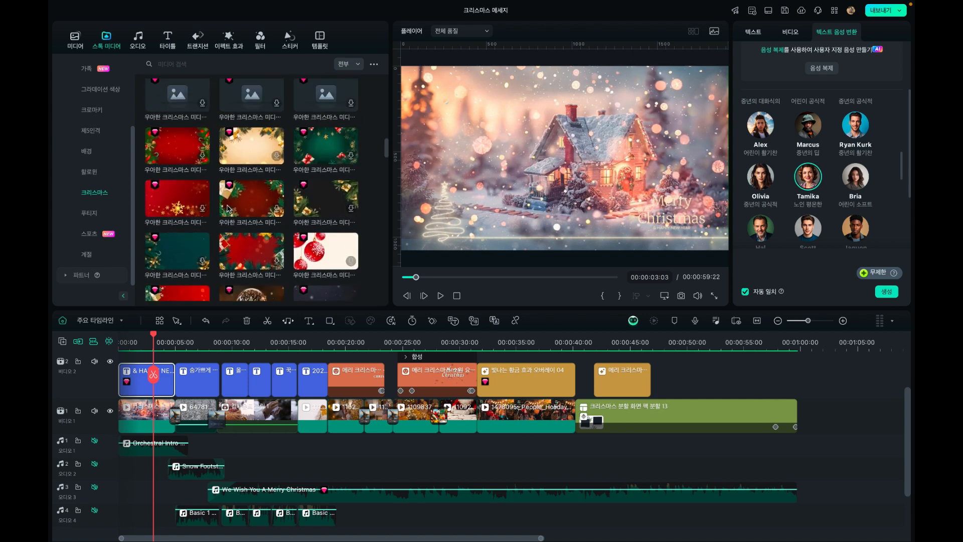
{"action": "scroll", "coordinate": [228, 208], "scroll_direction": "up", "scroll_amount": 1}
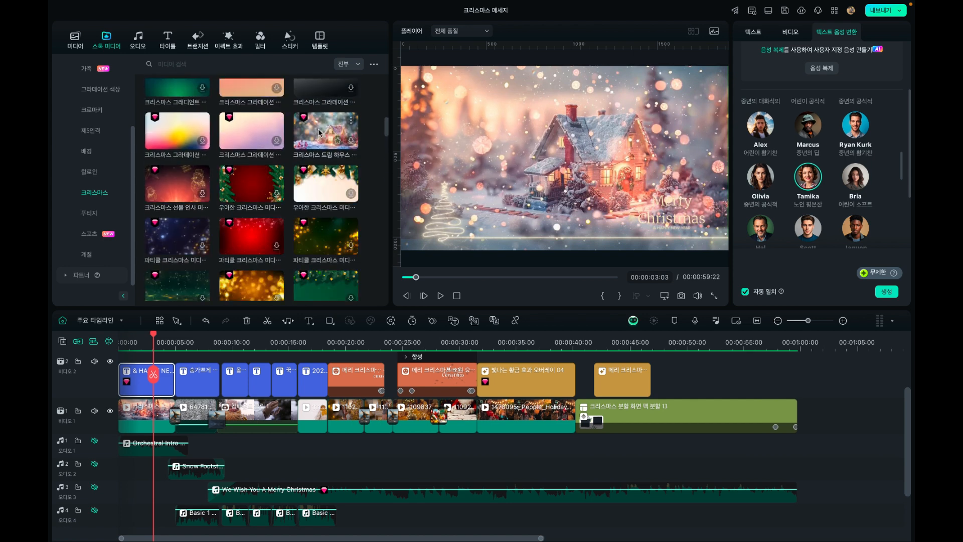
{"action": "scroll", "coordinate": [320, 132], "scroll_direction": "up", "scroll_amount": 1}
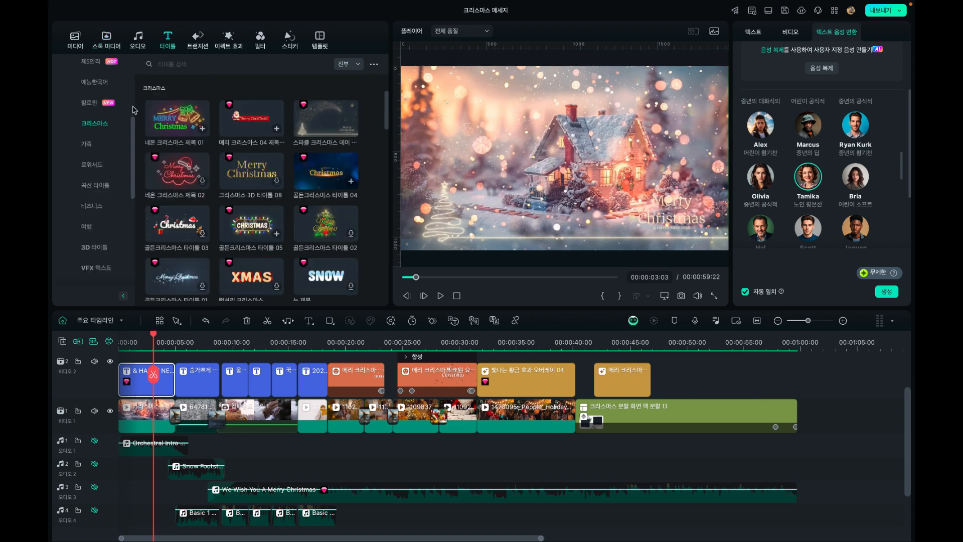
Open the 크리스마스 category in the transition library
{"action": "left_click", "coordinate": [191, 50]}
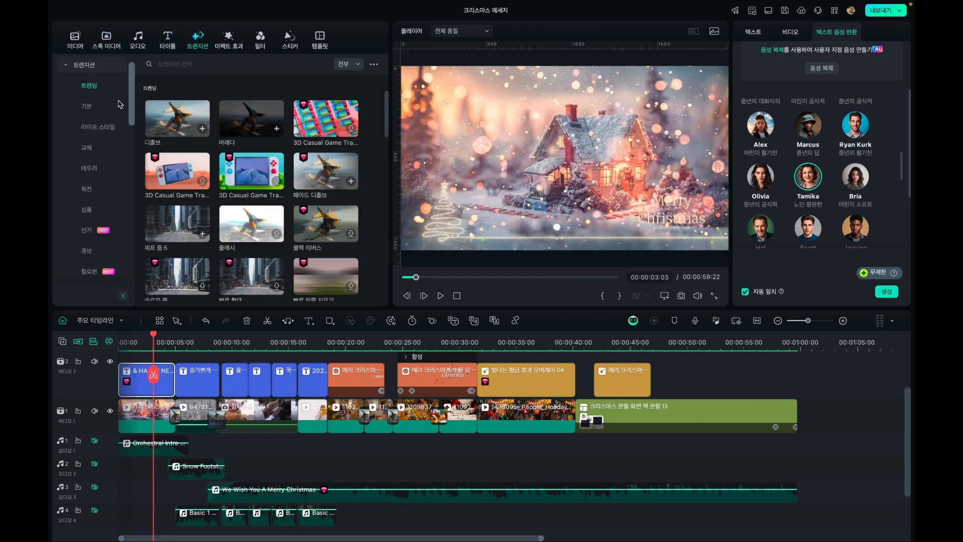
{"action": "left_click", "coordinate": [67, 67]}
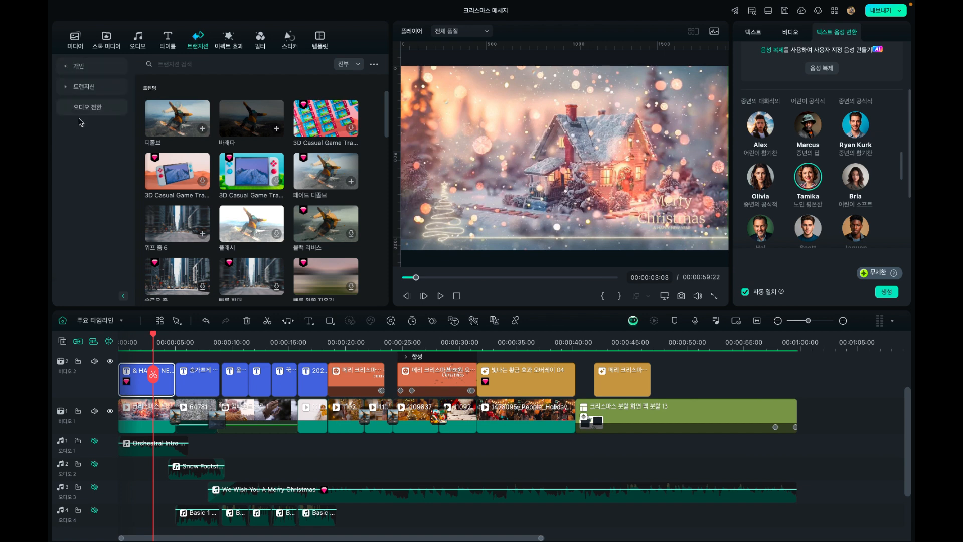
{"action": "left_click", "coordinate": [66, 87]}
{"action": "scroll", "coordinate": [88, 172], "scroll_direction": "down", "scroll_amount": 5}
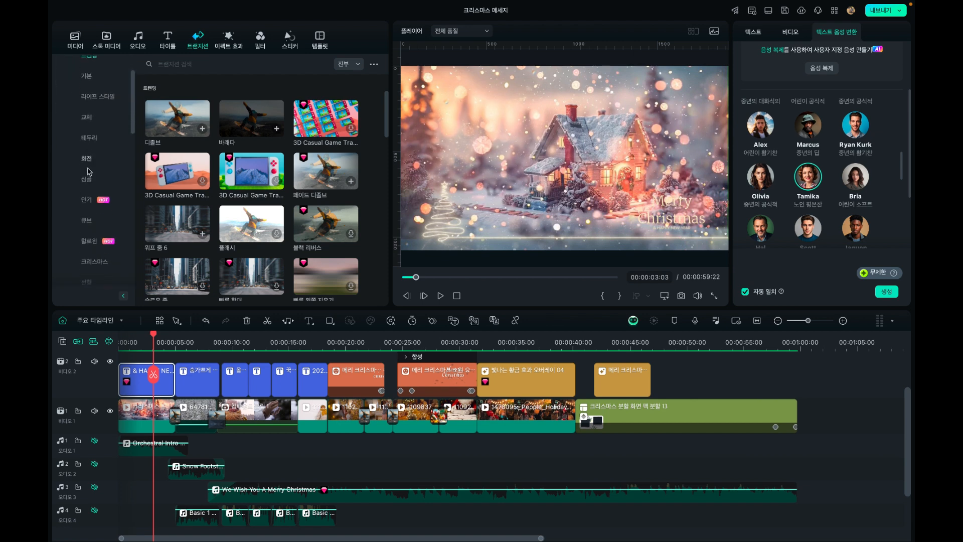
{"action": "left_click", "coordinate": [100, 213]}
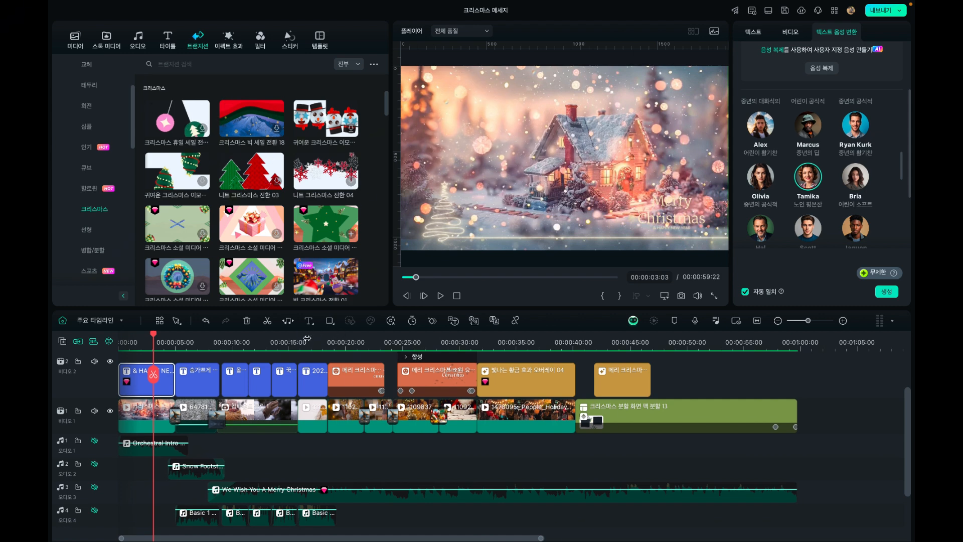
Scrub the timeline to 00:00:28:05 and preview the 귀여운 크리스마스, 니트 크리스마스 전환 04 and gift-box 크리스마스 소셜 미디어 transitions
{"action": "left_click_drag", "start_coordinate": [347, 341], "coordinate": [440, 344]}
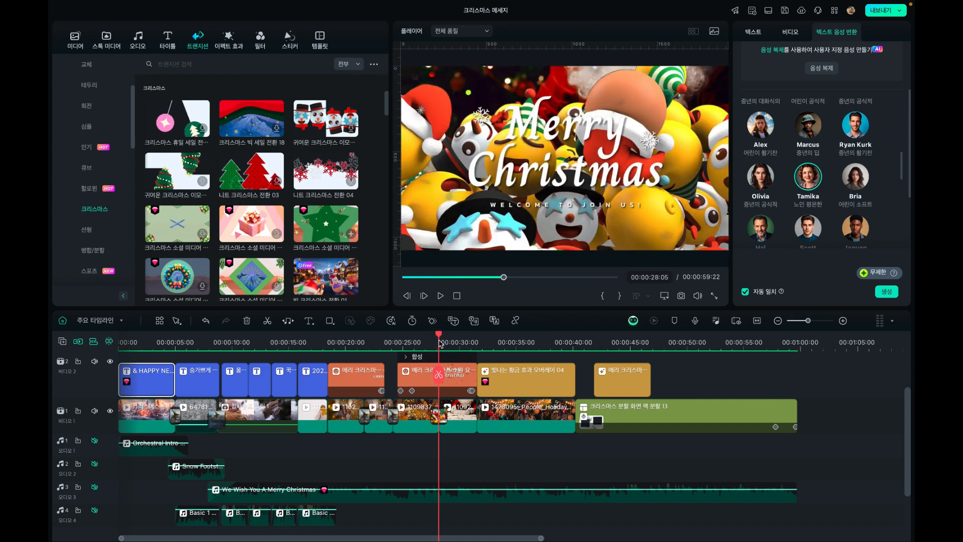
{"action": "left_click", "coordinate": [316, 121]}
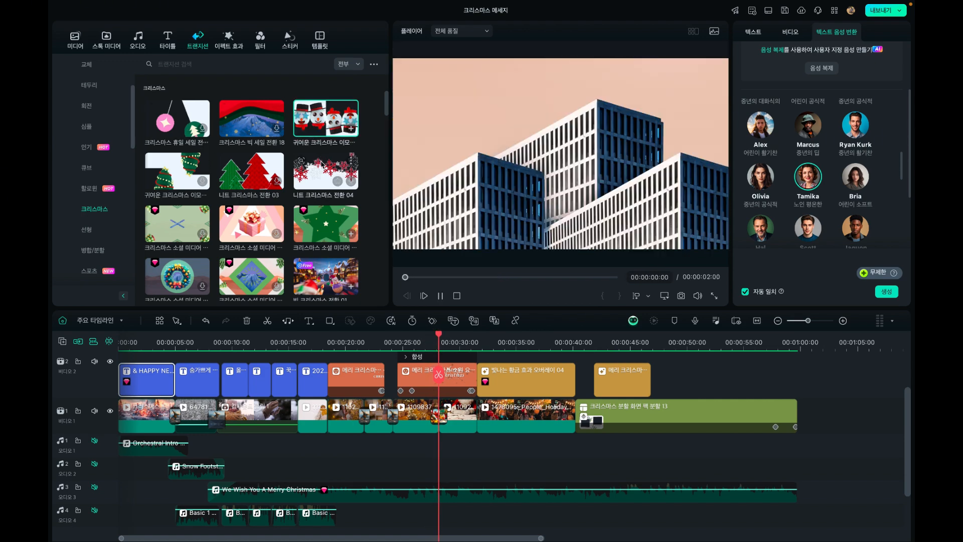
{"action": "left_click", "coordinate": [319, 173]}
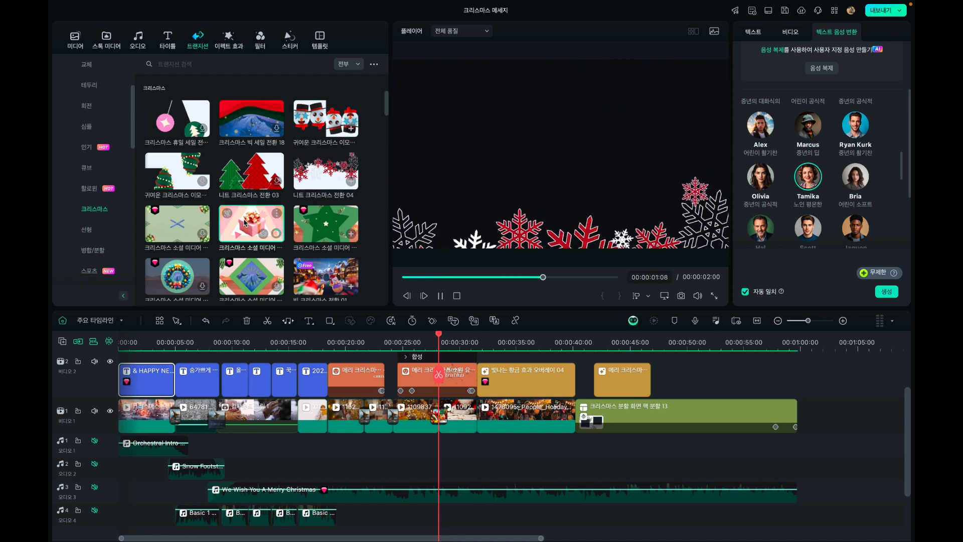
{"action": "left_click", "coordinate": [245, 223]}
Preview the 빅 크리스마스 전환 01, 03 and 05 transitions
{"action": "scroll", "coordinate": [301, 191], "scroll_direction": "down", "scroll_amount": 3}
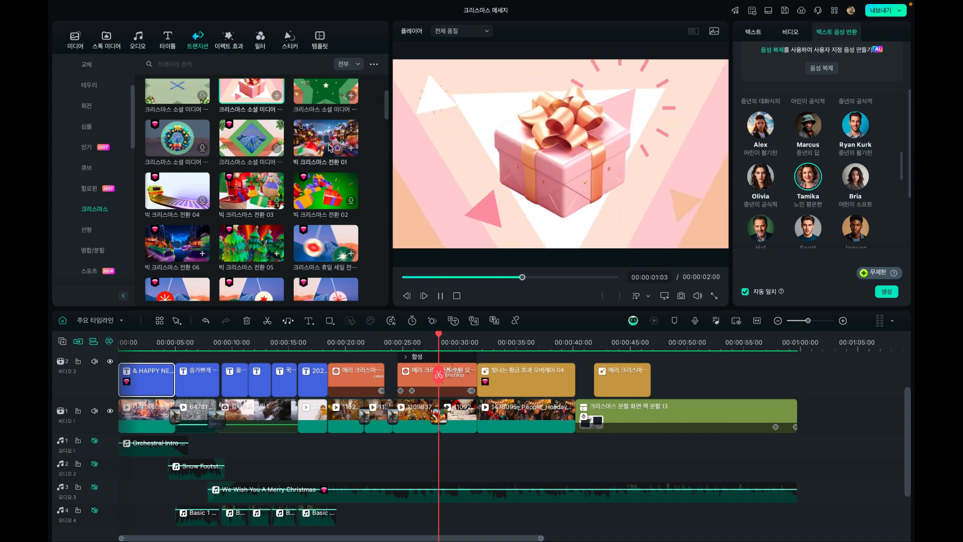
{"action": "left_click", "coordinate": [329, 147]}
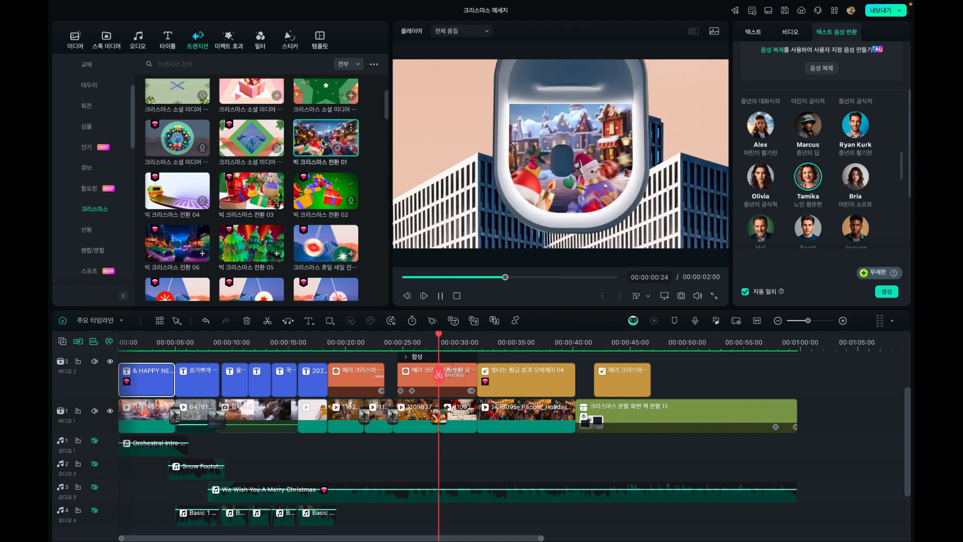
{"action": "left_click", "coordinate": [243, 186]}
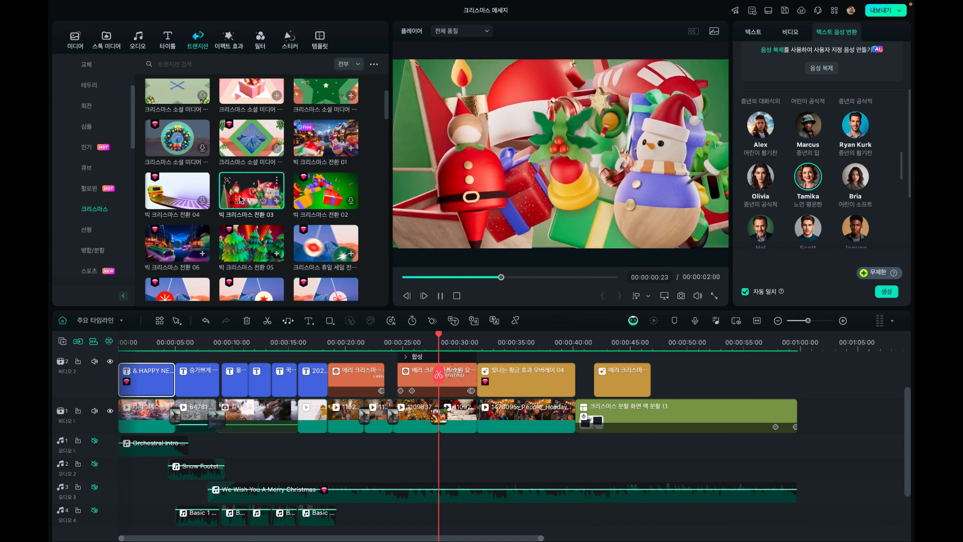
{"action": "left_click", "coordinate": [249, 246]}
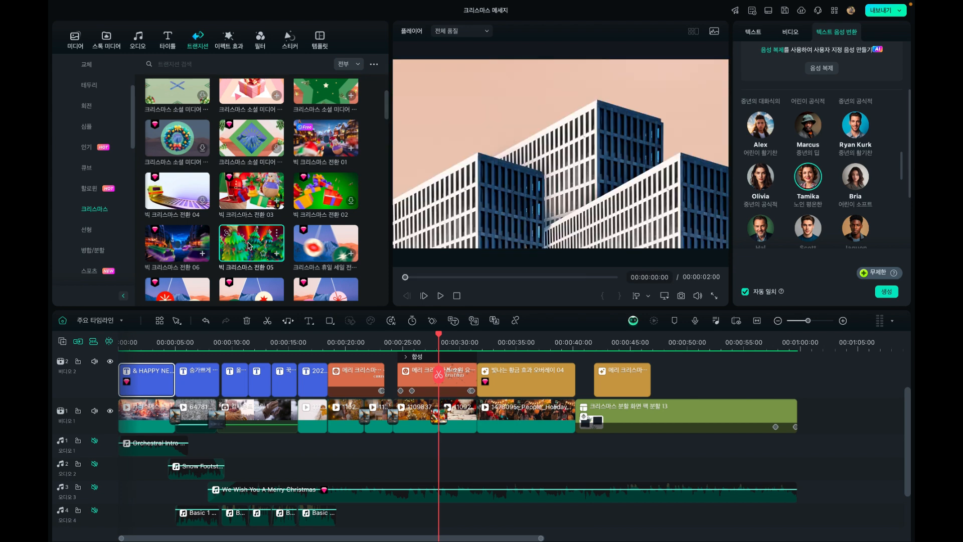
Apply the 빅 크리스마스 전환 05 transition between the two video clips under the Merry Christmas title and preview it at 00:00:28:06
{"action": "scroll", "coordinate": [248, 241], "scroll_direction": "down", "scroll_amount": 1}
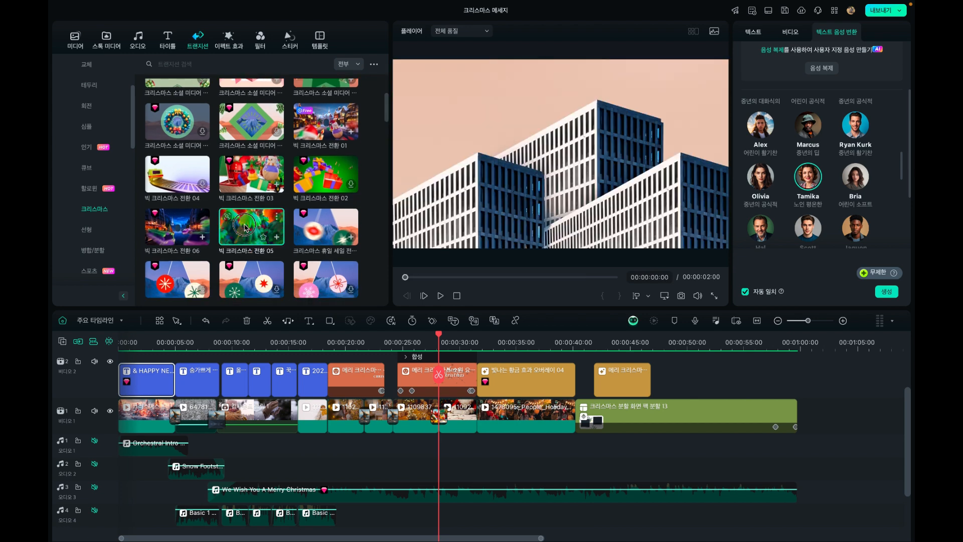
{"action": "left_click_drag", "start_coordinate": [246, 231], "coordinate": [435, 412]}
{"action": "left_click", "coordinate": [430, 339]}
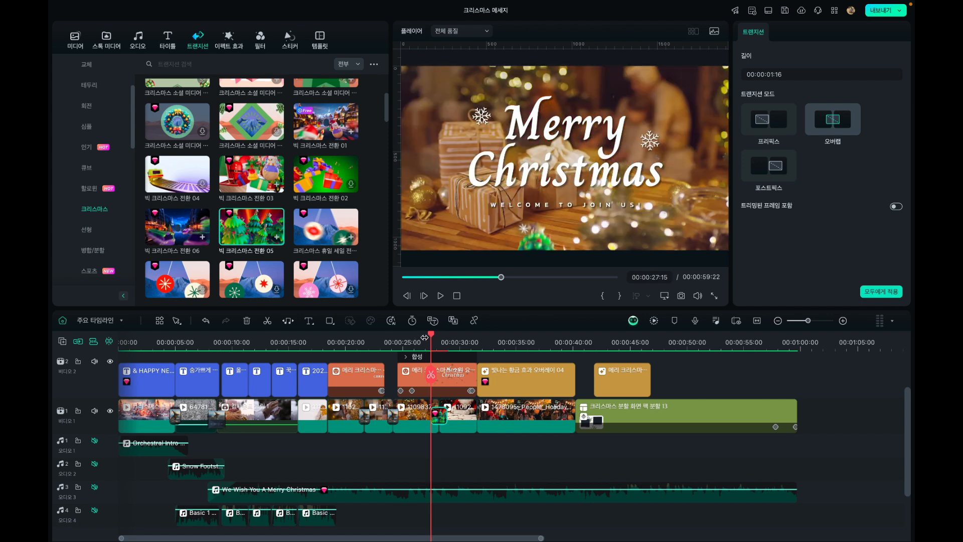
{"action": "scroll", "coordinate": [424, 338], "scroll_direction": "up", "scroll_amount": 2}
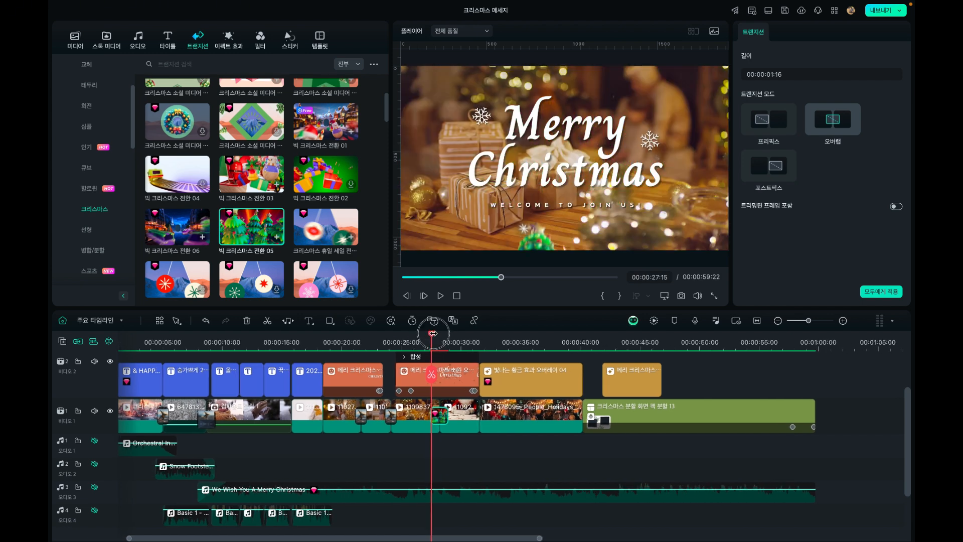
{"action": "mouse_move", "coordinate": [432, 334]}
{"action": "left_mouse_down"}
{"action": "mouse_move", "coordinate": [424, 334]}
{"action": "mouse_move", "coordinate": [452, 335]}
{"action": "mouse_move", "coordinate": [439, 335]}
{"action": "left_mouse_up"}
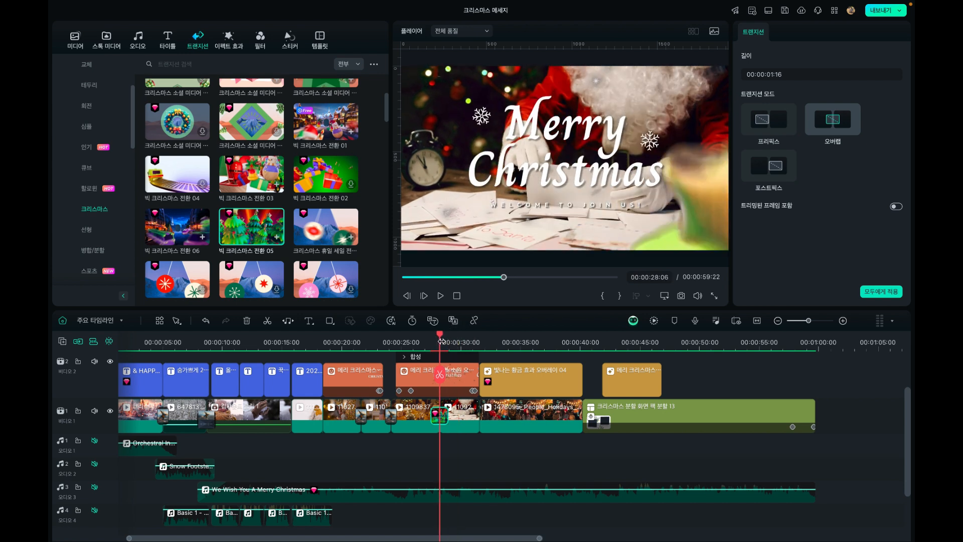
Replace the transition at 00:00:28:06 with the 귀여운 크리스마스 emoji transition that shows a crowd of Santa-hat characters
{"action": "scroll", "coordinate": [296, 200], "scroll_direction": "down", "scroll_amount": 5}
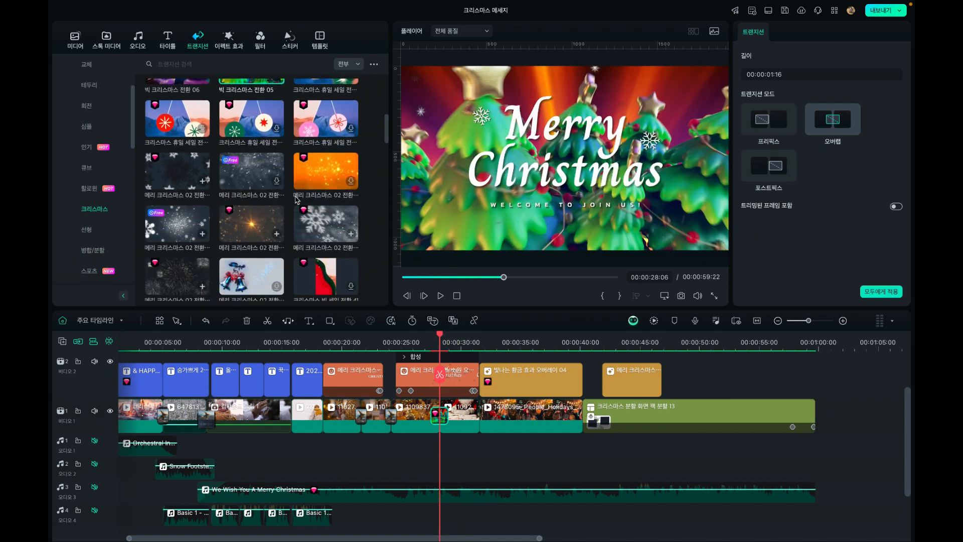
{"action": "scroll", "coordinate": [296, 200], "scroll_direction": "down", "scroll_amount": 5}
{"action": "scroll", "coordinate": [296, 200], "scroll_direction": "down", "scroll_amount": 8}
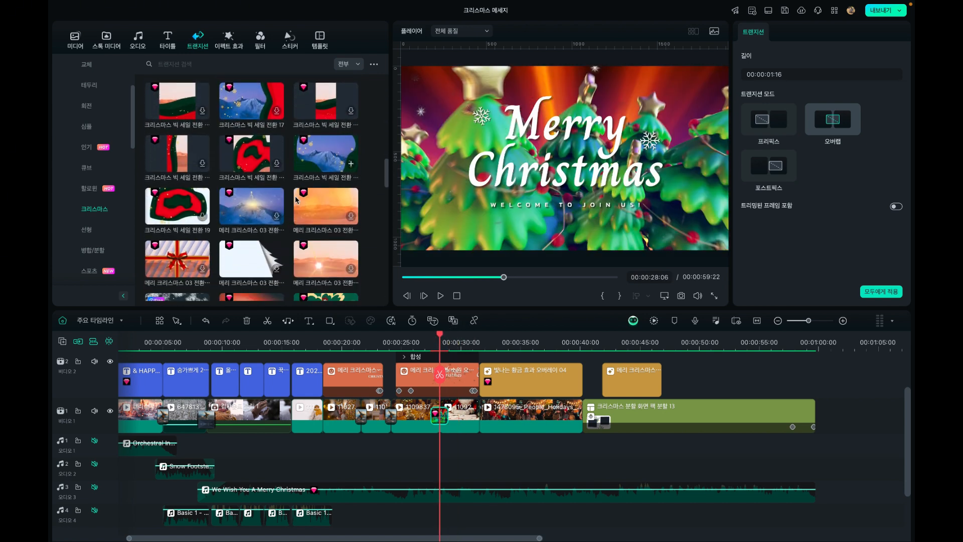
{"action": "scroll", "coordinate": [297, 200], "scroll_direction": "down", "scroll_amount": 5}
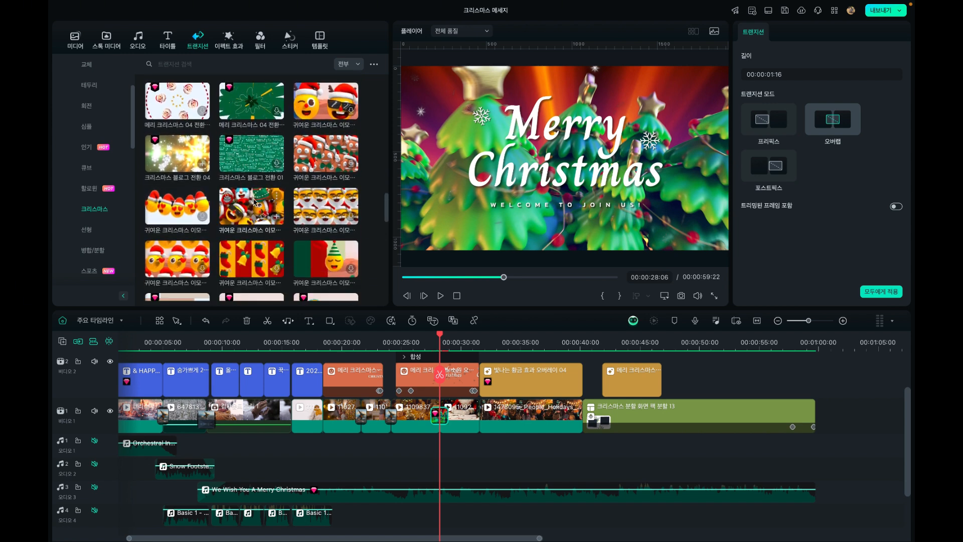
{"action": "left_click_drag", "start_coordinate": [280, 202], "coordinate": [409, 331]}
{"action": "left_click_drag", "start_coordinate": [433, 402], "coordinate": [436, 409]}
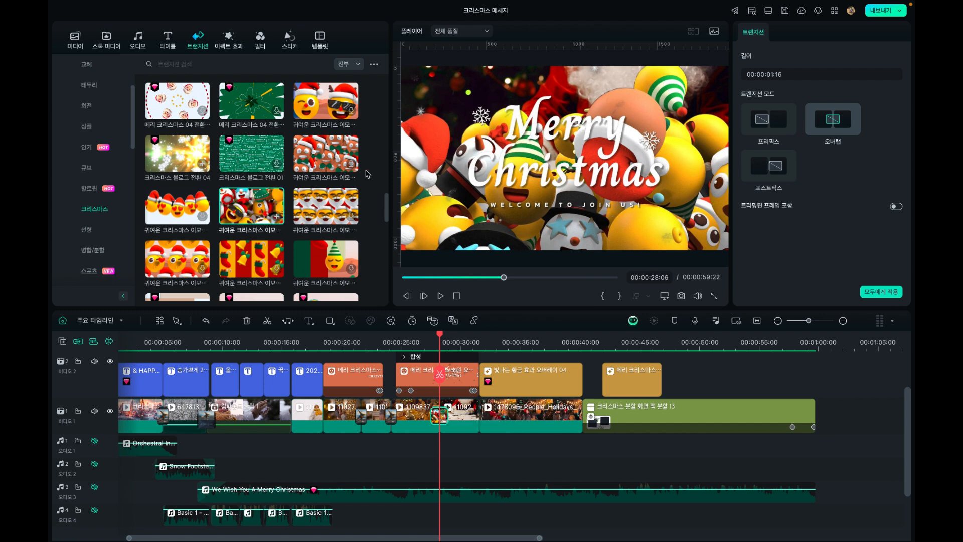
Open the 크리스마스 category under 동영상 효과 in the effects library
{"action": "left_click", "coordinate": [229, 40]}
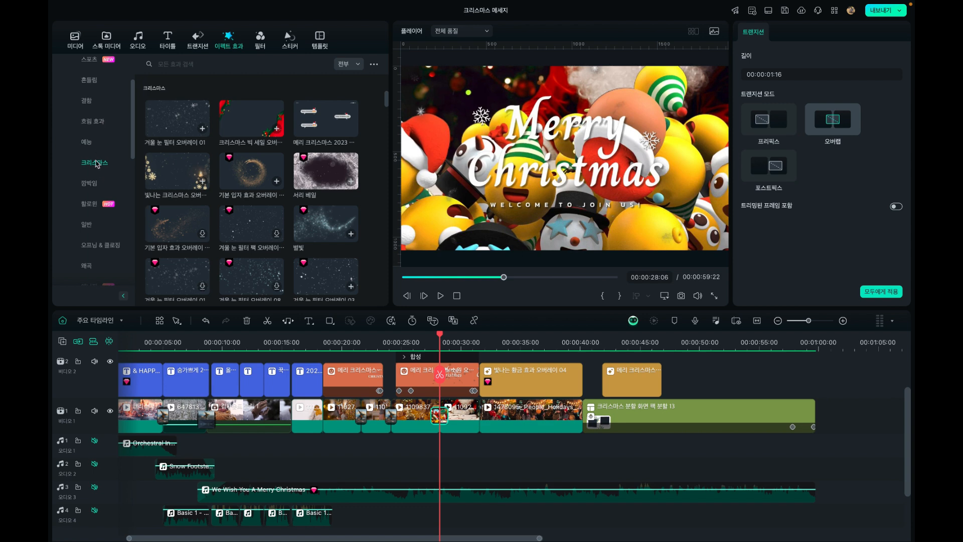
{"action": "scroll", "coordinate": [93, 140], "scroll_direction": "up", "scroll_amount": 3}
{"action": "left_click", "coordinate": [91, 87]}
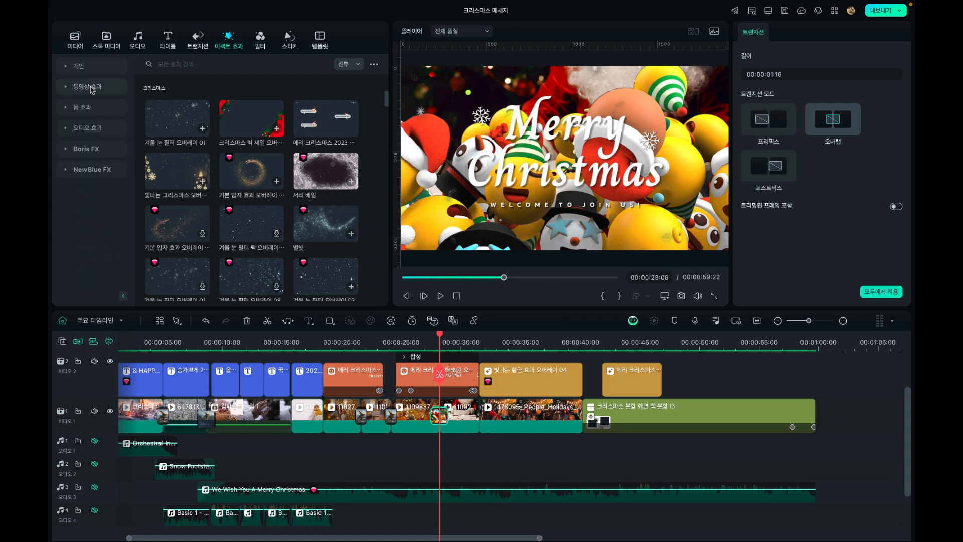
{"action": "left_click", "coordinate": [87, 89]}
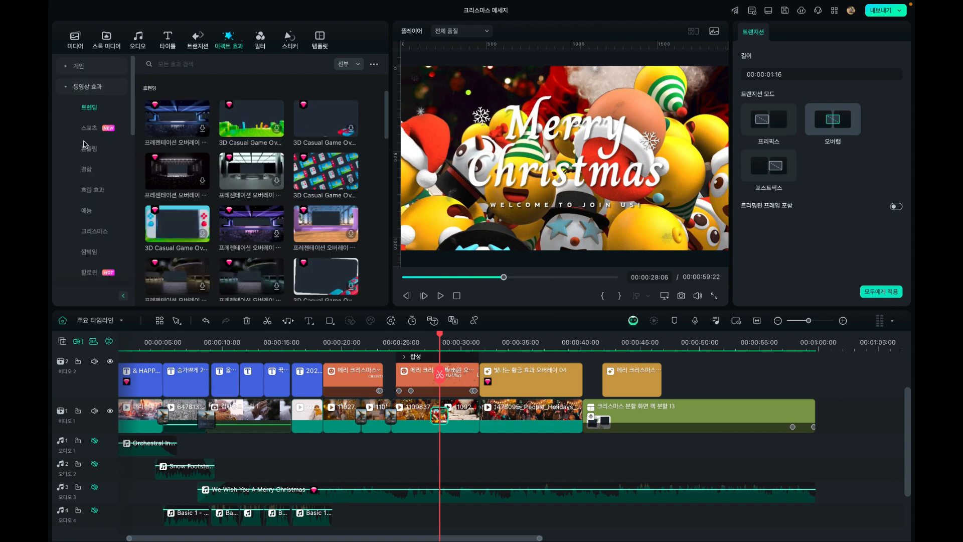
{"action": "scroll", "coordinate": [95, 232], "scroll_direction": "down", "scroll_amount": 1}
{"action": "left_click", "coordinate": [98, 200]}
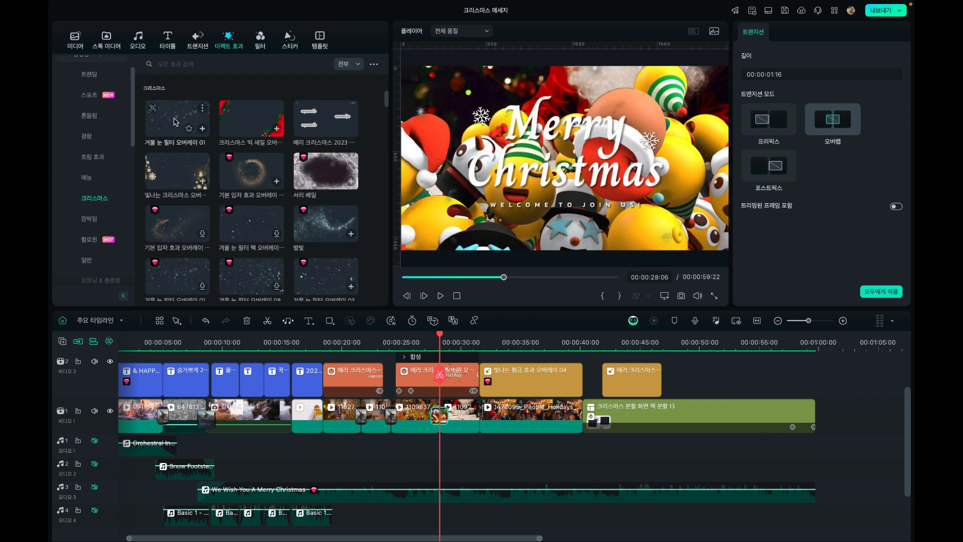
Preview the 겨울 눈 필터 오버레이 01 effects and the 별빛 effect from the 크리스마스 category
{"action": "left_click", "coordinate": [175, 122]}
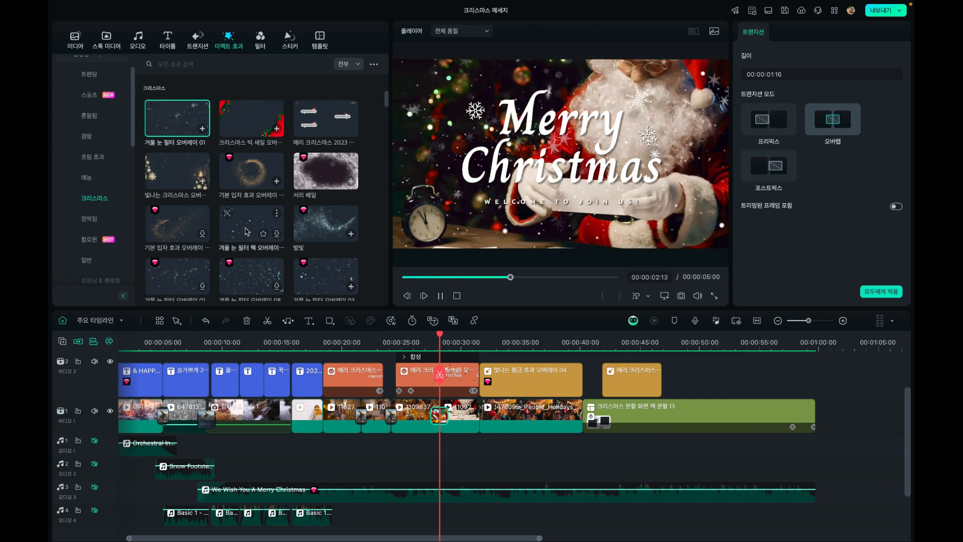
{"action": "left_click", "coordinate": [316, 226]}
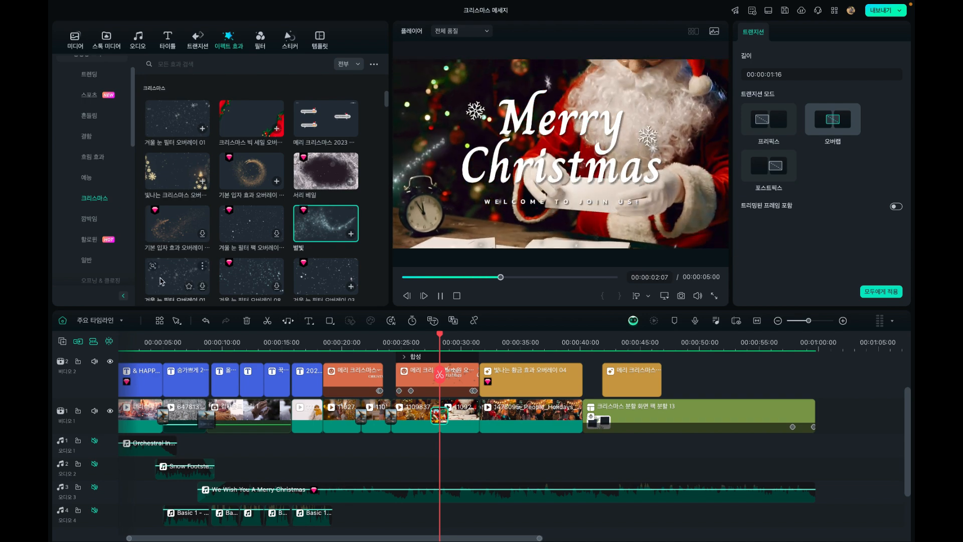
{"action": "left_click", "coordinate": [162, 282]}
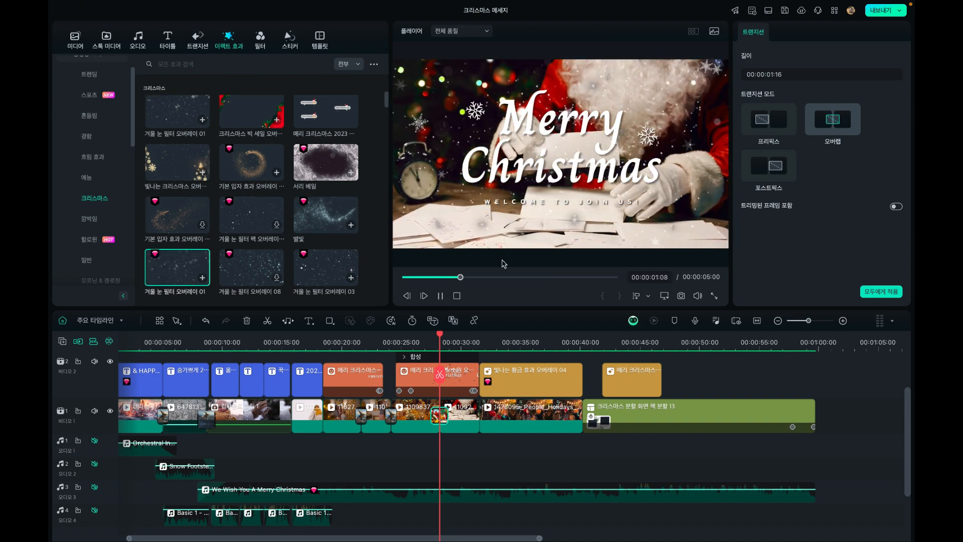
Preview 겨울 눈 필터 오버레이 08 and place it on a new track above the Merry Christmas title, starting at 00:00:28:06
{"action": "left_click", "coordinate": [422, 342]}
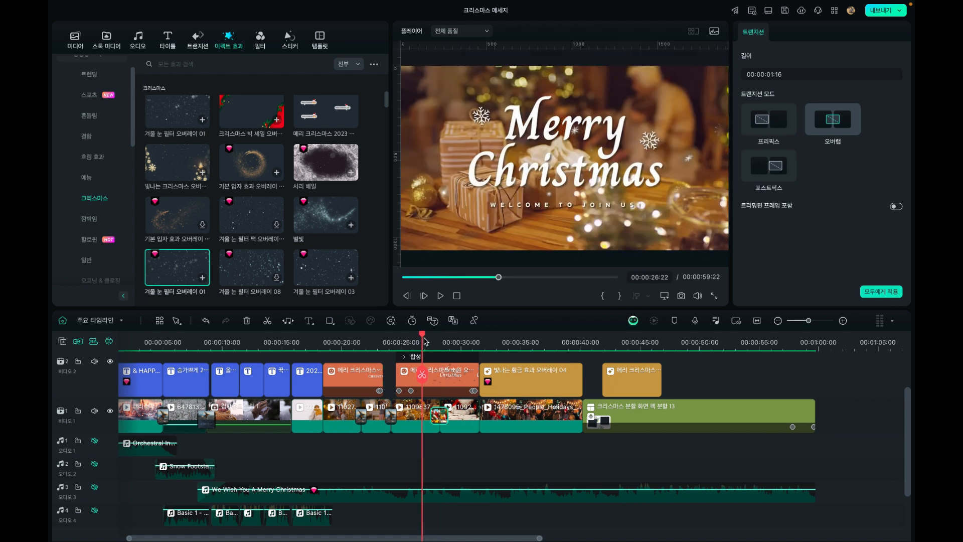
{"action": "left_click", "coordinate": [440, 342]}
{"action": "mouse_move", "coordinate": [443, 344]}
{"action": "left_mouse_down"}
{"action": "mouse_move", "coordinate": [477, 350]}
{"action": "mouse_move", "coordinate": [442, 353]}
{"action": "left_mouse_up"}
{"action": "left_click", "coordinate": [249, 273]}
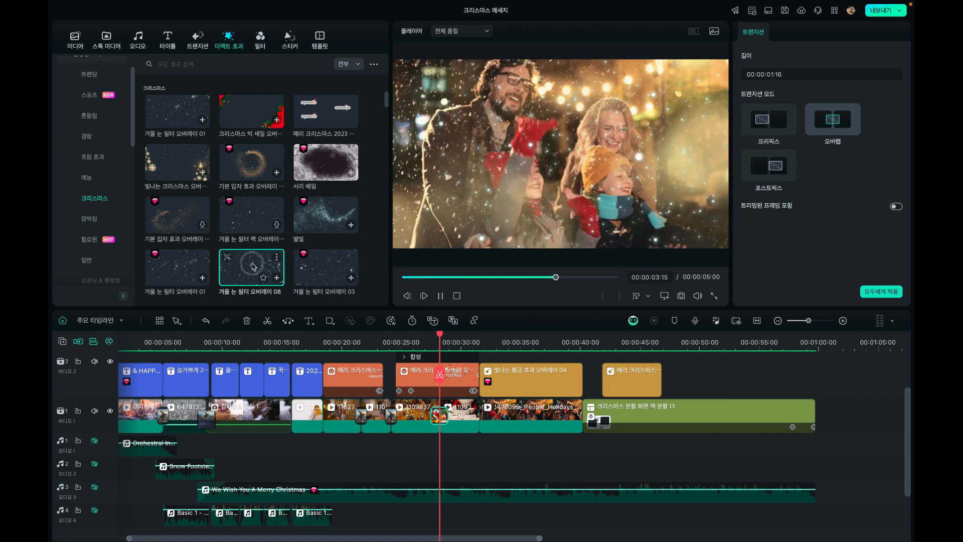
{"action": "left_click_drag", "start_coordinate": [253, 266], "coordinate": [445, 376]}
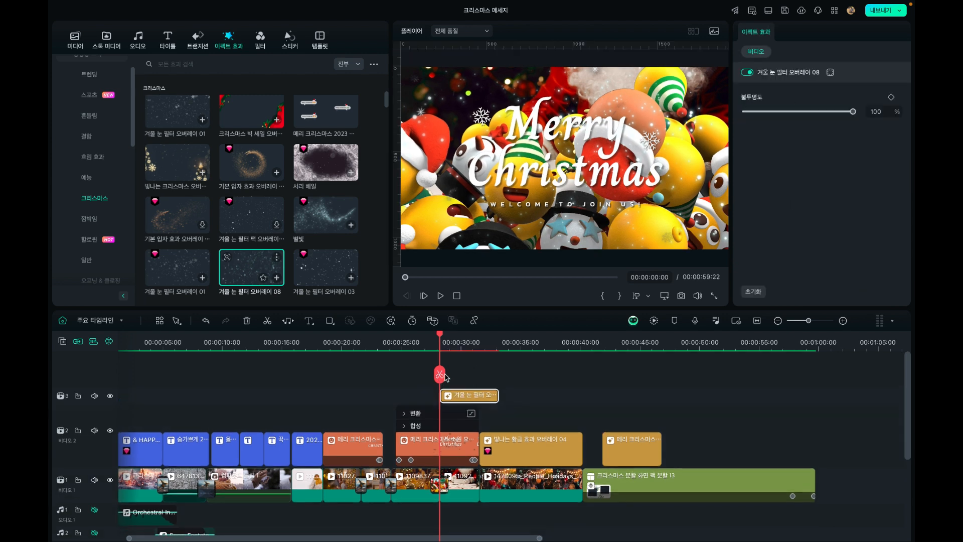
Shorten the snow overlay to end with the Merry Christmas title clip and scrub to 00:00:31:05 to check it
{"action": "left_click", "coordinate": [457, 398]}
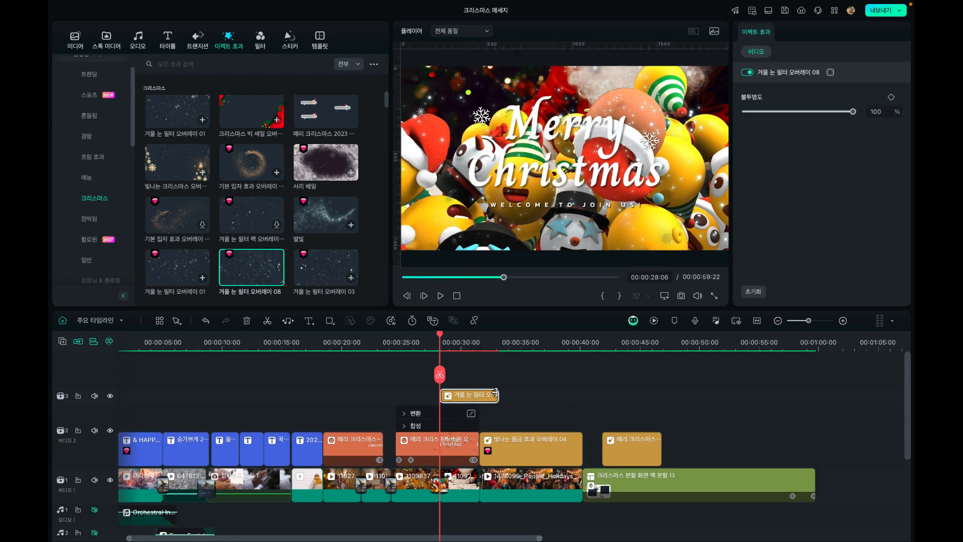
{"action": "left_click_drag", "start_coordinate": [496, 393], "coordinate": [478, 395]}
{"action": "left_click_drag", "start_coordinate": [440, 337], "coordinate": [477, 344]}
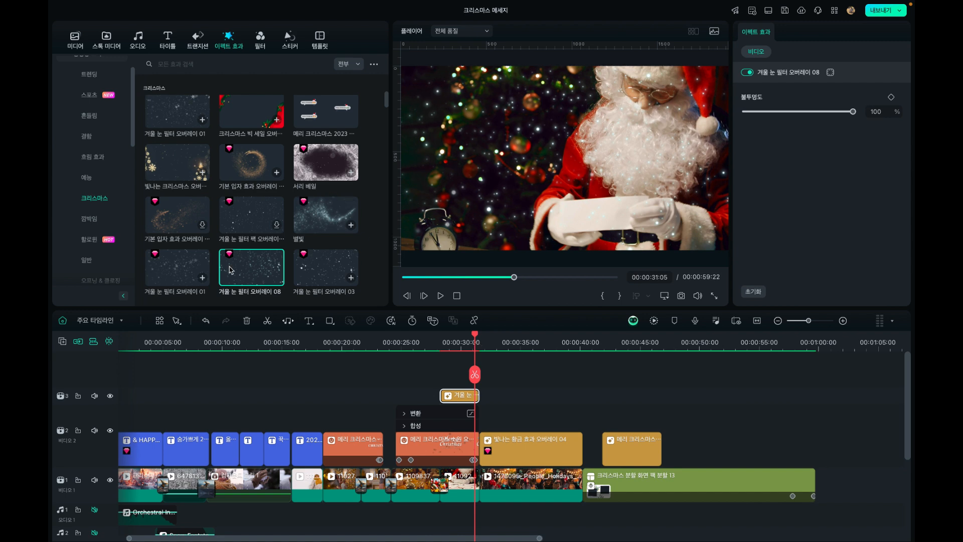
Revisit the 크리스마스 categories of the title, transition and stock media libraries, ending in the effects library
{"action": "mouse_move", "coordinate": [263, 213]}
{"action": "left_click", "coordinate": [168, 38]}
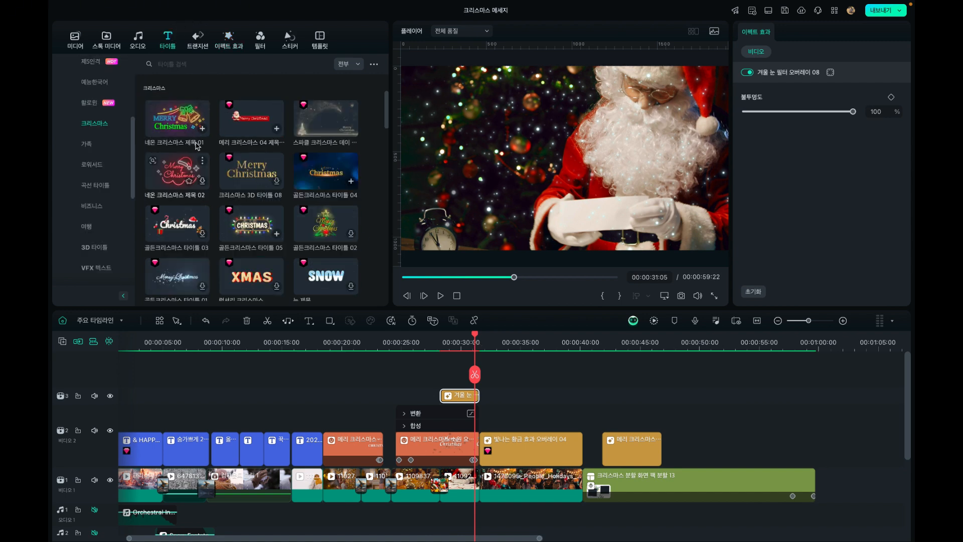
{"action": "left_click", "coordinate": [197, 39]}
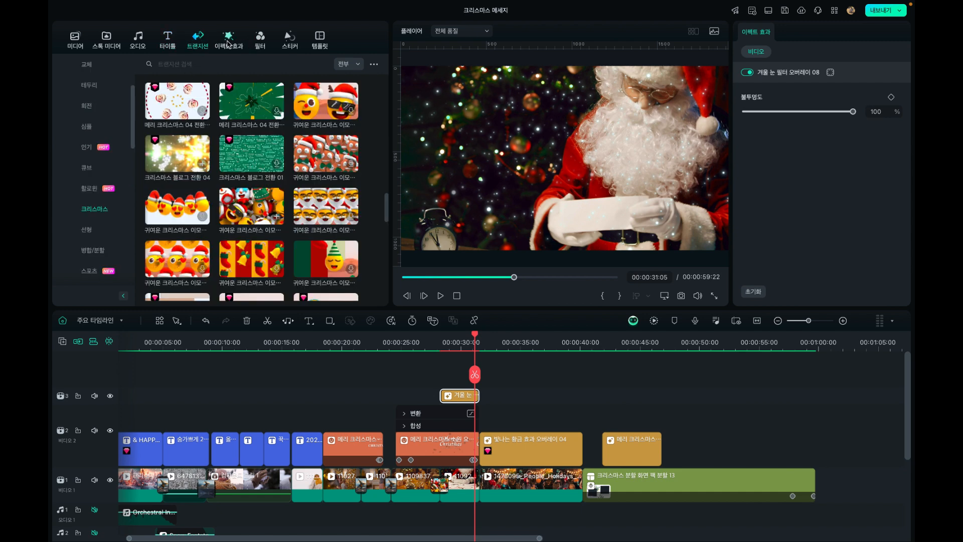
{"action": "left_click", "coordinate": [228, 39]}
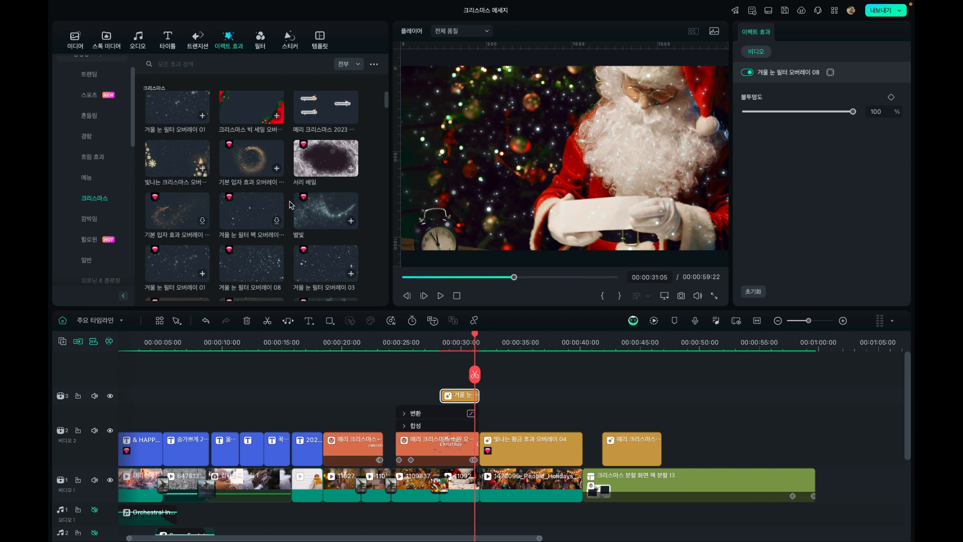
{"action": "left_click", "coordinate": [117, 42]}
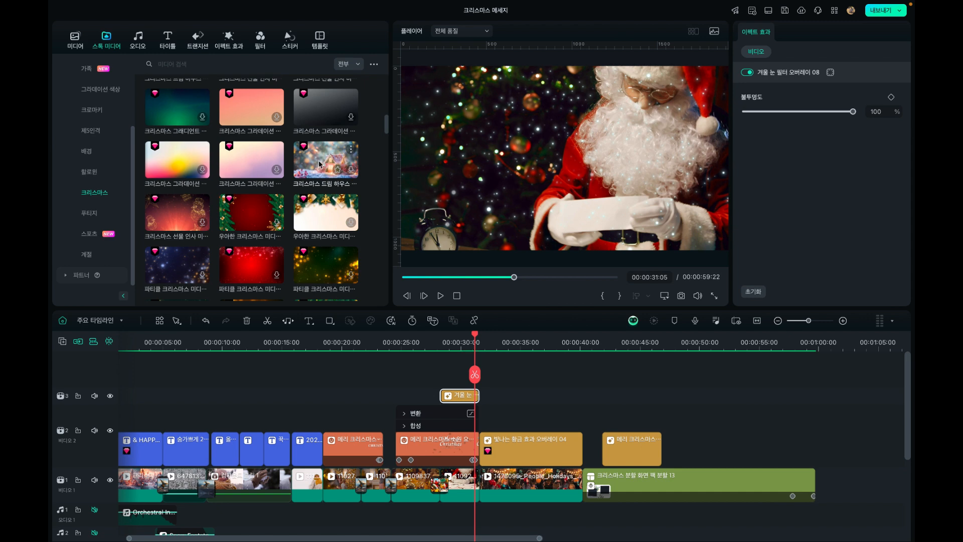
{"action": "left_click", "coordinate": [228, 39]}
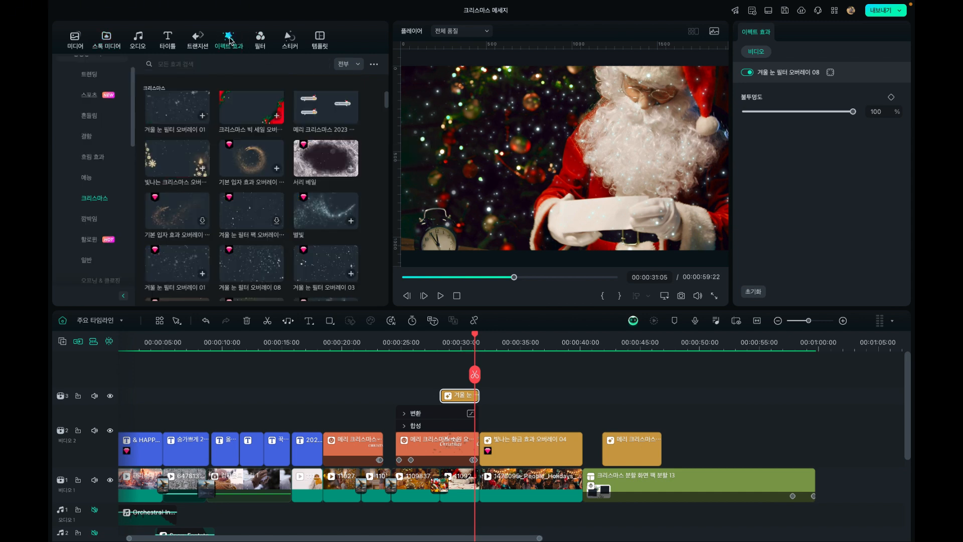
Preview the 서리 베일 effect, and look through the remaining effect categories and the filter categories
{"action": "left_click", "coordinate": [323, 161]}
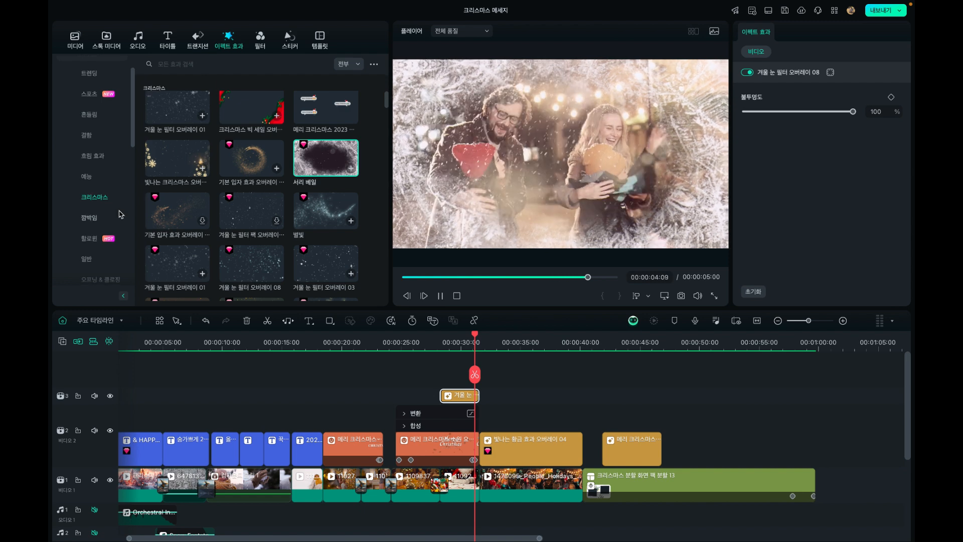
{"action": "scroll", "coordinate": [119, 213], "scroll_direction": "down", "scroll_amount": 5}
{"action": "scroll", "coordinate": [120, 215], "scroll_direction": "down", "scroll_amount": 5}
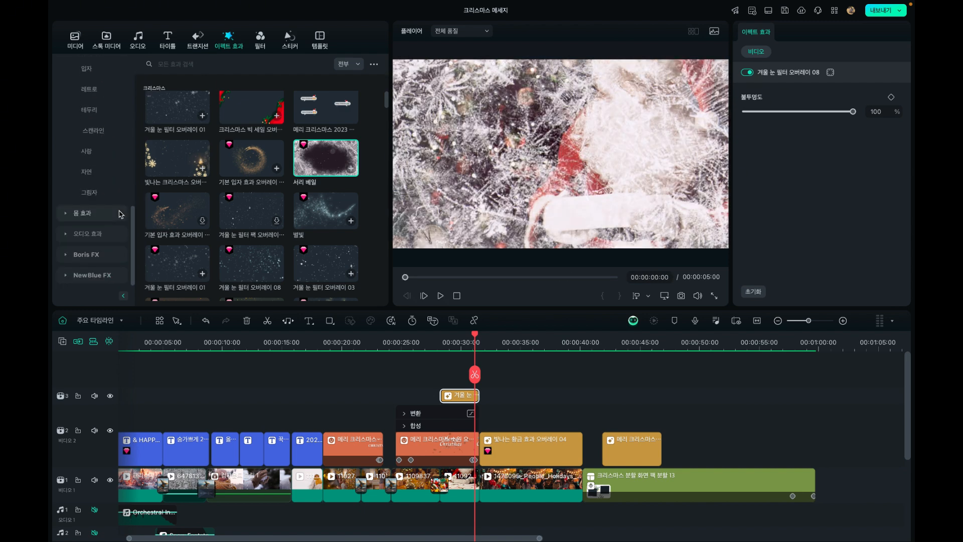
{"action": "left_click", "coordinate": [262, 40]}
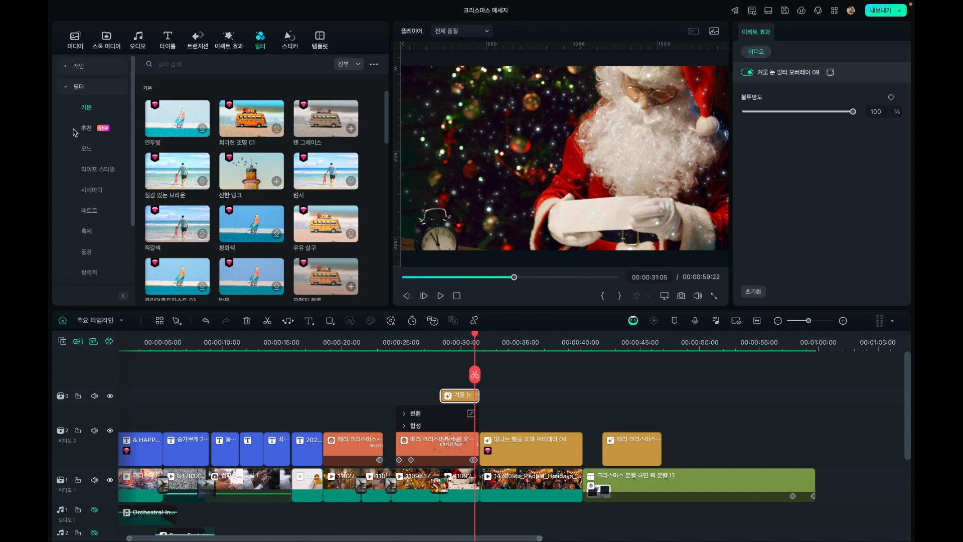
{"action": "scroll", "coordinate": [74, 132], "scroll_direction": "down", "scroll_amount": 2}
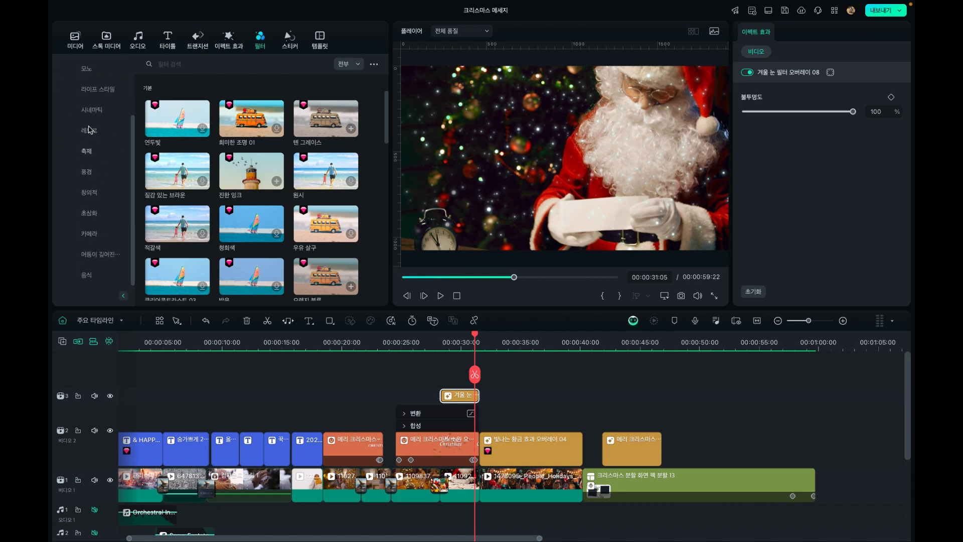
Browse the 크리스마스 category of the sticker library and return the playhead to 00:00:28:06
{"action": "left_click", "coordinate": [290, 42]}
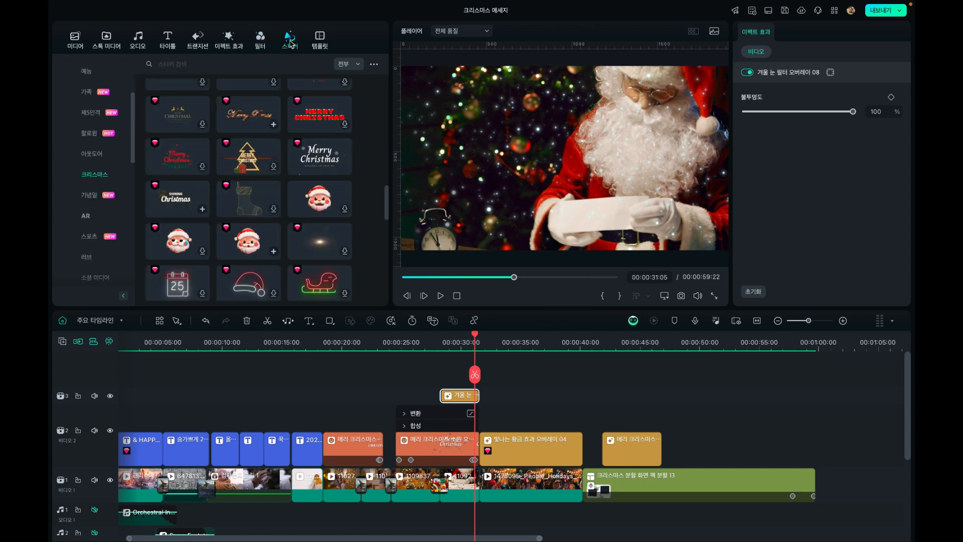
{"action": "scroll", "coordinate": [86, 163], "scroll_direction": "up", "scroll_amount": 3}
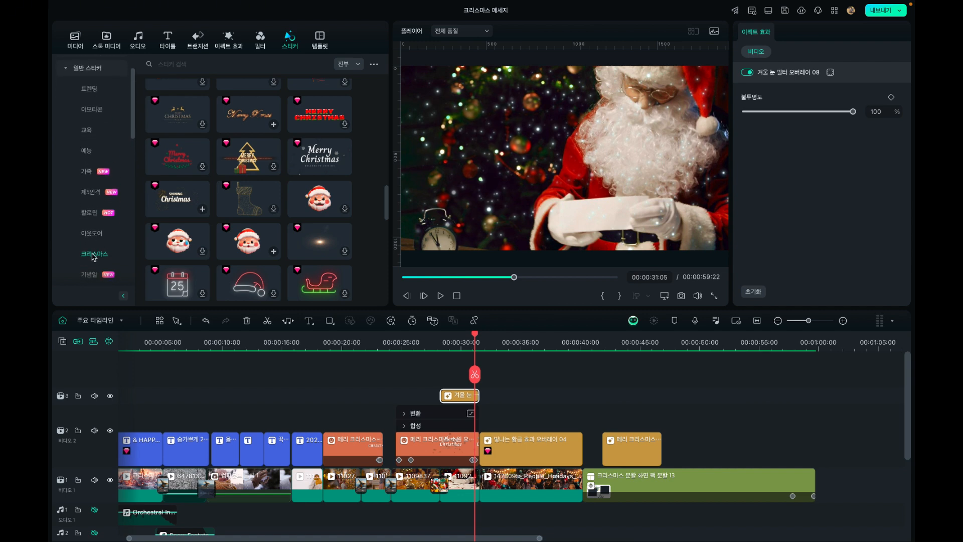
{"action": "scroll", "coordinate": [93, 255], "scroll_direction": "up", "scroll_amount": 2}
{"action": "scroll", "coordinate": [91, 159], "scroll_direction": "down", "scroll_amount": 5}
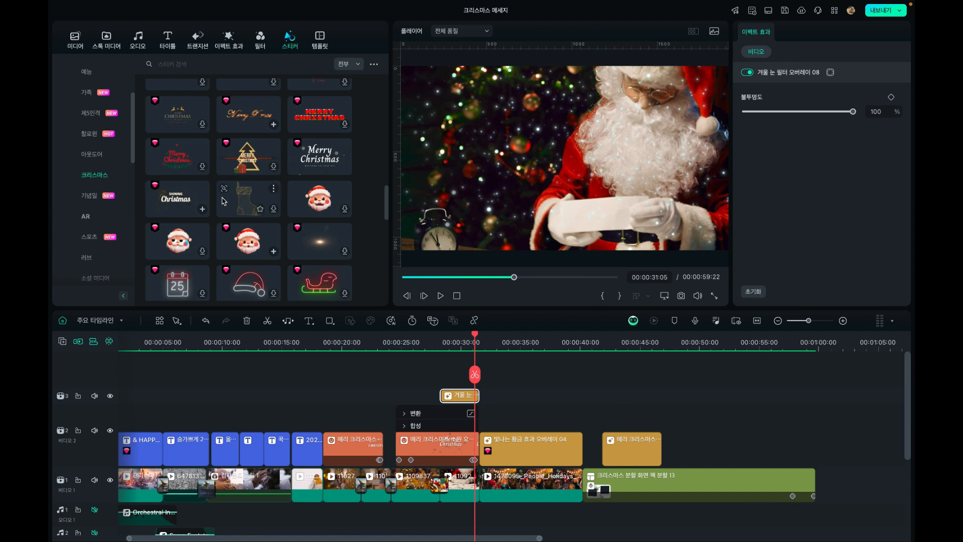
{"action": "scroll", "coordinate": [223, 201], "scroll_direction": "up", "scroll_amount": 5}
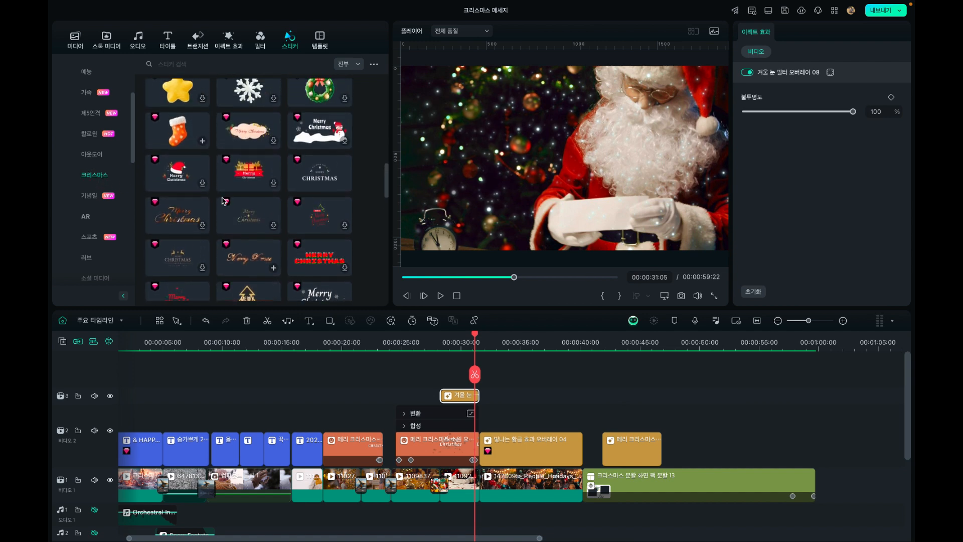
{"action": "scroll", "coordinate": [224, 201], "scroll_direction": "up", "scroll_amount": 1}
{"action": "scroll", "coordinate": [224, 201], "scroll_direction": "down", "scroll_amount": 1}
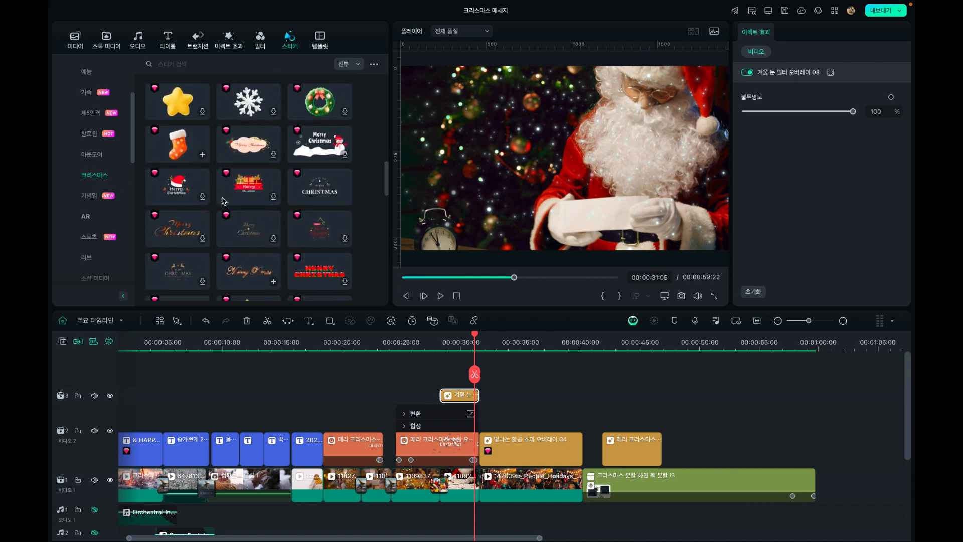
{"action": "mouse_move", "coordinate": [438, 338]}
{"action": "left_mouse_down"}
{"action": "mouse_move", "coordinate": [399, 342]}
{"action": "mouse_move", "coordinate": [439, 352]}
{"action": "left_mouse_up"}
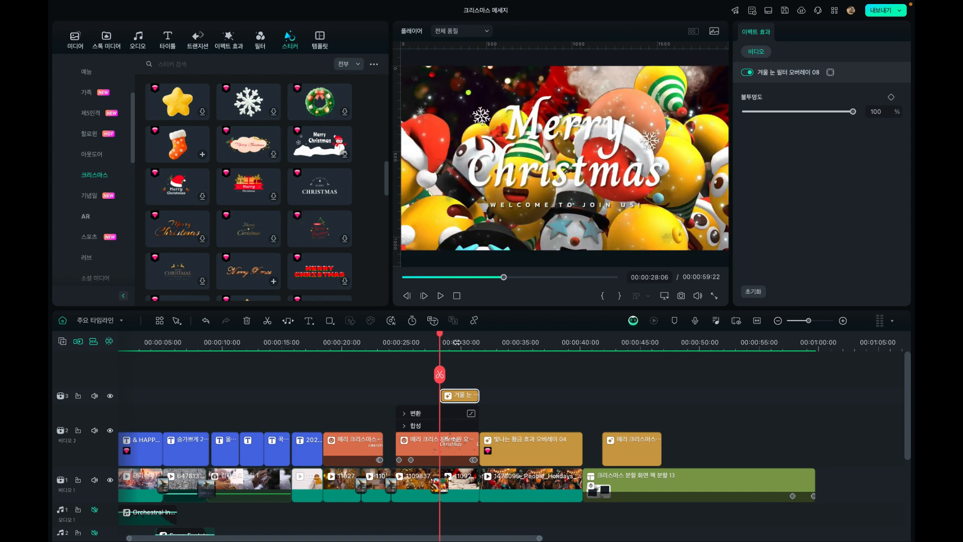
Place the Santa hat Merry Christmas sticker on a new track above the 겨울 눈 overlay and scrub to 00:00:30:03 to check it
{"action": "left_click", "coordinate": [445, 341]}
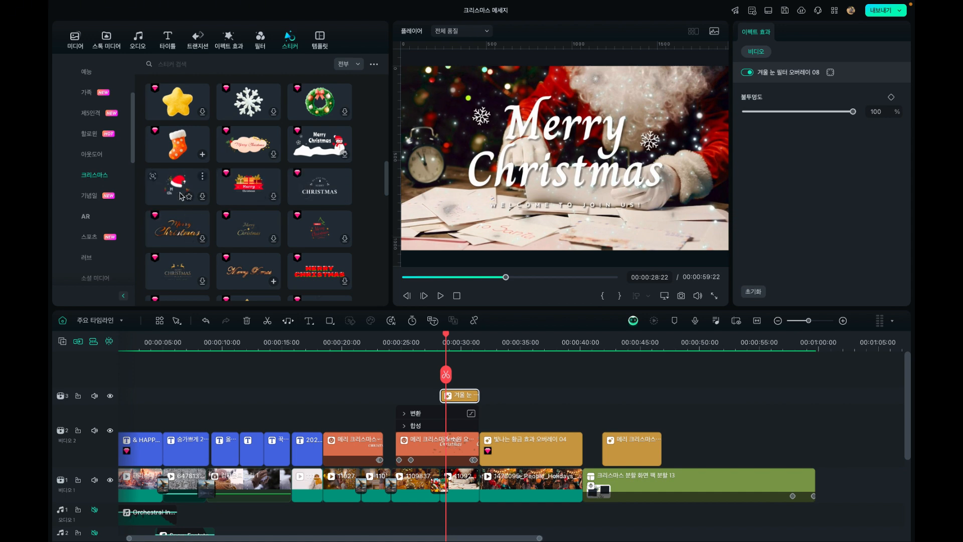
{"action": "scroll", "coordinate": [250, 235], "scroll_direction": "down", "scroll_amount": 3}
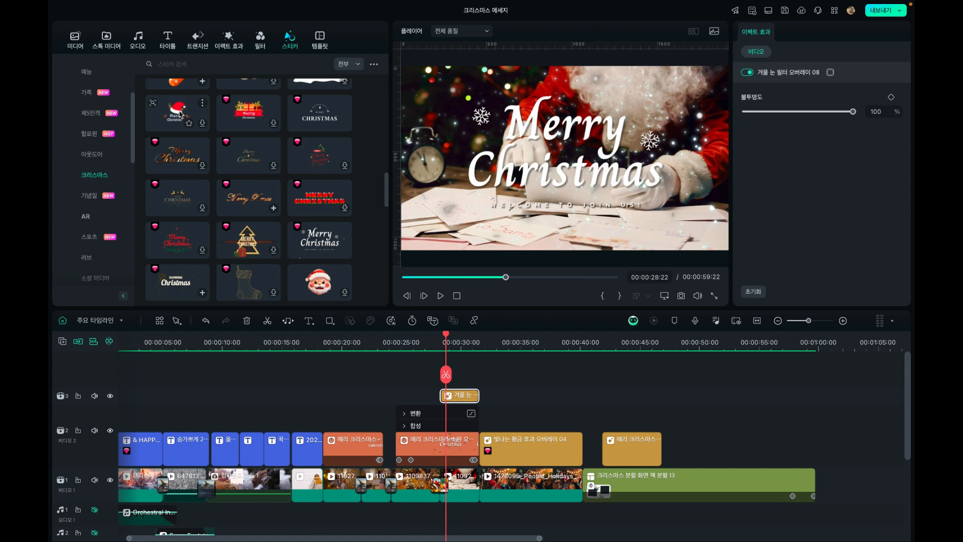
{"action": "left_click_drag", "start_coordinate": [179, 115], "coordinate": [441, 370]}
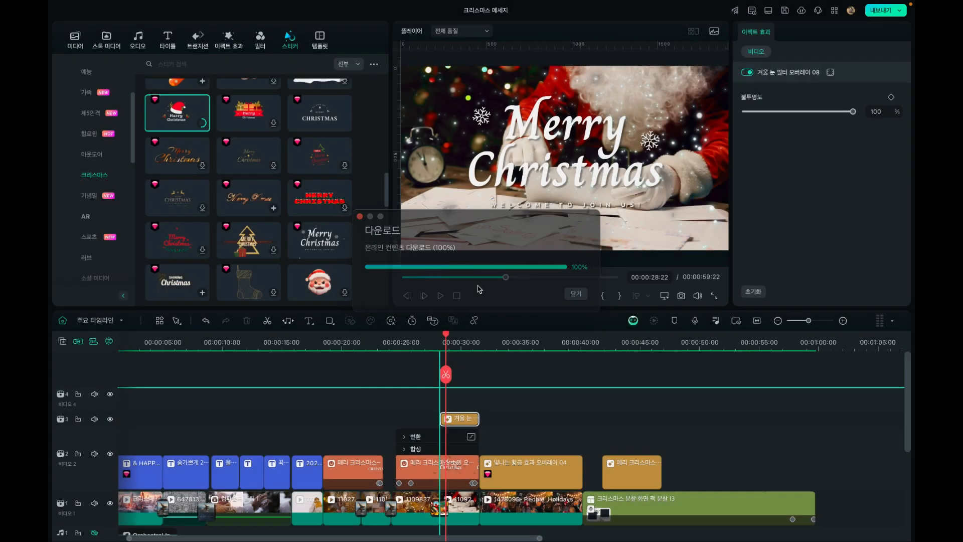
{"action": "left_click_drag", "start_coordinate": [499, 408], "coordinate": [475, 414]}
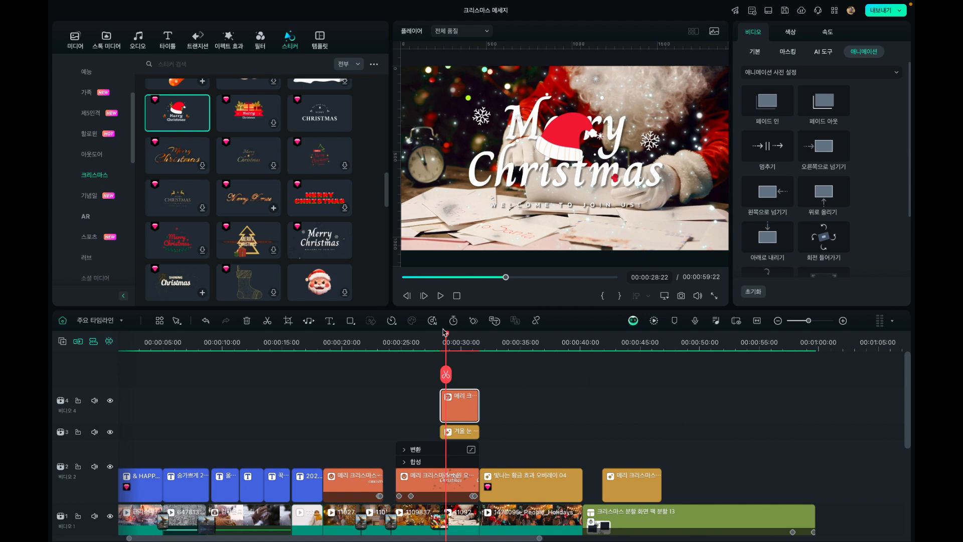
{"action": "left_click_drag", "start_coordinate": [446, 335], "coordinate": [463, 341]}
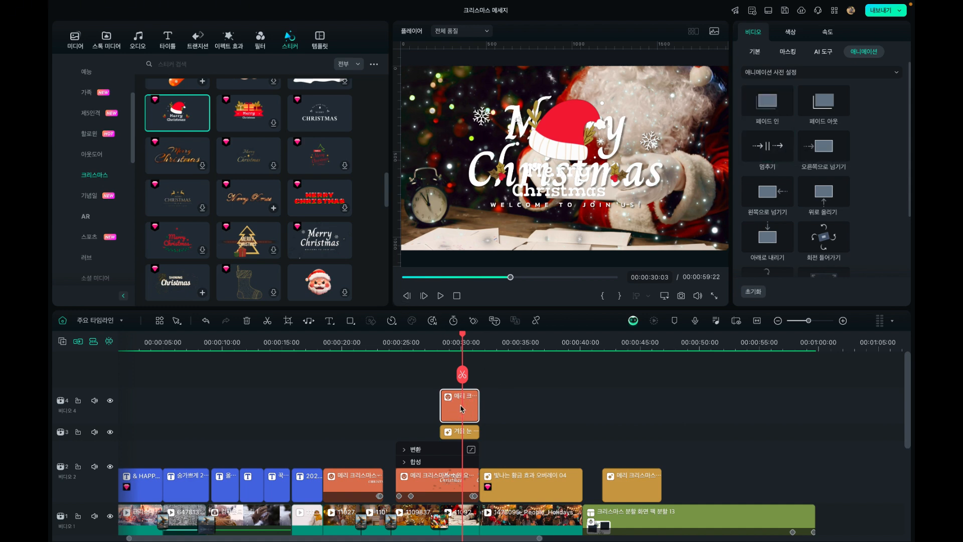
Try the sticker earlier over the title, checking it at 00:00:27:08, and delete it from the timeline
{"action": "left_click_drag", "start_coordinate": [462, 407], "coordinate": [445, 407]}
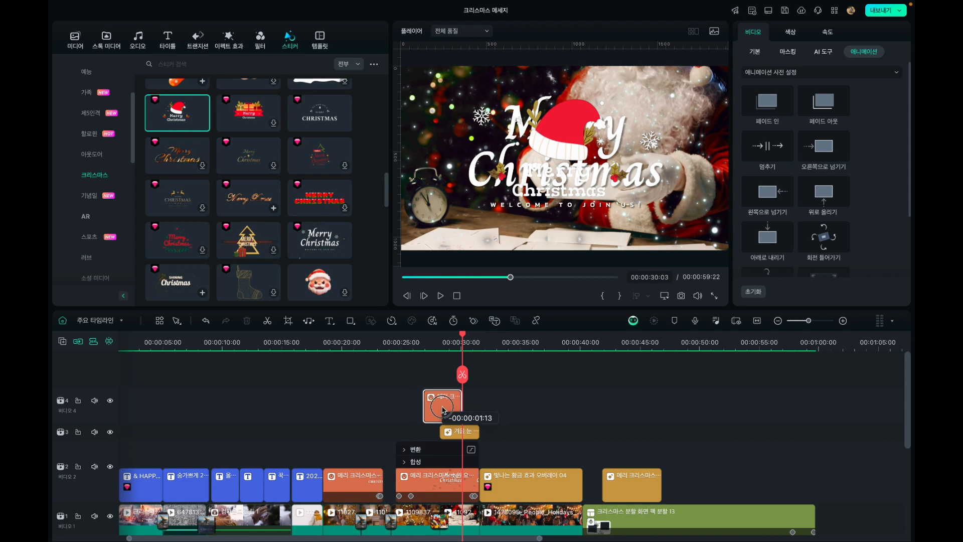
{"action": "left_click", "coordinate": [434, 342]}
{"action": "left_click_drag", "start_coordinate": [435, 342], "coordinate": [428, 341]}
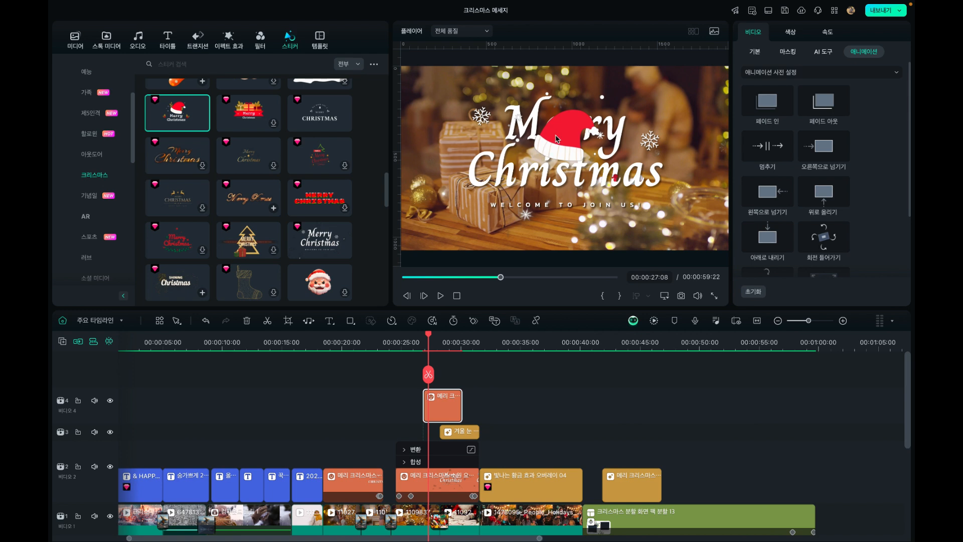
{"action": "left_click", "coordinate": [445, 410]}
{"action": "key", "text": "Delete"}
Review the golden overlay and the Merry Christmas title on the timeline, scrubbing to 00:00:35:13
{"action": "left_click_drag", "start_coordinate": [458, 350], "coordinate": [513, 350]}
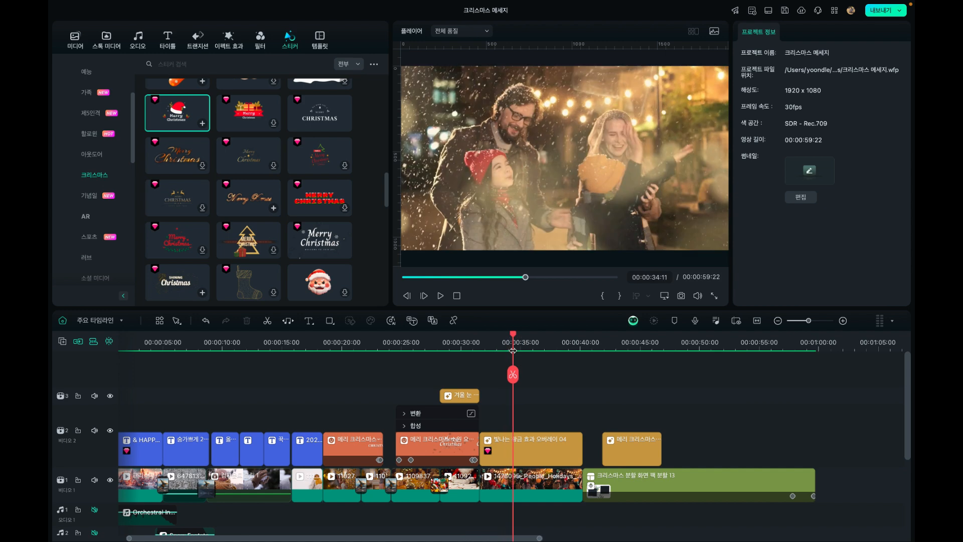
{"action": "left_click", "coordinate": [511, 449]}
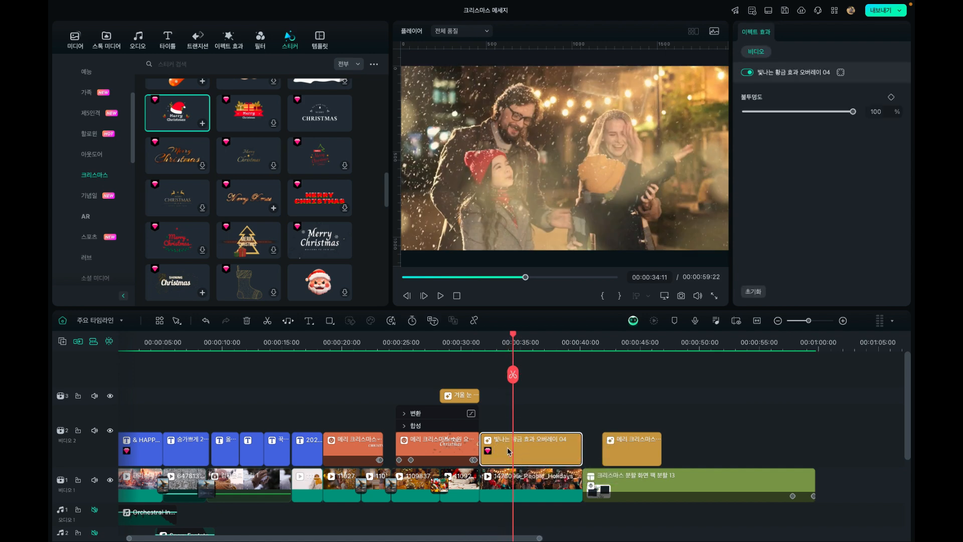
{"action": "left_click", "coordinate": [449, 444]}
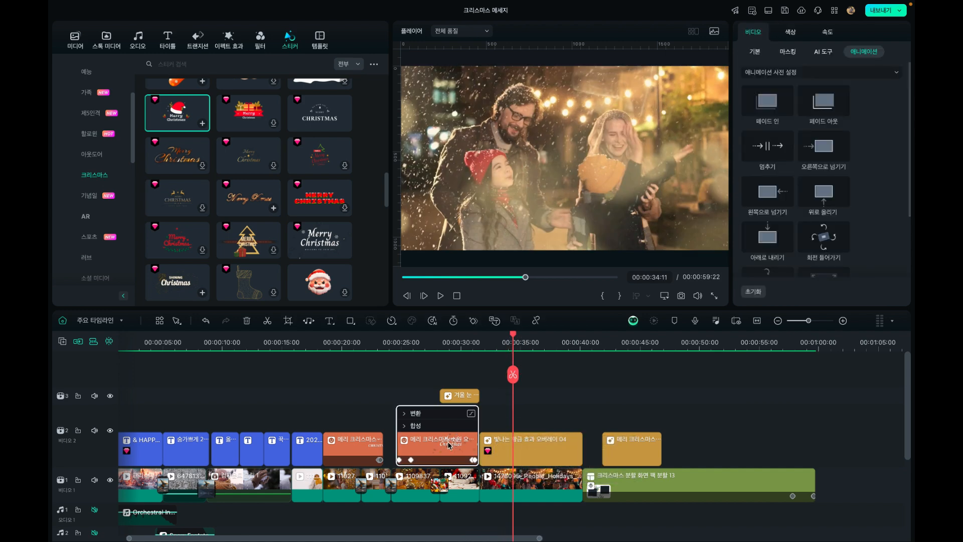
{"action": "left_click", "coordinate": [499, 341]}
{"action": "left_click_drag", "start_coordinate": [499, 339], "coordinate": [526, 341]}
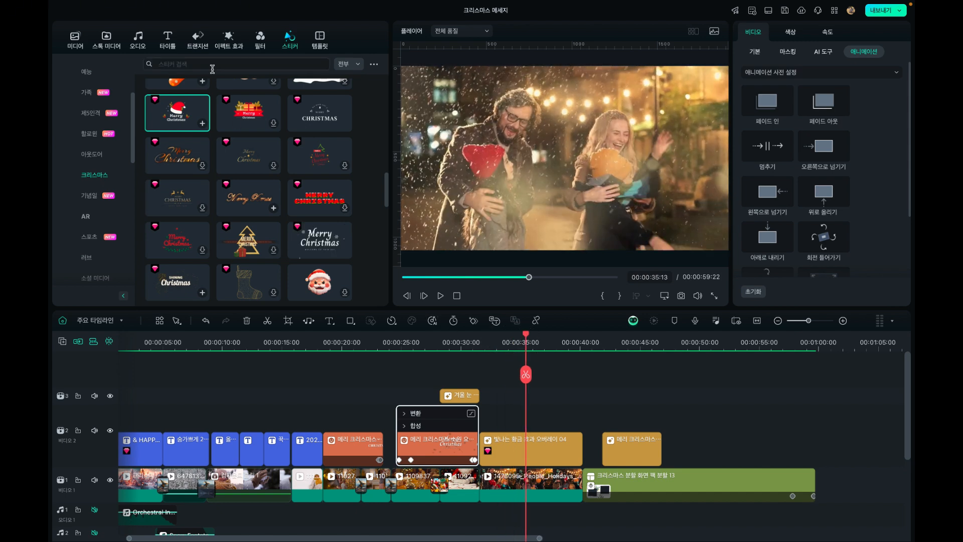
Preview 빛나는 황금 효과 오버레이 06 and other golden overlays in the effects library, and mark the blurred golden bokeh one as a favourite
{"action": "left_click", "coordinate": [228, 39]}
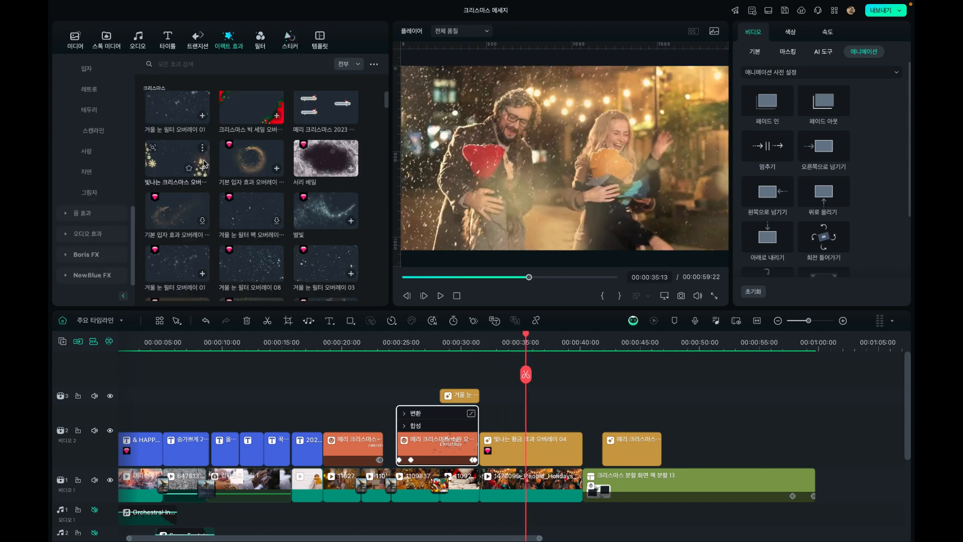
{"action": "scroll", "coordinate": [204, 164], "scroll_direction": "down", "scroll_amount": 4}
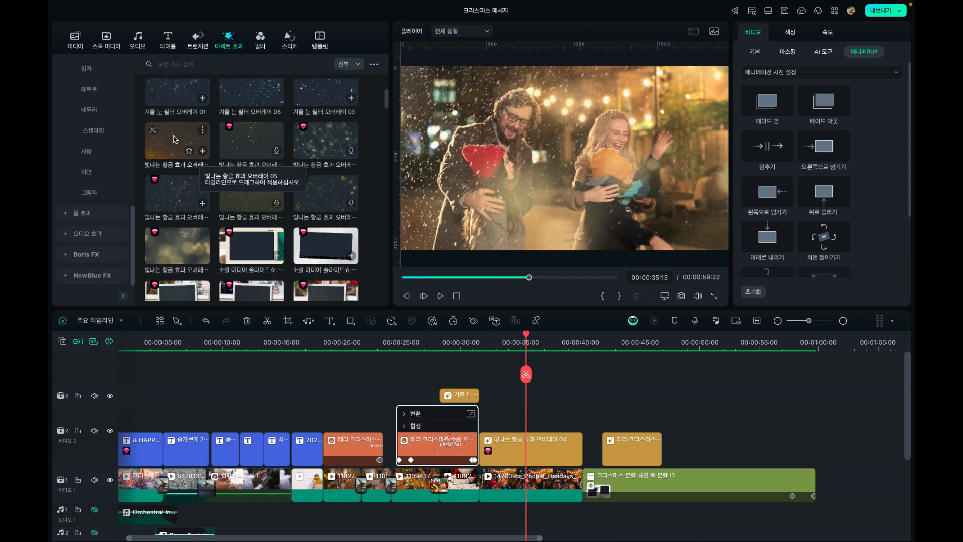
{"action": "left_click", "coordinate": [321, 202]}
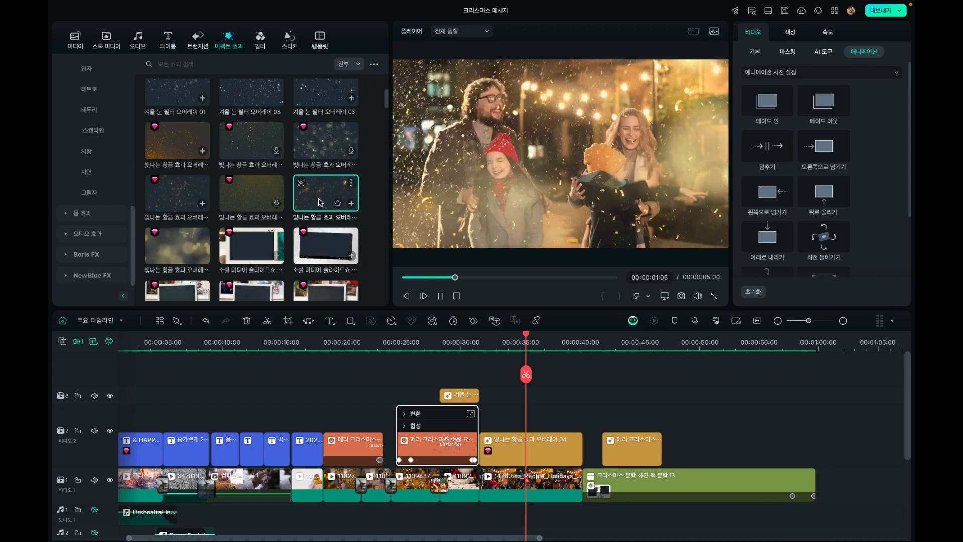
{"action": "left_click", "coordinate": [183, 142]}
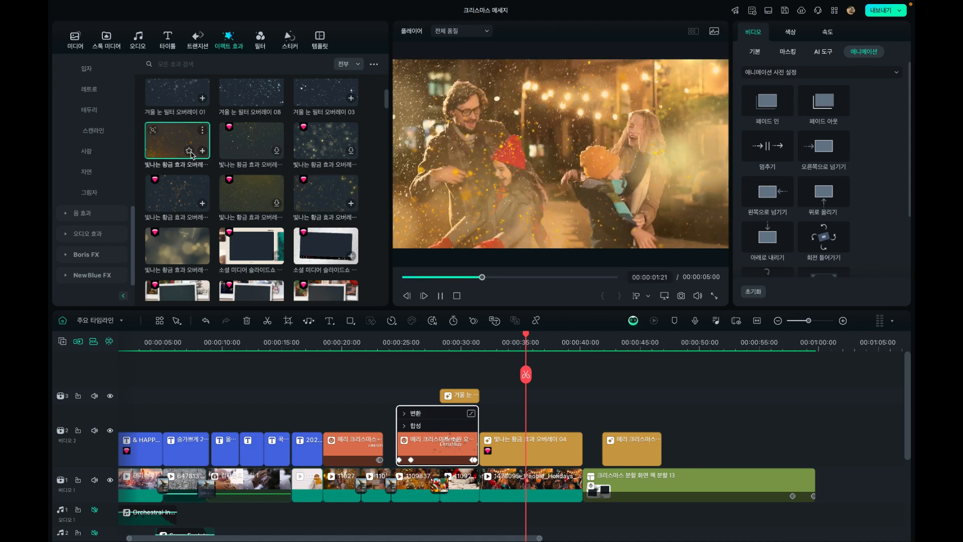
{"action": "left_click", "coordinate": [191, 258]}
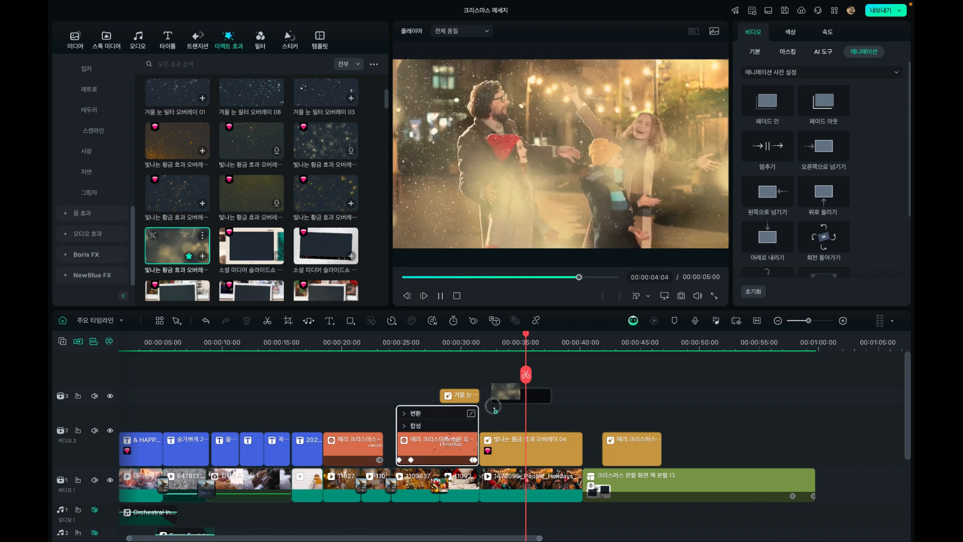
Add the bokeh 빛나는 황금 효과 오버레이 04 directly above the holiday clip, extend it over the whole clip, and scrub to 00:00:37:05
{"action": "left_click_drag", "start_coordinate": [506, 423], "coordinate": [506, 422]}
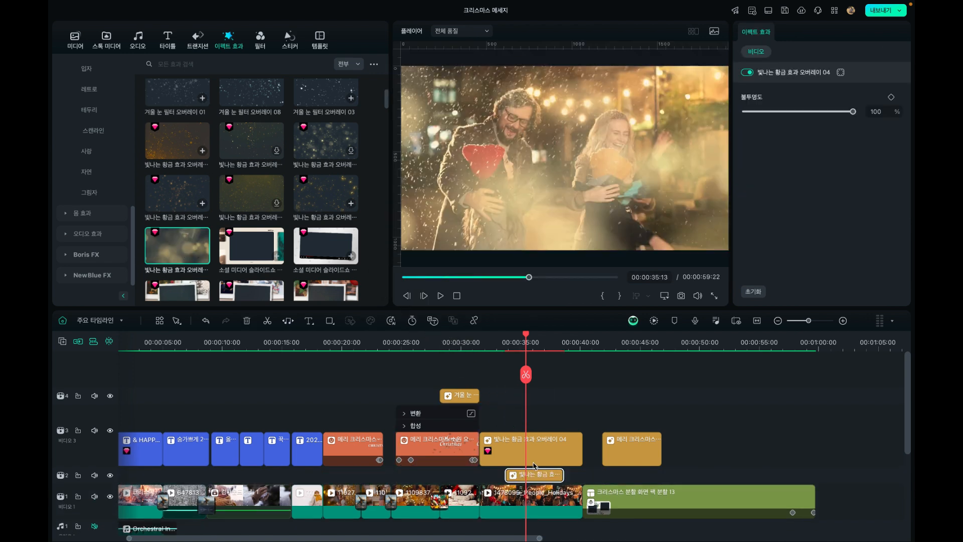
{"action": "left_click_drag", "start_coordinate": [533, 474], "coordinate": [511, 422]}
{"action": "left_click_drag", "start_coordinate": [535, 474], "coordinate": [582, 474]}
{"action": "left_click", "coordinate": [488, 345]}
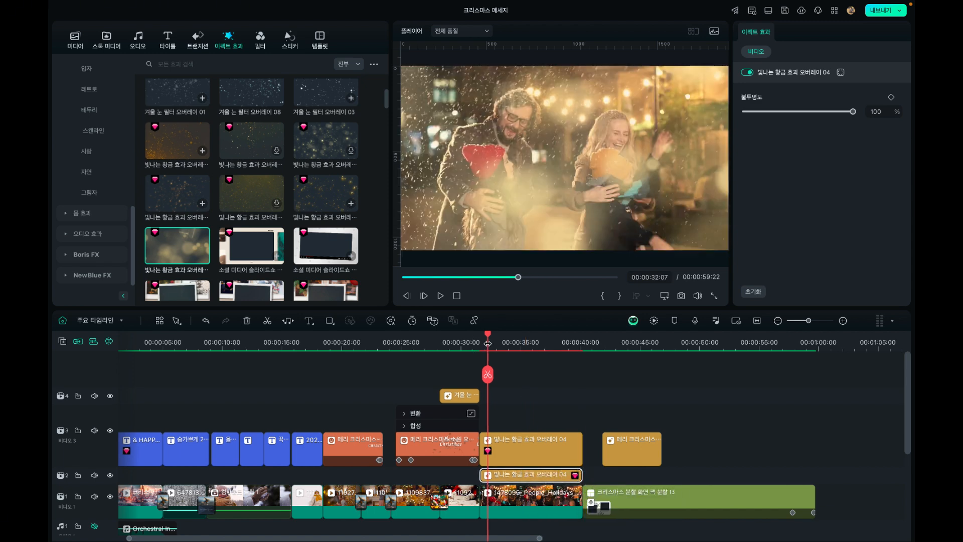
{"action": "left_click_drag", "start_coordinate": [488, 340], "coordinate": [542, 352]}
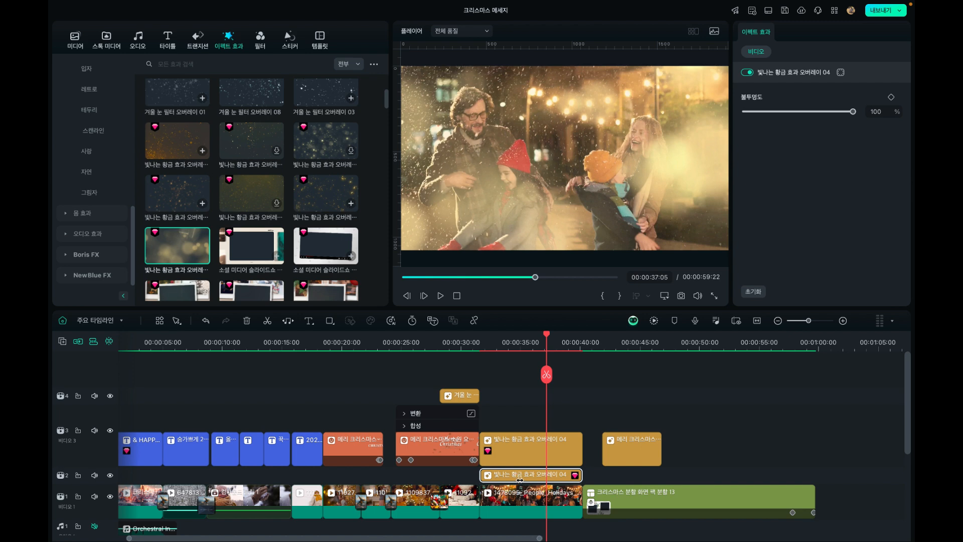
Delete the added bokeh overlay from the track between the existing golden overlay and the holiday clip
{"action": "left_click", "coordinate": [528, 453]}
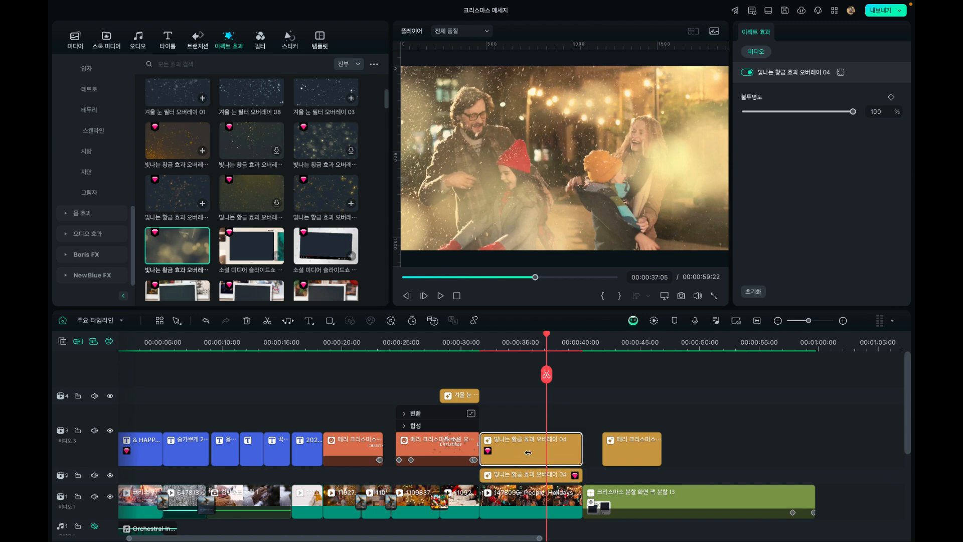
{"action": "left_click", "coordinate": [509, 476]}
{"action": "key", "text": "Delete"}
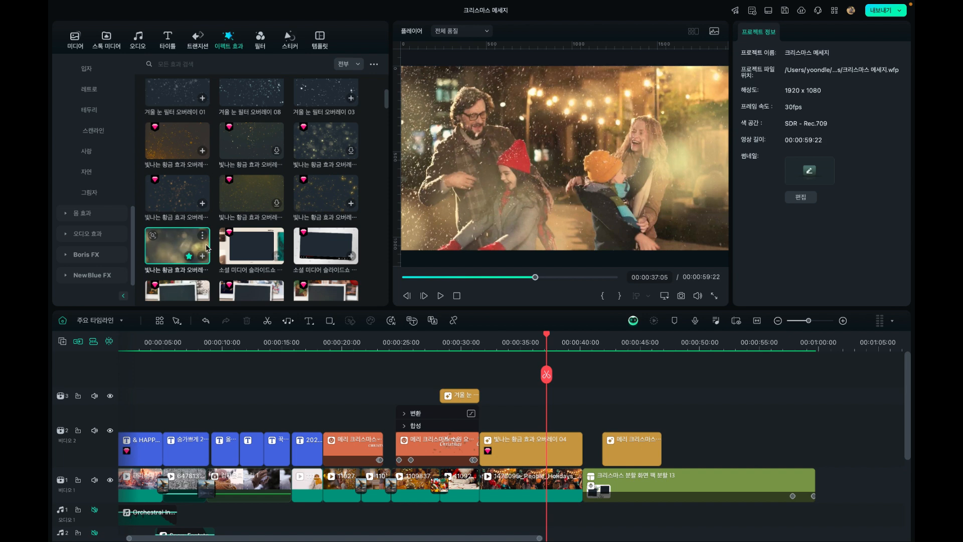
Move the playhead to 00:00:41:09 and select the 크리스마스 분할 화면 팩 분할 13 clip
{"action": "left_click", "coordinate": [538, 341]}
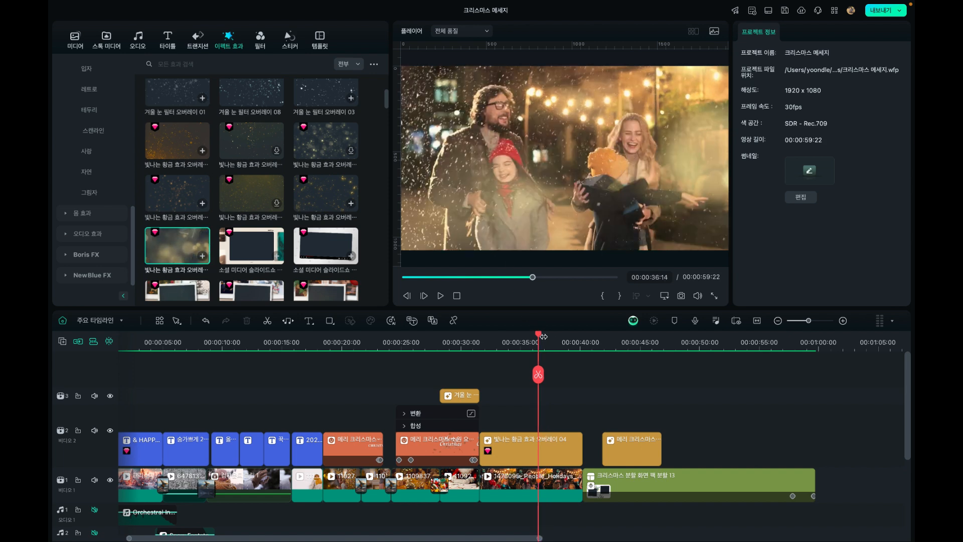
{"action": "left_click_drag", "start_coordinate": [548, 337], "coordinate": [570, 341]}
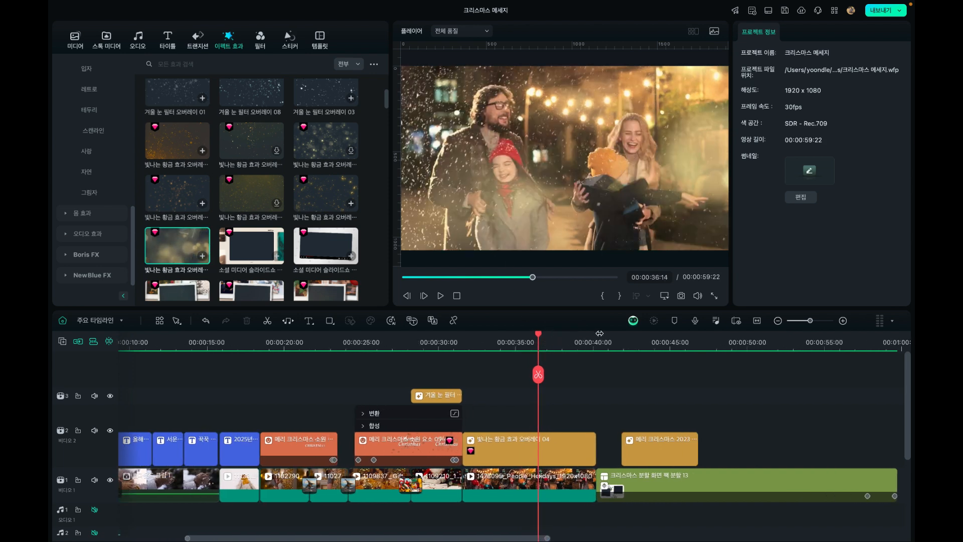
{"action": "left_click", "coordinate": [589, 341]}
{"action": "left_click", "coordinate": [646, 348]}
{"action": "left_click_drag", "start_coordinate": [646, 348], "coordinate": [612, 350]}
{"action": "left_click", "coordinate": [658, 484]}
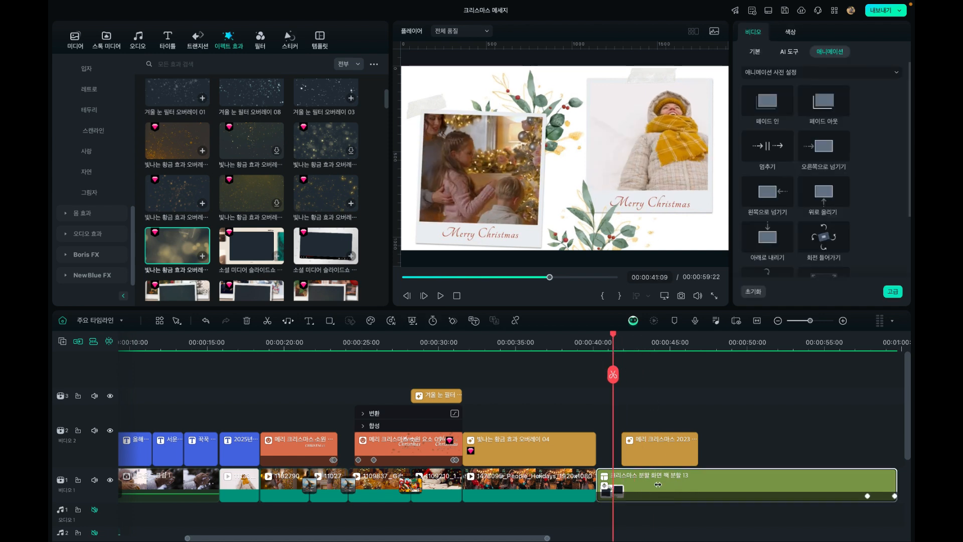
Browse the 템플릿 categories of the template library and expand its 화면 분할 group
{"action": "left_click", "coordinate": [316, 39]}
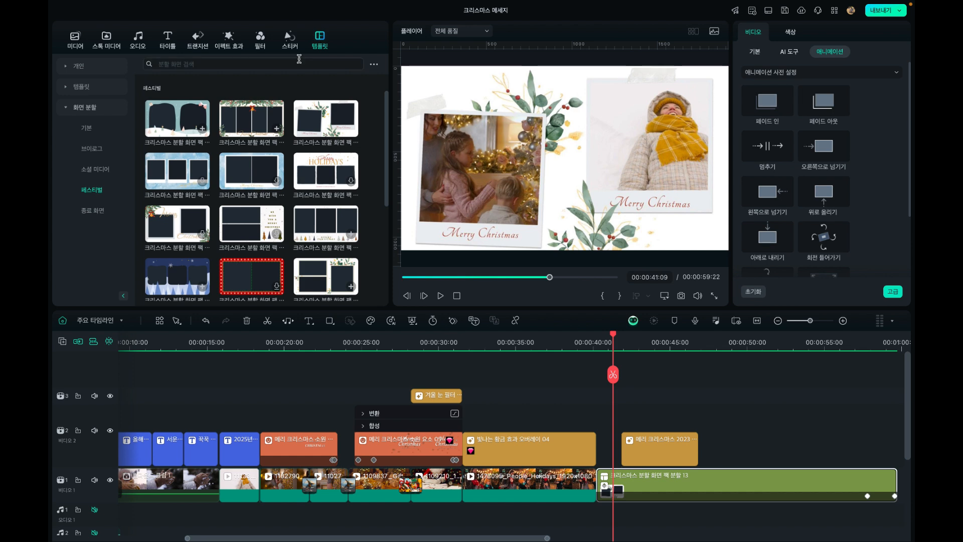
{"action": "left_click", "coordinate": [69, 110]}
{"action": "left_click", "coordinate": [67, 89]}
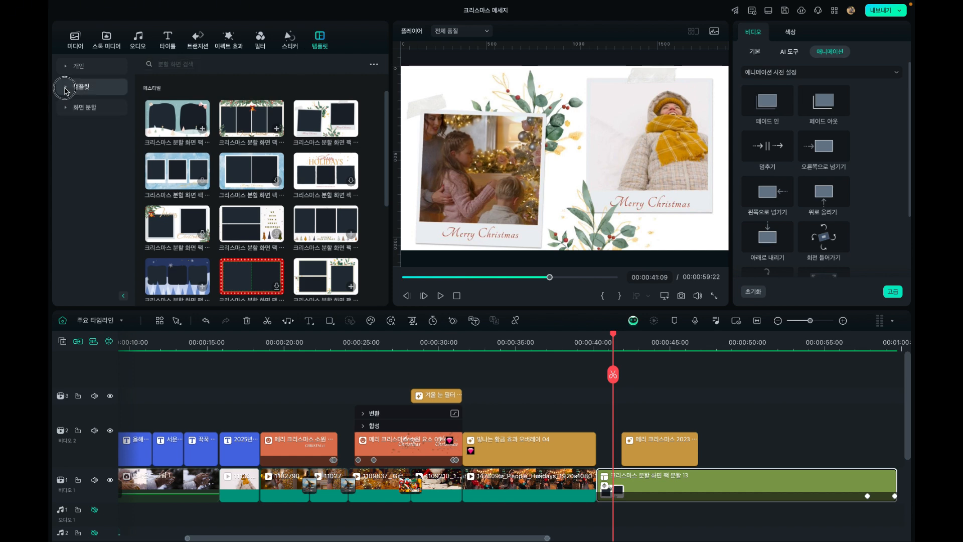
{"action": "scroll", "coordinate": [83, 131], "scroll_direction": "down", "scroll_amount": 4}
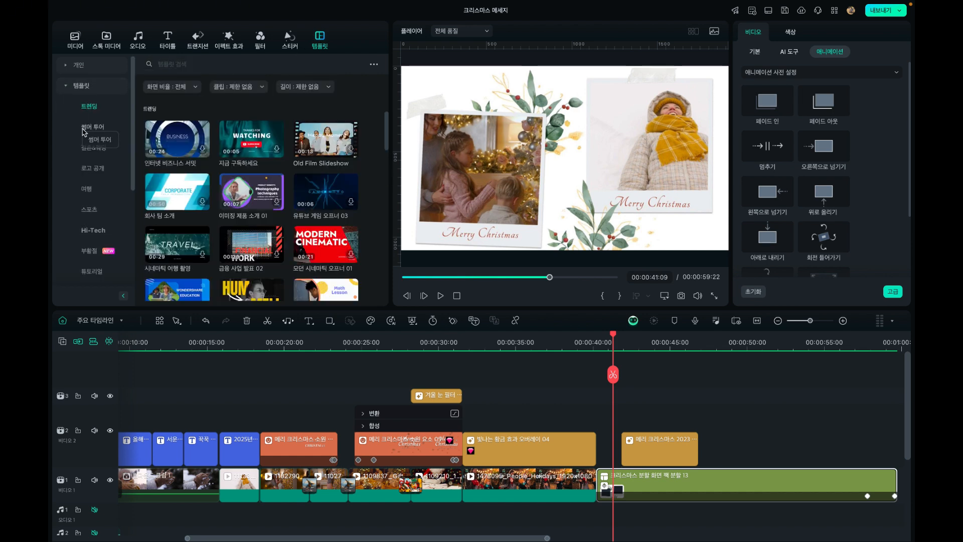
{"action": "scroll", "coordinate": [83, 132], "scroll_direction": "down", "scroll_amount": 3}
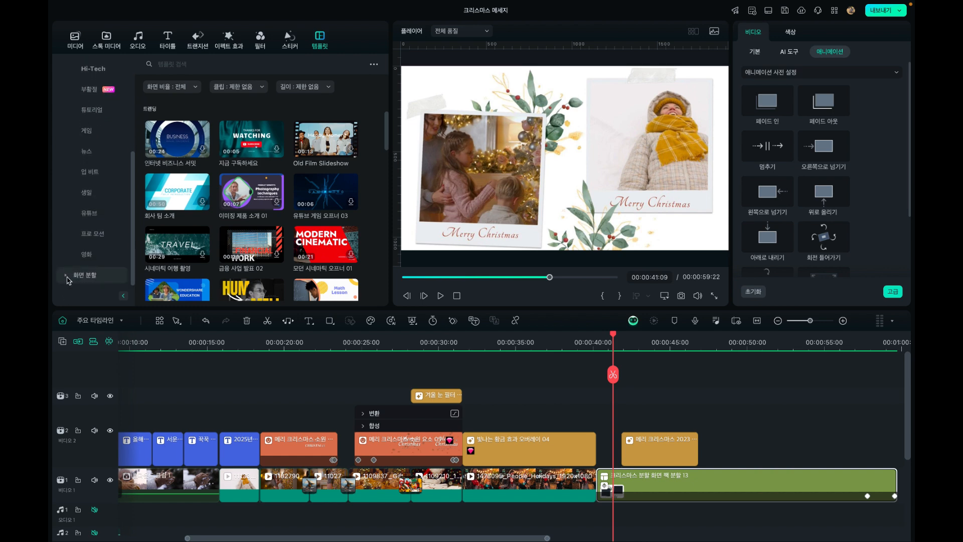
{"action": "left_click", "coordinate": [67, 277]}
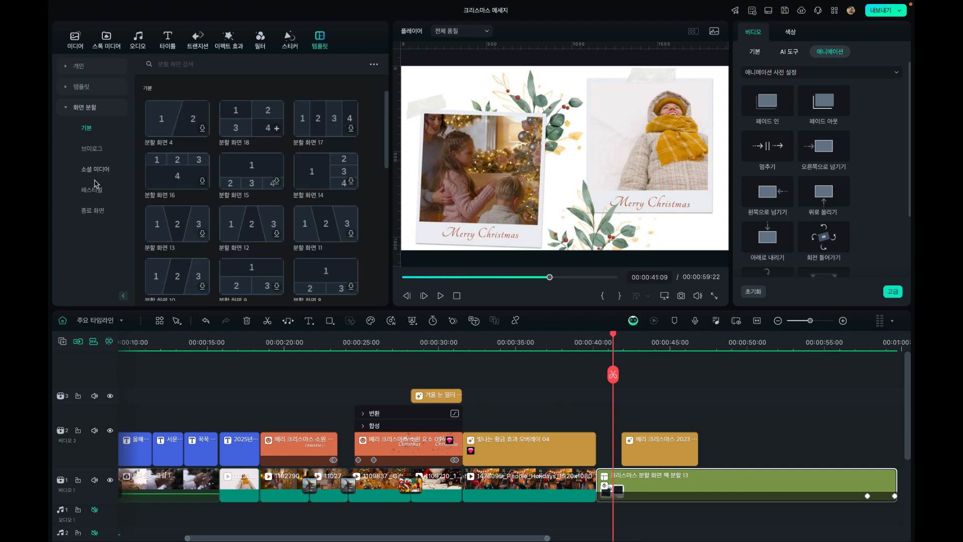
Look through the 브이로그, 소셜 미디어, 페스티벌 and 종료 화면 split-screen categories, ending with the Christmas layouts in 페스티벌
{"action": "left_click", "coordinate": [92, 148]}
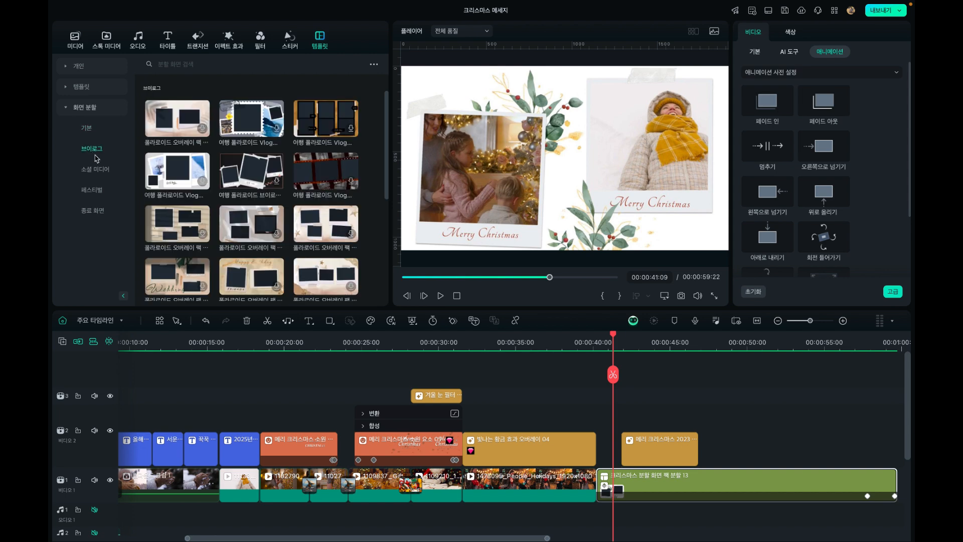
{"action": "left_click", "coordinate": [100, 168]}
{"action": "left_click", "coordinate": [99, 189]}
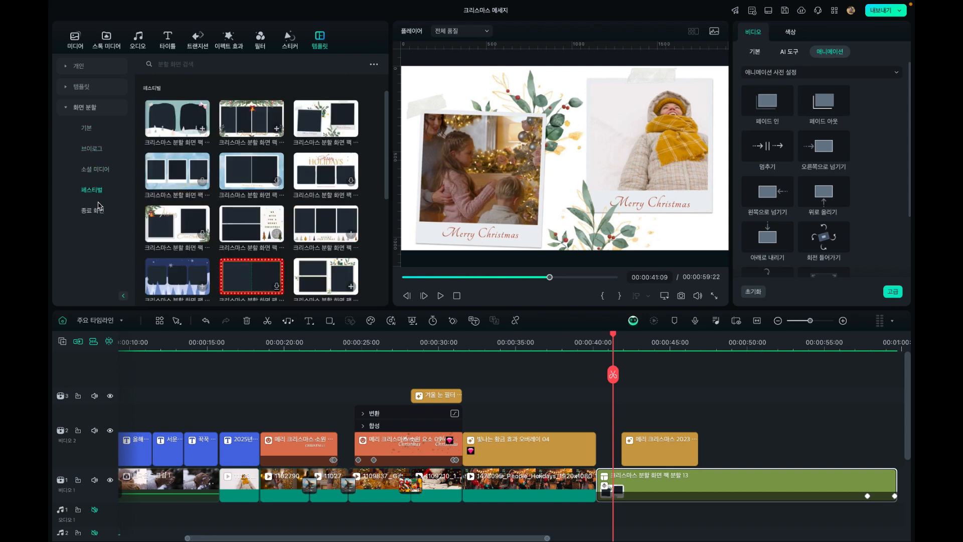
{"action": "left_click", "coordinate": [99, 206]}
{"action": "left_click", "coordinate": [94, 192]}
{"action": "scroll", "coordinate": [273, 193], "scroll_direction": "down", "scroll_amount": 2}
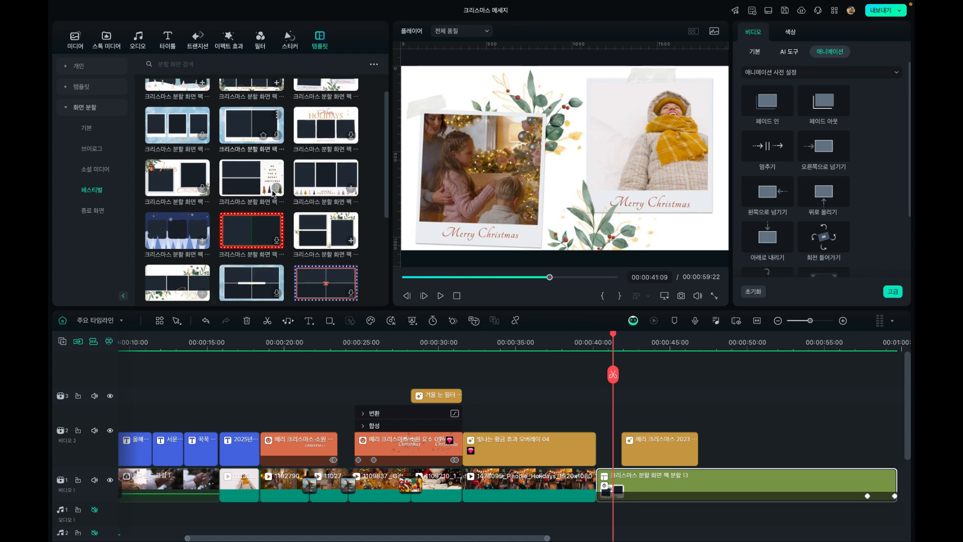
{"action": "scroll", "coordinate": [274, 195], "scroll_direction": "down", "scroll_amount": 1}
{"action": "scroll", "coordinate": [274, 194], "scroll_direction": "up", "scroll_amount": 3}
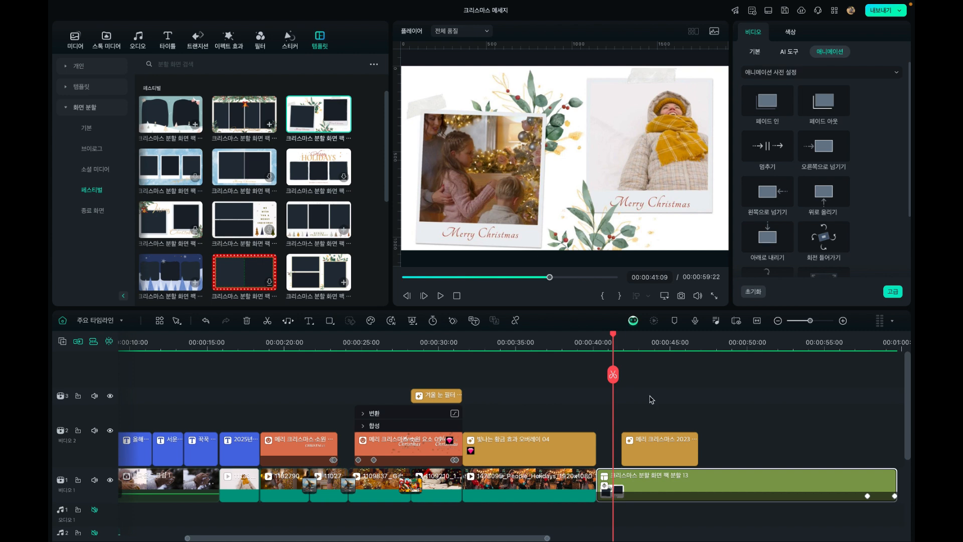
Open the advanced split-screen editor for the 크리스마스 분할 화면 팩 분할 13 clip from its family gift photo frame
{"action": "left_click", "coordinate": [647, 486]}
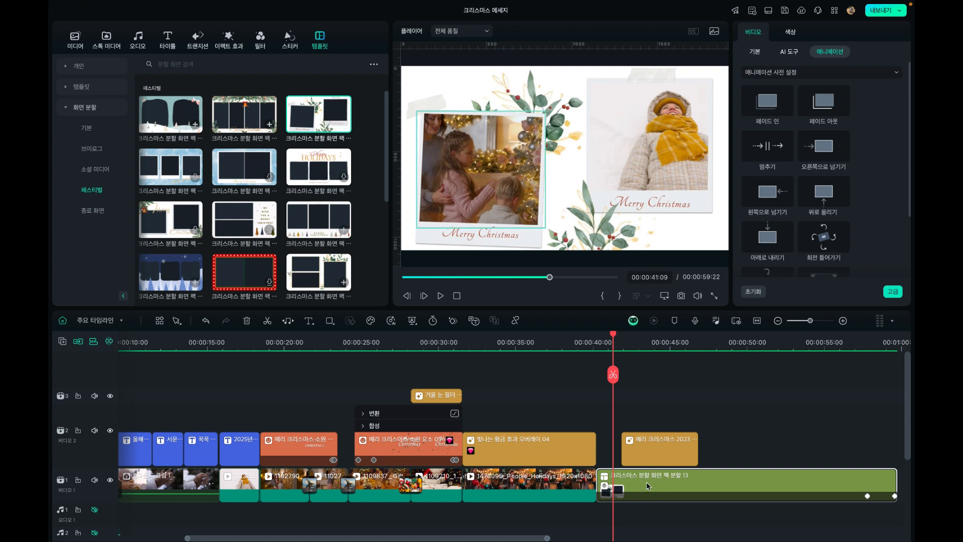
{"action": "left_click", "coordinate": [755, 52]}
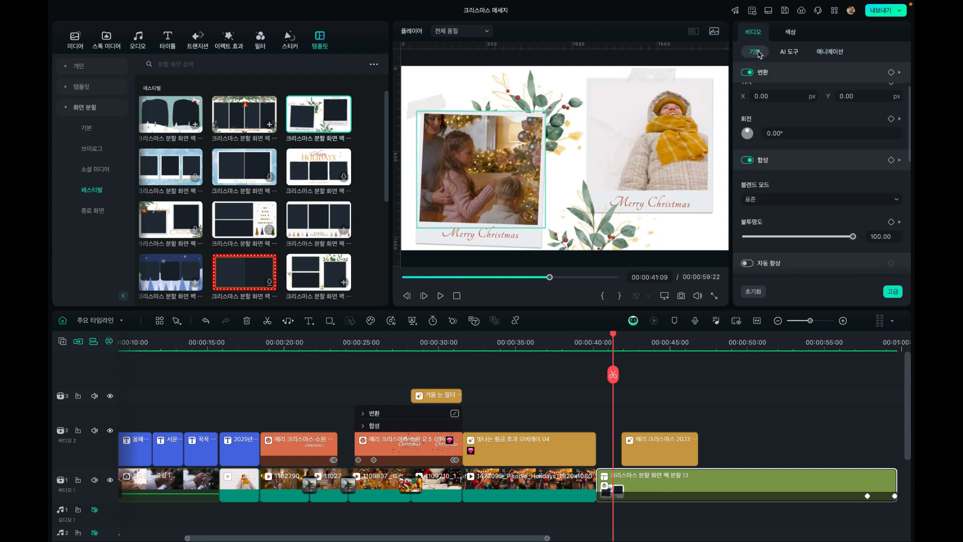
{"action": "right_click", "coordinate": [492, 178]}
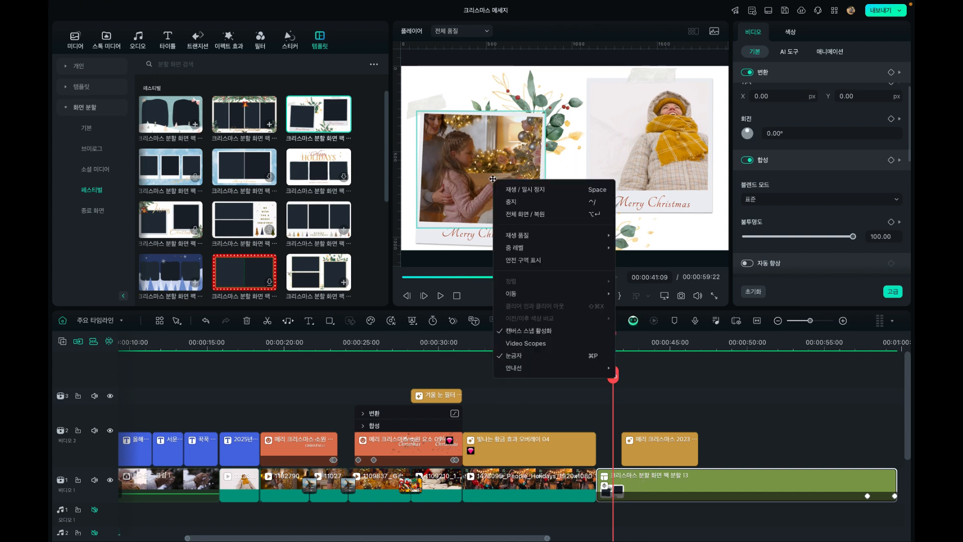
{"action": "left_click", "coordinate": [491, 149]}
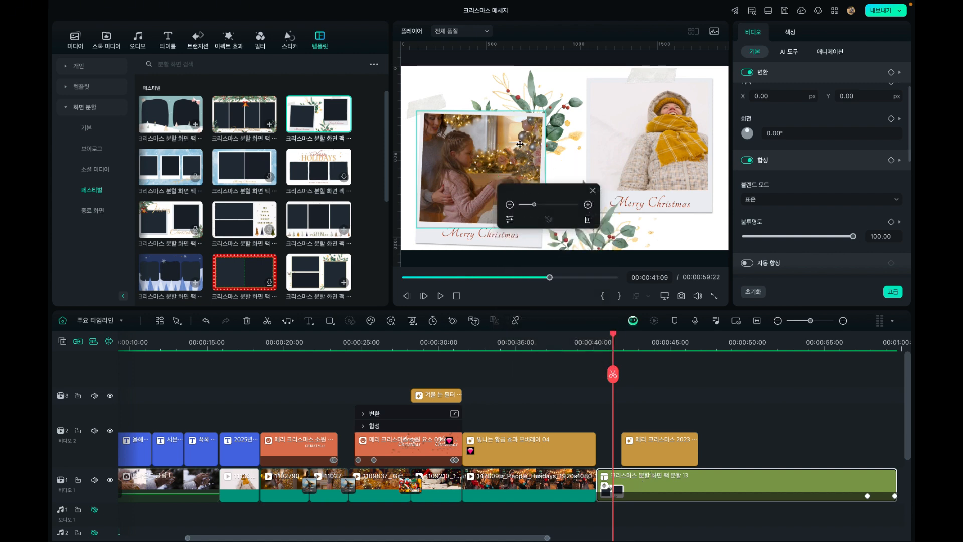
{"action": "left_click", "coordinate": [509, 219]}
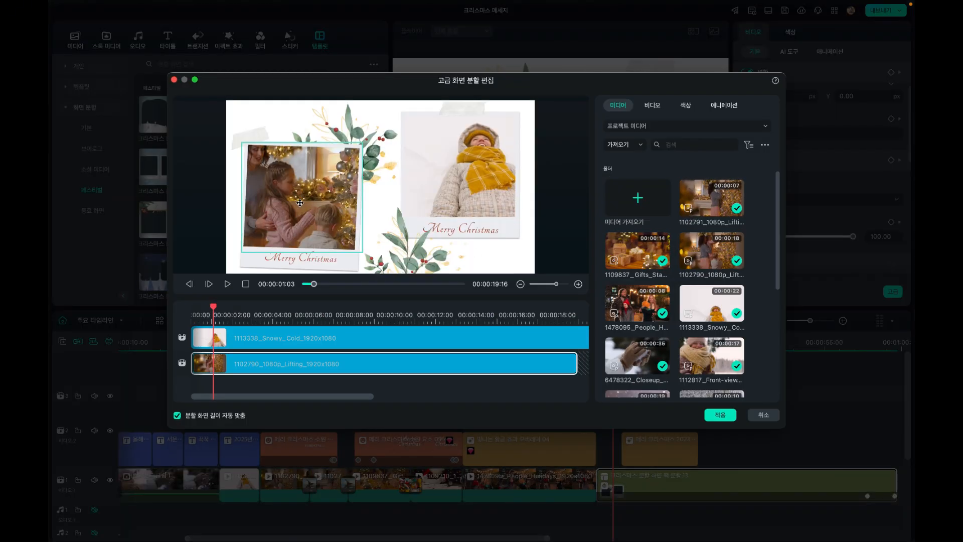
Replace the 1113338_Snowy_Cold clip in the second photo frame with 1112817_Front-view_Vacations_1920x1080 from the project media
{"action": "left_click", "coordinate": [304, 224]}
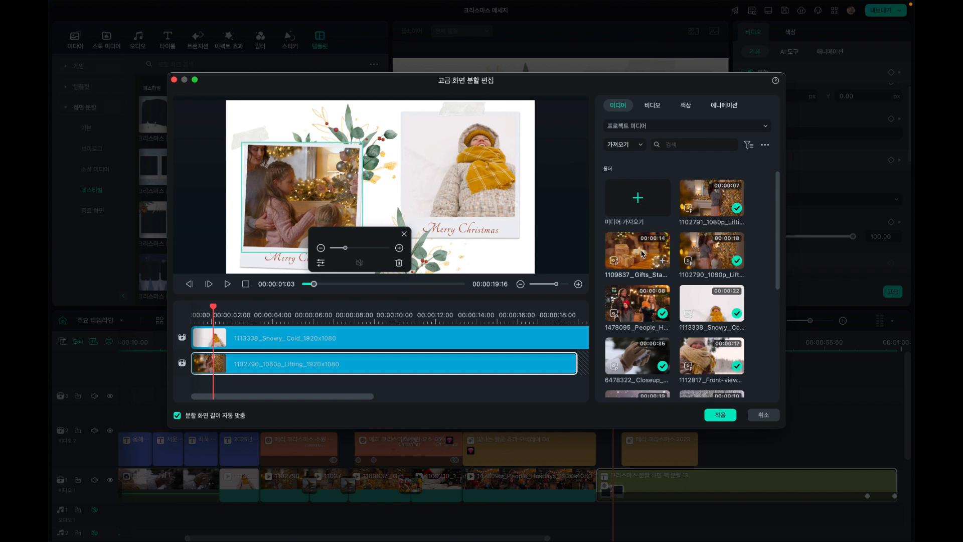
{"action": "scroll", "coordinate": [707, 301], "scroll_direction": "down", "scroll_amount": 3}
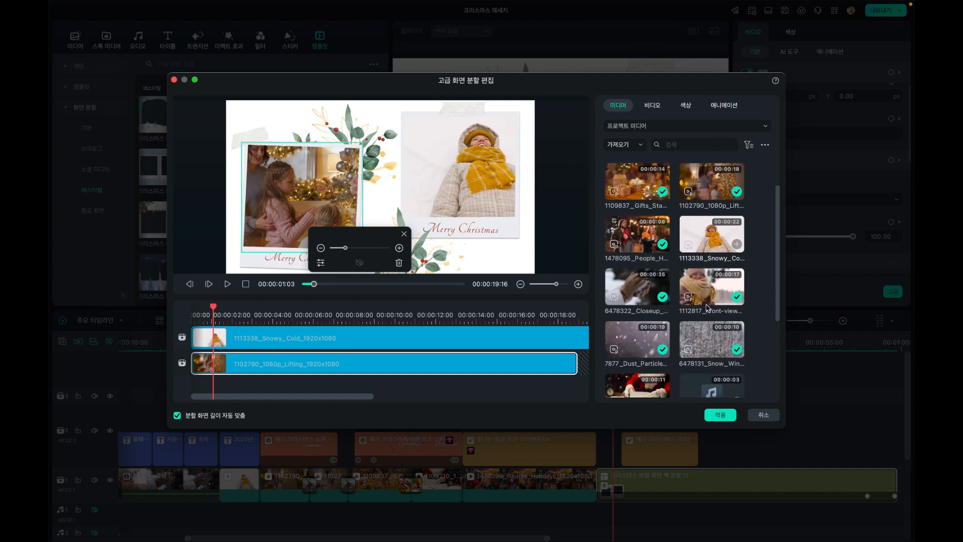
{"action": "left_click", "coordinate": [709, 292]}
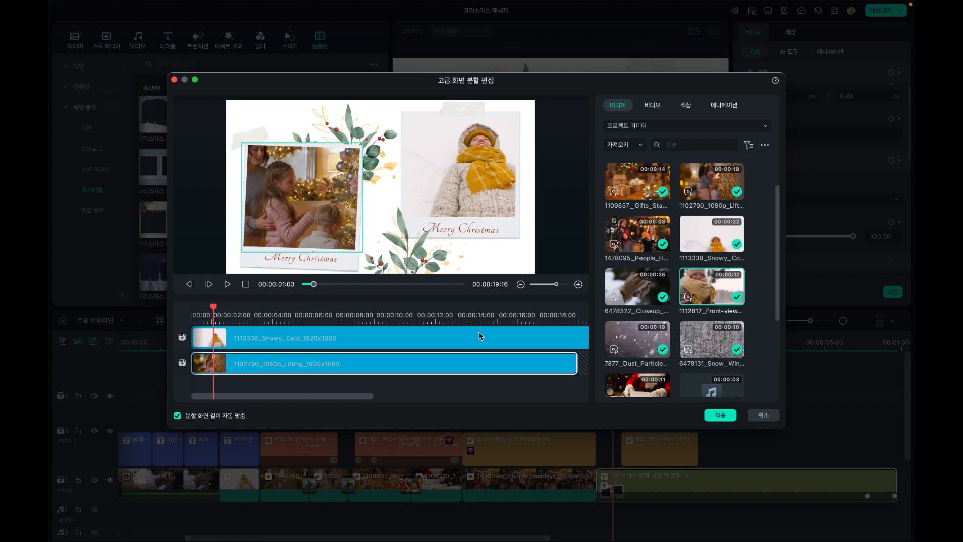
{"action": "left_click", "coordinate": [482, 188]}
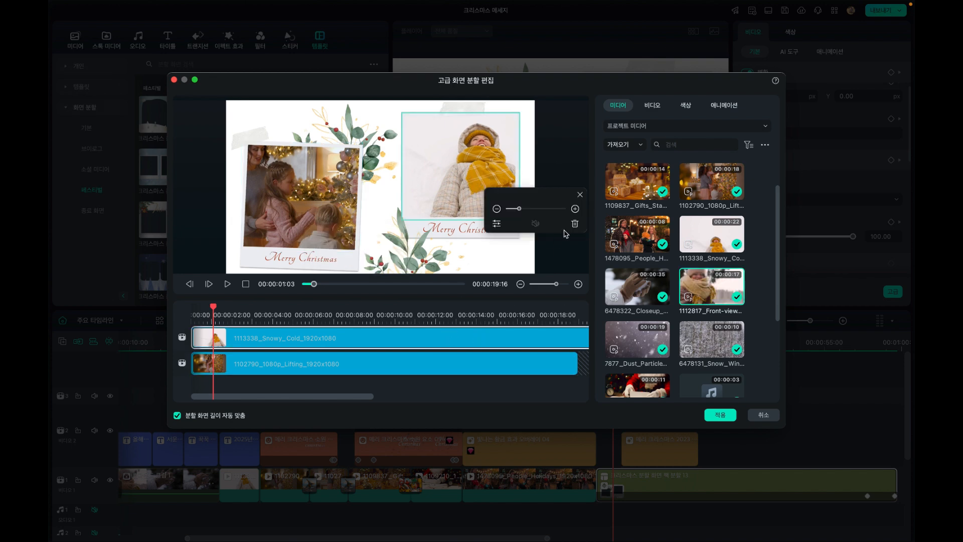
{"action": "left_click", "coordinate": [575, 224]}
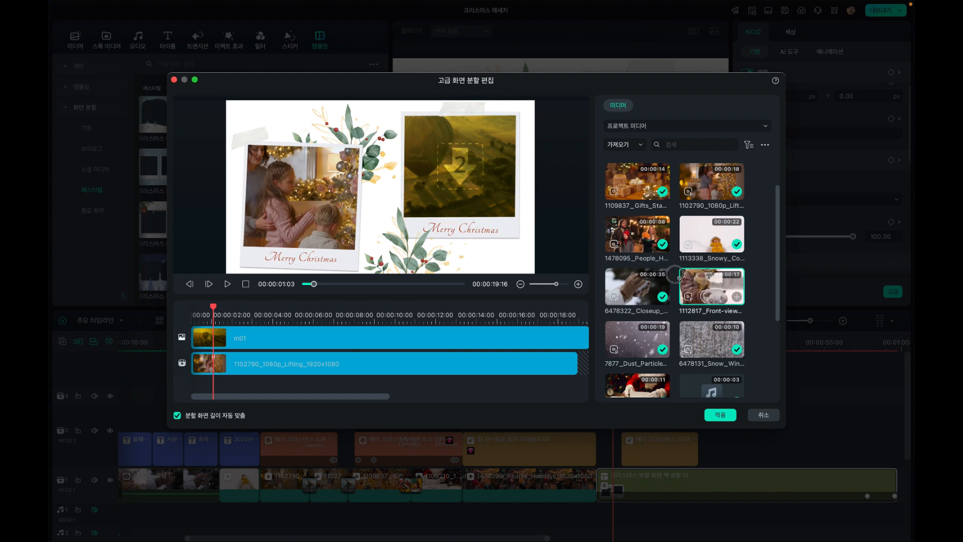
{"action": "left_click", "coordinate": [736, 297]}
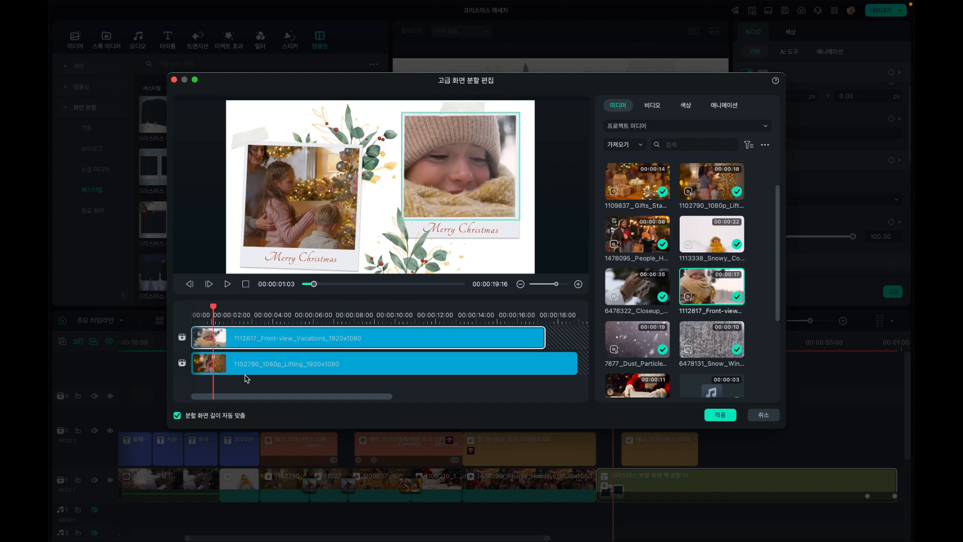
Preview the two framed clips in the split-screen editor up to 00:00:15:07 and apply the replacement
{"action": "left_click", "coordinate": [466, 185]}
{"action": "mouse_move", "coordinate": [510, 210]}
{"action": "left_mouse_down"}
{"action": "mouse_move", "coordinate": [520, 211]}
{"action": "mouse_move", "coordinate": [507, 211]}
{"action": "left_mouse_up"}
{"action": "left_click", "coordinate": [212, 311]}
{"action": "left_click_drag", "start_coordinate": [212, 311], "coordinate": [502, 315]}
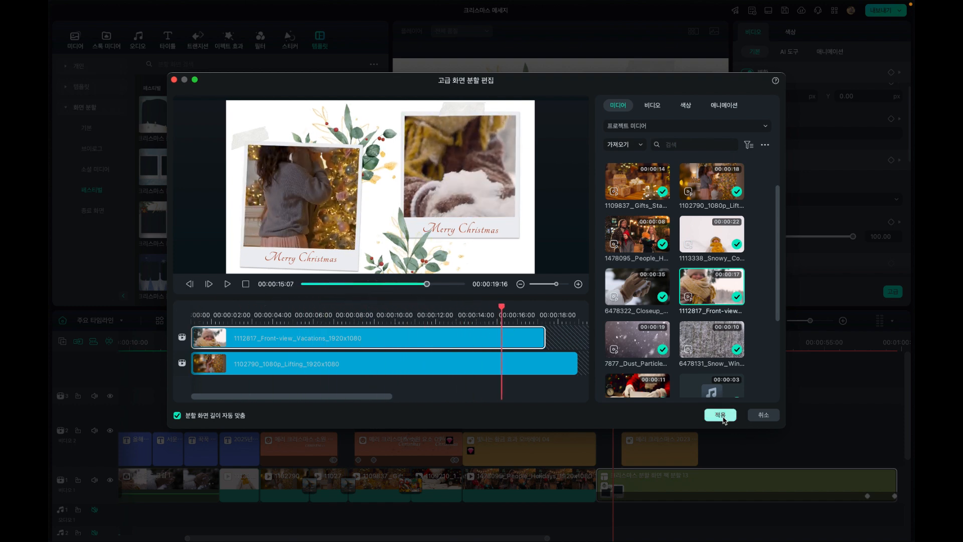
{"action": "left_click", "coordinate": [722, 418]}
Scrub through the updated split screen with the 메리 크리스마스 2023 overlay above it selected, stopping at 00:00:44:08
{"action": "left_click", "coordinate": [682, 343]}
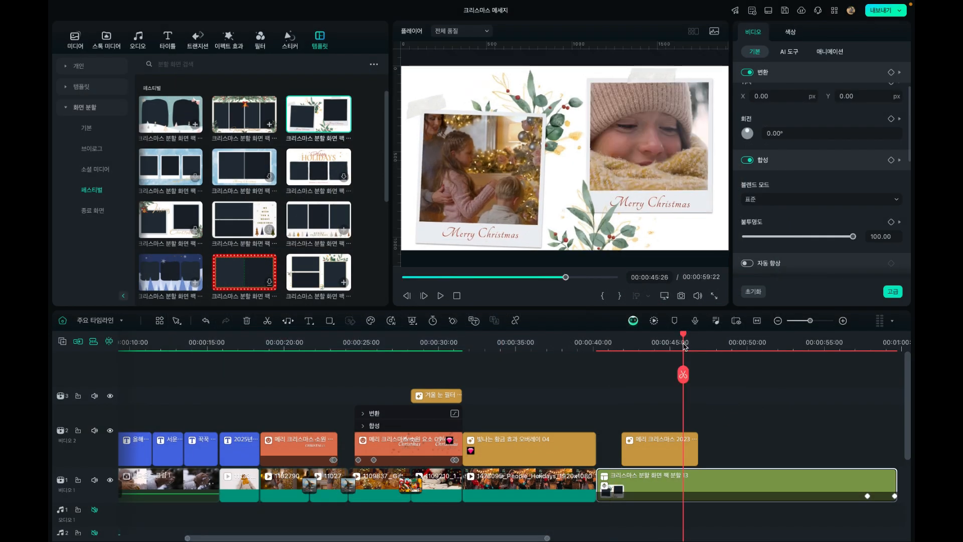
{"action": "left_click", "coordinate": [667, 345]}
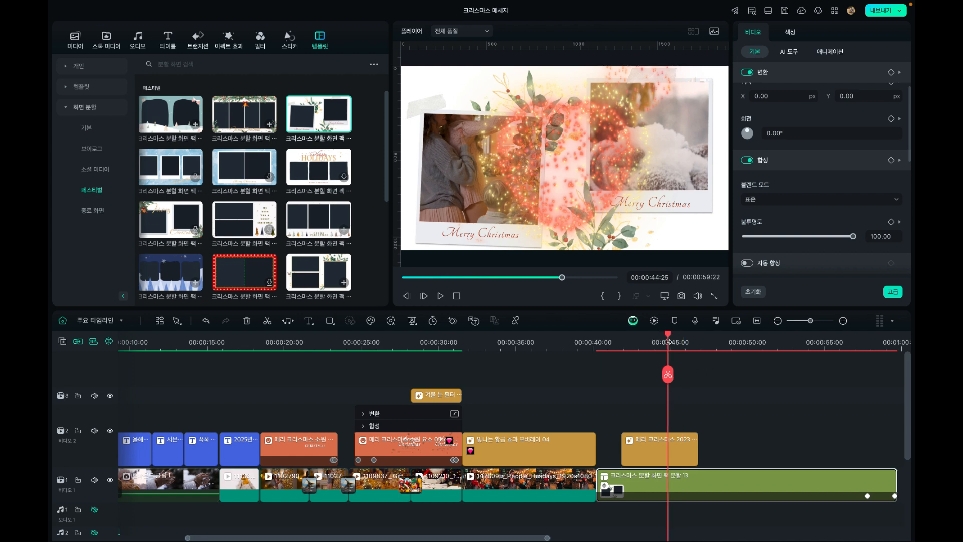
{"action": "left_click_drag", "start_coordinate": [638, 344], "coordinate": [627, 342]}
{"action": "left_click", "coordinate": [617, 341]}
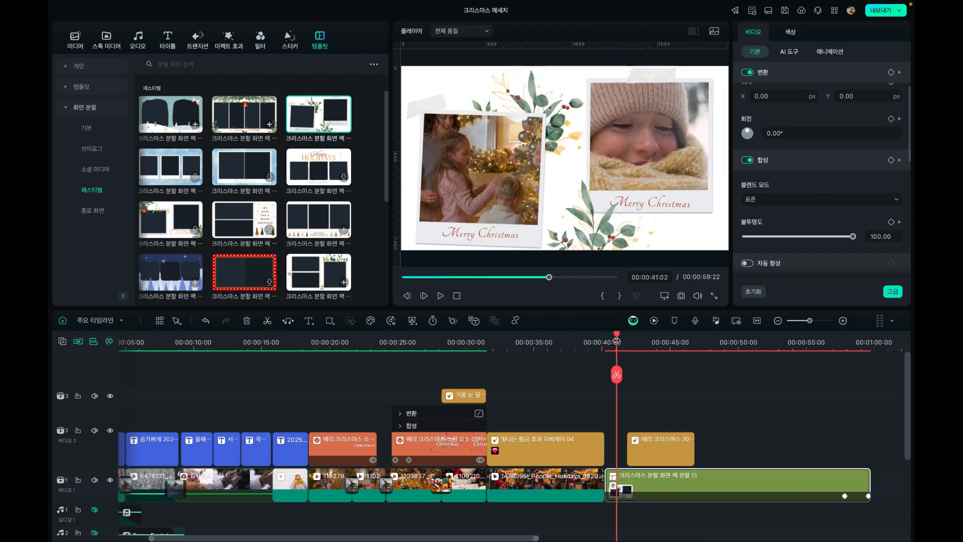
{"action": "left_click", "coordinate": [664, 446]}
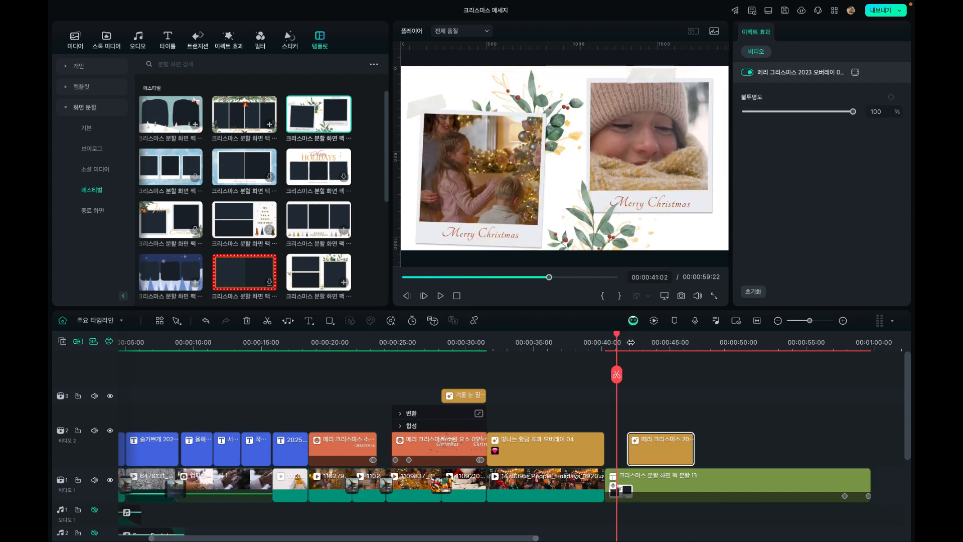
{"action": "left_click_drag", "start_coordinate": [646, 342], "coordinate": [667, 345]}
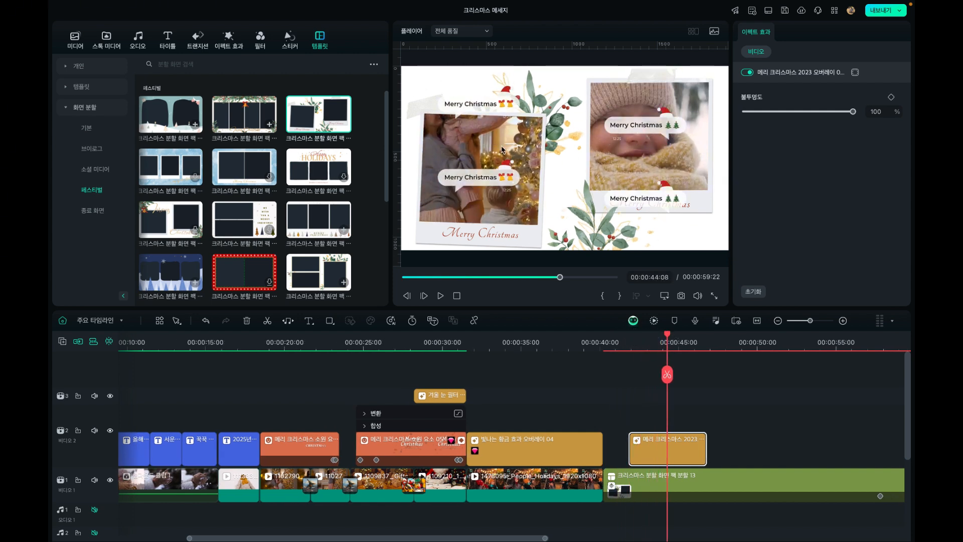
Look through the Christmas stickers and Christmas overlay effects, ending at the start of the 크리스마스 effects category
{"action": "left_click", "coordinate": [287, 47]}
{"action": "scroll", "coordinate": [228, 171], "scroll_direction": "down", "scroll_amount": 1}
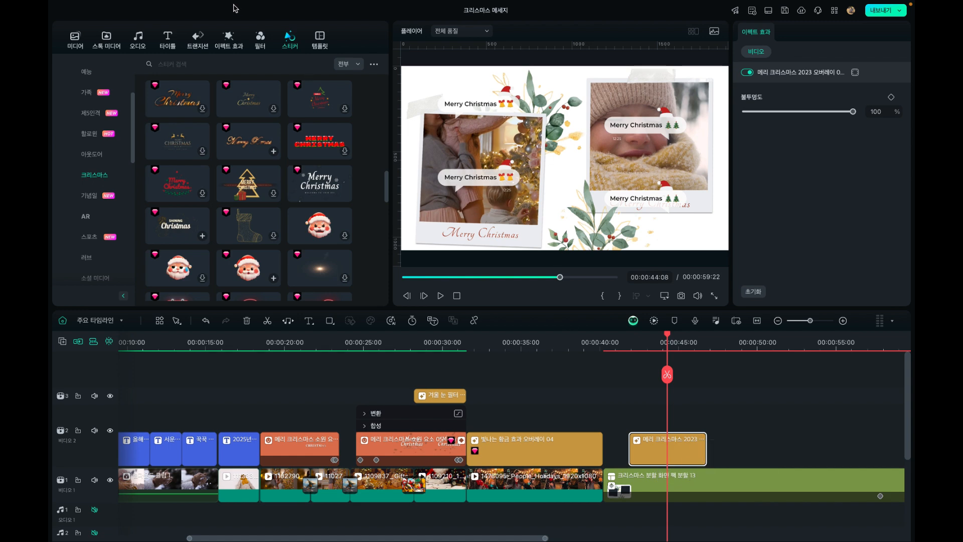
{"action": "left_click", "coordinate": [223, 42]}
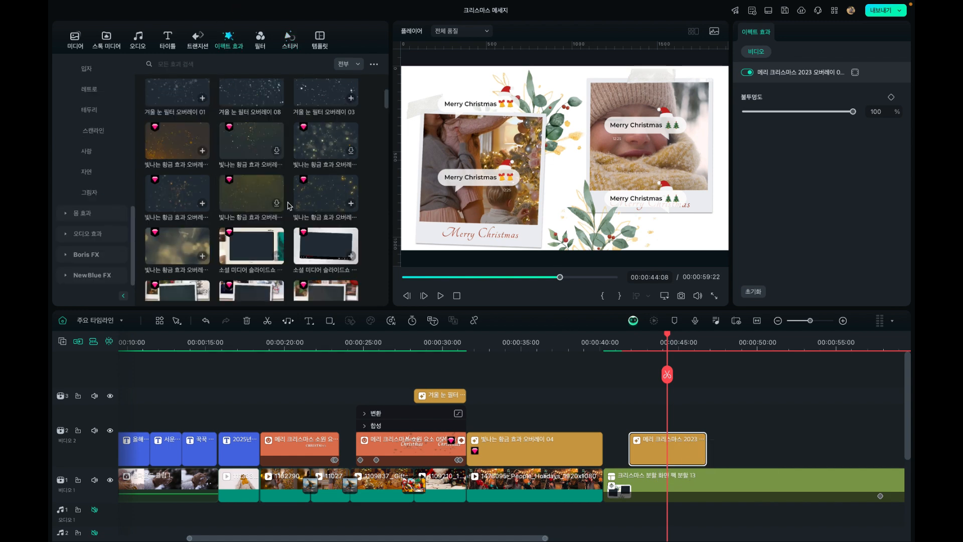
{"action": "scroll", "coordinate": [289, 206], "scroll_direction": "down", "scroll_amount": 3}
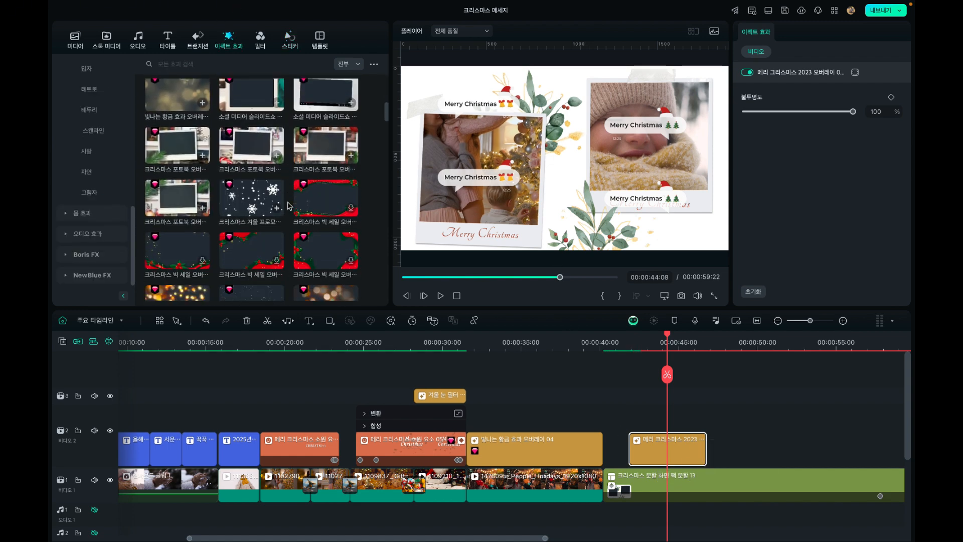
{"action": "scroll", "coordinate": [289, 206], "scroll_direction": "down", "scroll_amount": 5}
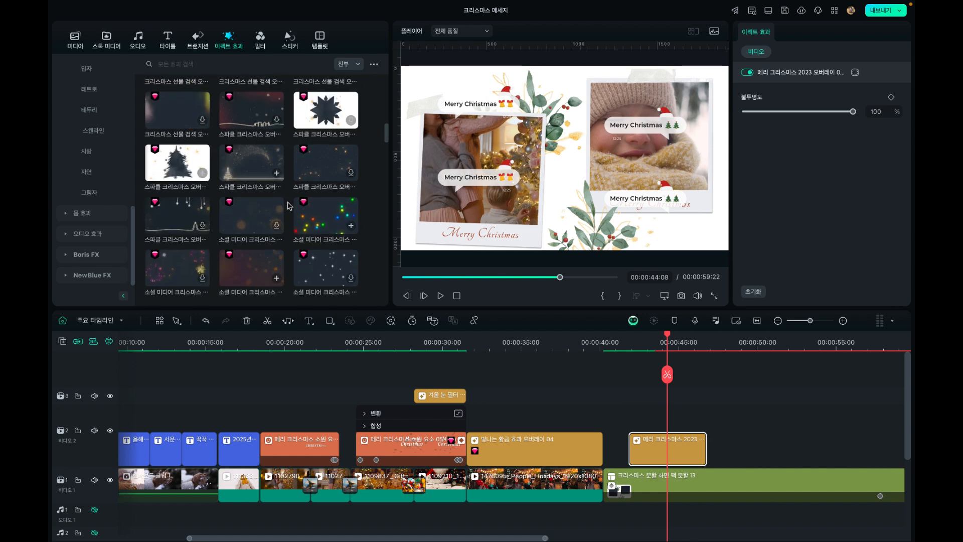
{"action": "scroll", "coordinate": [290, 205], "scroll_direction": "down", "scroll_amount": 4}
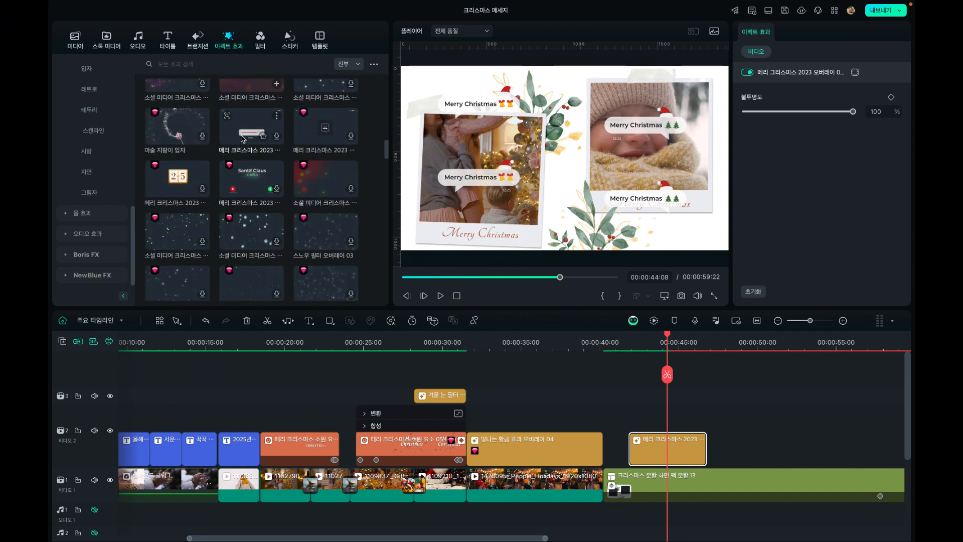
{"action": "scroll", "coordinate": [241, 139], "scroll_direction": "down", "scroll_amount": 4}
{"action": "scroll", "coordinate": [241, 139], "scroll_direction": "down", "scroll_amount": 3}
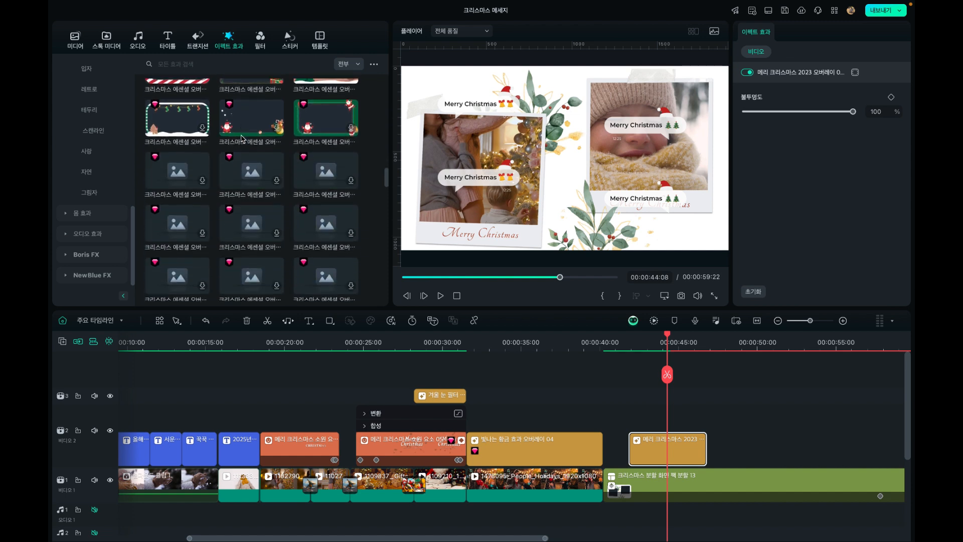
{"action": "scroll", "coordinate": [241, 139], "scroll_direction": "down", "scroll_amount": 3}
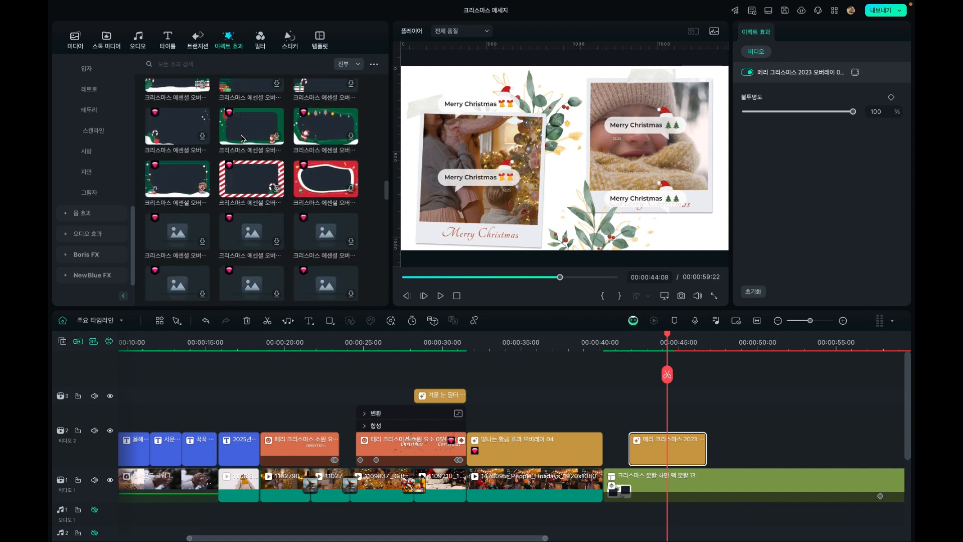
{"action": "scroll", "coordinate": [242, 139], "scroll_direction": "down", "scroll_amount": 2}
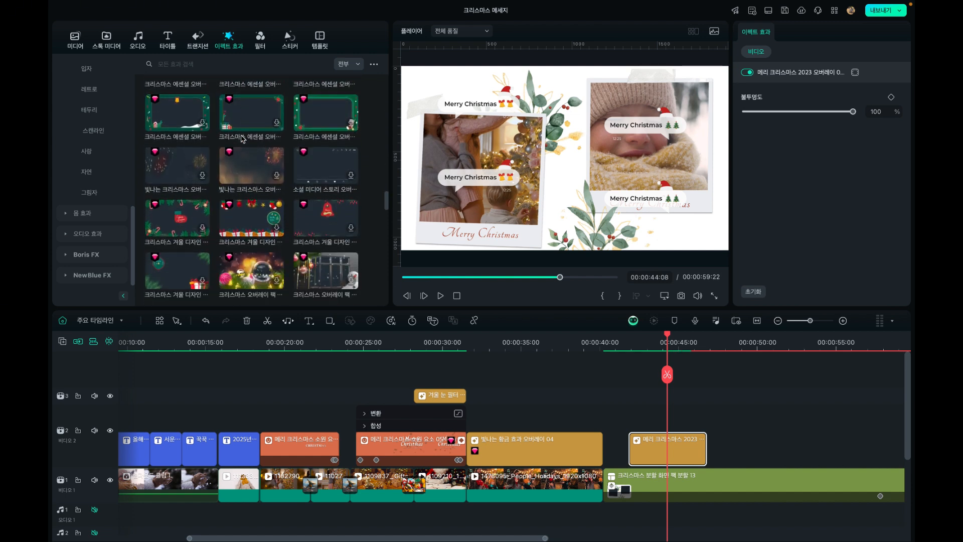
{"action": "scroll", "coordinate": [241, 139], "scroll_direction": "up", "scroll_amount": 3}
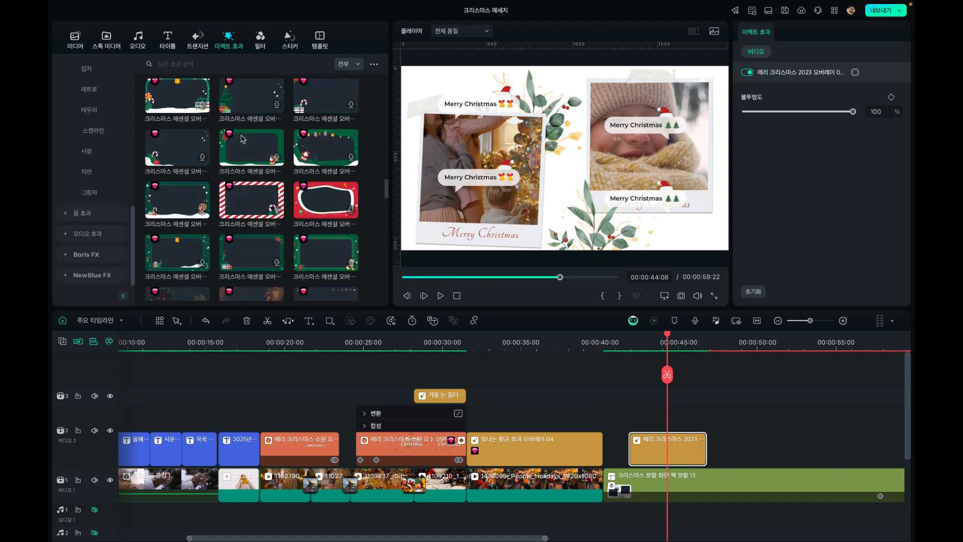
{"action": "scroll", "coordinate": [241, 139], "scroll_direction": "up", "scroll_amount": 3}
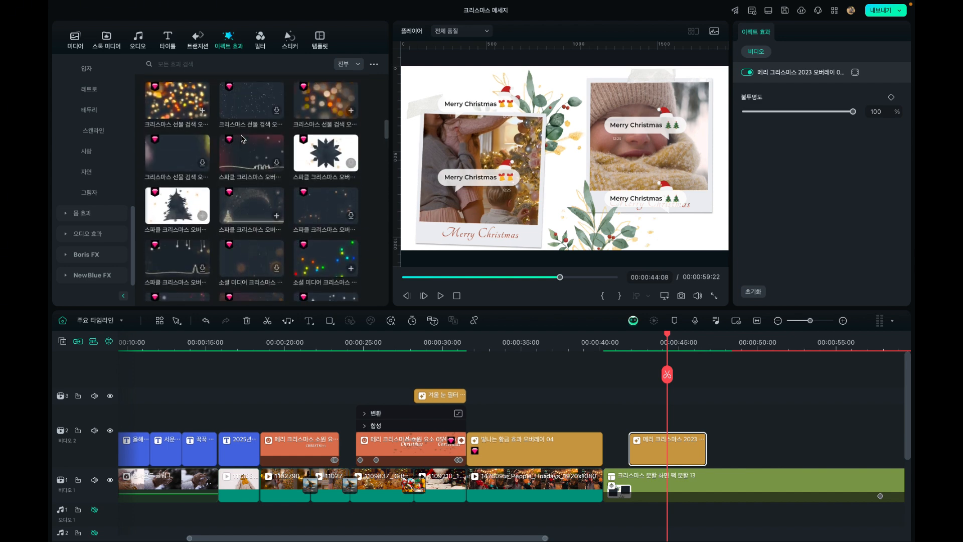
{"action": "scroll", "coordinate": [241, 139], "scroll_direction": "up", "scroll_amount": 4}
{"action": "scroll", "coordinate": [242, 139], "scroll_direction": "up", "scroll_amount": 3}
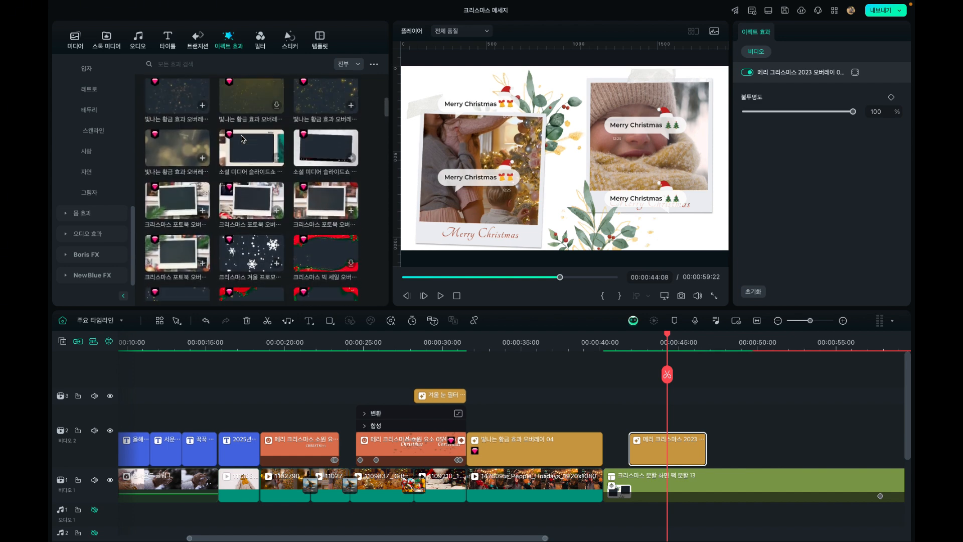
{"action": "scroll", "coordinate": [241, 138], "scroll_direction": "up", "scroll_amount": 10}
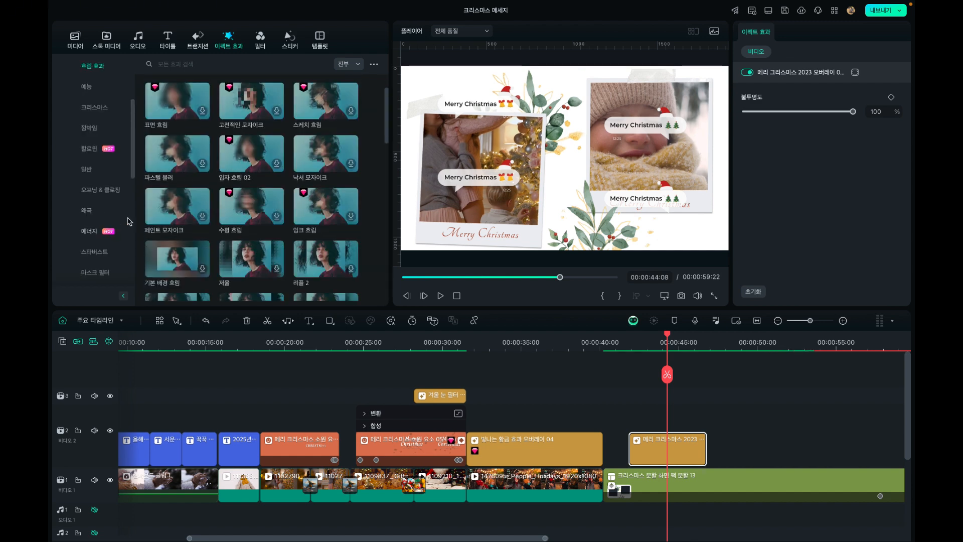
{"action": "scroll", "coordinate": [126, 190], "scroll_direction": "down", "scroll_amount": 4}
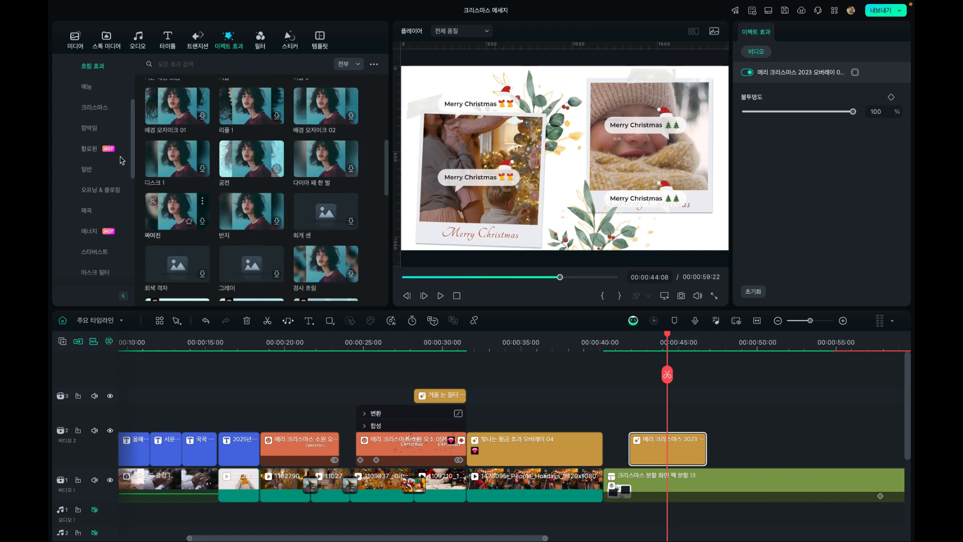
{"action": "left_click", "coordinate": [94, 107]}
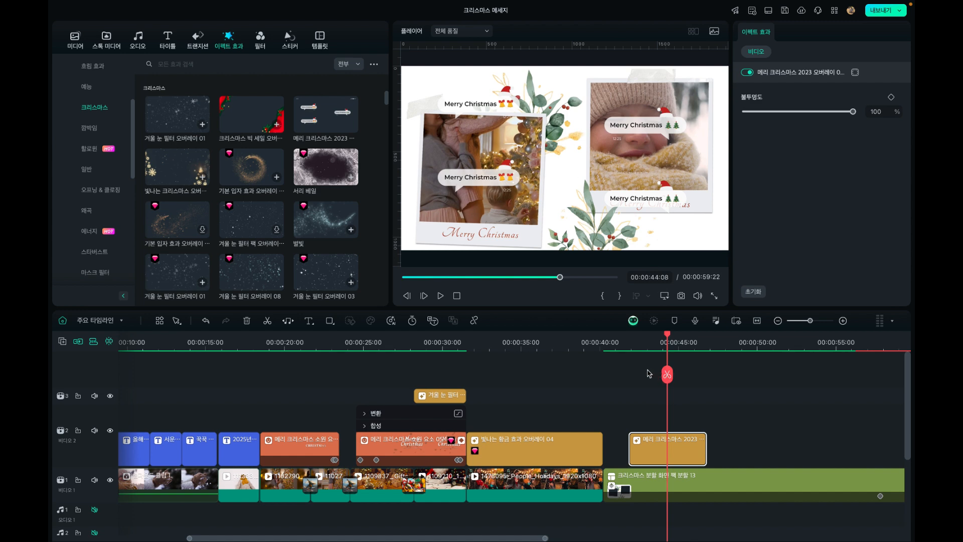
Play the split-screen section under the 메리 크리스마스 2023 overlay, clear the selection and return the playhead to 00:00:43:16
{"action": "left_click", "coordinate": [630, 346]}
{"action": "left_click", "coordinate": [438, 296]}
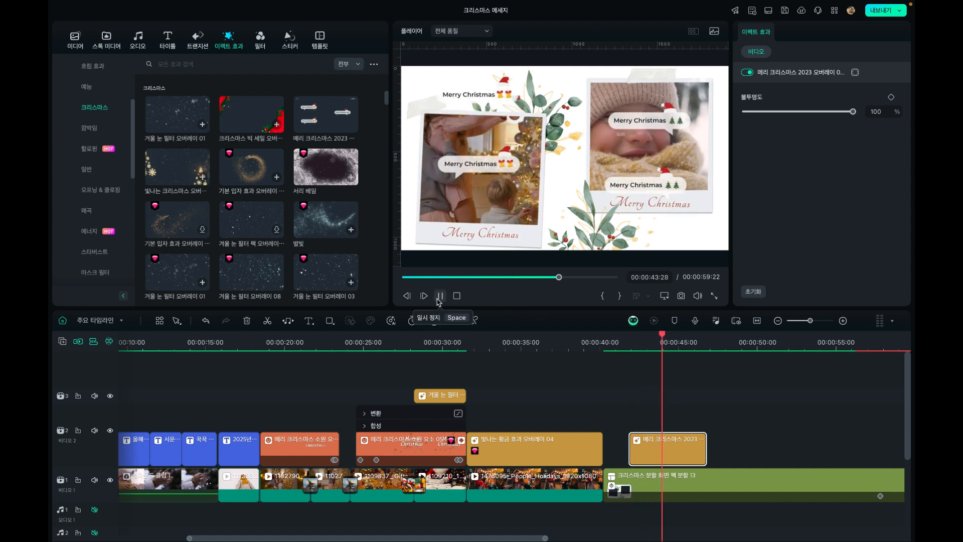
{"action": "left_click", "coordinate": [440, 296]}
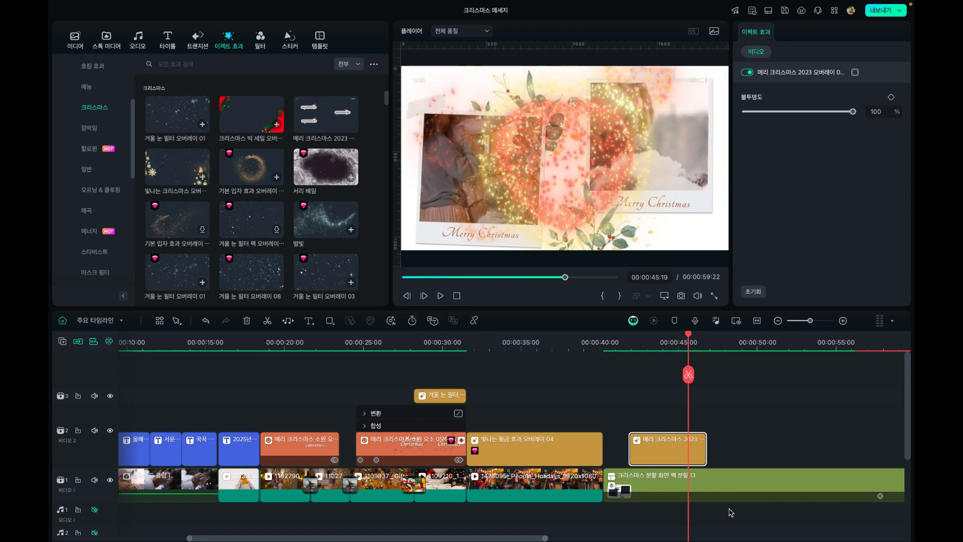
{"action": "left_click", "coordinate": [653, 425]}
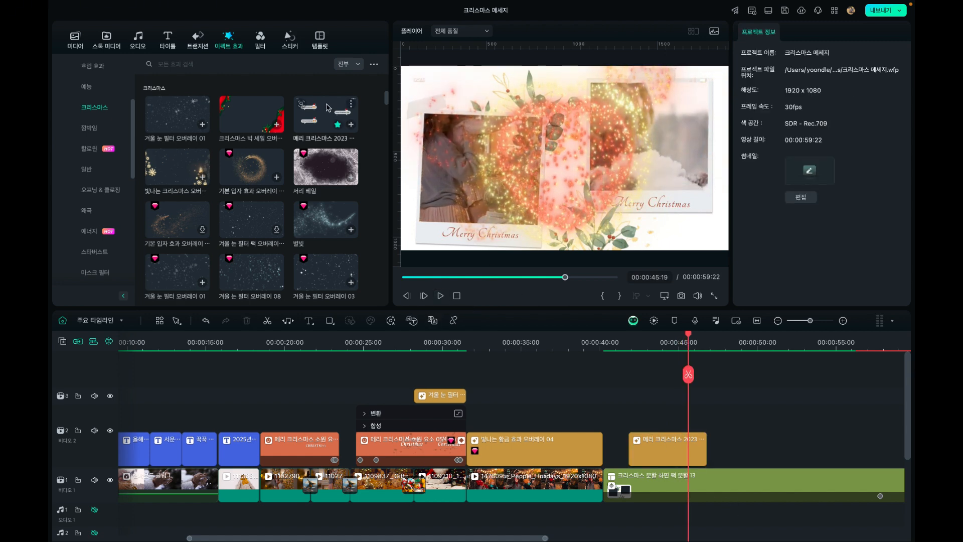
{"action": "left_click", "coordinate": [654, 335]}
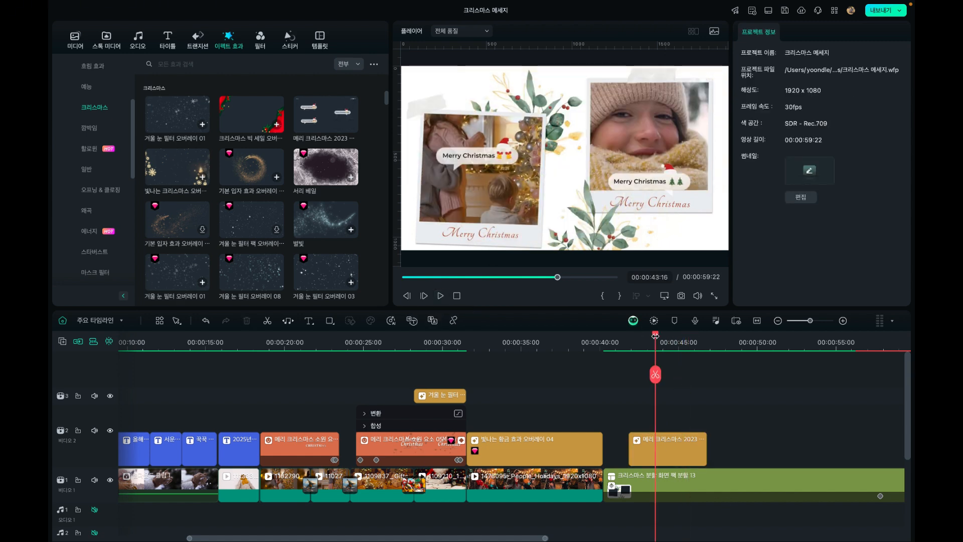
Trim the end of the 메리 크리스마스 2023 overlay above the split screen back to 00:00:44:04
{"action": "left_click_drag", "start_coordinate": [655, 339], "coordinate": [665, 340]}
{"action": "left_click_drag", "start_coordinate": [664, 338], "coordinate": [665, 338]}
{"action": "left_click", "coordinate": [671, 450]}
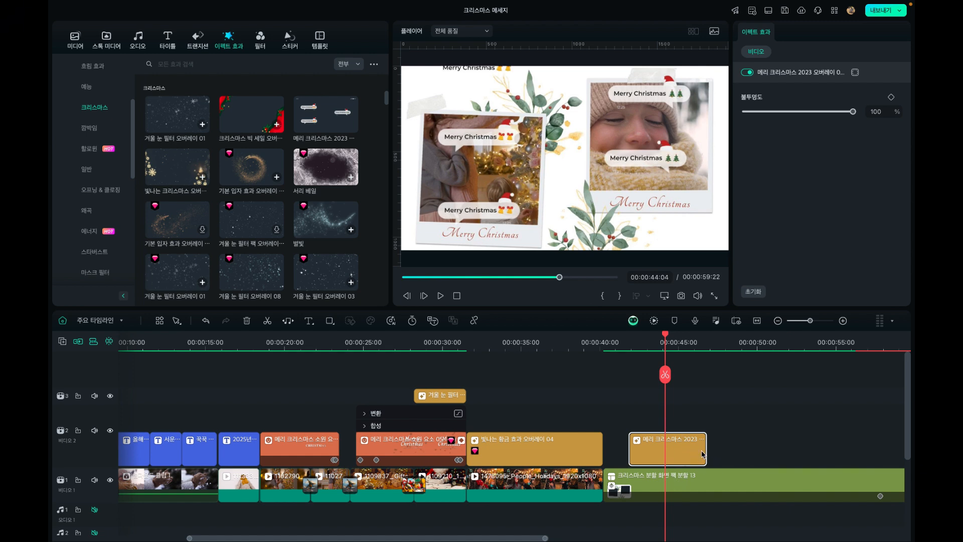
{"action": "left_click_drag", "start_coordinate": [705, 452], "coordinate": [664, 451]}
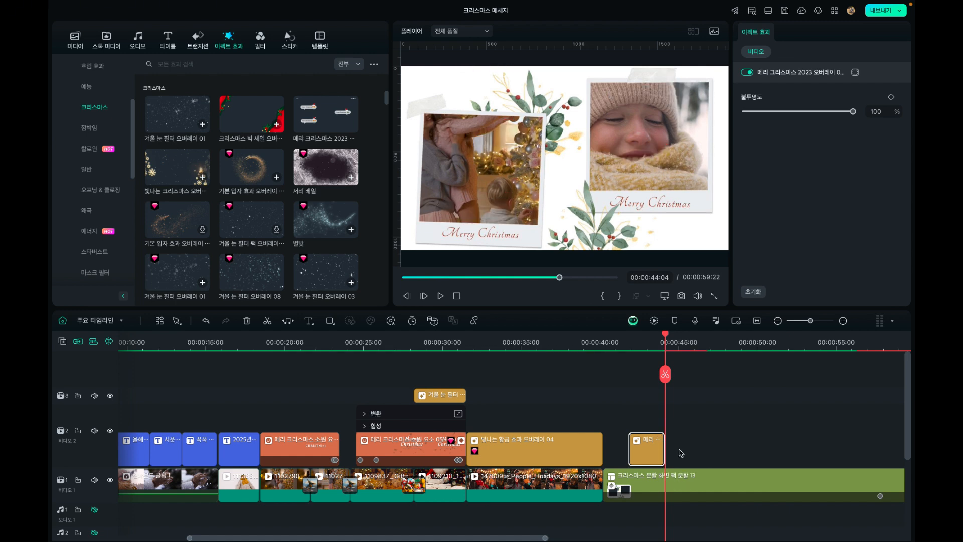
Play the split-screen section with the shortened 메리 크리스마스 2023 overlay, stopping at 00:00:44:22
{"action": "left_click", "coordinate": [634, 341]}
{"action": "key", "text": "space"}
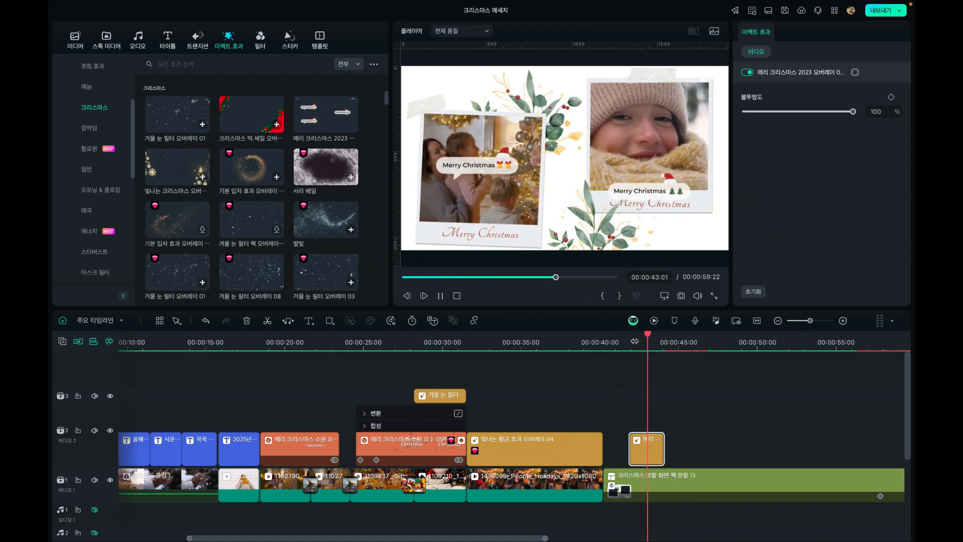
{"action": "key", "text": "space"}
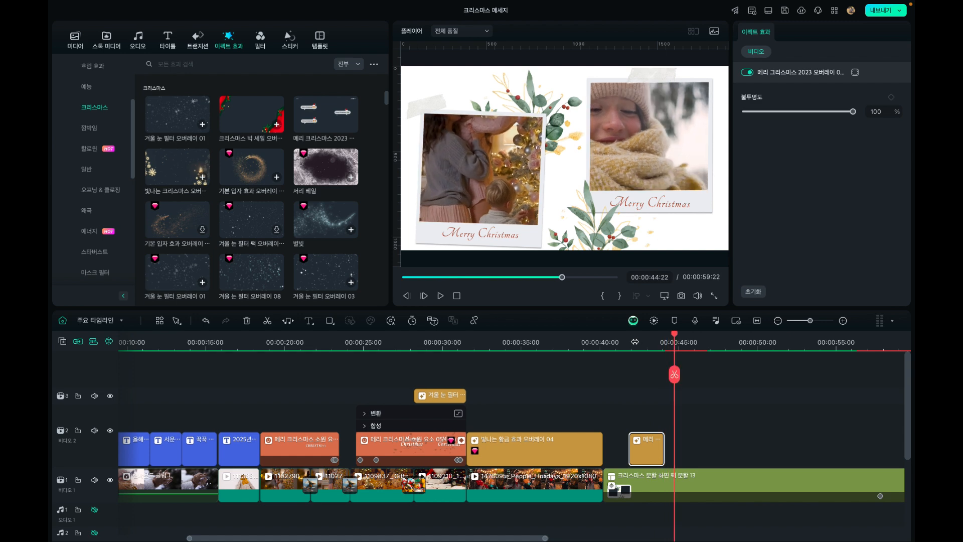
{"action": "left_click_drag", "start_coordinate": [663, 440], "coordinate": [665, 439]}
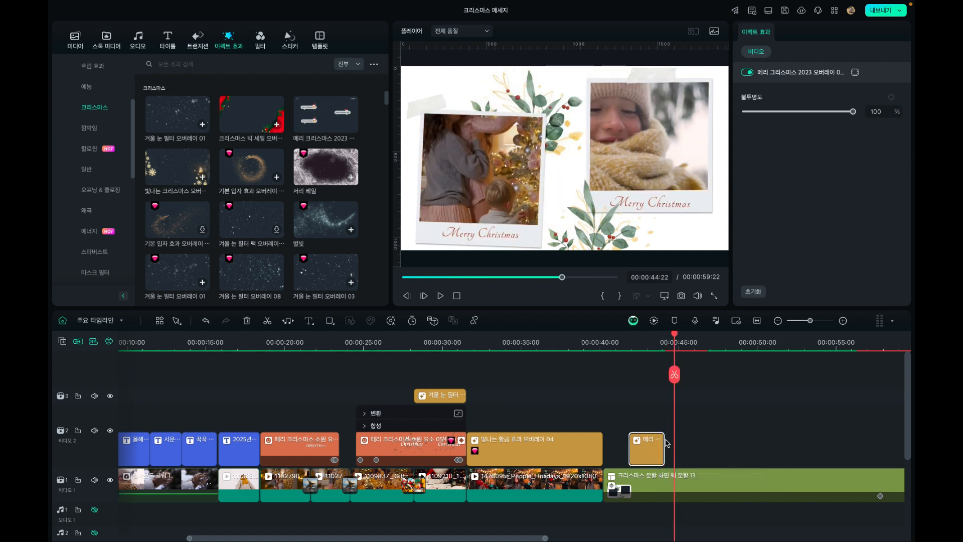
Move the playhead back over the overlay to 00:00:43:19 and return it to the project start at 00:00:00:00
{"action": "left_click", "coordinate": [657, 346]}
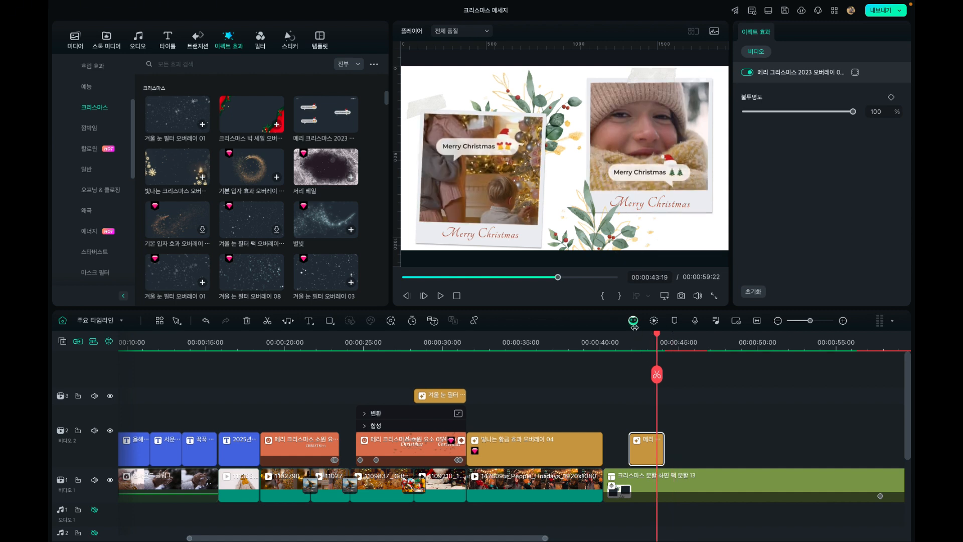
{"action": "left_click", "coordinate": [778, 321]}
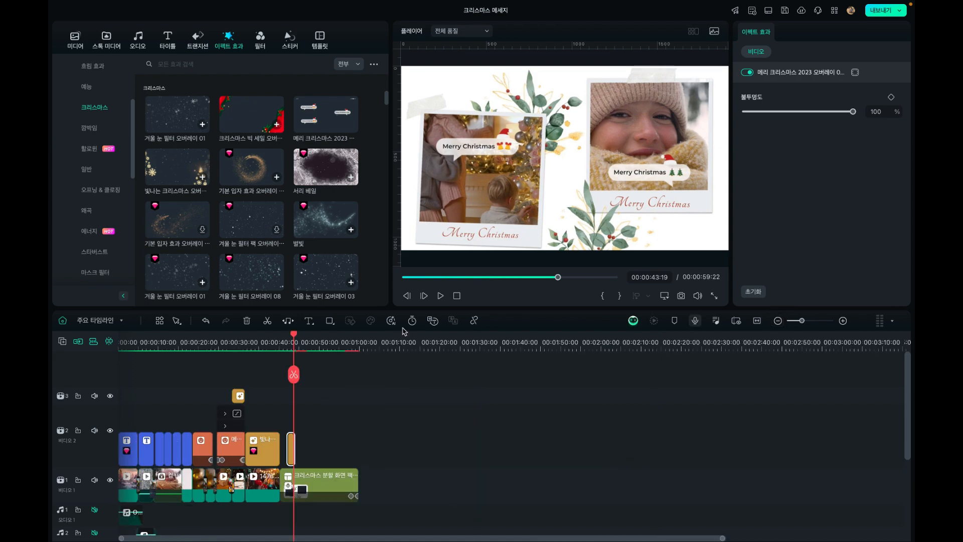
{"action": "left_click_drag", "start_coordinate": [293, 340], "coordinate": [51, 365]}
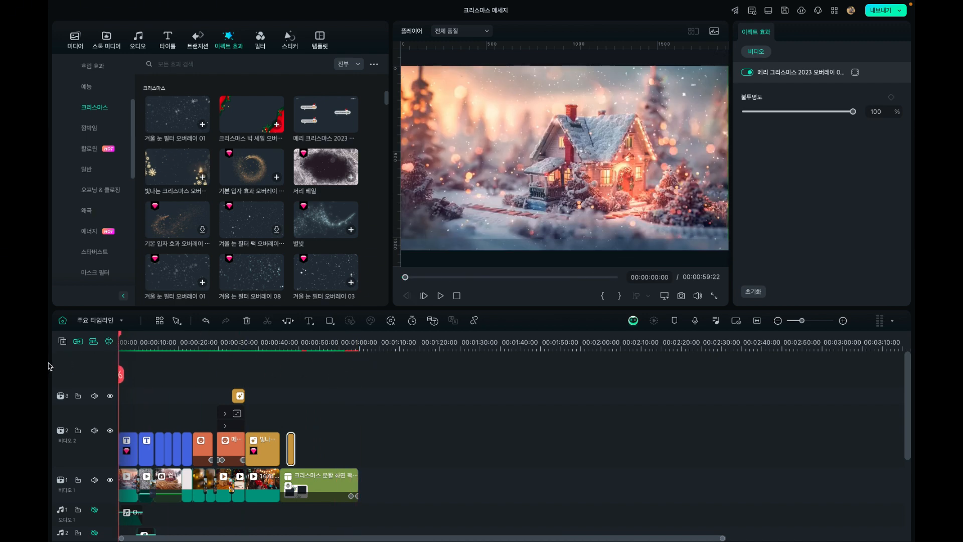
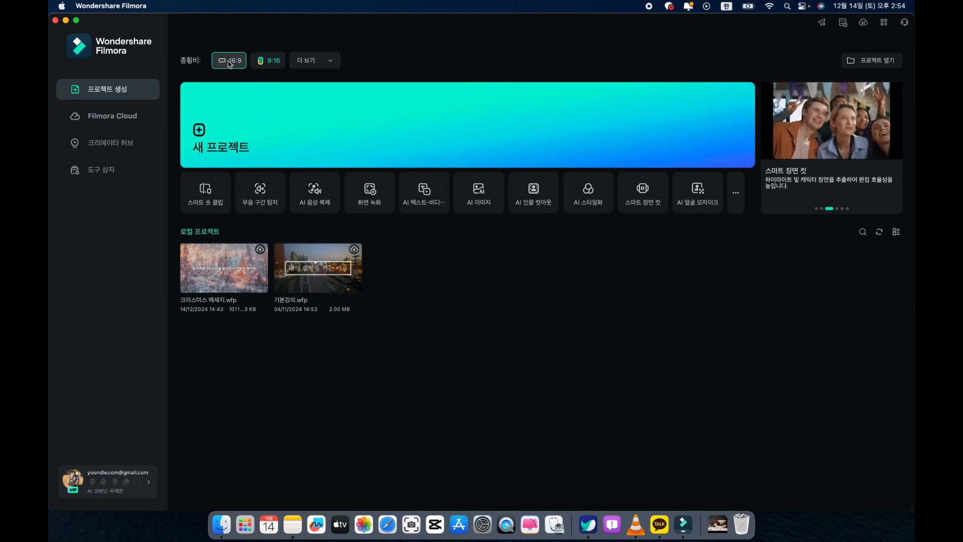
Create a new project with the 16:9 aspect ratio and expand the editor to full screen
{"action": "left_click", "coordinate": [269, 62]}
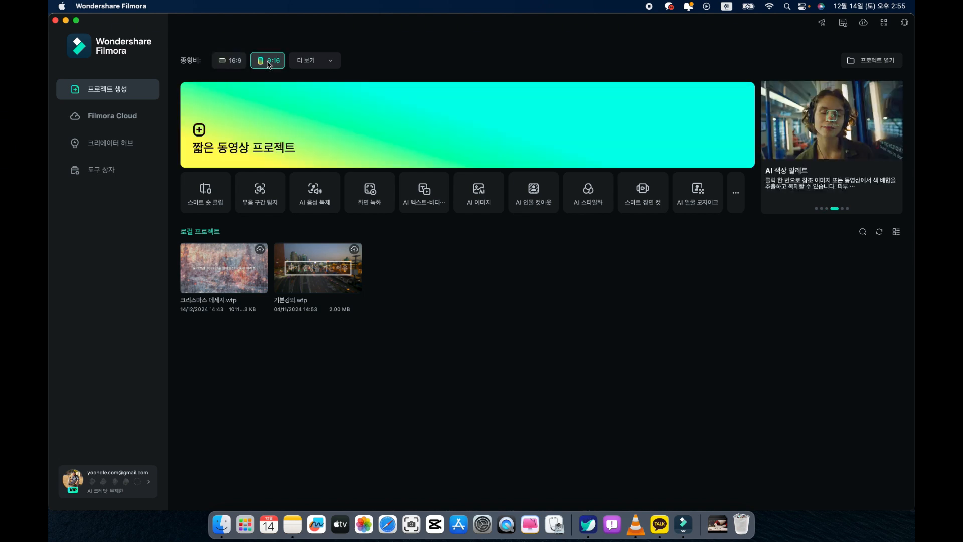
{"action": "left_click", "coordinate": [235, 64]}
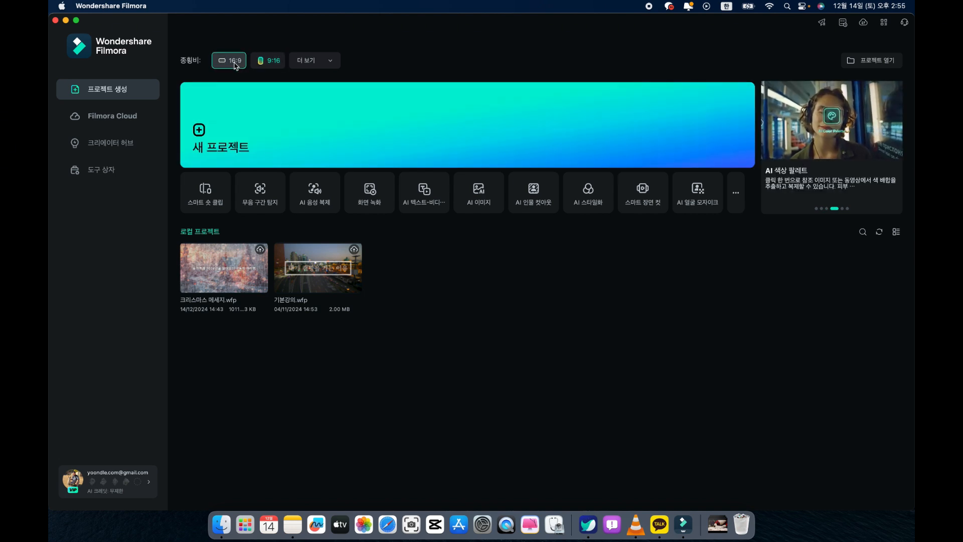
{"action": "left_click", "coordinate": [245, 126]}
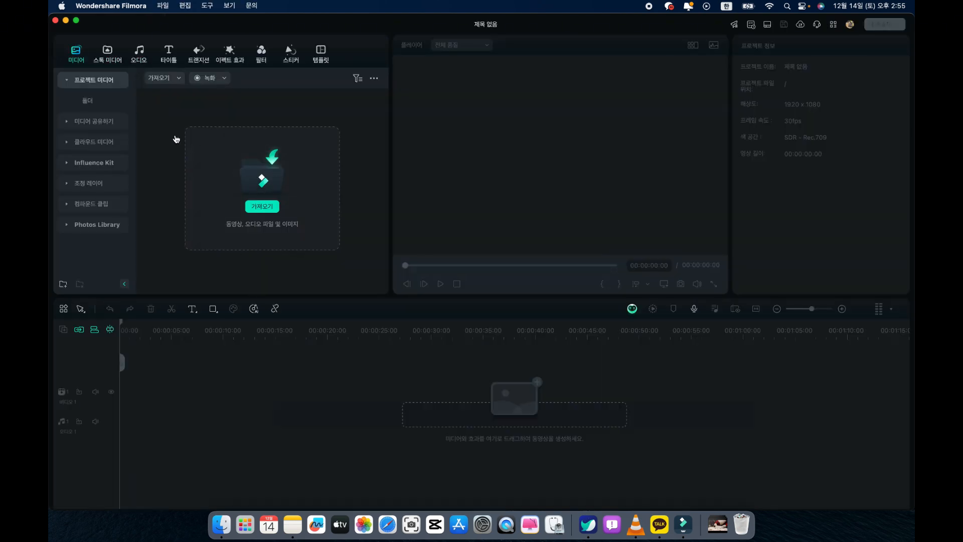
{"action": "left_click", "coordinate": [77, 21]}
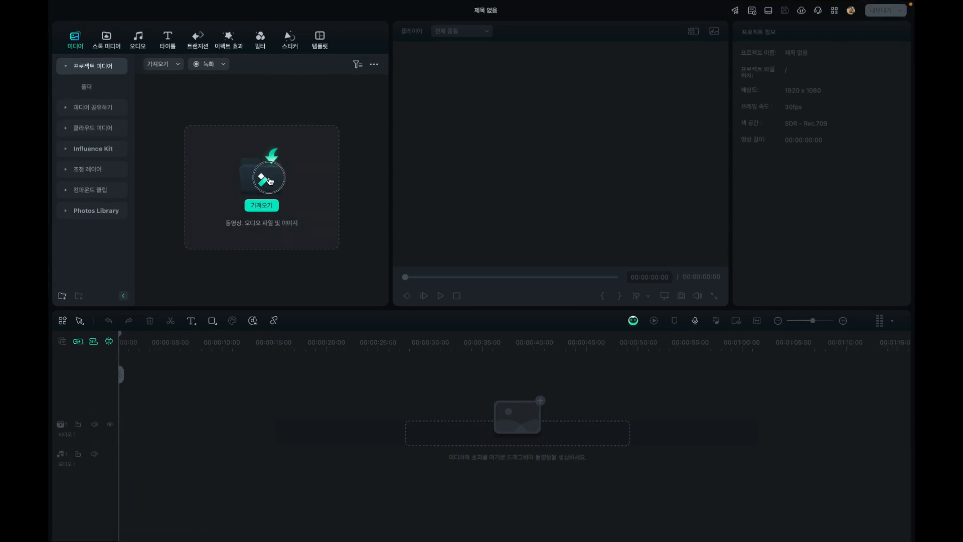
Import all ten Christmas and winter video clips from the 다운로드 folder into the project media and clear their selection
{"action": "left_click", "coordinate": [270, 181]}
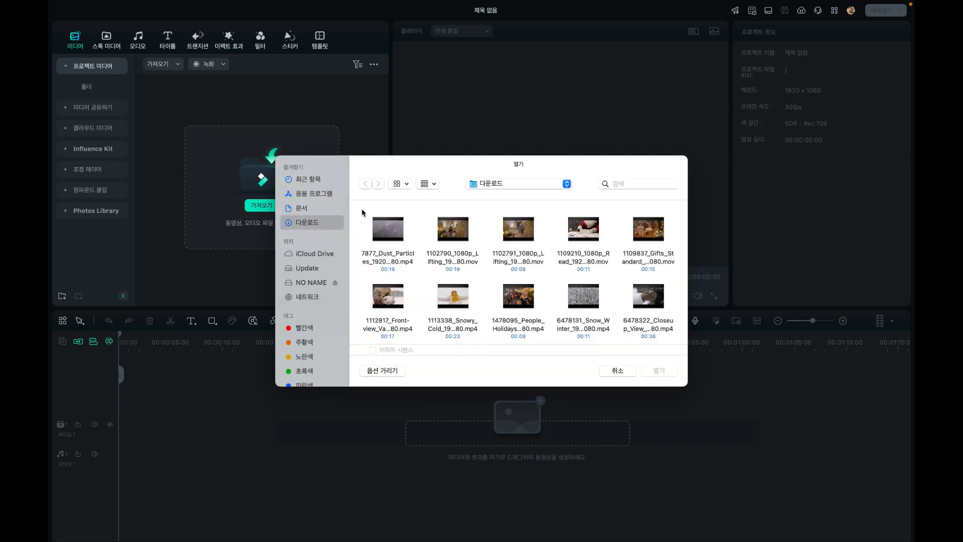
{"action": "left_click_drag", "start_coordinate": [362, 208], "coordinate": [662, 325]}
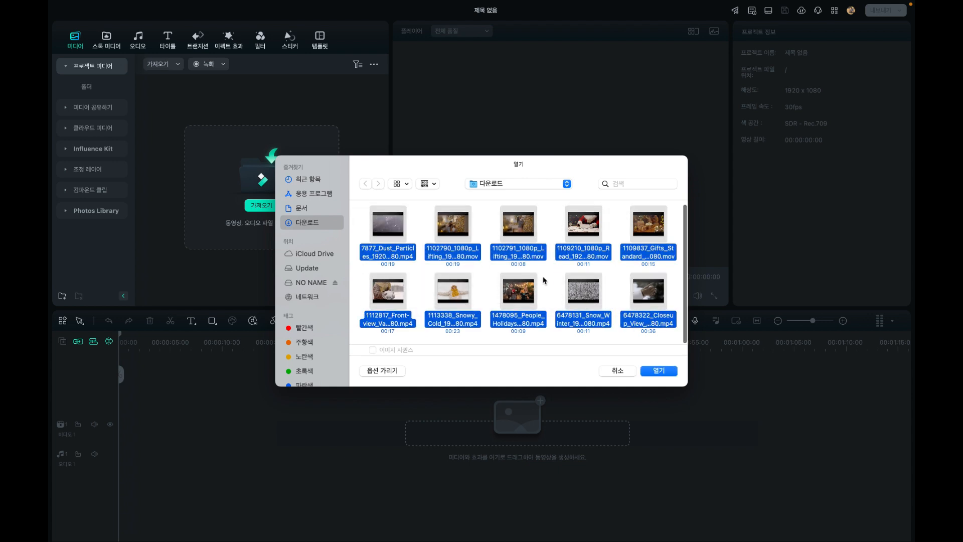
{"action": "left_click", "coordinate": [657, 371]}
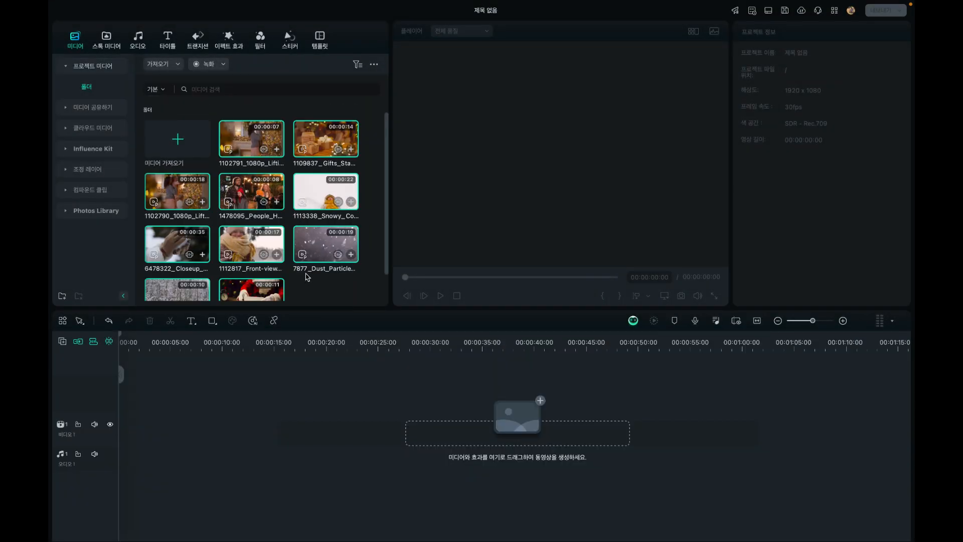
{"action": "left_click", "coordinate": [310, 285]}
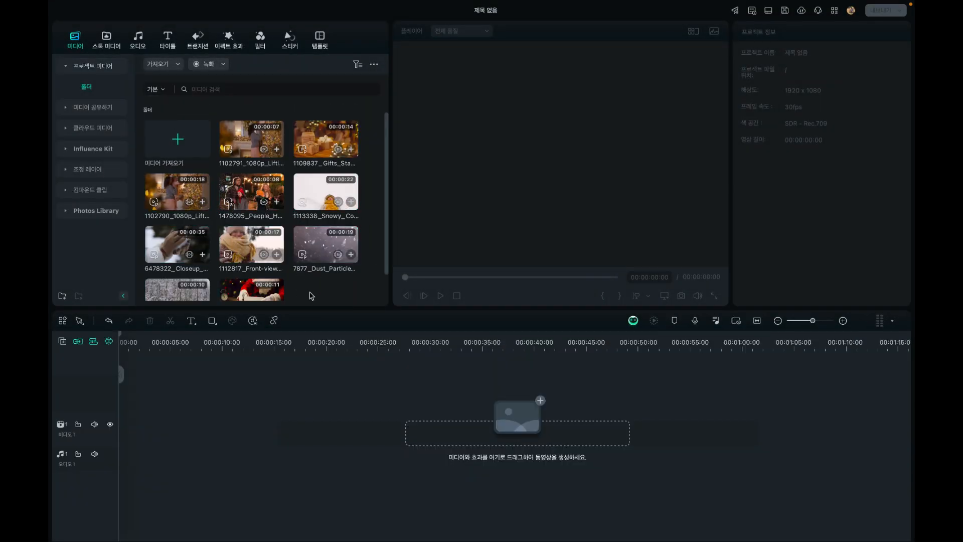
Import the video 크리스마스 메세지.mp4 from the 데스크탑 folder into the project media
{"action": "left_click", "coordinate": [174, 139]}
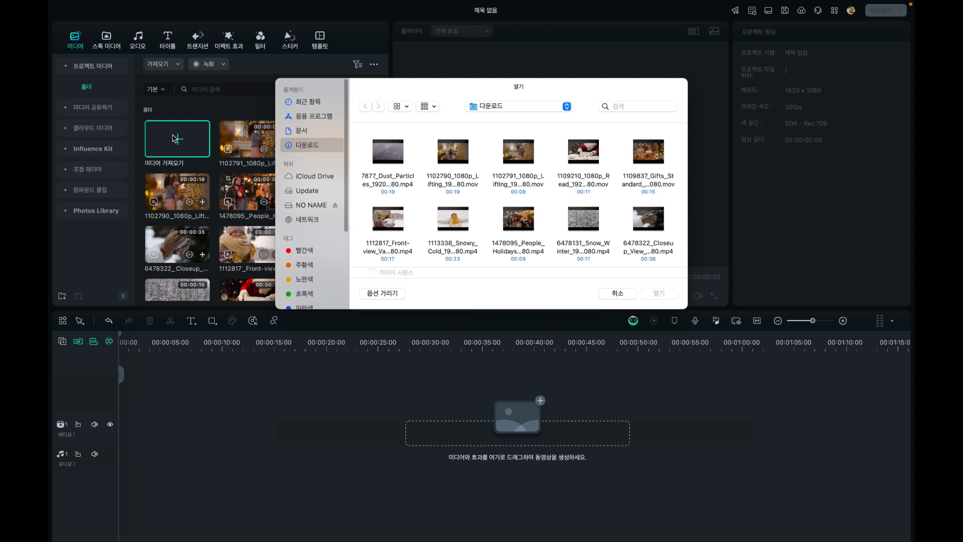
{"action": "left_click", "coordinate": [481, 106]}
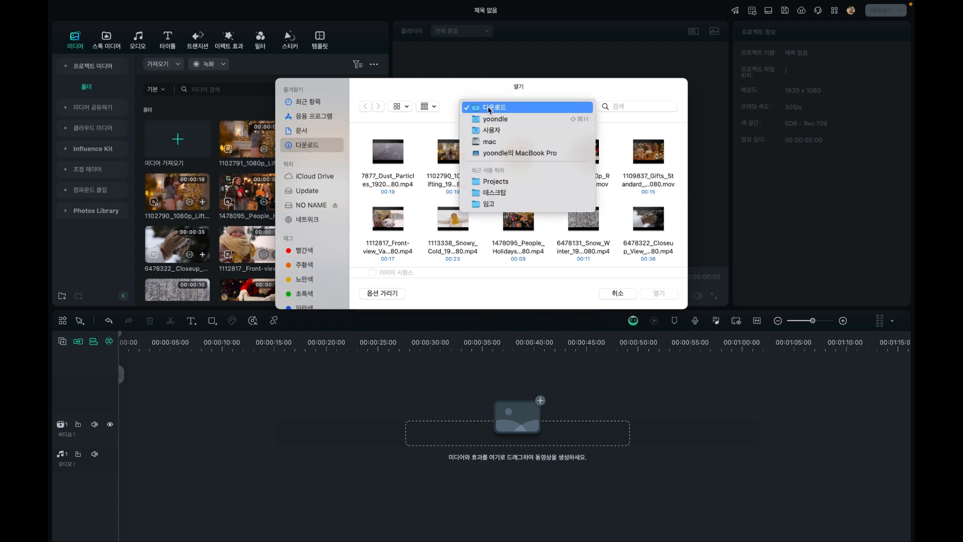
{"action": "left_click", "coordinate": [493, 193]}
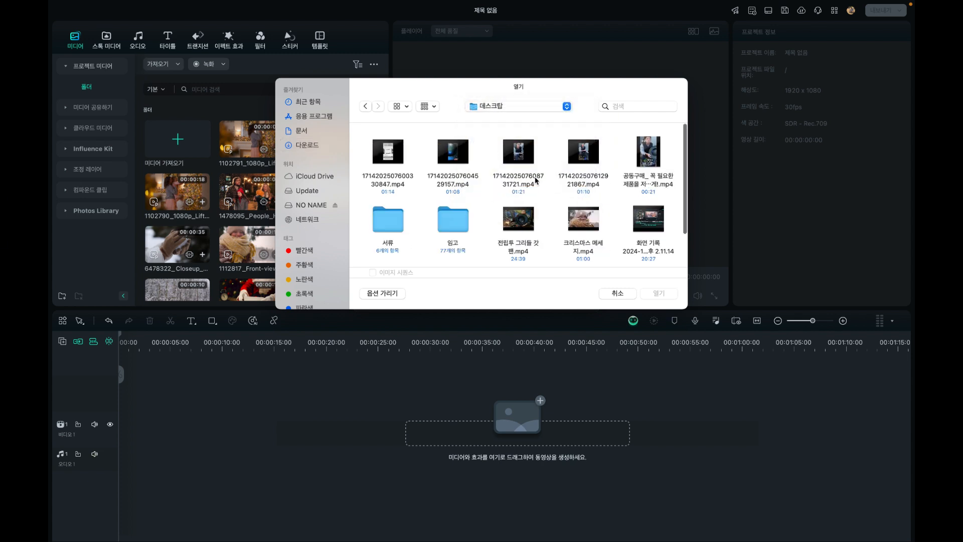
{"action": "scroll", "coordinate": [535, 181], "scroll_direction": "down", "scroll_amount": 3}
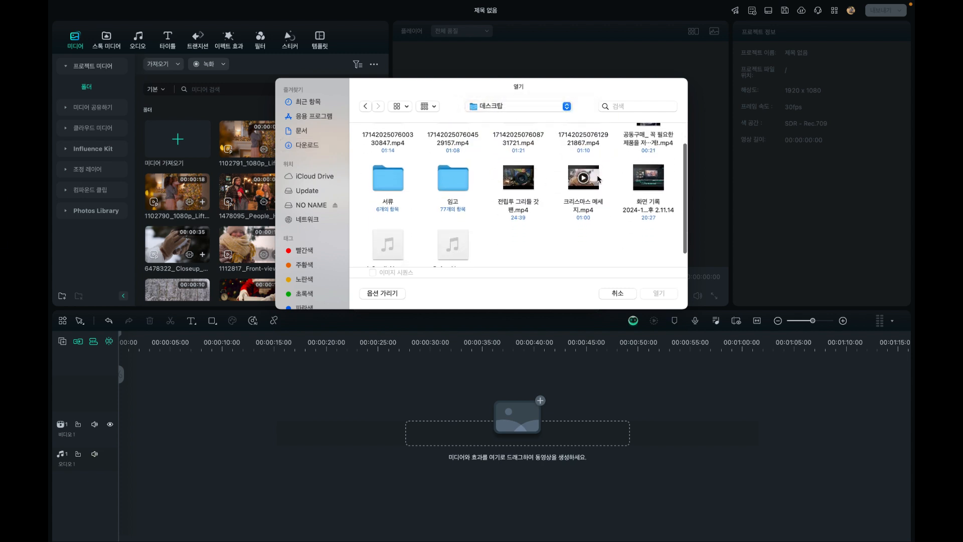
{"action": "left_click", "coordinate": [582, 179]}
{"action": "left_click", "coordinate": [657, 293]}
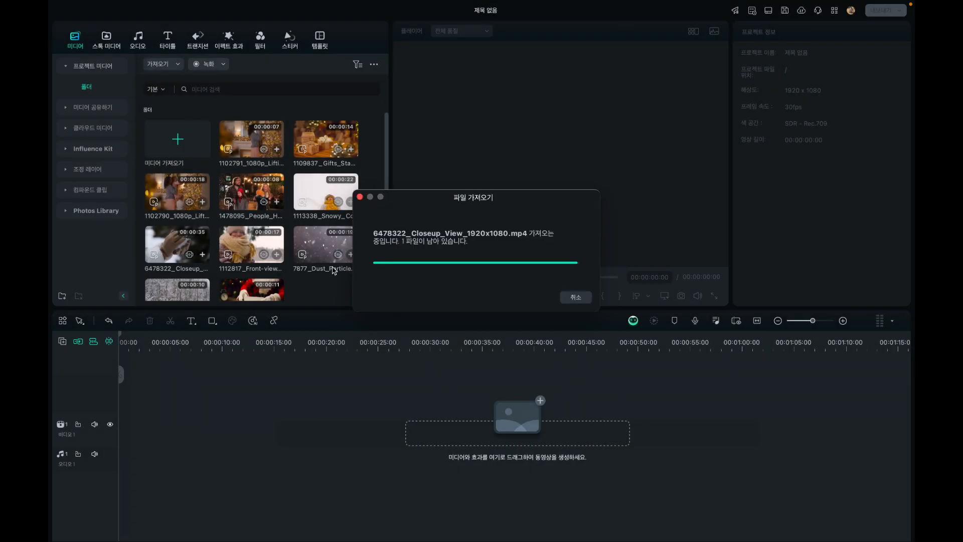
{"action": "scroll", "coordinate": [315, 293], "scroll_direction": "down", "scroll_amount": 2}
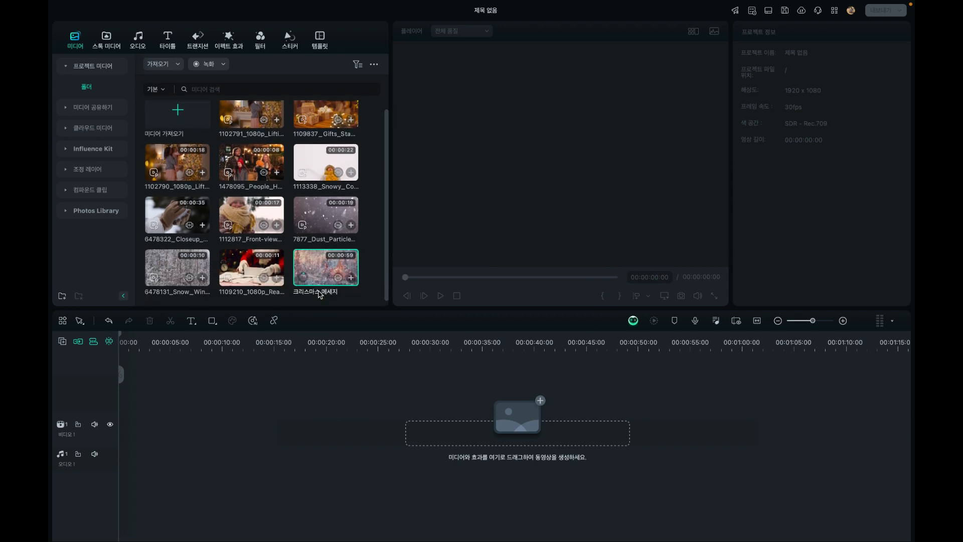
{"action": "left_click_drag", "start_coordinate": [321, 269], "coordinate": [141, 449]}
{"action": "left_click", "coordinate": [126, 342]}
{"action": "left_click_drag", "start_coordinate": [127, 333], "coordinate": [49, 411]}
{"action": "key", "text": "Delete"}
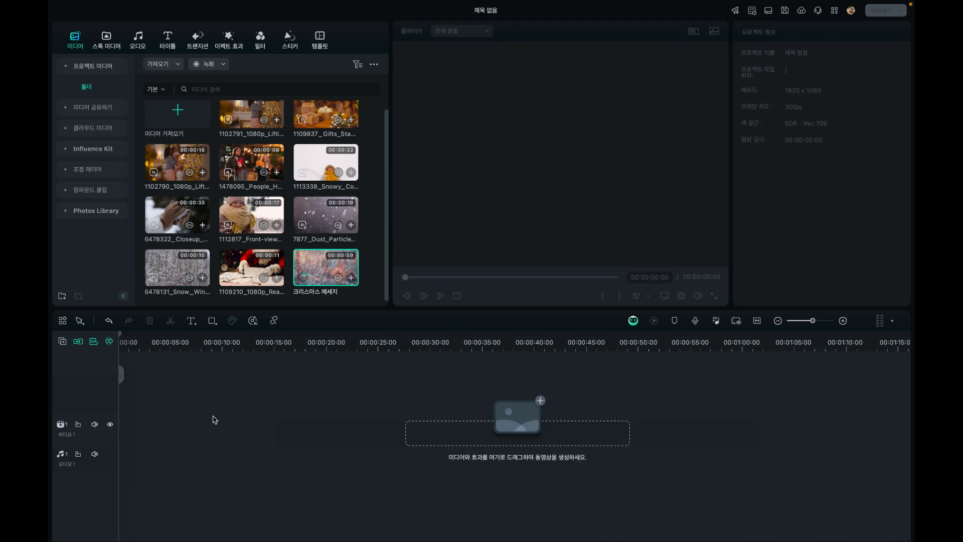
Preview the opening of the imported 크리스마스 메세지 clip, pausing at 00:00:02:05
{"action": "double_click", "coordinate": [334, 264]}
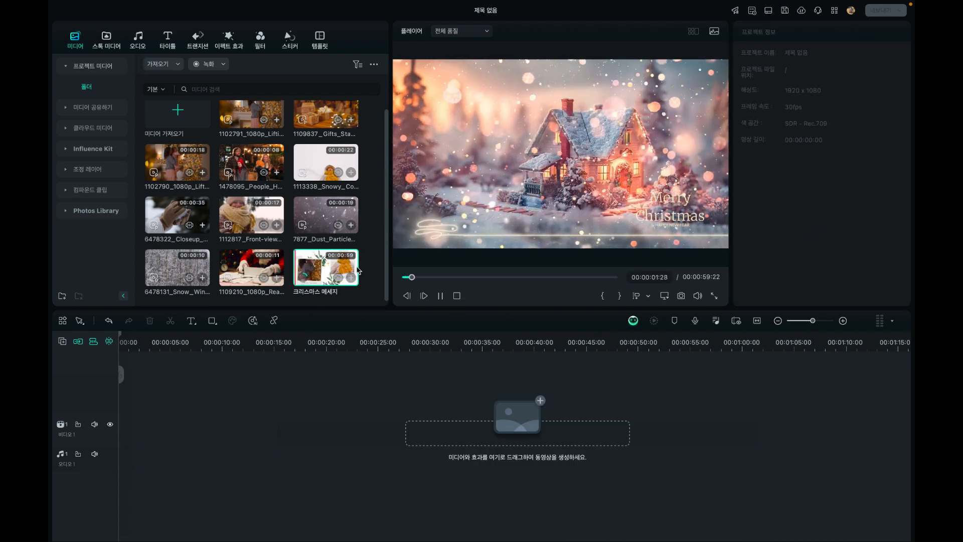
{"action": "key", "text": "space"}
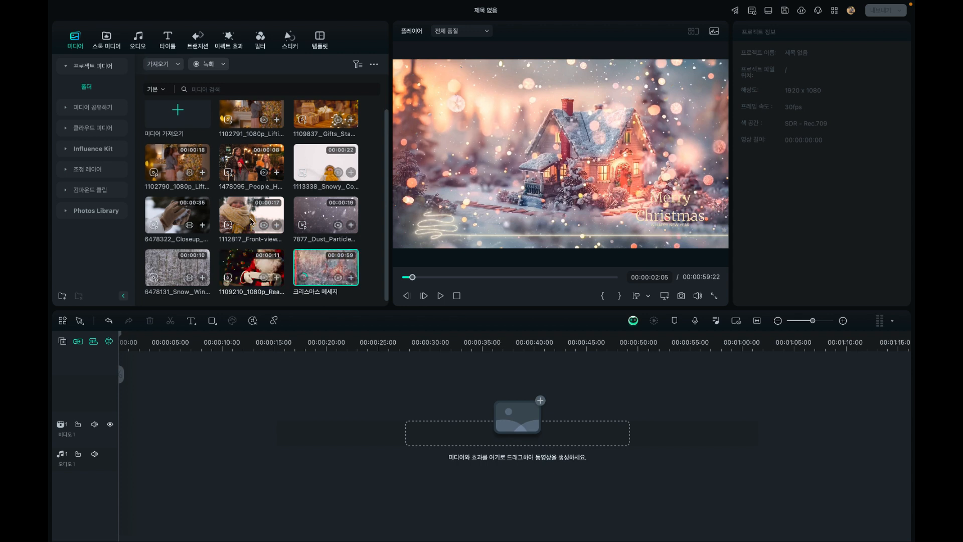
{"action": "scroll", "coordinate": [246, 206], "scroll_direction": "up", "scroll_amount": 1}
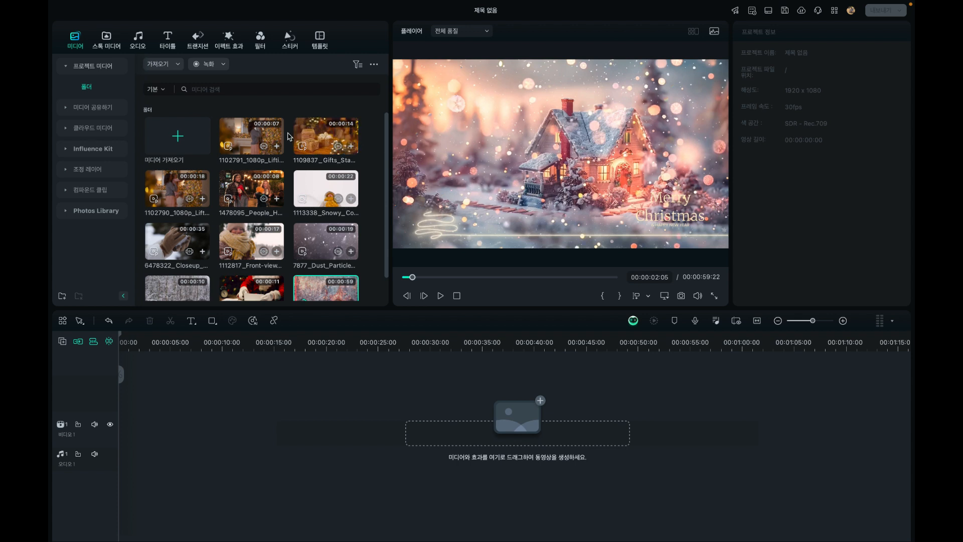
Place the 6478131_Snow_Winter clip at the start of the first video track, matching it to the 1920 x 1080 30fps edit settings
{"action": "scroll", "coordinate": [260, 133], "scroll_direction": "down", "scroll_amount": 1}
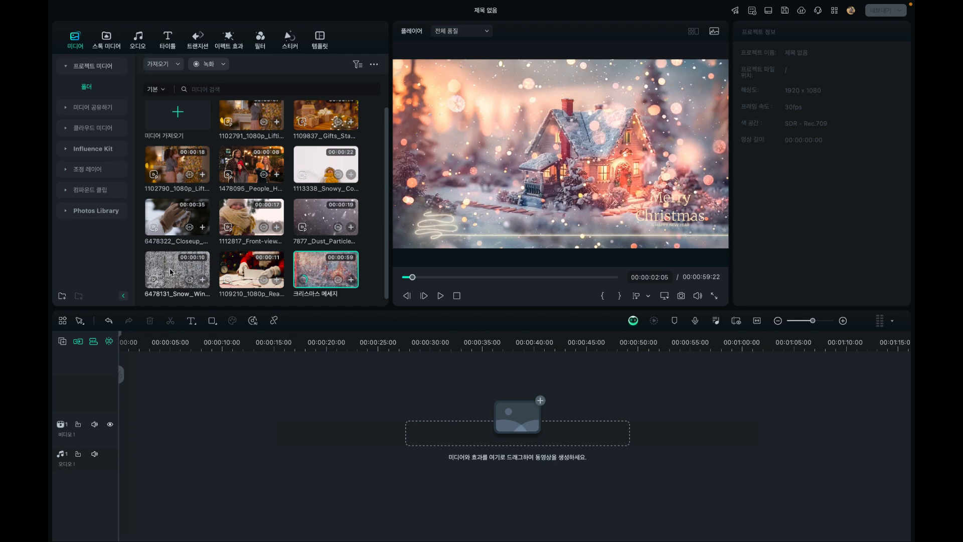
{"action": "left_click_drag", "start_coordinate": [170, 272], "coordinate": [125, 423]}
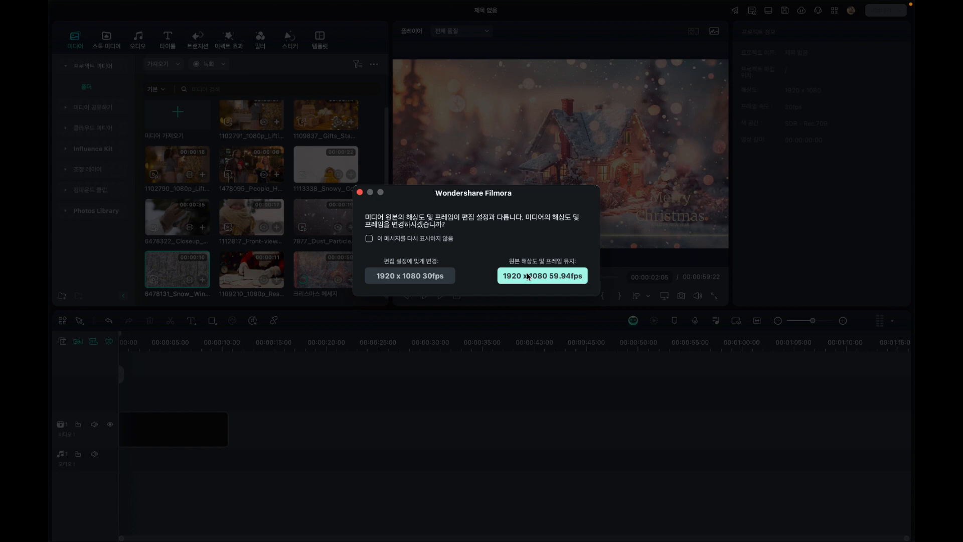
{"action": "left_click", "coordinate": [561, 278]}
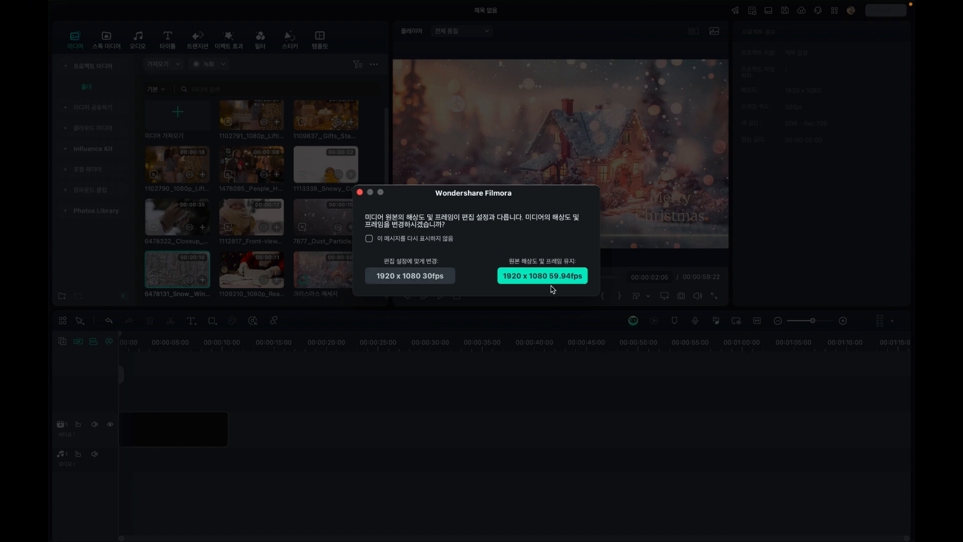
{"action": "left_click", "coordinate": [429, 279]}
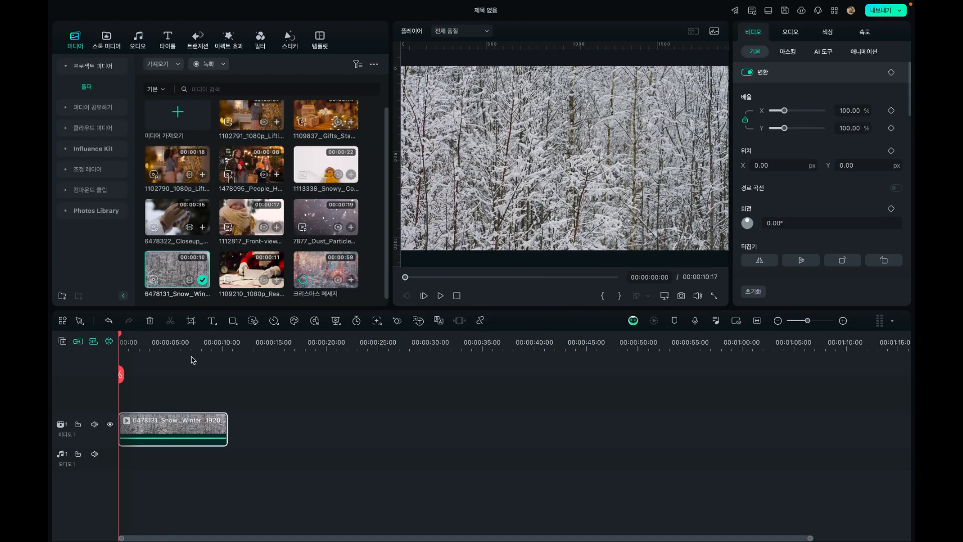
Scrub through the snowy forest clip on the timeline from its start to 00:00:05:21
{"action": "left_click", "coordinate": [133, 343]}
{"action": "left_click", "coordinate": [121, 340]}
{"action": "left_click_drag", "start_coordinate": [120, 341], "coordinate": [179, 343]}
Examine the frame rate and resolution options in the project settings and leave them without applying changes
{"action": "mouse_move", "coordinate": [174, 4]}
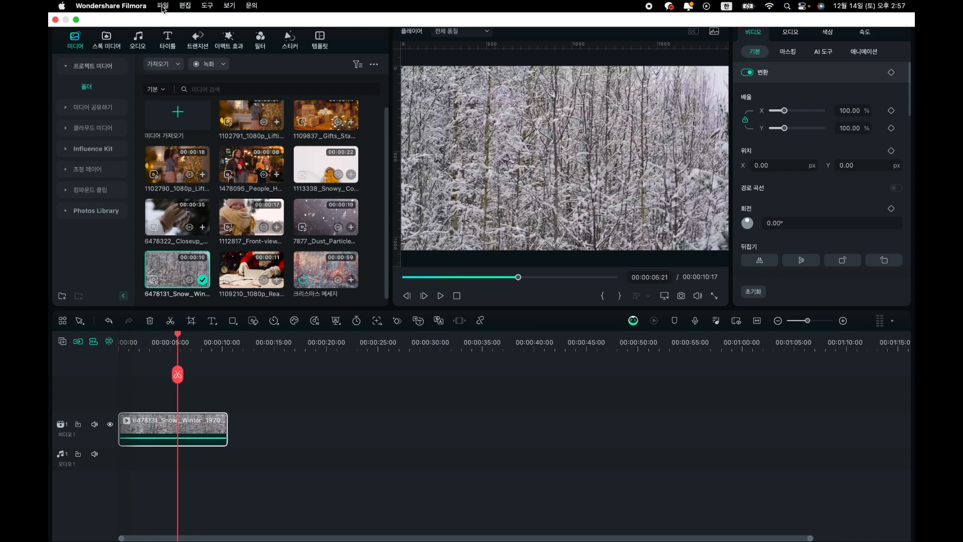
{"action": "left_click", "coordinate": [163, 6]}
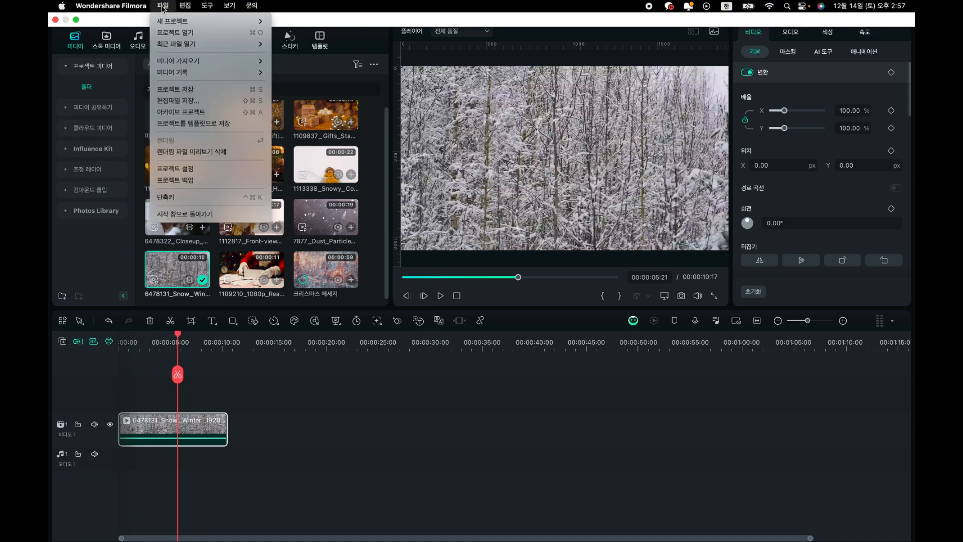
{"action": "left_click", "coordinate": [187, 169]}
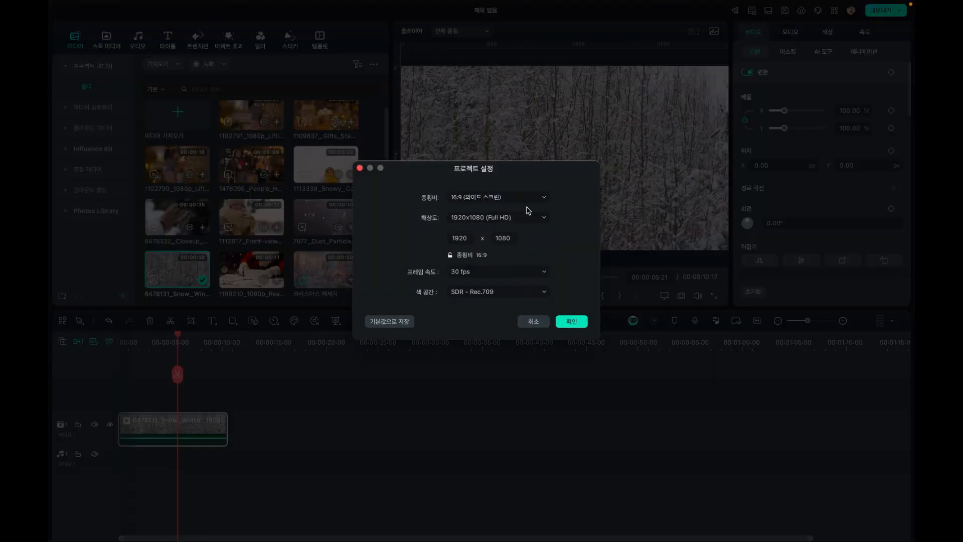
{"action": "left_click", "coordinate": [486, 274]}
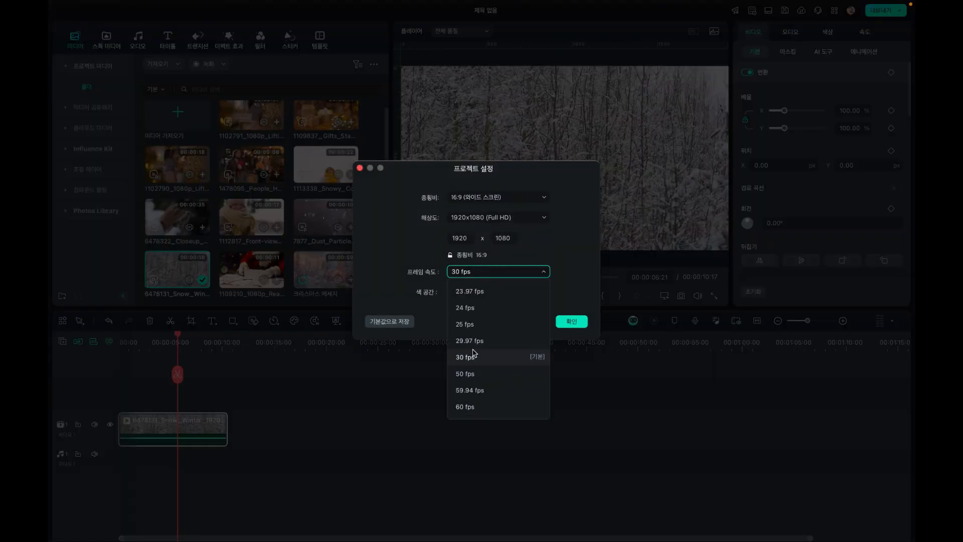
{"action": "left_click", "coordinate": [580, 249]}
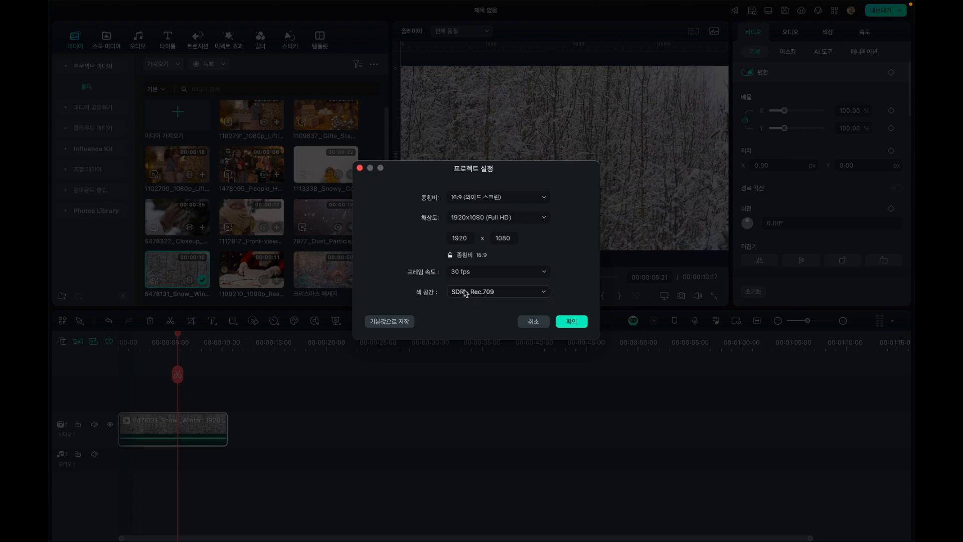
{"action": "left_click", "coordinate": [503, 222]}
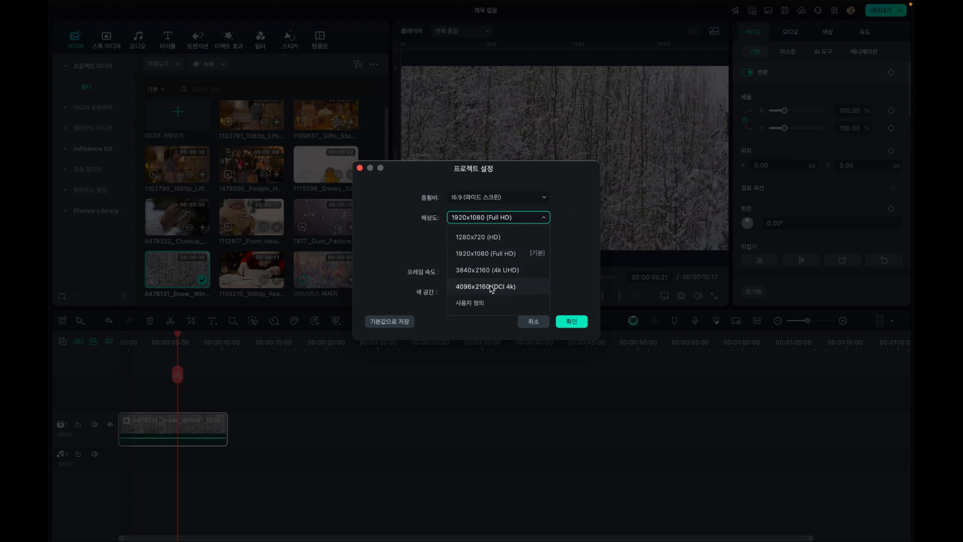
{"action": "left_click", "coordinate": [568, 210]}
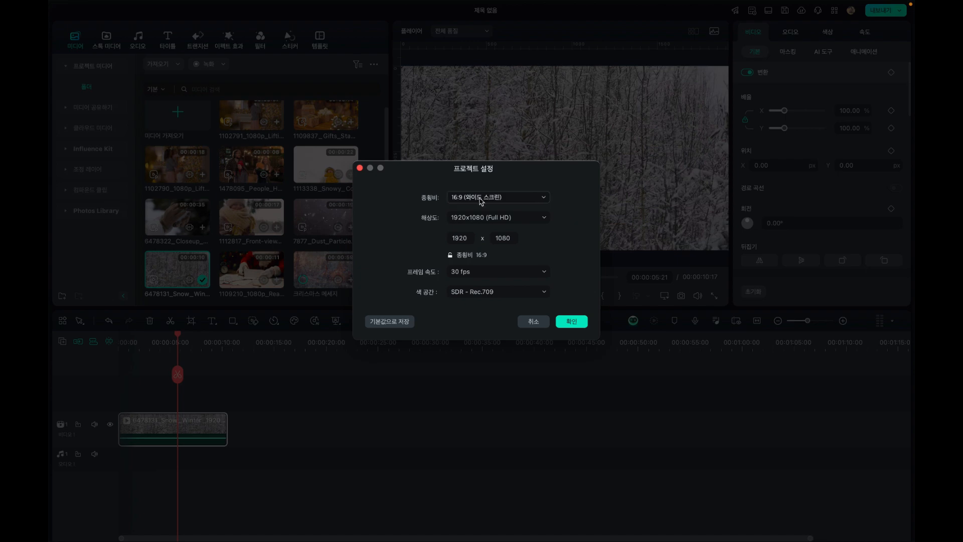
{"action": "left_click", "coordinate": [533, 322]}
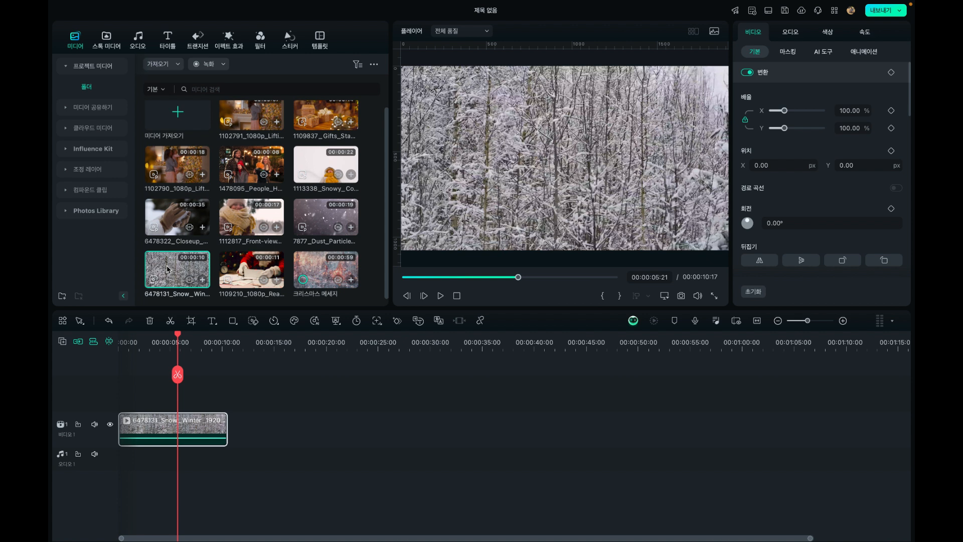
Check the resolution and frame rate in the properties of the 6478131_Snow_Winter media file
{"action": "right_click", "coordinate": [167, 269]}
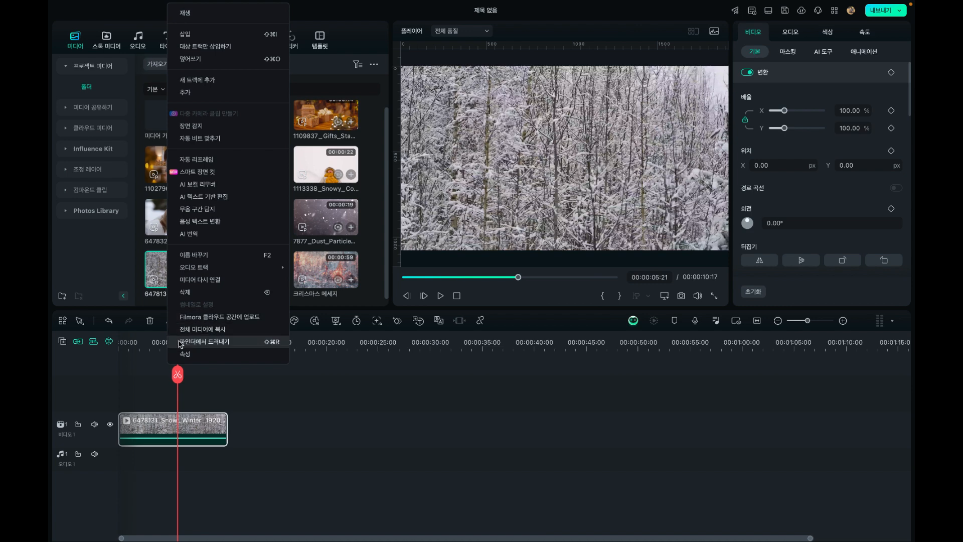
{"action": "left_click", "coordinate": [186, 355]}
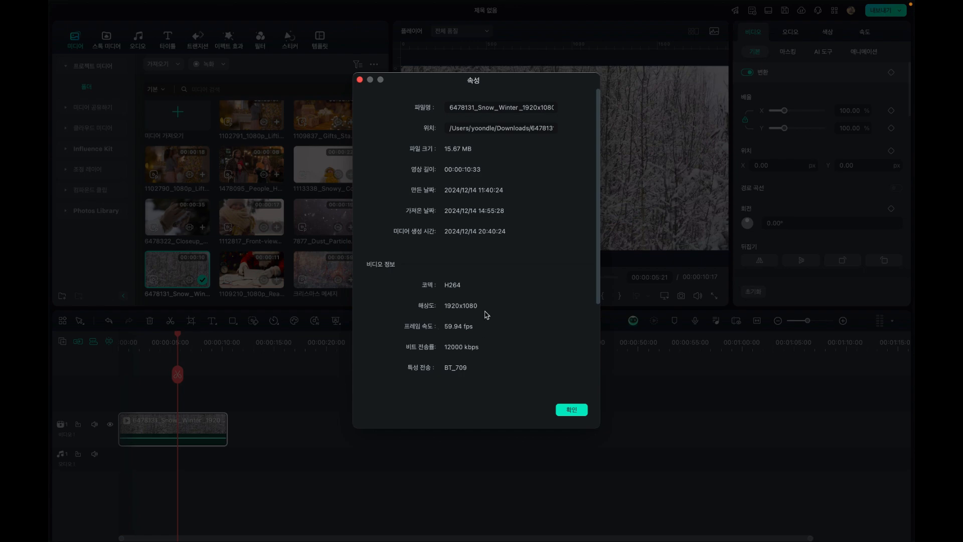
{"action": "left_click", "coordinate": [360, 80]}
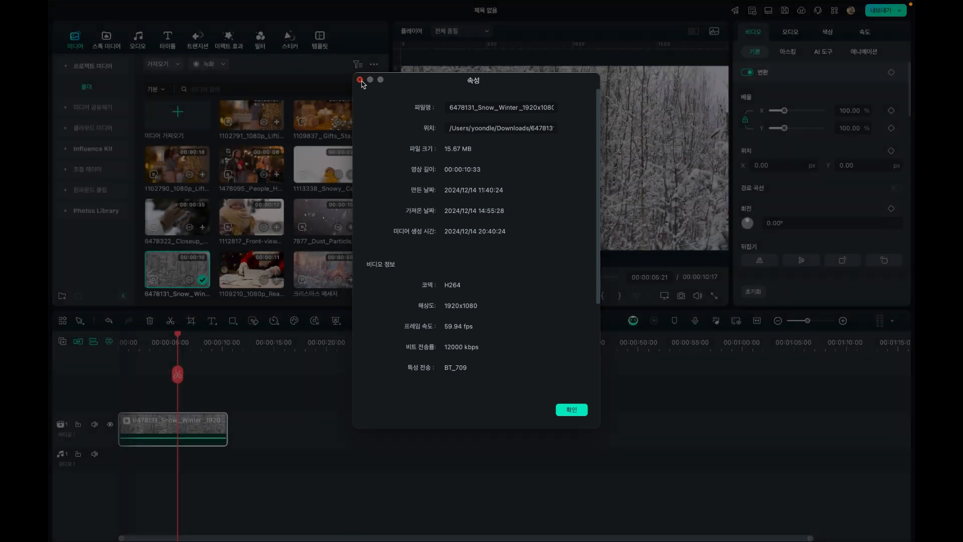
Move the playhead to the end of the snowy forest clip at 00:00:10:17
{"action": "left_click", "coordinate": [214, 342]}
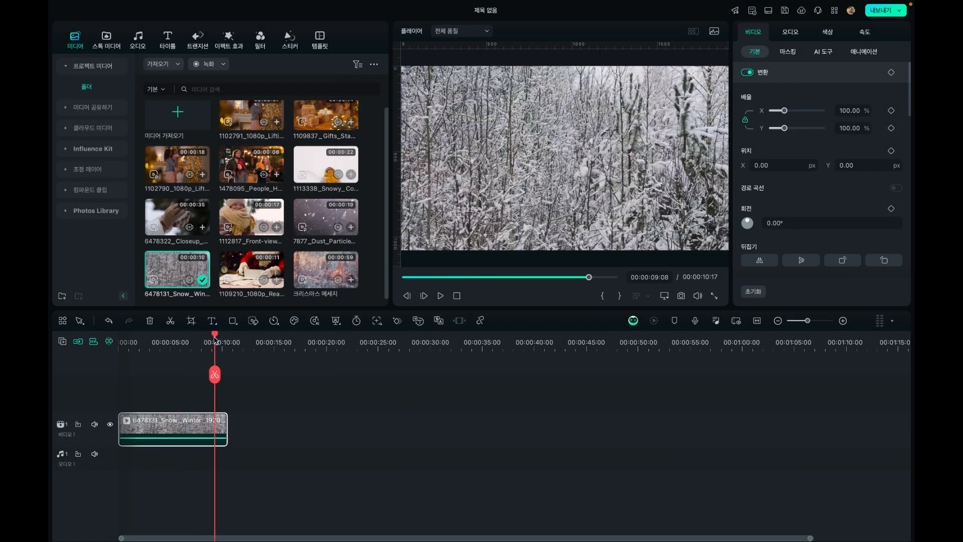
{"action": "left_click_drag", "start_coordinate": [214, 340], "coordinate": [226, 341]}
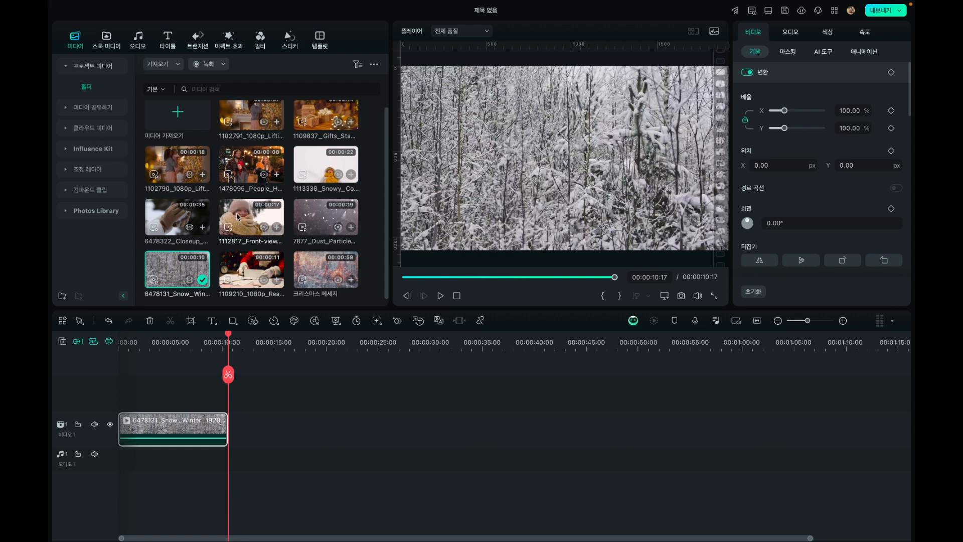
Add the 1112817_Front-view clip directly after the snowy forest clip, converted to 1920 x 1080 30fps, and scrub through it to 00:00:24:06
{"action": "left_click_drag", "start_coordinate": [235, 217], "coordinate": [243, 421]}
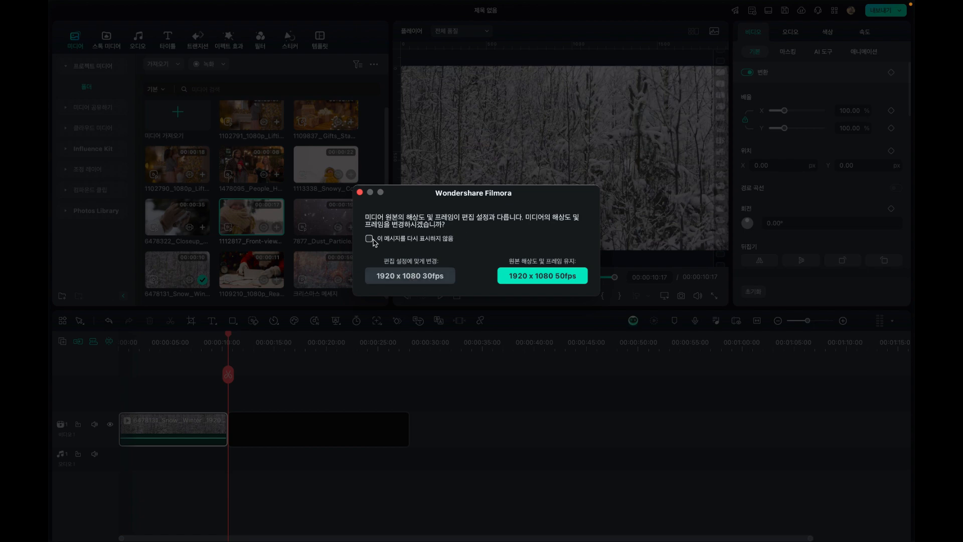
{"action": "left_click", "coordinate": [400, 277]}
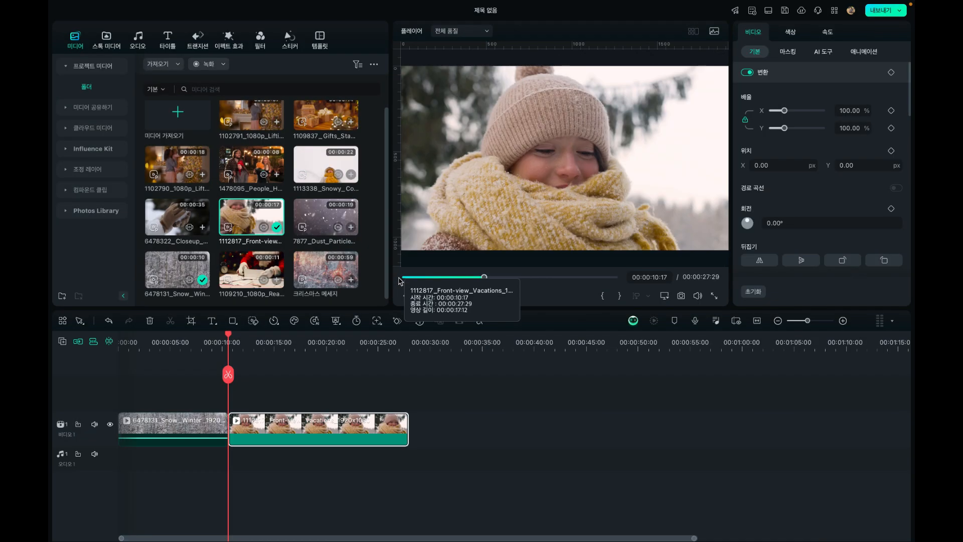
{"action": "left_click", "coordinate": [228, 335]}
{"action": "left_click_drag", "start_coordinate": [235, 339], "coordinate": [270, 341]}
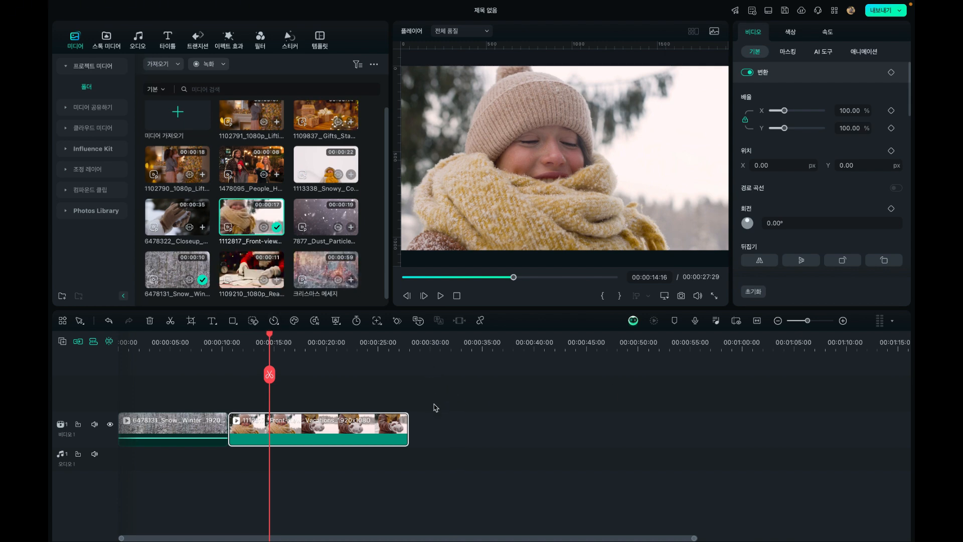
{"action": "left_click_drag", "start_coordinate": [272, 343], "coordinate": [370, 375]}
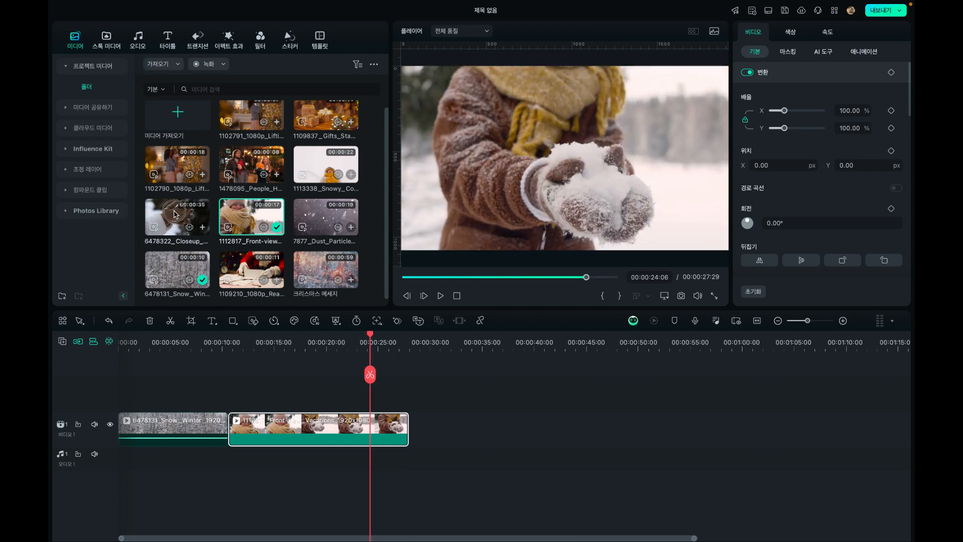
Append the 6478322_Closeup snowball clip to the end of the video track and scrub through it to its end
{"action": "left_click_drag", "start_coordinate": [174, 214], "coordinate": [429, 424]}
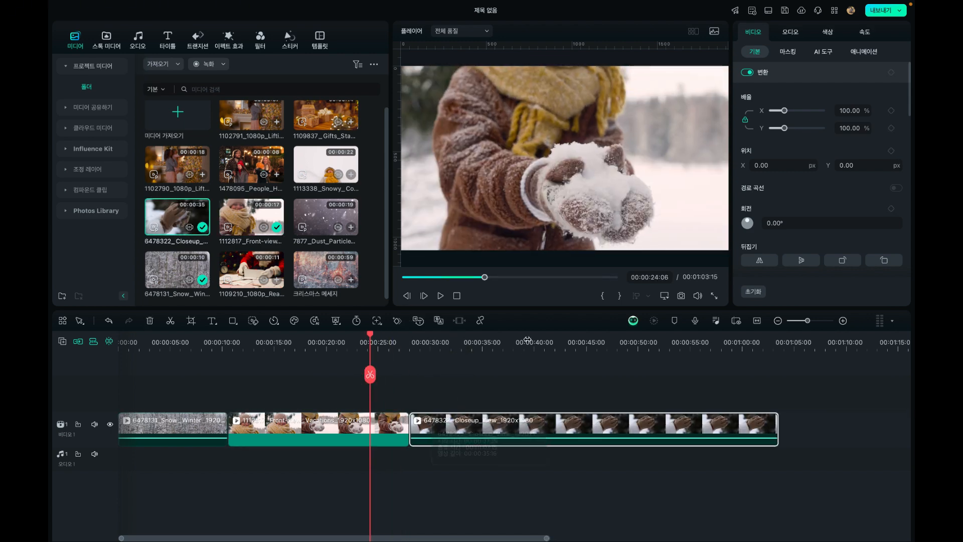
{"action": "left_click", "coordinate": [458, 341]}
{"action": "left_click_drag", "start_coordinate": [458, 338], "coordinate": [779, 357]}
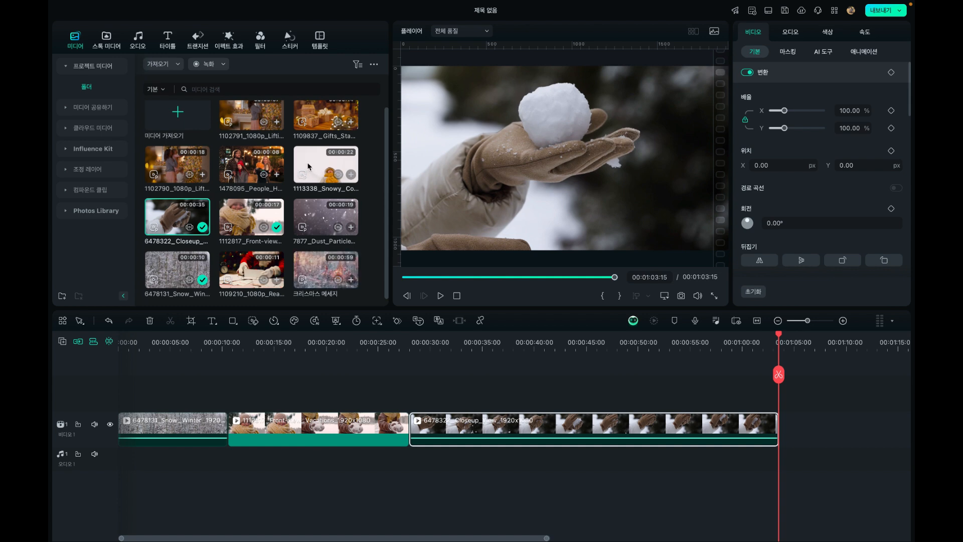
Append the 1113338_Snowy clip after the snowball clip and scrub through the sequence to its end
{"action": "left_click_drag", "start_coordinate": [310, 167], "coordinate": [802, 422]}
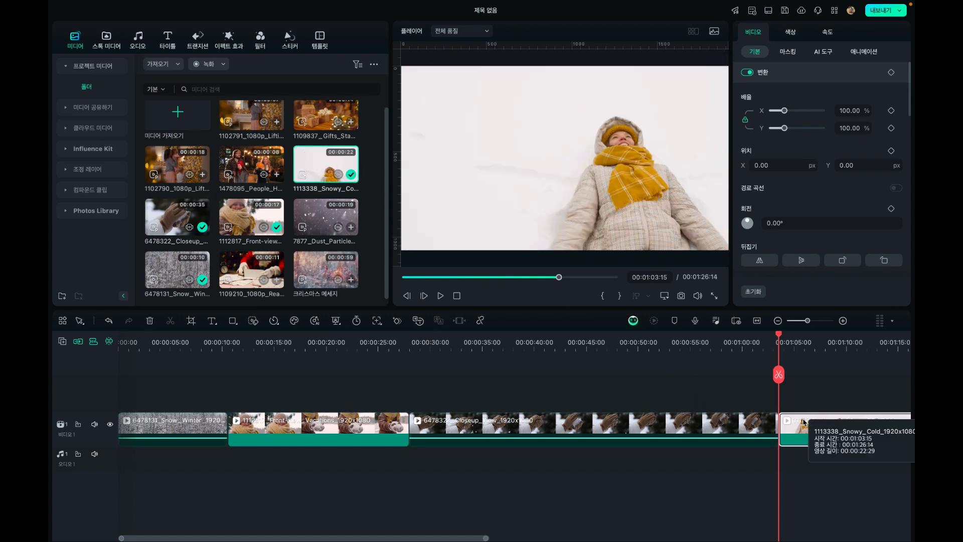
{"action": "left_click", "coordinate": [779, 321]}
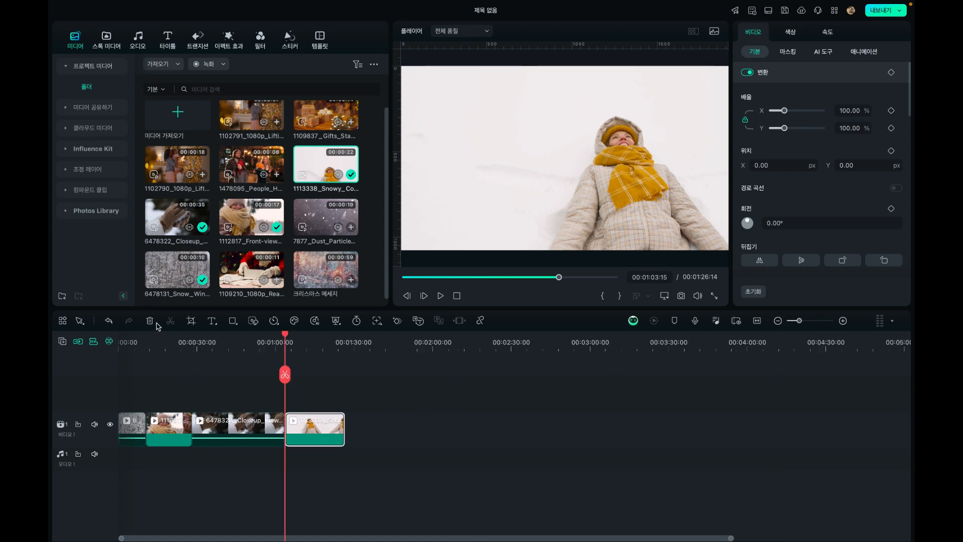
{"action": "left_click", "coordinate": [155, 337]}
{"action": "left_click_drag", "start_coordinate": [155, 339], "coordinate": [346, 342]}
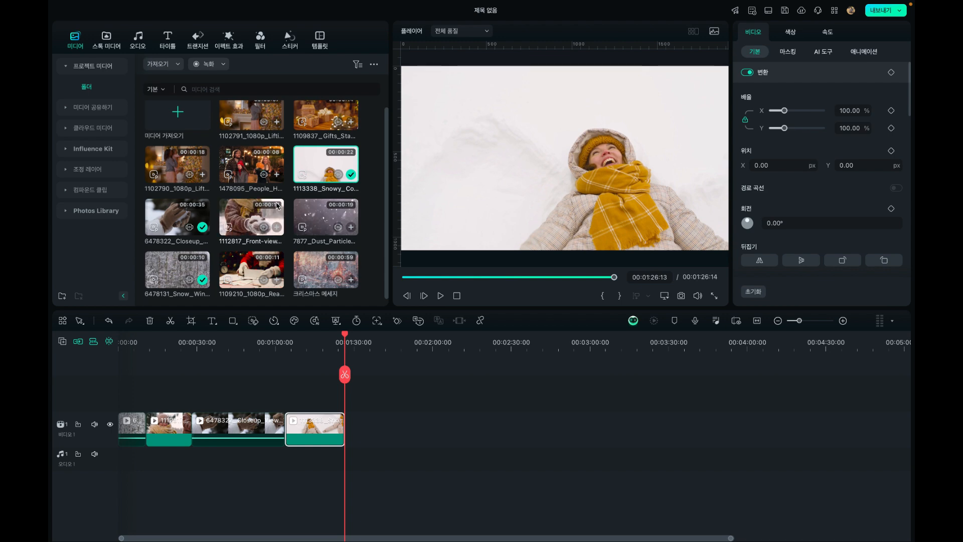
Preview the 1102791, 1102790 and 1109837 Christmas clips, and append the 1109837 gifts clip after the 1113338_Snowy clip
{"action": "double_click", "coordinate": [249, 116]}
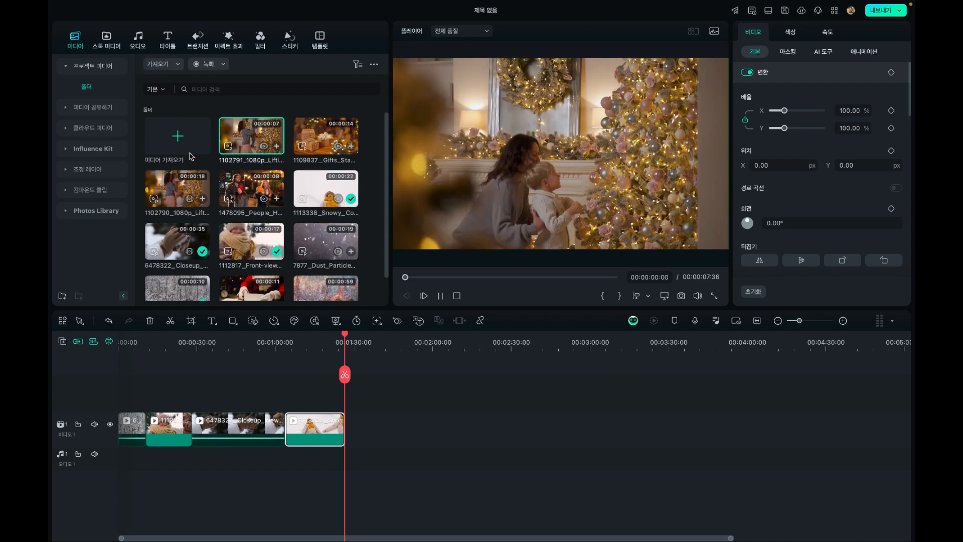
{"action": "double_click", "coordinate": [174, 188]}
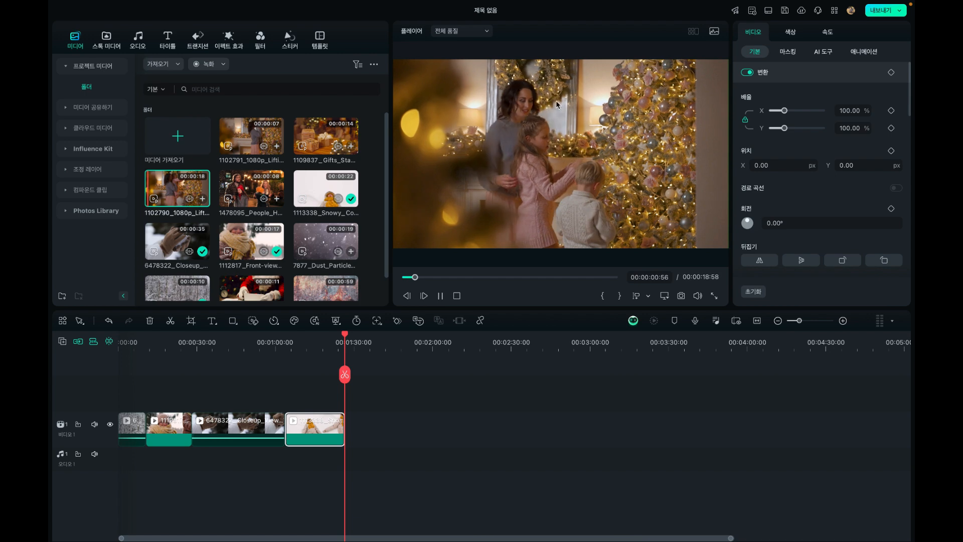
{"action": "left_click", "coordinate": [255, 137]}
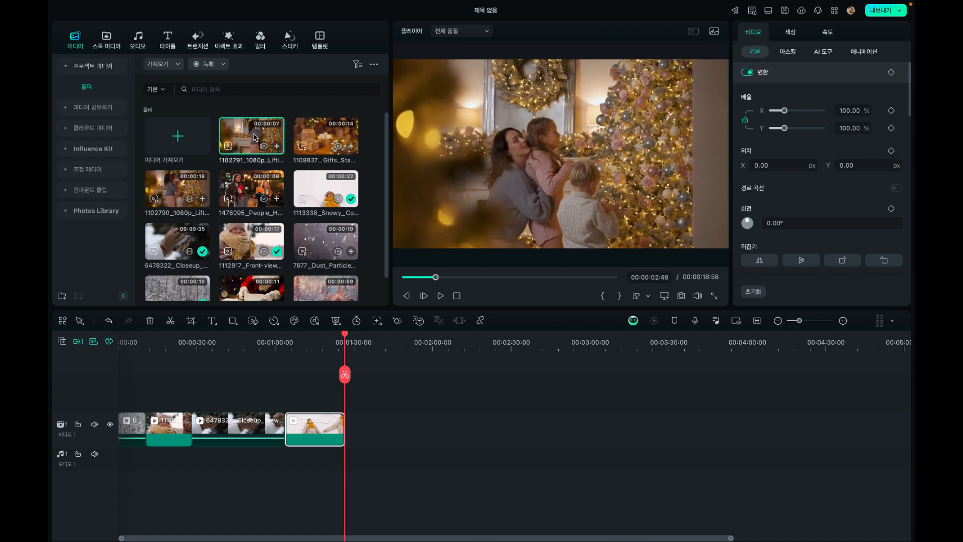
{"action": "double_click", "coordinate": [255, 137]}
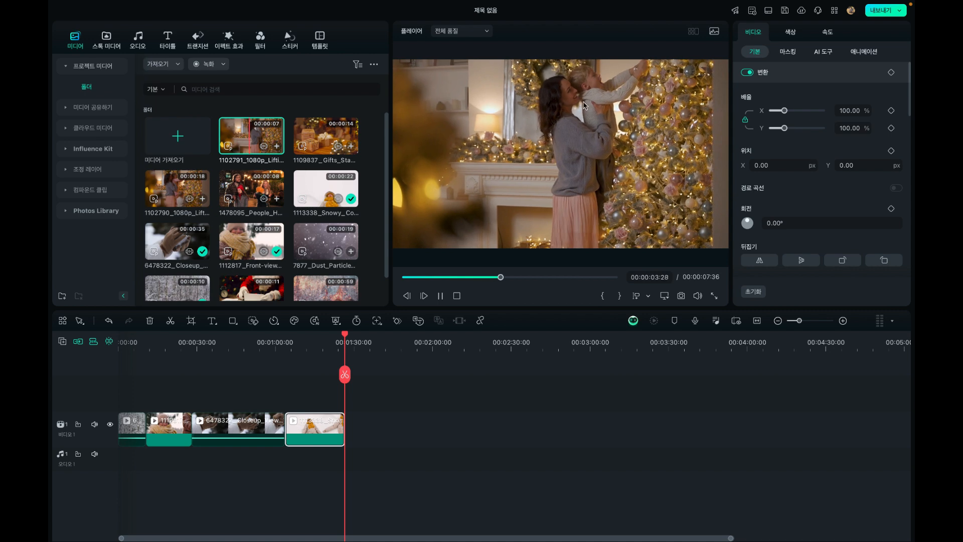
{"action": "double_click", "coordinate": [311, 138]}
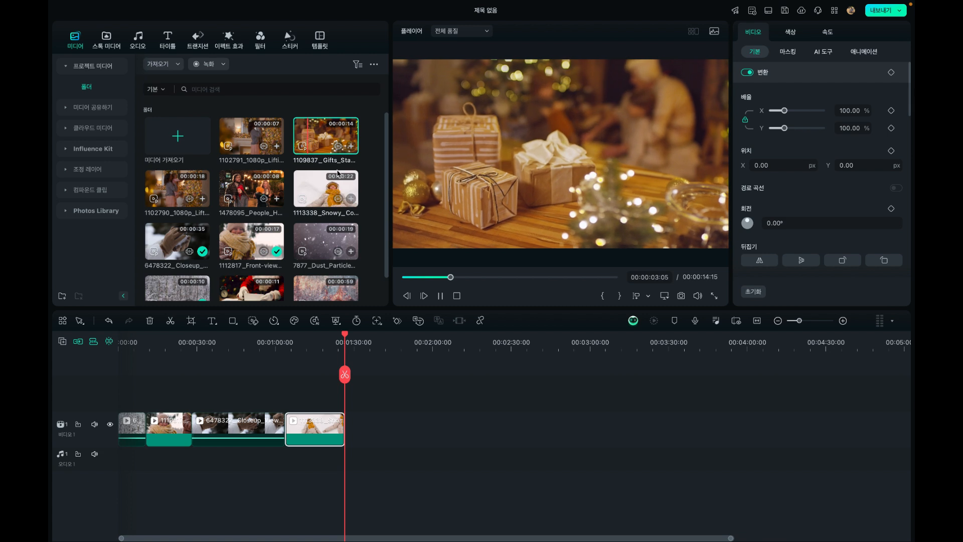
{"action": "left_click_drag", "start_coordinate": [313, 135], "coordinate": [358, 428]}
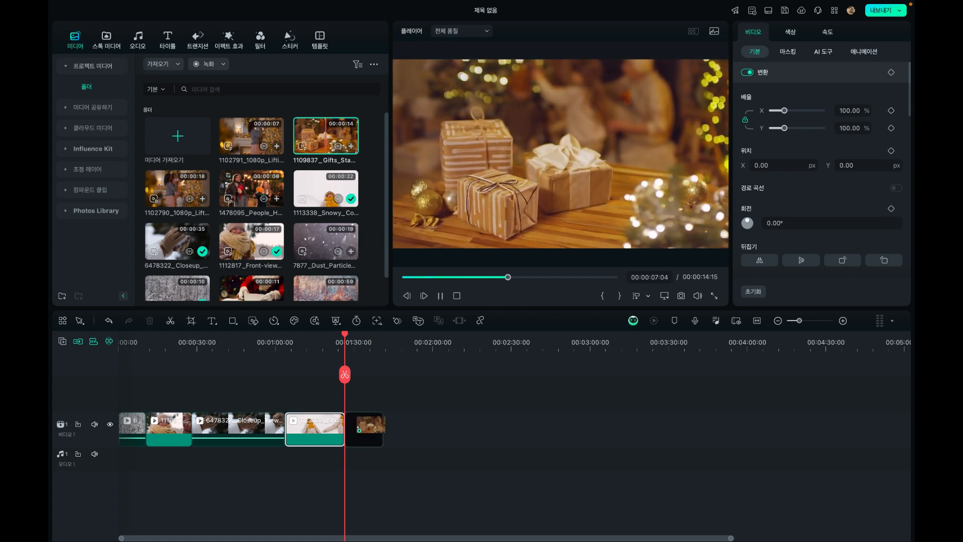
{"action": "left_click", "coordinate": [335, 337]}
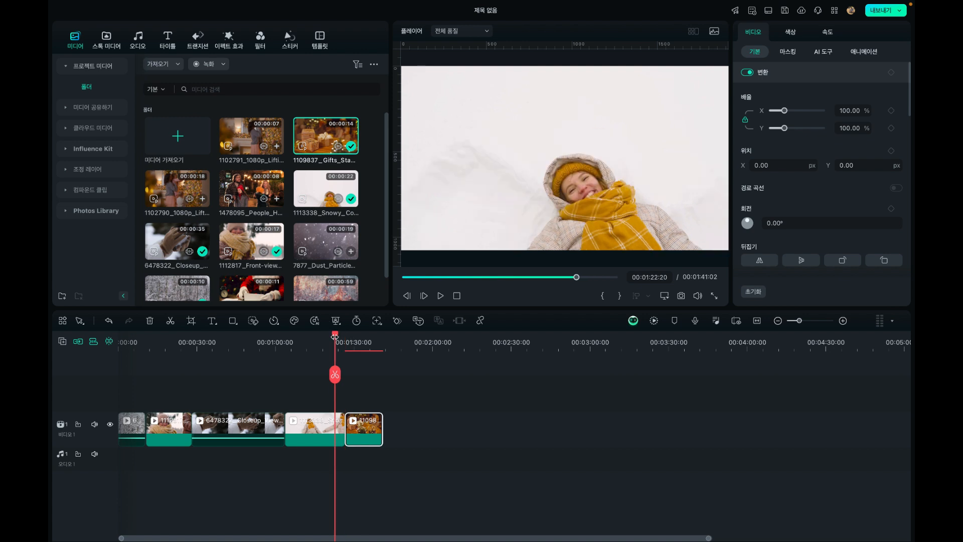
{"action": "left_click_drag", "start_coordinate": [336, 340], "coordinate": [367, 345]}
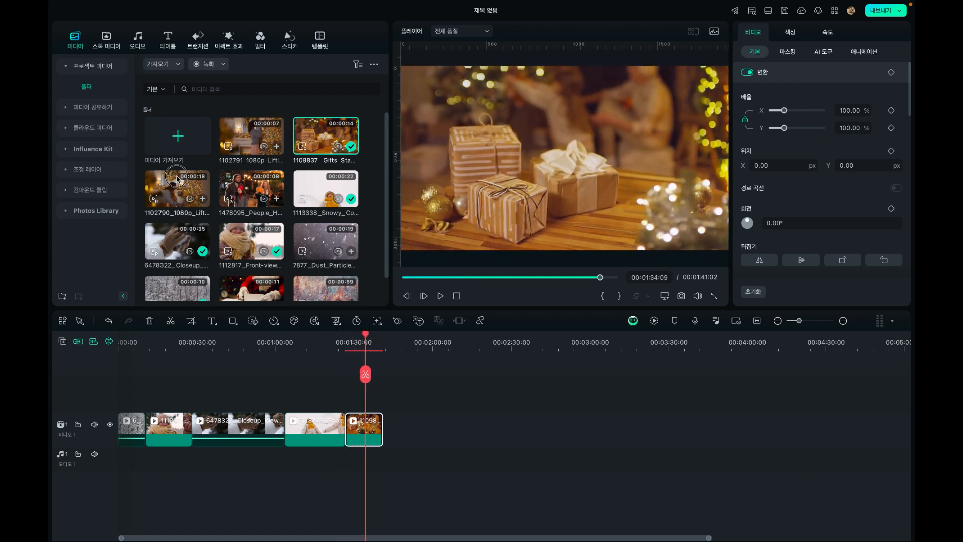
Append the 1102790 and 1102791 tree-decorating clips in that order after the gifts clip, scrubbing through each
{"action": "left_click_drag", "start_coordinate": [178, 190], "coordinate": [409, 426]}
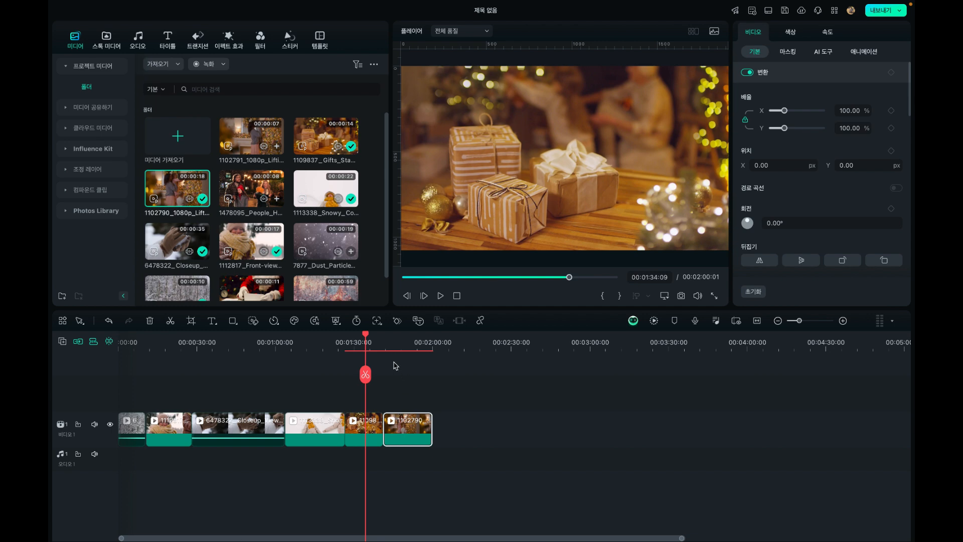
{"action": "left_click", "coordinate": [396, 345]}
{"action": "left_click_drag", "start_coordinate": [396, 345], "coordinate": [418, 341]}
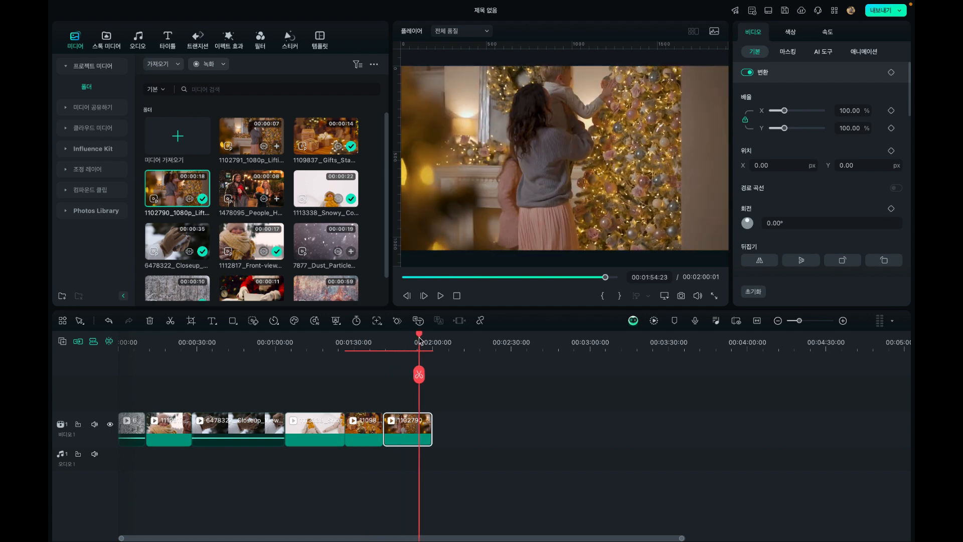
{"action": "left_click_drag", "start_coordinate": [254, 125], "coordinate": [443, 400]}
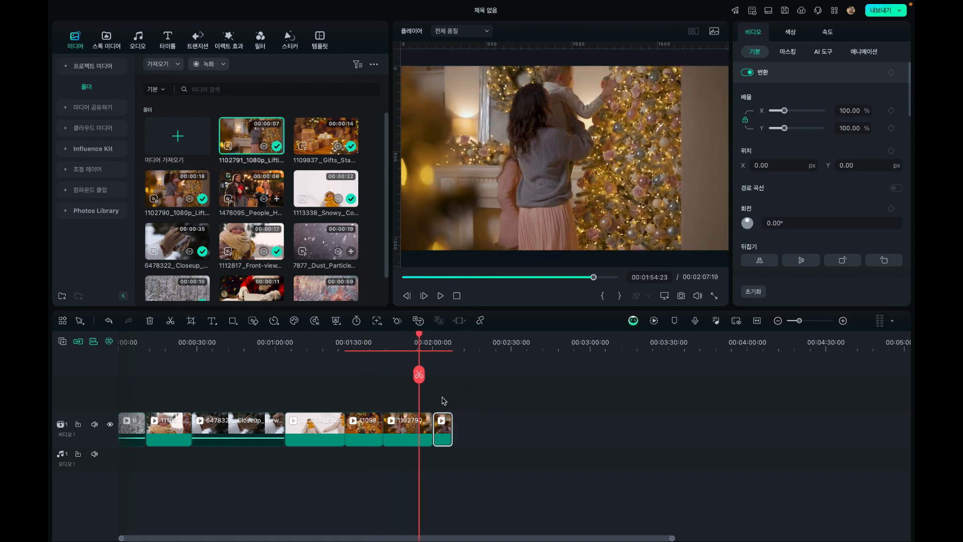
{"action": "left_click_drag", "start_coordinate": [422, 337], "coordinate": [445, 343]}
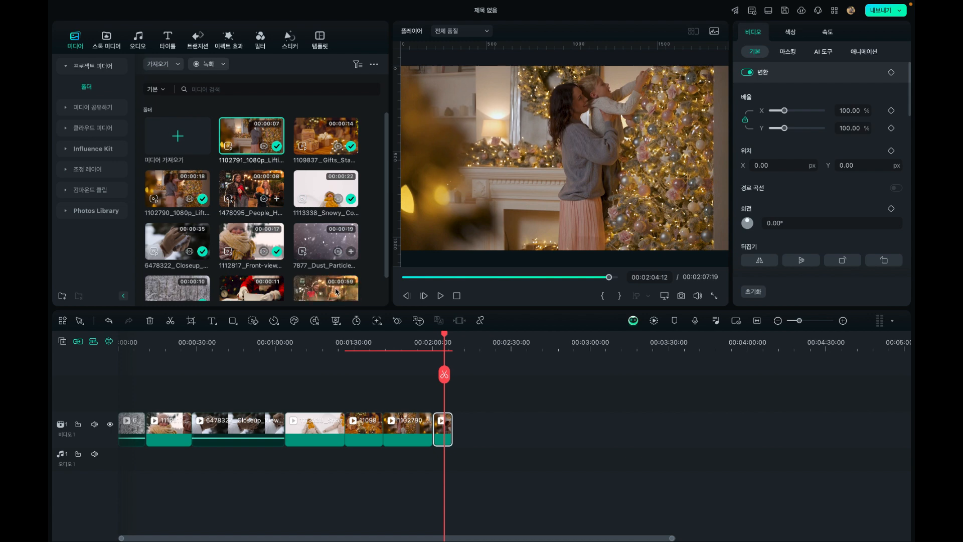
Preview the 1109210 Santa letter and 1478095_People clips, and append them in that order to the end of the video track
{"action": "scroll", "coordinate": [248, 254], "scroll_direction": "down", "scroll_amount": 2}
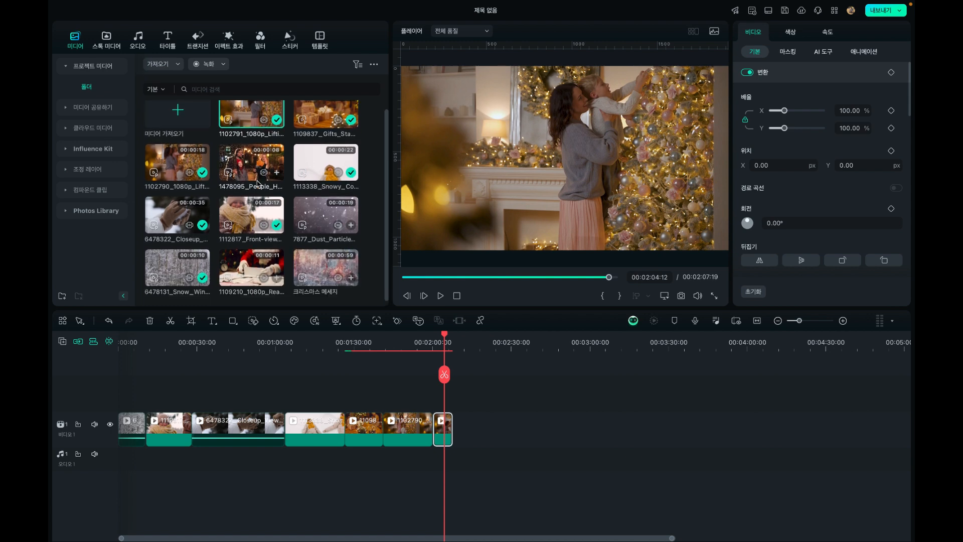
{"action": "double_click", "coordinate": [241, 262]}
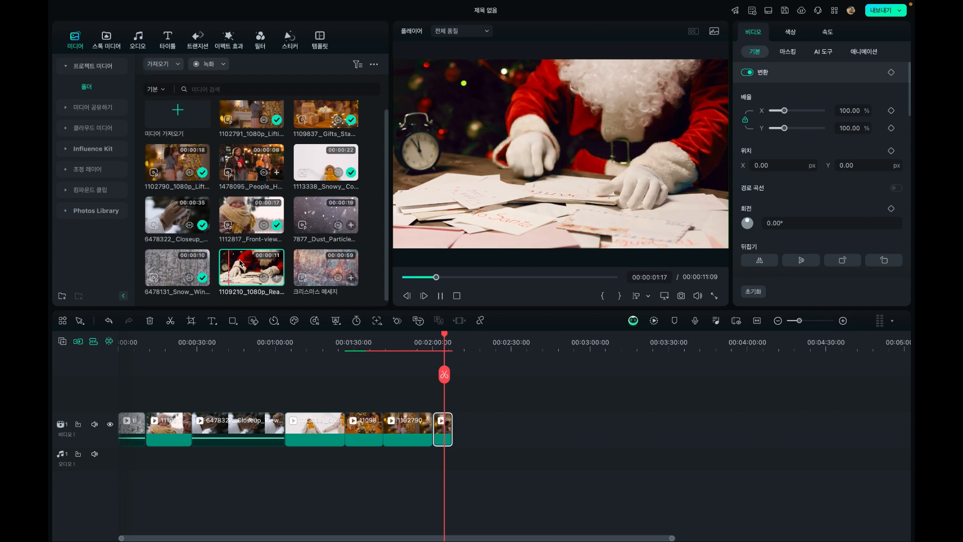
{"action": "double_click", "coordinate": [243, 161]}
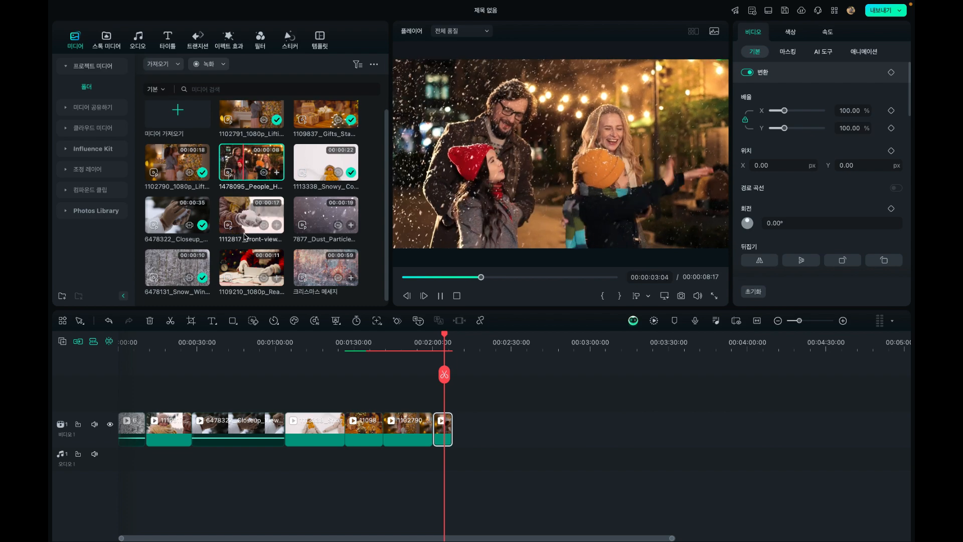
{"action": "left_click_drag", "start_coordinate": [250, 267], "coordinate": [481, 422]}
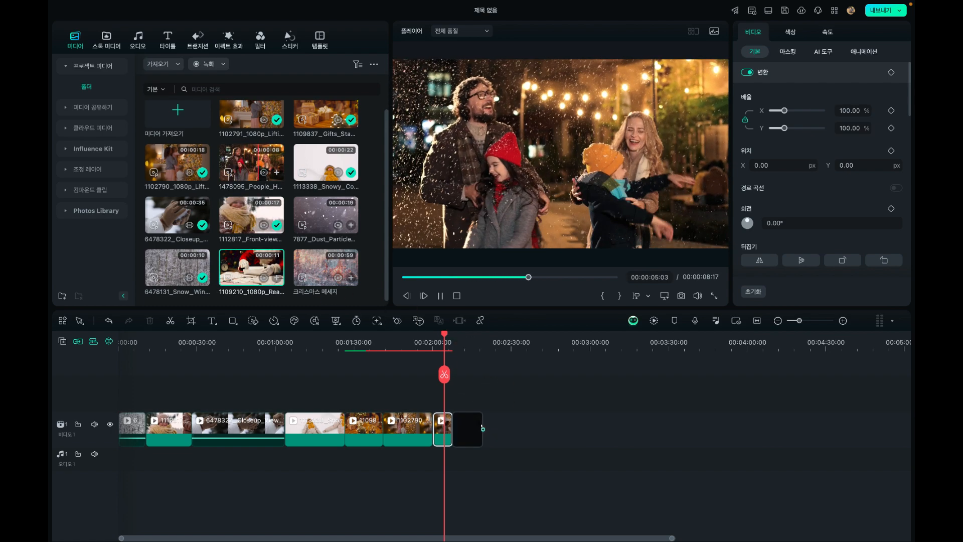
{"action": "left_click_drag", "start_coordinate": [250, 163], "coordinate": [536, 437]}
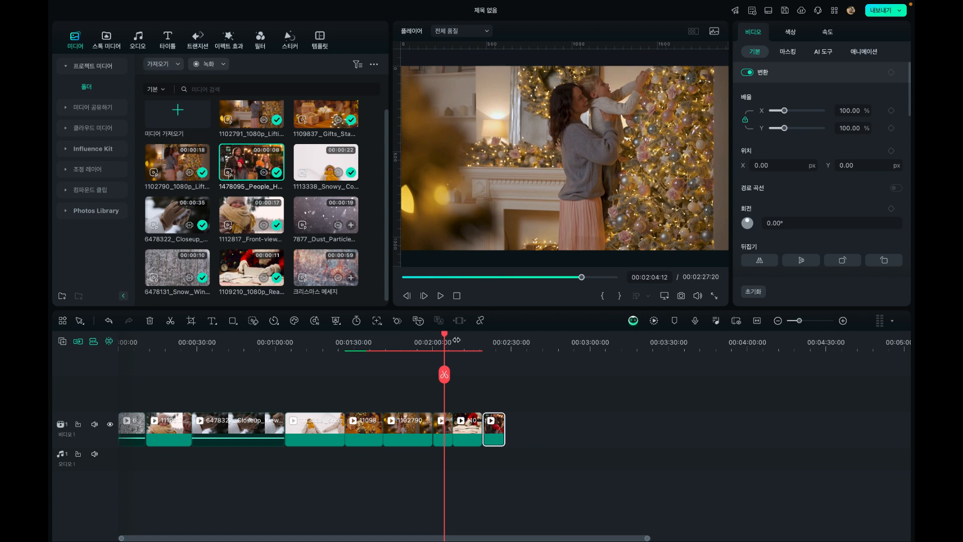
{"action": "left_click_drag", "start_coordinate": [456, 340], "coordinate": [614, 399]}
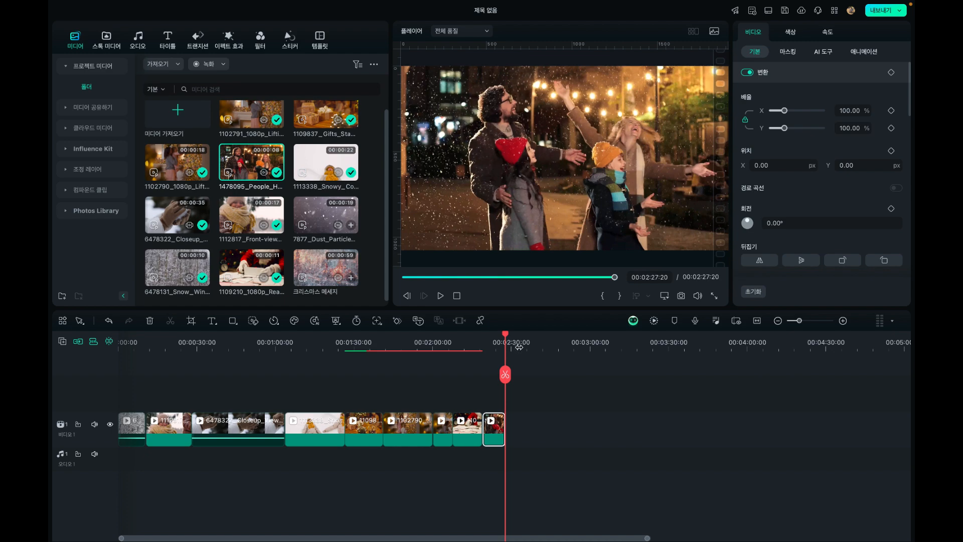
Return the playhead to the start of the timeline and briefly play the opening of the snowy forest clip
{"action": "left_click", "coordinate": [257, 345]}
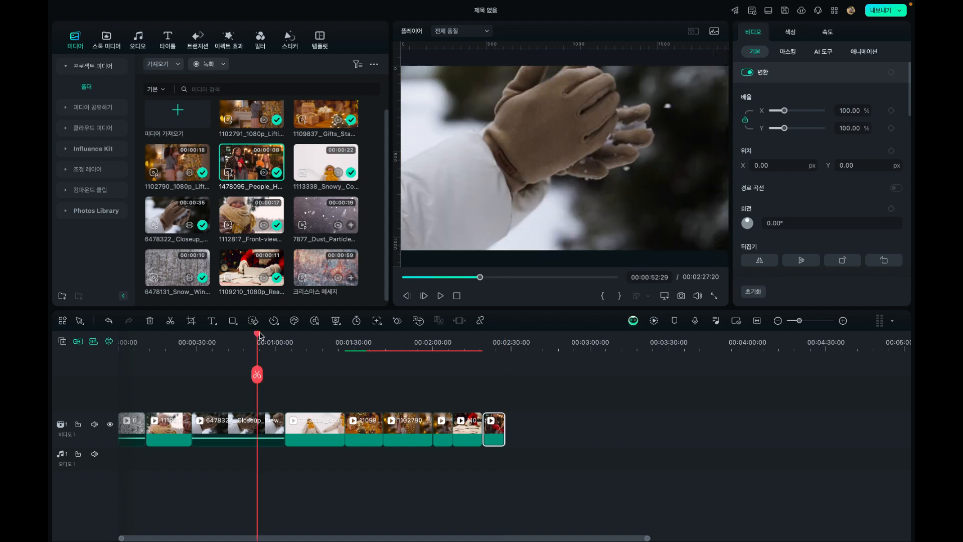
{"action": "left_click_drag", "start_coordinate": [260, 335], "coordinate": [95, 345]}
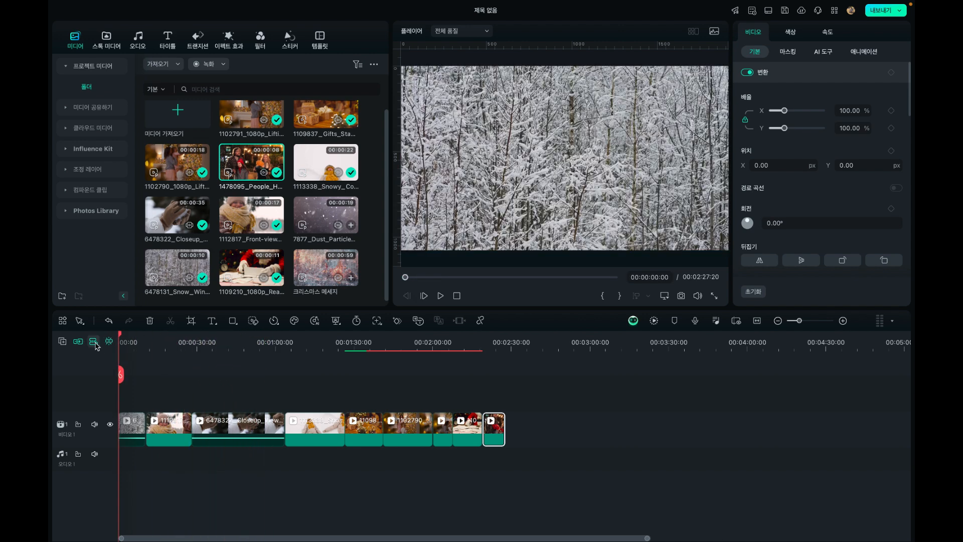
{"action": "left_click", "coordinate": [842, 323]}
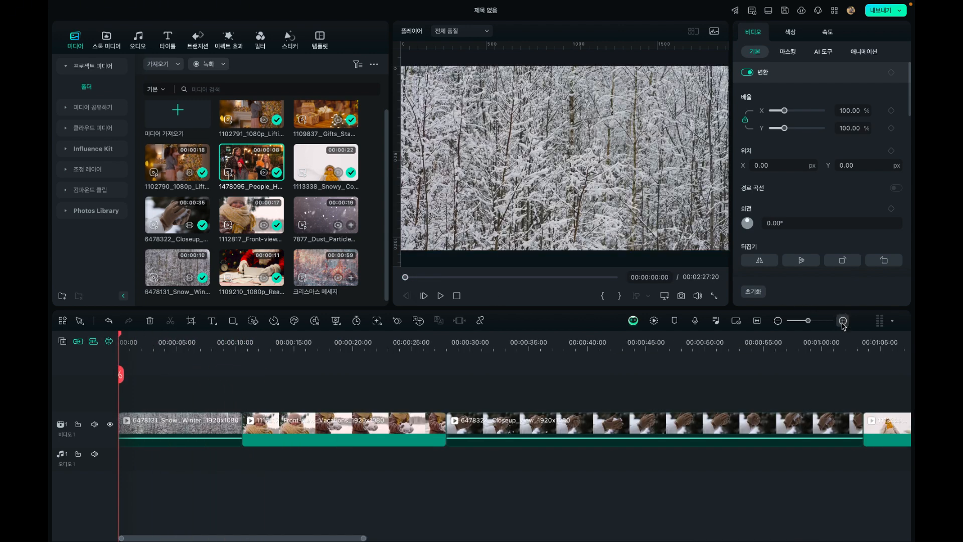
{"action": "left_click", "coordinate": [778, 320]}
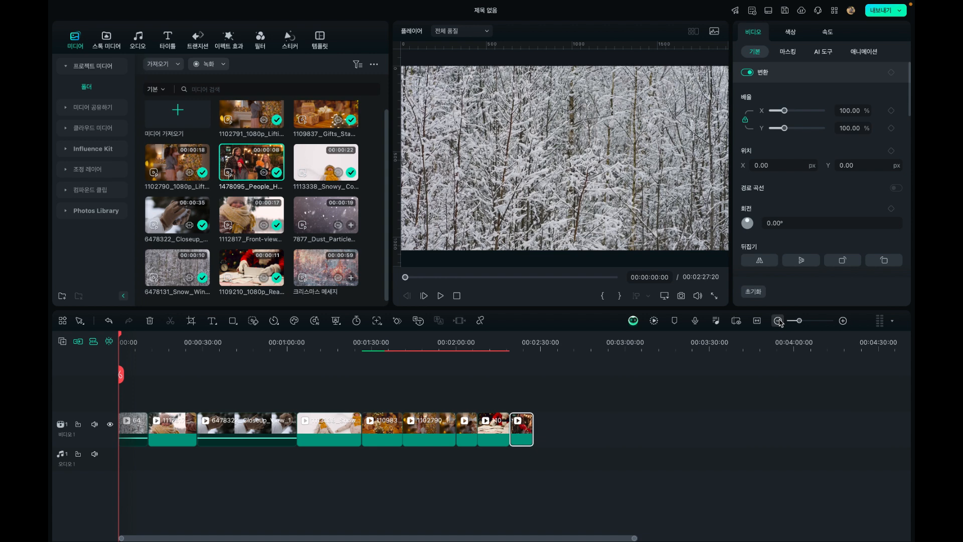
{"action": "left_click", "coordinate": [842, 320]}
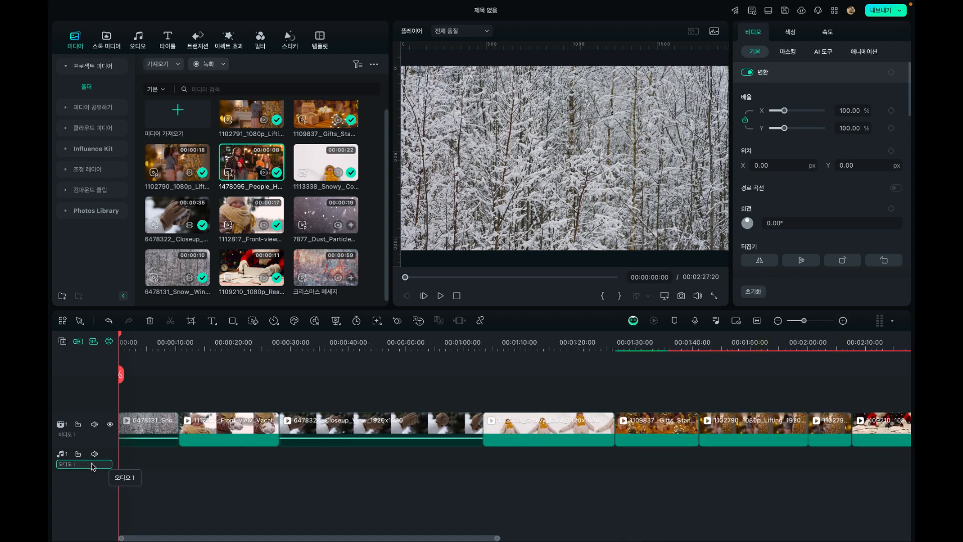
{"action": "left_click", "coordinate": [134, 335]}
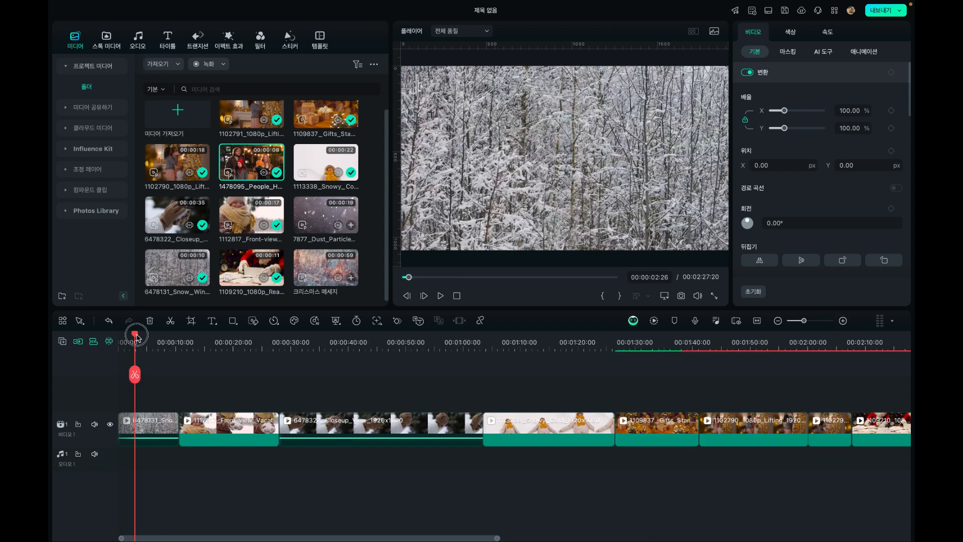
{"action": "left_click_drag", "start_coordinate": [136, 336], "coordinate": [115, 337]}
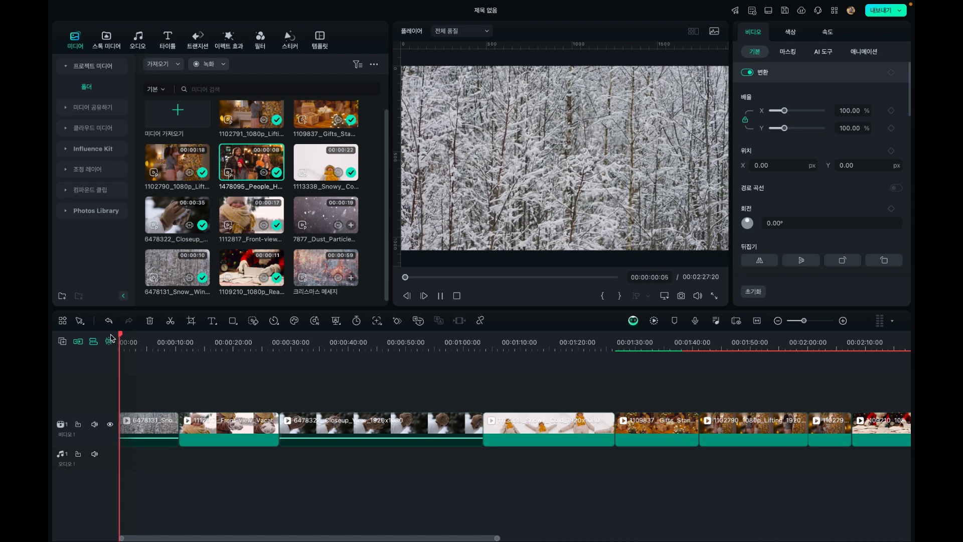
{"action": "key", "text": "space"}
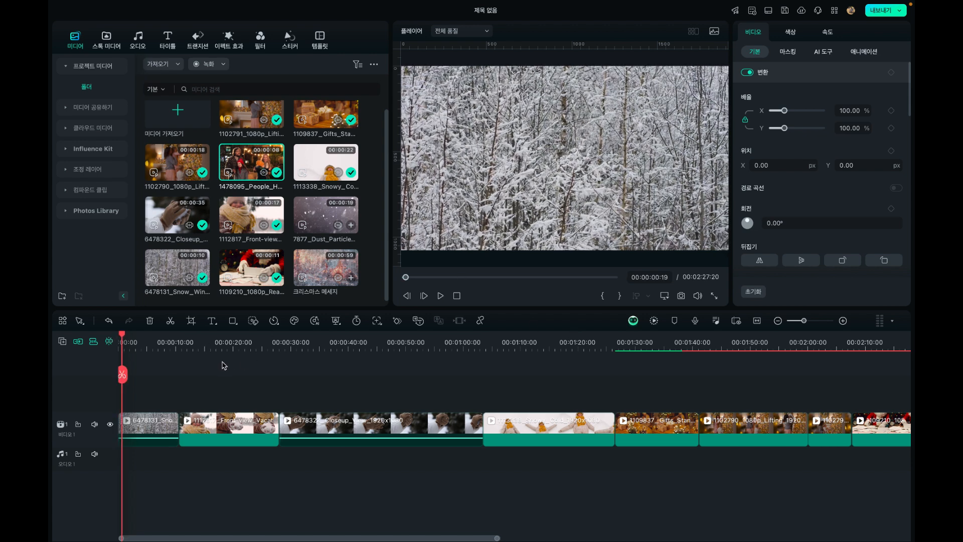
Play the opening of the snowy forest clip and trim its start up to 00:00:03:26
{"action": "left_click_drag", "start_coordinate": [134, 333], "coordinate": [111, 342]}
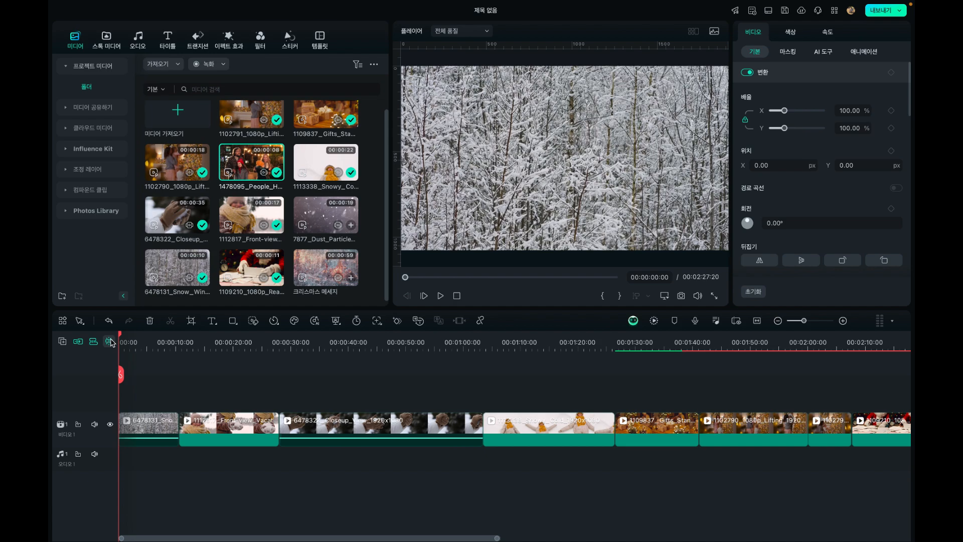
{"action": "key", "text": "space"}
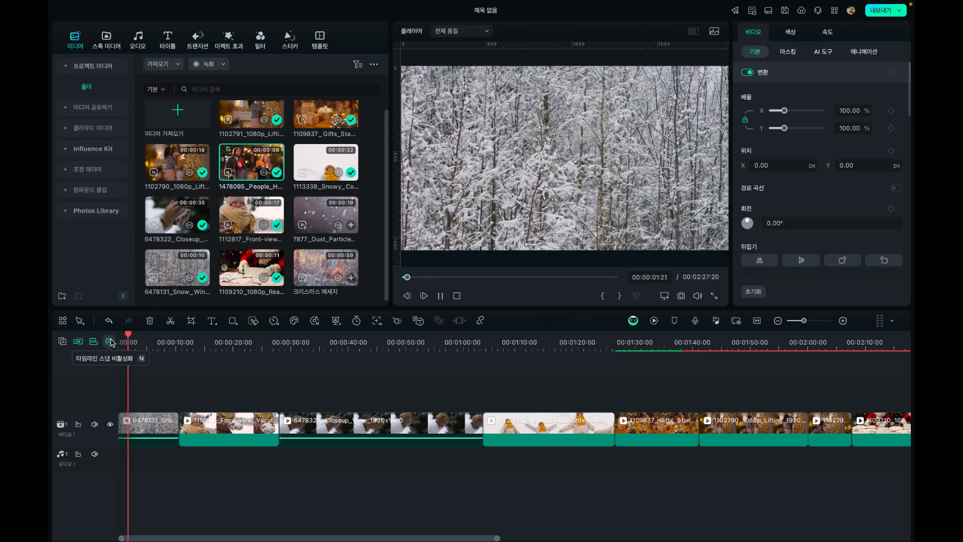
{"action": "key", "text": "space"}
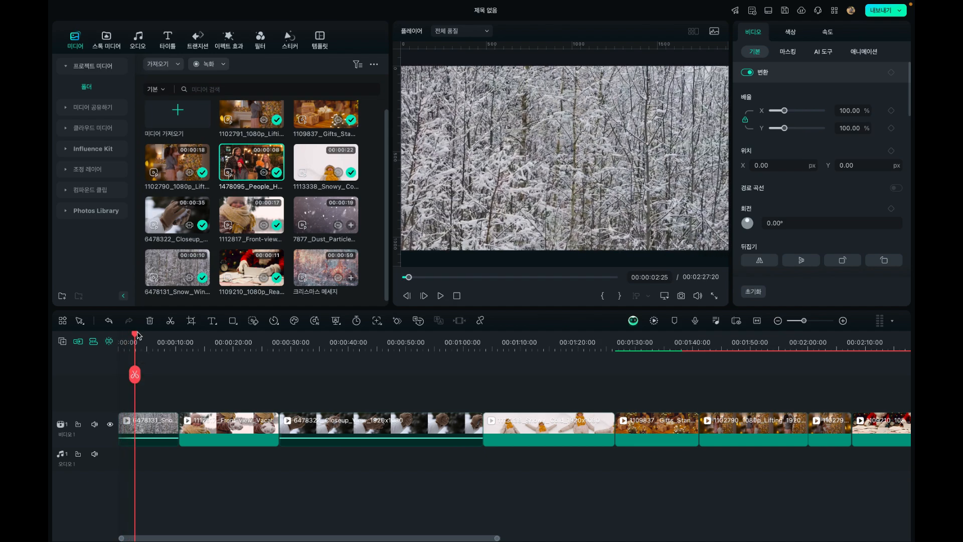
{"action": "mouse_move", "coordinate": [139, 335]}
{"action": "left_mouse_down"}
{"action": "mouse_move", "coordinate": [168, 344]}
{"action": "mouse_move", "coordinate": [141, 345]}
{"action": "left_mouse_up"}
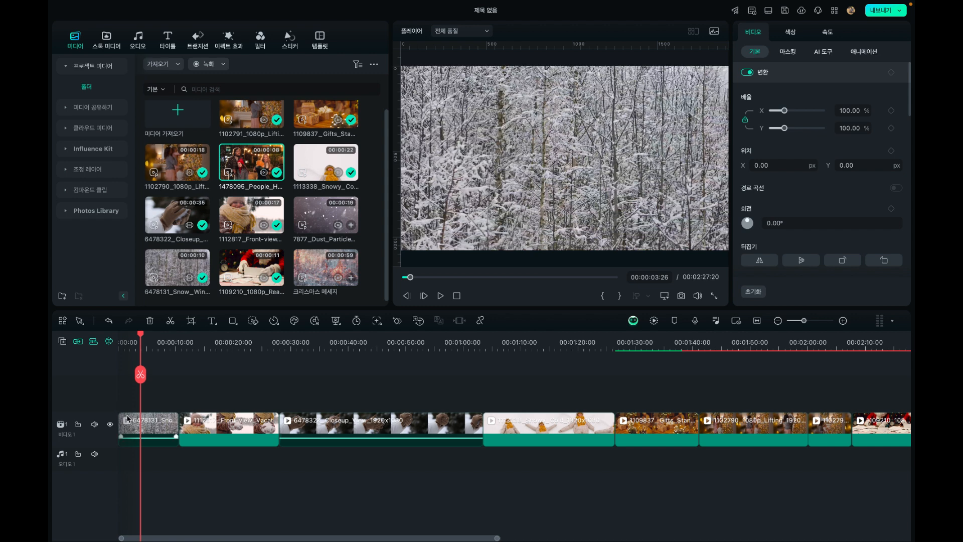
{"action": "left_click", "coordinate": [142, 424]}
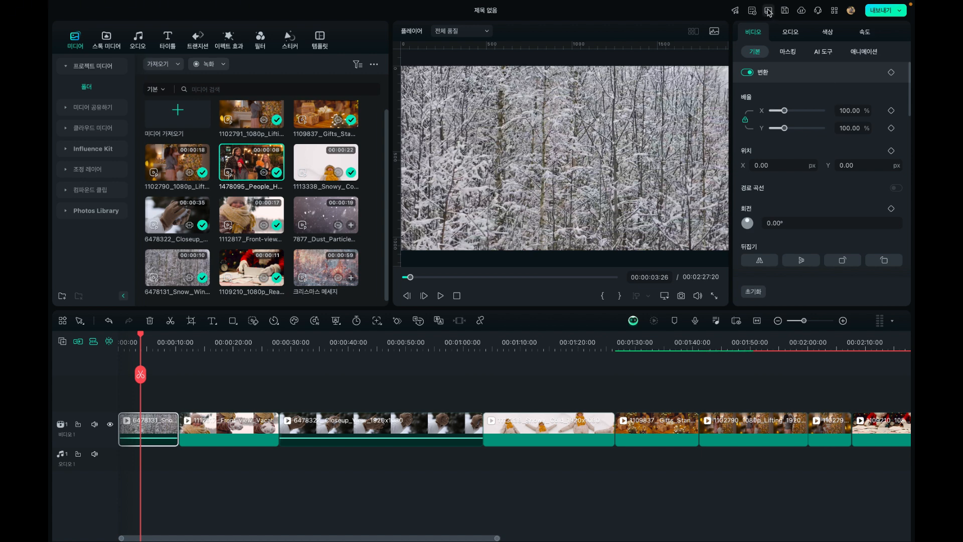
{"action": "left_click", "coordinate": [835, 10]}
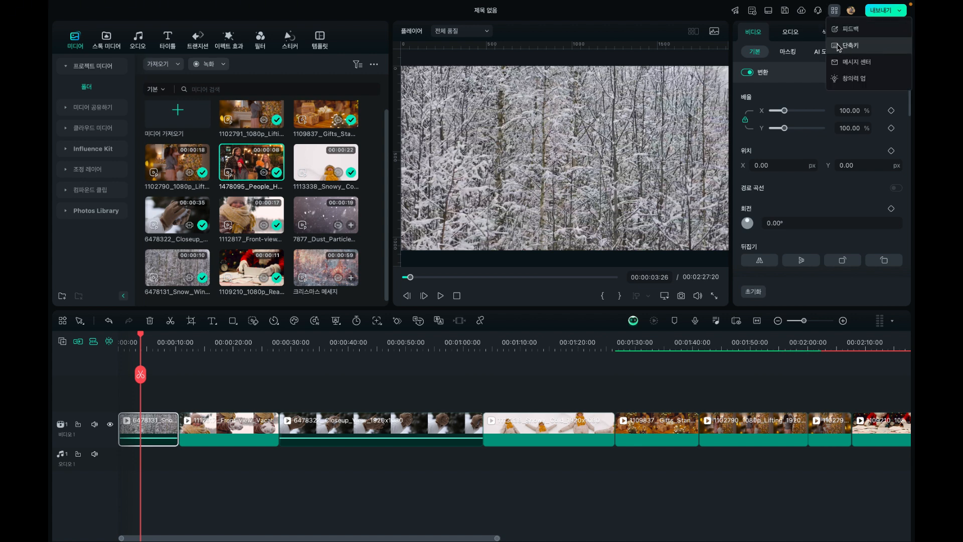
{"action": "left_click", "coordinate": [141, 337]}
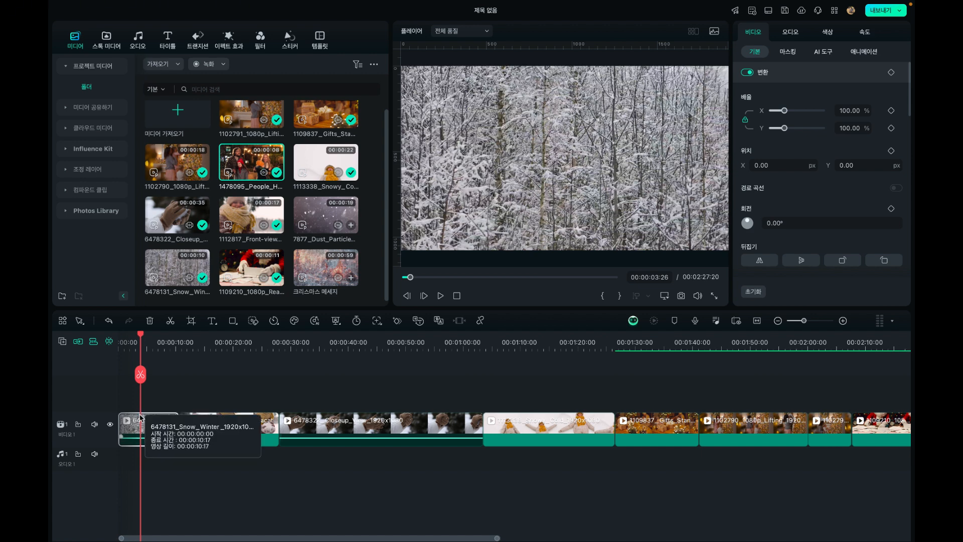
{"action": "key", "text": "alt+bracketleft"}
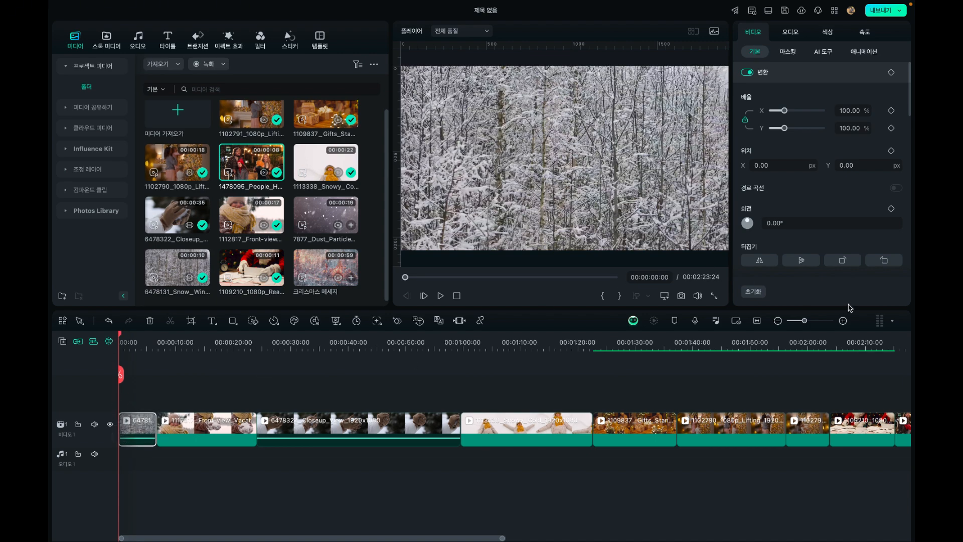
Play the shortened snowy forest clip and trim off everything in it after 00:00:03:01
{"action": "left_click", "coordinate": [843, 320]}
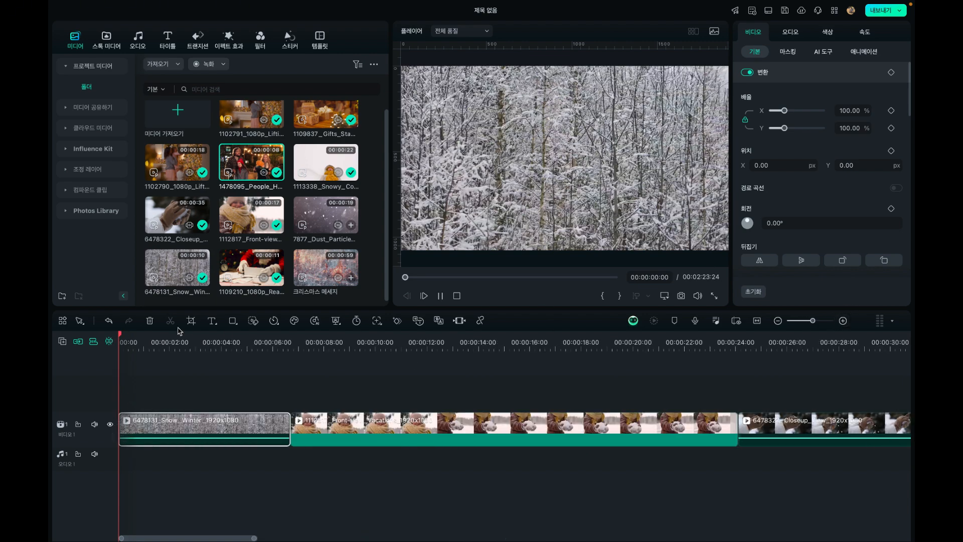
{"action": "key", "text": "space"}
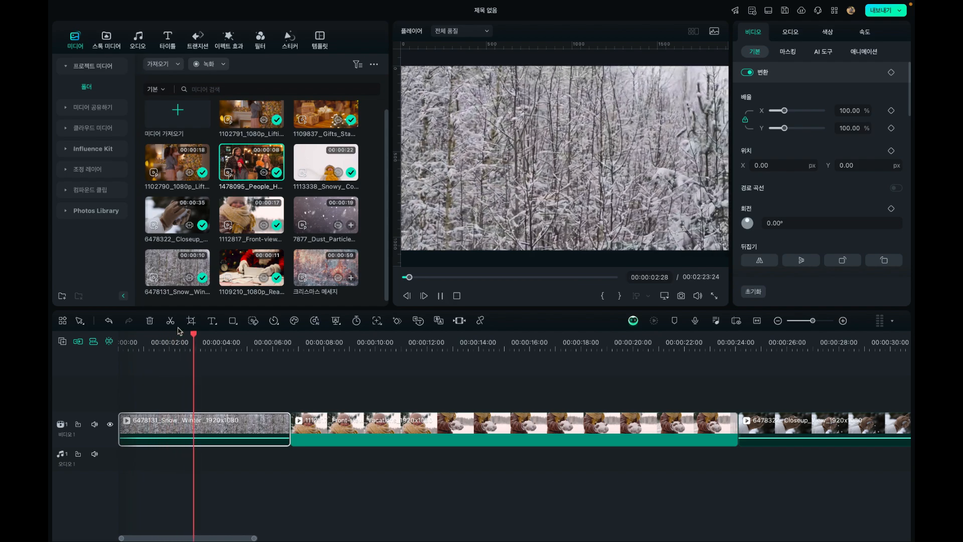
{"action": "key", "text": "space"}
{"action": "mouse_move", "coordinate": [196, 334]}
{"action": "left_mouse_down"}
{"action": "mouse_move", "coordinate": [222, 339]}
{"action": "mouse_move", "coordinate": [168, 338]}
{"action": "mouse_move", "coordinate": [200, 340]}
{"action": "left_mouse_up"}
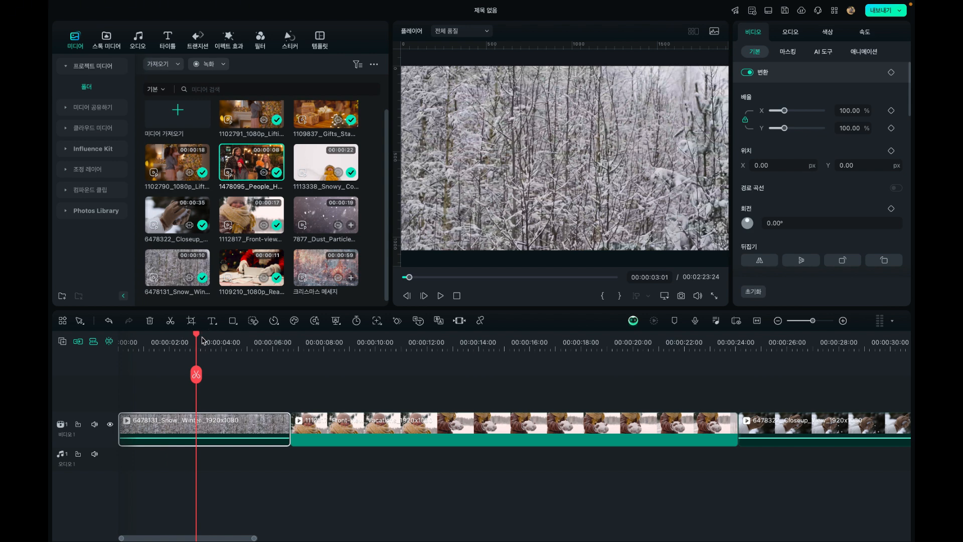
{"action": "key", "text": "alt+bracketright"}
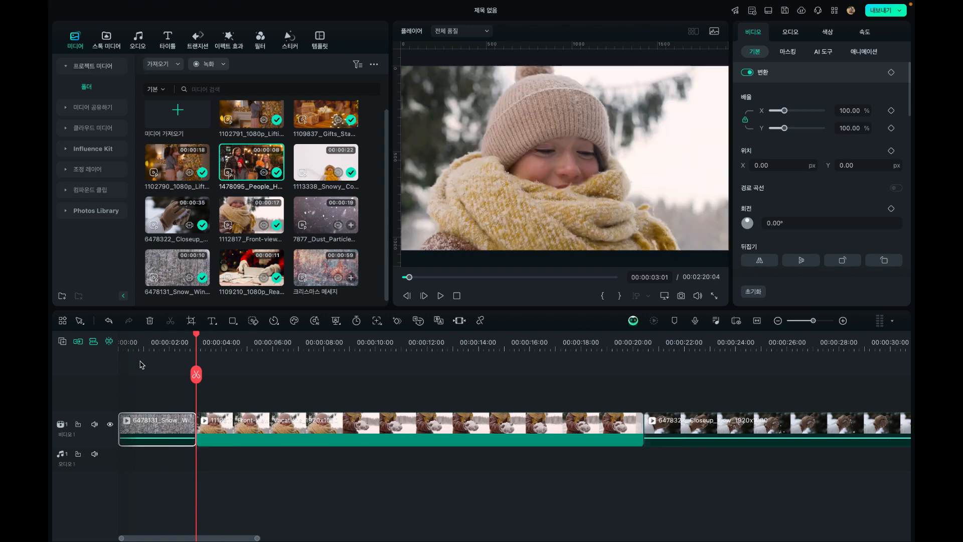
Review the cut into the 1112817 Front-view clip, split that clip at 00:00:04:21 and delete the part before the split
{"action": "left_click", "coordinate": [136, 345]}
{"action": "left_click_drag", "start_coordinate": [136, 336], "coordinate": [73, 340]}
{"action": "key", "text": "space"}
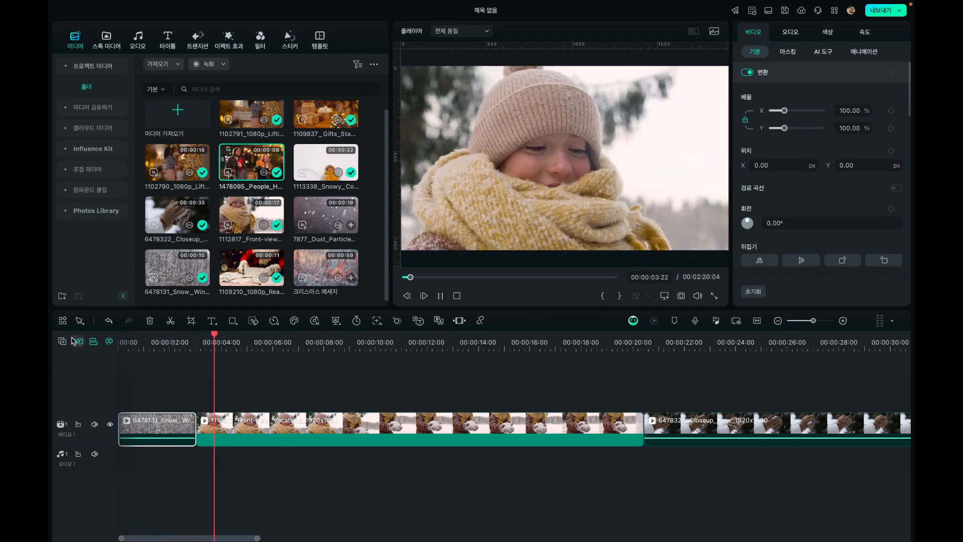
{"action": "key", "text": "space"}
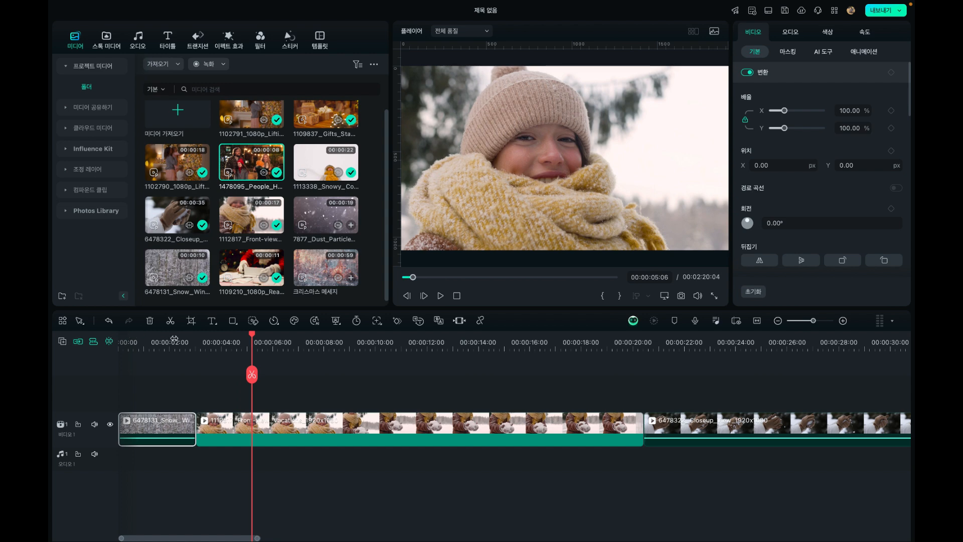
{"action": "left_click", "coordinate": [196, 343]}
{"action": "left_click_drag", "start_coordinate": [197, 343], "coordinate": [240, 376]}
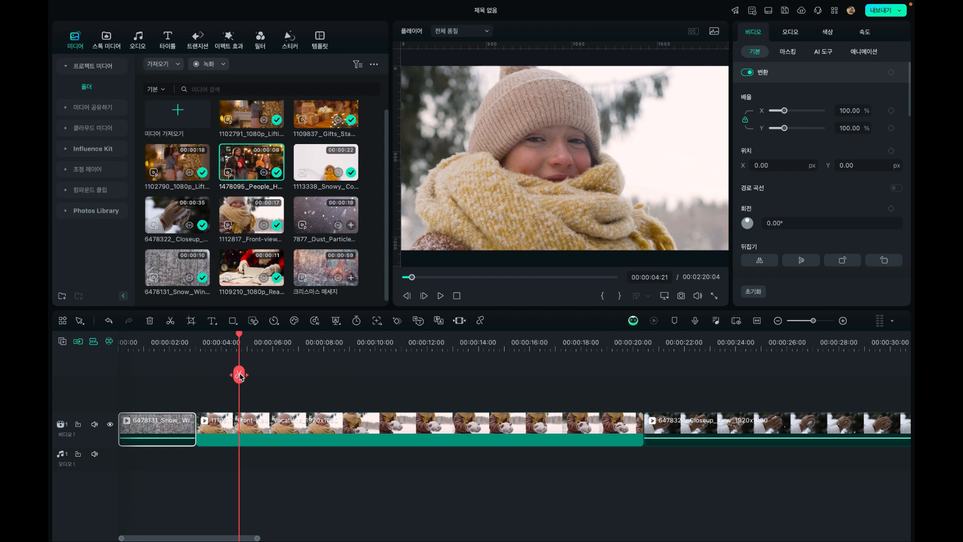
{"action": "left_click", "coordinate": [256, 427]}
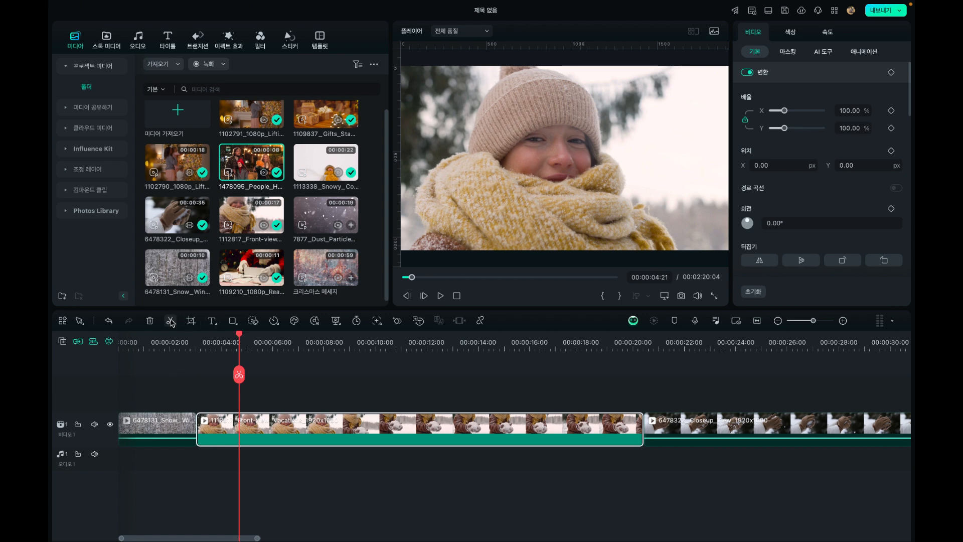
{"action": "left_click", "coordinate": [240, 374]}
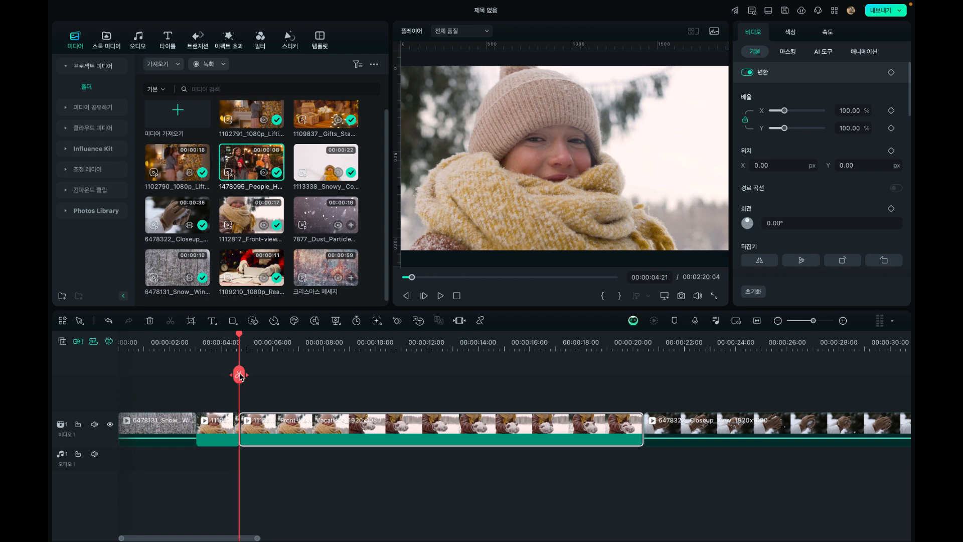
{"action": "left_click", "coordinate": [218, 434]}
{"action": "key", "text": "Delete"}
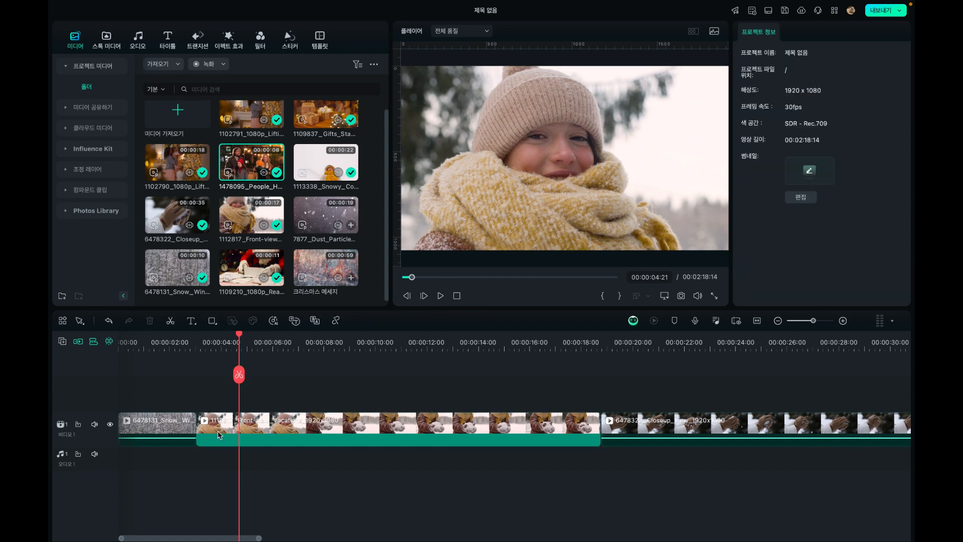
Split the 1112817 Front-view clip at 00:00:05:00 and delete the part after the split
{"action": "mouse_move", "coordinate": [240, 339]}
{"action": "left_mouse_down"}
{"action": "mouse_move", "coordinate": [197, 344]}
{"action": "mouse_move", "coordinate": [261, 346]}
{"action": "mouse_move", "coordinate": [247, 346]}
{"action": "left_mouse_up"}
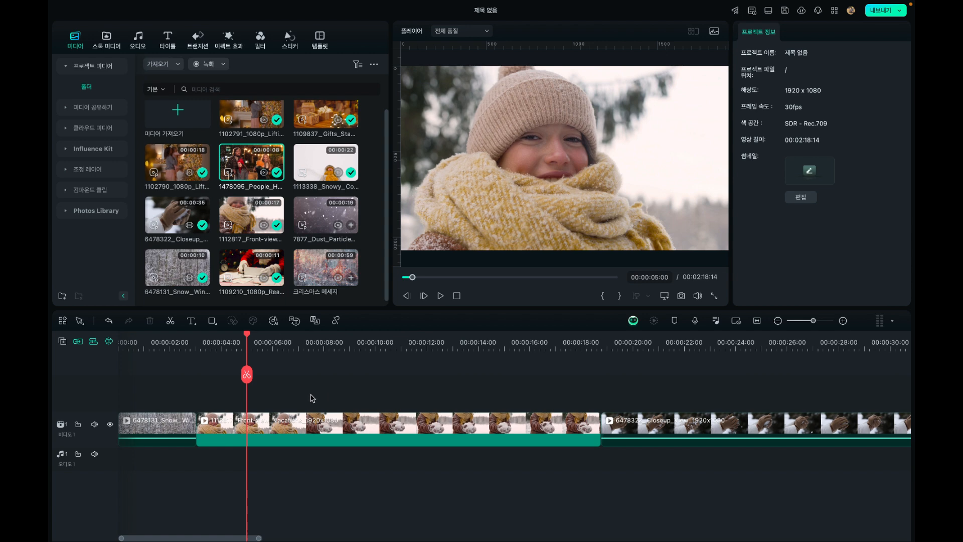
{"action": "left_click", "coordinate": [246, 375]}
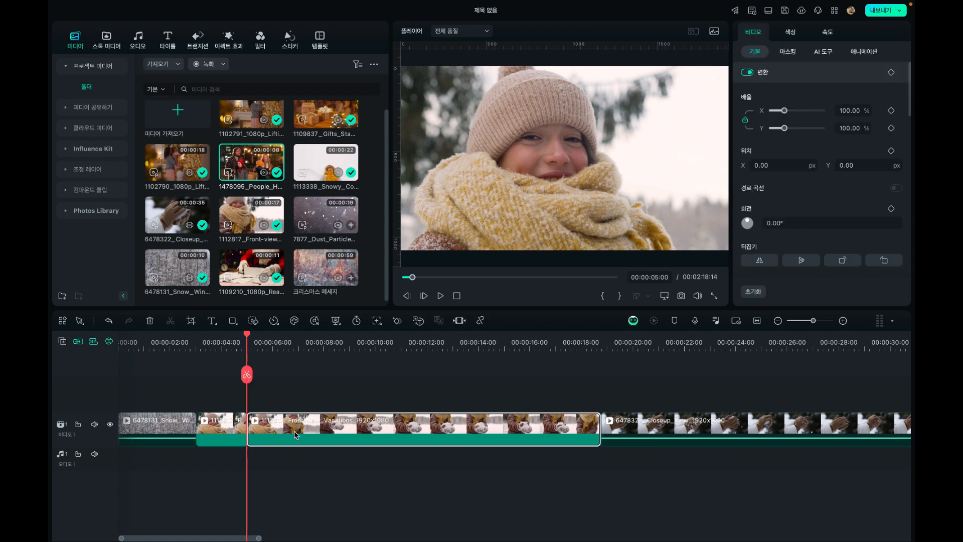
{"action": "key", "text": "Delete"}
Play into the 6478322 Closeup gloves clip and trim its start up to 00:00:06:25
{"action": "left_click_drag", "start_coordinate": [245, 356], "coordinate": [189, 340]}
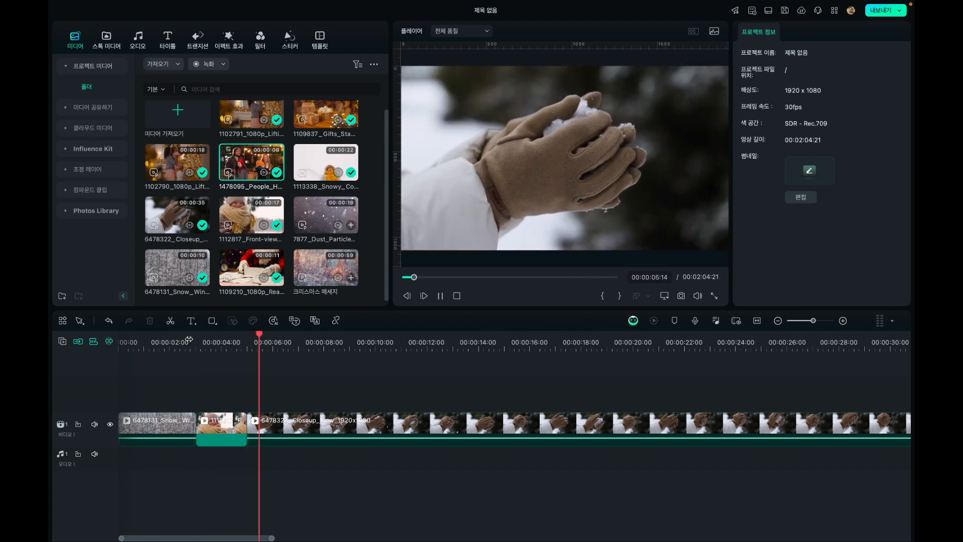
{"action": "key", "text": "space"}
{"action": "left_click_drag", "start_coordinate": [271, 339], "coordinate": [295, 345]}
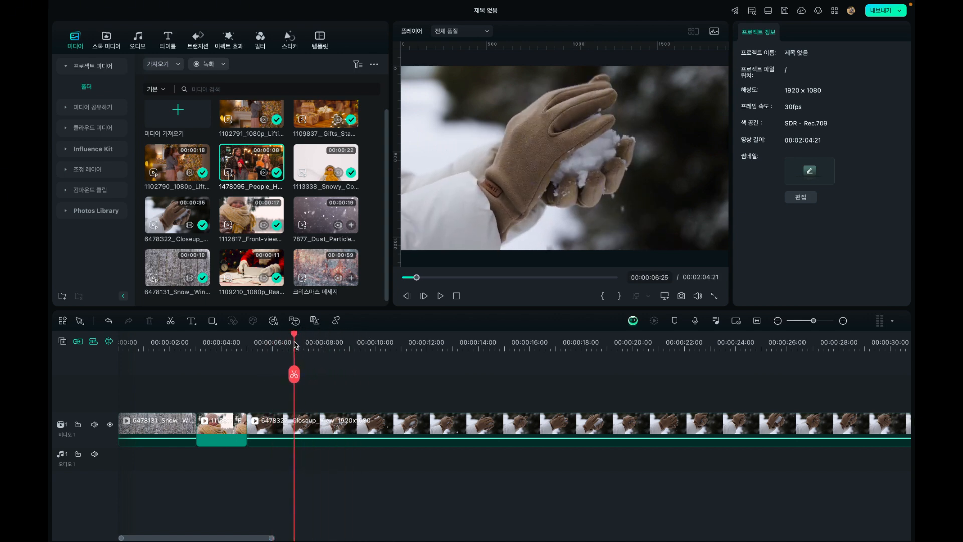
{"action": "left_click", "coordinate": [296, 434]}
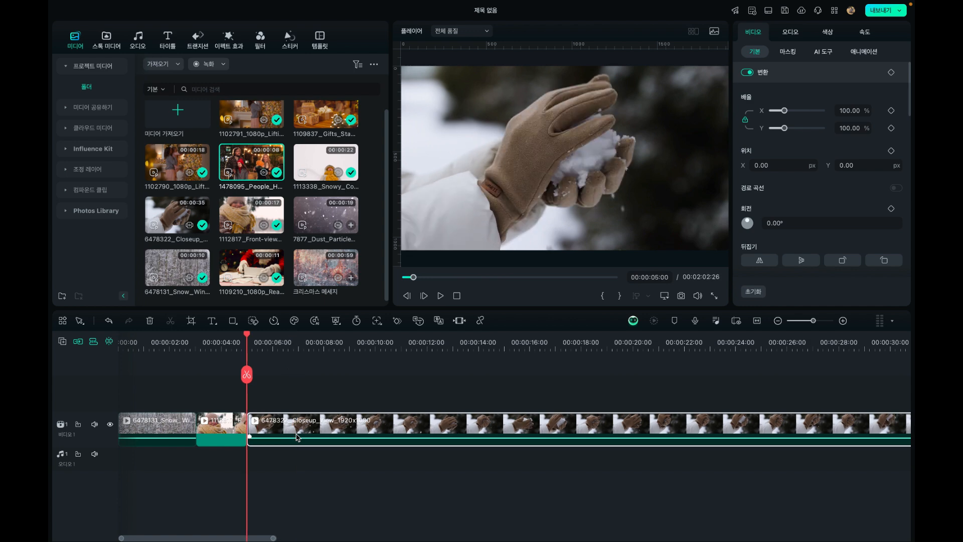
Split the 6478322 Closeup gloves clip at 00:00:09:21, scrub through the remainder and delete it
{"action": "left_click_drag", "start_coordinate": [247, 337], "coordinate": [370, 346]}
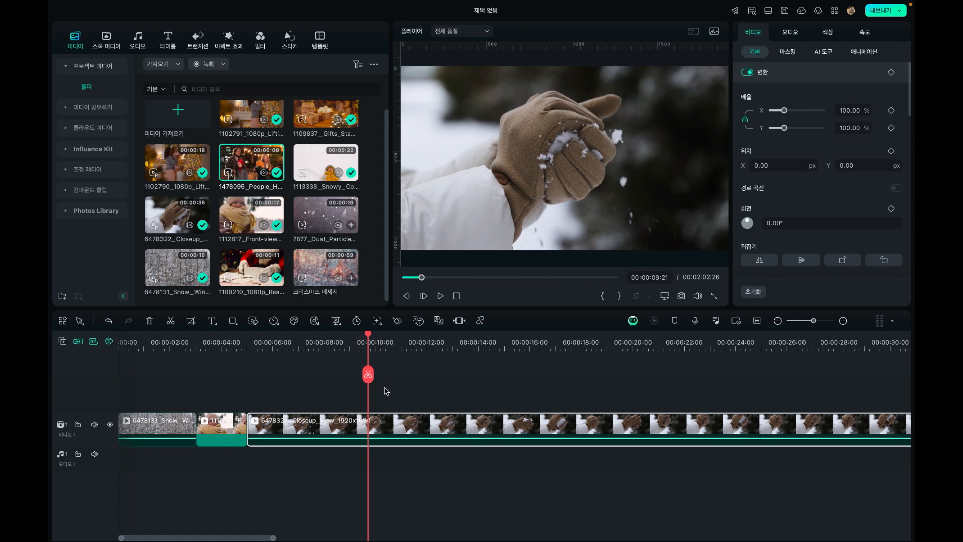
{"action": "key", "text": "ctrl+b"}
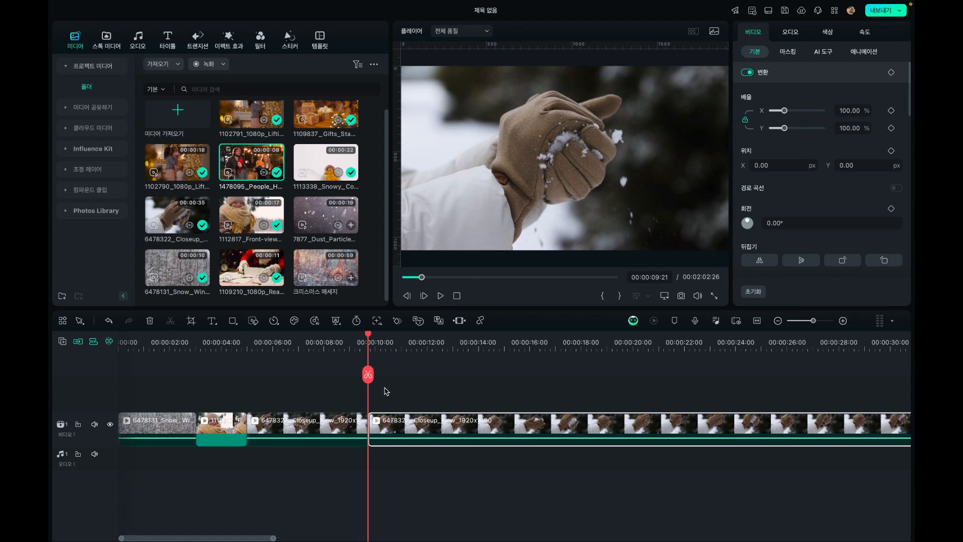
{"action": "left_click_drag", "start_coordinate": [370, 339], "coordinate": [673, 342]}
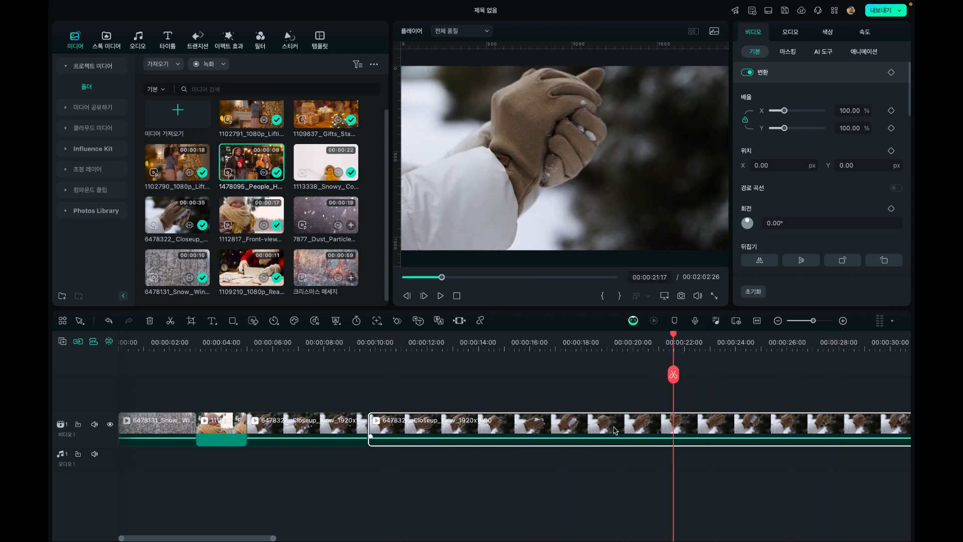
{"action": "key", "text": "Delete"}
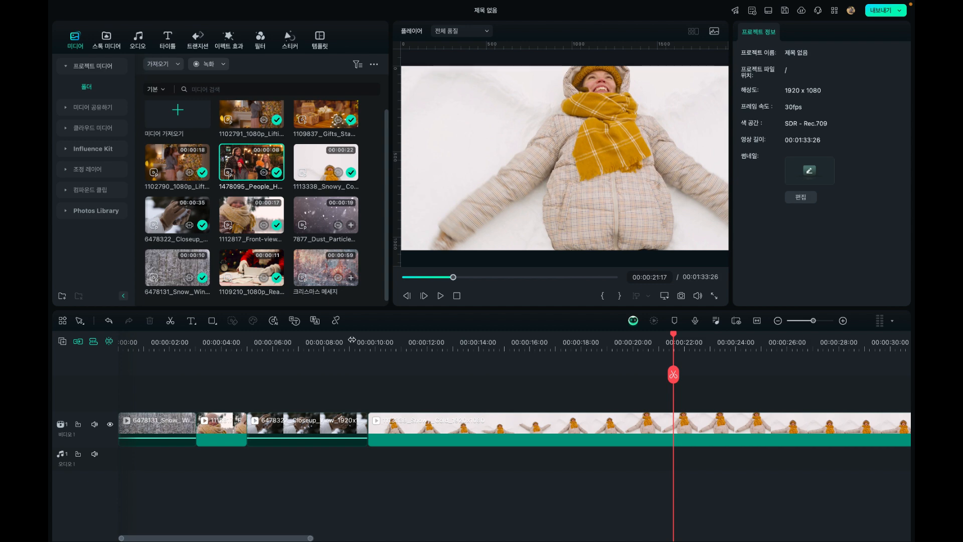
Scrub through the 1113338 Snowy clip, split it at 00:00:20:21 and delete the part before the split
{"action": "left_click_drag", "start_coordinate": [352, 340], "coordinate": [631, 345]}
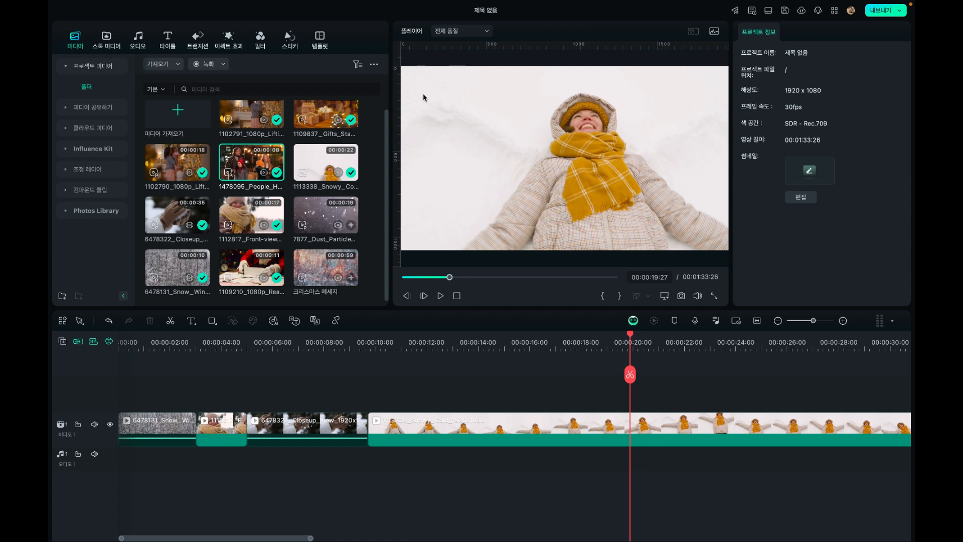
{"action": "left_click_drag", "start_coordinate": [631, 339], "coordinate": [653, 341]}
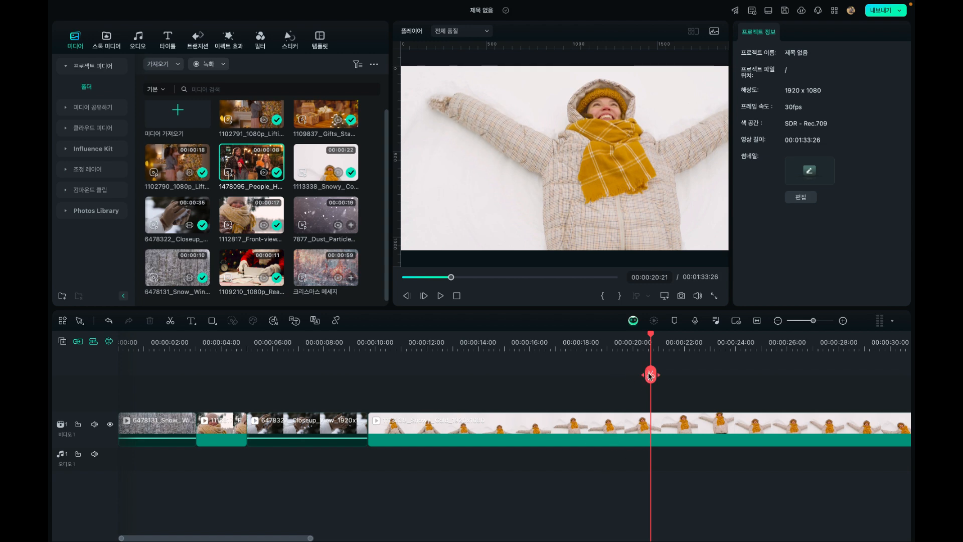
{"action": "left_click", "coordinate": [596, 446]}
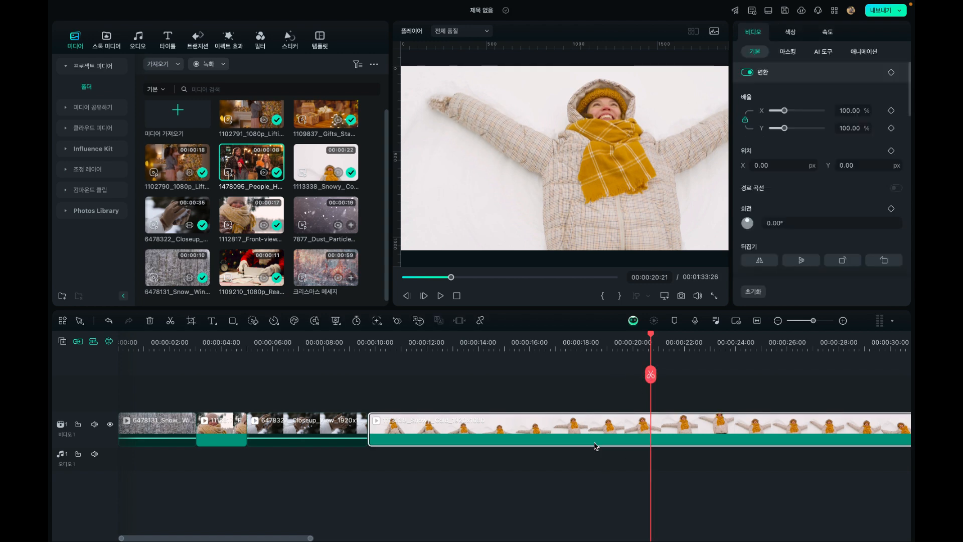
{"action": "left_click", "coordinate": [651, 375]}
{"action": "key", "text": "Delete"}
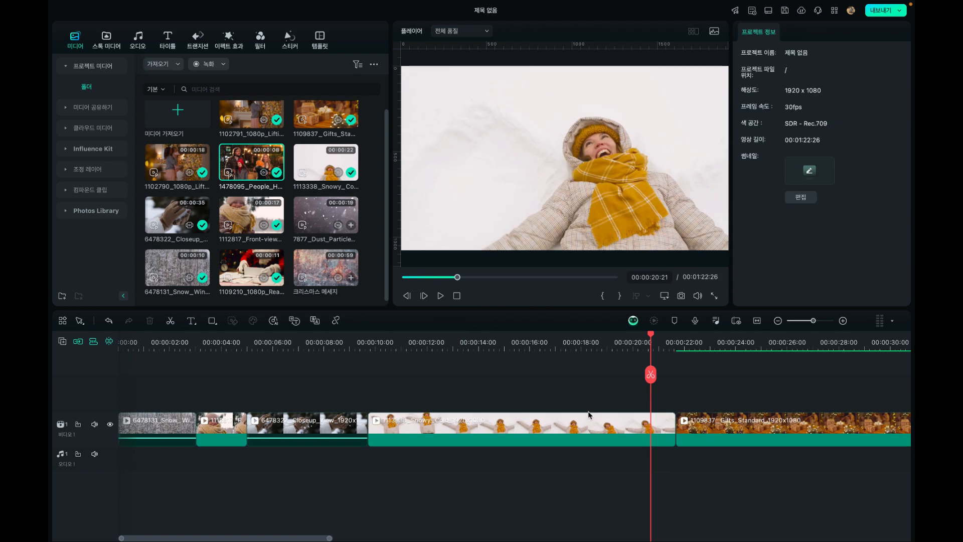
Play the 1113338 Snowy clip from its start and trim its end at 00:00:13:09
{"action": "left_click", "coordinate": [381, 337]}
{"action": "left_click", "coordinate": [368, 339]}
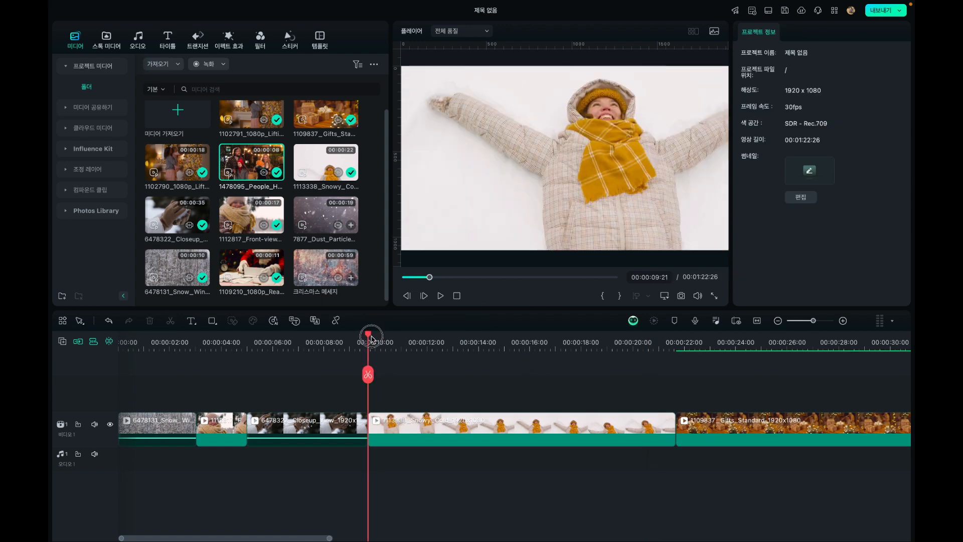
{"action": "key", "text": "space"}
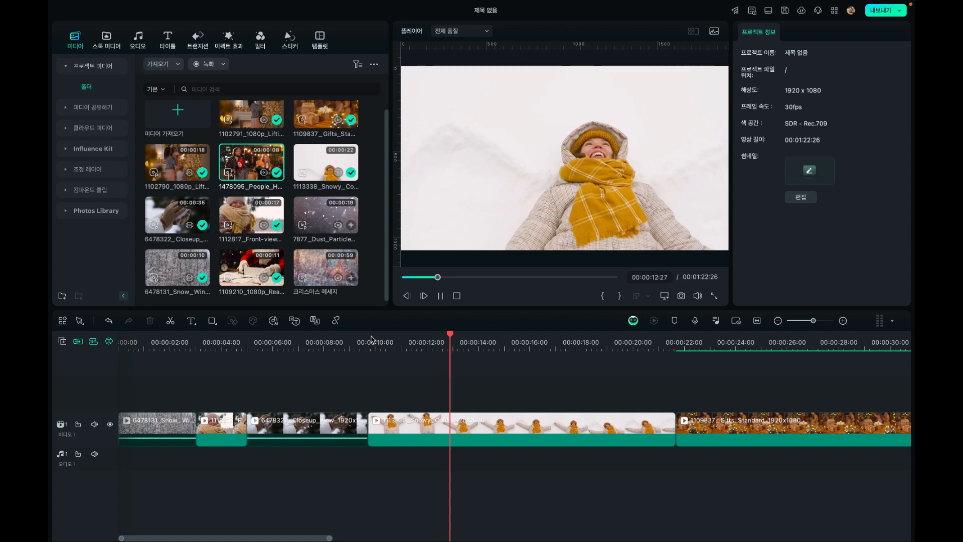
{"action": "key", "text": "space"}
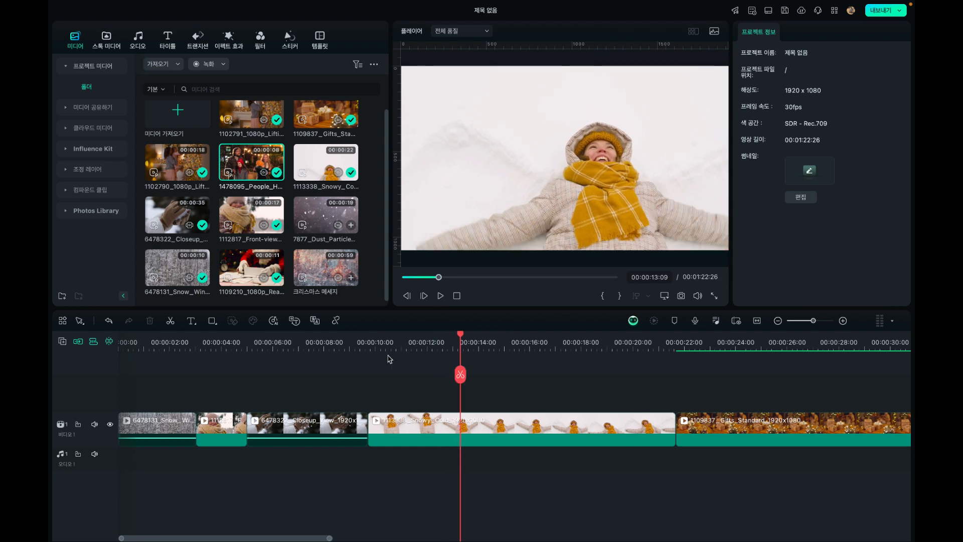
{"action": "left_click", "coordinate": [482, 421]}
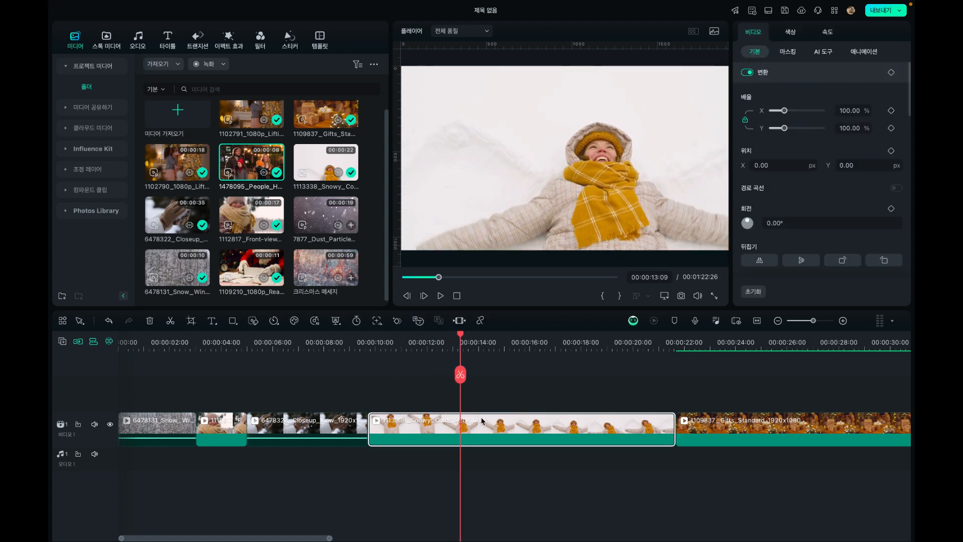
{"action": "key", "text": "alt+]"}
Trim the 1109837 Gifts clip's start up to 00:00:15:05 and its end at 00:00:17:10
{"action": "left_click_drag", "start_coordinate": [452, 339], "coordinate": [509, 328]}
{"action": "left_click", "coordinate": [514, 426]}
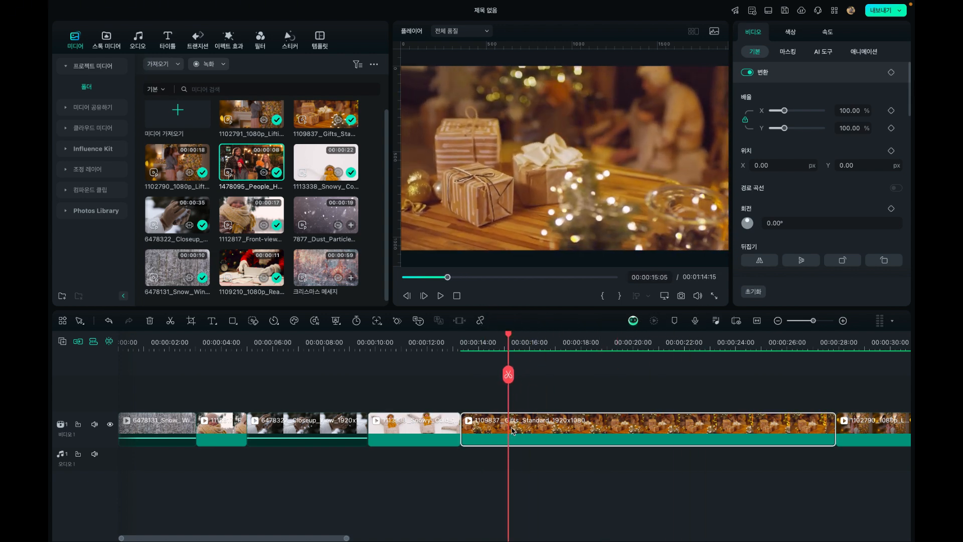
{"action": "key", "text": "alt+bracketleft"}
{"action": "left_click_drag", "start_coordinate": [463, 339], "coordinate": [672, 335]}
{"action": "key", "text": "alt+bracketright"}
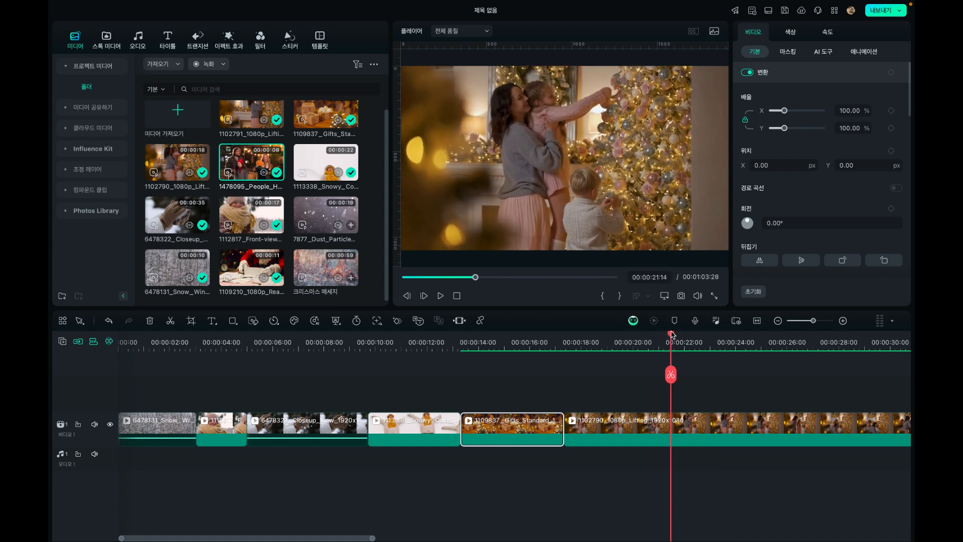
Trim the 1102790 Lifting clip's start up to 00:00:21:14, then its end at 00:00:18:26
{"action": "left_click", "coordinate": [671, 423]}
{"action": "key", "text": "alt+bracketleft"}
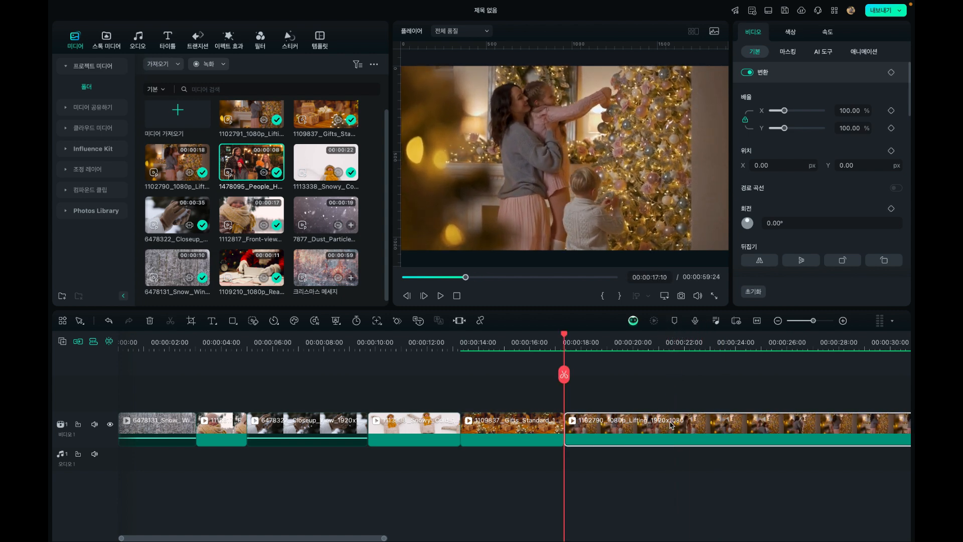
{"action": "left_click_drag", "start_coordinate": [567, 337], "coordinate": [605, 343]}
{"action": "key", "text": "alt+bracketright"}
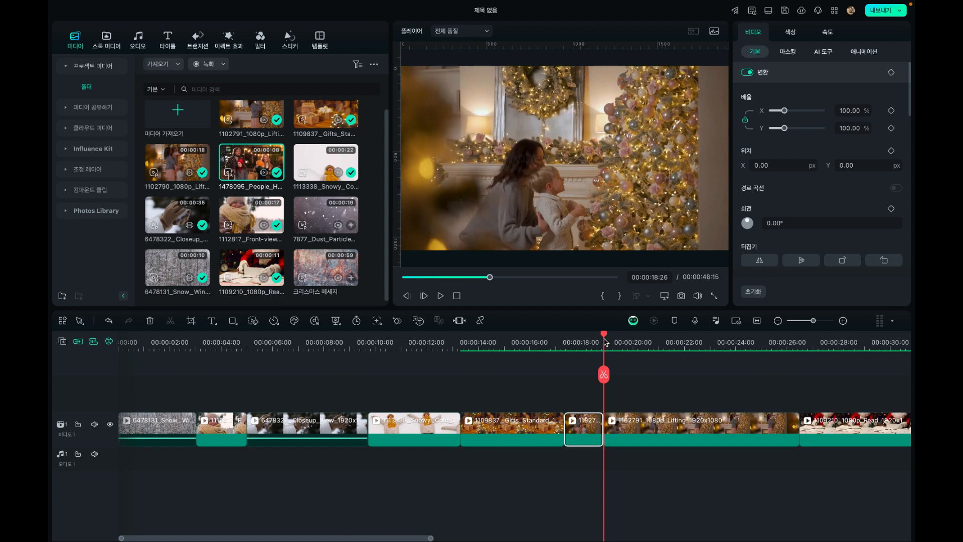
Scrub into the 1102791 Lifting clip and trim its start up to 00:00:21:07
{"action": "left_click", "coordinate": [645, 421]}
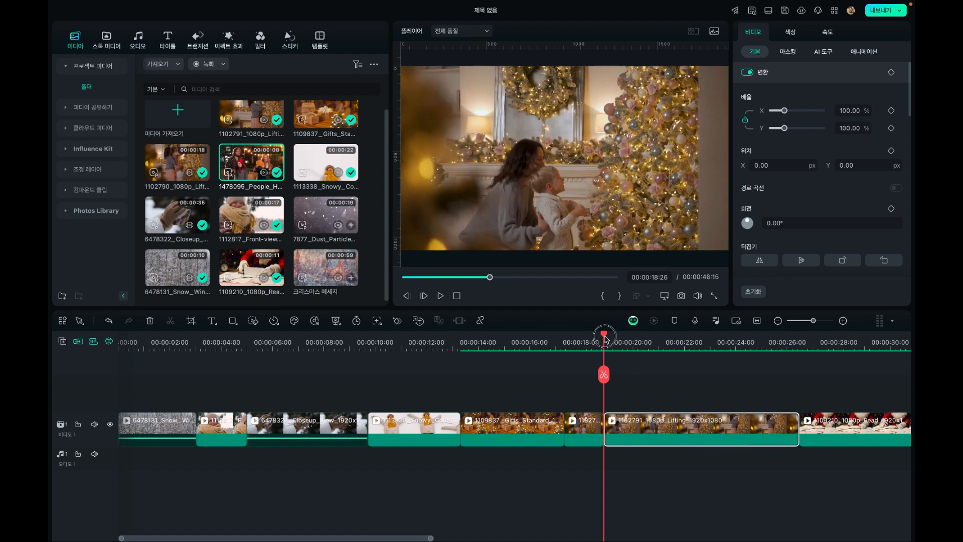
{"action": "left_click_drag", "start_coordinate": [605, 340], "coordinate": [665, 339]}
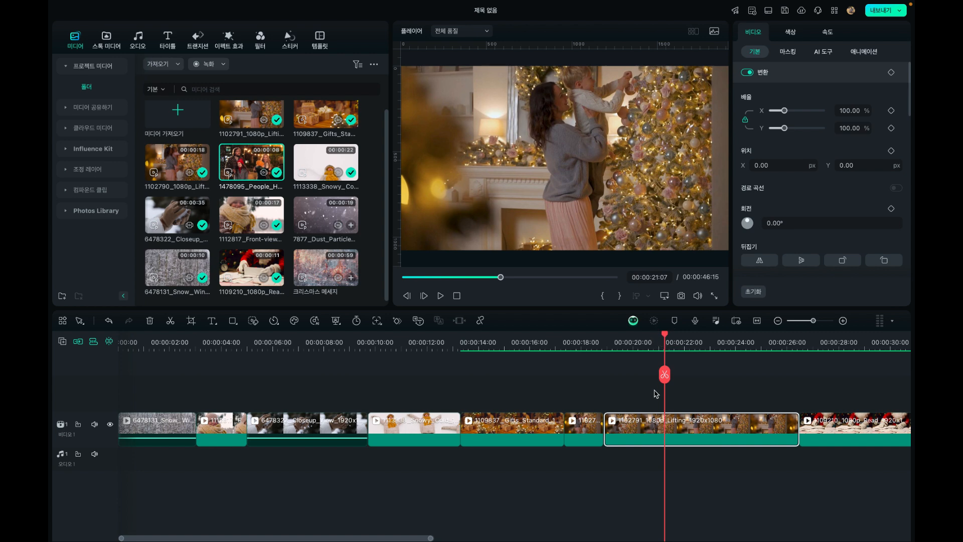
{"action": "key", "text": "alt+bracketleft"}
Scale the 1102790 Lifting clip to 119.59% and shift it horizontally to X 172.35 px
{"action": "left_click", "coordinate": [587, 342]}
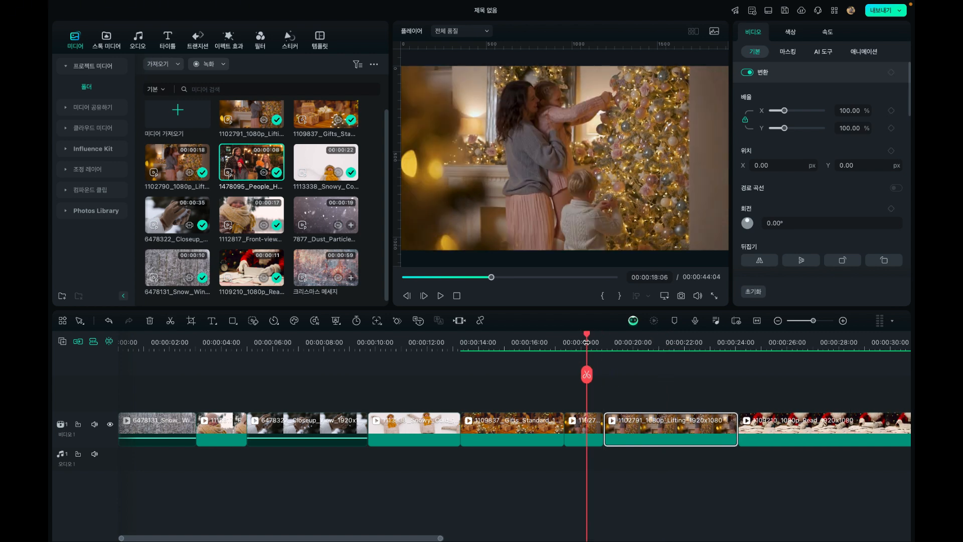
{"action": "mouse_move", "coordinate": [590, 340]}
{"action": "left_mouse_down"}
{"action": "mouse_move", "coordinate": [616, 344]}
{"action": "mouse_move", "coordinate": [586, 344]}
{"action": "left_mouse_up"}
{"action": "left_click", "coordinate": [588, 426]}
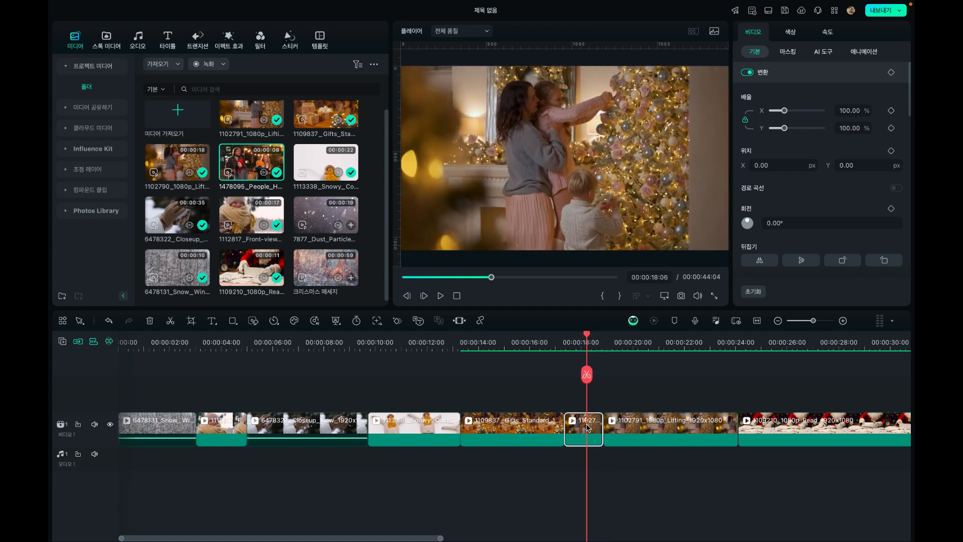
{"action": "left_click_drag", "start_coordinate": [786, 116], "coordinate": [788, 116]}
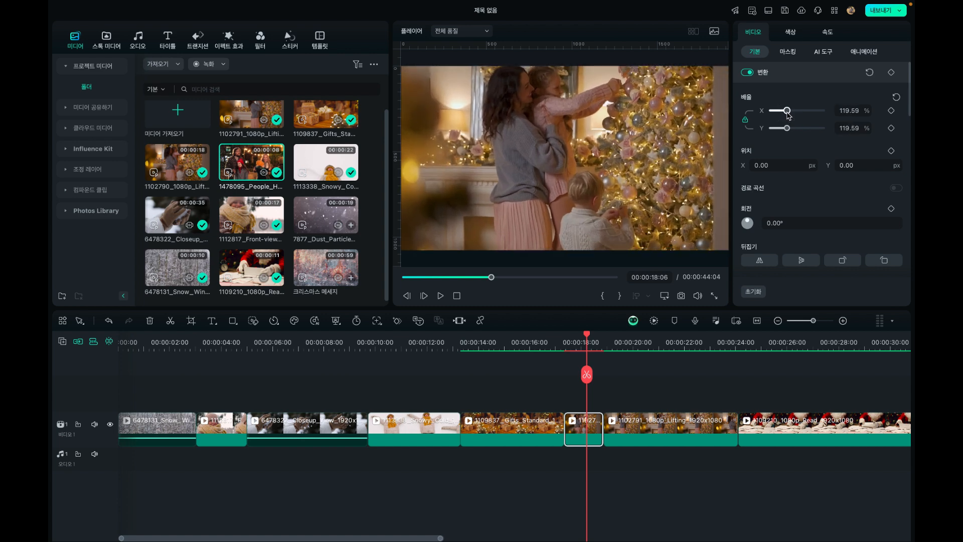
{"action": "left_click_drag", "start_coordinate": [592, 167], "coordinate": [622, 167]}
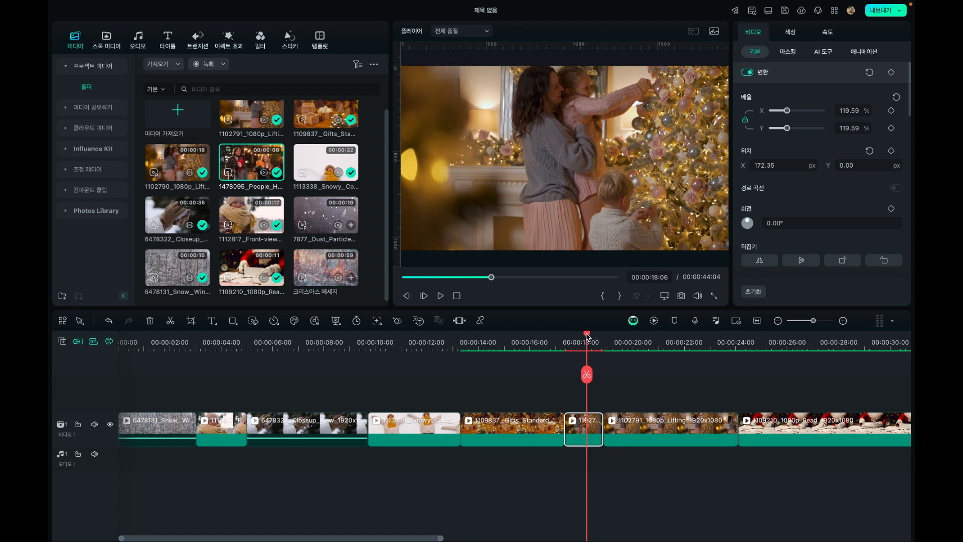
Scale the 1102791 Lifting clip to 131.96% and reposition it at X -51.40, Y -57.45 px
{"action": "left_click_drag", "start_coordinate": [587, 335], "coordinate": [616, 335]}
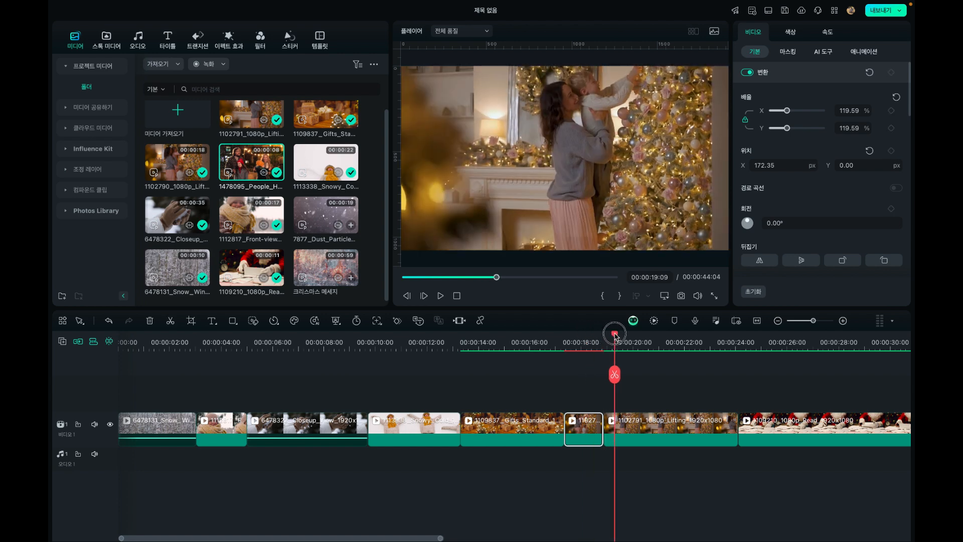
{"action": "left_click", "coordinate": [622, 427]}
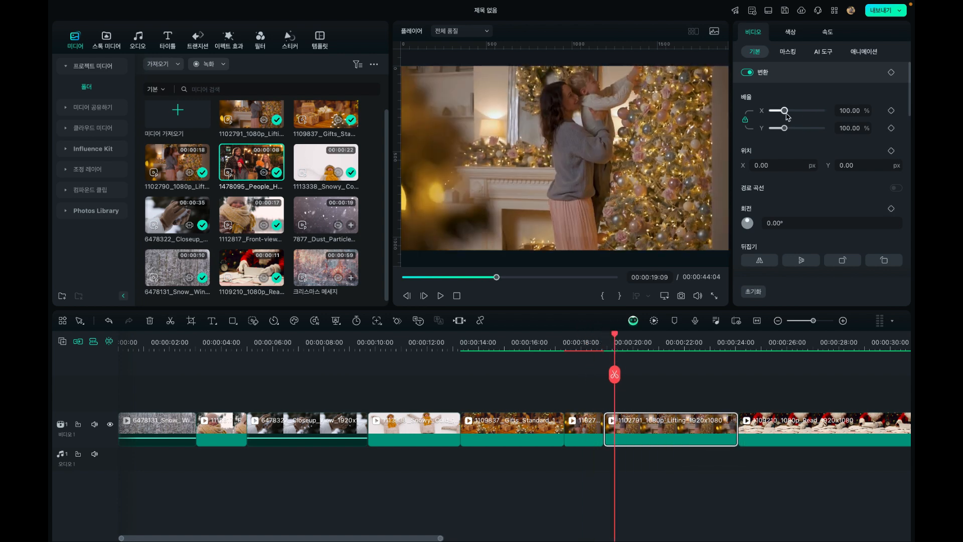
{"action": "left_click_drag", "start_coordinate": [786, 113], "coordinate": [787, 113]}
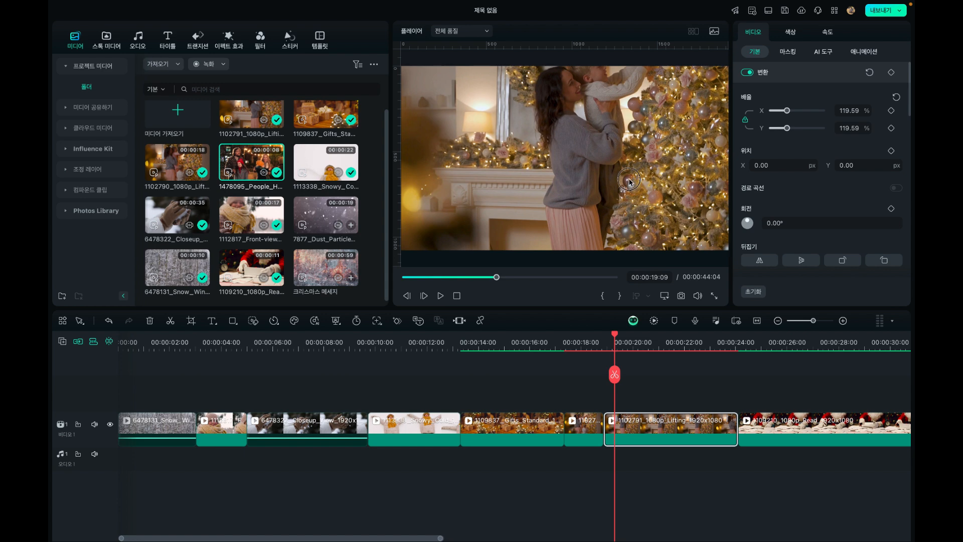
{"action": "left_click_drag", "start_coordinate": [629, 182], "coordinate": [630, 189]}
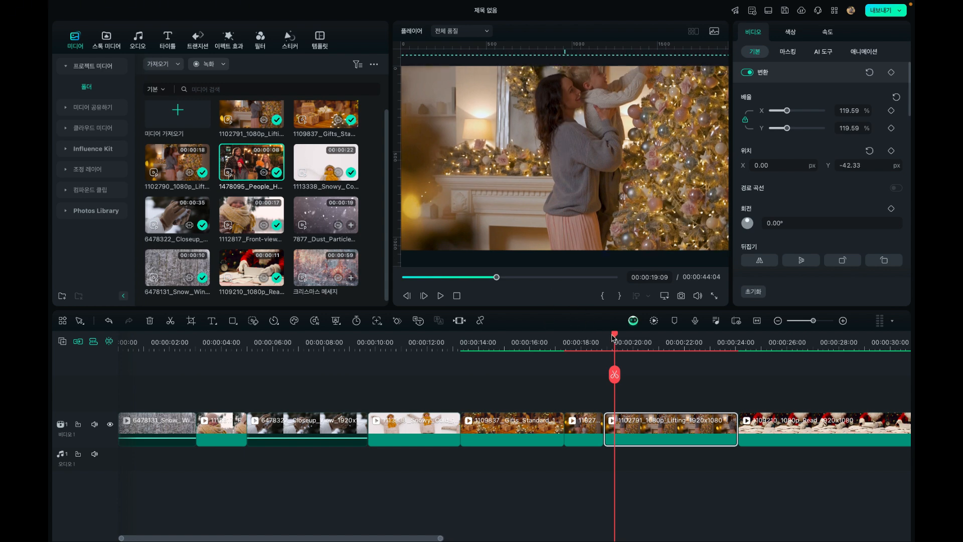
{"action": "mouse_move", "coordinate": [613, 338]}
{"action": "left_mouse_down"}
{"action": "mouse_move", "coordinate": [584, 339]}
{"action": "mouse_move", "coordinate": [611, 339]}
{"action": "left_mouse_up"}
{"action": "left_click_drag", "start_coordinate": [615, 177], "coordinate": [615, 178]}
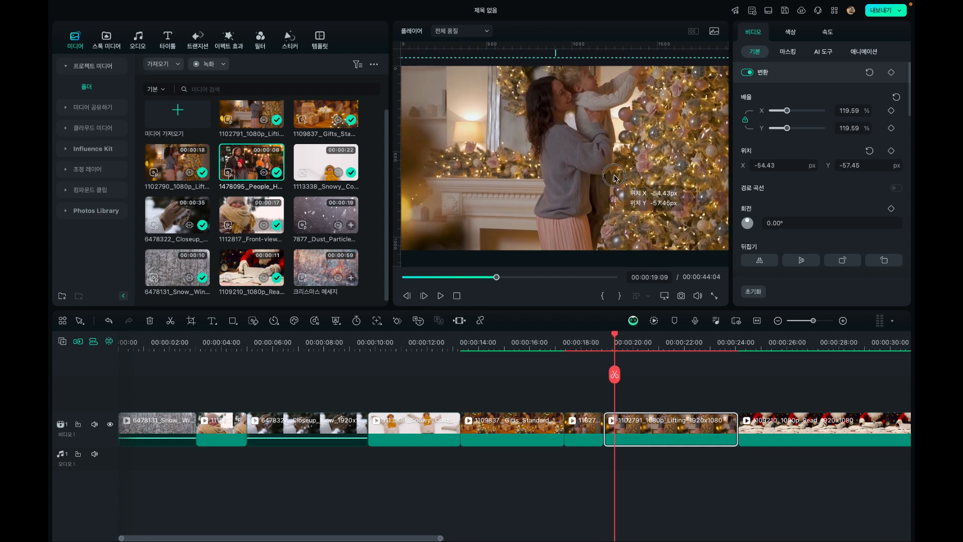
{"action": "left_click_drag", "start_coordinate": [791, 113], "coordinate": [789, 117]}
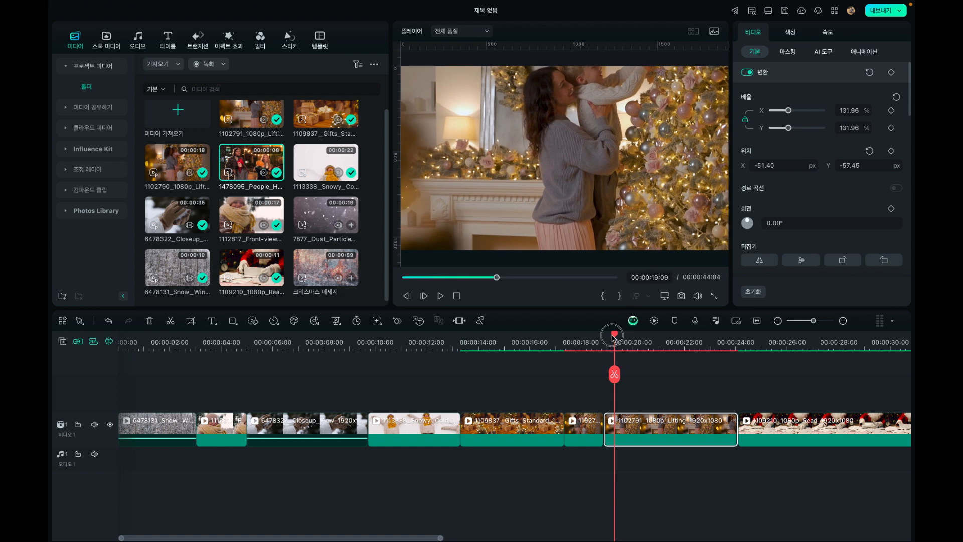
Trim the 1102791 Lifting clip's start up to 00:00:21:02, then its end at 00:00:20:22
{"action": "left_click_drag", "start_coordinate": [612, 337], "coordinate": [661, 345]}
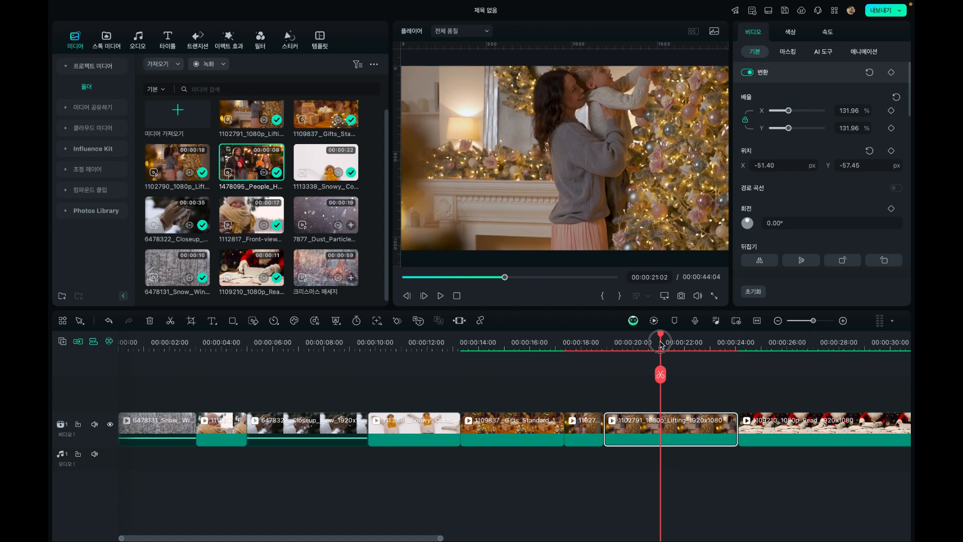
{"action": "key", "text": "alt+bracketleft"}
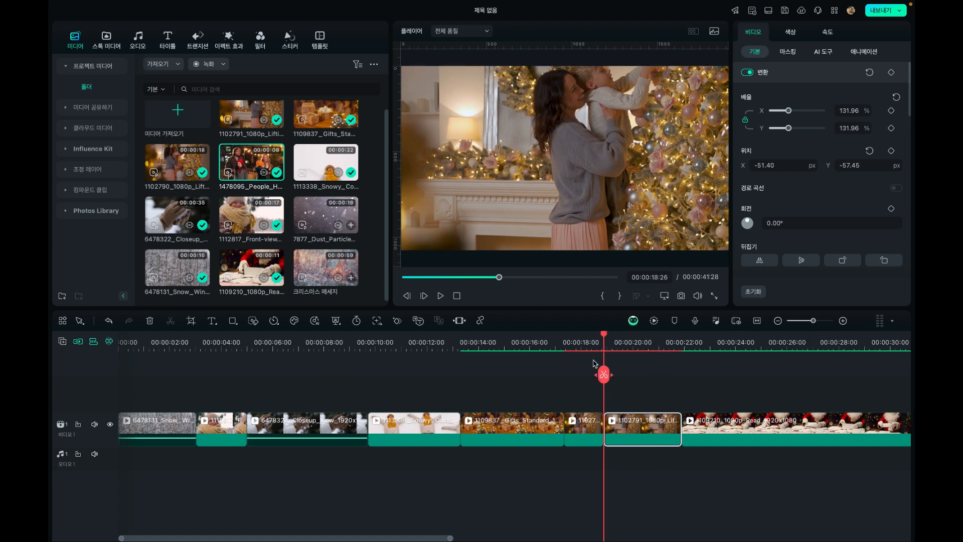
{"action": "left_click", "coordinate": [587, 341]}
{"action": "left_click_drag", "start_coordinate": [590, 337], "coordinate": [652, 340]}
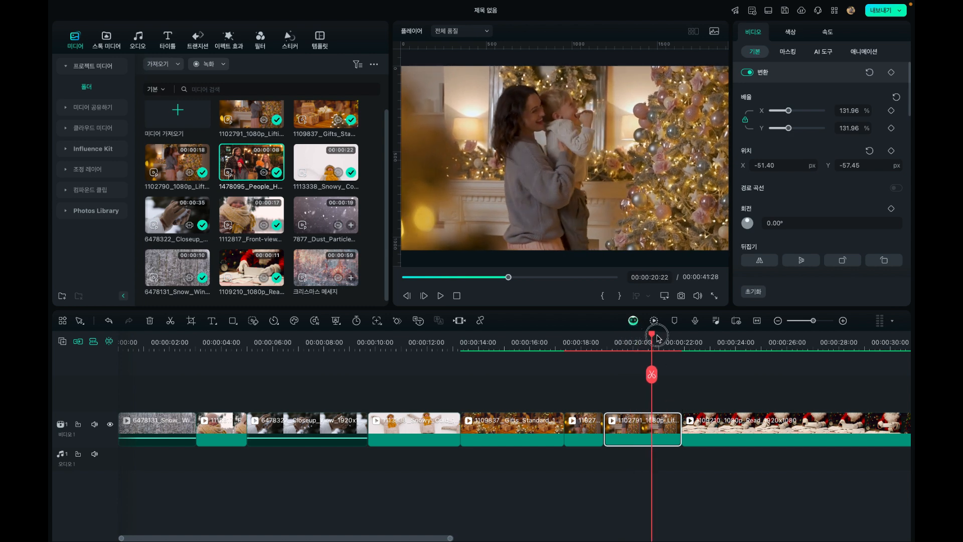
{"action": "mouse_move", "coordinate": [658, 338]}
{"action": "left_mouse_down"}
{"action": "mouse_move", "coordinate": [679, 340]}
{"action": "mouse_move", "coordinate": [653, 344]}
{"action": "left_mouse_up"}
{"action": "key", "text": "alt+]"}
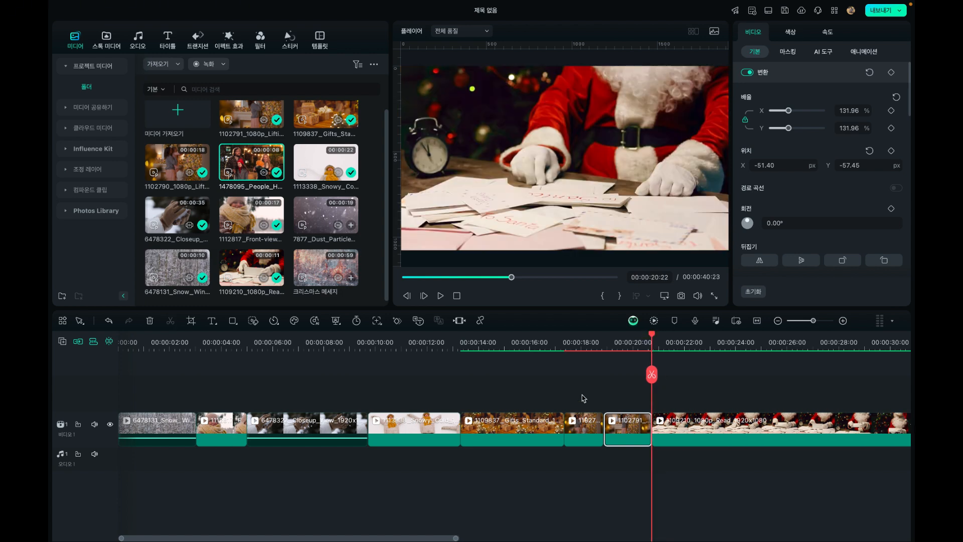
Play back the preceding clips, scrub into the 1109210 Read clip and trim its start up to 00:00:26:28
{"action": "left_click", "coordinate": [539, 344]}
{"action": "key", "text": "space"}
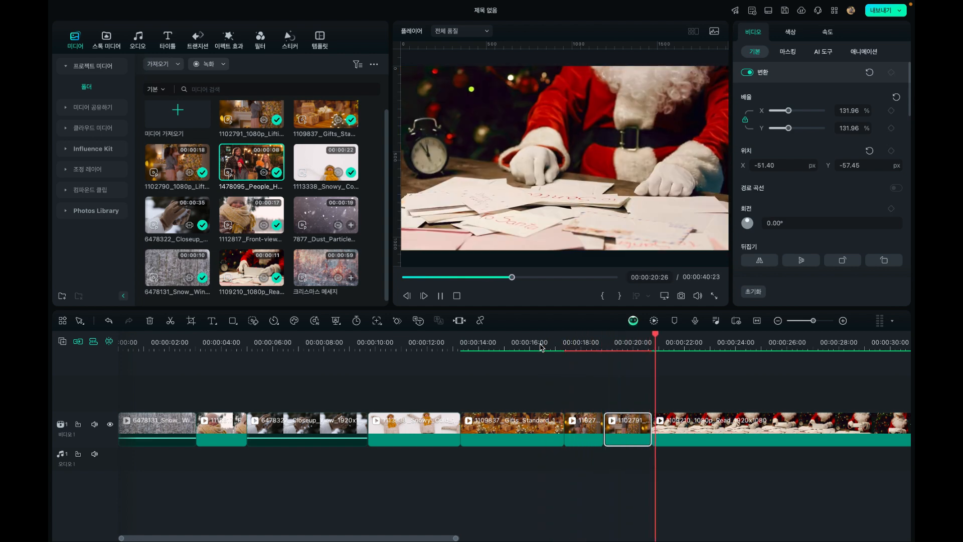
{"action": "key", "text": "space"}
{"action": "left_click_drag", "start_coordinate": [665, 339], "coordinate": [745, 349]}
{"action": "left_click", "coordinate": [778, 320]}
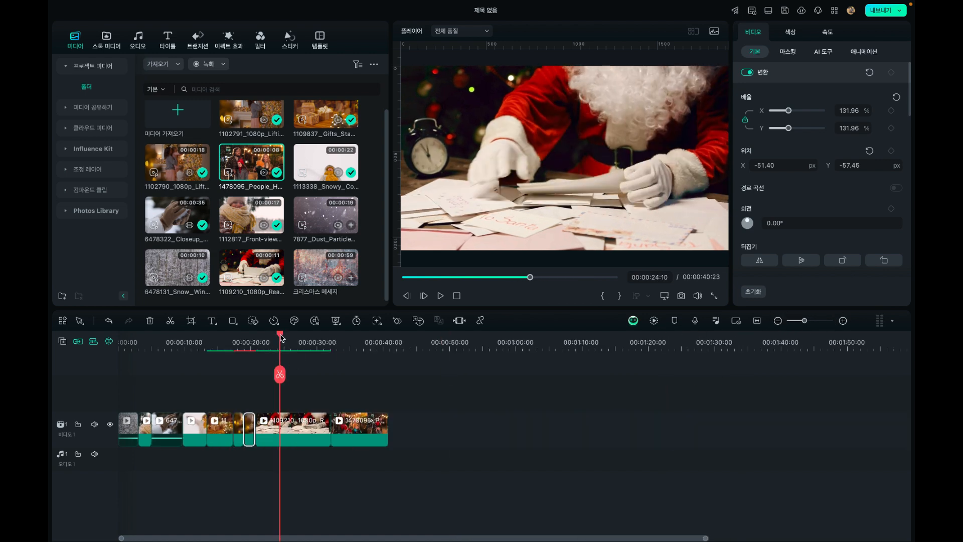
{"action": "left_click_drag", "start_coordinate": [266, 340], "coordinate": [297, 347]}
{"action": "left_click", "coordinate": [289, 420]}
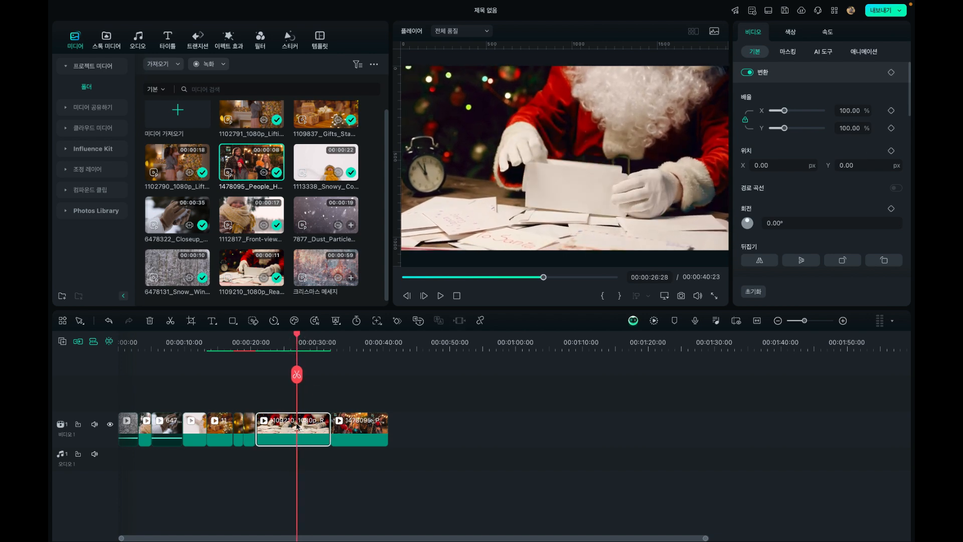
{"action": "key", "text": "alt+bracketleft"}
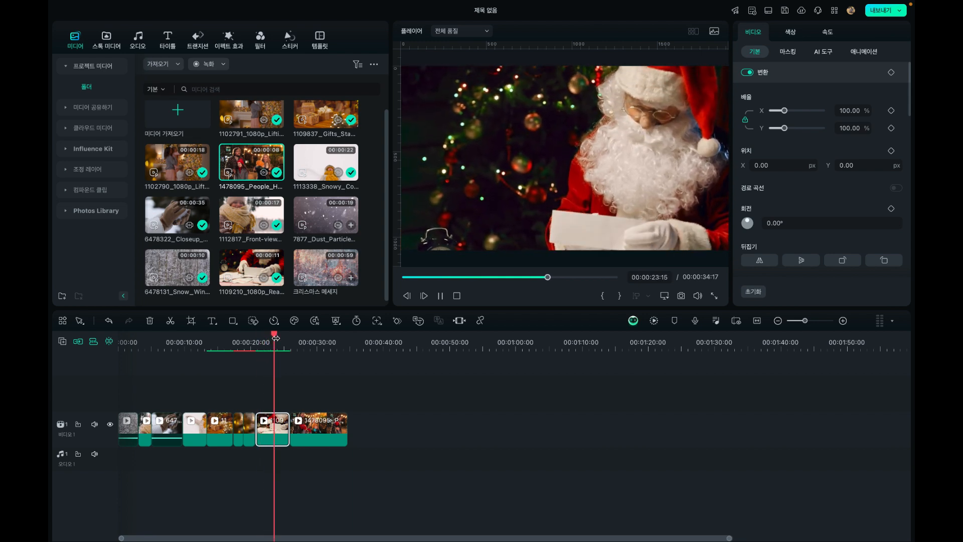
Scrub through the 1109210 Read clip and trim its end at 00:00:24:08
{"action": "key", "text": "space"}
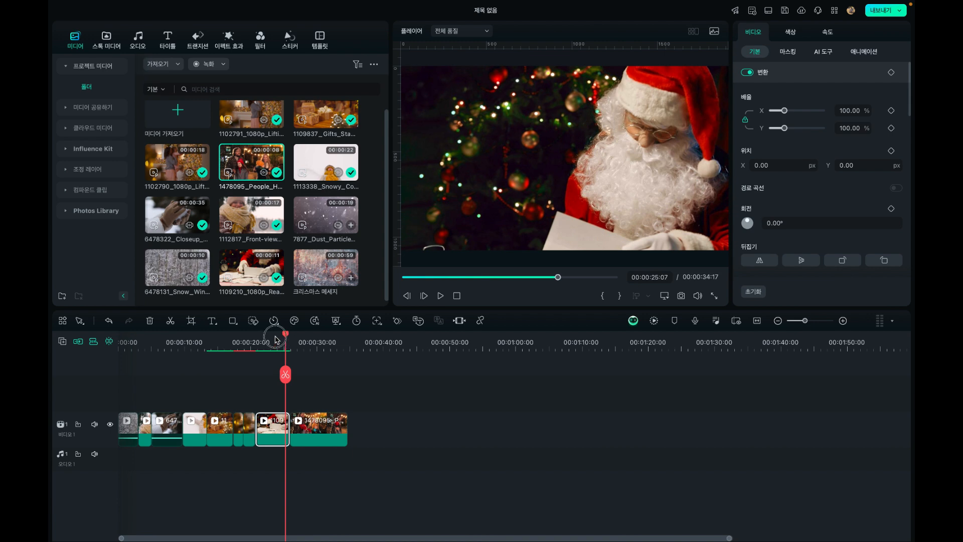
{"action": "left_click_drag", "start_coordinate": [276, 339], "coordinate": [264, 339]}
{"action": "left_click", "coordinate": [842, 320]}
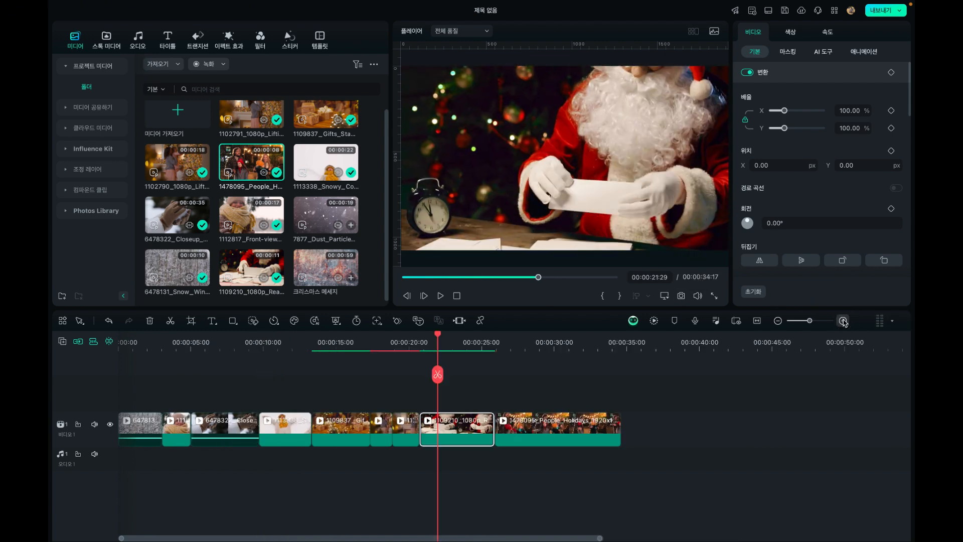
{"action": "left_click", "coordinate": [843, 320]}
{"action": "left_click_drag", "start_coordinate": [482, 337], "coordinate": [477, 339]}
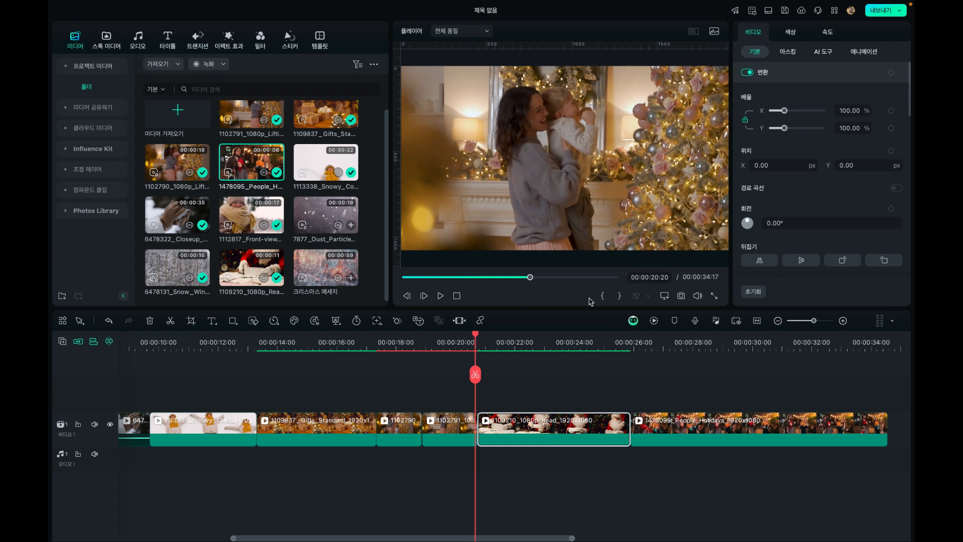
{"action": "left_click_drag", "start_coordinate": [478, 336], "coordinate": [583, 336]}
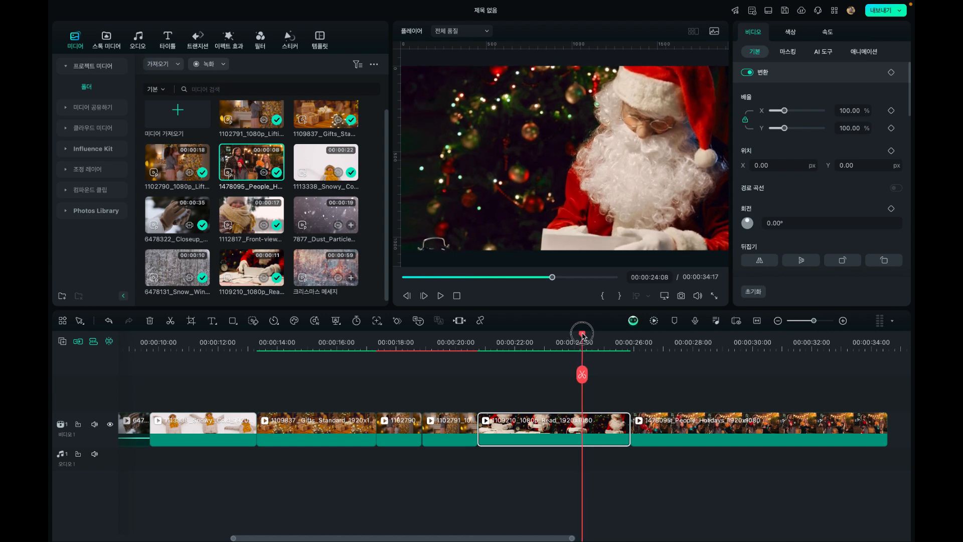
{"action": "key", "text": "alt+]"}
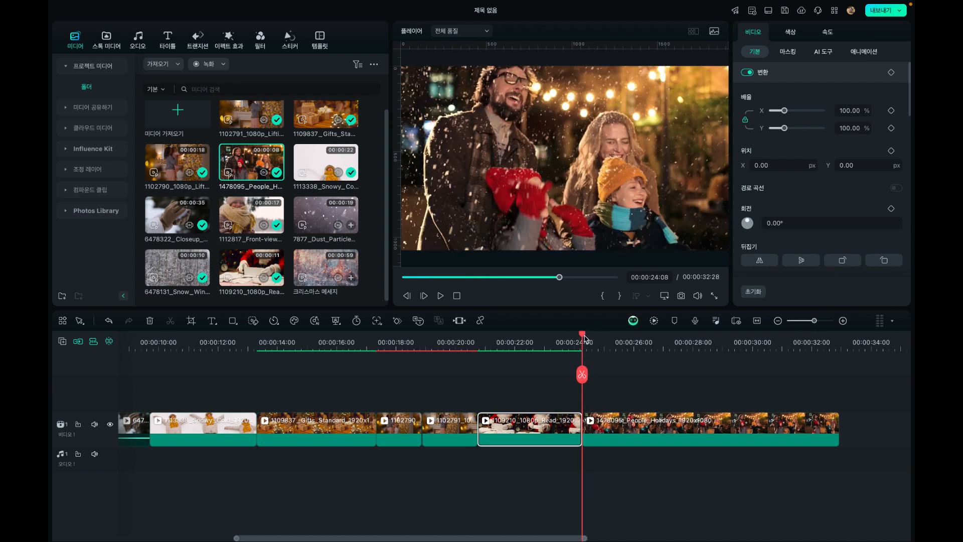
Trim the 1478095 People Holidays clip's start up to 00:00:25:24, then trim its end at 00:00:30:05
{"action": "left_click_drag", "start_coordinate": [593, 337], "coordinate": [628, 339]}
{"action": "left_click", "coordinate": [629, 372]}
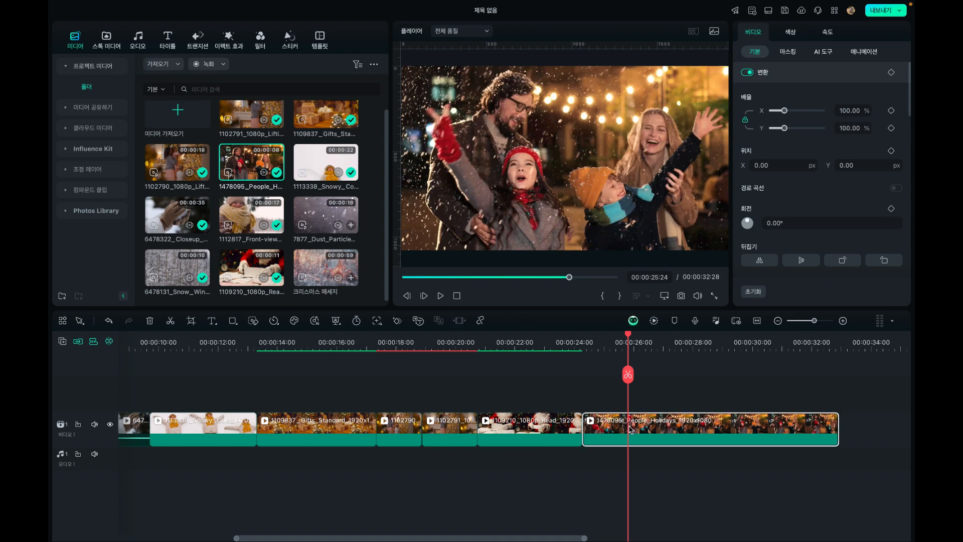
{"action": "key", "text": "Delete"}
{"action": "left_click_drag", "start_coordinate": [588, 337], "coordinate": [769, 337]}
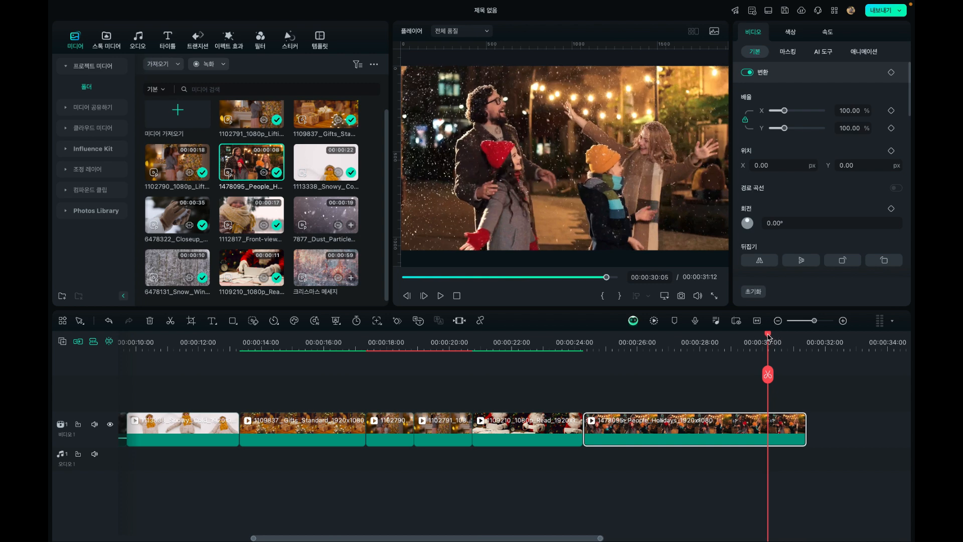
{"action": "key", "text": "alt+bracketright"}
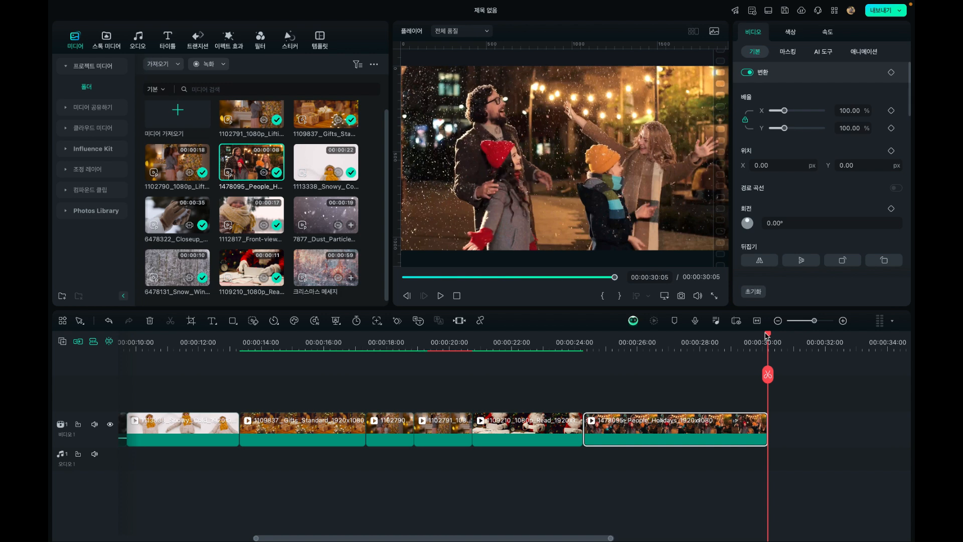
Return the playhead to the start of the timeline and browse the Christmas category of the stock media library
{"action": "left_click_drag", "start_coordinate": [766, 336], "coordinate": [111, 354]}
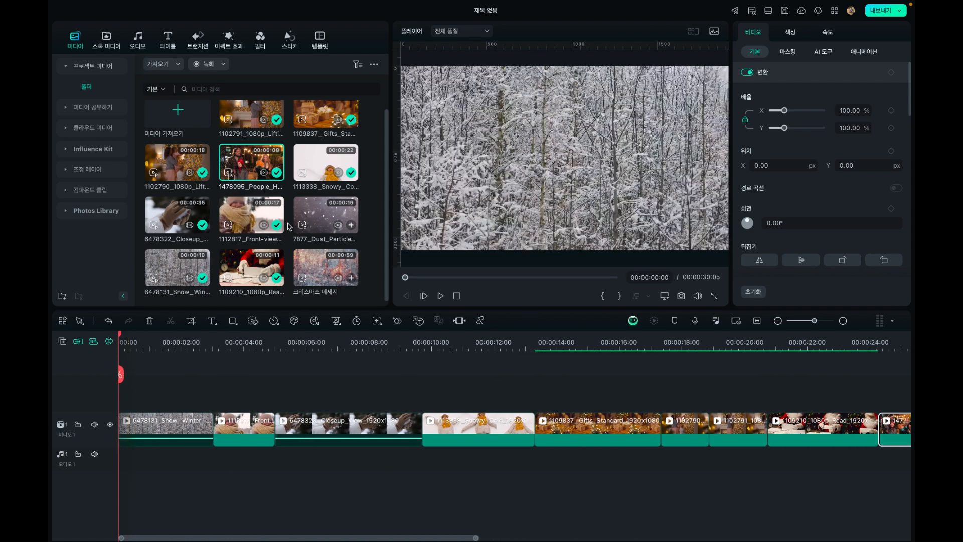
{"action": "left_click", "coordinate": [107, 40]}
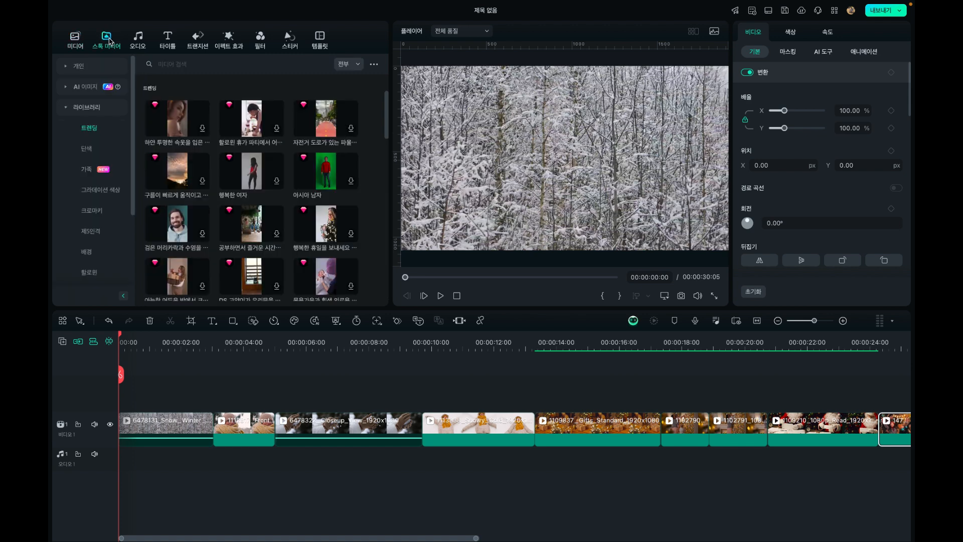
{"action": "scroll", "coordinate": [96, 204], "scroll_direction": "down", "scroll_amount": 3}
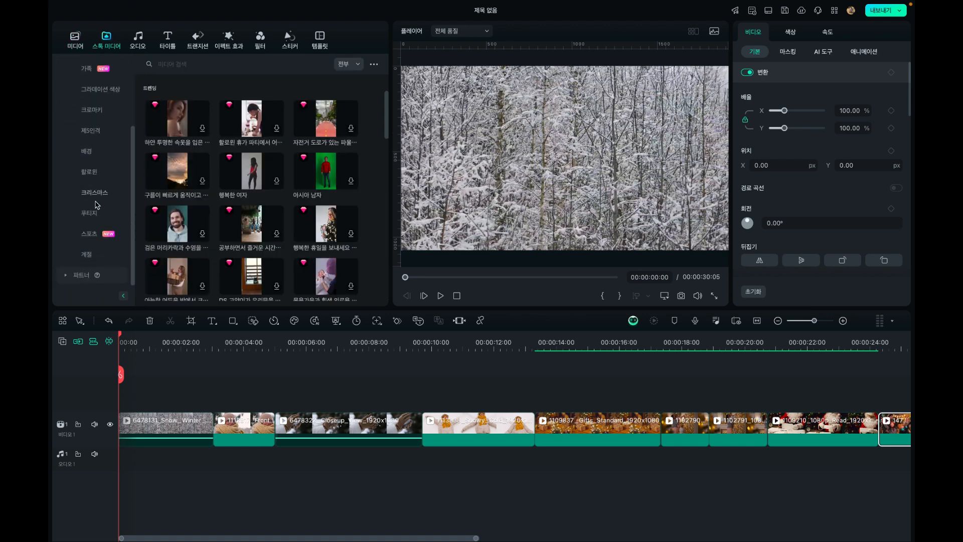
{"action": "scroll", "coordinate": [97, 204], "scroll_direction": "up", "scroll_amount": 2}
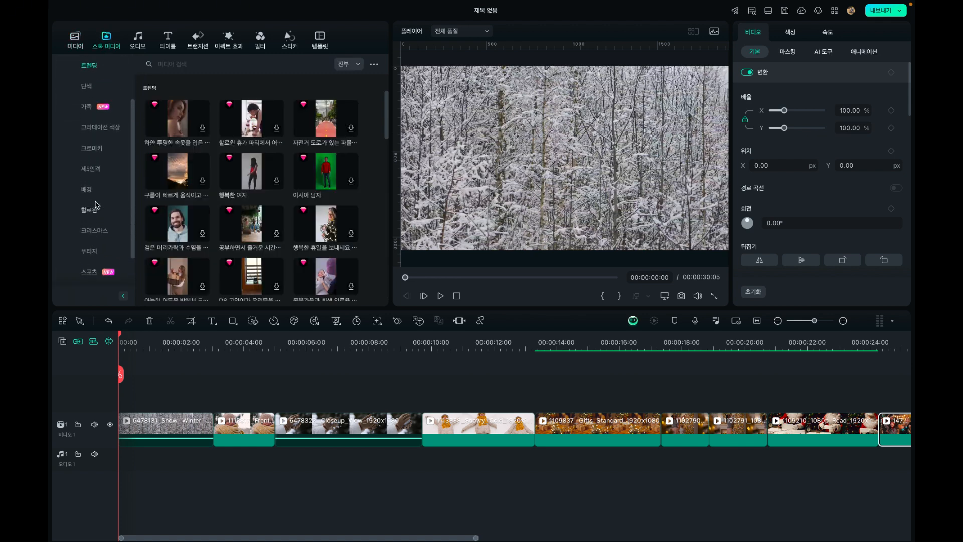
{"action": "left_click", "coordinate": [94, 231]}
{"action": "scroll", "coordinate": [325, 213], "scroll_direction": "down", "scroll_amount": 10}
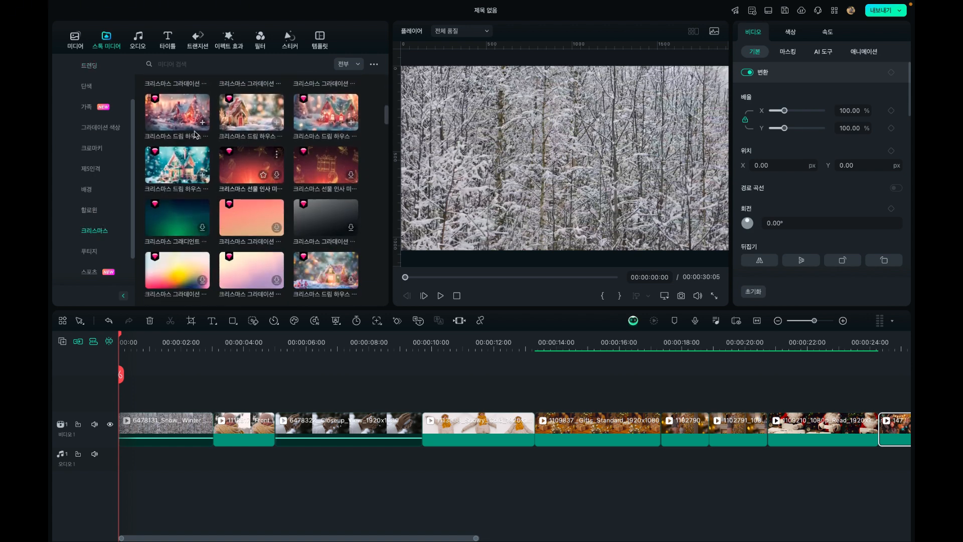
Preview the Christmas dream house clips, try adding the pale pink one at the playhead and remove it again
{"action": "left_click", "coordinate": [187, 125]}
{"action": "left_click", "coordinate": [239, 116]}
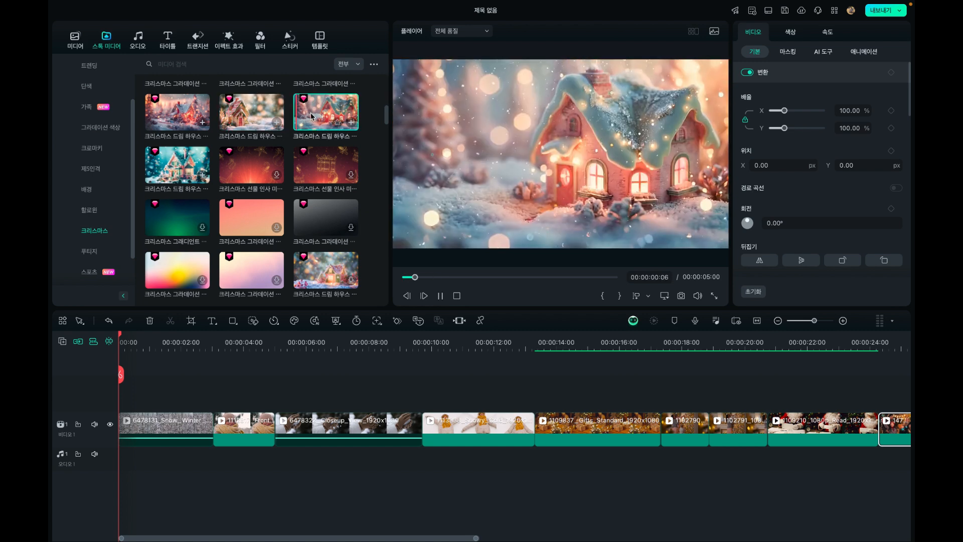
{"action": "left_click", "coordinate": [170, 163]}
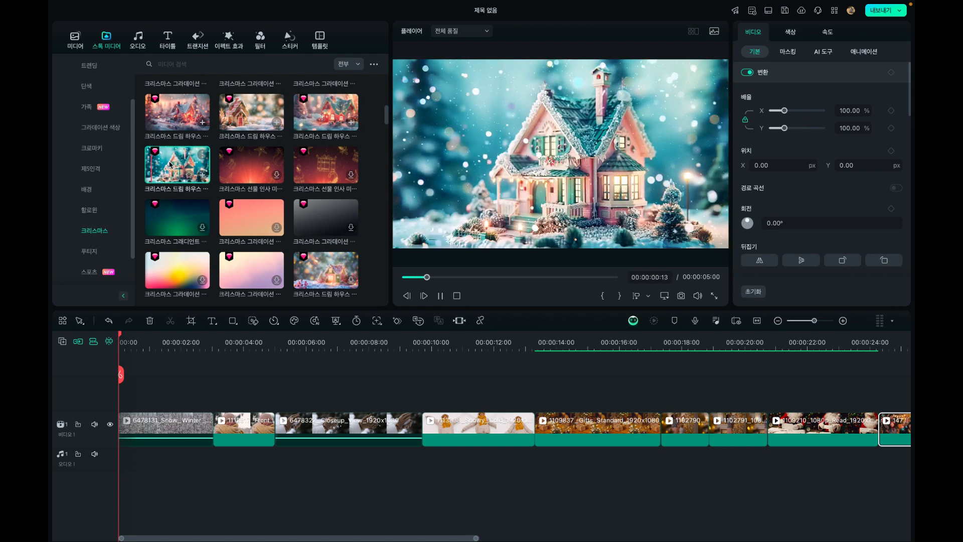
{"action": "left_click", "coordinate": [319, 276]}
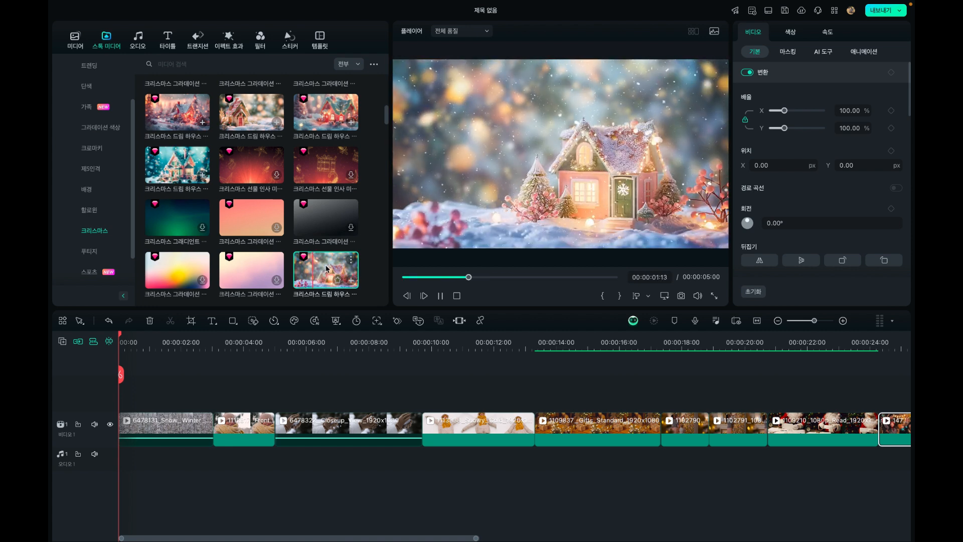
{"action": "left_click", "coordinate": [352, 282]}
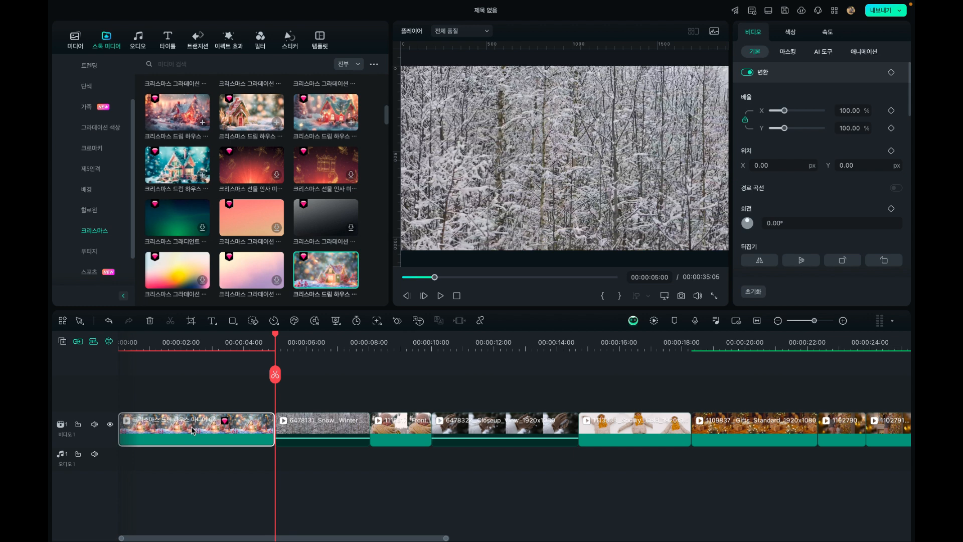
{"action": "key", "text": "Delete"}
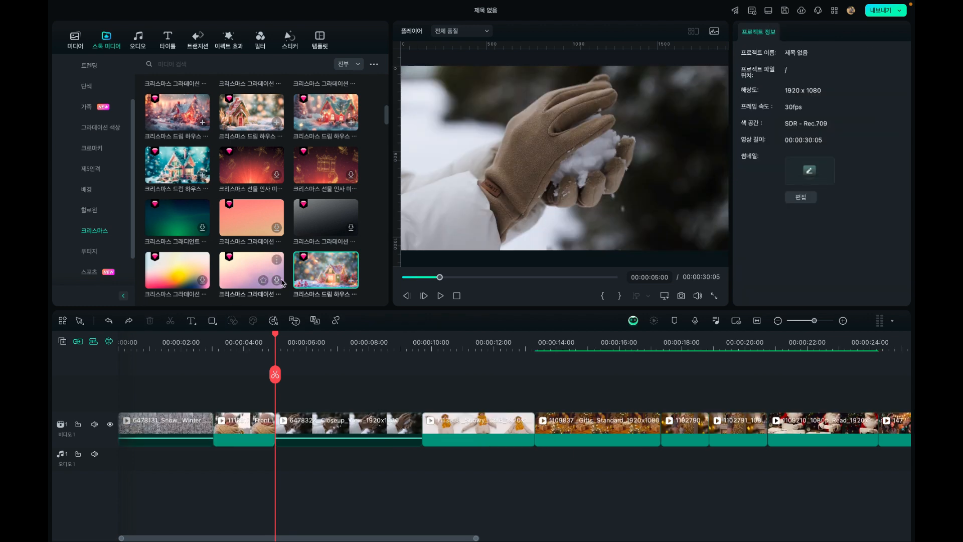
Insert 크리스마스 드림 하우스 미디어 04 before the 6478131 Snow Winter clip on video track 1 and play it from the start
{"action": "left_click_drag", "start_coordinate": [323, 270], "coordinate": [125, 401]}
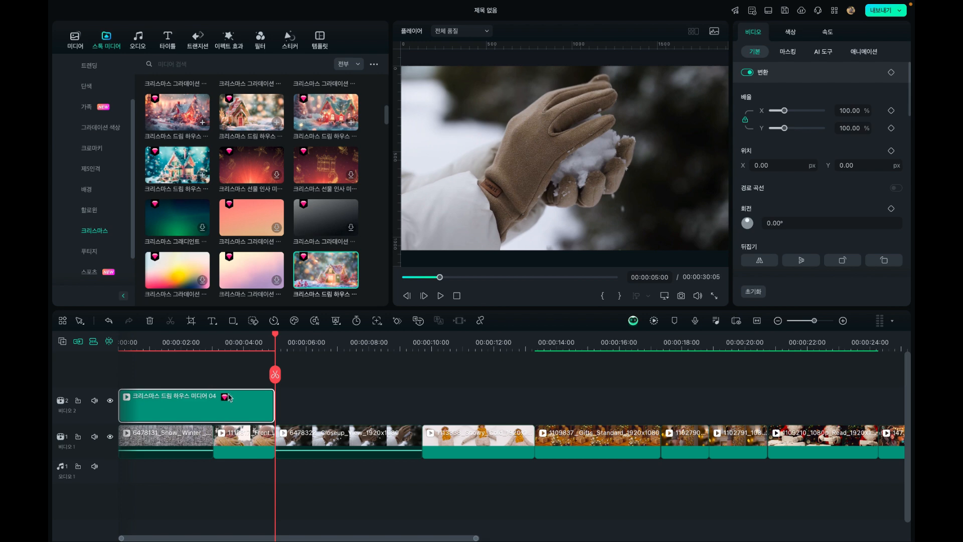
{"action": "left_click_drag", "start_coordinate": [238, 402], "coordinate": [118, 430]}
{"action": "left_click", "coordinate": [137, 342]}
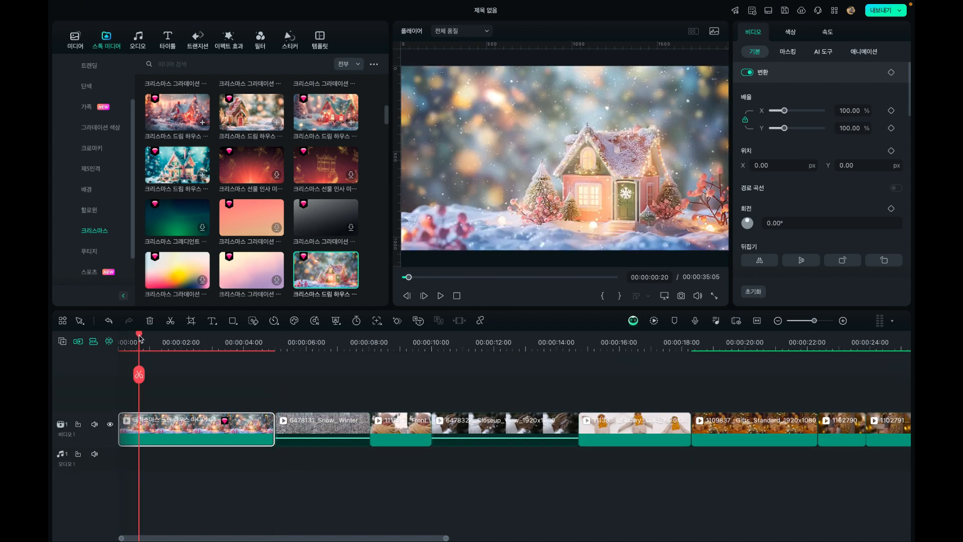
{"action": "left_click_drag", "start_coordinate": [139, 335], "coordinate": [76, 338]}
{"action": "key", "text": "space"}
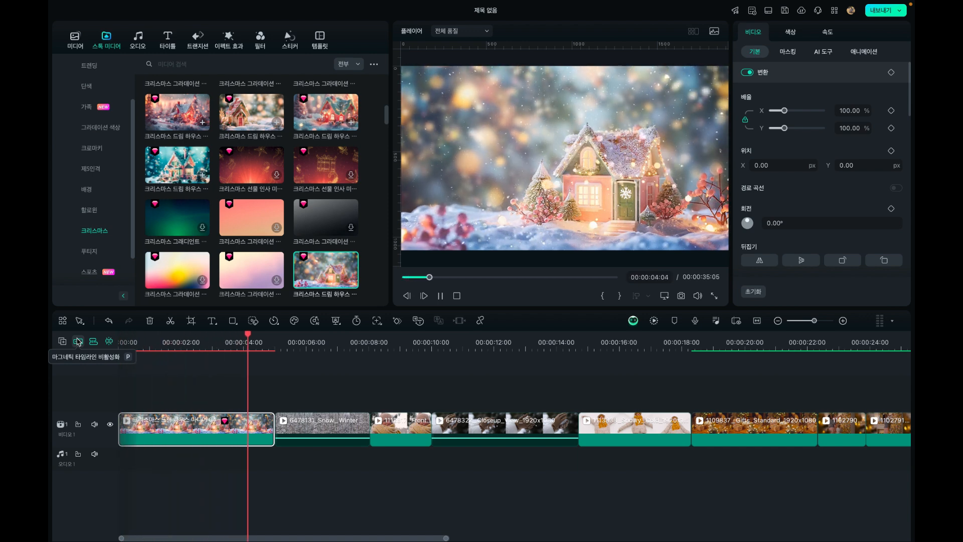
{"action": "key", "text": "space"}
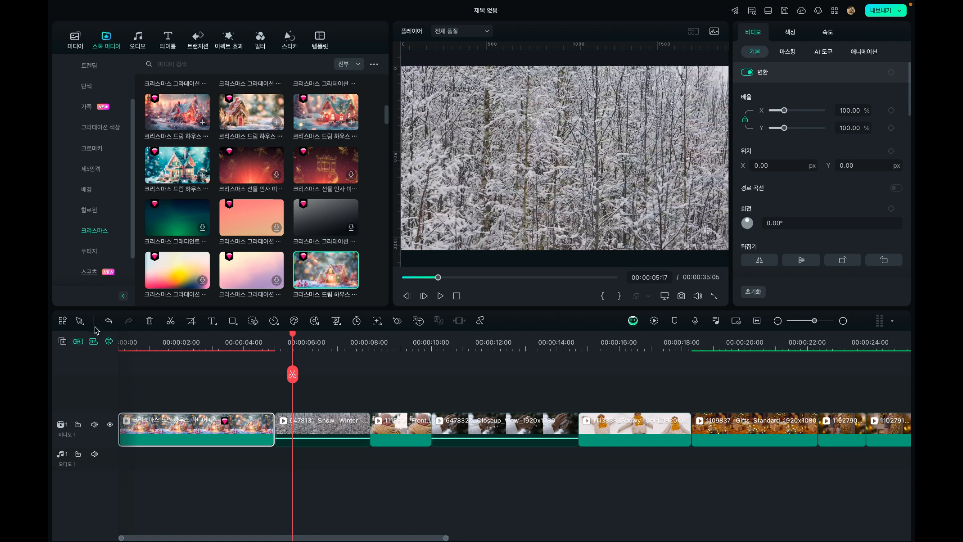
Insert the dream house clip with the red chimney at the timeline's start, delete the previous dream house clip and scrub through the new opening
{"action": "scroll", "coordinate": [251, 165], "scroll_direction": "up", "scroll_amount": 2}
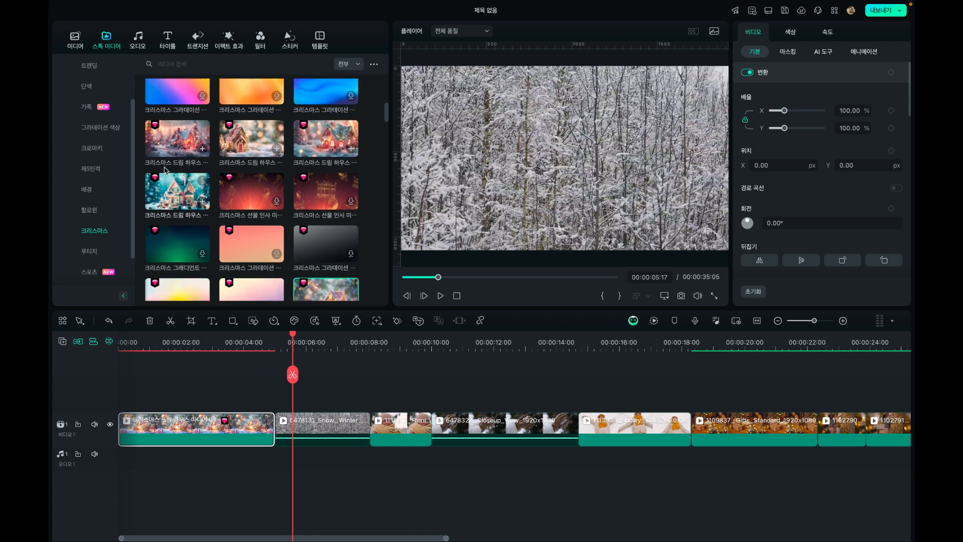
{"action": "double_click", "coordinate": [316, 159]}
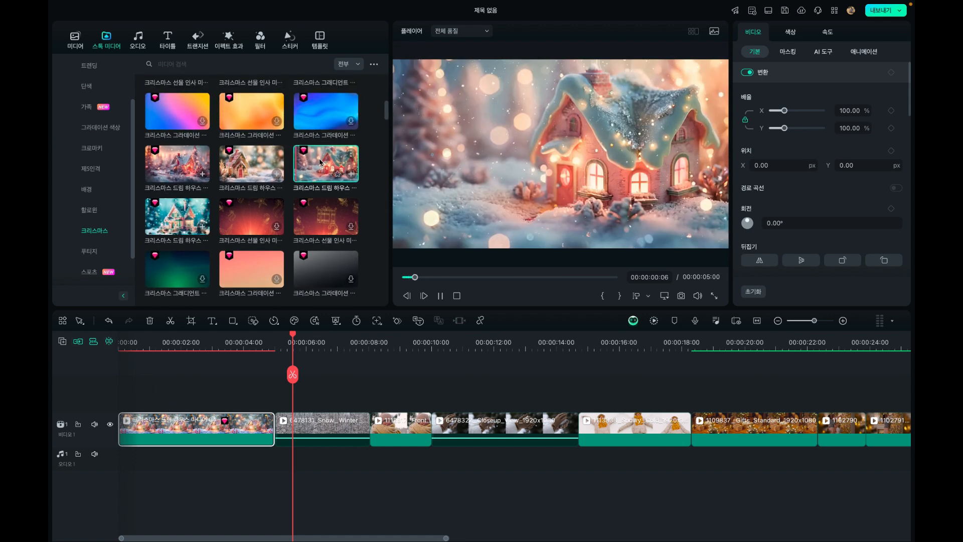
{"action": "double_click", "coordinate": [178, 164]}
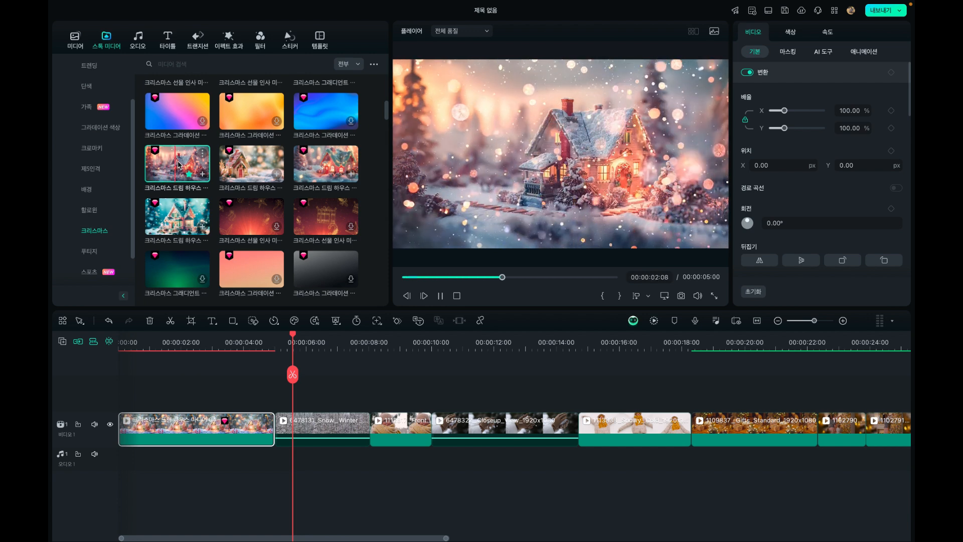
{"action": "key", "text": "space"}
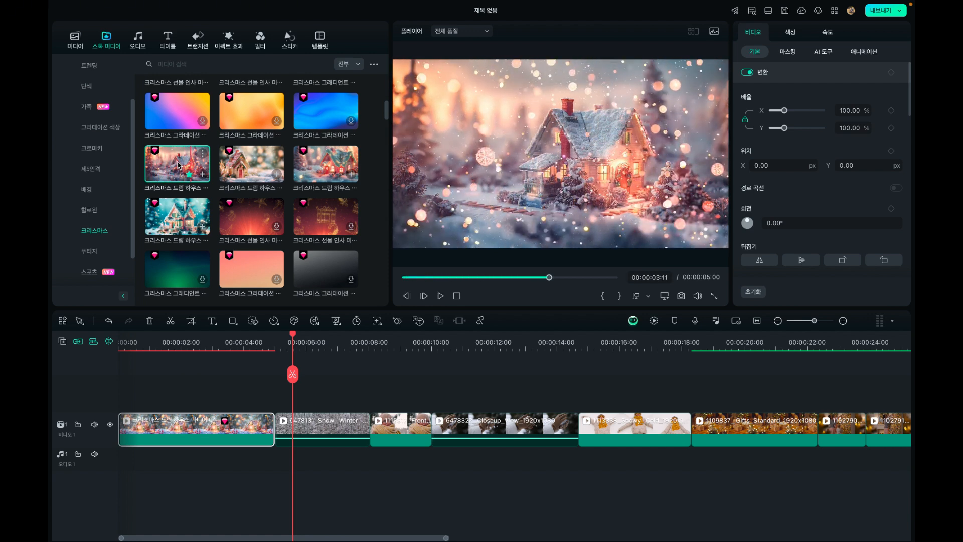
{"action": "left_click", "coordinate": [178, 424]}
{"action": "left_click_drag", "start_coordinate": [176, 165], "coordinate": [176, 418]}
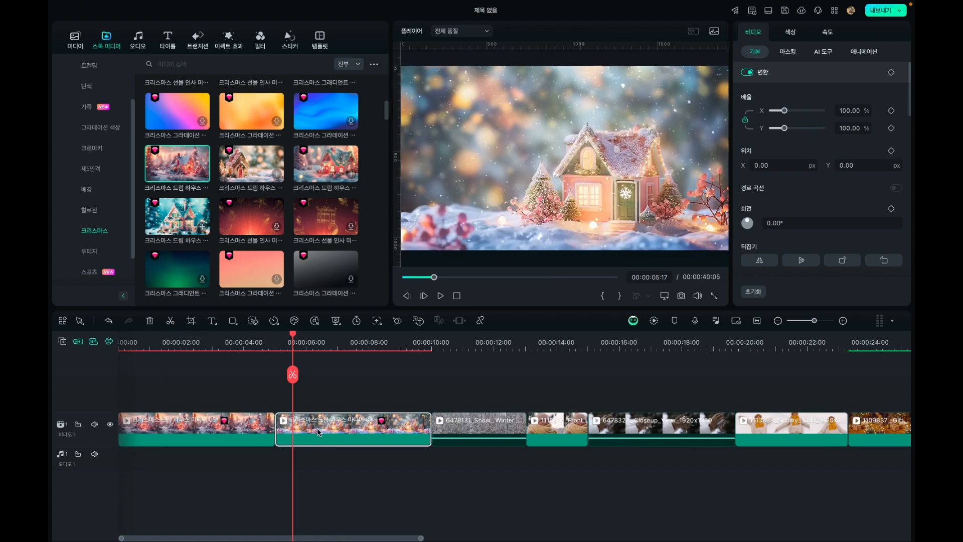
{"action": "key", "text": "Delete"}
{"action": "left_click_drag", "start_coordinate": [200, 344], "coordinate": [255, 351]}
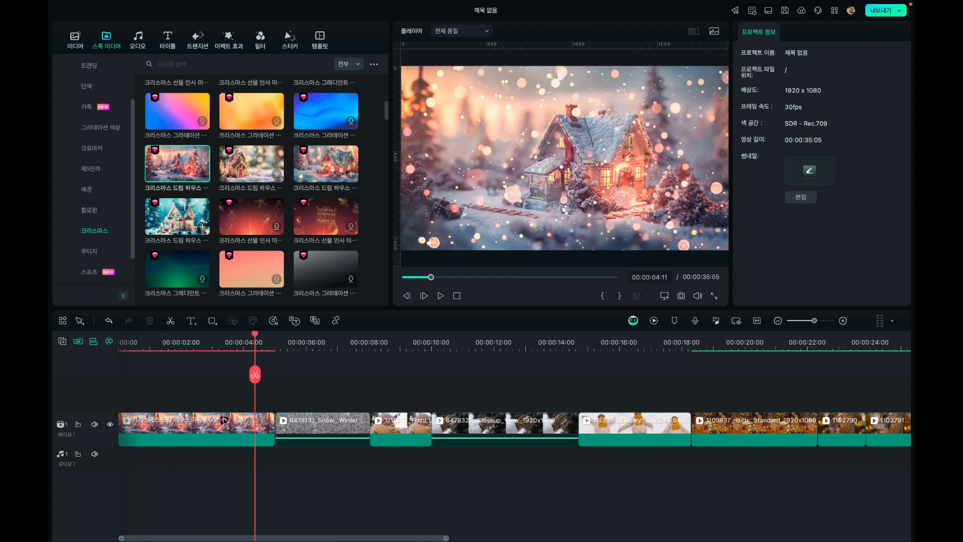
{"action": "left_click", "coordinate": [197, 427]}
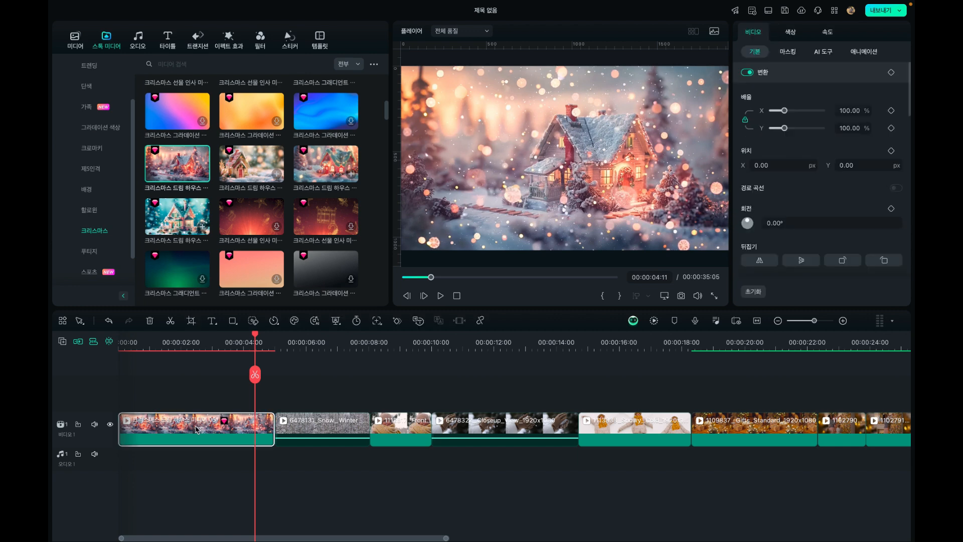
{"action": "left_click_drag", "start_coordinate": [254, 339], "coordinate": [275, 341]}
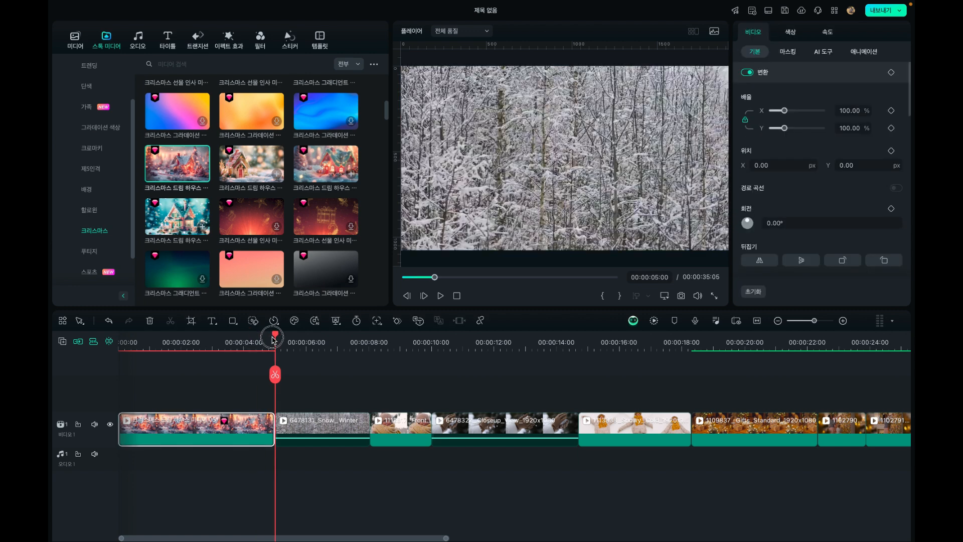
Add the festival split-screen template 크리스마스 분할 화면 팩 분할 13, with two Merry Christmas photo frames, after the 1478095 People Holidays clip
{"action": "left_click", "coordinate": [778, 321]}
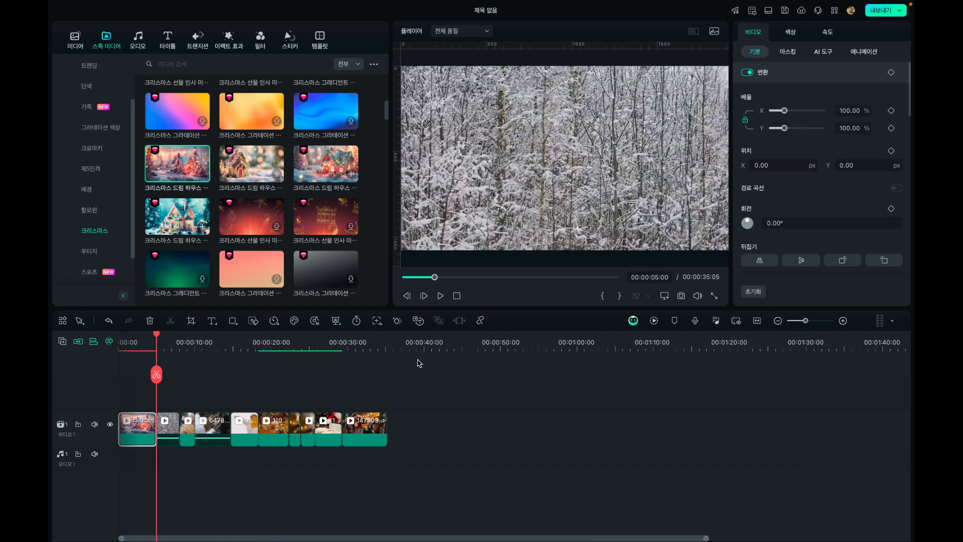
{"action": "left_click_drag", "start_coordinate": [368, 344], "coordinate": [389, 343]}
{"action": "left_click", "coordinate": [317, 38]}
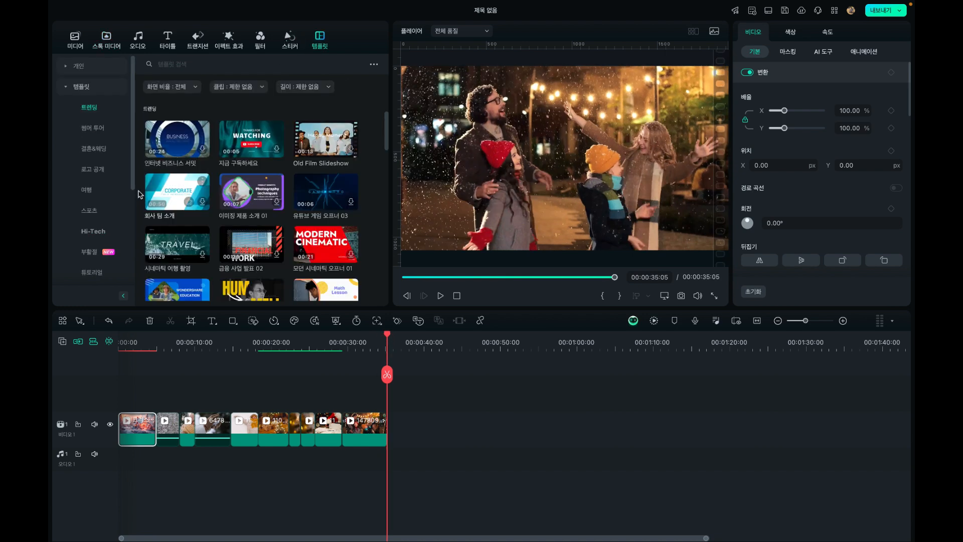
{"action": "scroll", "coordinate": [91, 279], "scroll_direction": "down", "scroll_amount": 3}
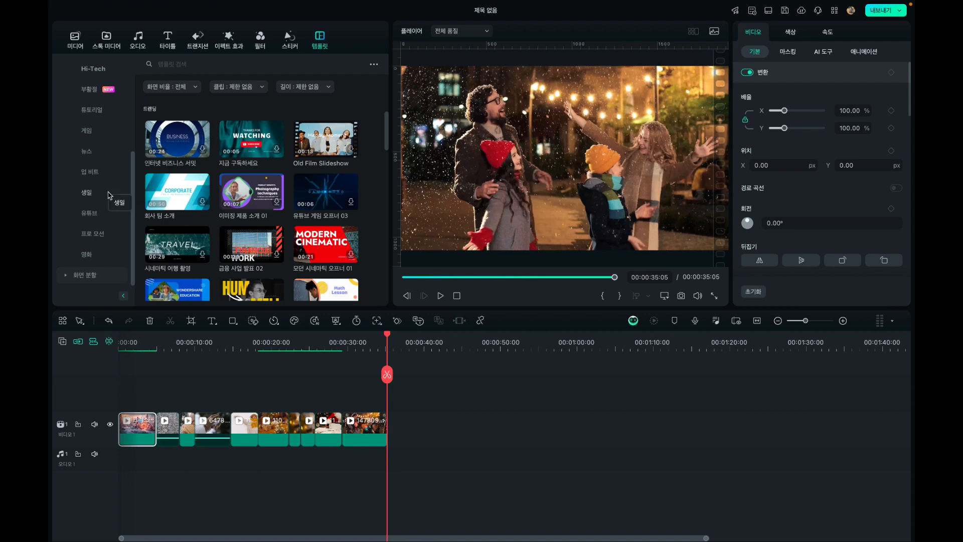
{"action": "left_click", "coordinate": [66, 276]}
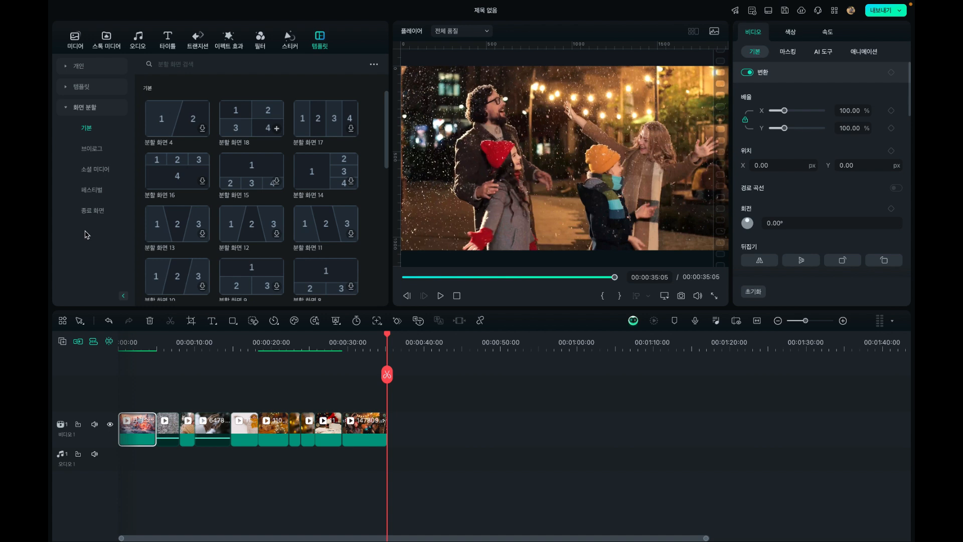
{"action": "left_click", "coordinate": [91, 190]}
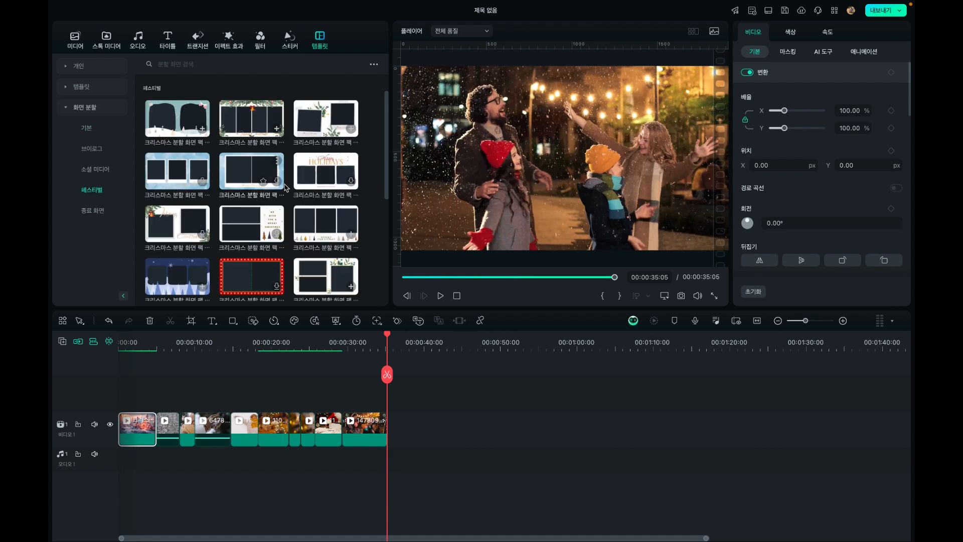
{"action": "left_click", "coordinate": [325, 119]}
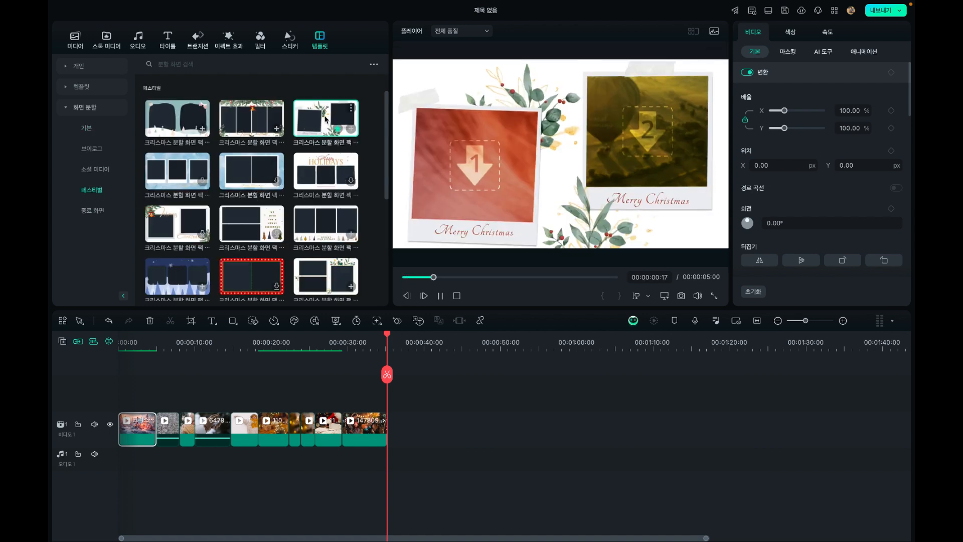
{"action": "left_click_drag", "start_coordinate": [325, 119], "coordinate": [389, 436]}
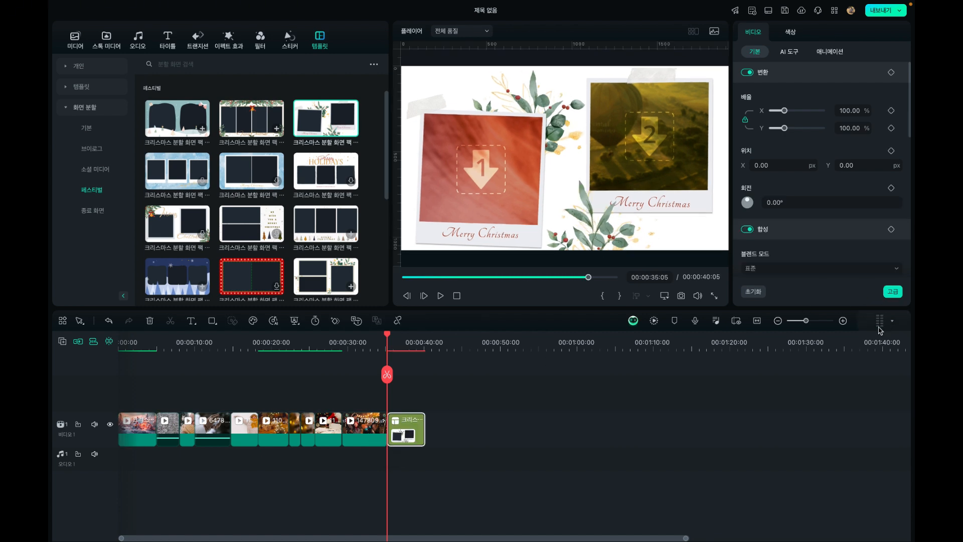
Examine the closing clips on video track 1, from the 1102791 clip to the split-screen template, at a closer timeline zoom
{"action": "left_click", "coordinate": [842, 320]}
{"action": "left_click_drag", "start_coordinate": [530, 344], "coordinate": [425, 357]}
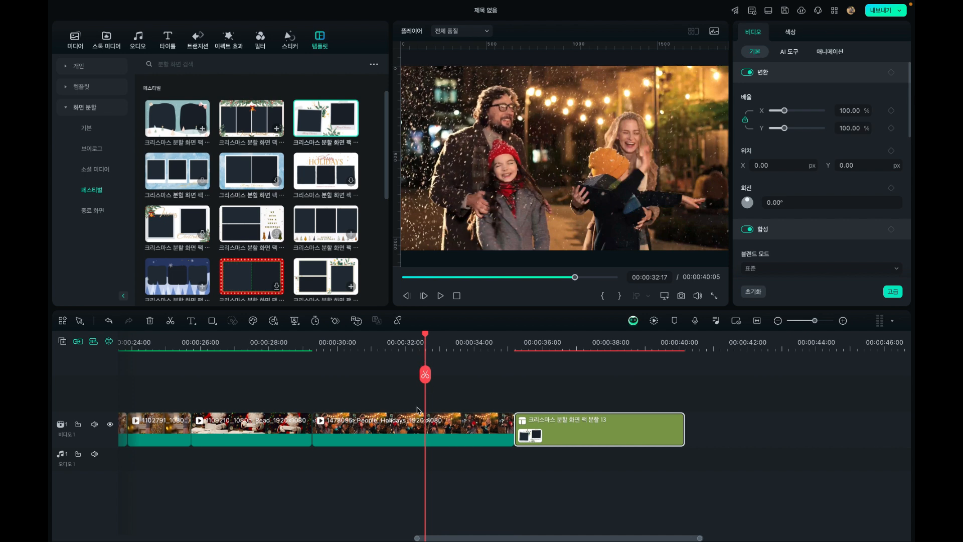
{"action": "left_click", "coordinate": [408, 425]}
{"action": "left_click", "coordinate": [257, 429]}
{"action": "left_click", "coordinate": [151, 438]}
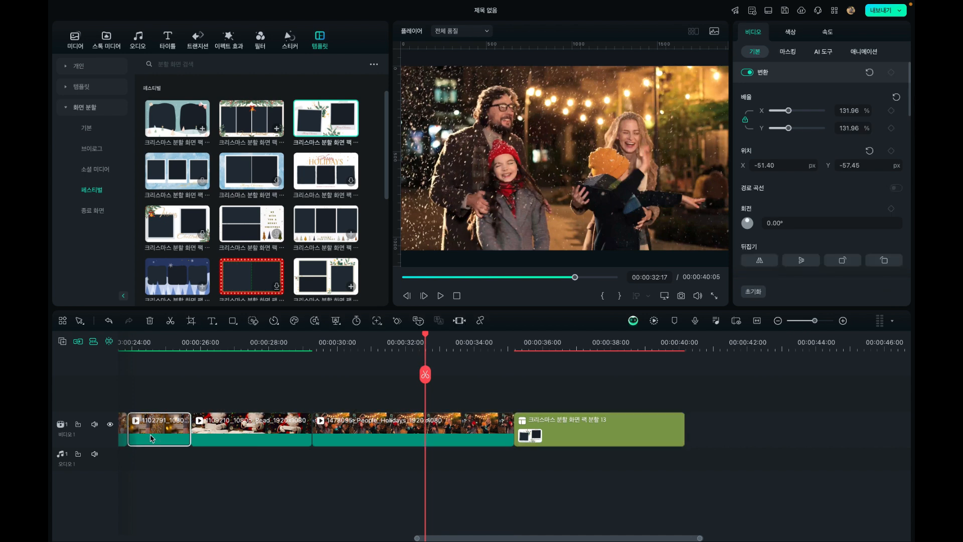
{"action": "left_click", "coordinate": [277, 427]}
{"action": "left_click", "coordinate": [360, 426]}
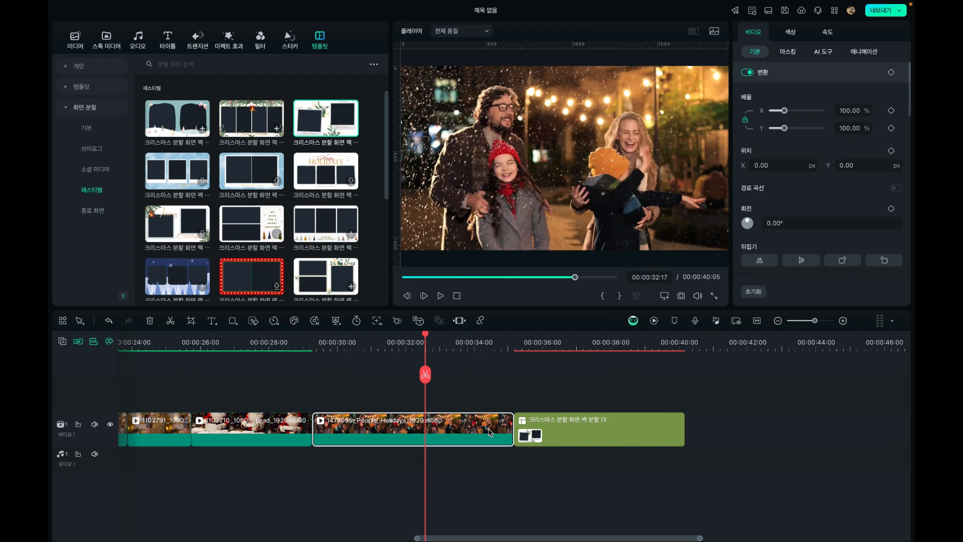
Try extending the split-screen template's end to about 00:00:43:27, and undo the extension
{"action": "left_click", "coordinate": [484, 345]}
{"action": "left_click_drag", "start_coordinate": [487, 335], "coordinate": [685, 347]}
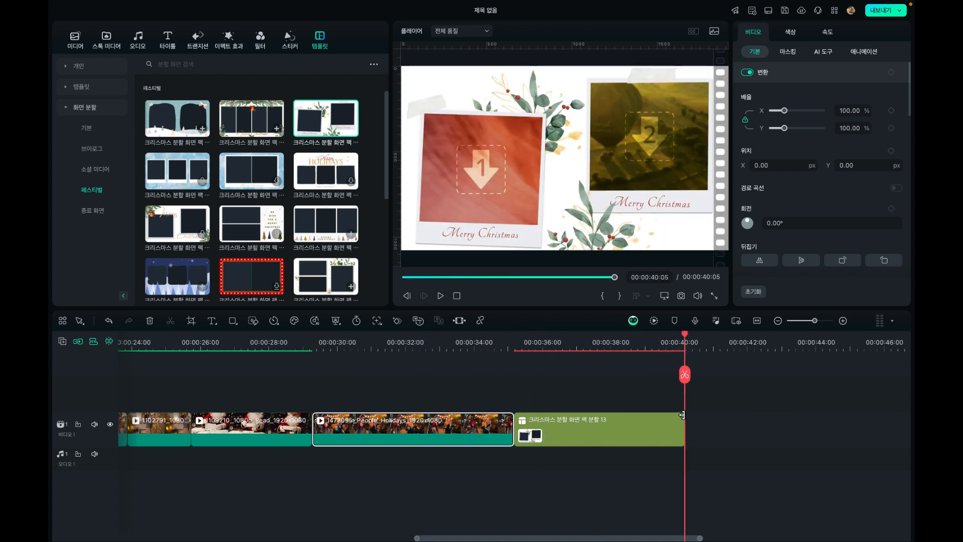
{"action": "left_click_drag", "start_coordinate": [682, 415], "coordinate": [810, 419]}
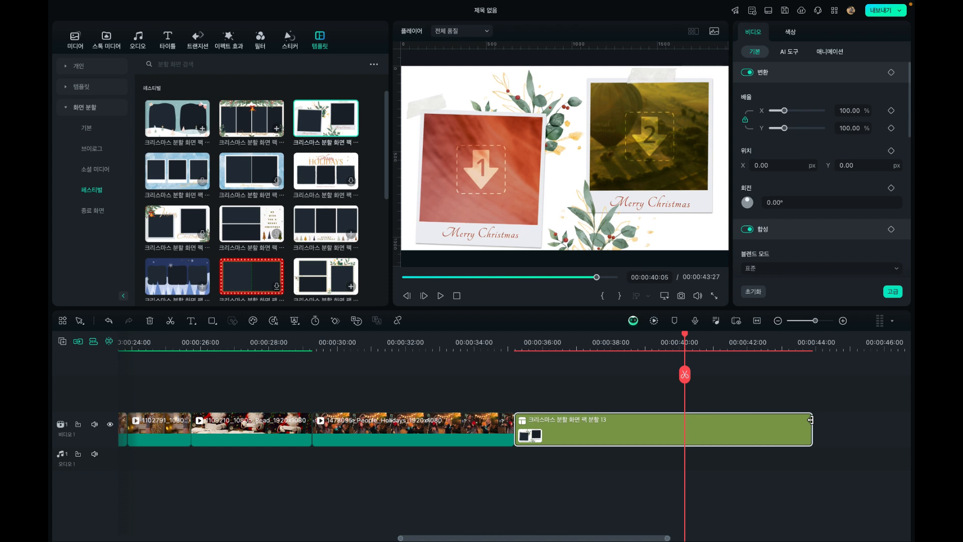
{"action": "key", "text": "ctrl+z"}
Scrub back to the timeline's start, review the opening clips and park the playhead at the start of the 6478131 Snow Winter clip
{"action": "left_click", "coordinate": [469, 346]}
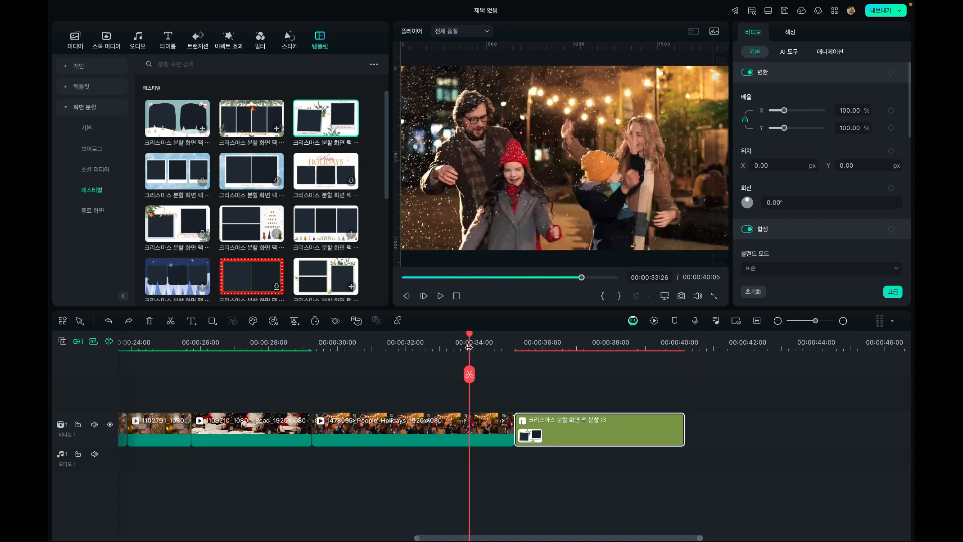
{"action": "left_click_drag", "start_coordinate": [468, 333], "coordinate": [50, 427]}
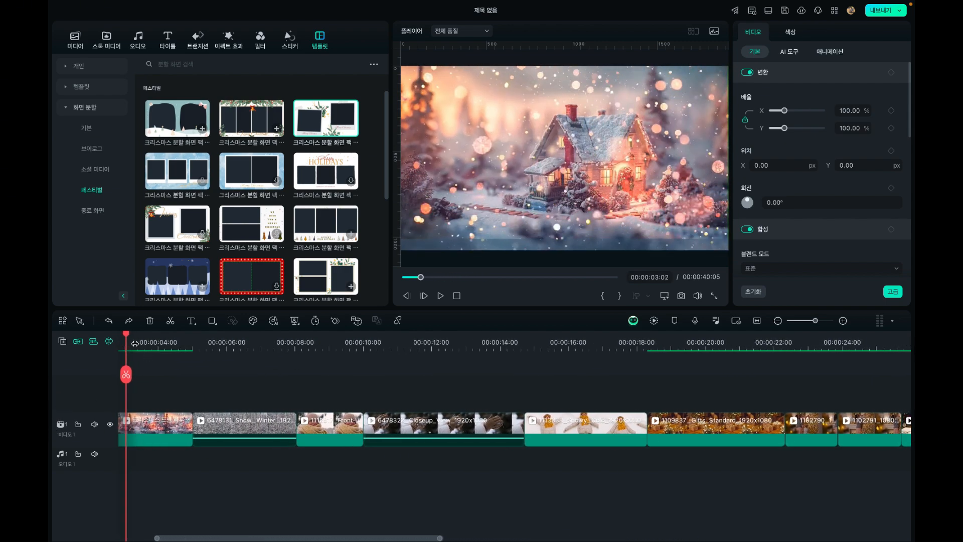
{"action": "left_click_drag", "start_coordinate": [134, 343], "coordinate": [85, 344]}
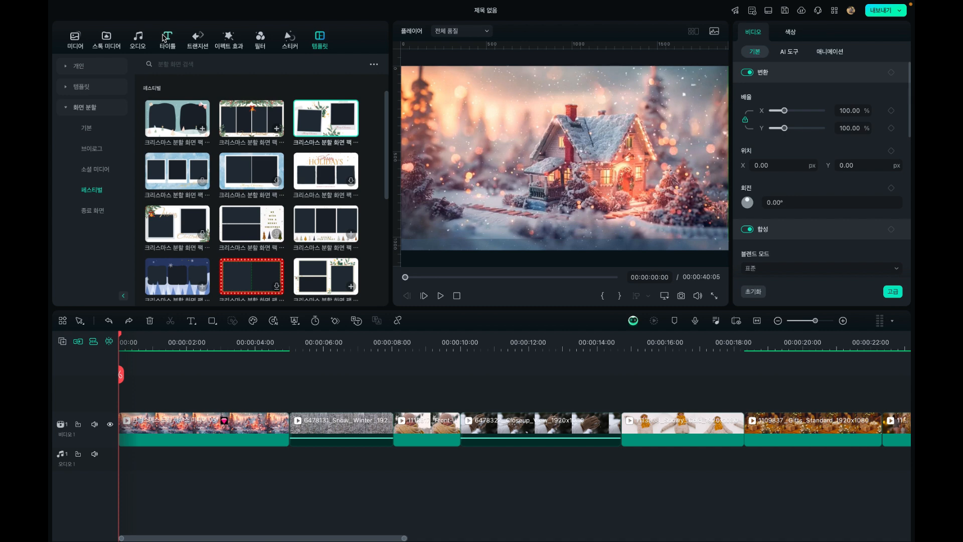
{"action": "left_click", "coordinate": [149, 342]}
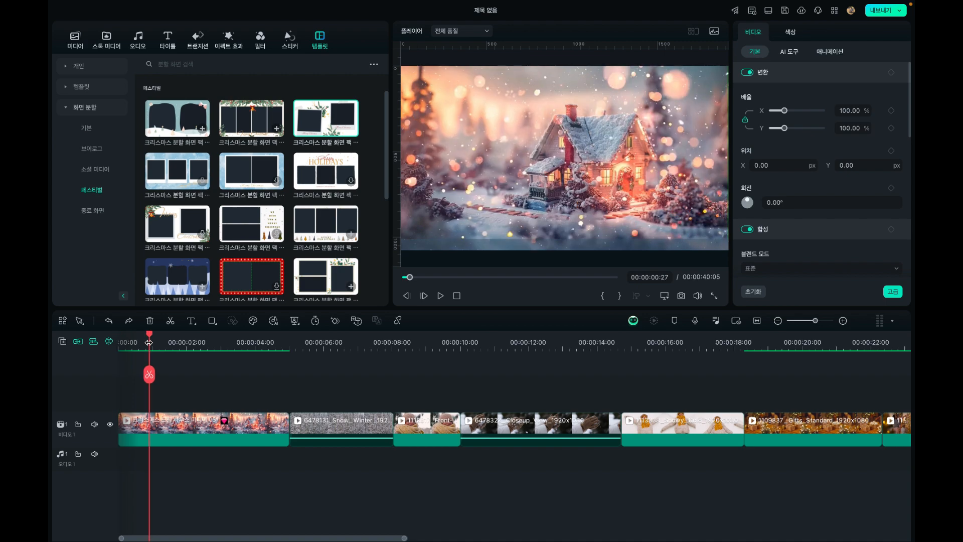
{"action": "left_click_drag", "start_coordinate": [151, 340], "coordinate": [404, 402]}
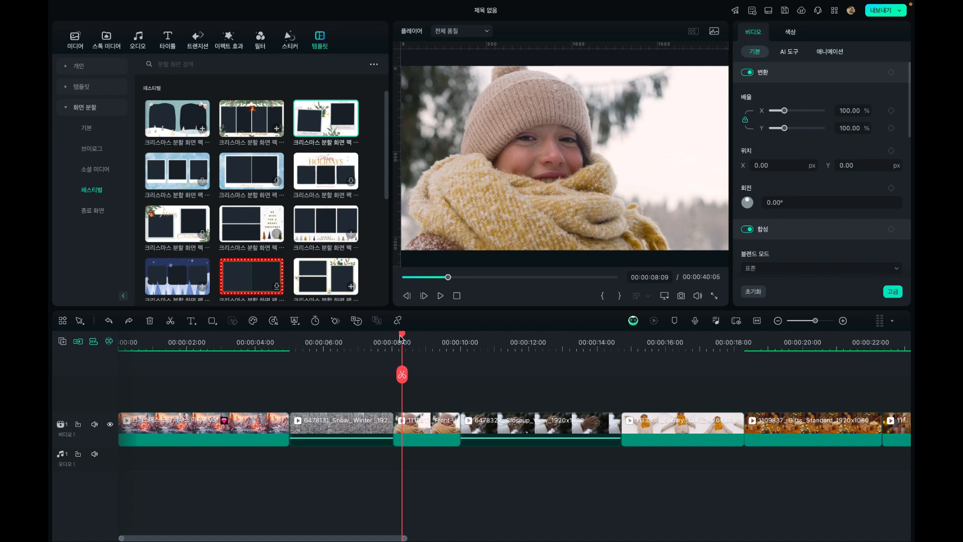
{"action": "left_click", "coordinate": [346, 333]}
{"action": "left_click_drag", "start_coordinate": [347, 340], "coordinate": [290, 342]}
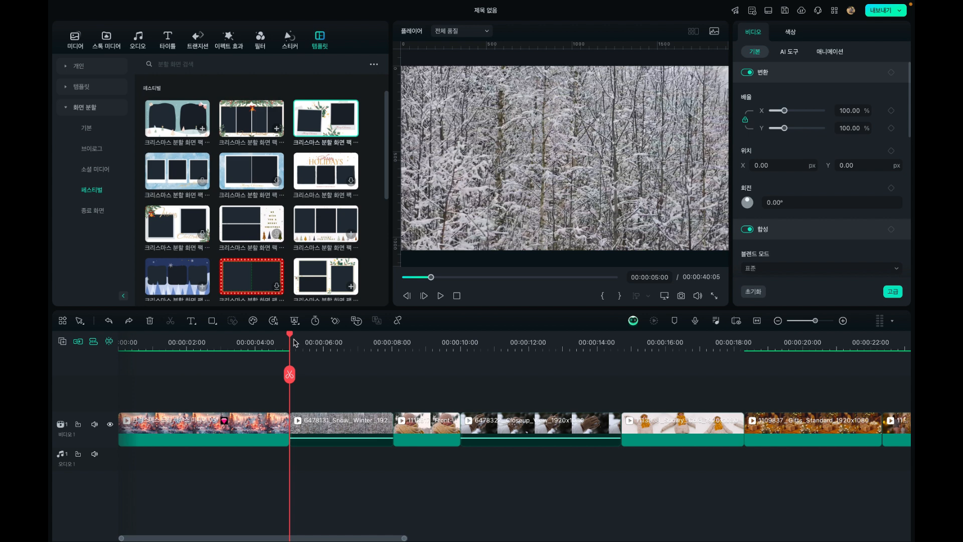
{"action": "left_click", "coordinate": [169, 40]}
{"action": "left_click", "coordinate": [66, 90]}
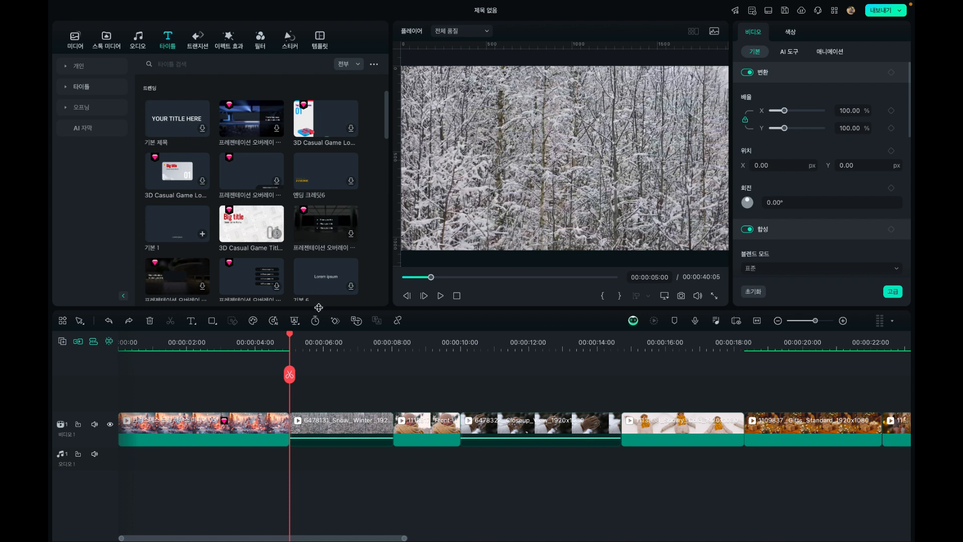
{"action": "left_click", "coordinate": [330, 374]}
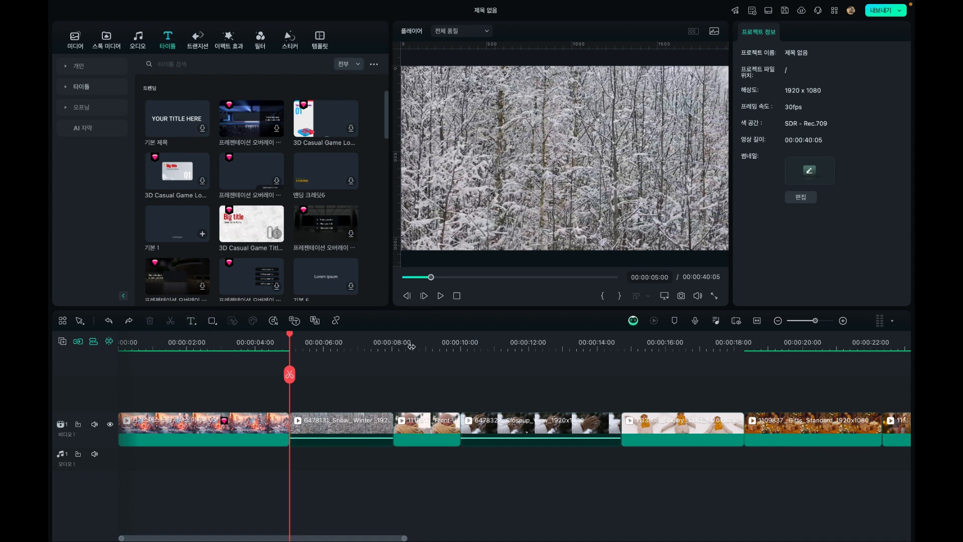
Preview the project media video 크리스마스 메세지 as a reference, checking its opening title and the caption over the snowy trees
{"action": "left_click", "coordinate": [75, 36]}
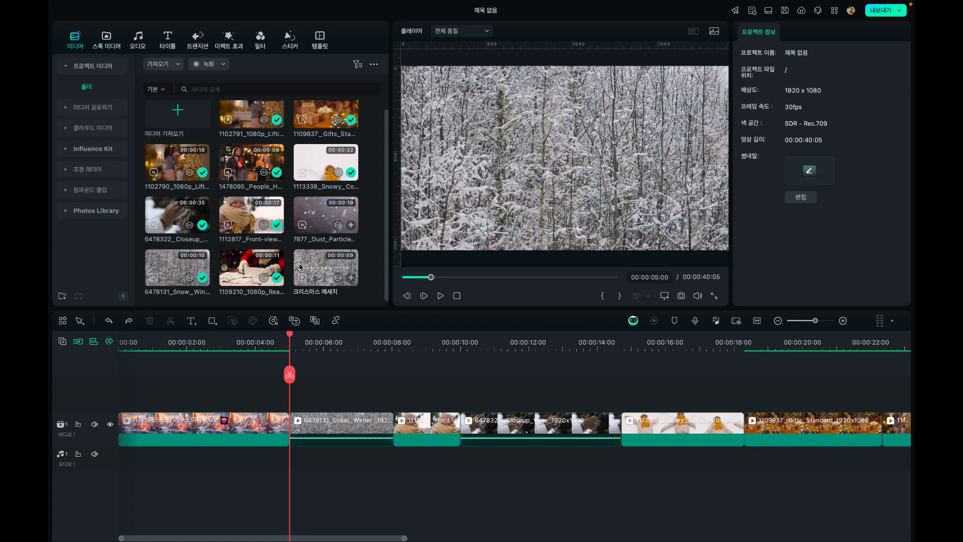
{"action": "double_click", "coordinate": [309, 264]}
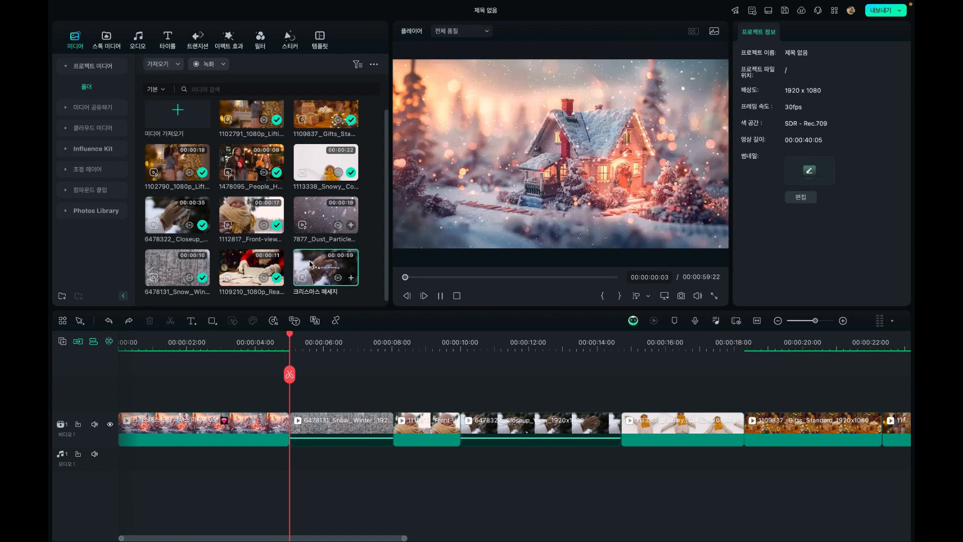
{"action": "key", "text": "space"}
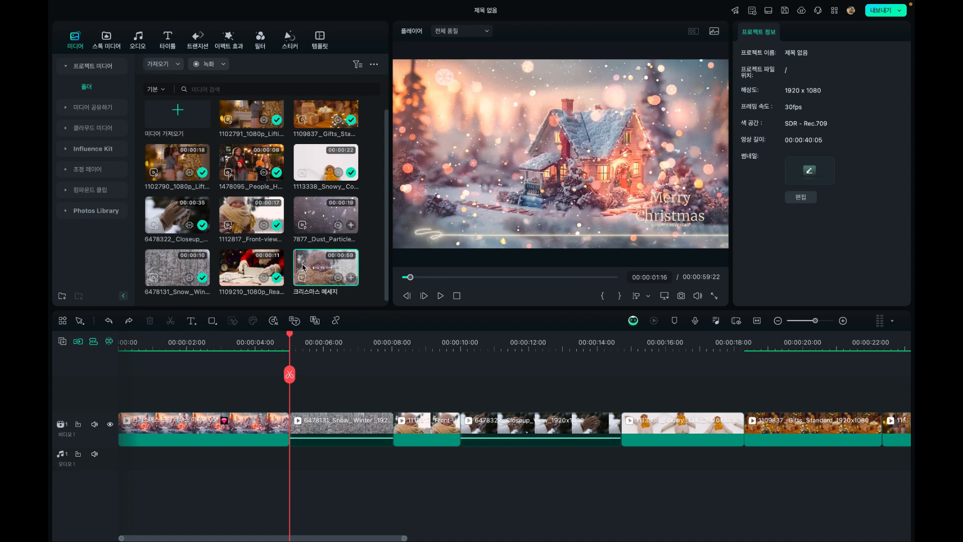
{"action": "key", "text": "space"}
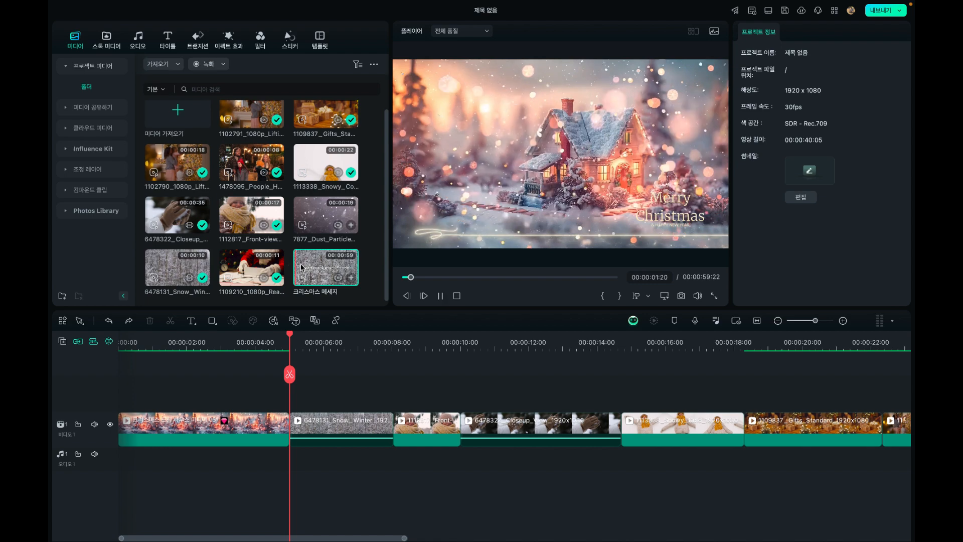
{"action": "left_click_drag", "start_coordinate": [464, 277], "coordinate": [425, 280]}
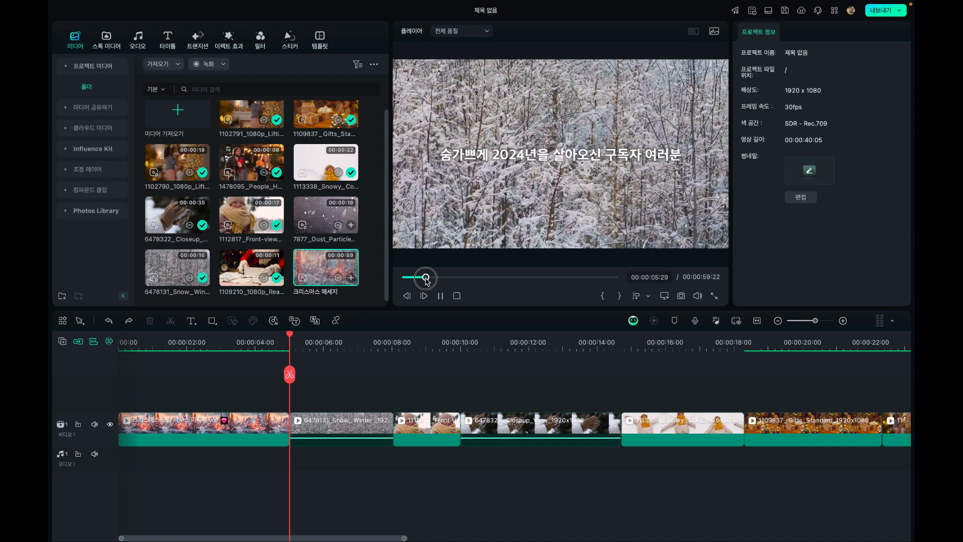
{"action": "left_click", "coordinate": [439, 296]}
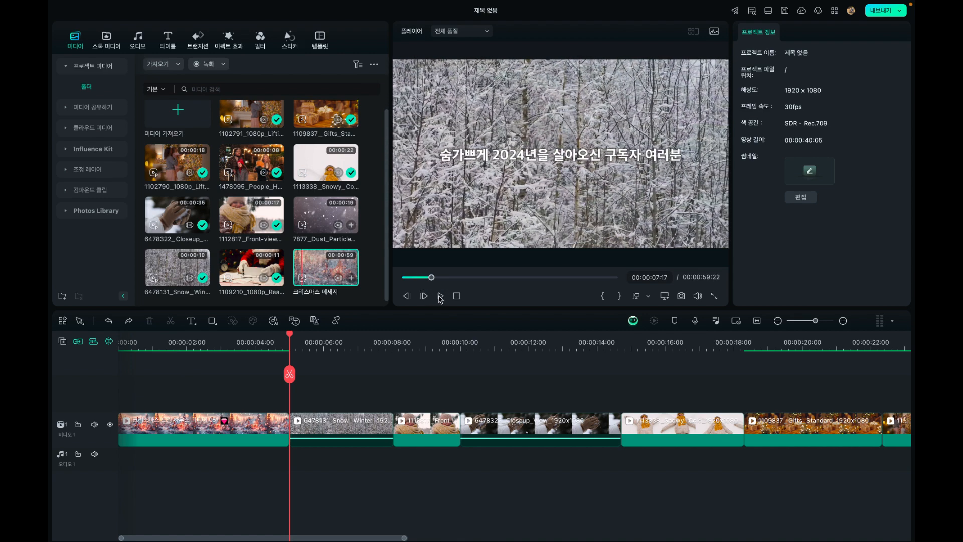
Add a quick text at the start of the 6478131 Snow Winter clip and place it on video track 2 above the clips
{"action": "left_click", "coordinate": [290, 341]}
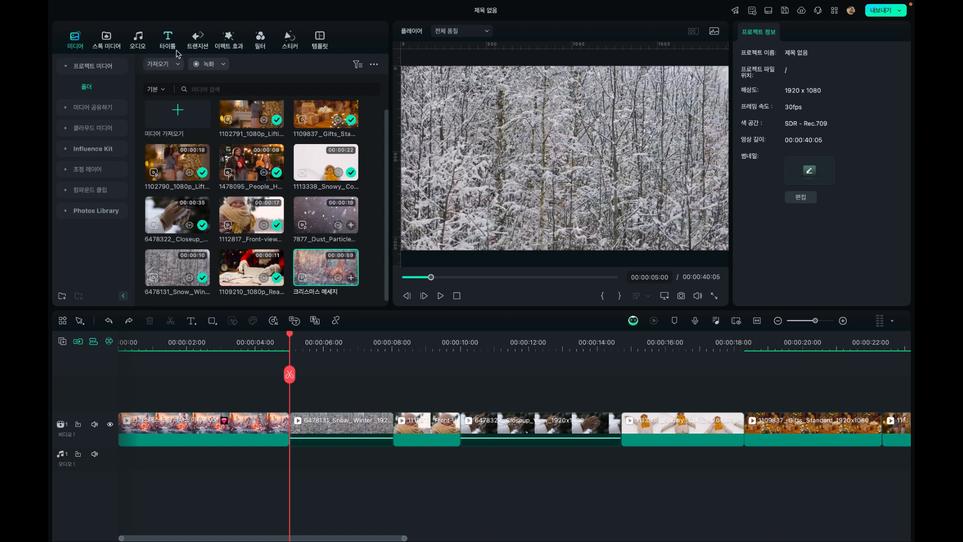
{"action": "left_click", "coordinate": [191, 320]}
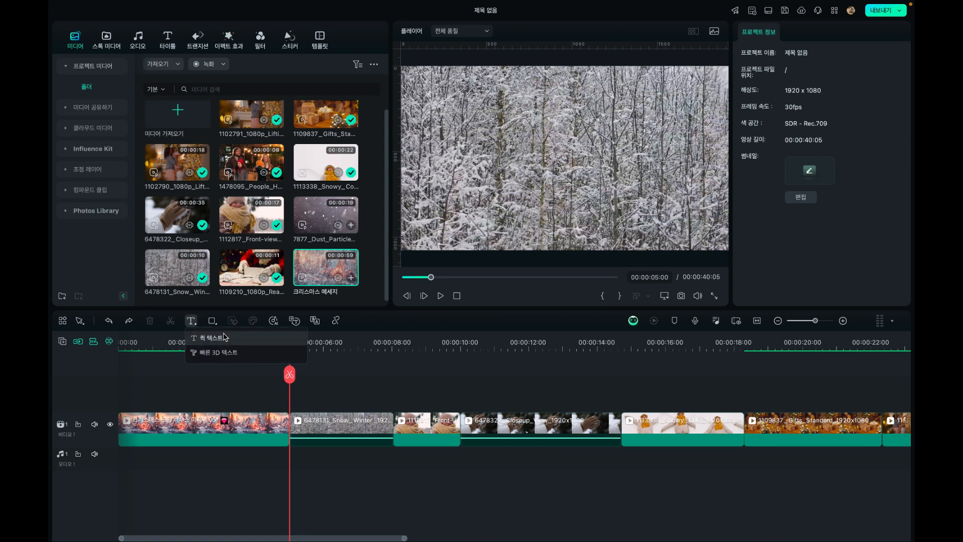
{"action": "left_click", "coordinate": [225, 333]}
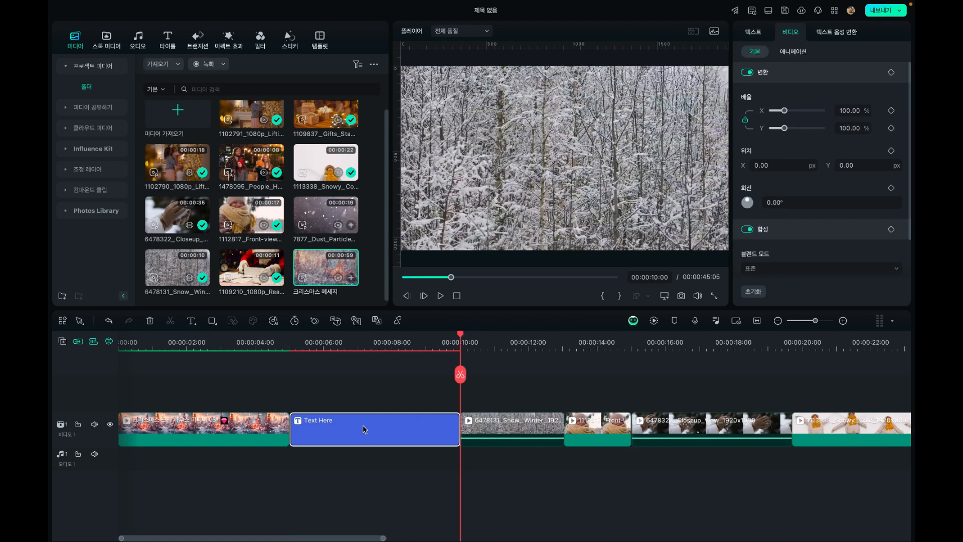
{"action": "left_click_drag", "start_coordinate": [341, 433], "coordinate": [339, 404]}
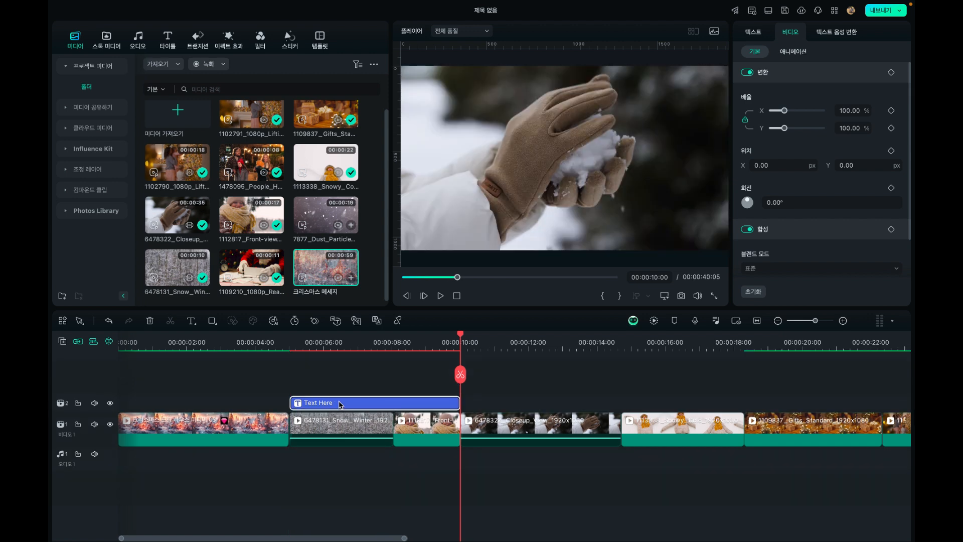
Replace the new text's placeholder with "숨가쁘게 2024년을 살아오신 구독자 여러분"
{"action": "left_click", "coordinate": [314, 343]}
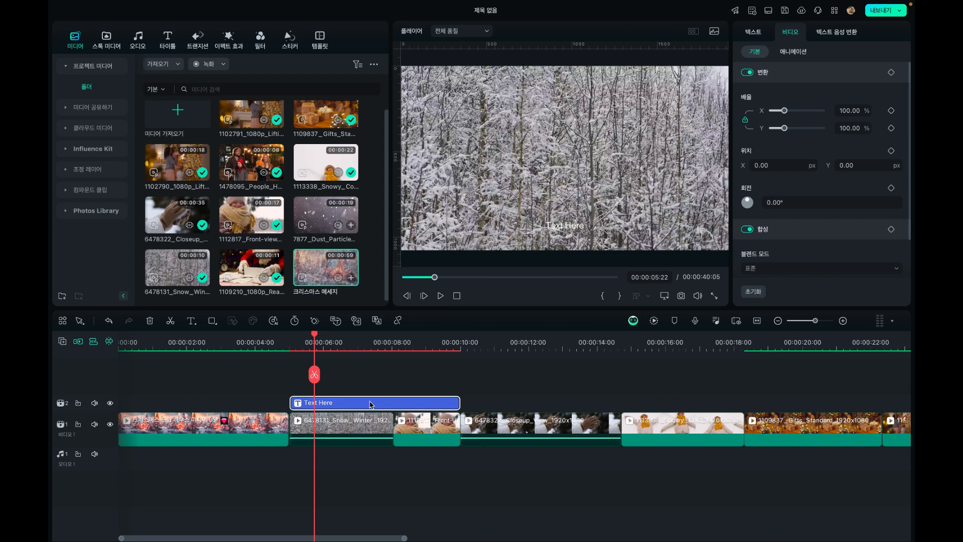
{"action": "left_click", "coordinate": [758, 34]}
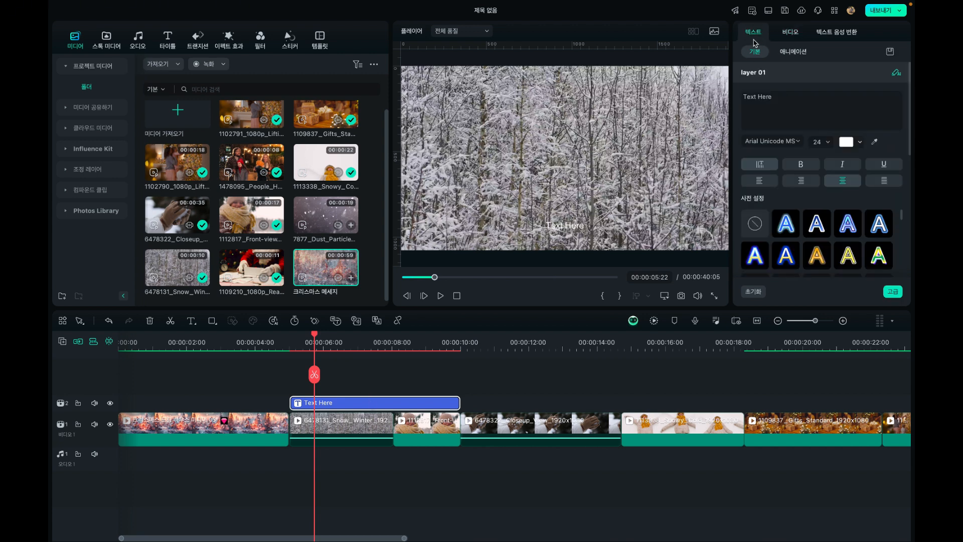
{"action": "left_click", "coordinate": [790, 98]}
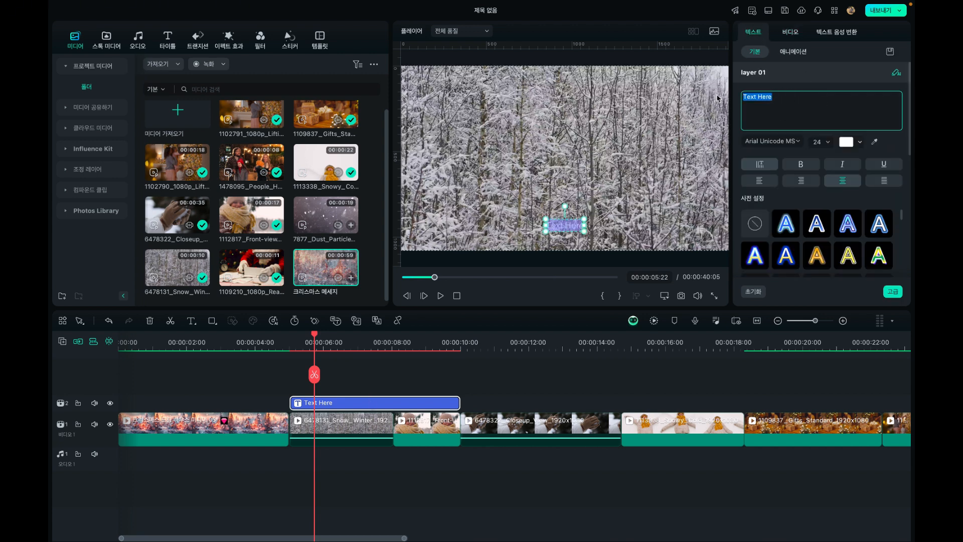
{"action": "type", "text": "숨가쁘게"}
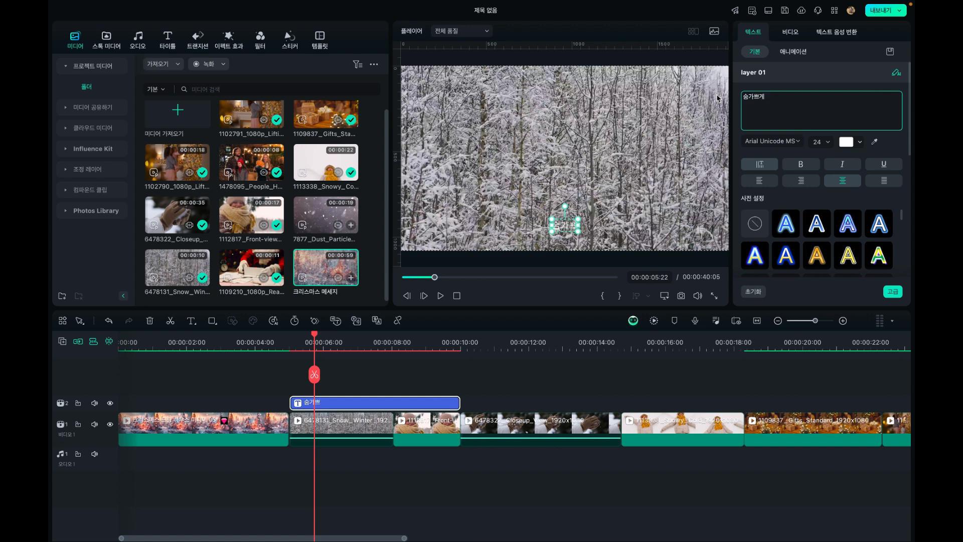
{"action": "type", "text": " 2024년이"}
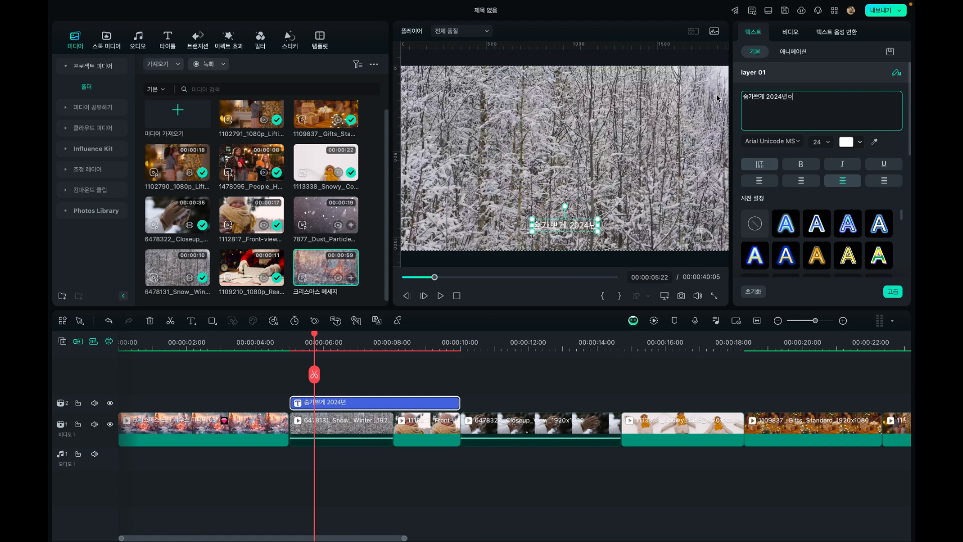
{"action": "key", "text": "BackSpace"}
{"action": "type", "text": "을 살아오신"}
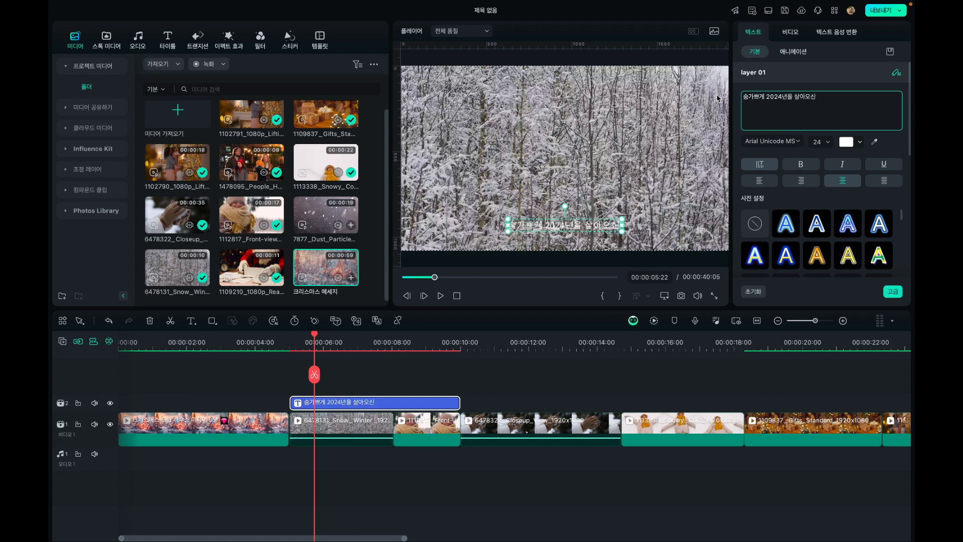
{"action": "type", "text": " 구독자 여러분"}
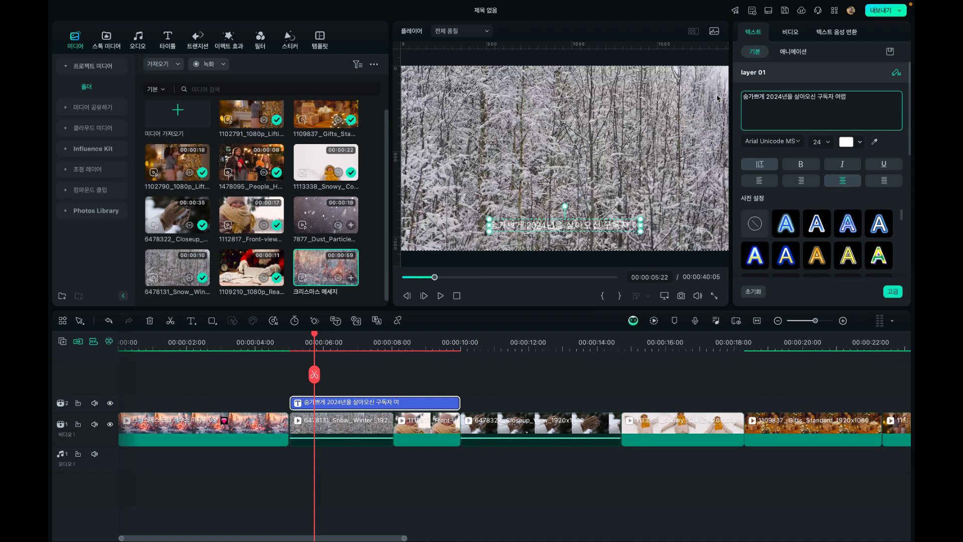
Set the caption's font to Apple SD 산돌고딕 Neo 강한 볼드체, enlarge it to size 35 and move it to the centre of the frame
{"action": "left_click", "coordinate": [773, 144]}
{"action": "scroll", "coordinate": [769, 210], "scroll_direction": "up", "scroll_amount": 5}
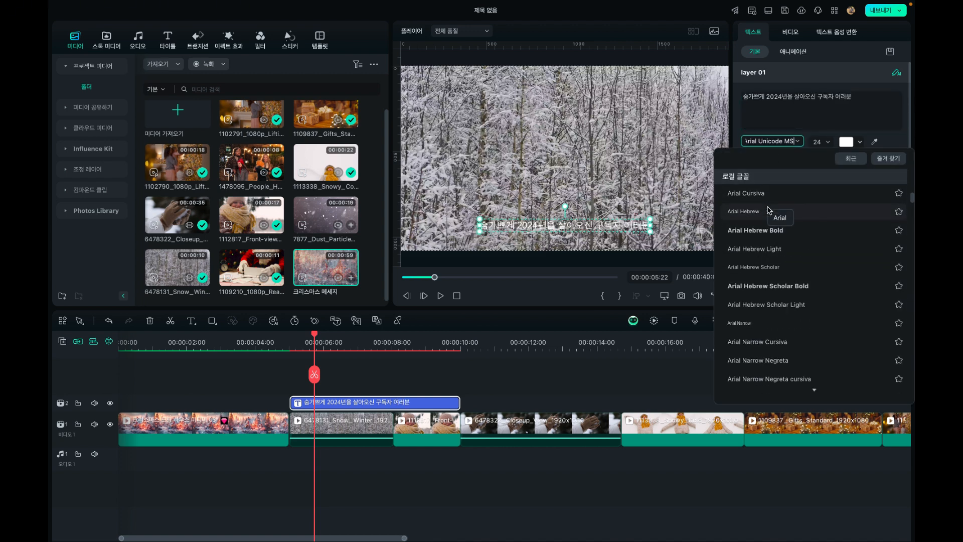
{"action": "scroll", "coordinate": [769, 210], "scroll_direction": "up", "scroll_amount": 10}
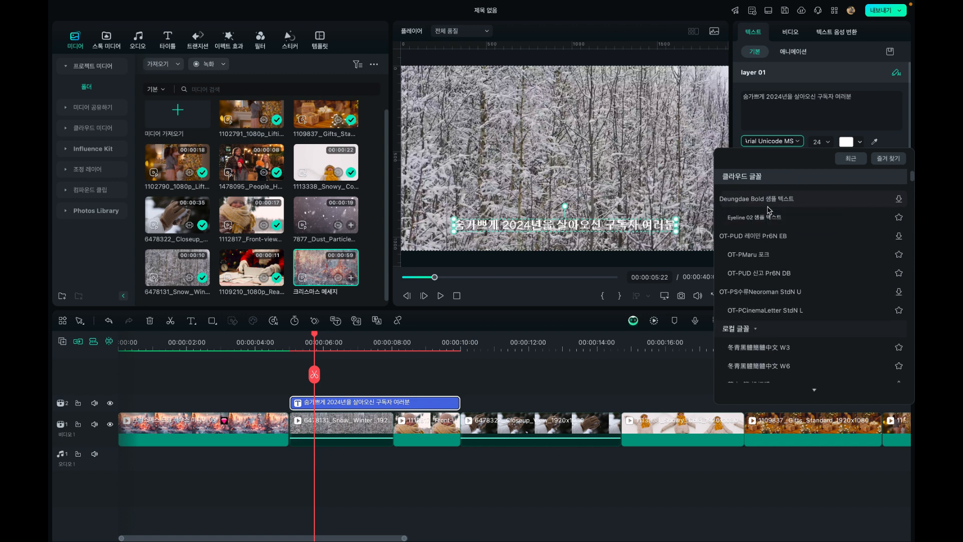
{"action": "scroll", "coordinate": [768, 210], "scroll_direction": "up", "scroll_amount": 3}
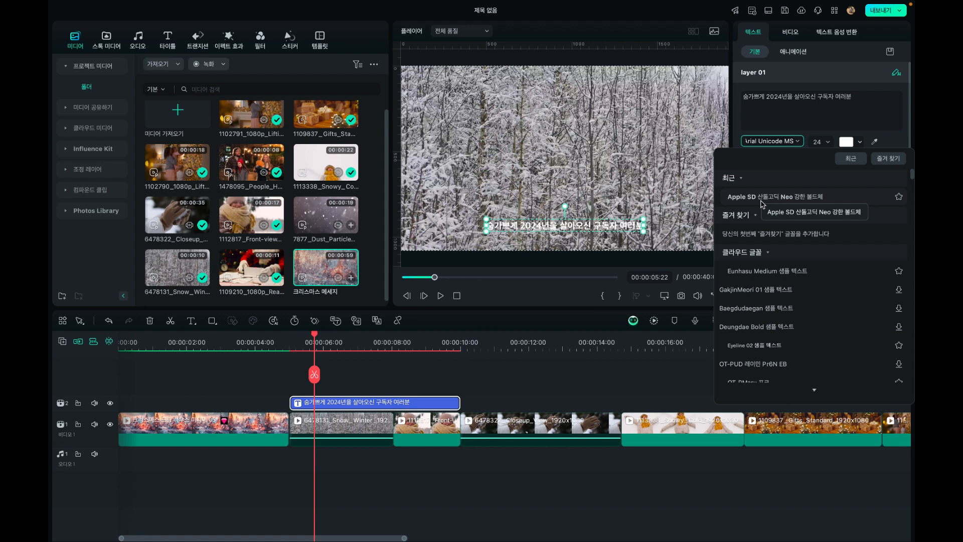
{"action": "left_click", "coordinate": [761, 199]}
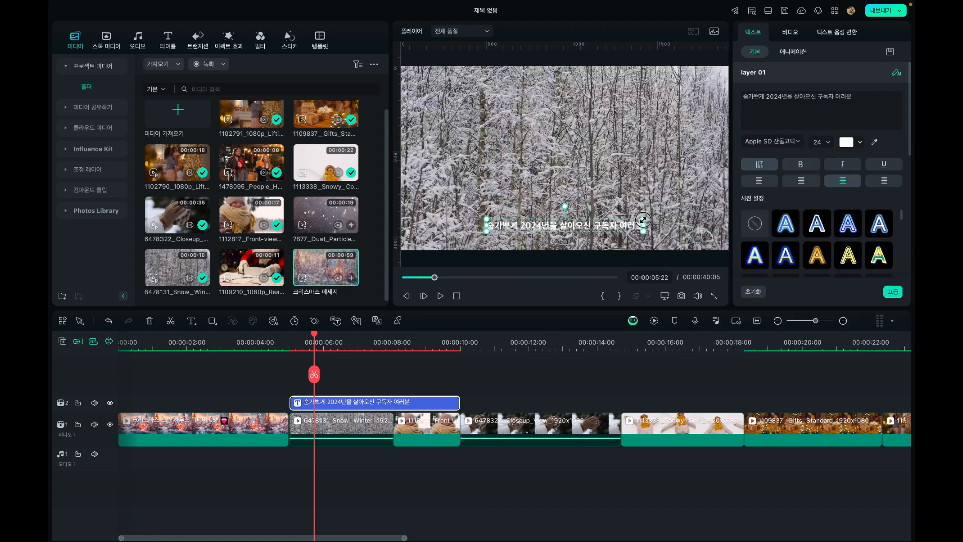
{"action": "left_click_drag", "start_coordinate": [646, 221], "coordinate": [716, 215]}
{"action": "left_click_drag", "start_coordinate": [634, 229], "coordinate": [598, 166]}
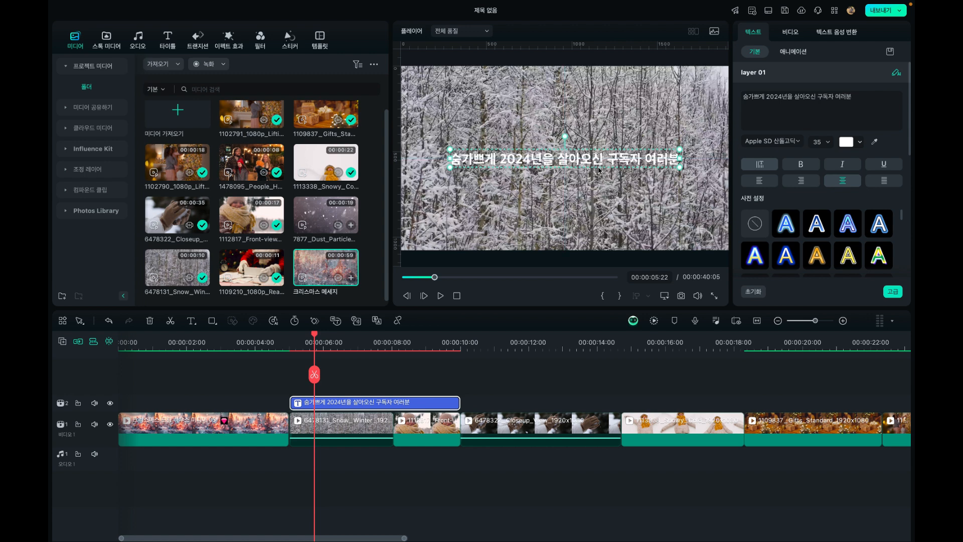
Try several text style presets on the caption, clear them back to no preset and keep the text centre-aligned
{"action": "scroll", "coordinate": [779, 239], "scroll_direction": "down", "scroll_amount": 2}
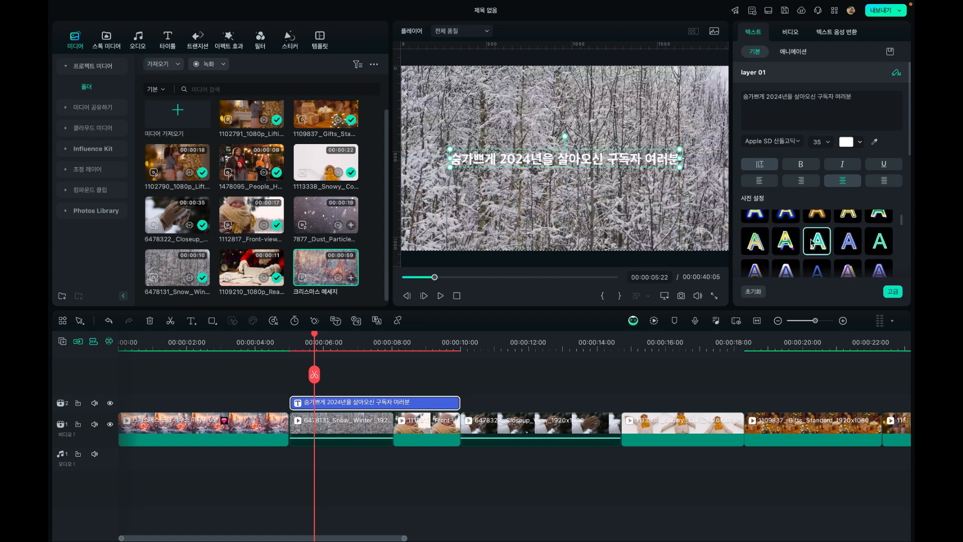
{"action": "left_click", "coordinate": [813, 242]}
{"action": "left_click", "coordinate": [792, 222]}
{"action": "scroll", "coordinate": [792, 222], "scroll_direction": "up", "scroll_amount": 1}
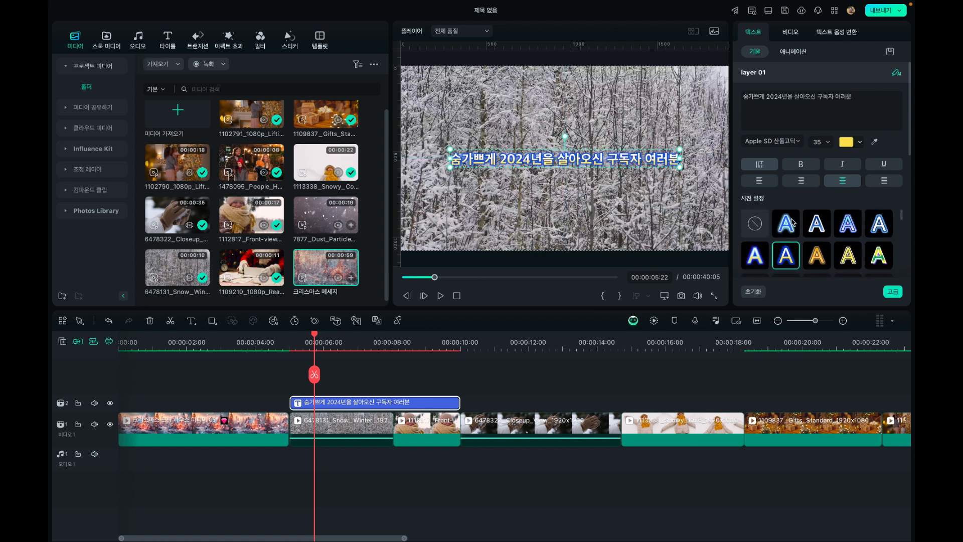
{"action": "left_click", "coordinate": [775, 224]}
{"action": "left_click", "coordinate": [762, 227]}
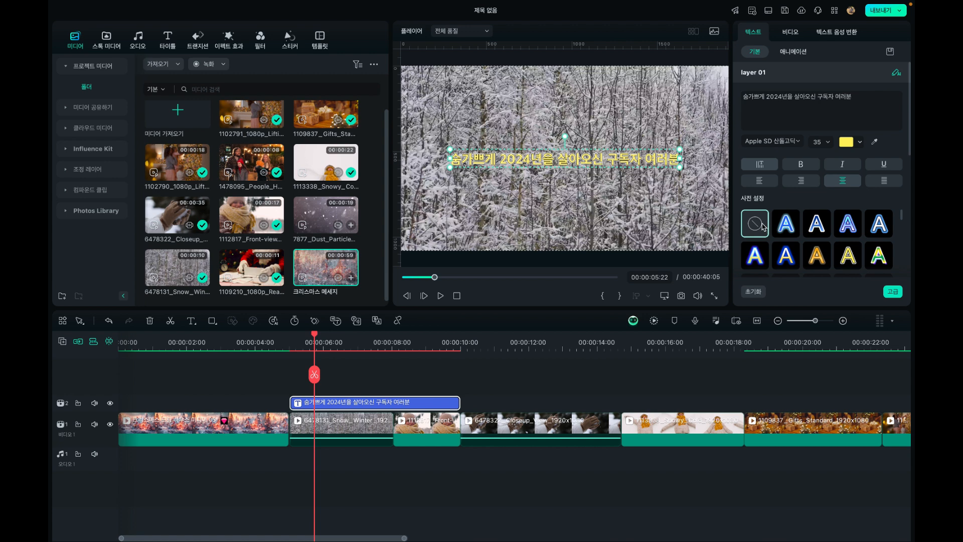
{"action": "scroll", "coordinate": [763, 227], "scroll_direction": "down", "scroll_amount": 2}
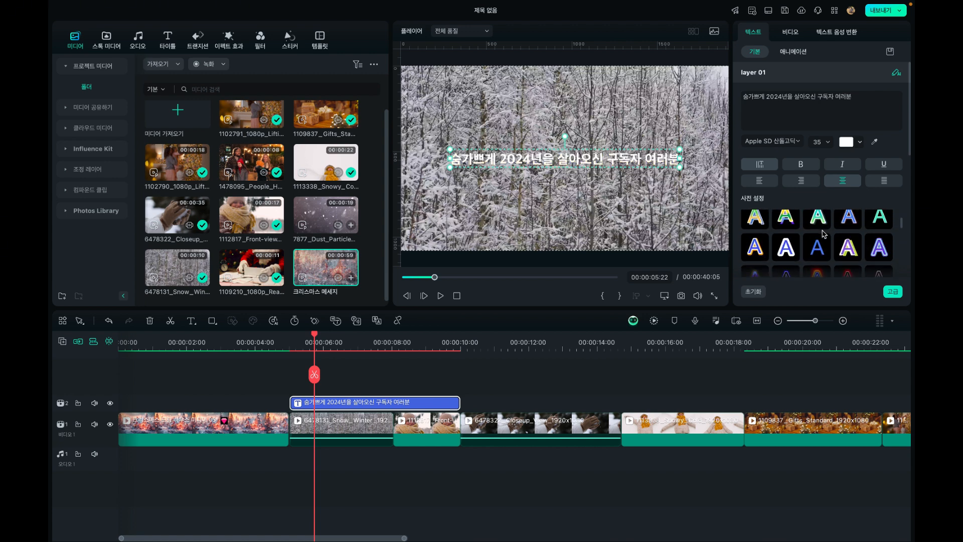
{"action": "left_click", "coordinate": [801, 181]}
{"action": "left_click", "coordinate": [839, 183]}
{"action": "scroll", "coordinate": [817, 233], "scroll_direction": "down", "scroll_amount": 4}
{"action": "scroll", "coordinate": [818, 232], "scroll_direction": "down", "scroll_amount": 3}
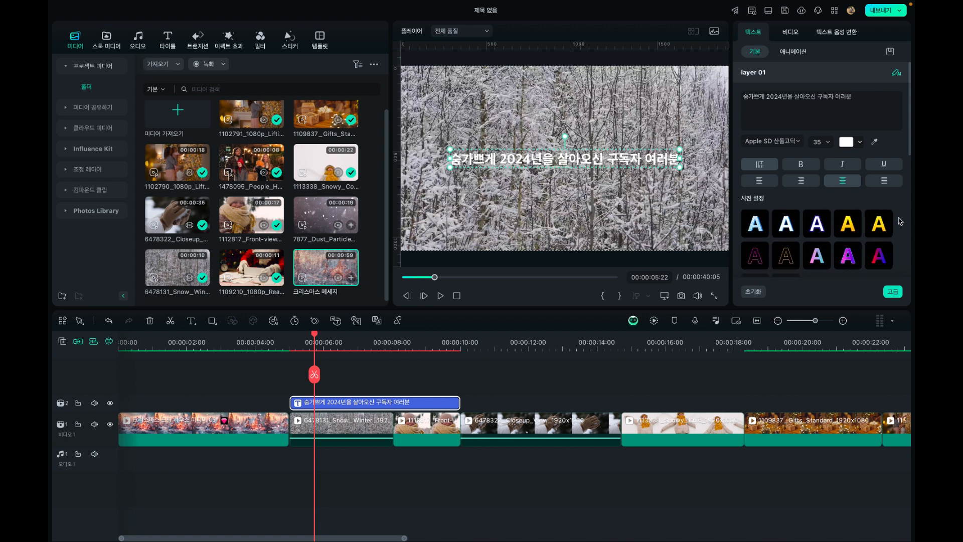
Turn on the caption's border and set the border colour to black
{"action": "scroll", "coordinate": [900, 95], "scroll_direction": "down", "scroll_amount": 10}
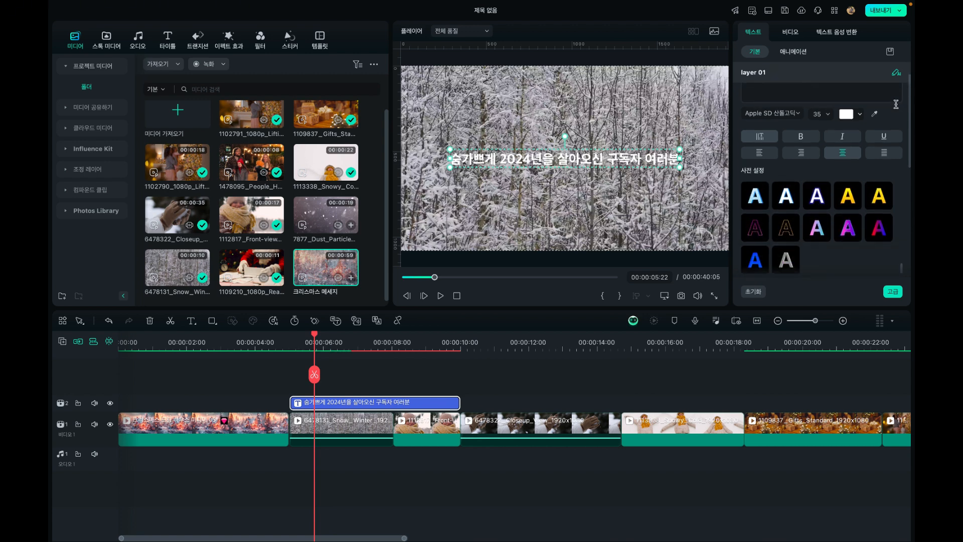
{"action": "scroll", "coordinate": [896, 104], "scroll_direction": "down", "scroll_amount": 5}
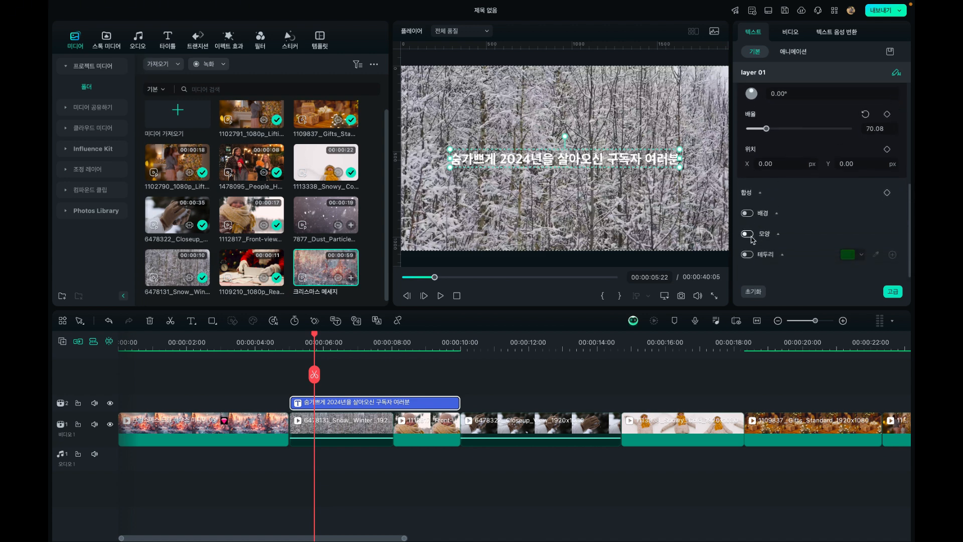
{"action": "left_click", "coordinate": [748, 254]}
{"action": "scroll", "coordinate": [802, 238], "scroll_direction": "down", "scroll_amount": 2}
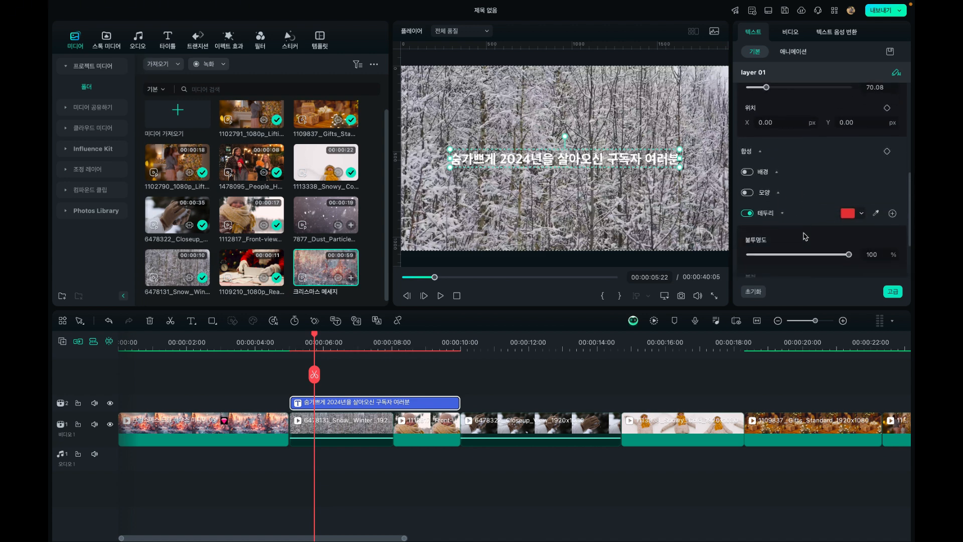
{"action": "left_click", "coordinate": [845, 197]}
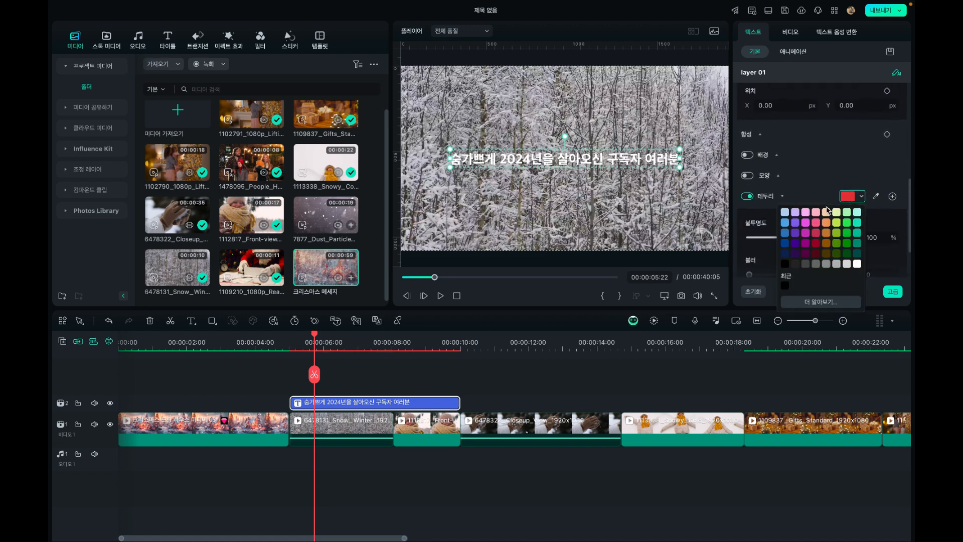
{"action": "left_click", "coordinate": [785, 265]}
Set the caption border's opacity to 46%, blur to 9 and thickness to 13
{"action": "scroll", "coordinate": [787, 184], "scroll_direction": "down", "scroll_amount": 2}
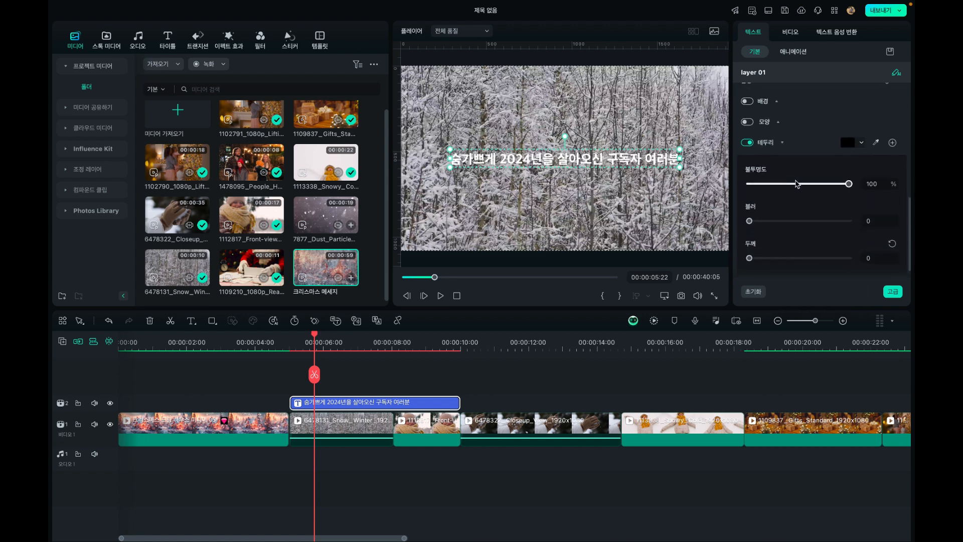
{"action": "left_click", "coordinate": [796, 184]}
{"action": "left_click_drag", "start_coordinate": [749, 221], "coordinate": [760, 221]}
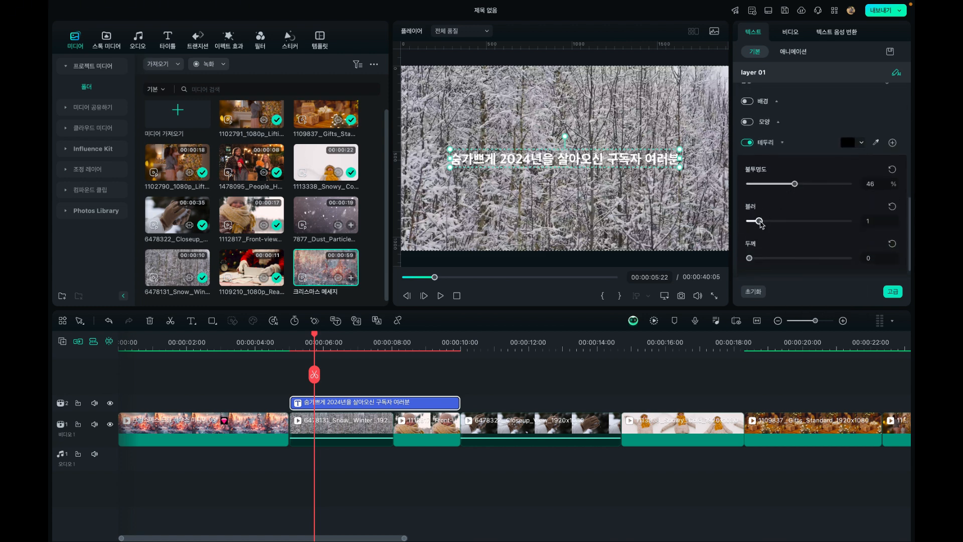
{"action": "left_click_drag", "start_coordinate": [749, 258], "coordinate": [793, 258]}
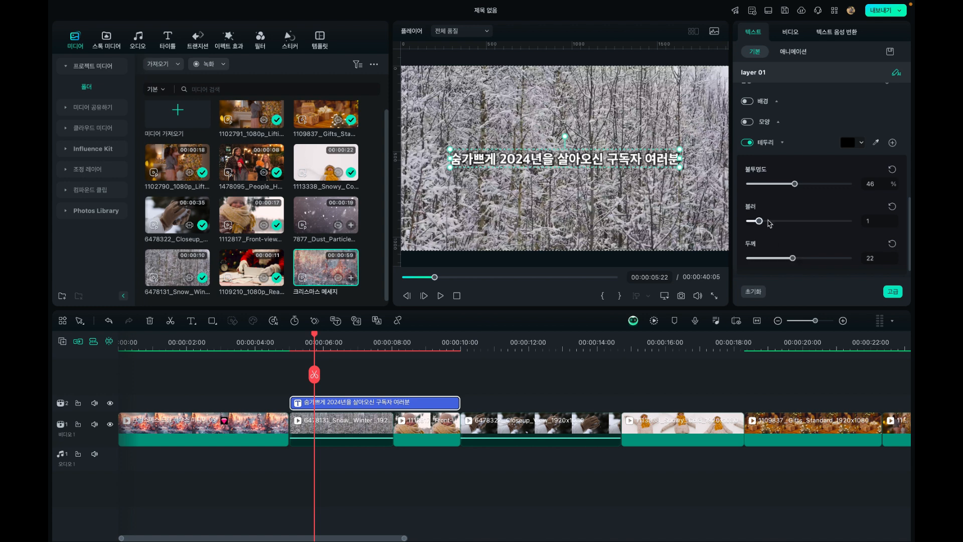
{"action": "left_click_drag", "start_coordinate": [760, 221], "coordinate": [838, 222]}
{"action": "mouse_move", "coordinate": [794, 260]}
{"action": "left_mouse_down"}
{"action": "mouse_move", "coordinate": [828, 261]}
{"action": "mouse_move", "coordinate": [768, 269]}
{"action": "mouse_move", "coordinate": [784, 260]}
{"action": "mouse_move", "coordinate": [775, 259]}
{"action": "left_mouse_up"}
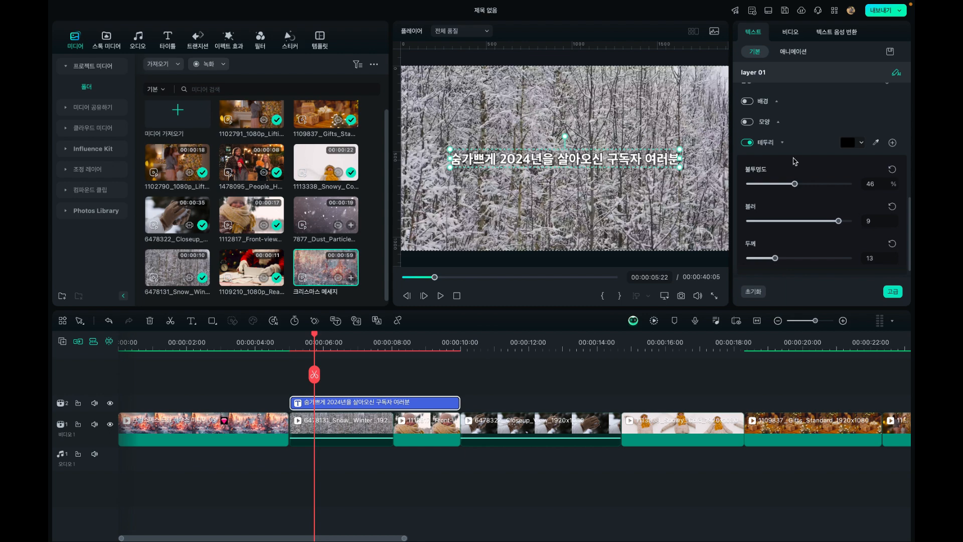
{"action": "scroll", "coordinate": [795, 161], "scroll_direction": "down", "scroll_amount": 1}
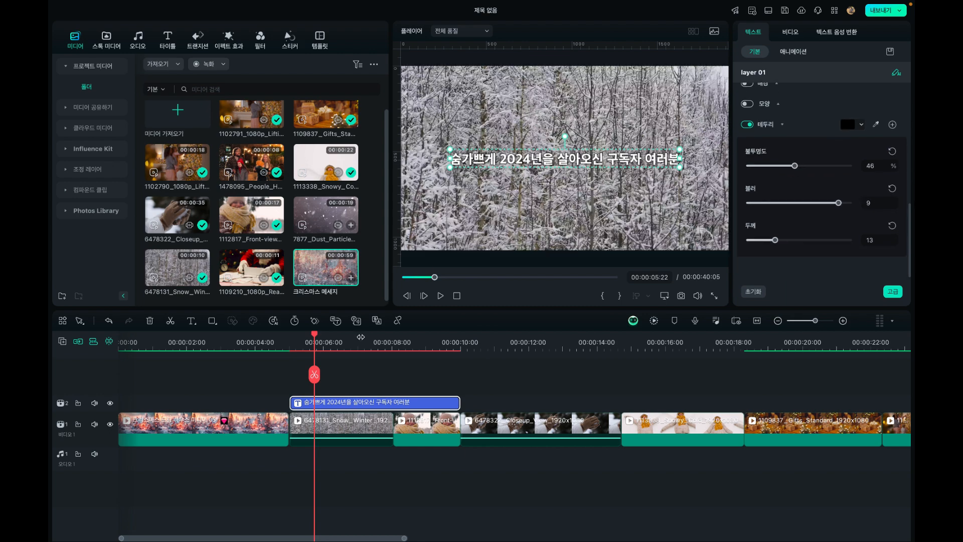
Play the timeline from the start of the caption to check how it looks over the snowy trees and front-view clips
{"action": "left_click", "coordinate": [289, 342]}
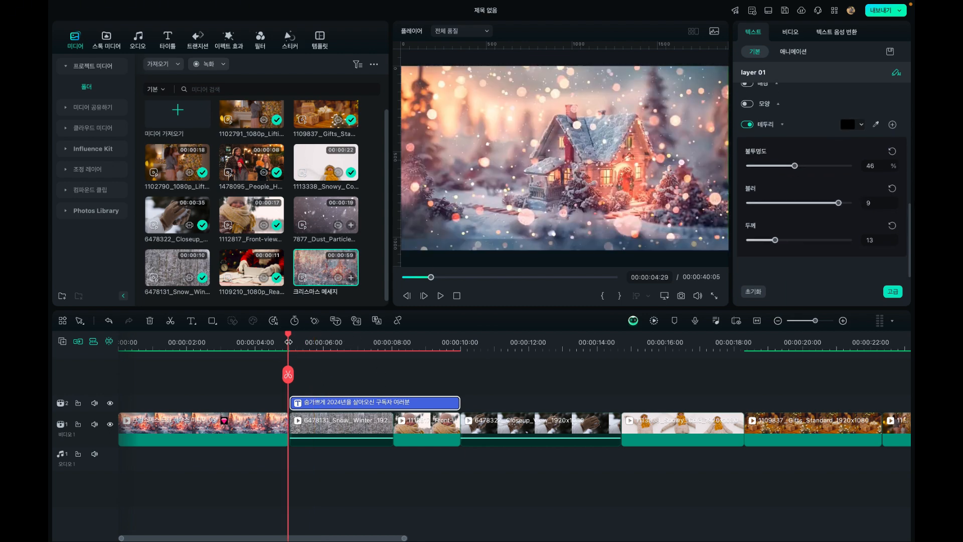
{"action": "key", "text": "space"}
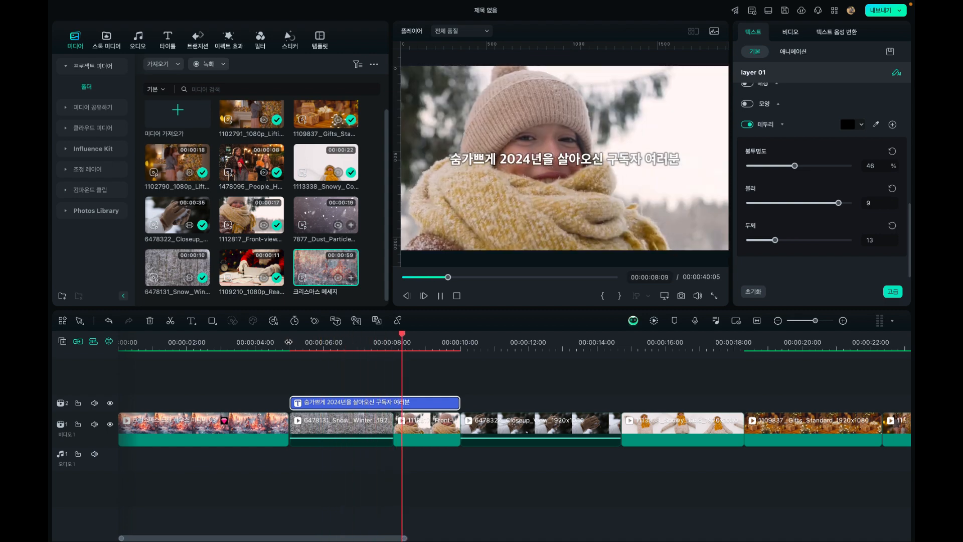
{"action": "key", "text": "space"}
Split the caption at 00:00:07:29, just before the 1112817 Front-view clip starts
{"action": "left_click", "coordinate": [390, 341]}
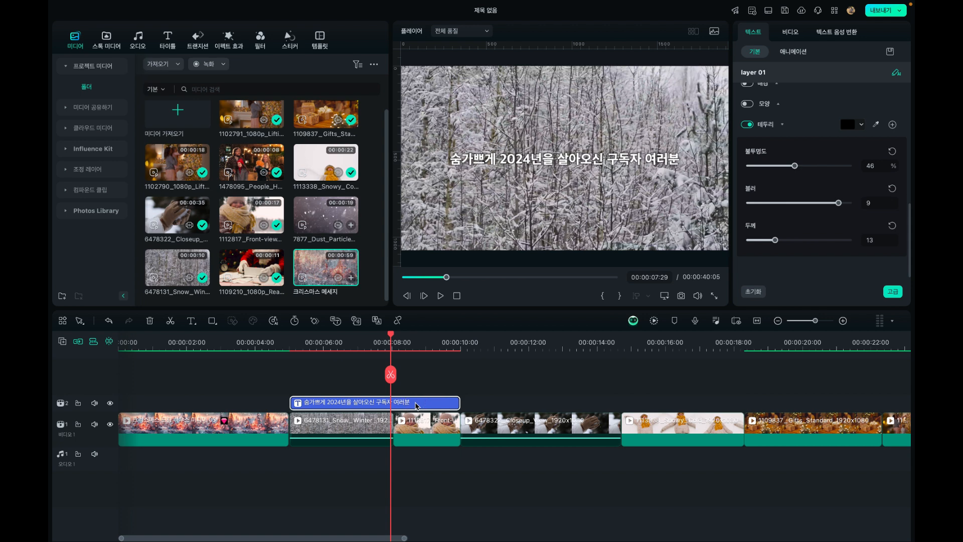
{"action": "key", "text": "ctrl+b"}
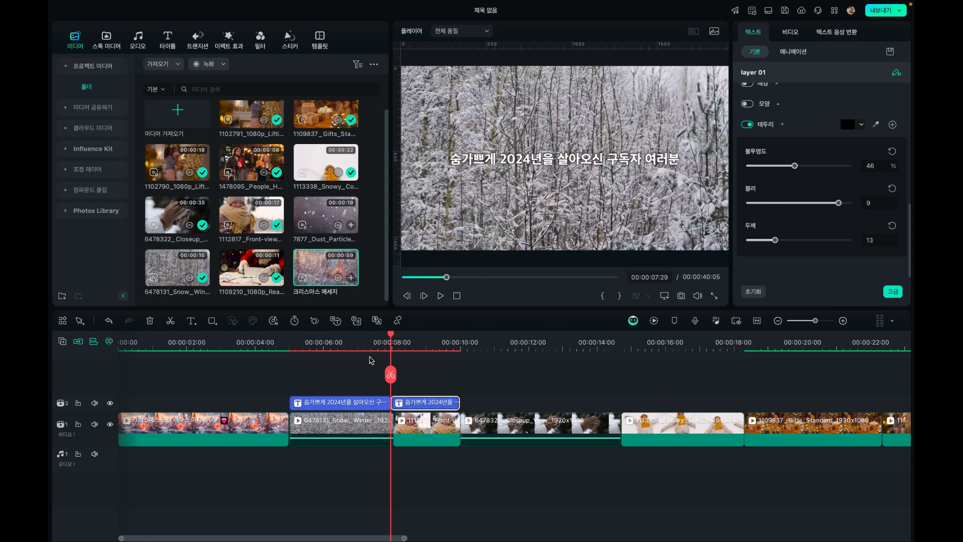
{"action": "left_click", "coordinate": [368, 342]}
Preview the reference video 크리스마스 메세지 to read the caption shown over the child in the knitted hat
{"action": "left_click", "coordinate": [423, 343]}
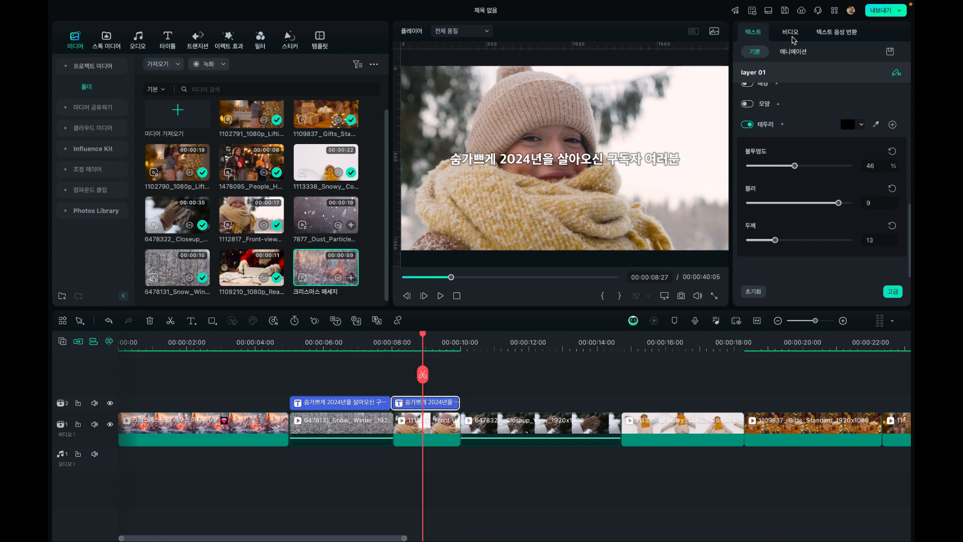
{"action": "scroll", "coordinate": [783, 143], "scroll_direction": "up", "scroll_amount": 5}
{"action": "left_click", "coordinate": [836, 109]}
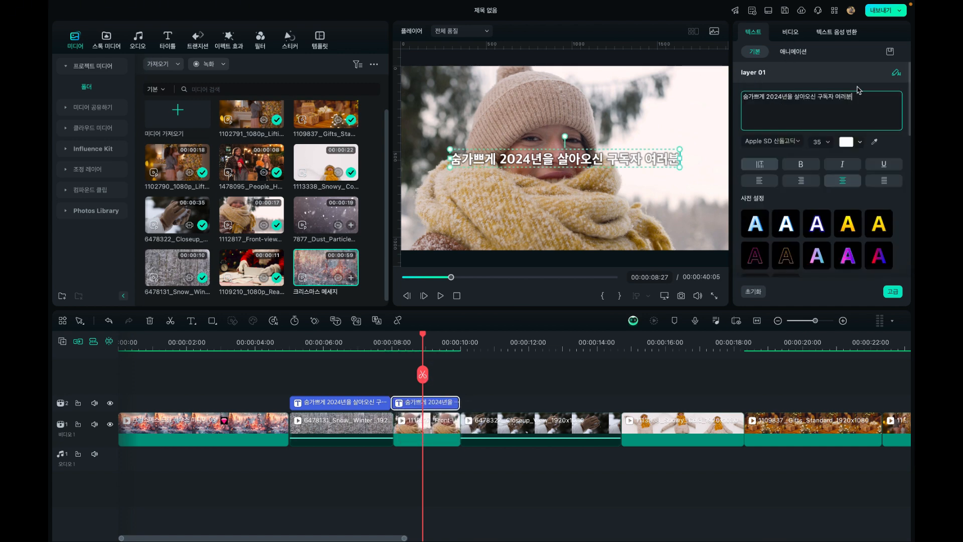
{"action": "left_click_drag", "start_coordinate": [864, 99], "coordinate": [674, 84]}
{"action": "double_click", "coordinate": [325, 267]}
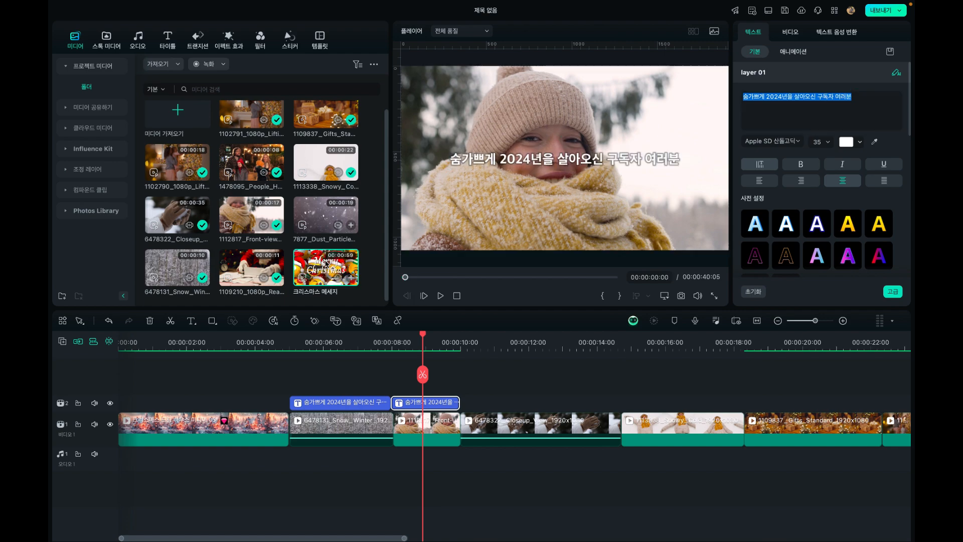
{"action": "left_click_drag", "start_coordinate": [473, 276], "coordinate": [440, 288]}
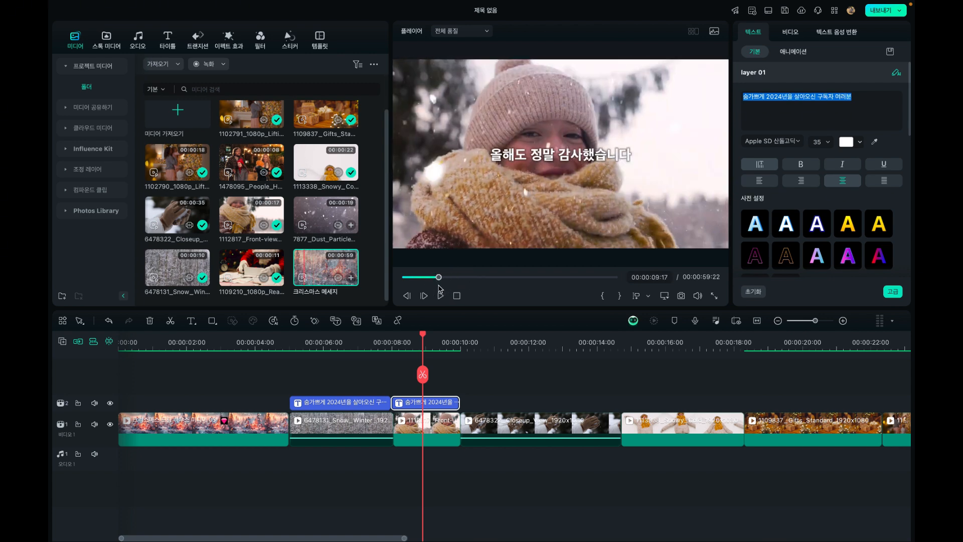
Replace the text of the caption above the front-view clip with "올해도 정말 감사했습니다"
{"action": "double_click", "coordinate": [418, 401]}
{"action": "double_click", "coordinate": [860, 97]}
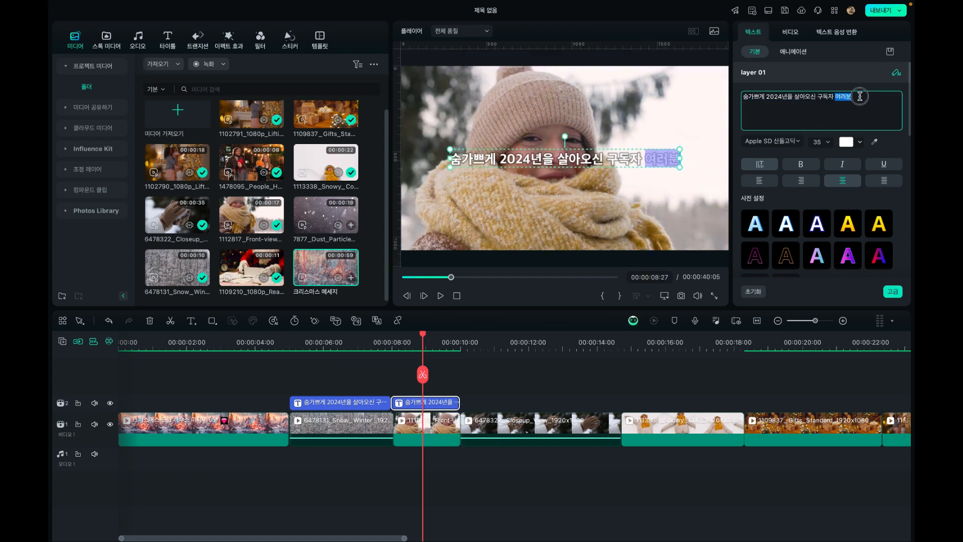
{"action": "key", "text": "super+a"}
{"action": "type", "text": "이"}
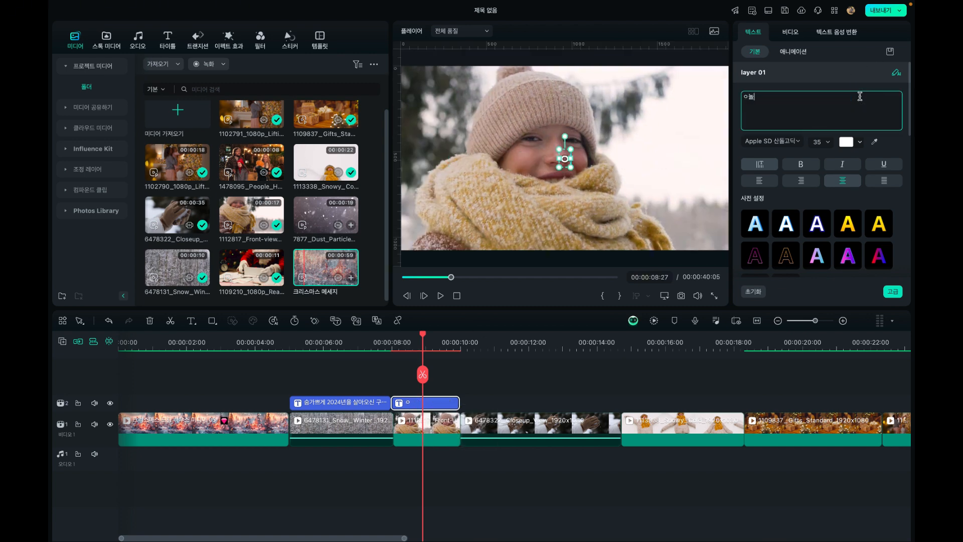
{"action": "type", "text": "놀해도"}
{"action": "key", "text": "BackSpace"}
{"action": "key", "text": "BackSpace"}
{"action": "key", "text": "BackSpace"}
{"action": "key", "text": "BackSpace"}
{"action": "type", "text": "올해도 정말"}
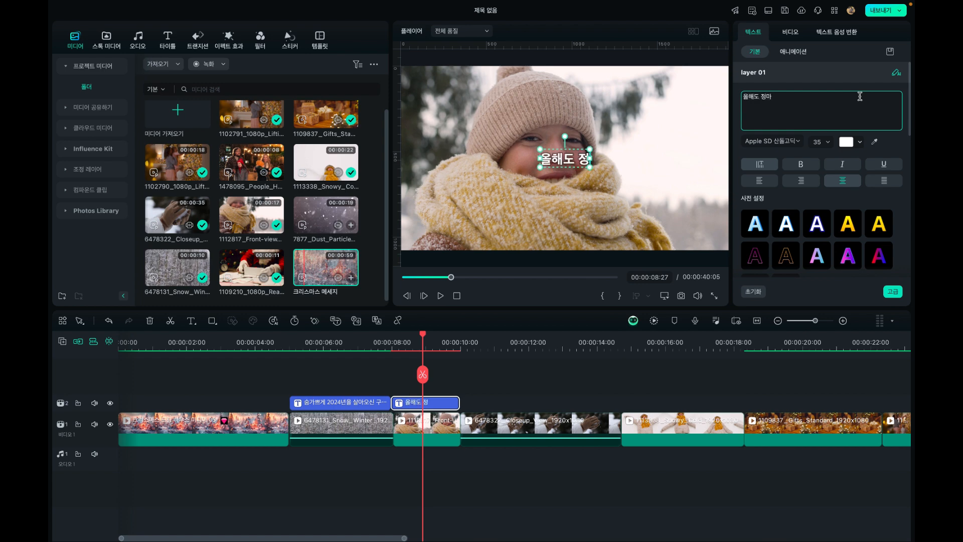
{"action": "type", "text": " 감사했습니다"}
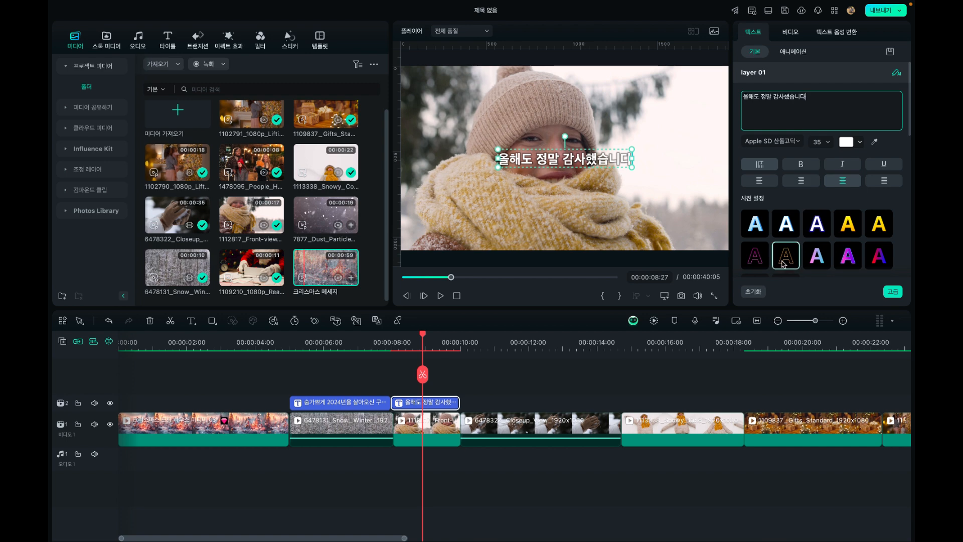
Extend the second caption to the end of the 1113338 Snowy clip and split it at 00:00:10:00
{"action": "left_click", "coordinate": [437, 339]}
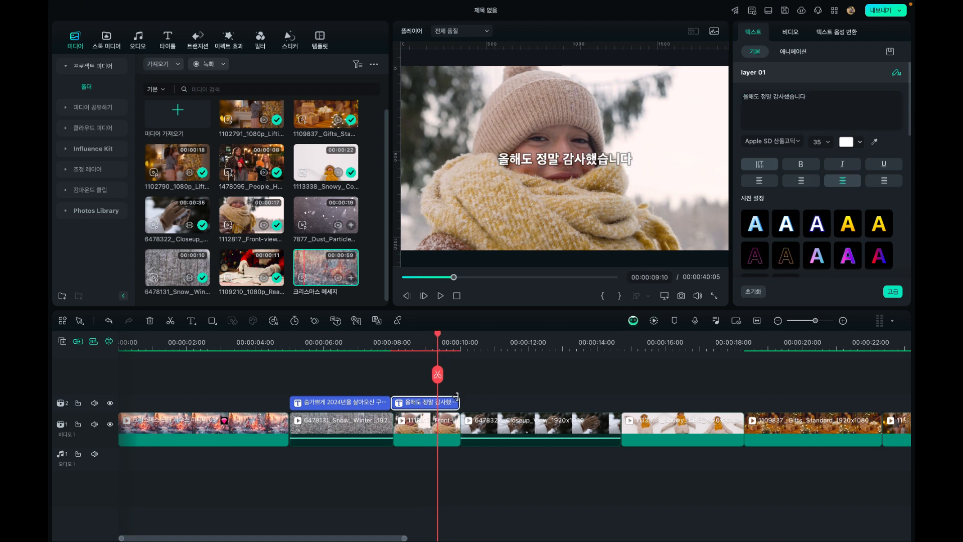
{"action": "left_click_drag", "start_coordinate": [455, 397], "coordinate": [743, 403]}
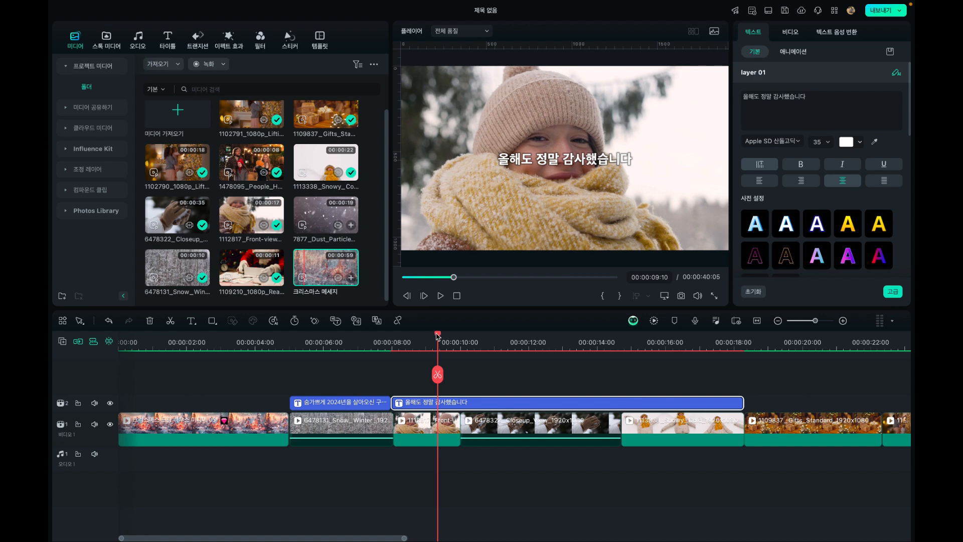
{"action": "left_click_drag", "start_coordinate": [437, 336], "coordinate": [460, 340]}
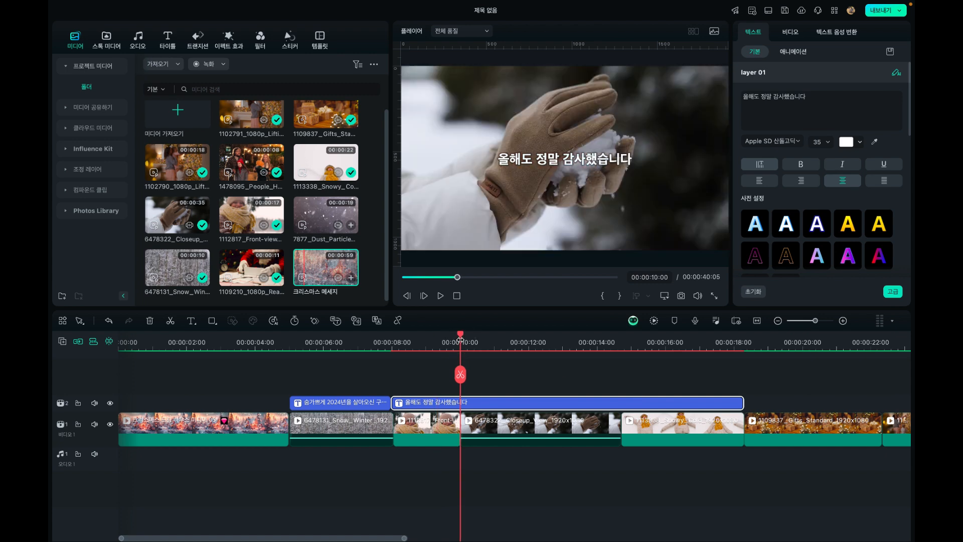
{"action": "left_click", "coordinate": [460, 374]}
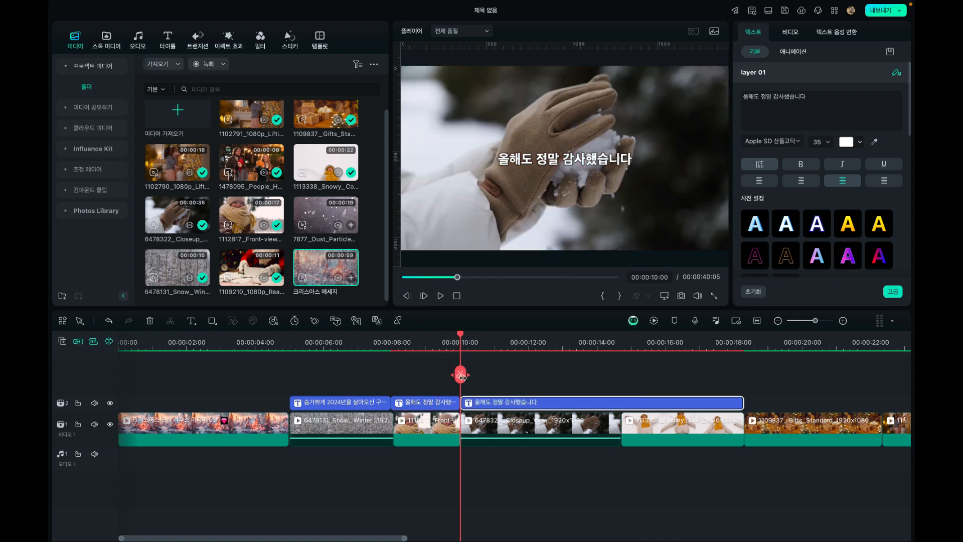
Replace the text of the caption starting at 00:00:10:00 with "내년에도 더 열심히 하고싶은 일을 하시기 위해"
{"action": "left_click_drag", "start_coordinate": [482, 348], "coordinate": [530, 345]}
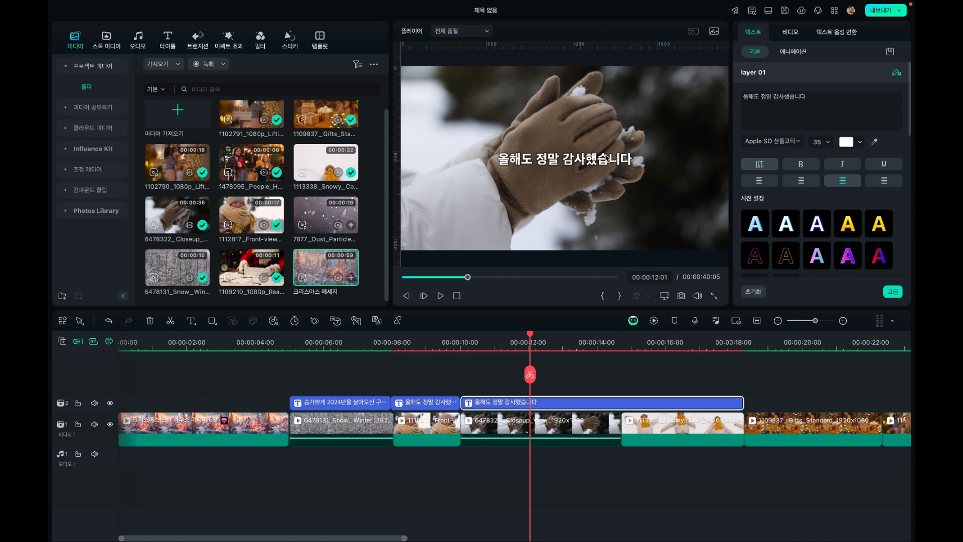
{"action": "left_click", "coordinate": [820, 92]}
{"action": "left_click_drag", "start_coordinate": [825, 99], "coordinate": [700, 97]}
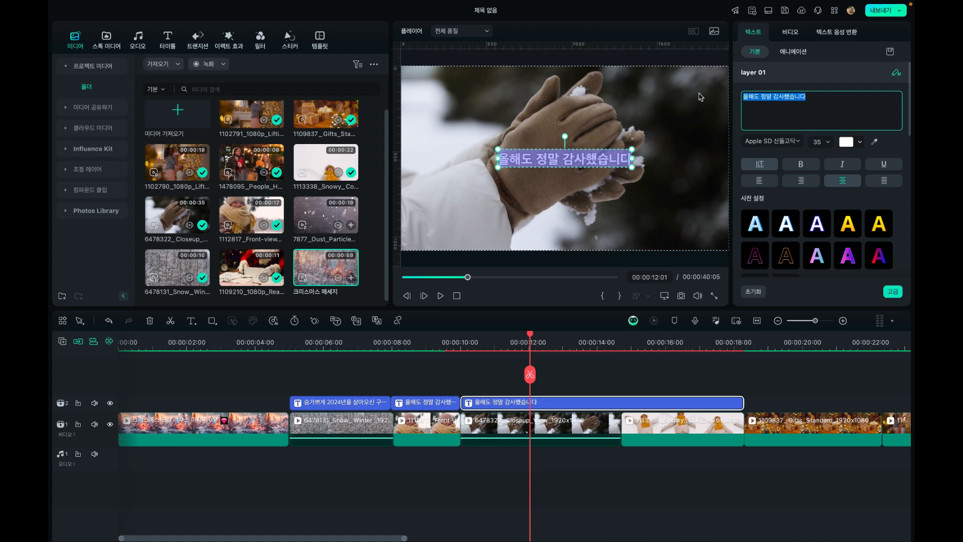
{"action": "type", "text": "내년에도"}
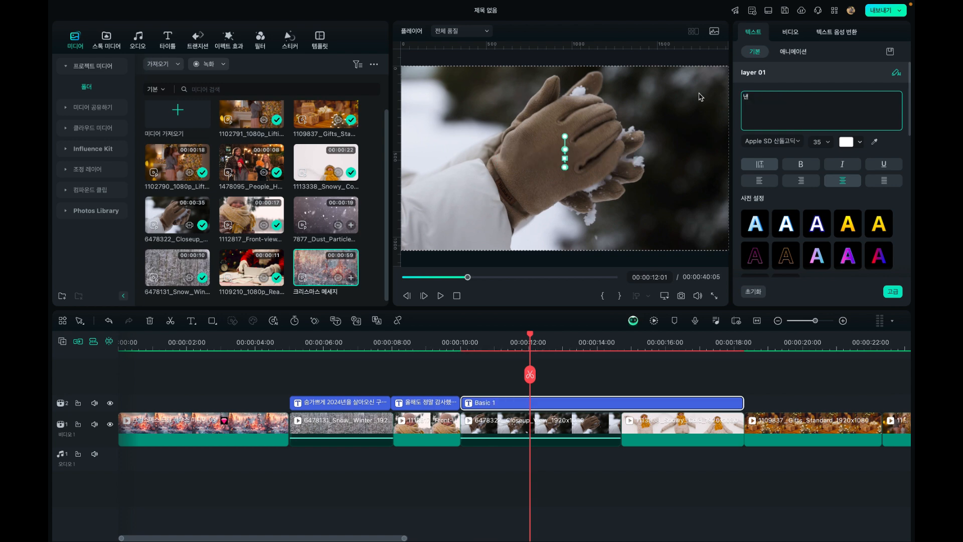
{"action": "type", "text": " 더 열심히"}
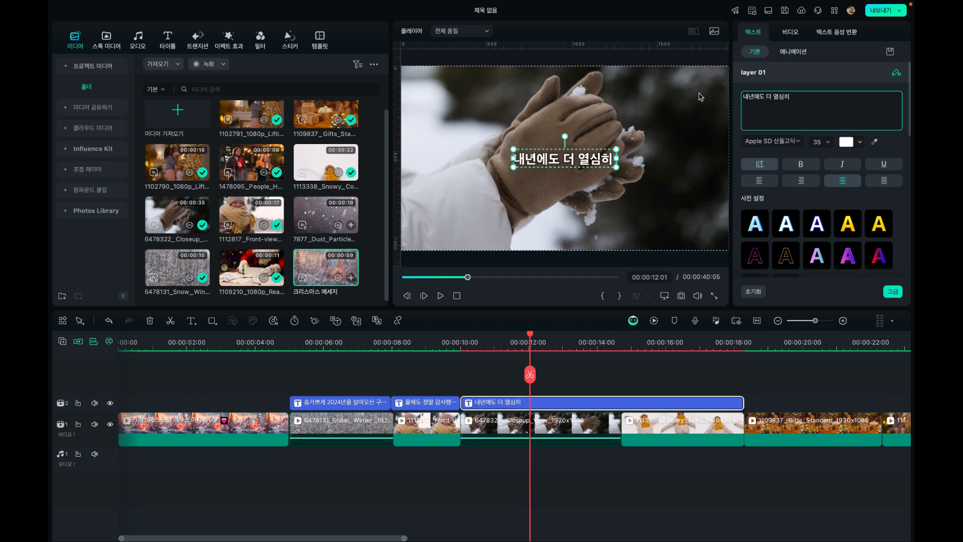
{"action": "type", "text": " 하고싶은"}
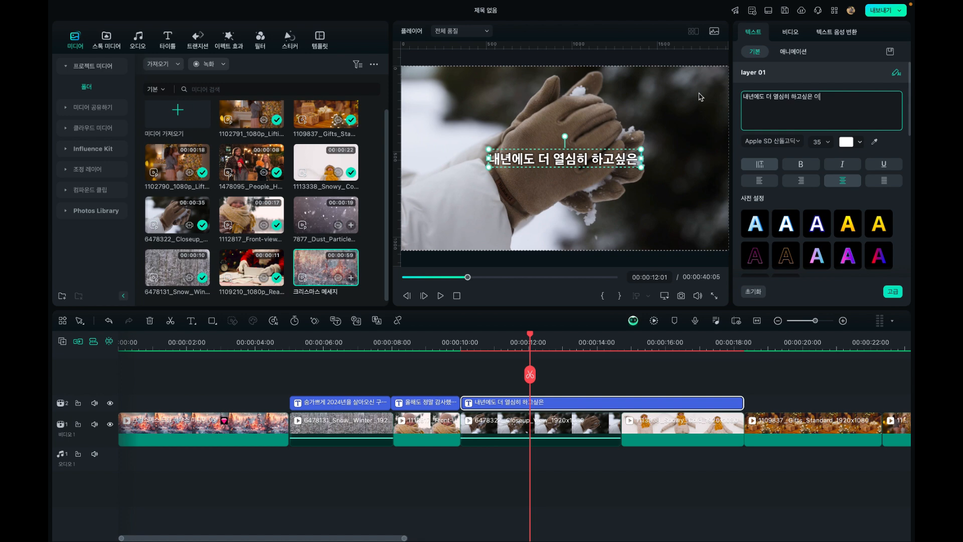
{"action": "type", "text": " 일을 하"}
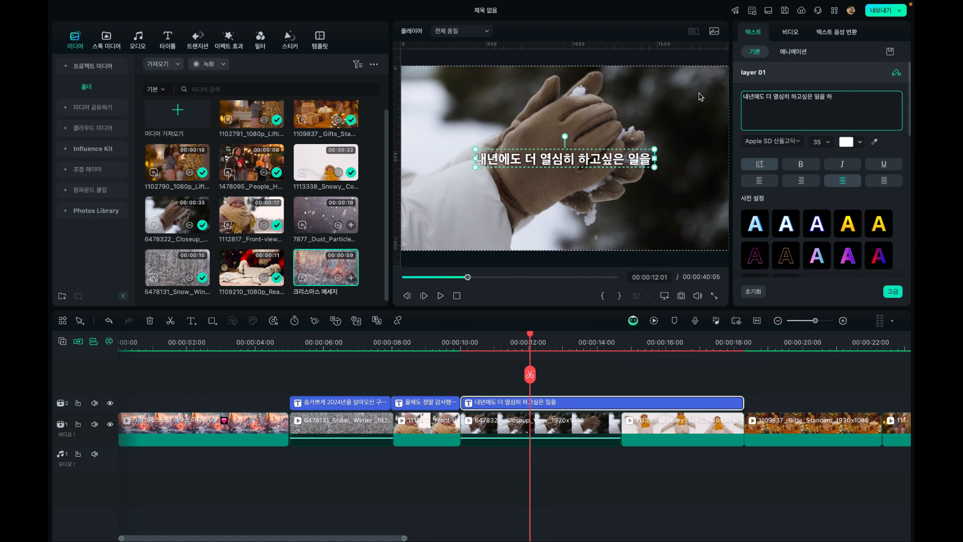
{"action": "type", "text": "시기 위해"}
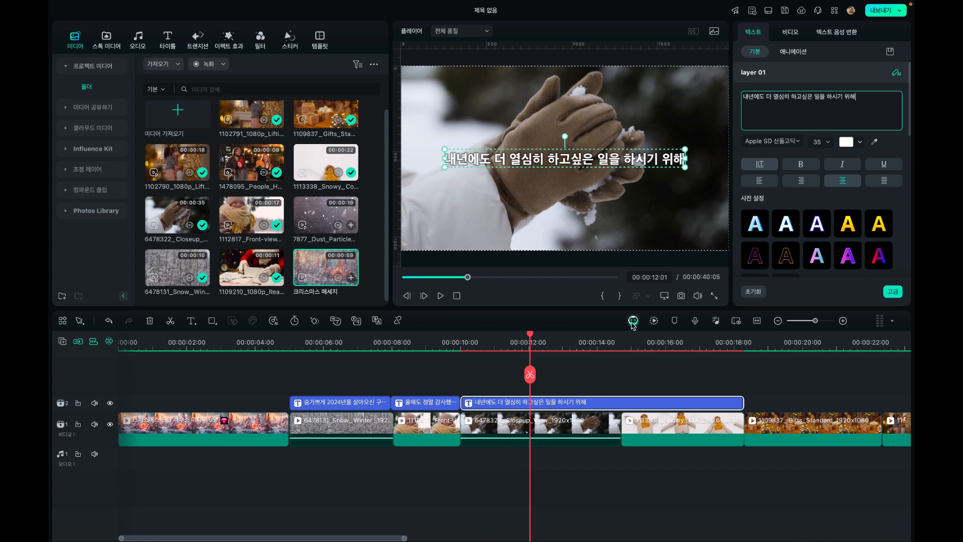
Split the caption above the 6478322 Closeup clip at 00:00:12:20
{"action": "left_click", "coordinate": [551, 334]}
{"action": "left_click_drag", "start_coordinate": [552, 336], "coordinate": [554, 339]}
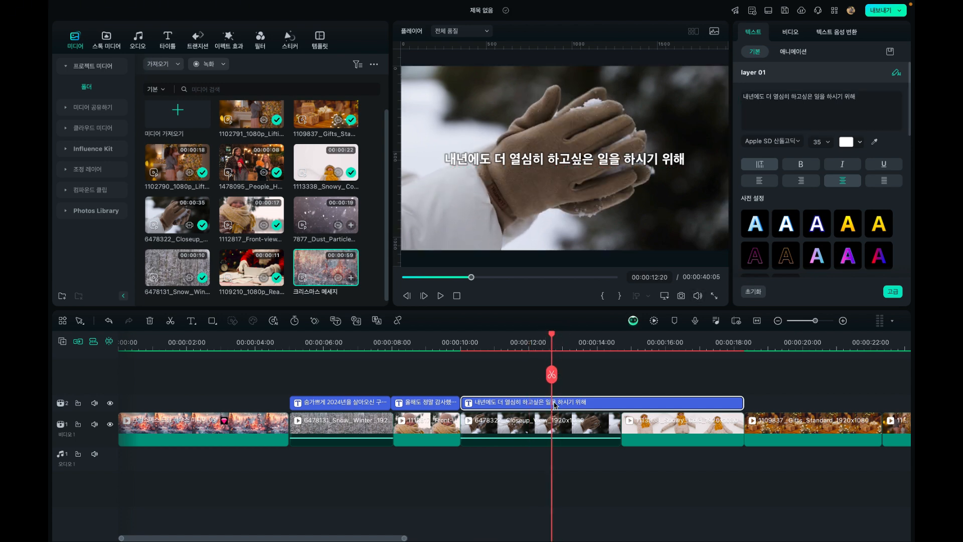
{"action": "double_click", "coordinate": [639, 165]}
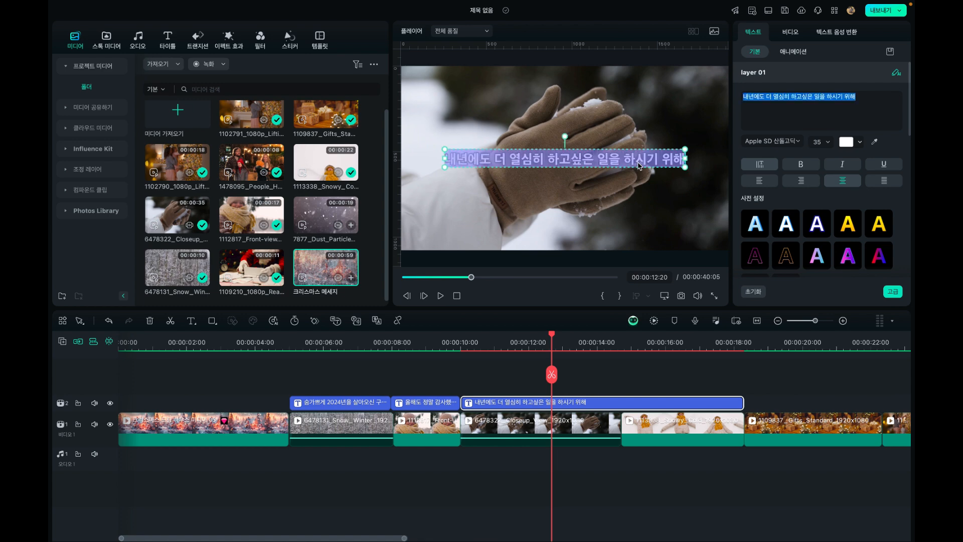
{"action": "left_click", "coordinate": [552, 375]}
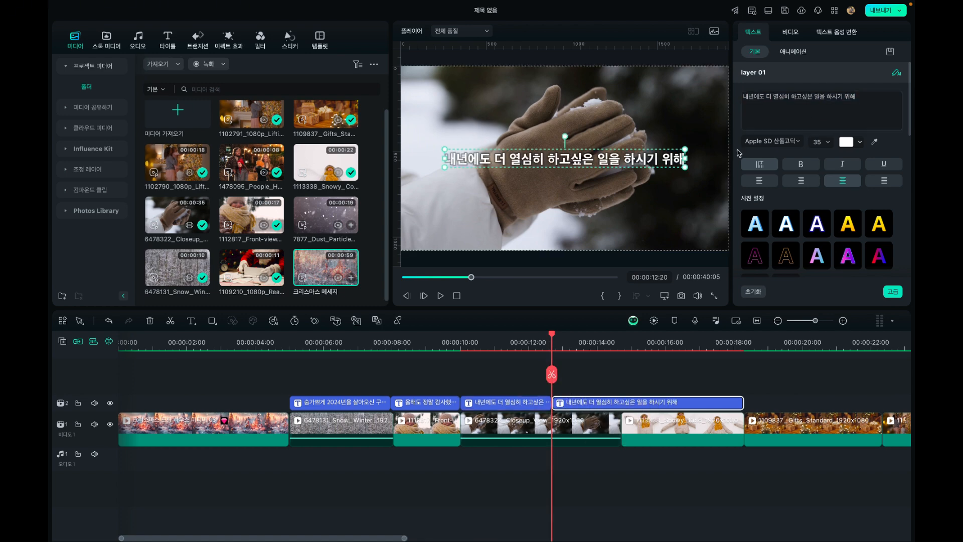
Replace the text of the last caption segment with "노력을 게을리하지 않는 부지런함을 잃지 않으시기 바랍니다"
{"action": "left_click", "coordinate": [602, 342]}
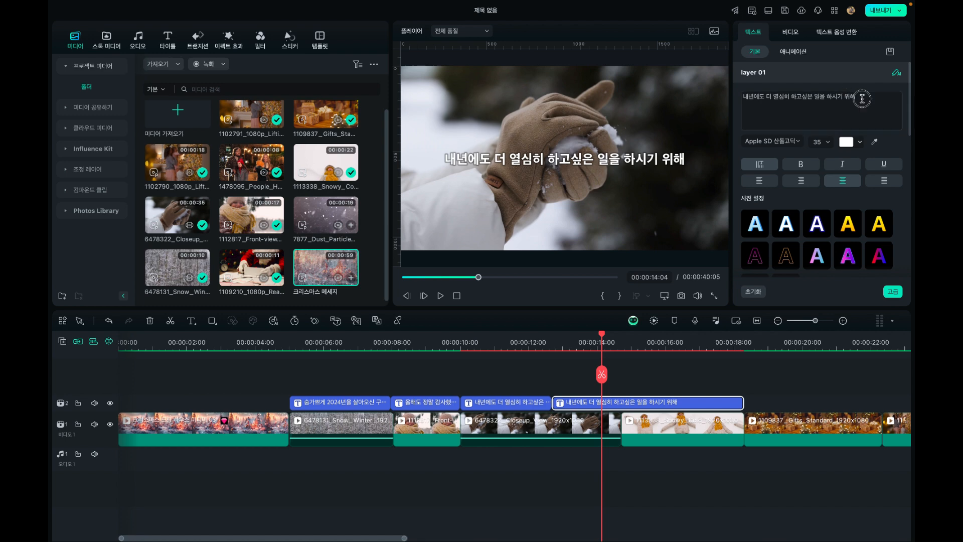
{"action": "double_click", "coordinate": [677, 159]}
{"action": "type", "text": "노려"}
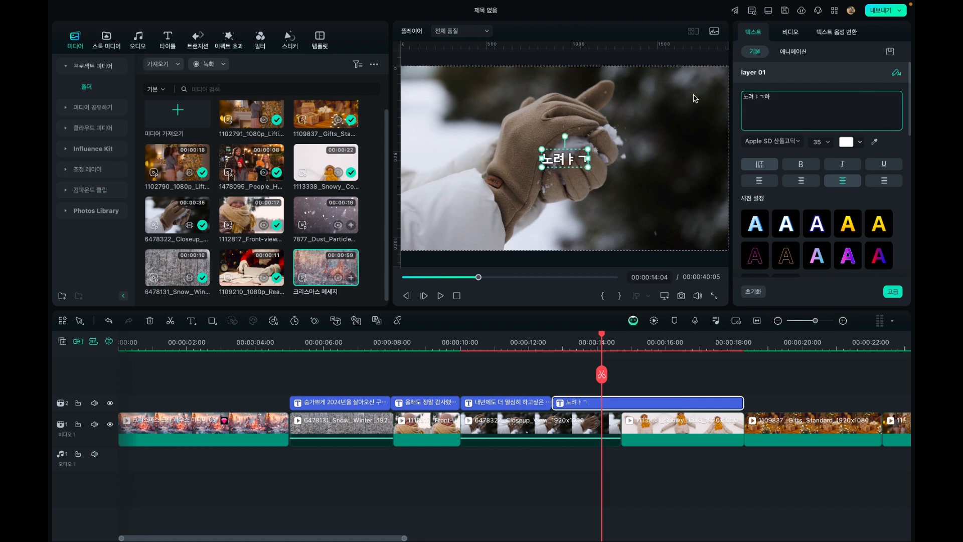
{"action": "key", "text": "BackSpace"}
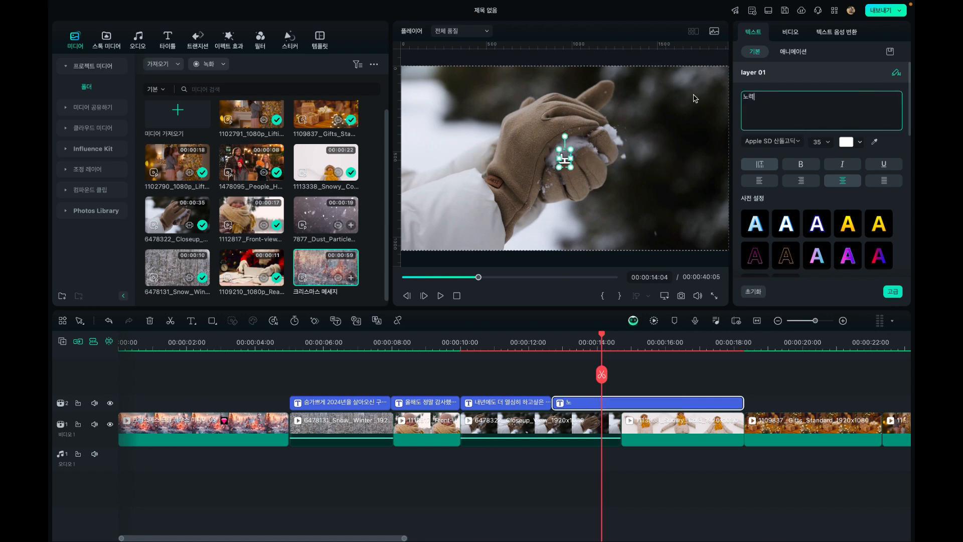
{"action": "type", "text": "력을"}
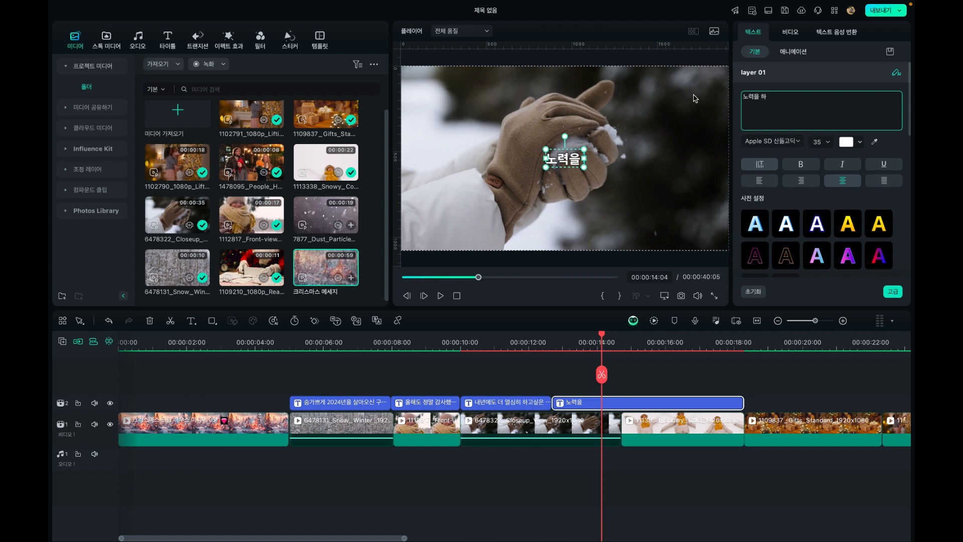
{"action": "type", "text": " 하"}
{"action": "key", "text": "BackSpace"}
{"action": "key", "text": "BackSpace"}
{"action": "type", "text": "게을리"}
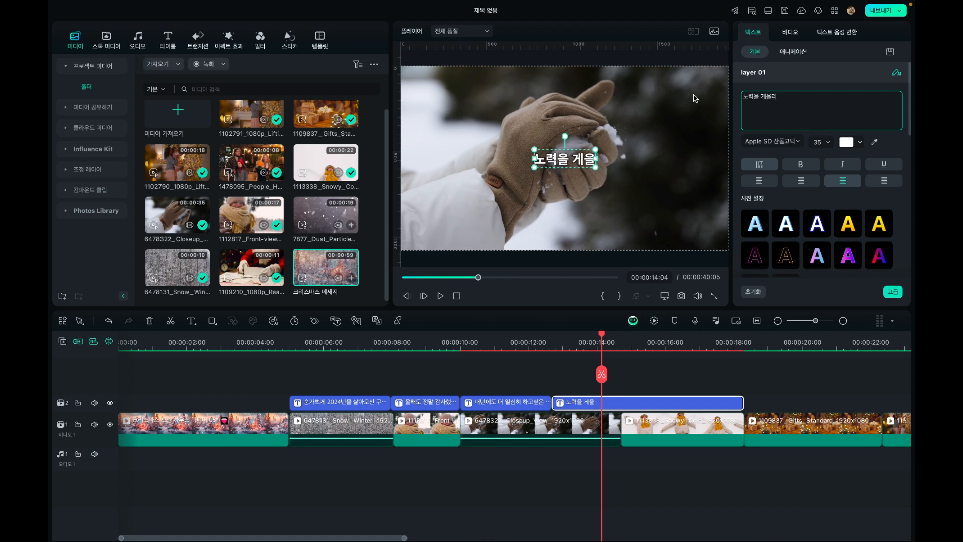
{"action": "type", "text": "하지 안"}
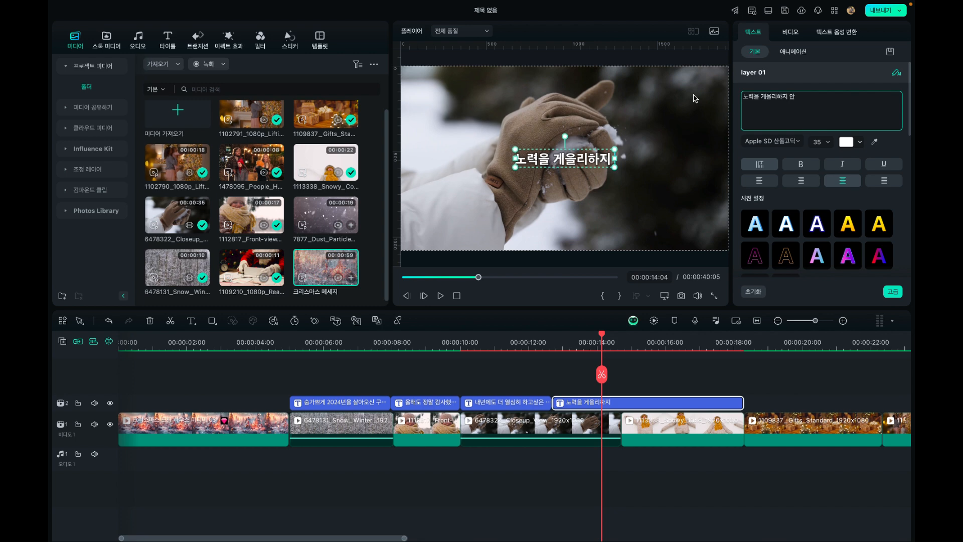
{"action": "key", "text": "BackSpace"}
{"action": "type", "text": "않는 부"}
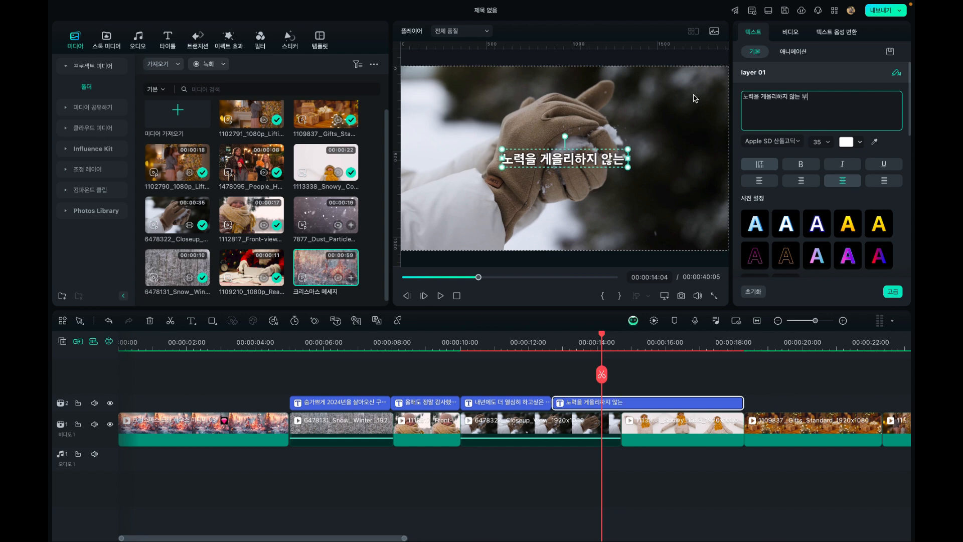
{"action": "type", "text": "지런함을 이 ㅣ"}
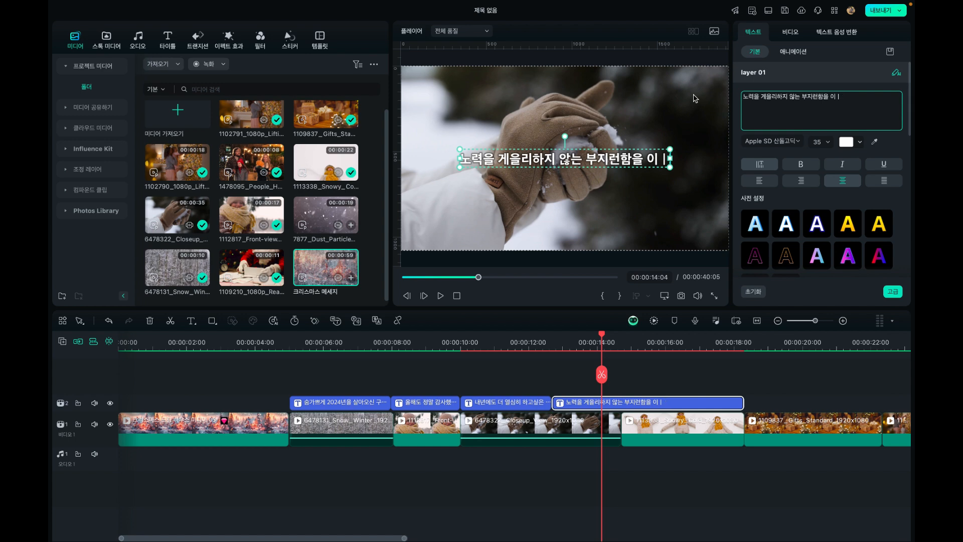
{"action": "key", "text": "BackSpace"}
{"action": "key", "text": "BackSpace"}
{"action": "key", "text": "BackSpace"}
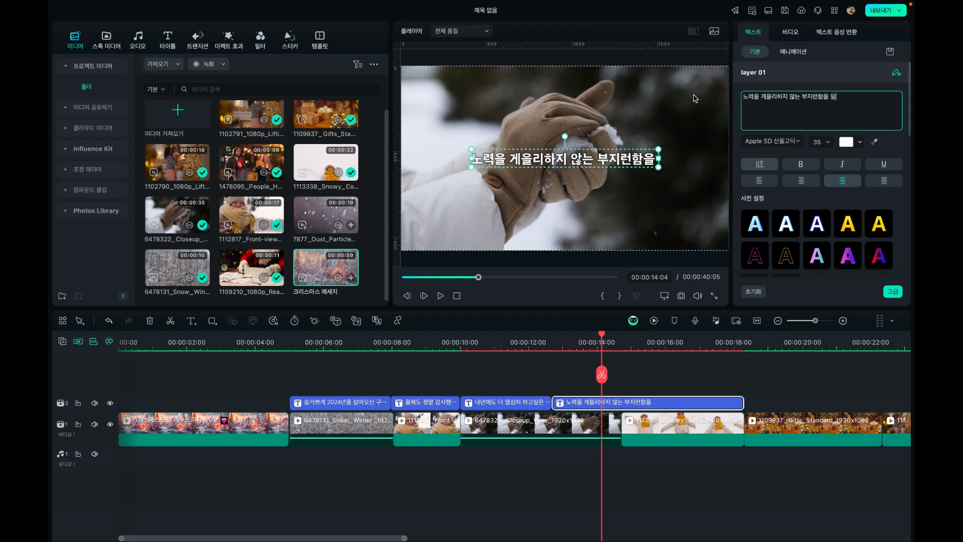
{"action": "type", "text": "지 안"}
{"action": "key", "text": "BackSpace"}
{"action": "key", "text": "BackSpace"}
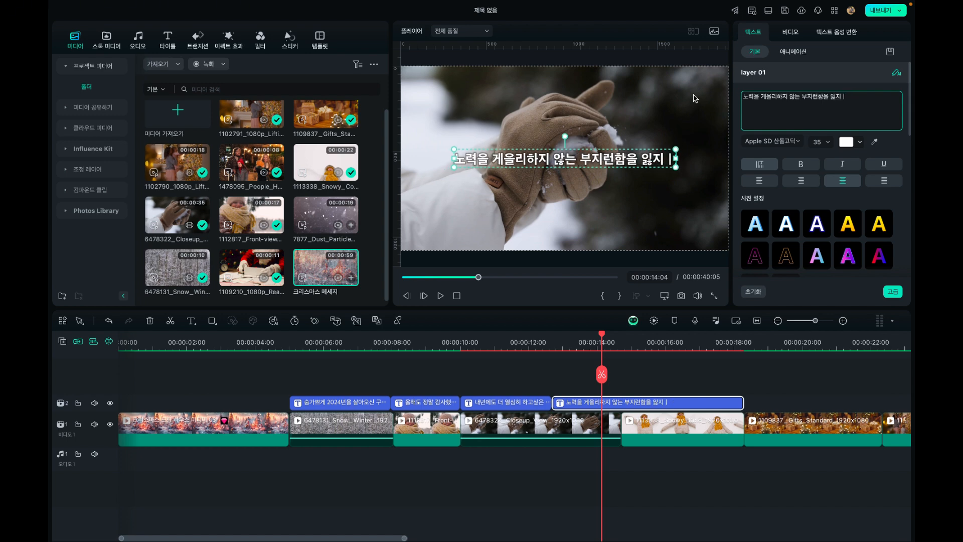
{"action": "type", "text": "않"}
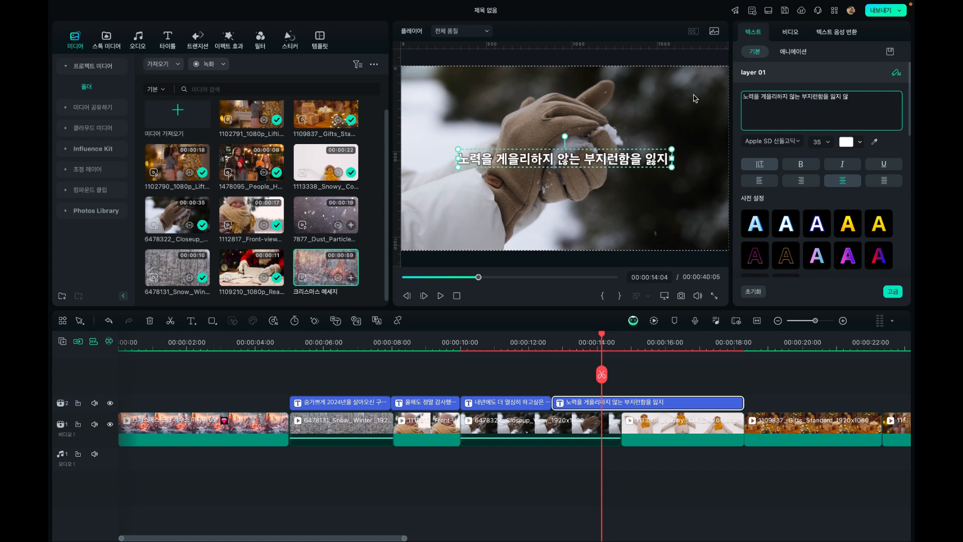
{"action": "type", "text": "으시기 바랍니"}
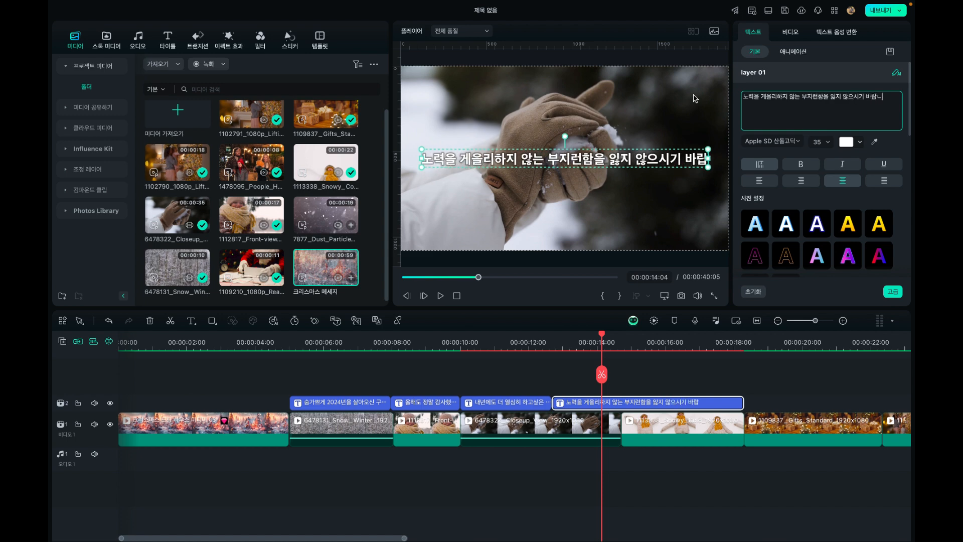
{"action": "type", "text": " | 다"}
{"action": "key", "text": "BackSpace"}
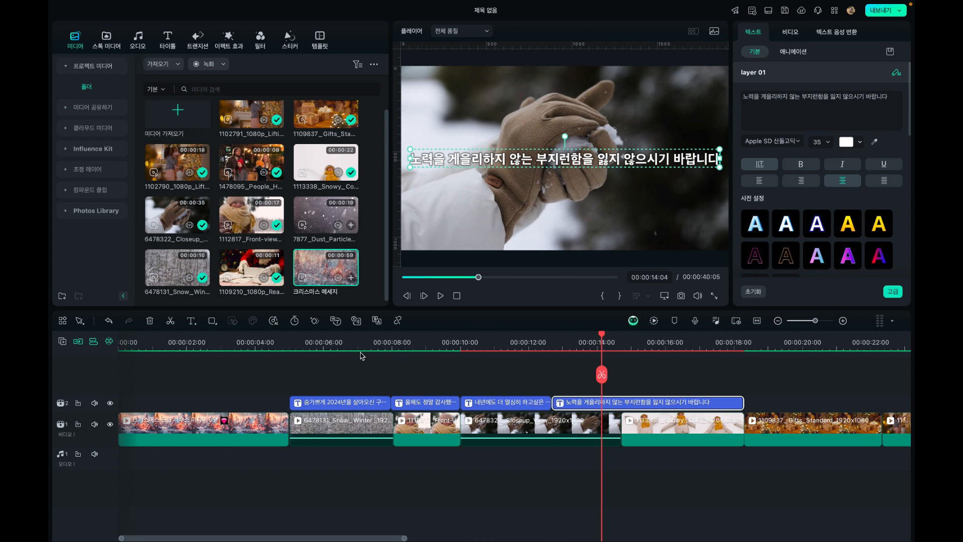
Select all four captions together and choose 한국어 (한국) as their text-to-speech language
{"action": "left_click", "coordinate": [342, 347]}
{"action": "left_click", "coordinate": [331, 345]}
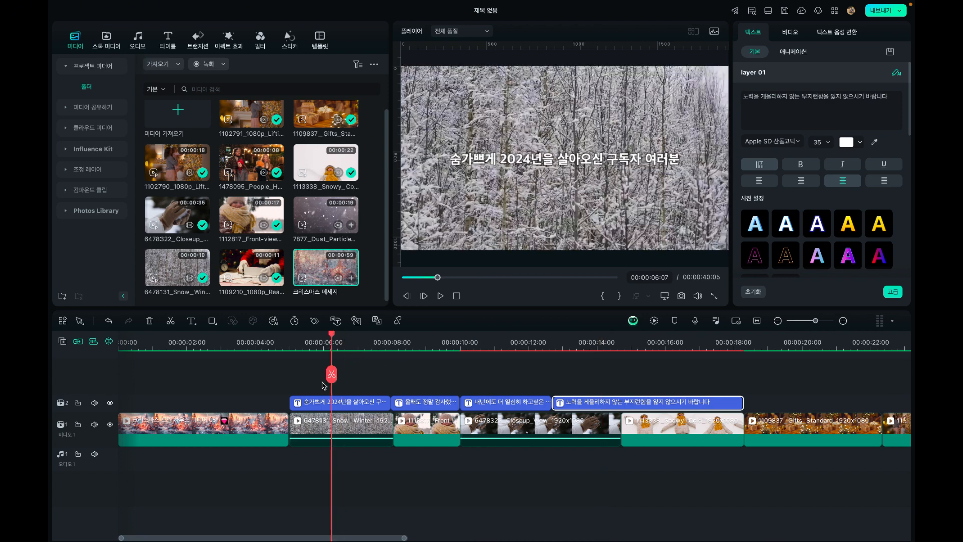
{"action": "left_click", "coordinate": [304, 392]}
{"action": "left_click_drag", "start_coordinate": [289, 389], "coordinate": [604, 407]}
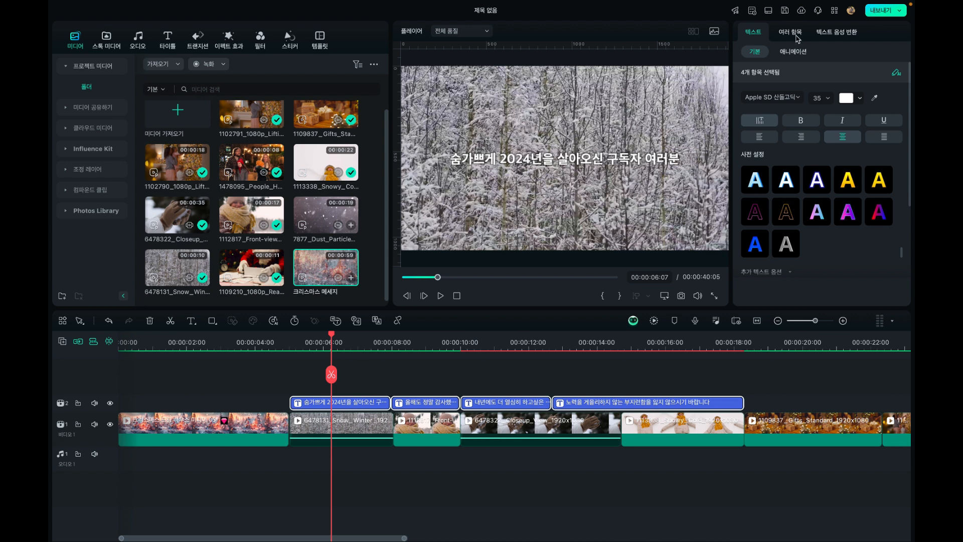
{"action": "left_click", "coordinate": [840, 33]}
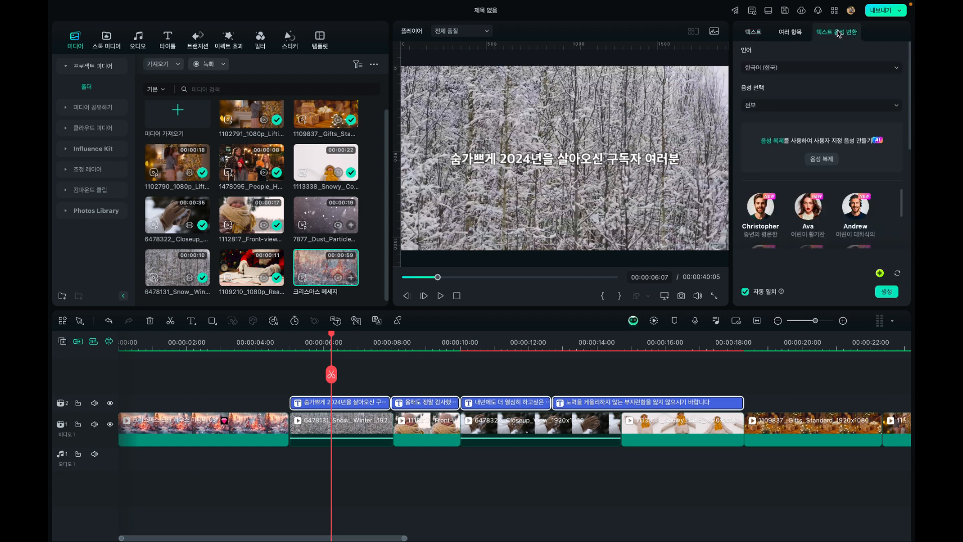
{"action": "left_click", "coordinate": [781, 65]}
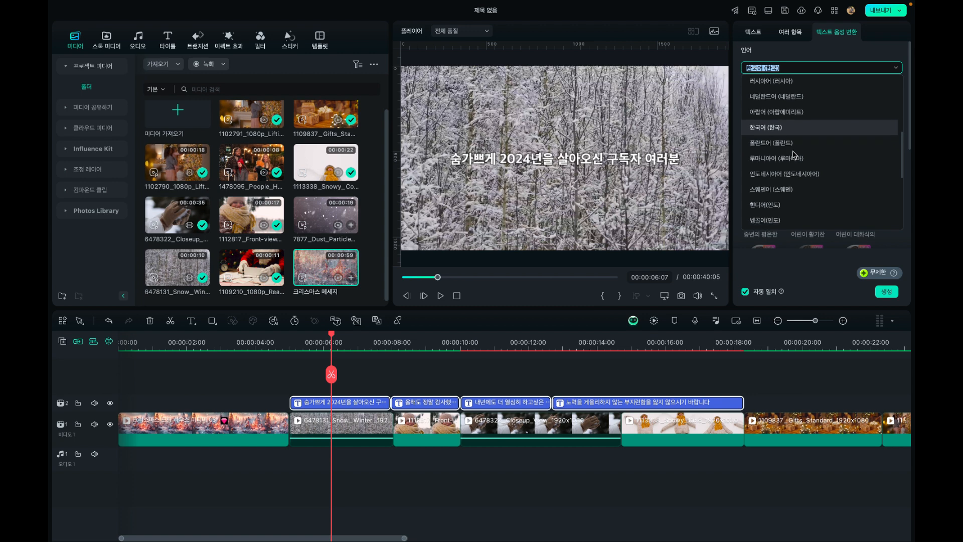
{"action": "left_click", "coordinate": [785, 129]}
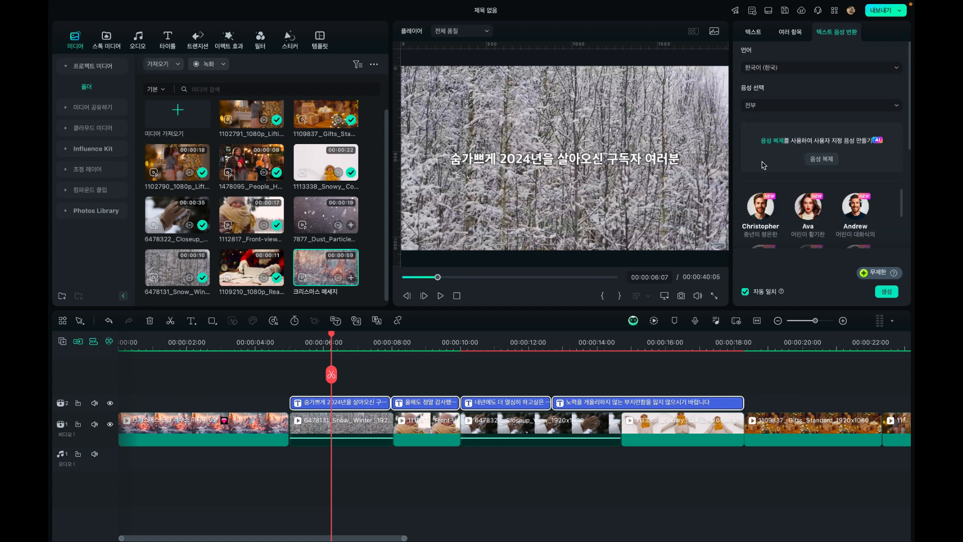
Set the text-to-speech voice category to 사용자 정의 음성 and look over its voice cloning option and the other categories
{"action": "left_click", "coordinate": [763, 105]}
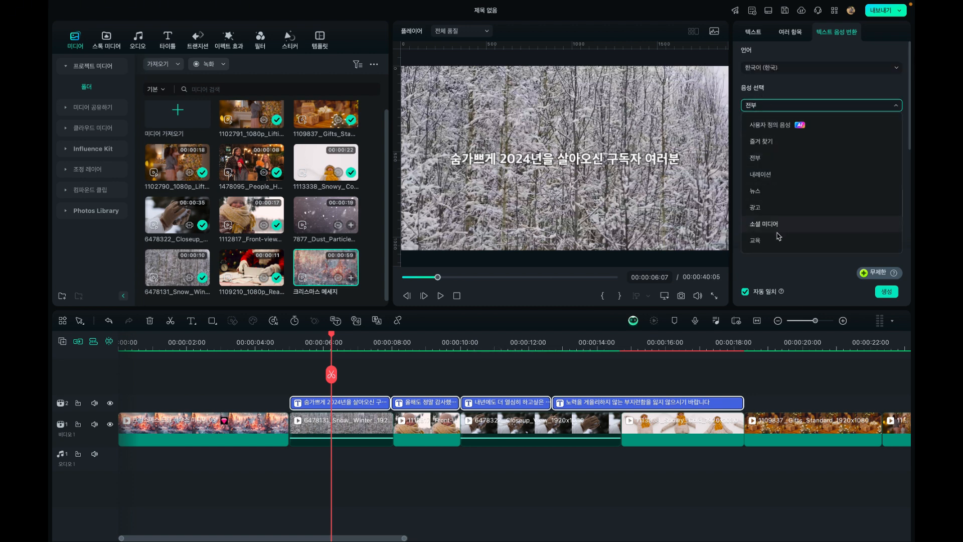
{"action": "left_click", "coordinate": [764, 132]}
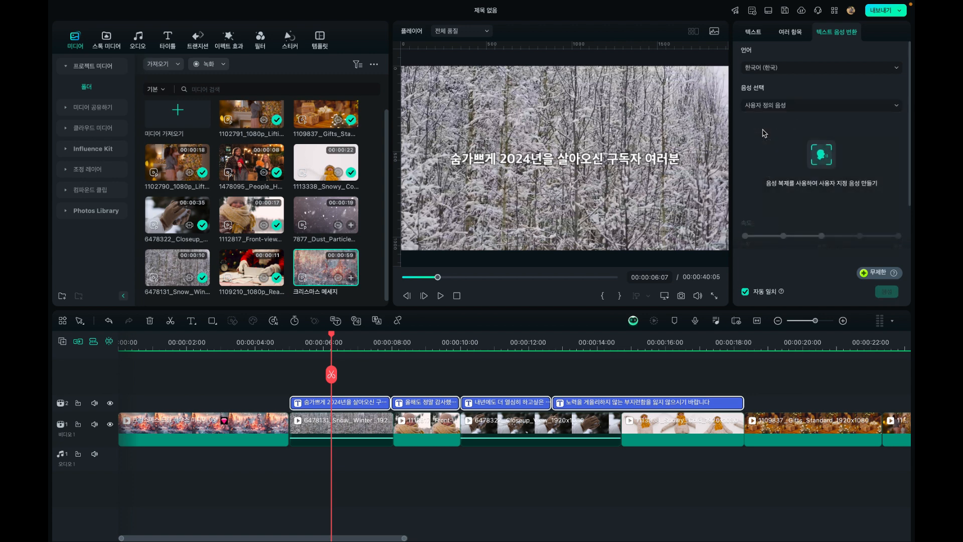
{"action": "left_click", "coordinate": [813, 109]}
{"action": "left_click", "coordinate": [808, 118]}
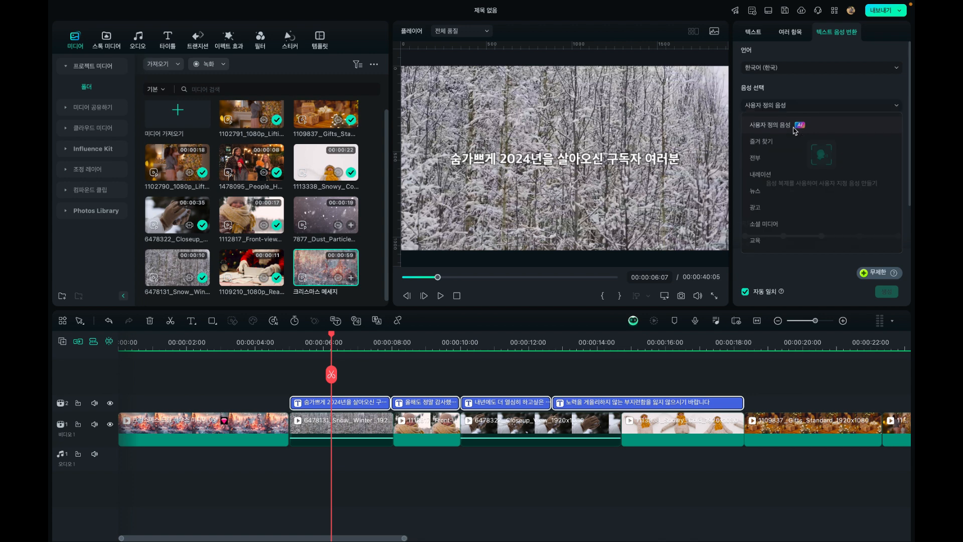
{"action": "scroll", "coordinate": [826, 202], "scroll_direction": "down", "scroll_amount": 2}
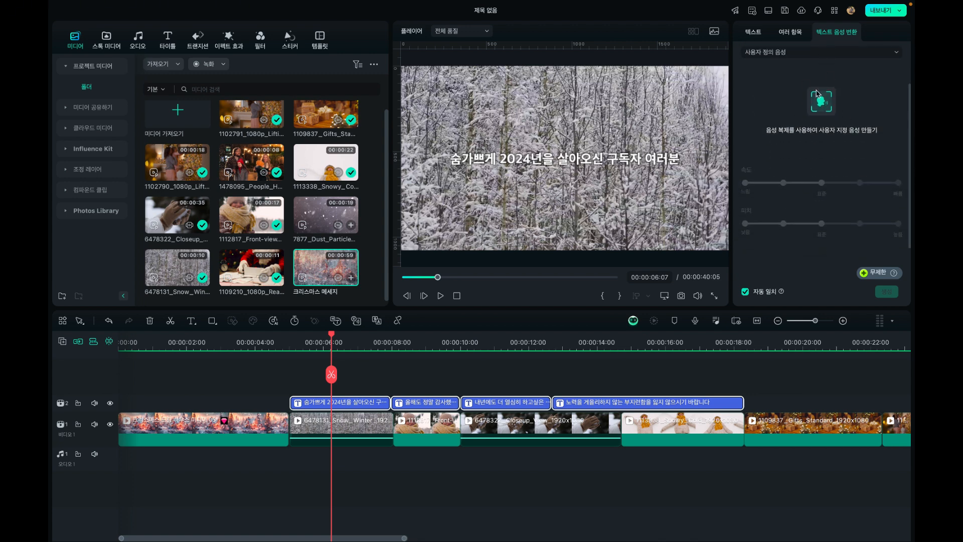
{"action": "scroll", "coordinate": [816, 146], "scroll_direction": "up", "scroll_amount": 2}
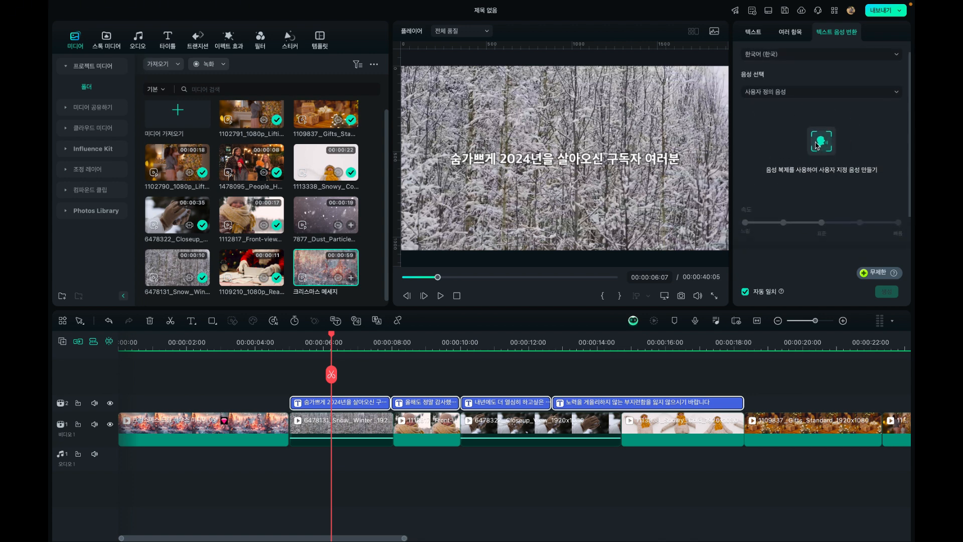
{"action": "left_click", "coordinate": [783, 106]}
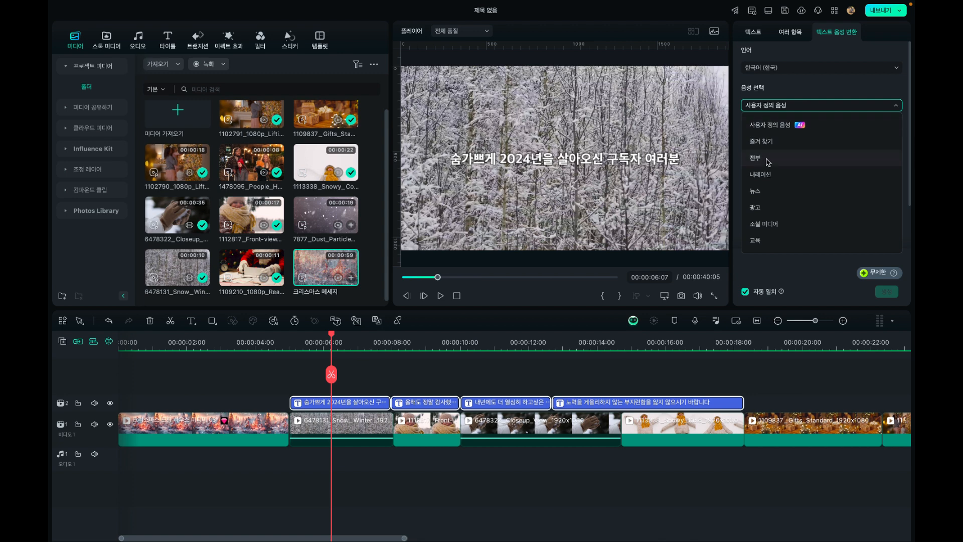
{"action": "left_click", "coordinate": [802, 84]}
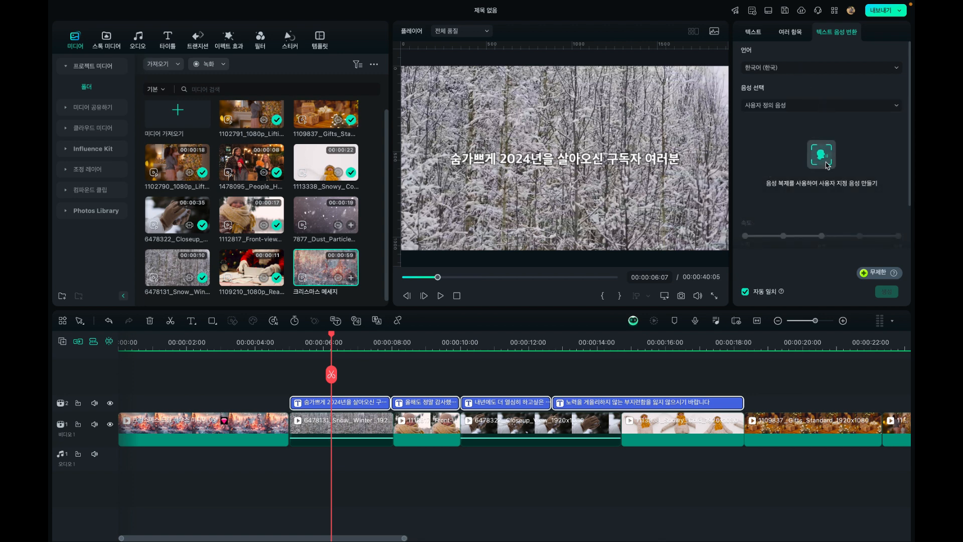
Try to record a voice-cloning consent sample with the built-in microphone, and discard the recording
{"action": "scroll", "coordinate": [822, 159], "scroll_direction": "down", "scroll_amount": 1}
{"action": "left_click", "coordinate": [819, 138]}
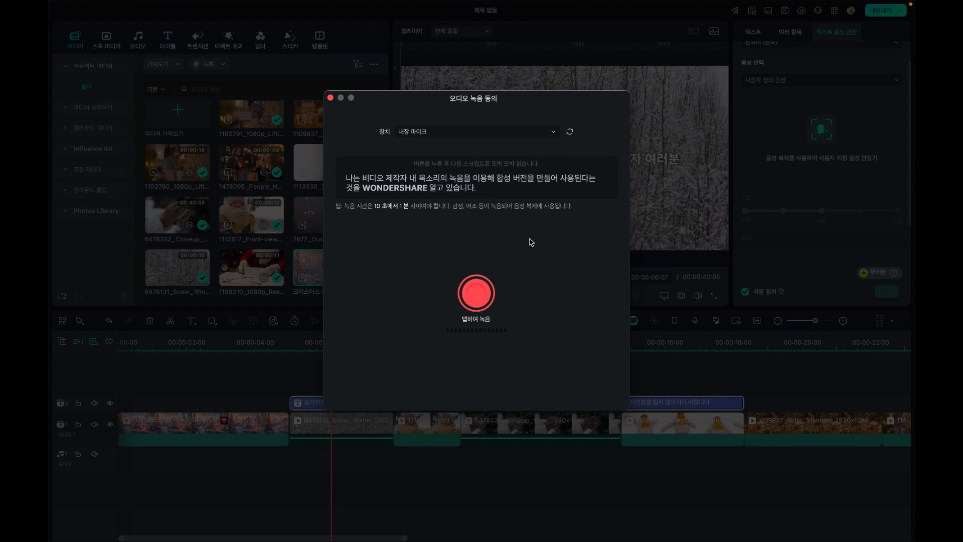
{"action": "left_click", "coordinate": [476, 296]}
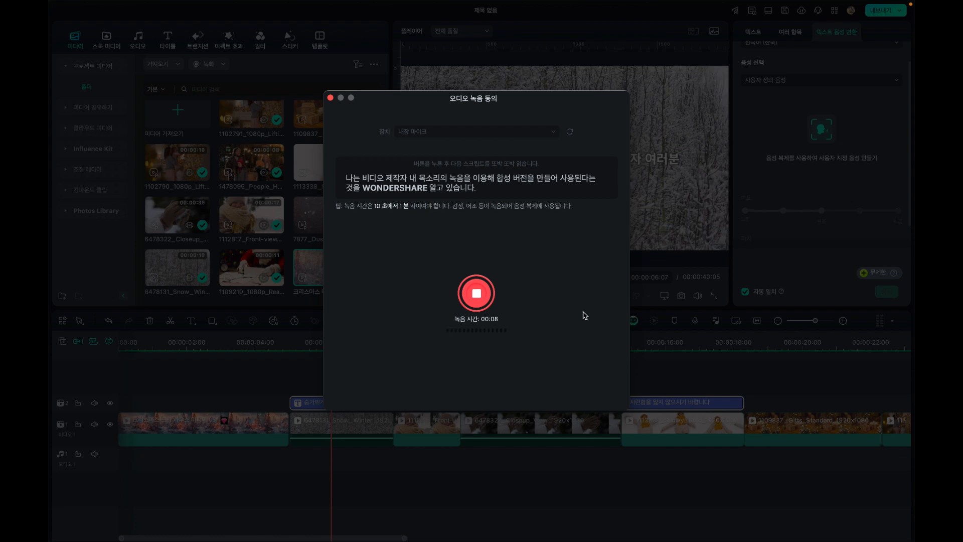
{"action": "left_click", "coordinate": [489, 295]}
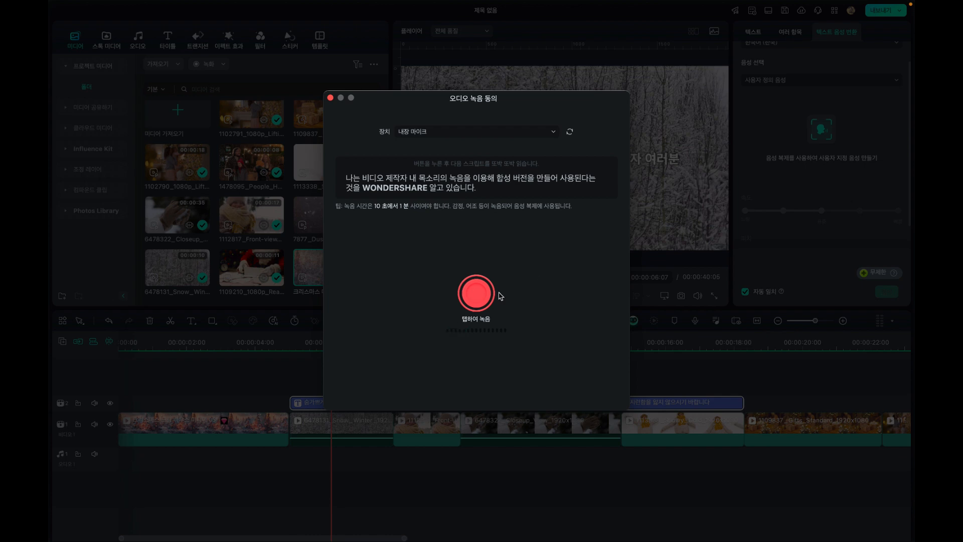
{"action": "left_click", "coordinate": [484, 305]}
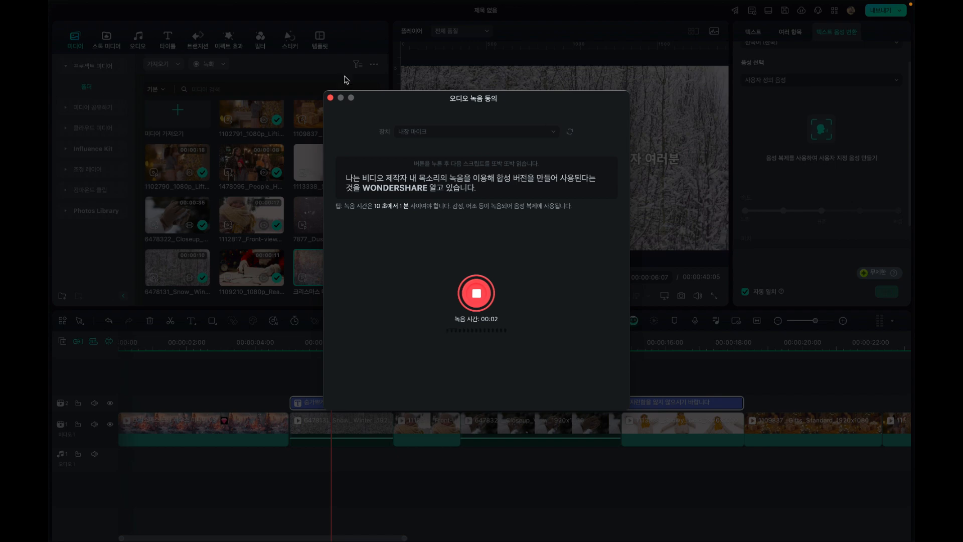
{"action": "left_click", "coordinate": [330, 97]}
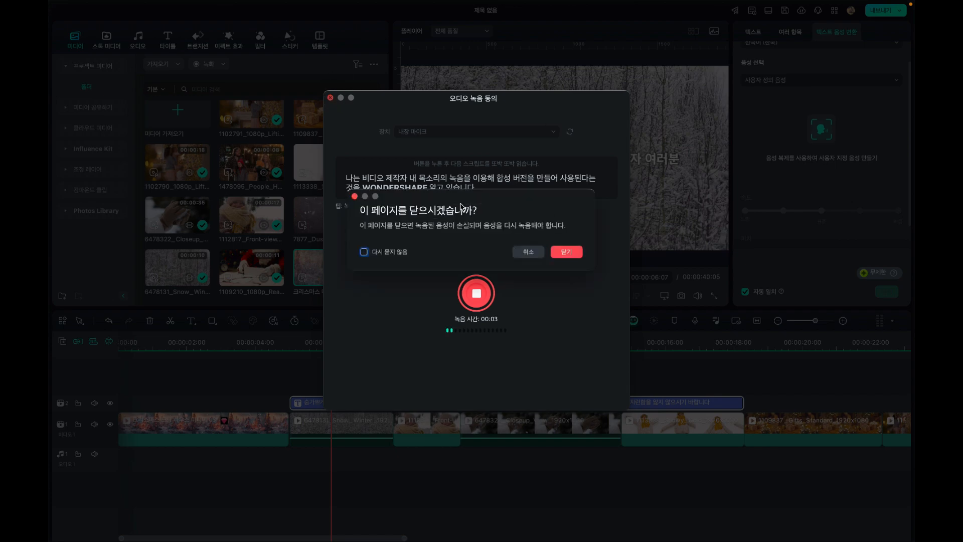
{"action": "left_click", "coordinate": [565, 253]}
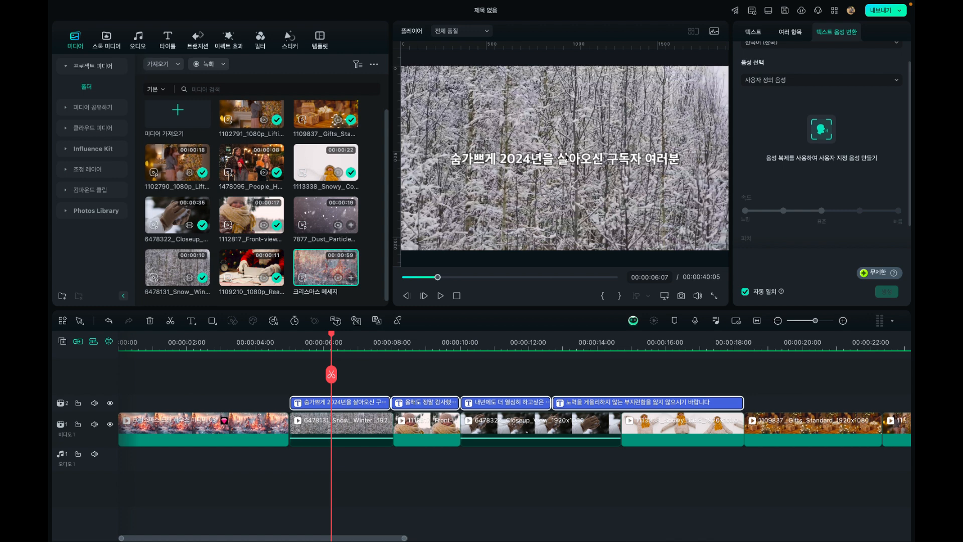
Choose the Hyuk voice from the 내레이션 category and generate text-to-speech audio for the four selected captions
{"action": "scroll", "coordinate": [825, 155], "scroll_direction": "down", "scroll_amount": 2}
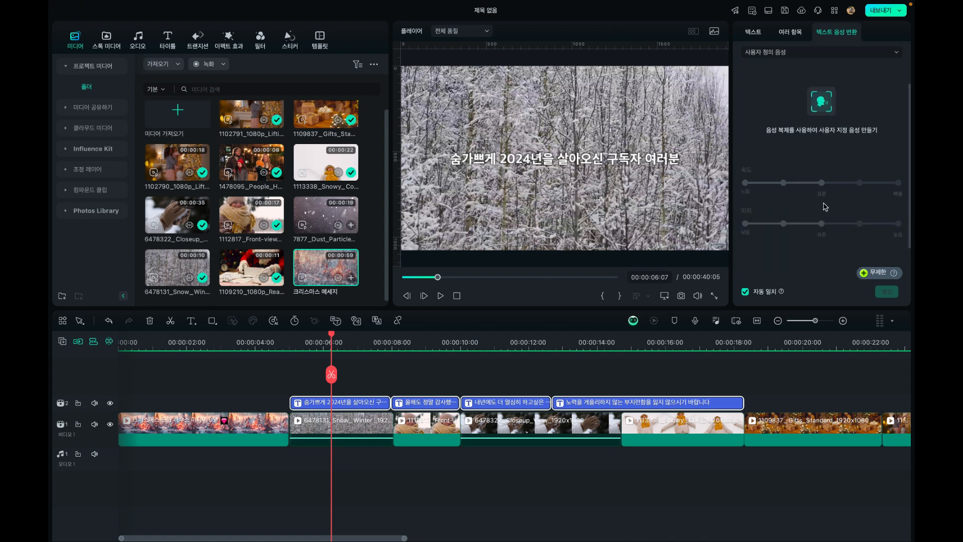
{"action": "scroll", "coordinate": [825, 207], "scroll_direction": "up", "scroll_amount": 3}
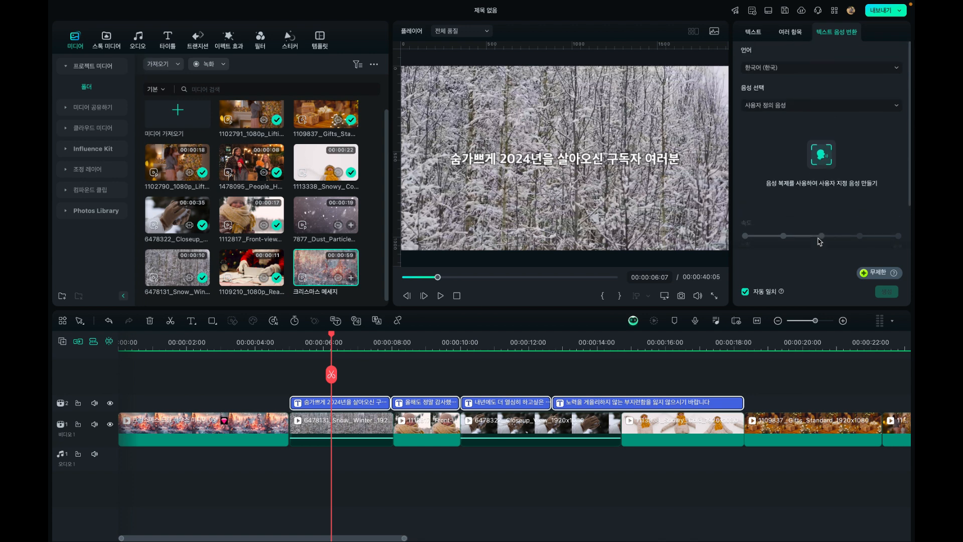
{"action": "left_click", "coordinate": [773, 106]}
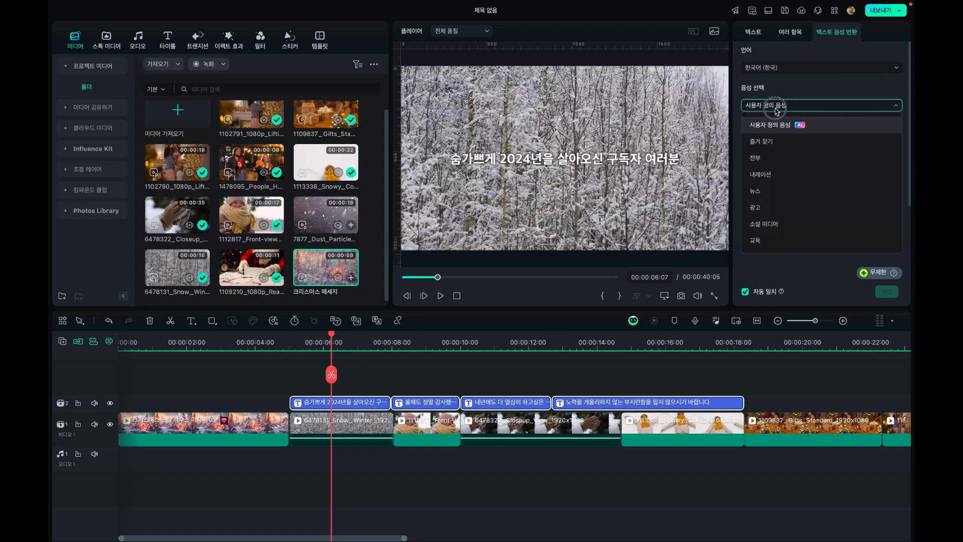
{"action": "left_click", "coordinate": [771, 175]}
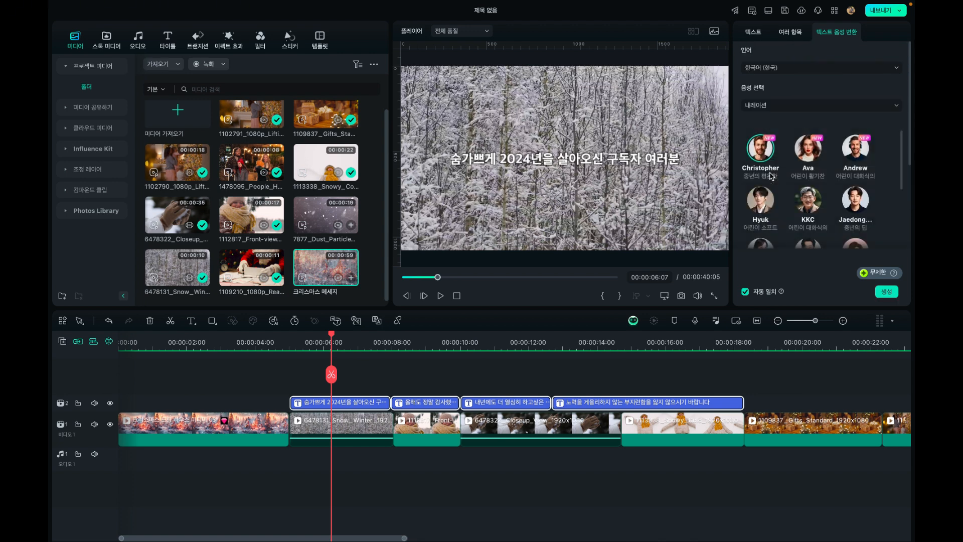
{"action": "left_click", "coordinate": [759, 156]}
{"action": "scroll", "coordinate": [762, 176], "scroll_direction": "down", "scroll_amount": 2}
{"action": "left_click", "coordinate": [756, 165]}
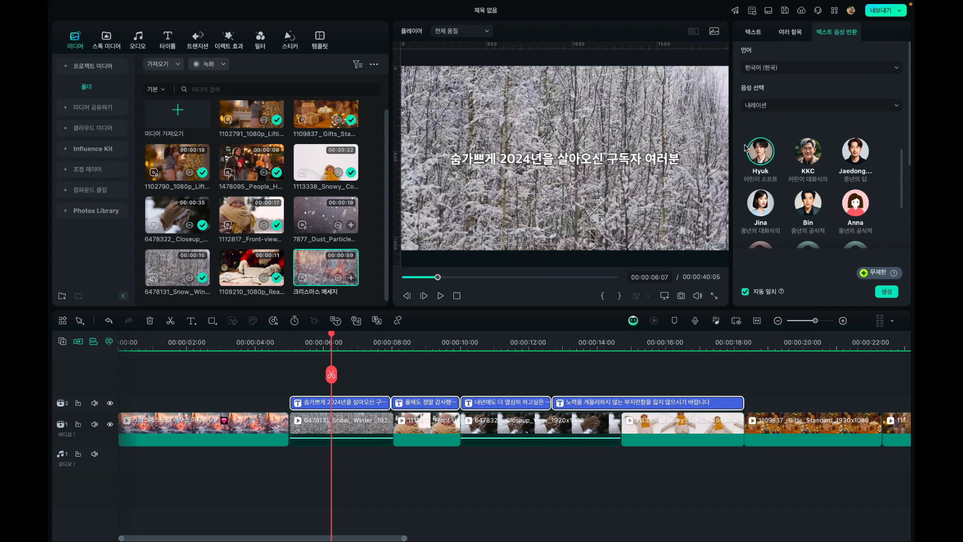
{"action": "left_click", "coordinate": [886, 292]}
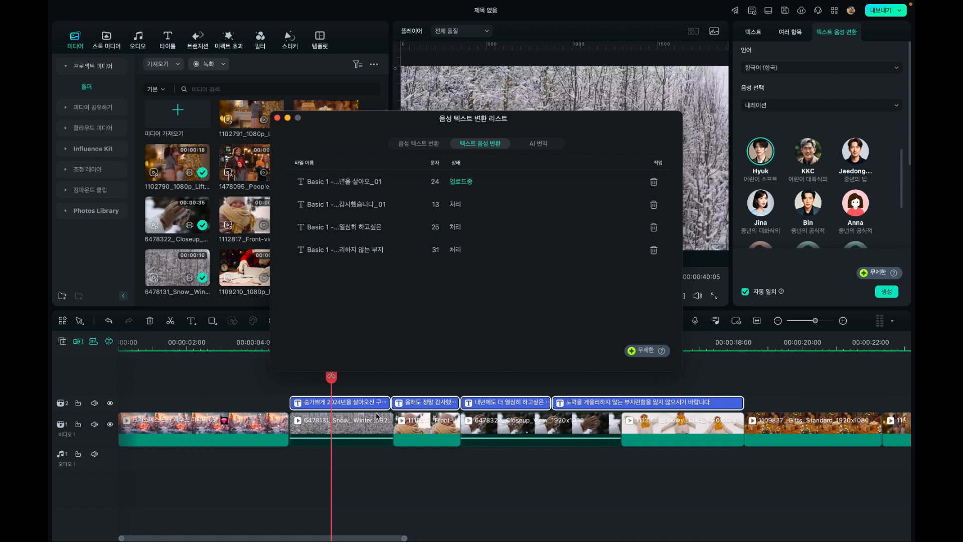
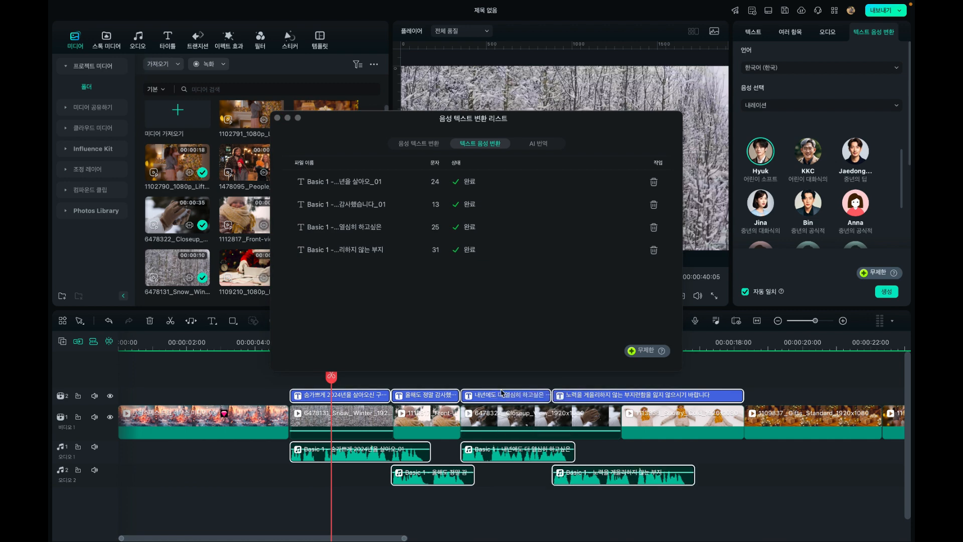
Close the conversion list and spread out the last three voice clips, placing the second directly after the first on the same audio track
{"action": "left_click", "coordinate": [277, 118]}
{"action": "left_click", "coordinate": [509, 492]}
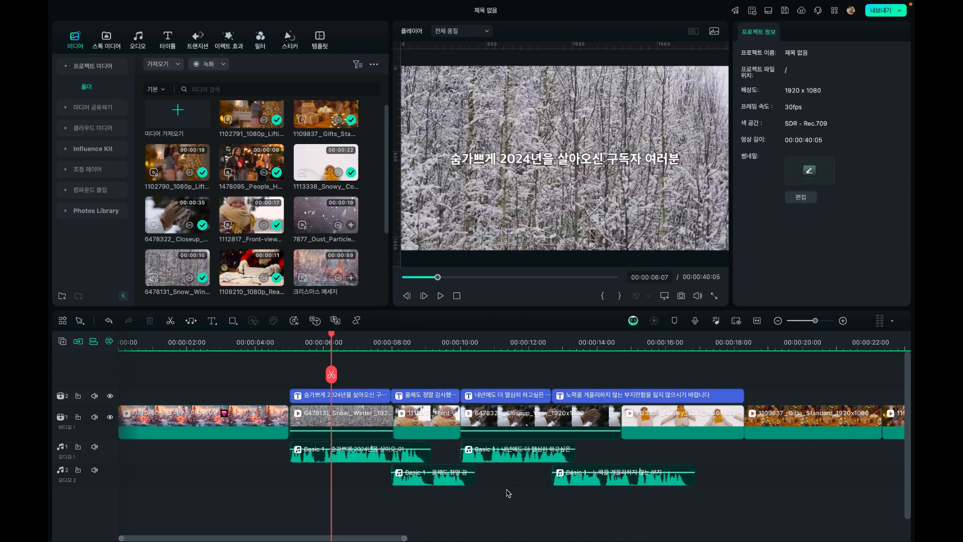
{"action": "left_click_drag", "start_coordinate": [611, 479], "coordinate": [699, 482]}
{"action": "left_click", "coordinate": [574, 458]}
{"action": "left_click_drag", "start_coordinate": [575, 460], "coordinate": [667, 459]}
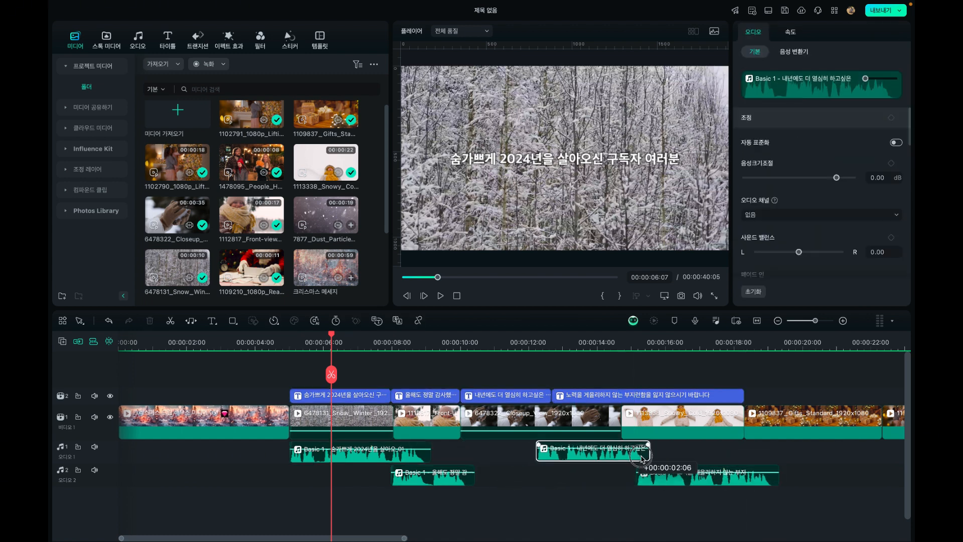
{"action": "left_click_drag", "start_coordinate": [401, 484], "coordinate": [448, 464]}
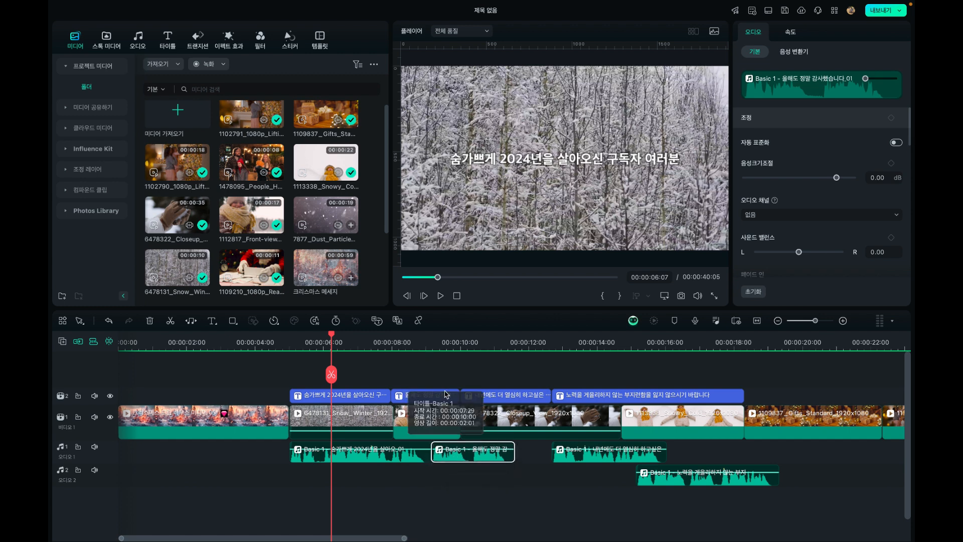
Shorten the fourth caption from its start, shift the third and second captions later, and extend the first caption to its voice clip's end
{"action": "left_click", "coordinate": [588, 395]}
{"action": "left_click_drag", "start_coordinate": [552, 395], "coordinate": [694, 391]}
{"action": "left_click_drag", "start_coordinate": [494, 395], "coordinate": [636, 394]}
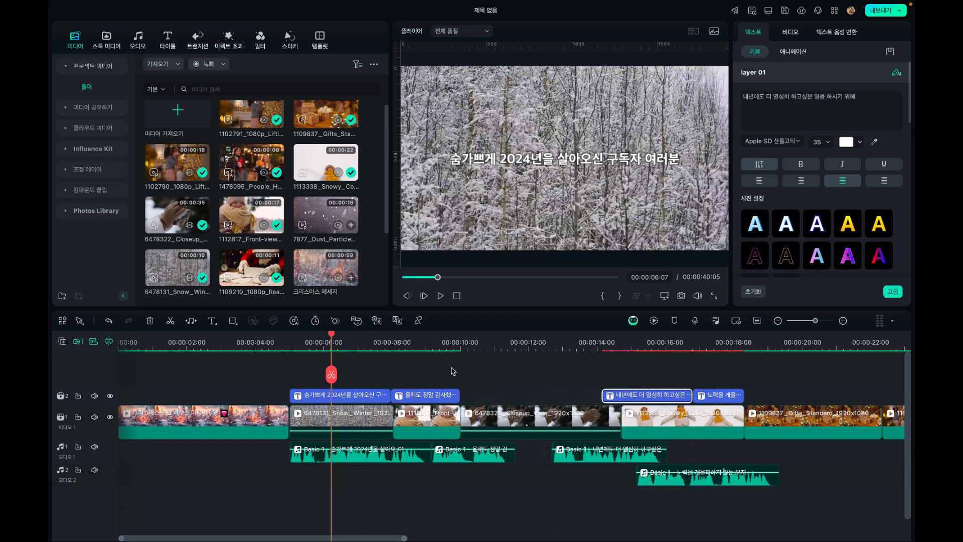
{"action": "left_click_drag", "start_coordinate": [434, 398], "coordinate": [575, 397]}
{"action": "left_click_drag", "start_coordinate": [390, 396], "coordinate": [431, 396]}
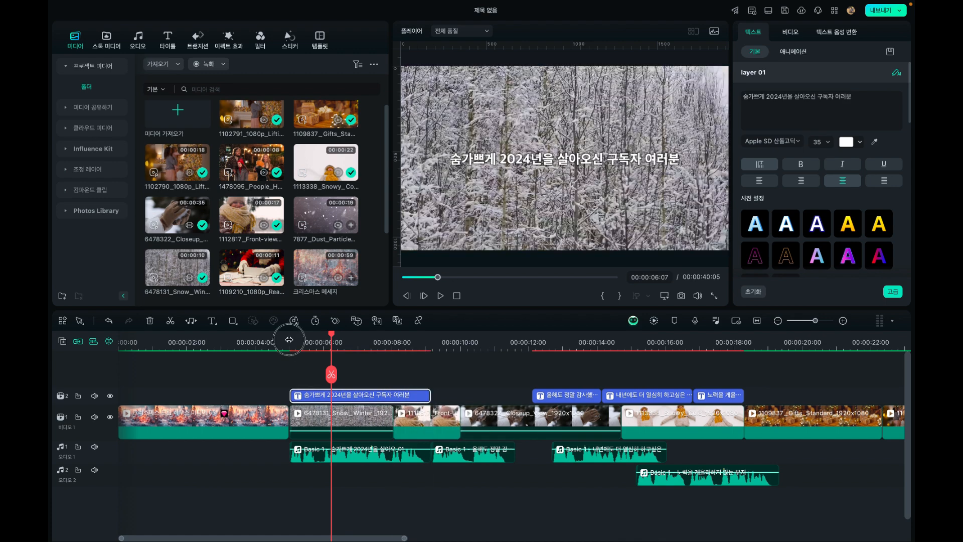
Play back the first caption with its voice, and place the 올해도 정말 감사했습니다 caption directly after it
{"action": "left_click", "coordinate": [290, 339]}
{"action": "left_click", "coordinate": [441, 296]}
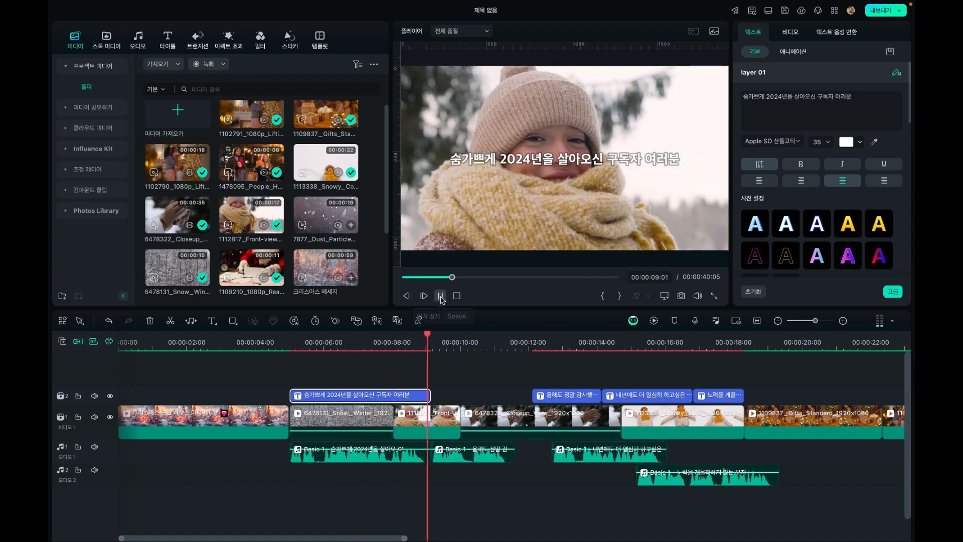
{"action": "left_click", "coordinate": [441, 296]}
{"action": "left_click_drag", "start_coordinate": [437, 337], "coordinate": [430, 342]}
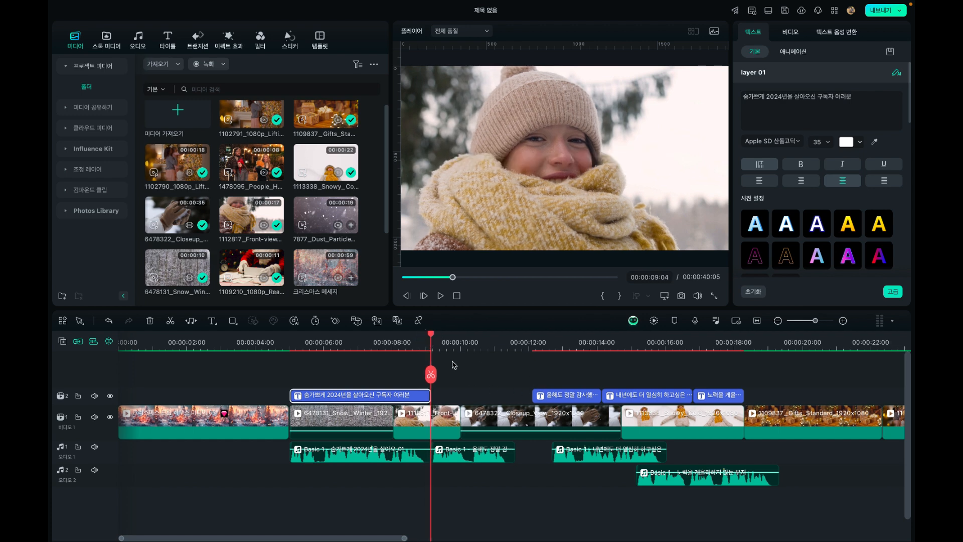
{"action": "left_click", "coordinate": [393, 339]}
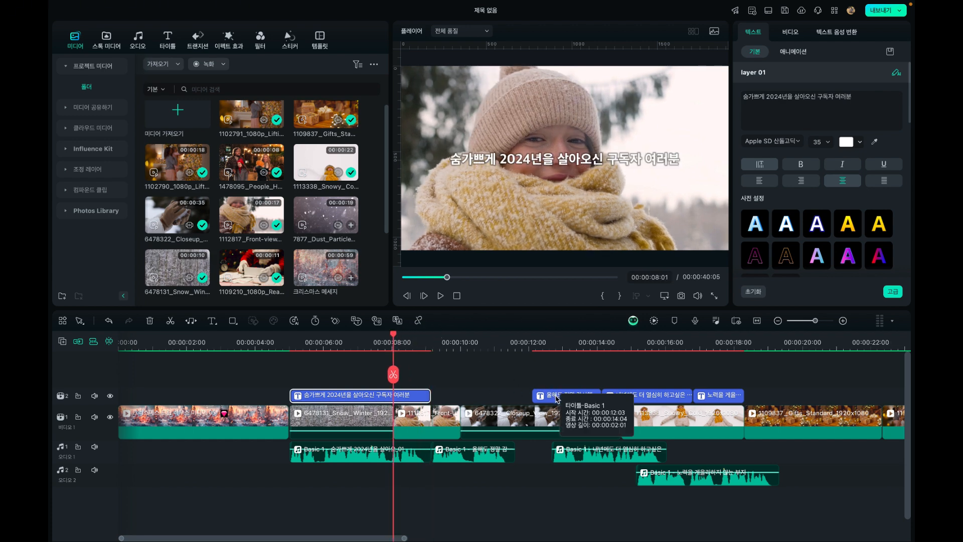
{"action": "left_click_drag", "start_coordinate": [539, 395], "coordinate": [435, 399]}
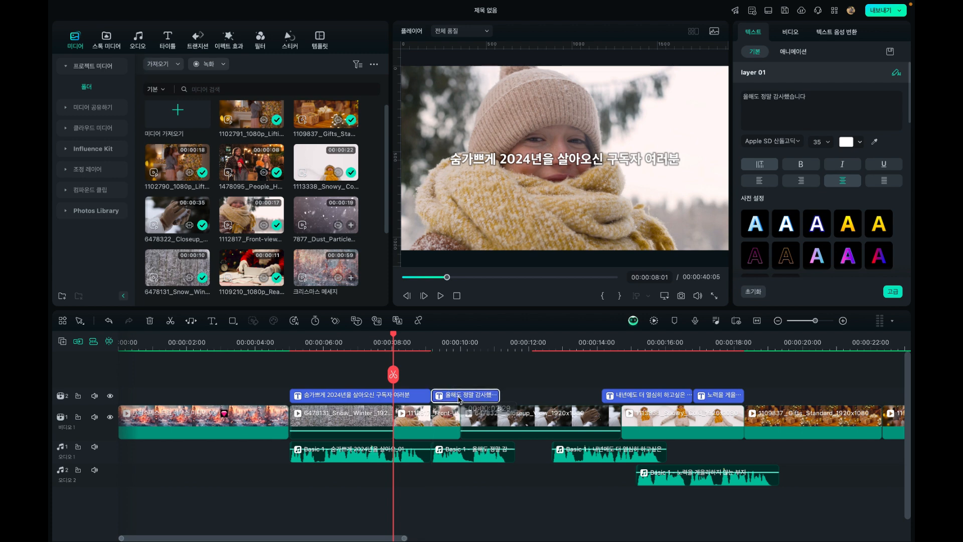
Trim the end of the second voice clip to 00:00:11:10 and extend the second caption to the same point
{"action": "left_click", "coordinate": [514, 344]}
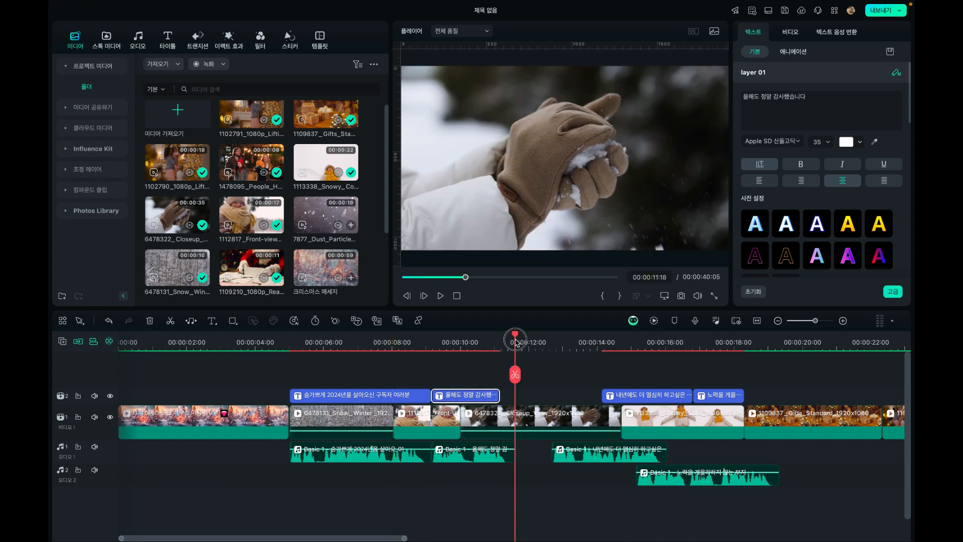
{"action": "left_click_drag", "start_coordinate": [515, 340], "coordinate": [506, 342]}
{"action": "left_click_drag", "start_coordinate": [513, 448], "coordinate": [505, 457]}
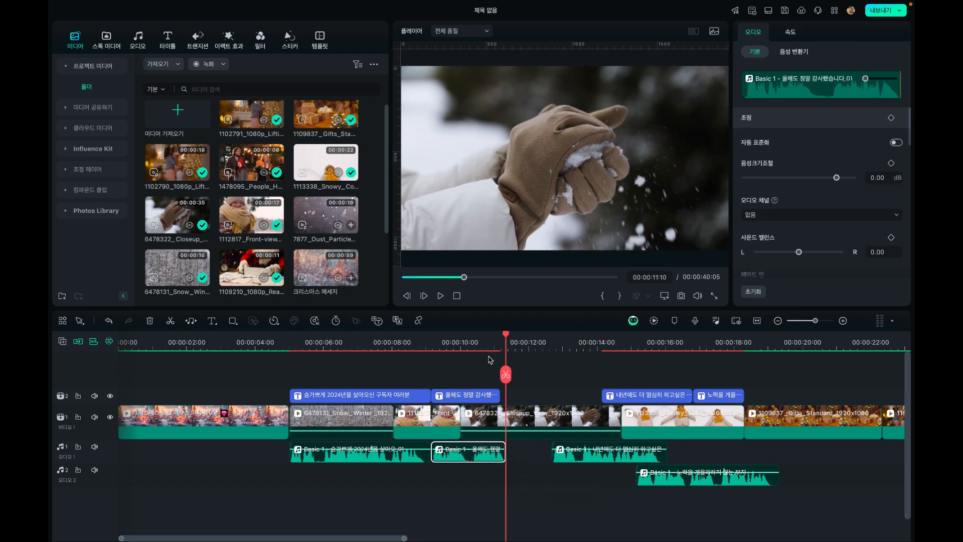
{"action": "left_click_drag", "start_coordinate": [497, 392], "coordinate": [503, 395]}
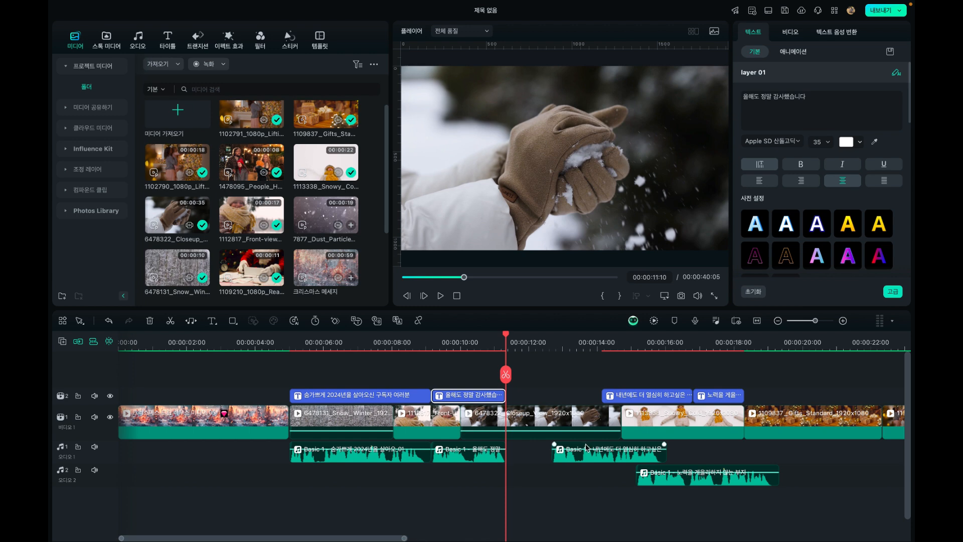
Place the third voice clip and third caption directly after the second pair, extending the caption to its voice clip's end
{"action": "left_click_drag", "start_coordinate": [577, 461], "coordinate": [530, 461]}
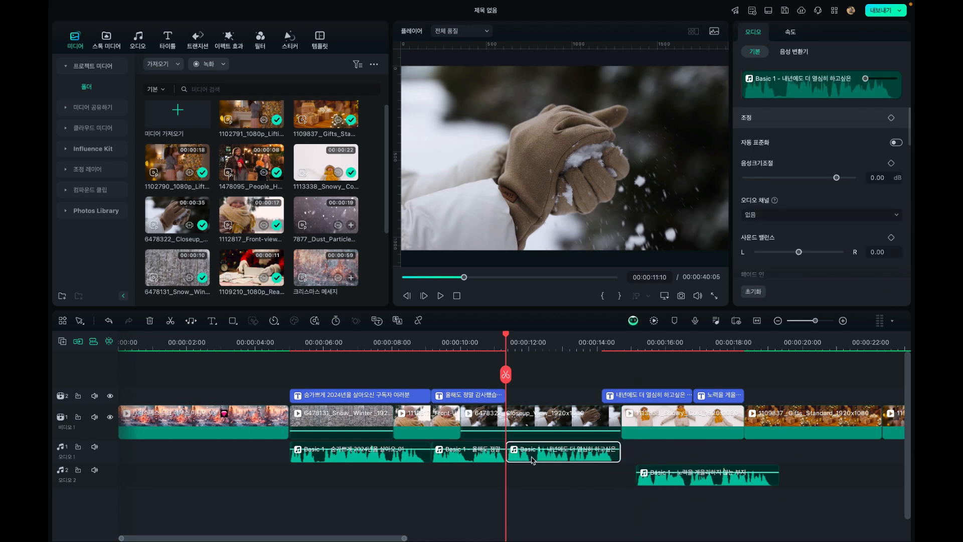
{"action": "left_click_drag", "start_coordinate": [622, 395], "coordinate": [595, 391]}
{"action": "left_click_drag", "start_coordinate": [619, 390], "coordinate": [619, 390]}
{"action": "left_click", "coordinate": [617, 345]}
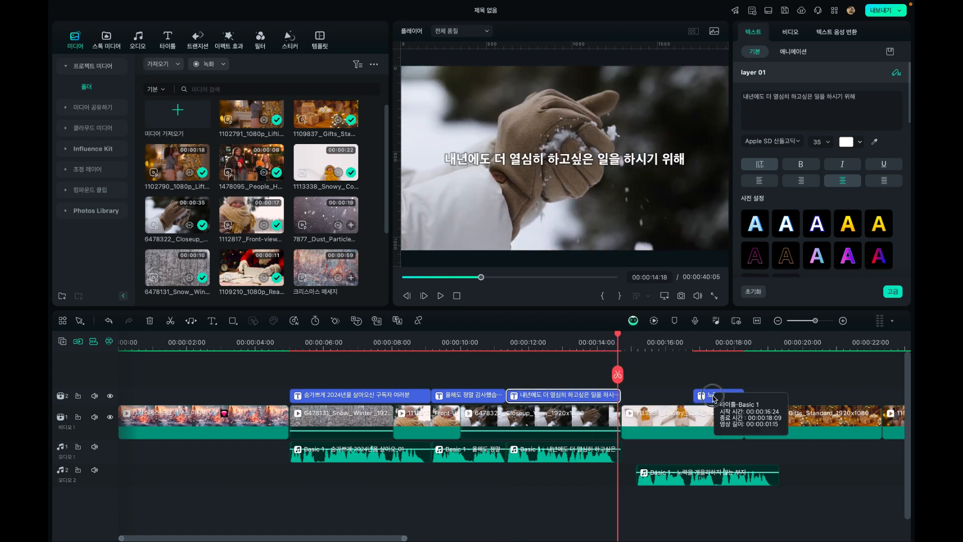
Place the fourth voice clip and fourth caption right after the third pair, on the same audio and caption tracks
{"action": "left_click_drag", "start_coordinate": [712, 390], "coordinate": [627, 405]}
{"action": "left_click_drag", "start_coordinate": [664, 496], "coordinate": [651, 474]}
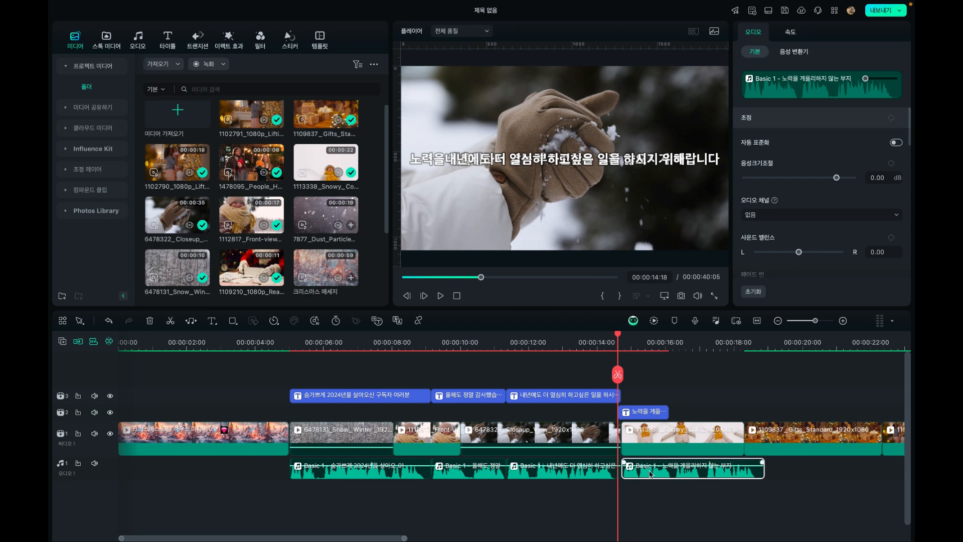
{"action": "mouse_move", "coordinate": [661, 407]}
{"action": "left_mouse_down"}
{"action": "mouse_move", "coordinate": [652, 396]}
{"action": "mouse_move", "coordinate": [651, 404]}
{"action": "left_mouse_up"}
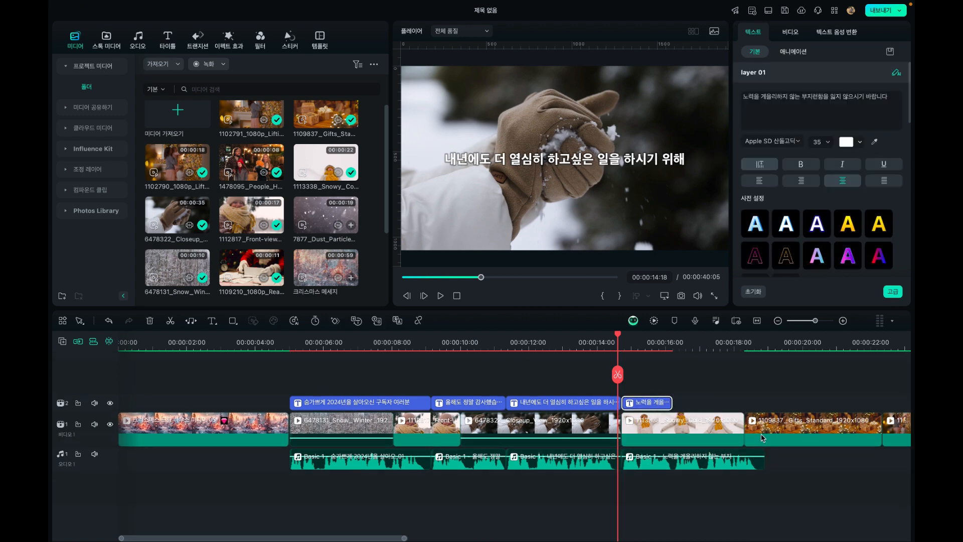
Extend the 1113338 snow clip and the fourth caption to the end of the fourth voice clip
{"action": "left_click", "coordinate": [725, 438]}
{"action": "left_click_drag", "start_coordinate": [739, 429], "coordinate": [763, 427]}
{"action": "left_click_drag", "start_coordinate": [670, 400], "coordinate": [763, 400]}
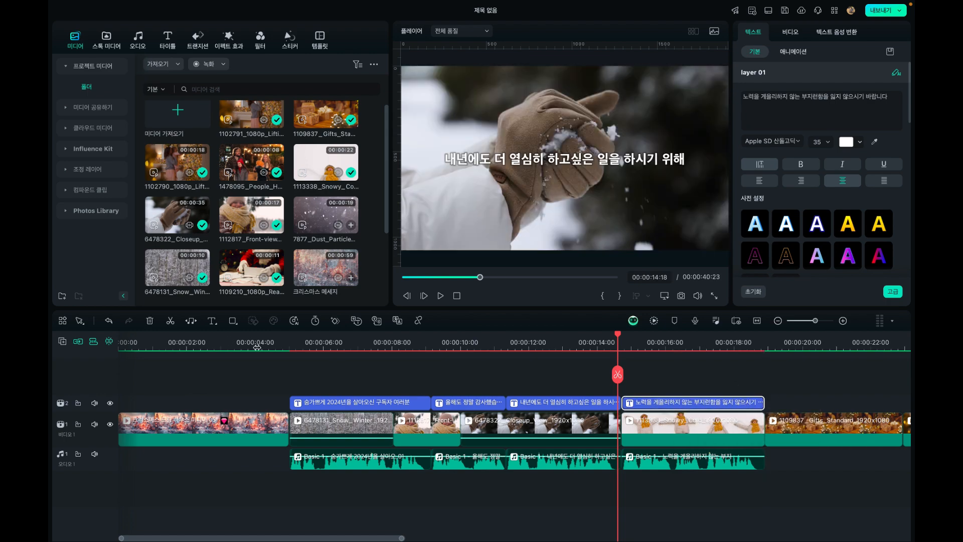
Play the captioned section through the fourth caption to check the captions against the voice clips
{"action": "left_click", "coordinate": [275, 345]}
{"action": "left_click", "coordinate": [440, 296]}
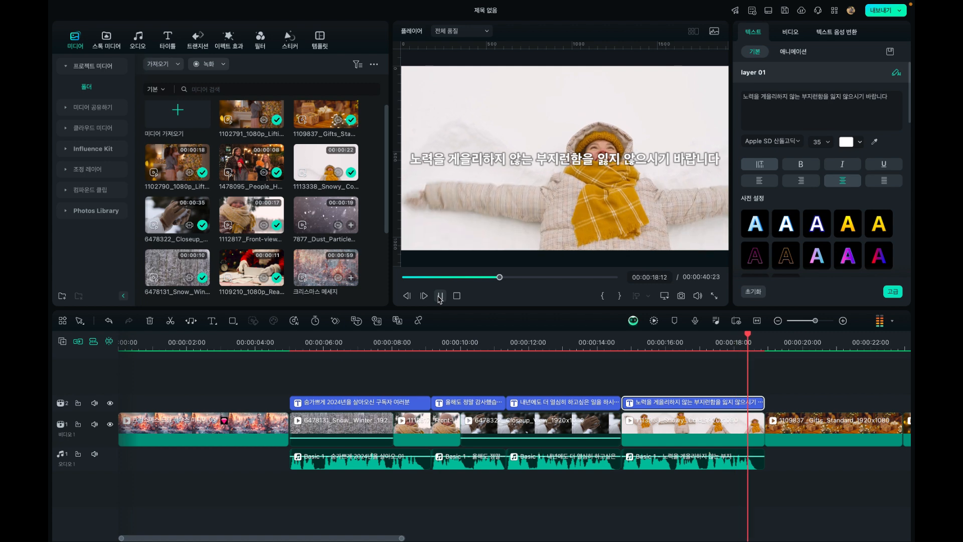
{"action": "key", "text": "space"}
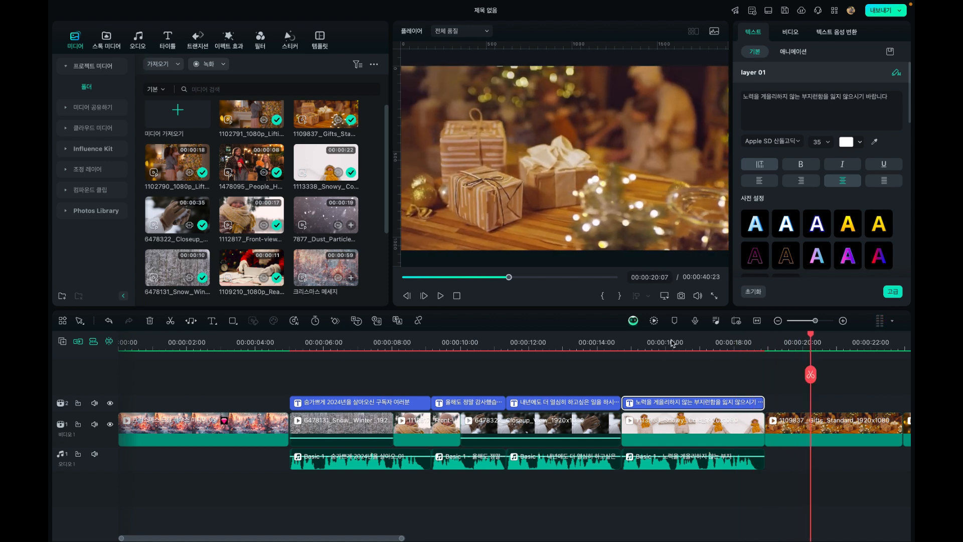
Locate the pause in the fourth voice clip and split the fourth caption at 00:00:16:08
{"action": "left_click", "coordinate": [685, 344]}
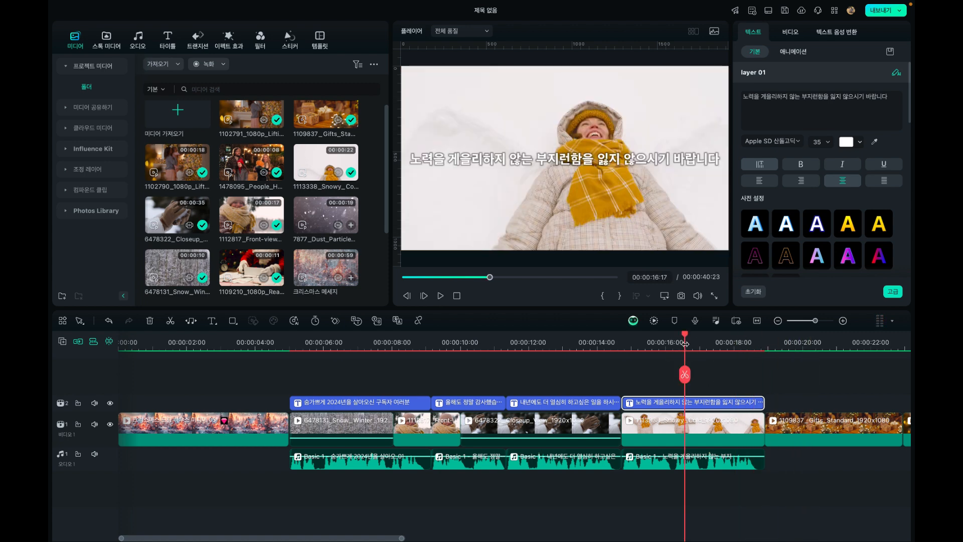
{"action": "left_click_drag", "start_coordinate": [685, 341], "coordinate": [643, 348]}
{"action": "key", "text": "space"}
{"action": "key", "text": "space"}
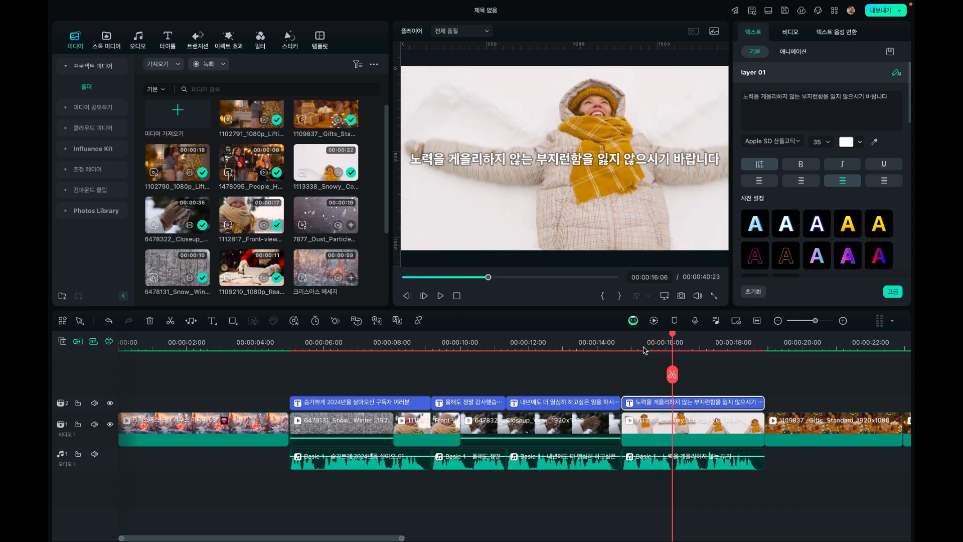
{"action": "left_click_drag", "start_coordinate": [674, 344], "coordinate": [676, 345]}
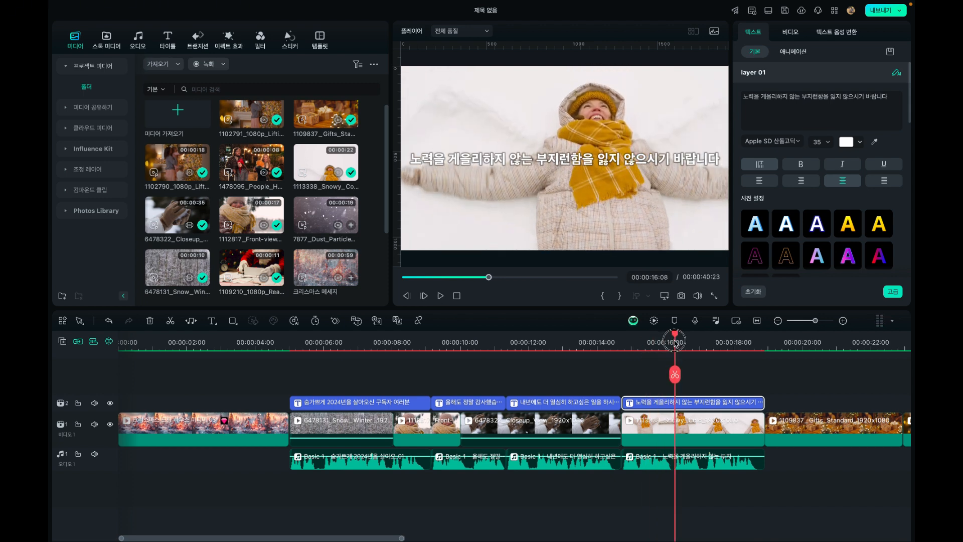
{"action": "left_click", "coordinate": [685, 462]}
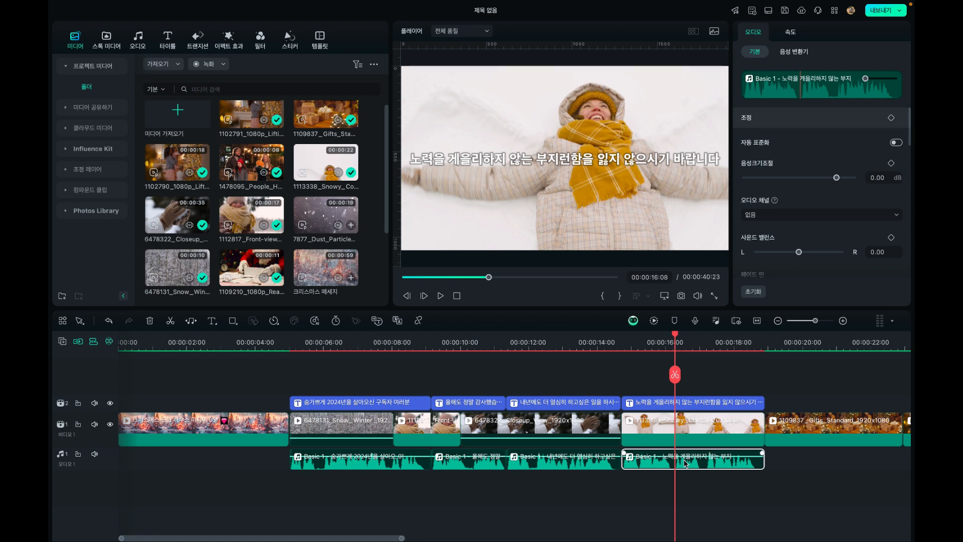
{"action": "left_click", "coordinate": [679, 403]}
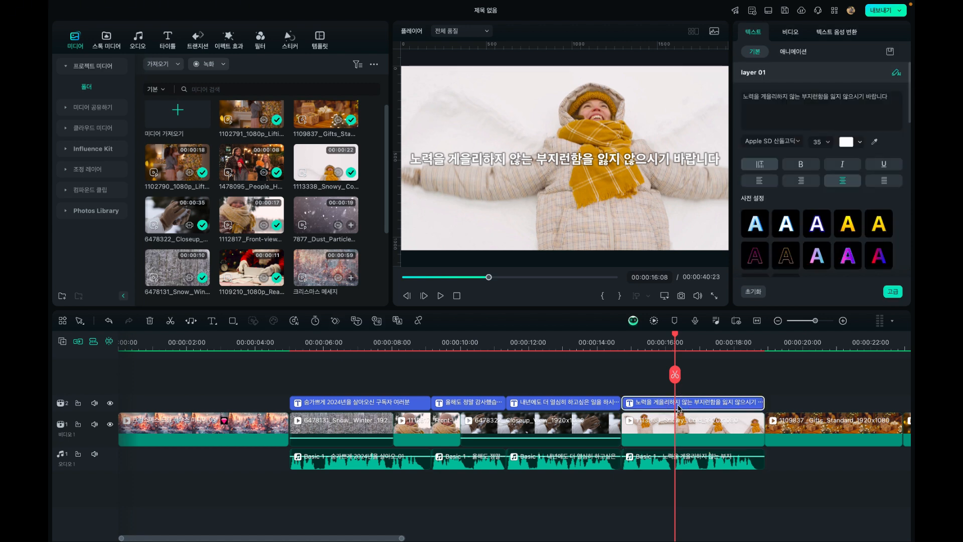
{"action": "left_click", "coordinate": [674, 375]}
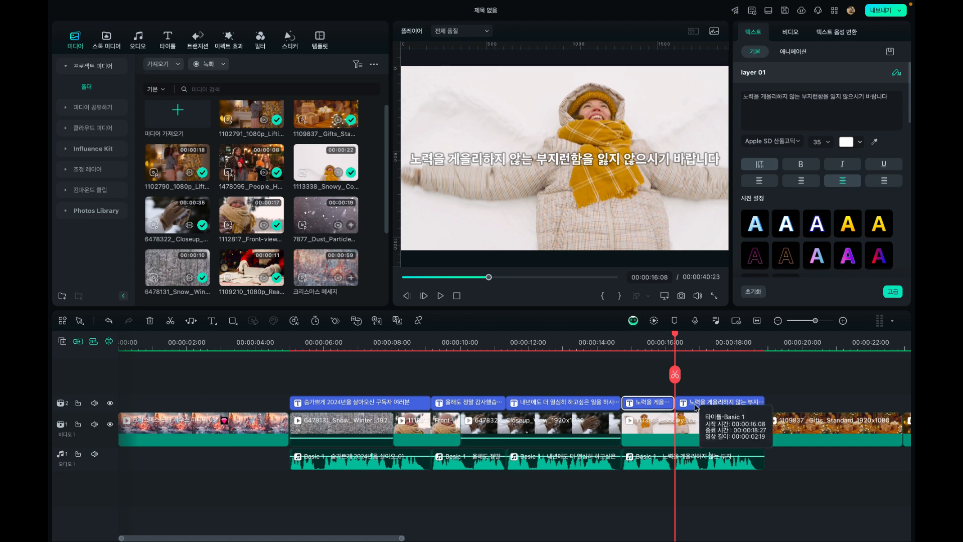
Delete 노력을 게을리하지 않는 from the second half of the split caption, leaving 부지런함을 잃지 않으시기 바랍니다
{"action": "left_click", "coordinate": [687, 338]}
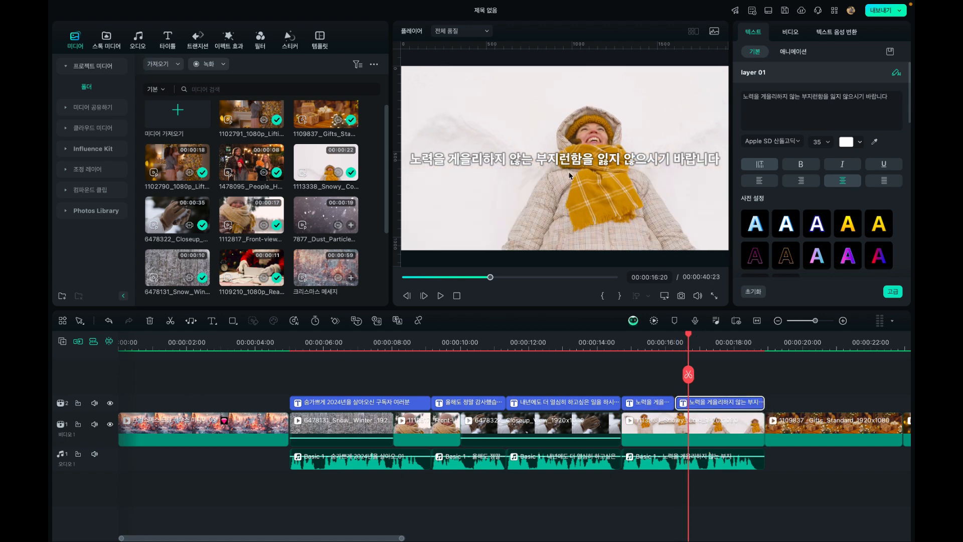
{"action": "double_click", "coordinate": [545, 157]}
{"action": "left_click", "coordinate": [539, 160]}
{"action": "key", "text": "BackSpace"}
{"action": "key", "text": "BackSpace"}
{"action": "key", "text": "BackSpace"}
{"action": "key", "text": "BackSpace"}
{"action": "key", "text": "BackSpace"}
{"action": "key", "text": "BackSpace"}
{"action": "key", "text": "BackSpace"}
{"action": "key", "text": "BackSpace"}
{"action": "key", "text": "BackSpace"}
{"action": "key", "text": "BackSpace"}
{"action": "key", "text": "BackSpace"}
{"action": "key", "text": "BackSpace"}
{"action": "key", "text": "BackSpace"}
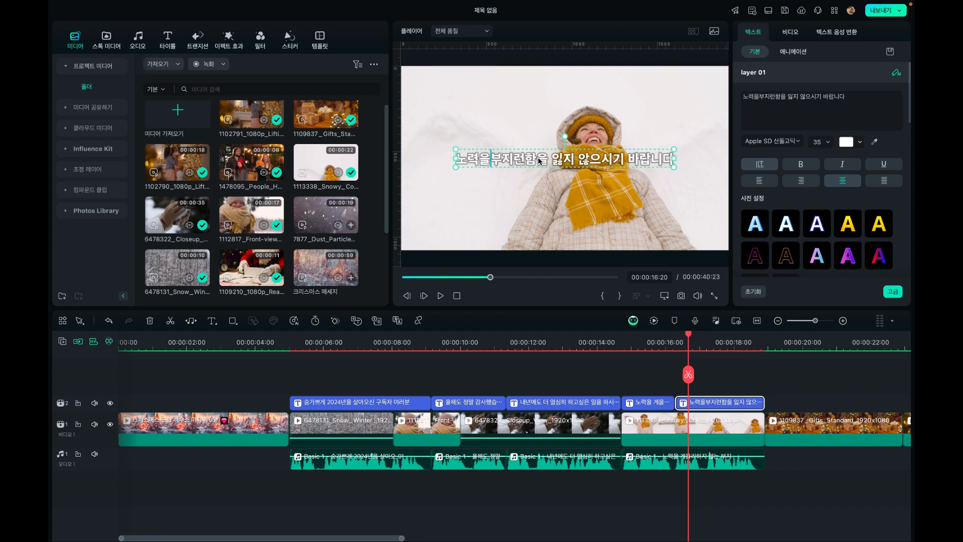
Delete 부지런함을 잃지 않으시기 바랍니다 from the first half of the split caption, leaving 노력을 게을리하지 않는
{"action": "left_click", "coordinate": [648, 404]}
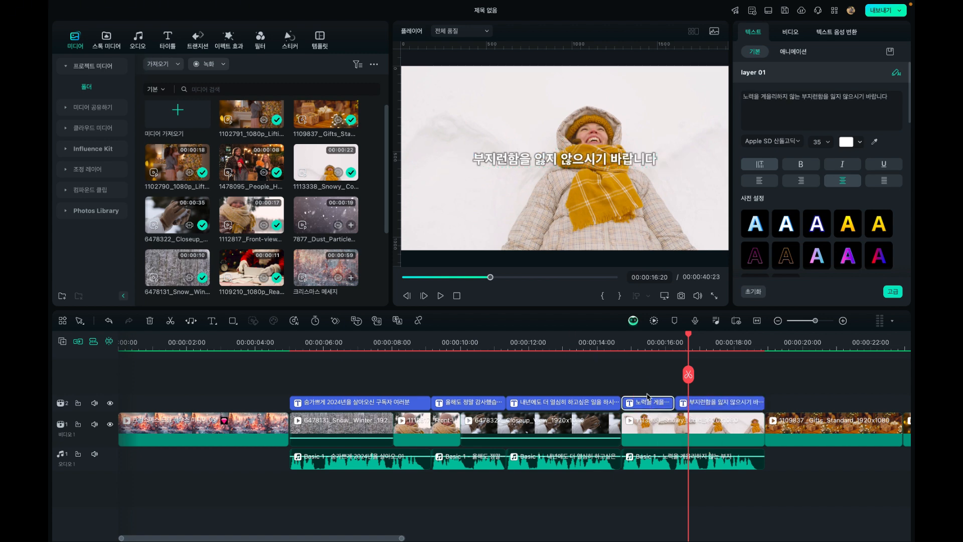
{"action": "left_click", "coordinate": [651, 342]}
{"action": "left_click", "coordinate": [569, 167]}
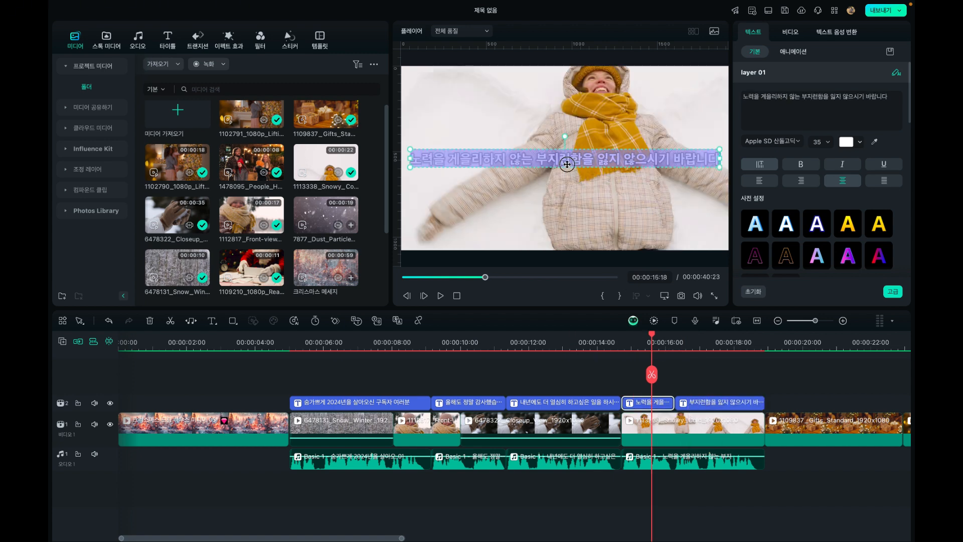
{"action": "double_click", "coordinate": [532, 159]}
{"action": "left_click_drag", "start_coordinate": [533, 159], "coordinate": [744, 160]}
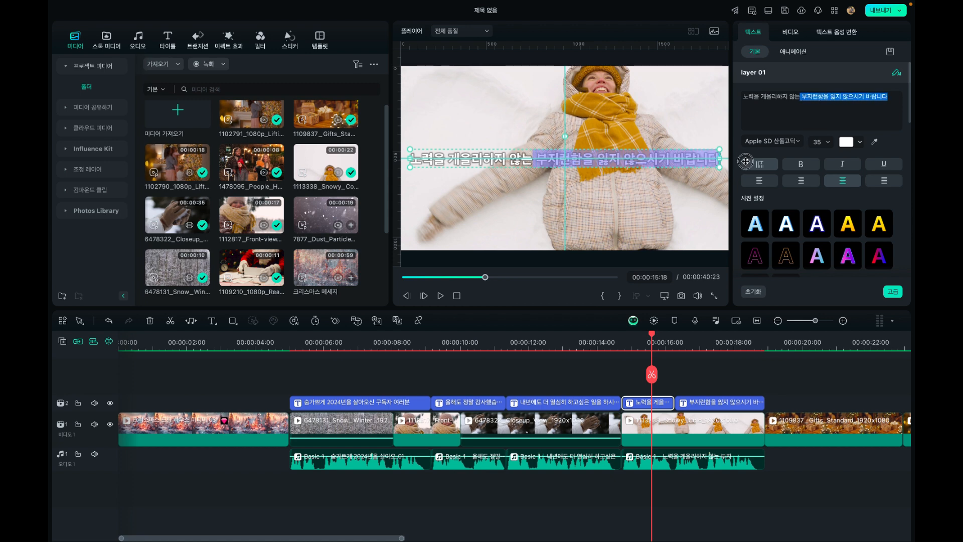
{"action": "key", "text": "BackSpace"}
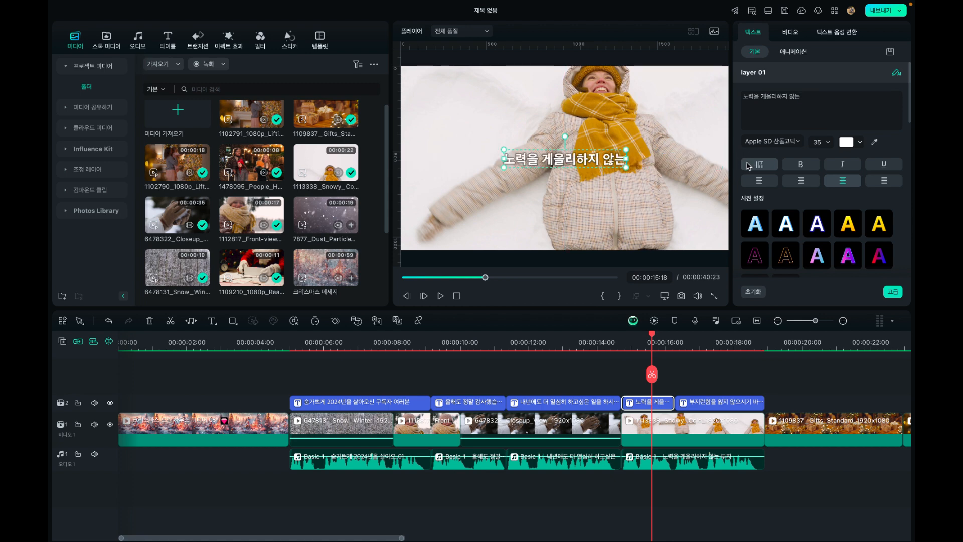
Play back the split captions, check the earlier captions, and play again from just before the first caption
{"action": "left_click", "coordinate": [594, 343]}
{"action": "key", "text": "space"}
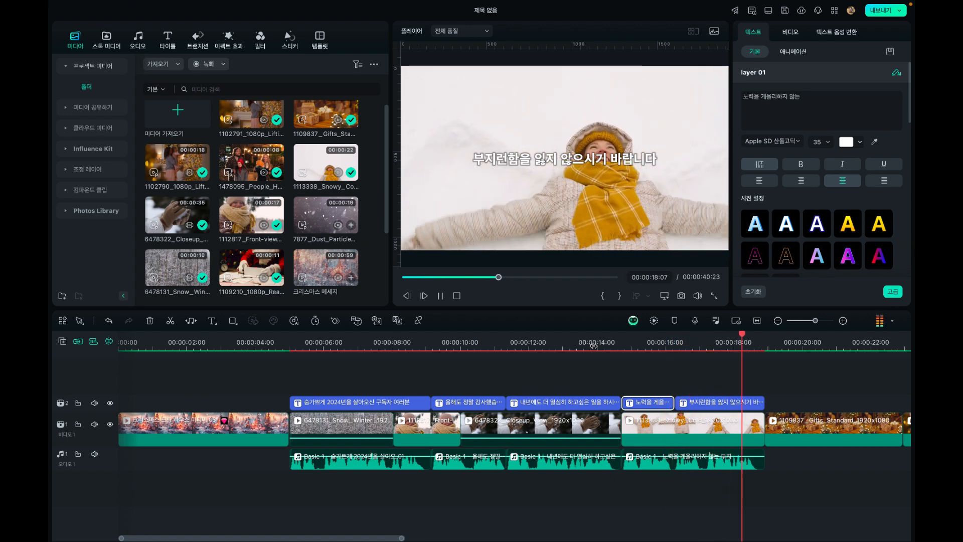
{"action": "left_click", "coordinate": [559, 340]}
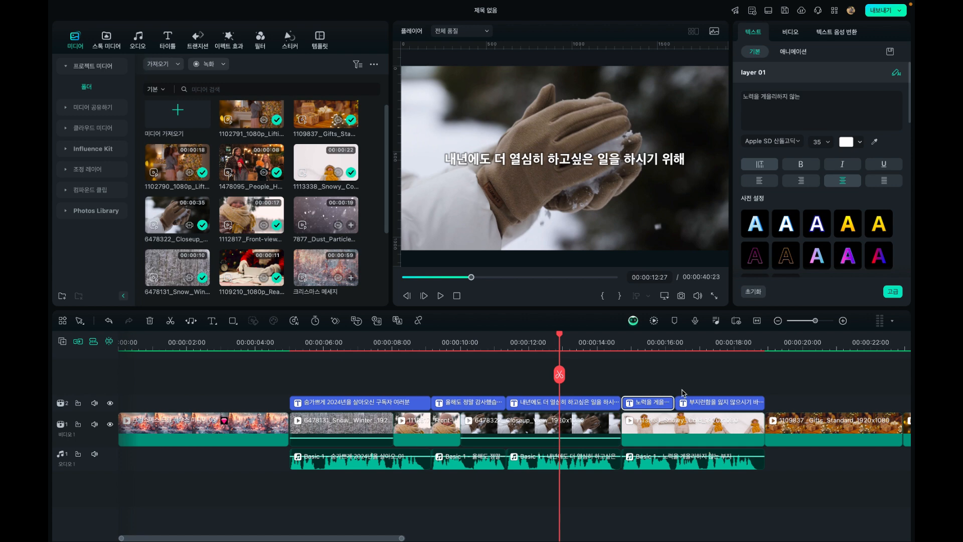
{"action": "left_click", "coordinate": [485, 343]}
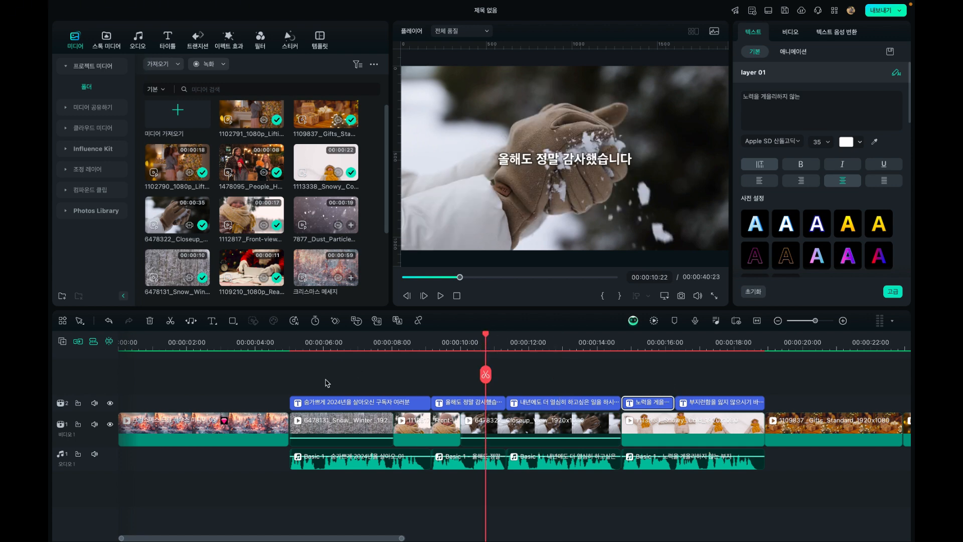
{"action": "left_click", "coordinate": [248, 344]}
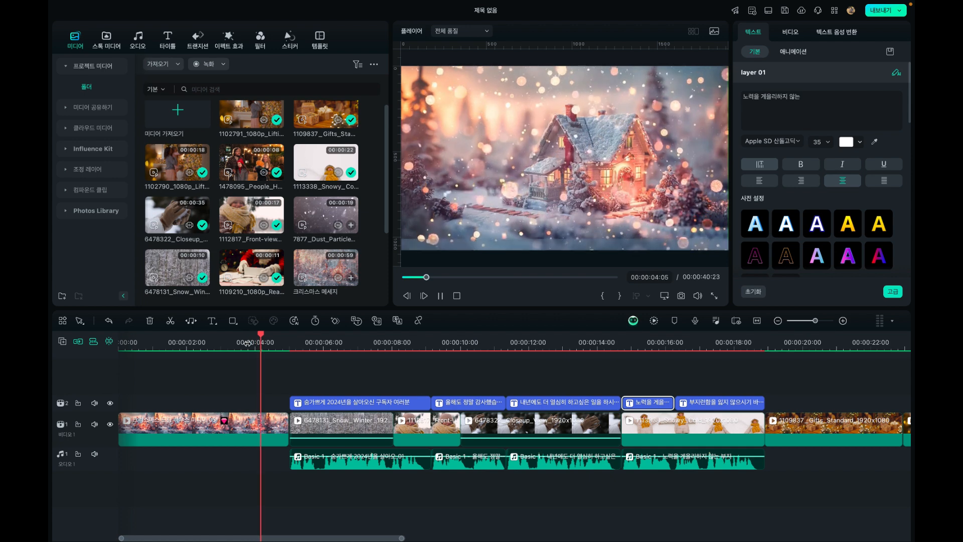
Play back the gifts clip that follows the last caption and check the rest of the timeline
{"action": "left_click", "coordinate": [784, 343]}
{"action": "key", "text": "space"}
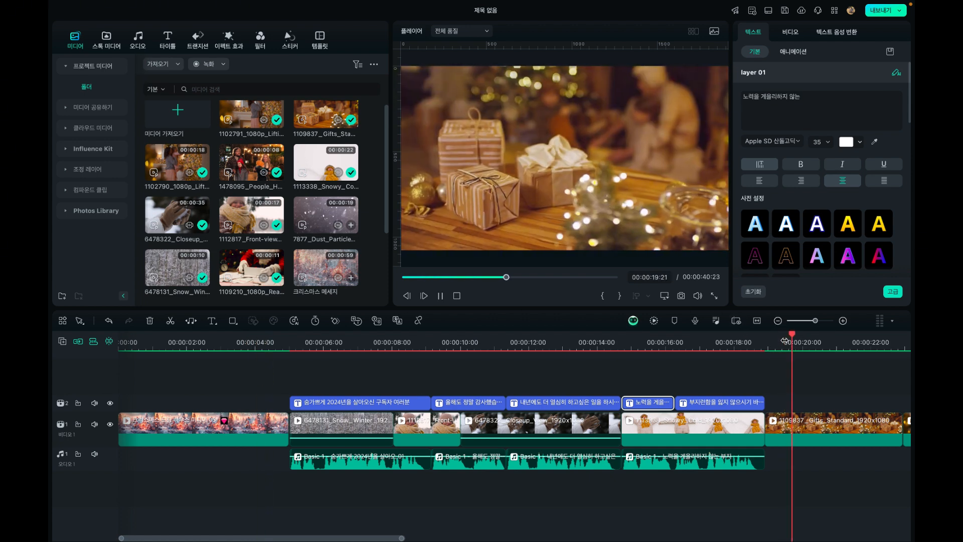
{"action": "key", "text": "space"}
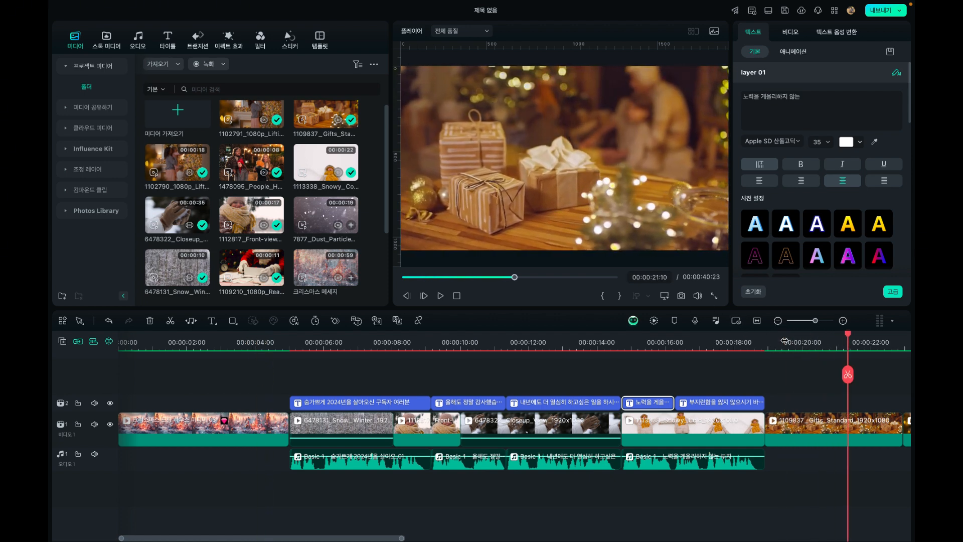
{"action": "left_click", "coordinate": [778, 321]}
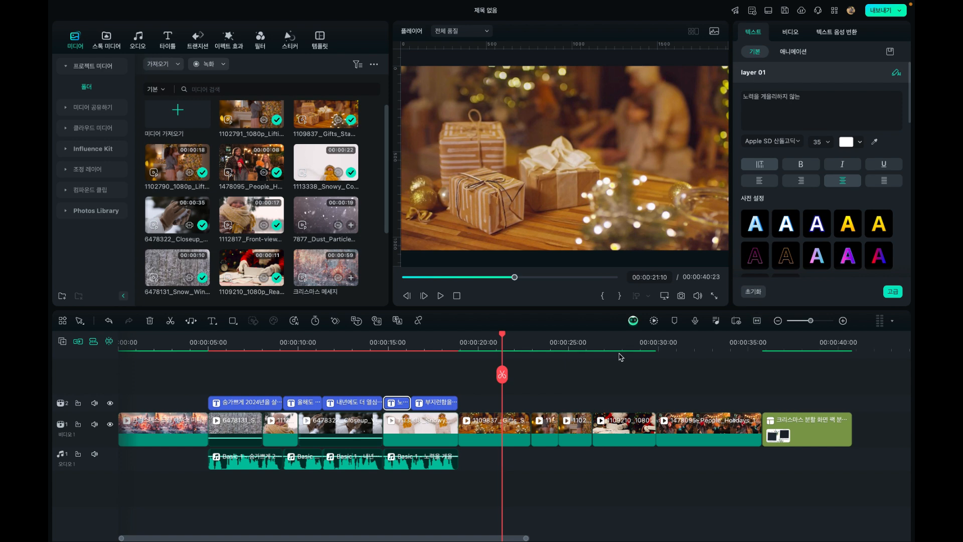
Place the playhead at 00:00:04:29, where the first caption starts, and open the Christmas (크리스마스) music category
{"action": "left_click", "coordinate": [207, 342]}
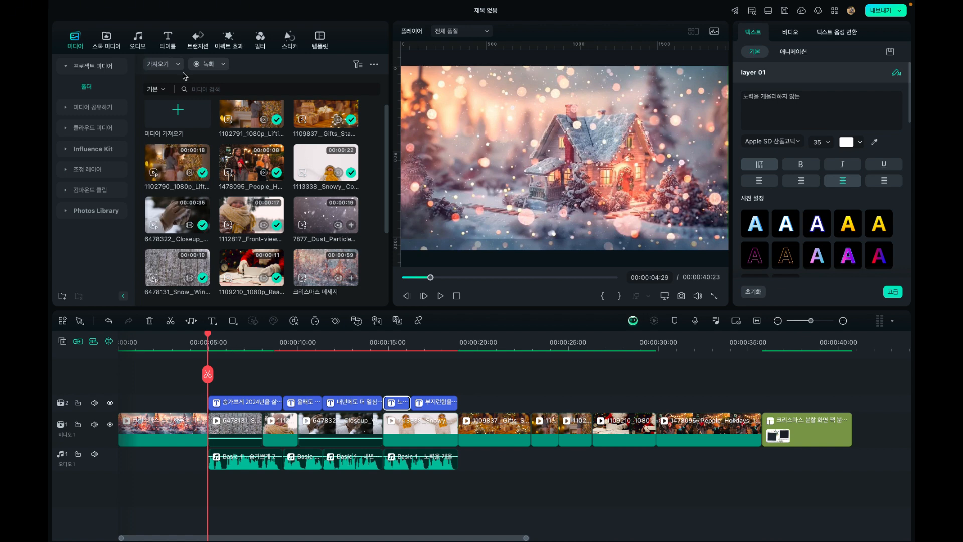
{"action": "left_click", "coordinate": [142, 47]}
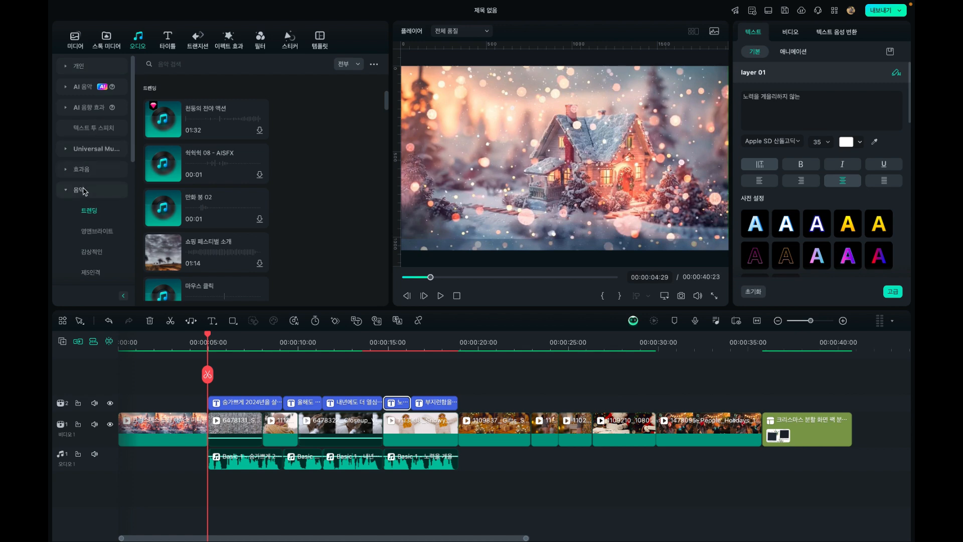
{"action": "scroll", "coordinate": [84, 192], "scroll_direction": "down", "scroll_amount": 2}
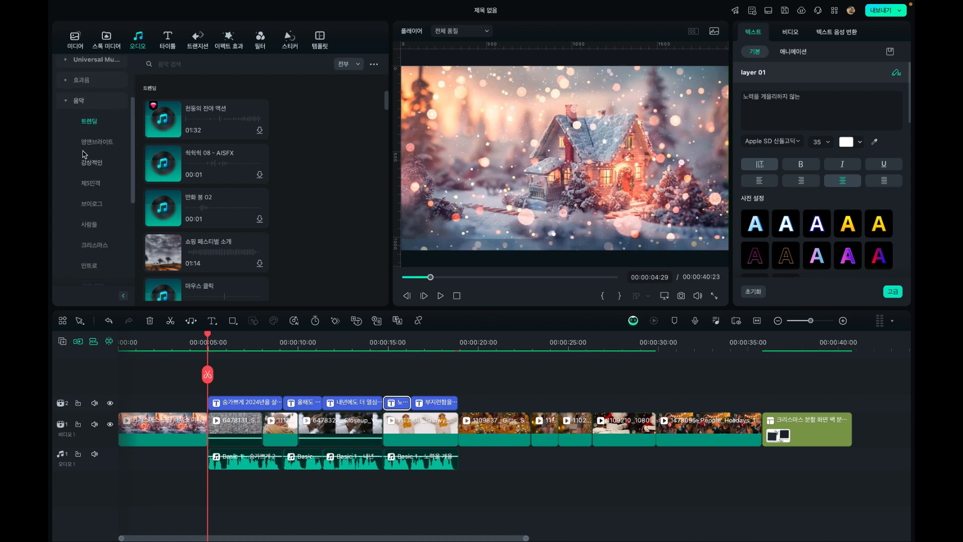
{"action": "left_click", "coordinate": [95, 245]}
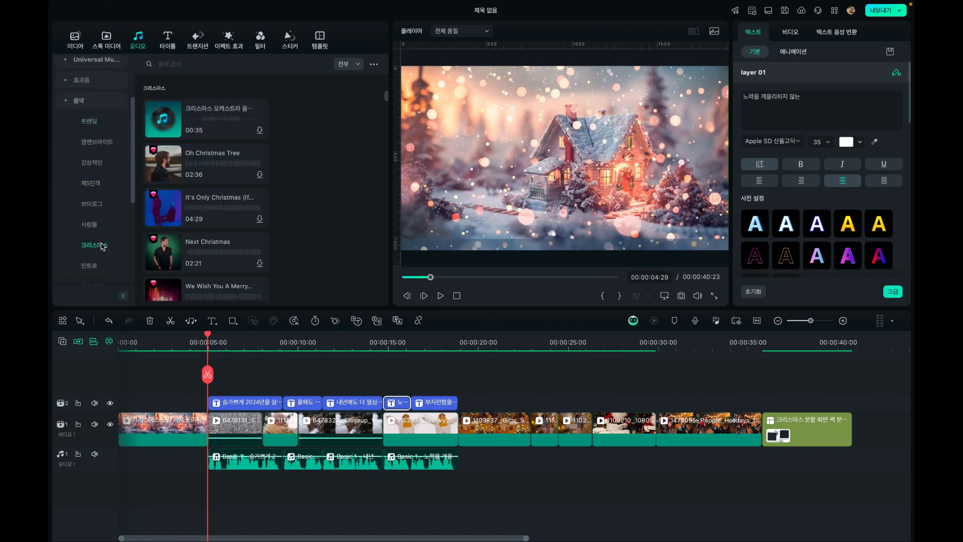
Preview Christmas tracks such as Oh Christmas Tree, It's Only Christmas, Christmas Tree and A Christmas Wish, and browse for more
{"action": "left_click", "coordinate": [222, 121]}
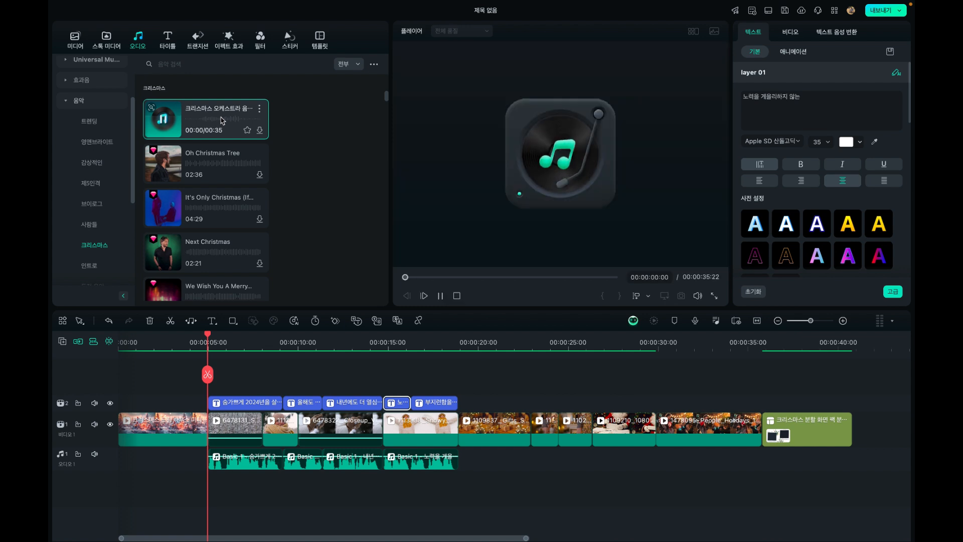
{"action": "left_click", "coordinate": [205, 164]}
{"action": "left_click", "coordinate": [206, 203]}
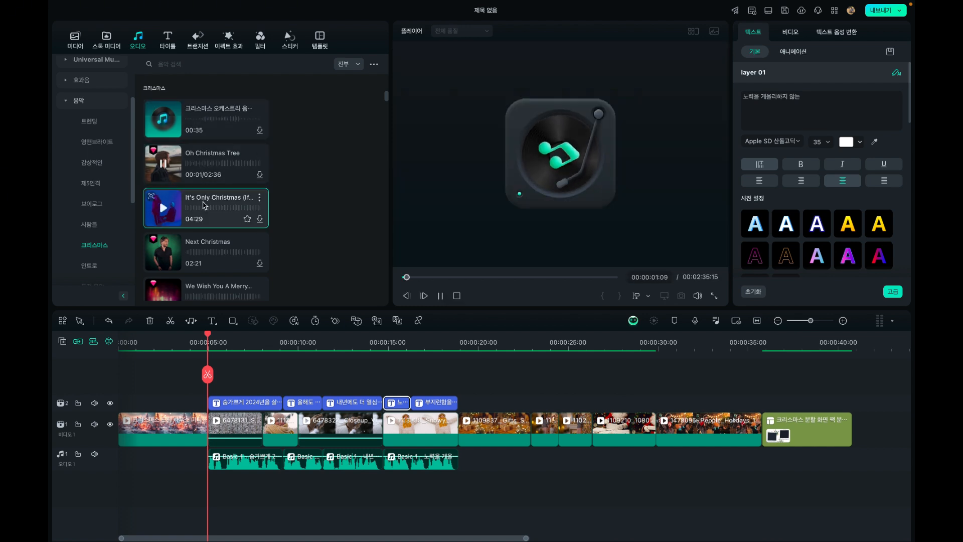
{"action": "scroll", "coordinate": [223, 237], "scroll_direction": "down", "scroll_amount": 1}
{"action": "scroll", "coordinate": [224, 237], "scroll_direction": "down", "scroll_amount": 5}
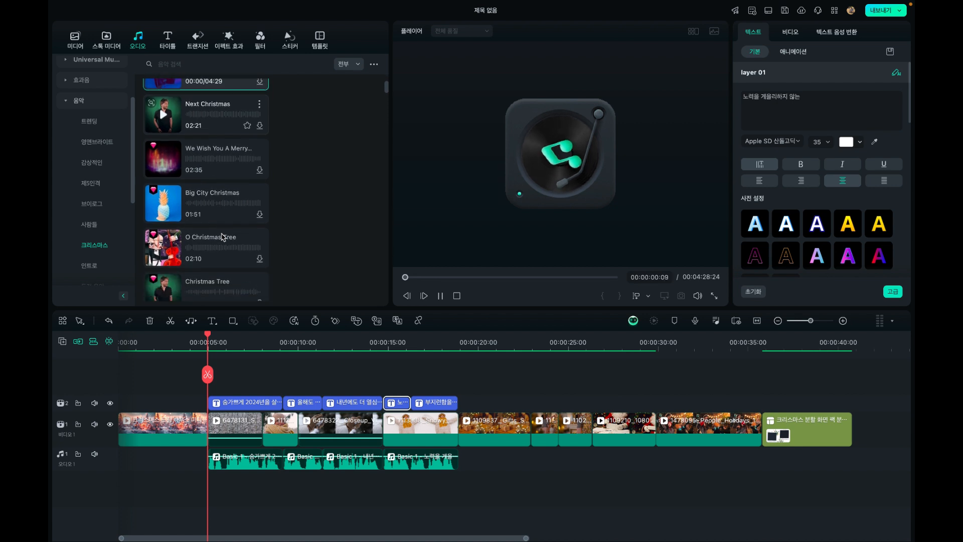
{"action": "left_click", "coordinate": [223, 235]}
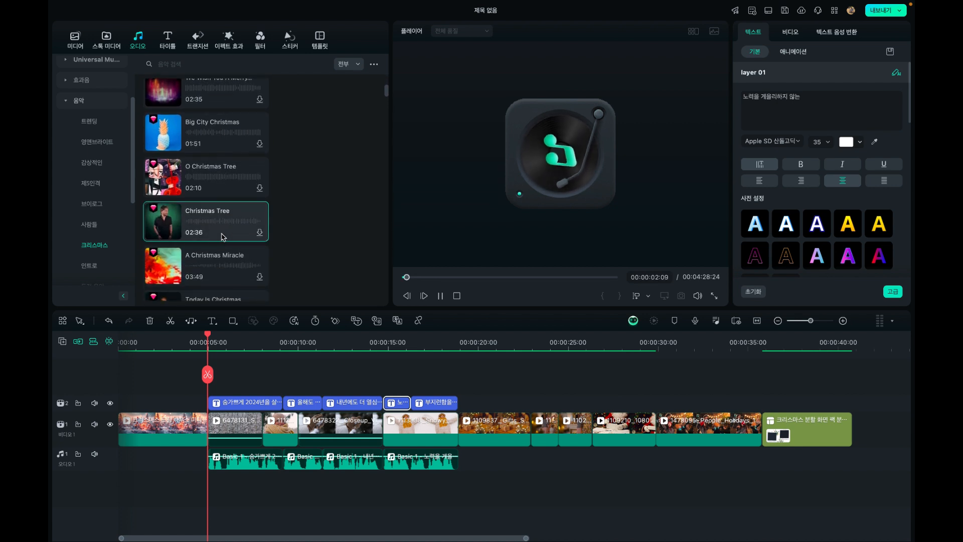
{"action": "scroll", "coordinate": [223, 236], "scroll_direction": "down", "scroll_amount": 3}
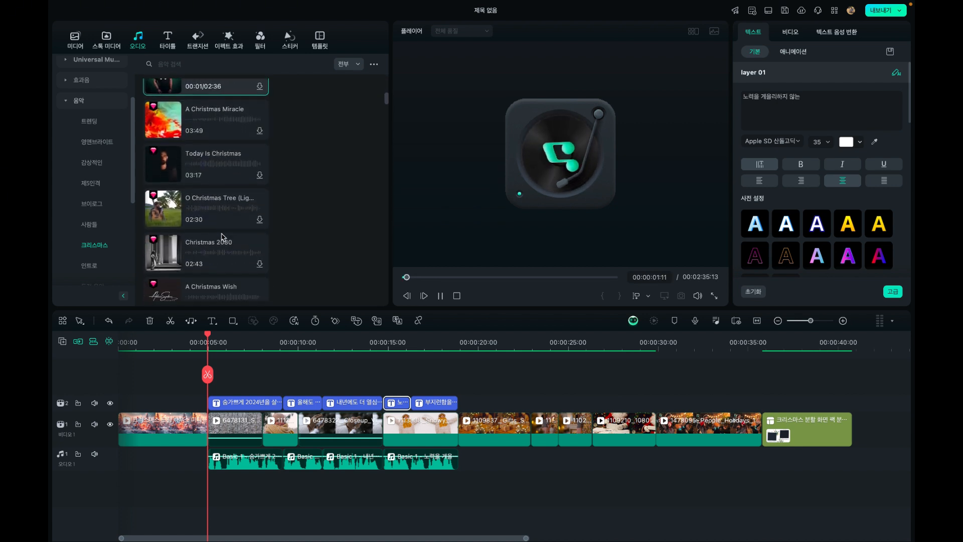
{"action": "scroll", "coordinate": [223, 236], "scroll_direction": "down", "scroll_amount": 1}
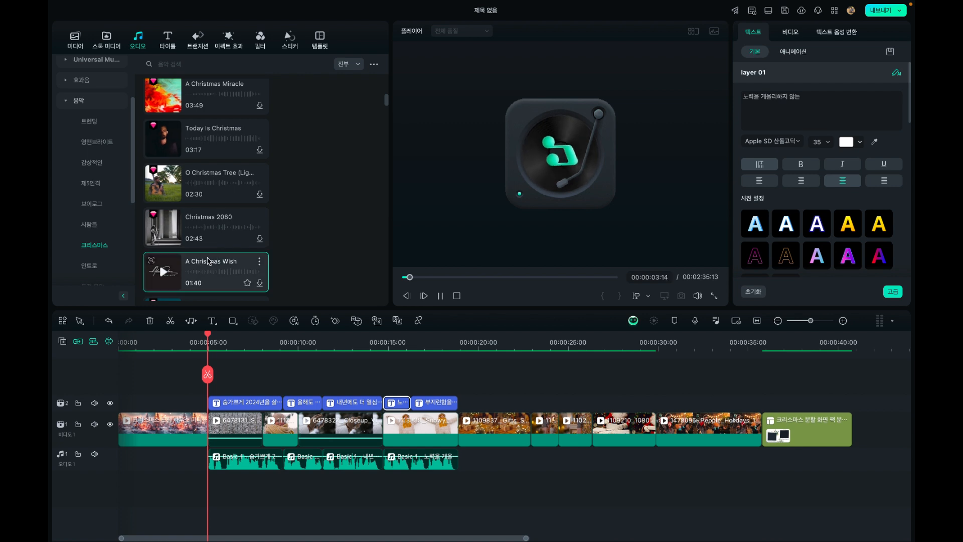
{"action": "left_click", "coordinate": [216, 262]}
{"action": "scroll", "coordinate": [215, 256], "scroll_direction": "down", "scroll_amount": 3}
{"action": "scroll", "coordinate": [209, 261], "scroll_direction": "down", "scroll_amount": 3}
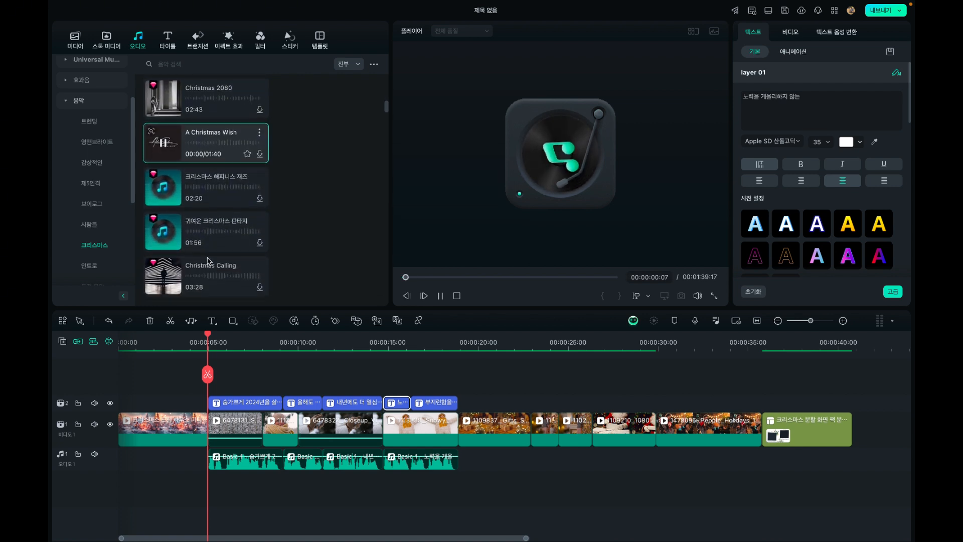
{"action": "scroll", "coordinate": [209, 261], "scroll_direction": "down", "scroll_amount": 3}
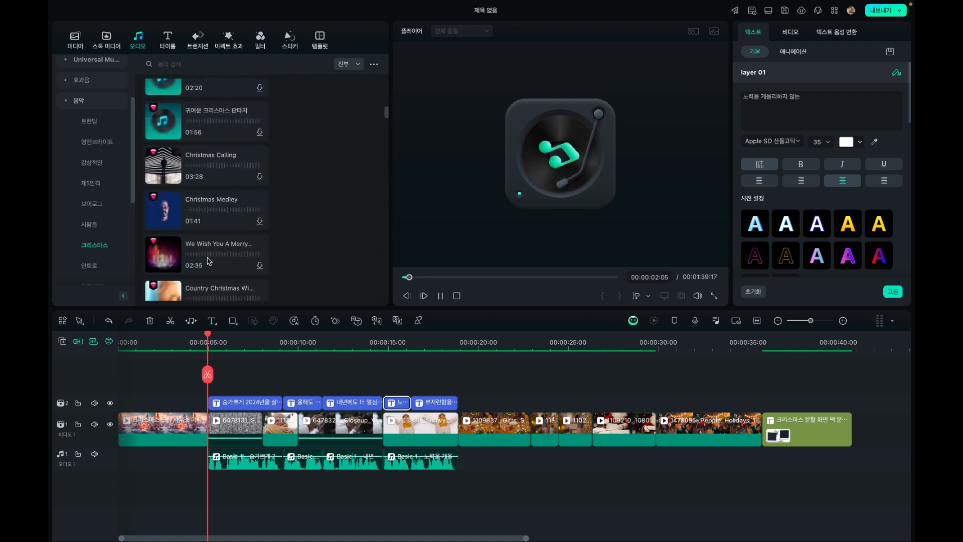
{"action": "scroll", "coordinate": [209, 261], "scroll_direction": "down", "scroll_amount": 1}
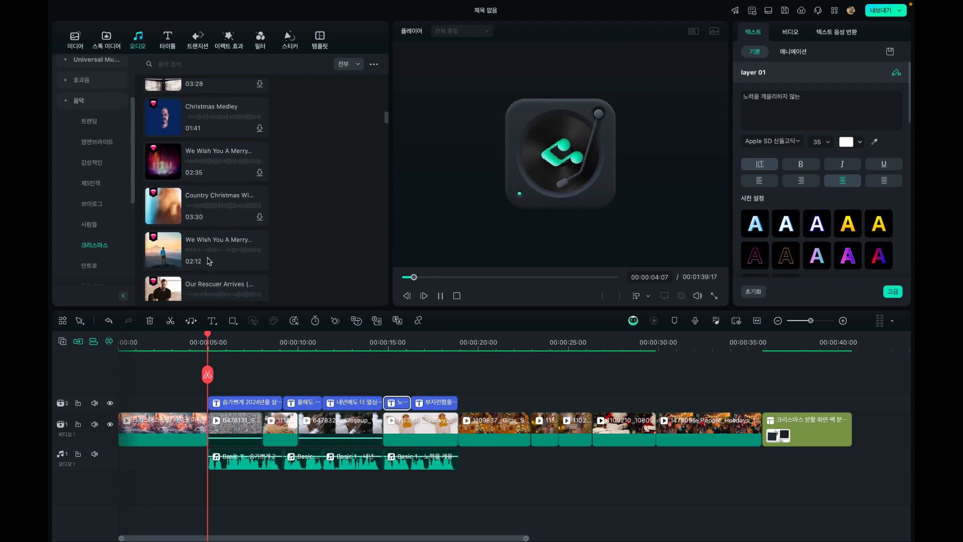
Preview the 02:12 track We Wish You A Merry Christmas and add it on a new audio track starting at 00:00:04:29
{"action": "left_click", "coordinate": [209, 261]}
{"action": "scroll", "coordinate": [209, 261], "scroll_direction": "down", "scroll_amount": 2}
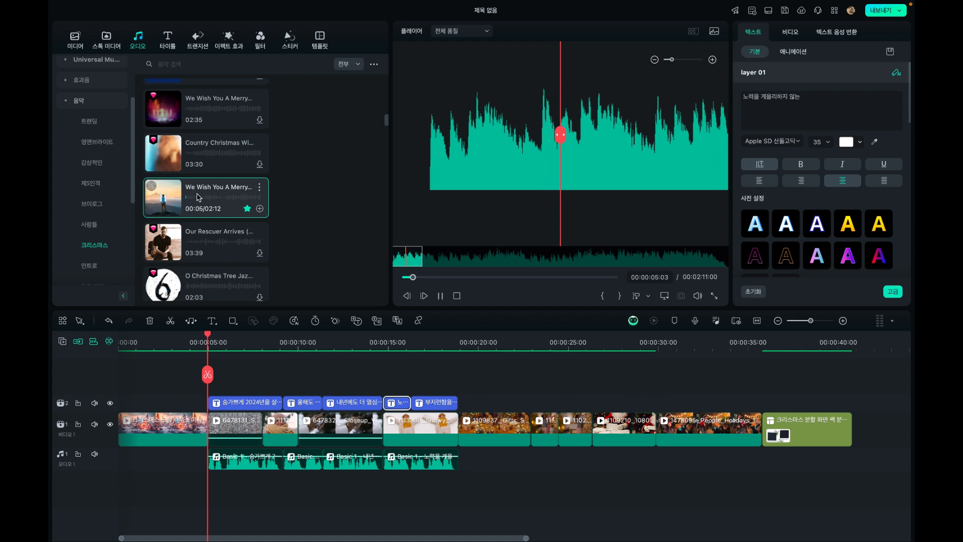
{"action": "left_click", "coordinate": [199, 198]}
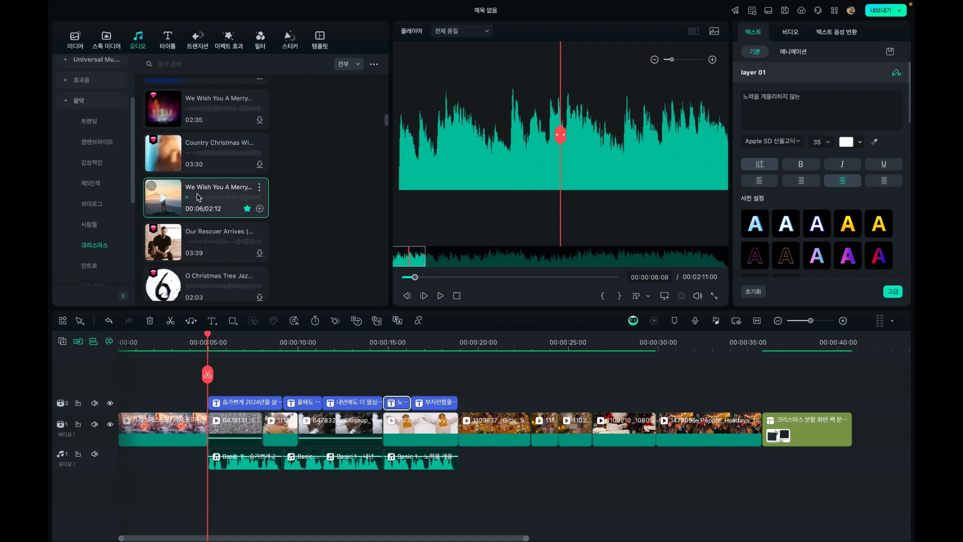
{"action": "left_click_drag", "start_coordinate": [198, 197], "coordinate": [208, 484]}
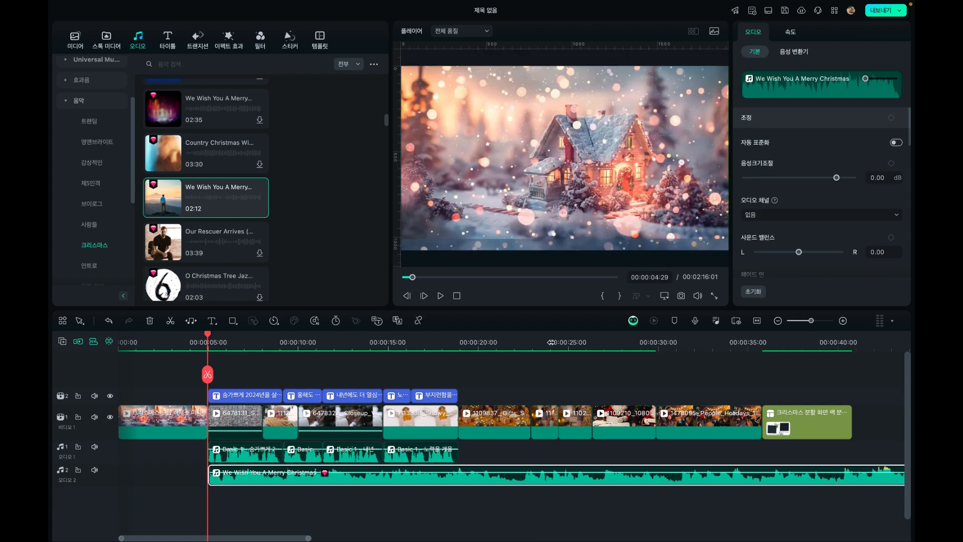
Check the music against the end of the video, and play back from 00:00:04:28 to hear it under the voices
{"action": "left_click", "coordinate": [858, 343]}
{"action": "mouse_move", "coordinate": [211, 209]}
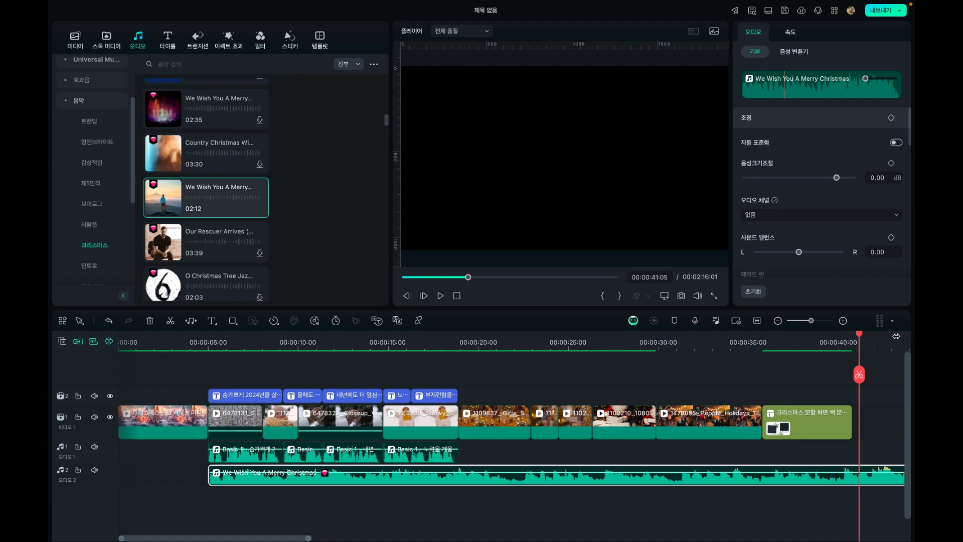
{"action": "left_click_drag", "start_coordinate": [859, 338], "coordinate": [232, 421]}
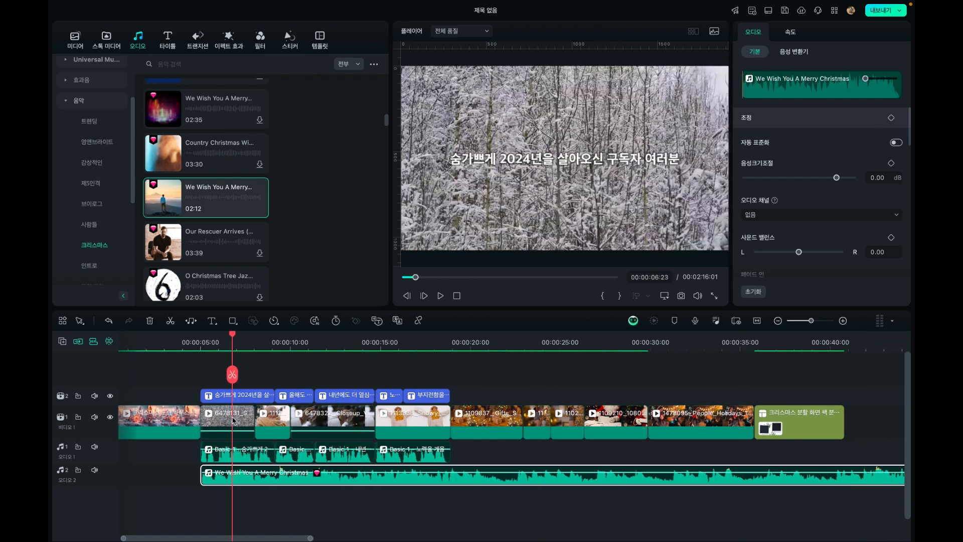
{"action": "left_click", "coordinate": [199, 342]}
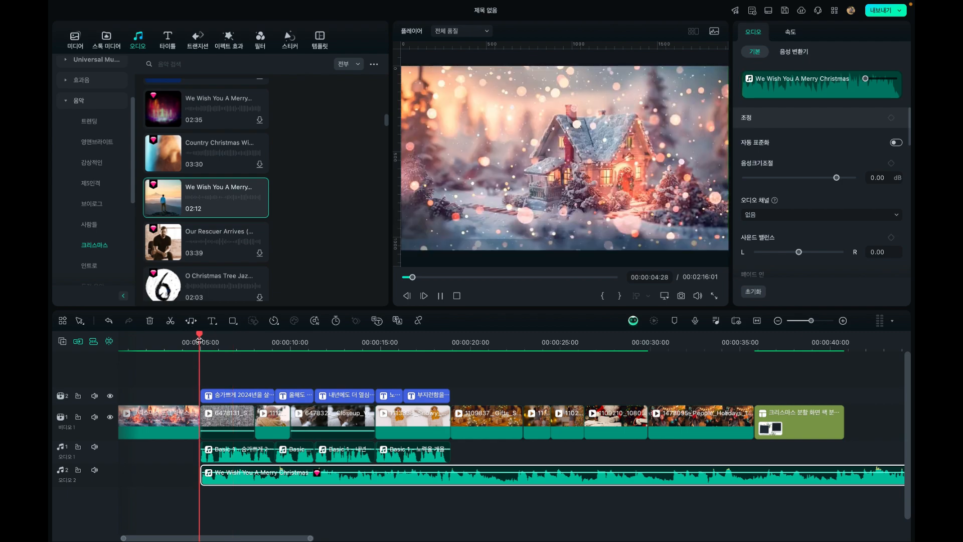
{"action": "key", "text": "space"}
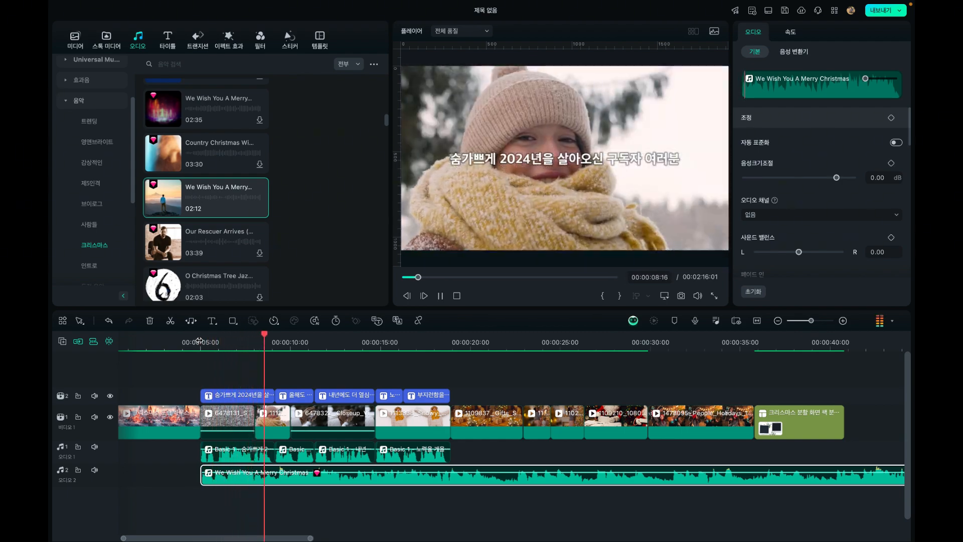
{"action": "key", "text": "space"}
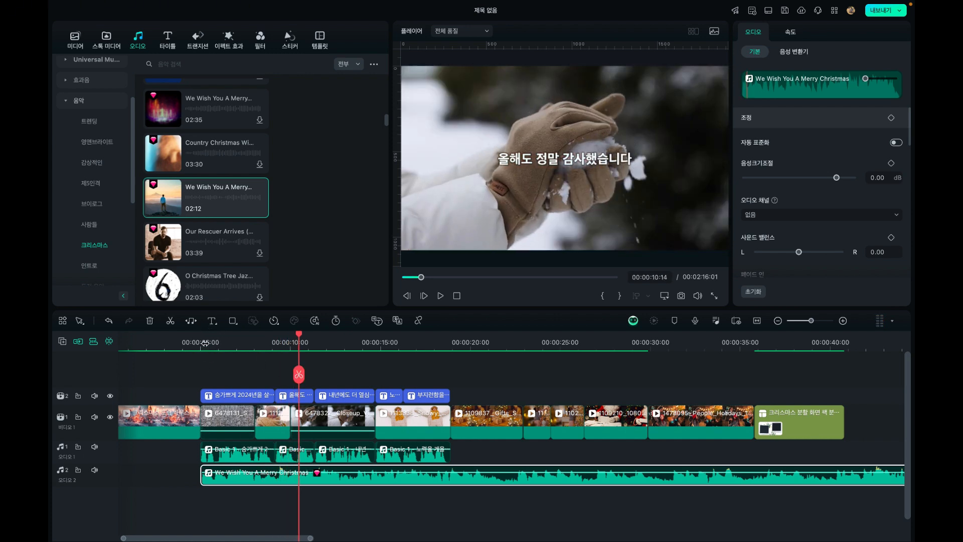
Add a volume keyframe to the music clip at 00:00:18:21, just before the last caption ends
{"action": "left_click_drag", "start_coordinate": [205, 343], "coordinate": [452, 371]}
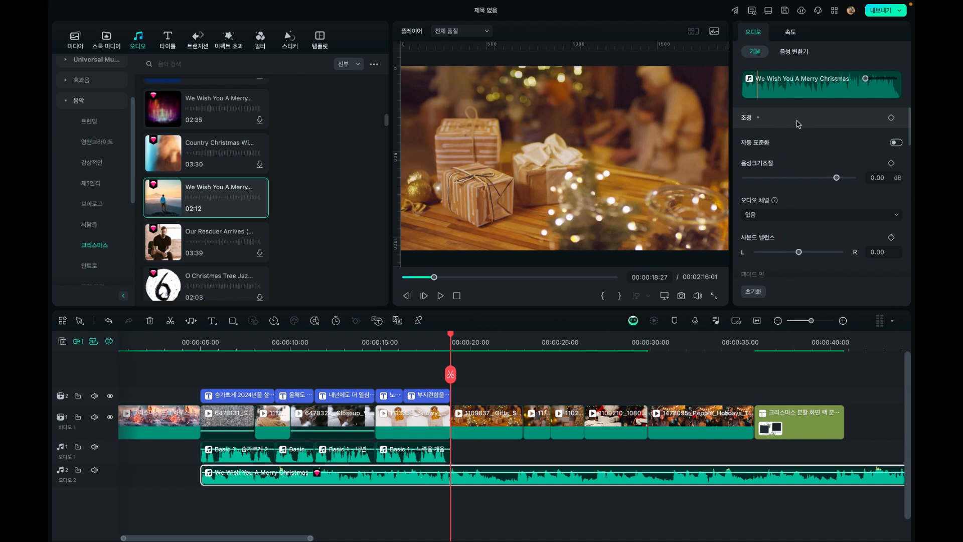
{"action": "scroll", "coordinate": [816, 155], "scroll_direction": "down", "scroll_amount": 4}
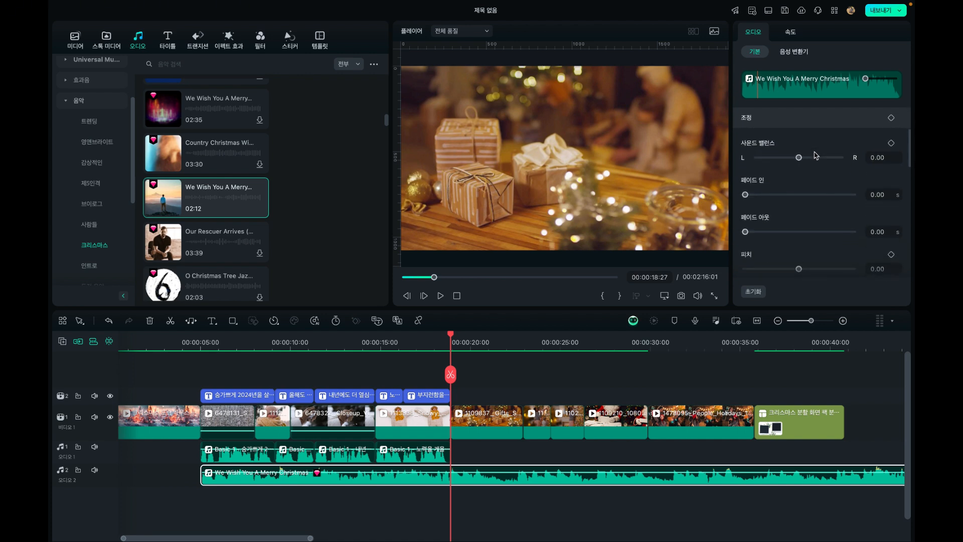
{"action": "scroll", "coordinate": [816, 156], "scroll_direction": "down", "scroll_amount": 2}
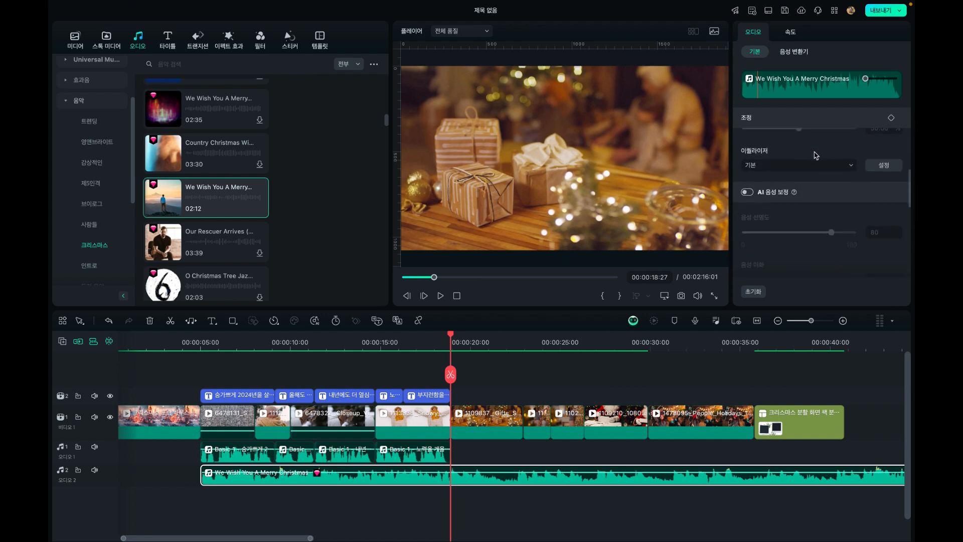
{"action": "scroll", "coordinate": [816, 155], "scroll_direction": "up", "scroll_amount": 5}
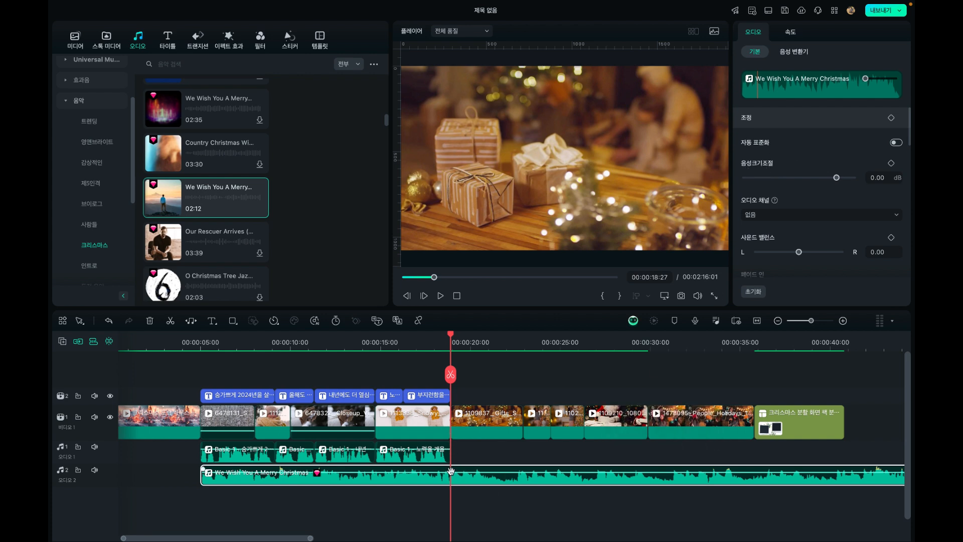
{"action": "left_click", "coordinate": [843, 324]}
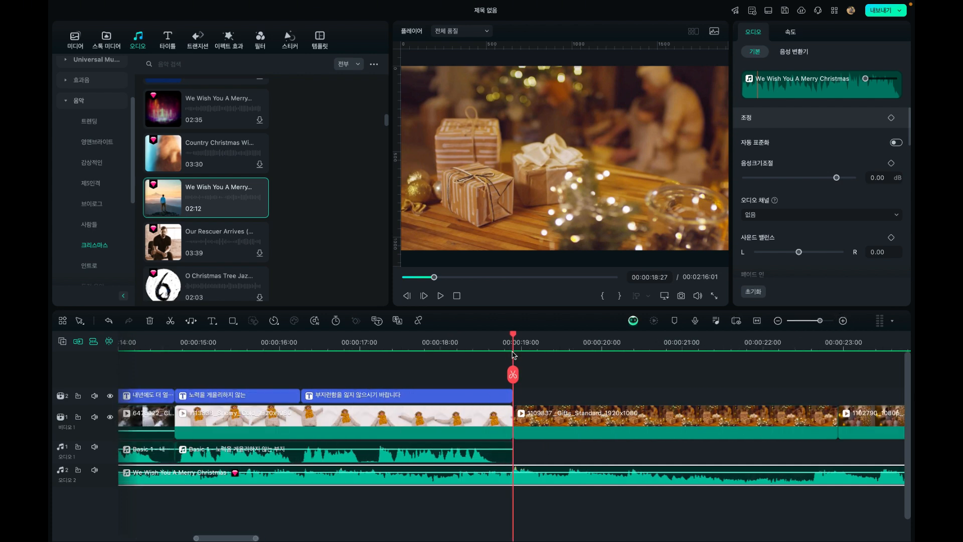
{"action": "left_click_drag", "start_coordinate": [510, 337], "coordinate": [498, 345]}
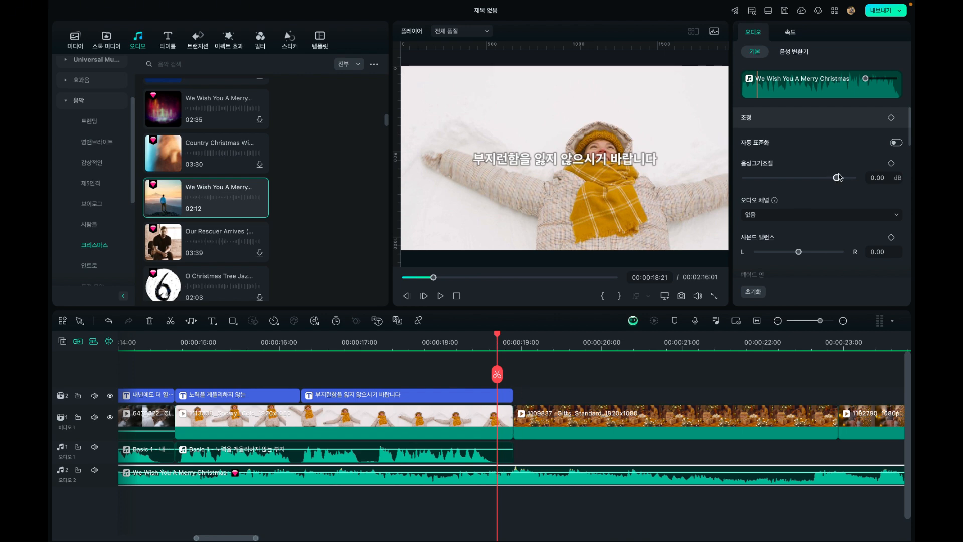
{"action": "left_click", "coordinate": [891, 118]}
{"action": "left_click", "coordinate": [891, 163]}
Add a second volume keyframe to the music clip at 00:00:19:06, and return the playhead to the keyframe at 00:00:18:21
{"action": "left_click", "coordinate": [538, 343]}
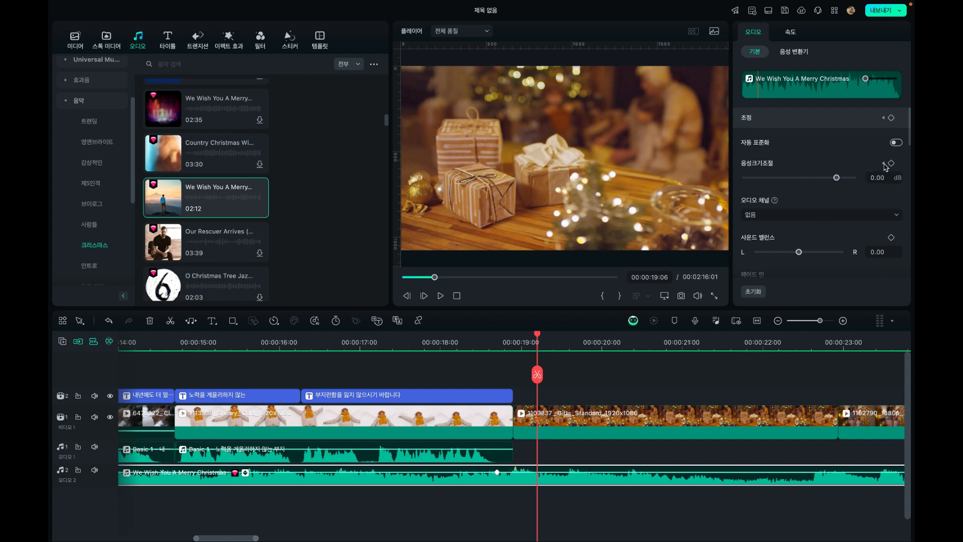
{"action": "left_click", "coordinate": [506, 343]}
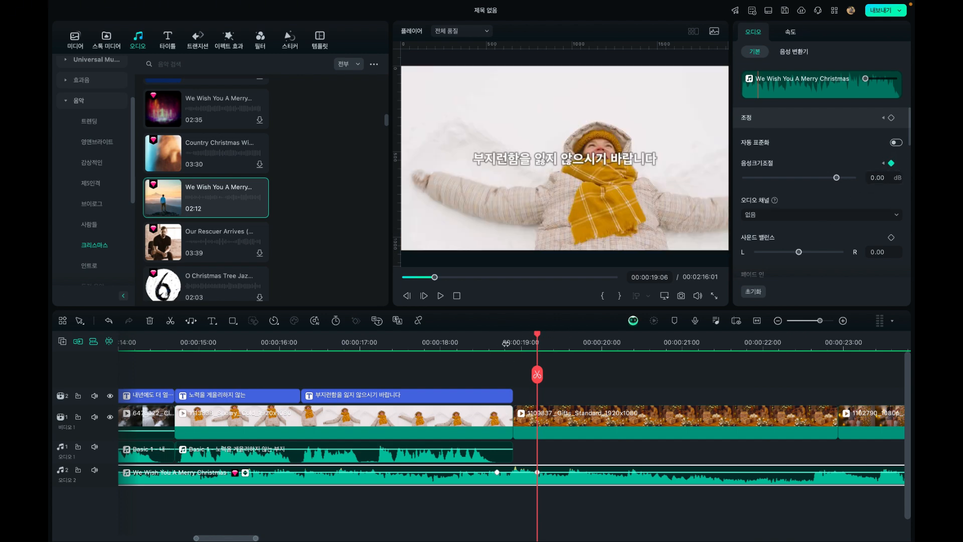
{"action": "left_click", "coordinate": [494, 345]}
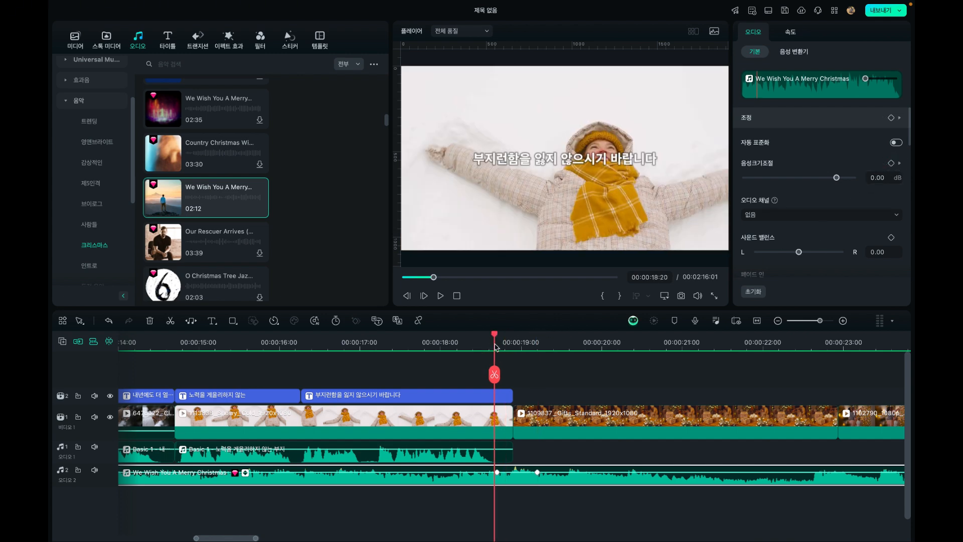
{"action": "left_click", "coordinate": [497, 347]}
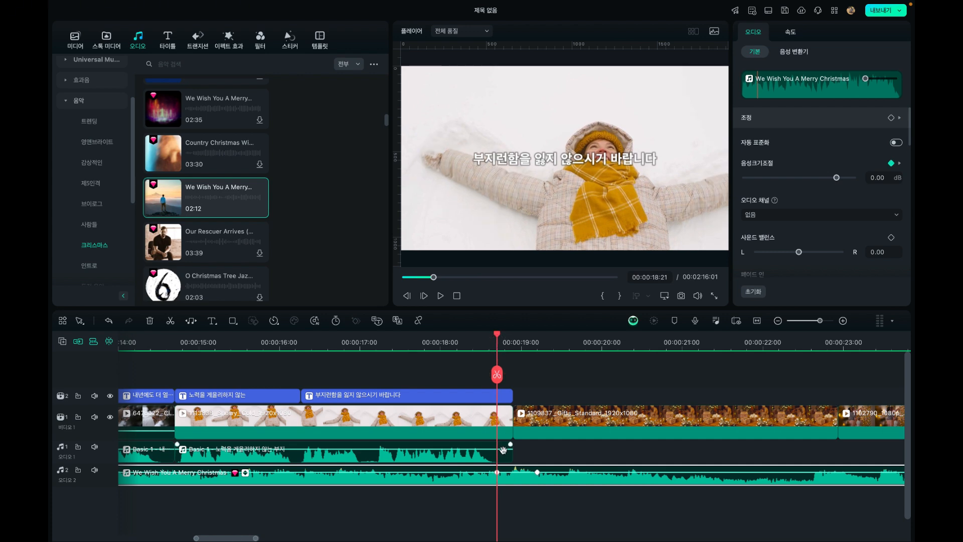
Lower the music clip's volume at the 00:00:18:21 keyframe to -10.23 dB
{"action": "left_click_drag", "start_coordinate": [498, 475], "coordinate": [498, 479]}
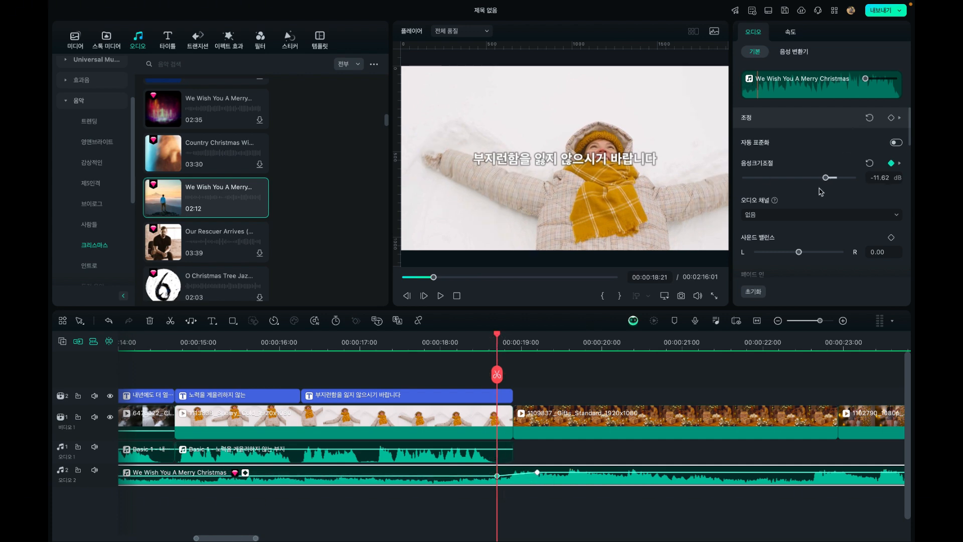
{"action": "left_click_drag", "start_coordinate": [826, 179], "coordinate": [827, 183]}
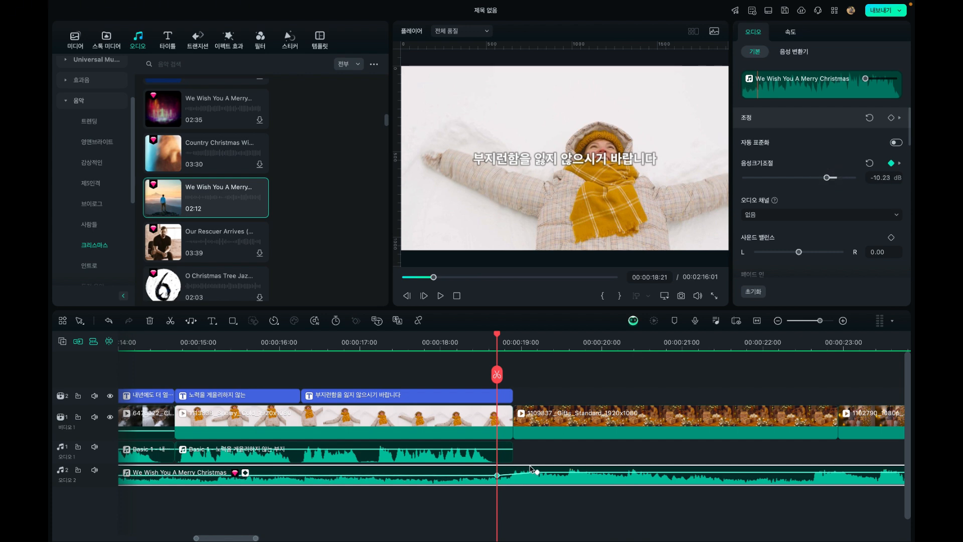
Play back the captioned narration from 00:00:04:19 to judge the lowered music under the voices
{"action": "left_click", "coordinate": [440, 341]}
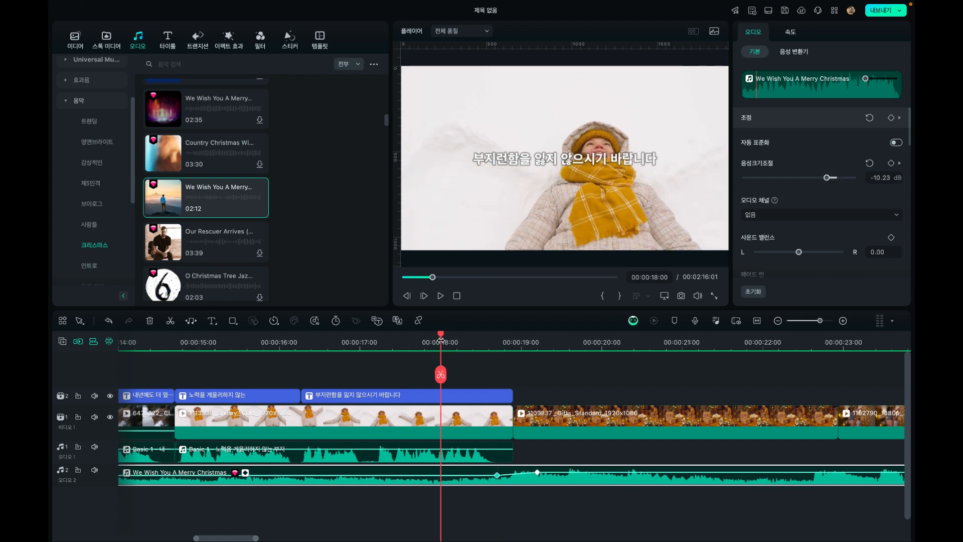
{"action": "left_click_drag", "start_coordinate": [442, 337], "coordinate": [50, 419]}
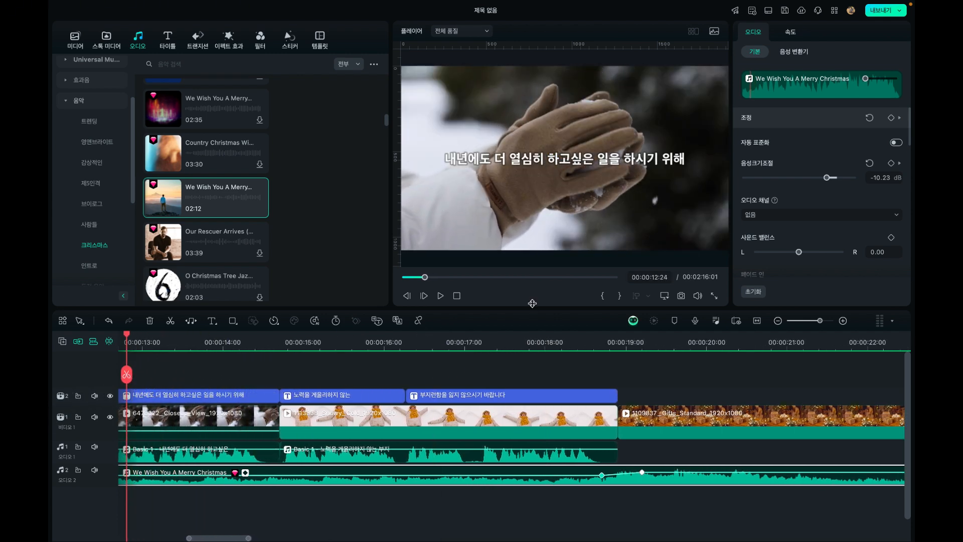
{"action": "left_click", "coordinate": [779, 321]}
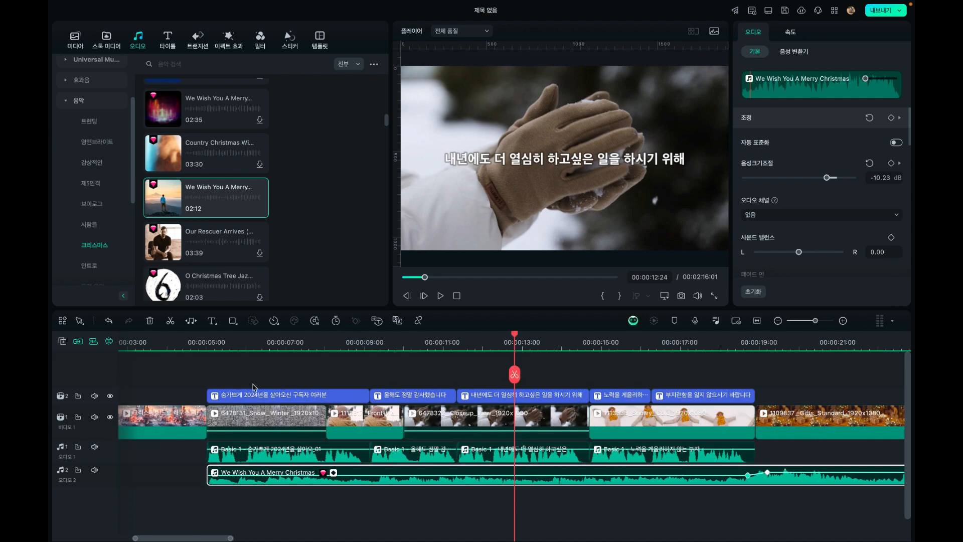
{"action": "left_click", "coordinate": [191, 340]}
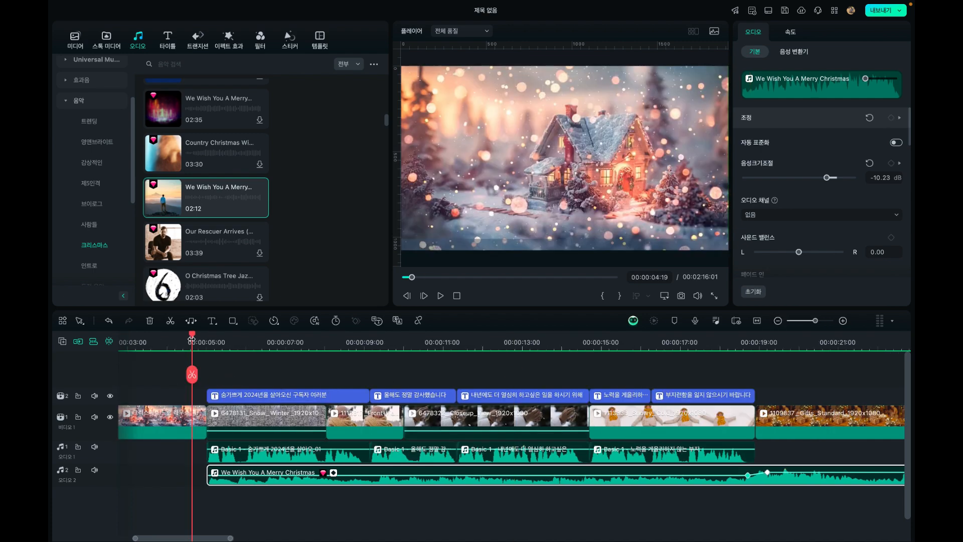
{"action": "left_click", "coordinate": [440, 296]}
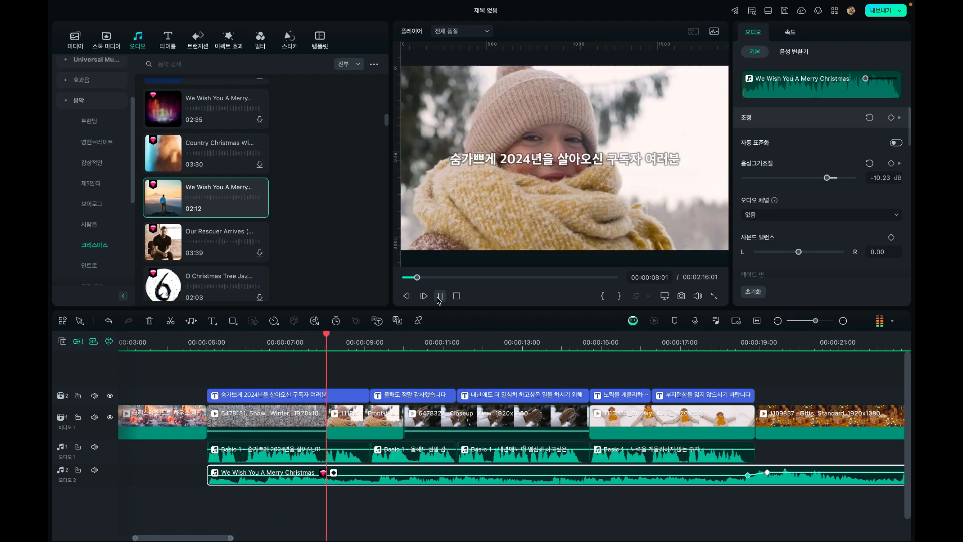
{"action": "left_click", "coordinate": [439, 297]}
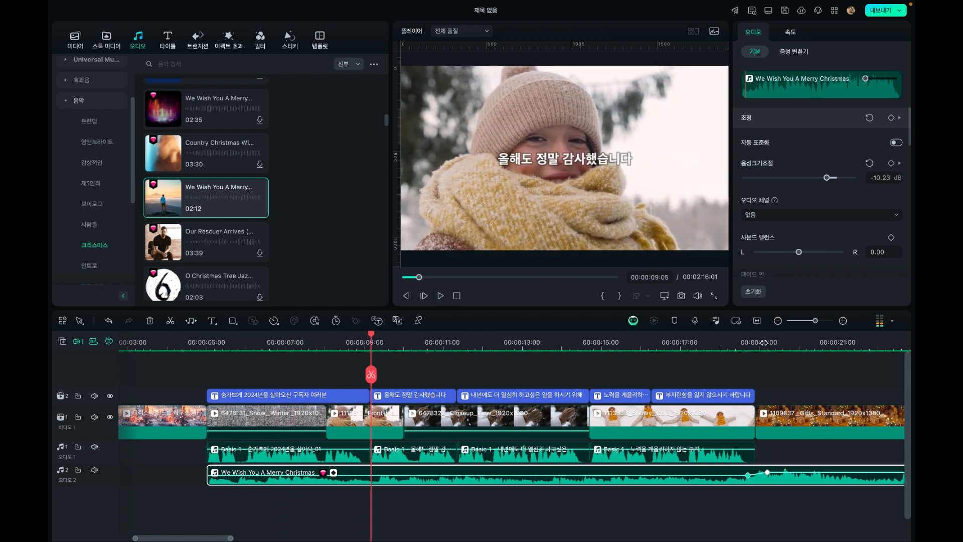
Play back from 00:00:17:24 past the end of the narration to hear the music's volume rise
{"action": "left_click", "coordinate": [712, 345]}
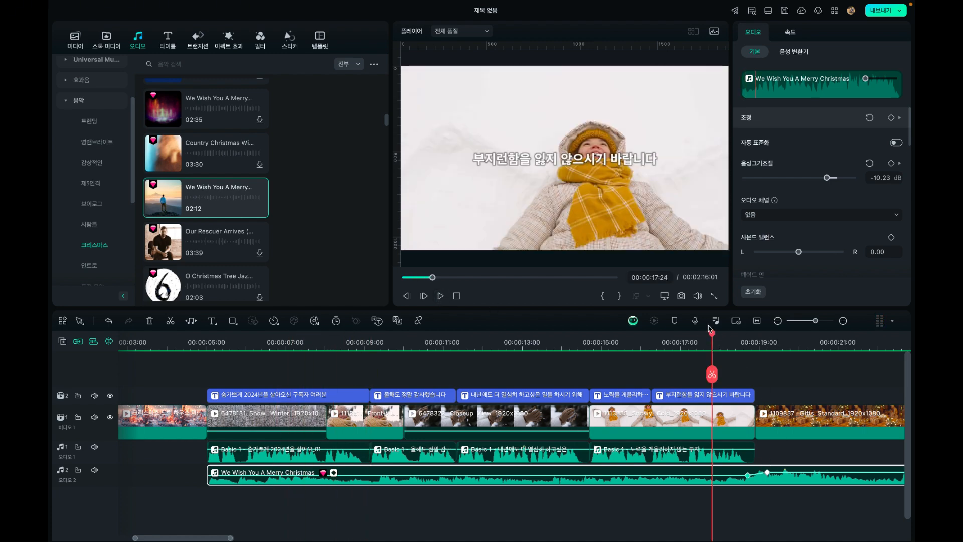
{"action": "left_click", "coordinate": [441, 296]}
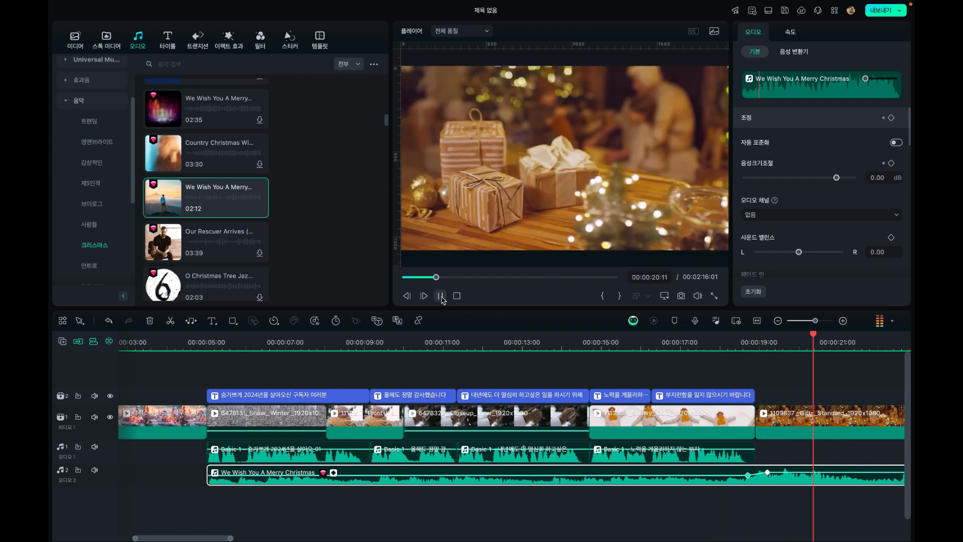
{"action": "left_click", "coordinate": [441, 298]}
Spread the music's two volume keyframes apart, moving the second to 00:00:19:16, and play back the longer rise from 00:00:18:04
{"action": "left_click_drag", "start_coordinate": [747, 476], "coordinate": [781, 472]}
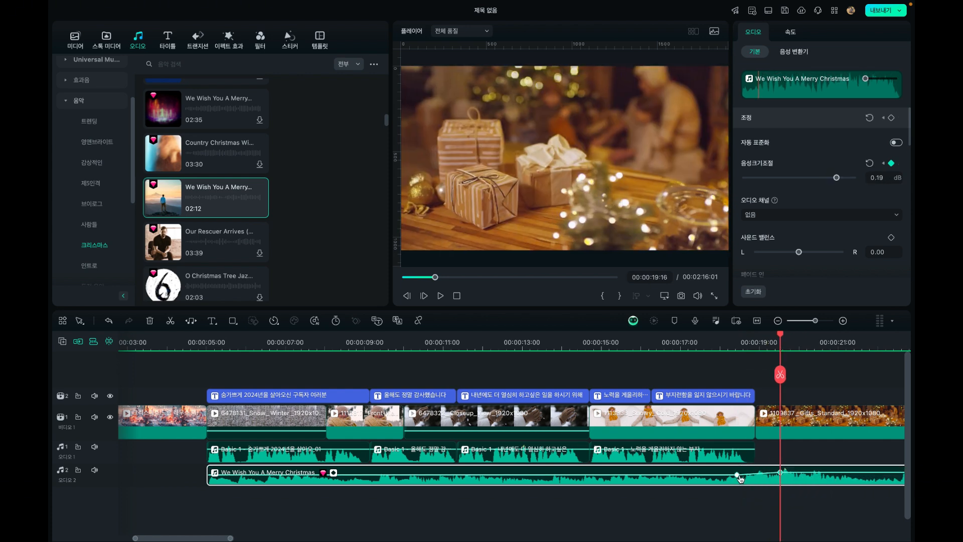
{"action": "left_click", "coordinate": [725, 341]}
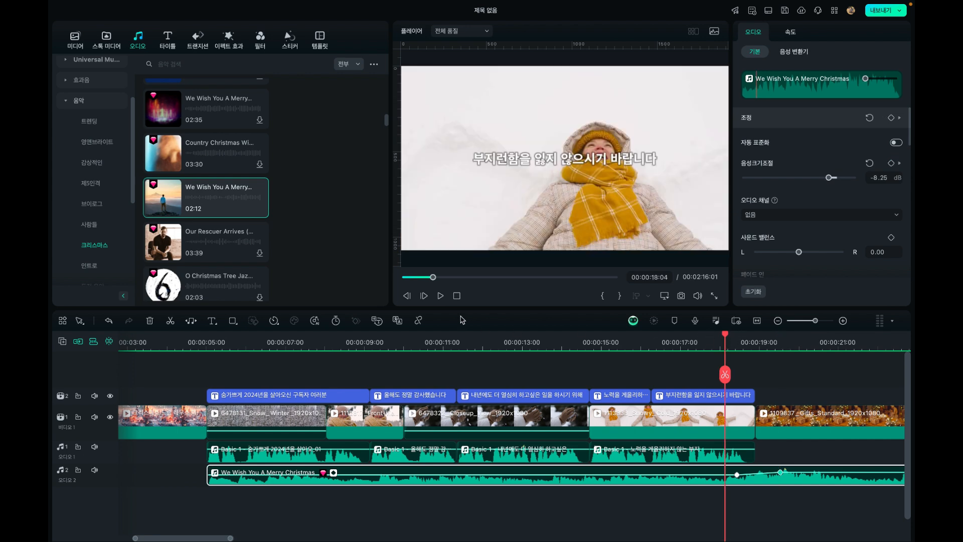
{"action": "left_click", "coordinate": [439, 297]}
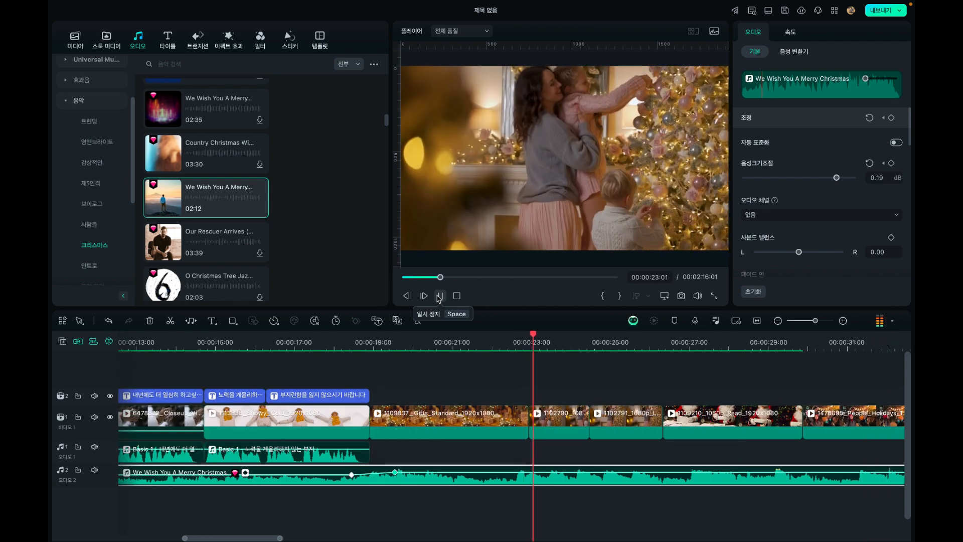
{"action": "left_click", "coordinate": [439, 296]}
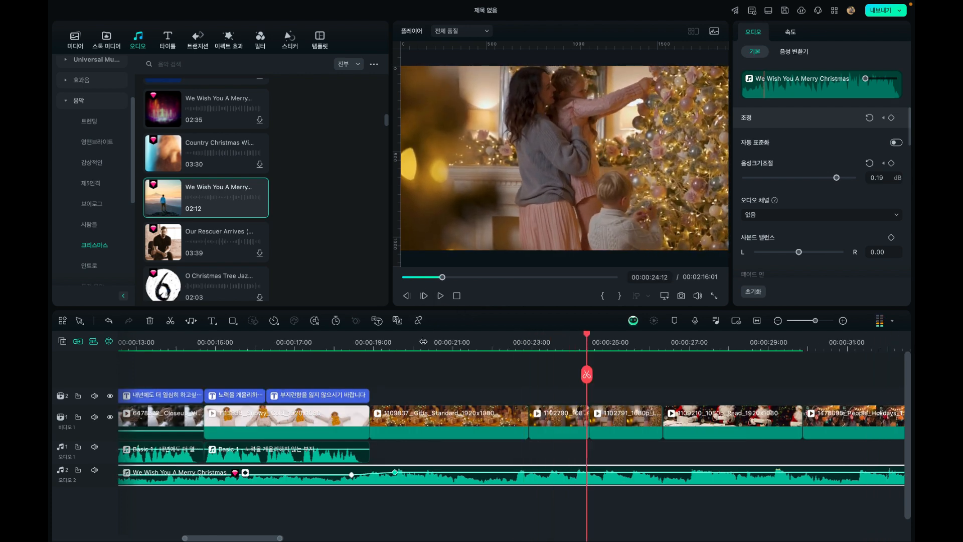
Return the playhead to the start of the video at 00:00:00:00
{"action": "left_click_drag", "start_coordinate": [589, 339], "coordinate": [126, 336]}
{"action": "left_click", "coordinate": [779, 321]}
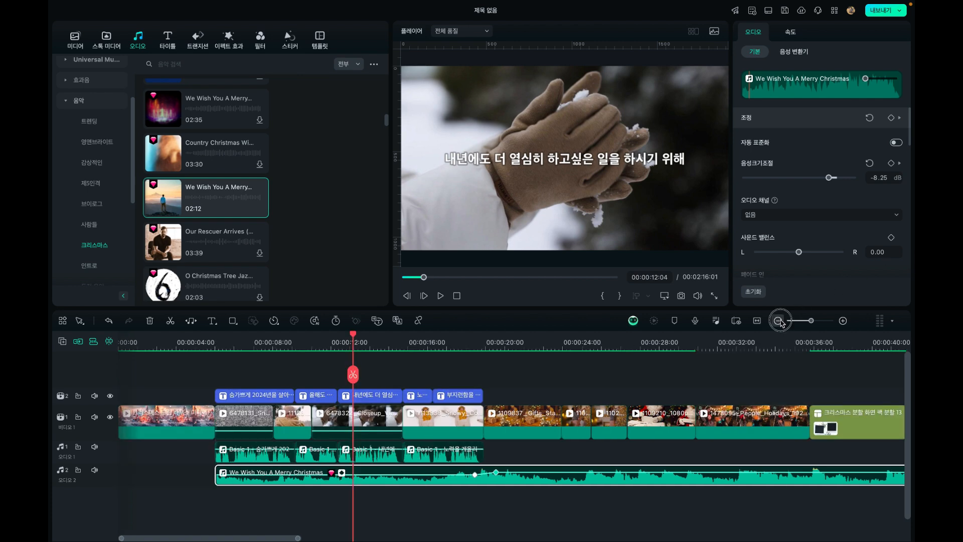
{"action": "left_click", "coordinate": [779, 321]}
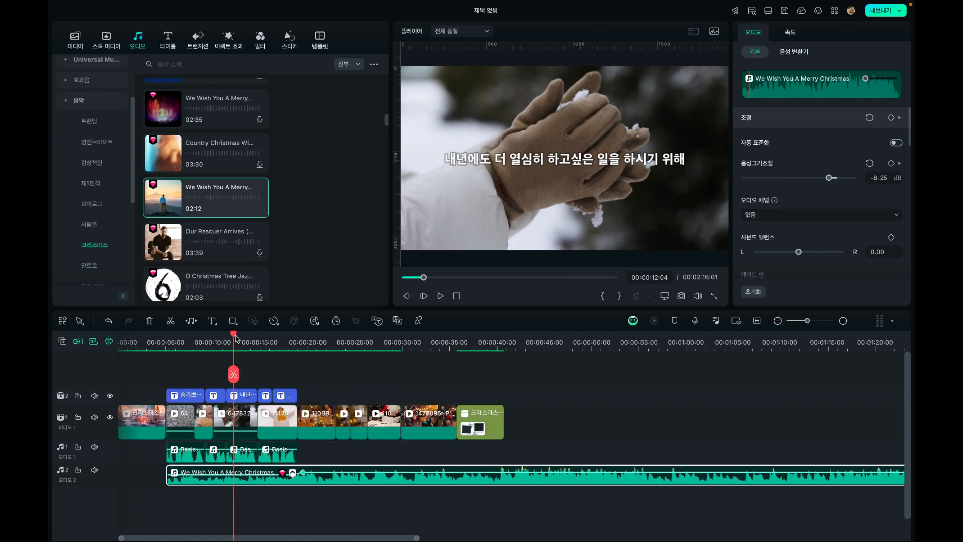
{"action": "left_click_drag", "start_coordinate": [236, 338], "coordinate": [103, 340]}
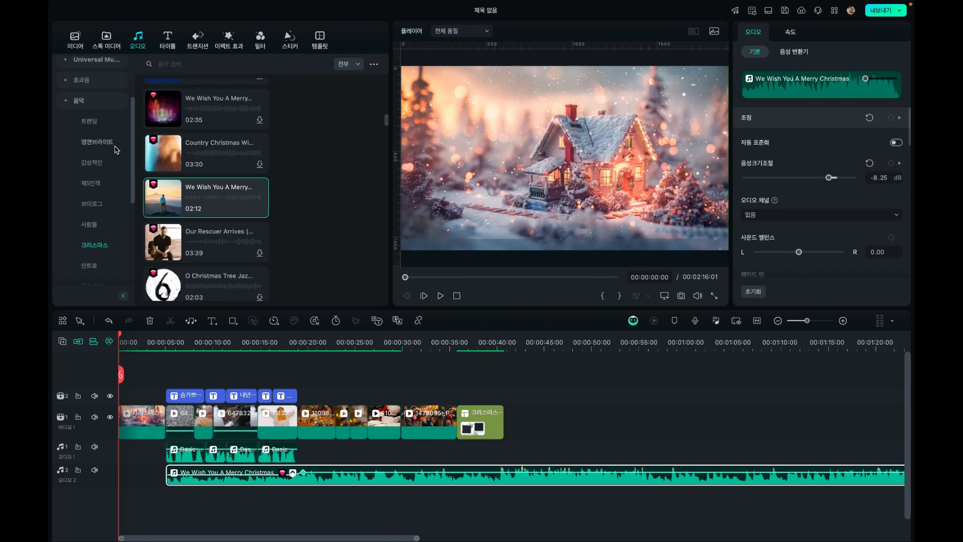
Open the 시네마틱 category of the 효과음 sound effects library
{"action": "scroll", "coordinate": [80, 140], "scroll_direction": "up", "scroll_amount": 3}
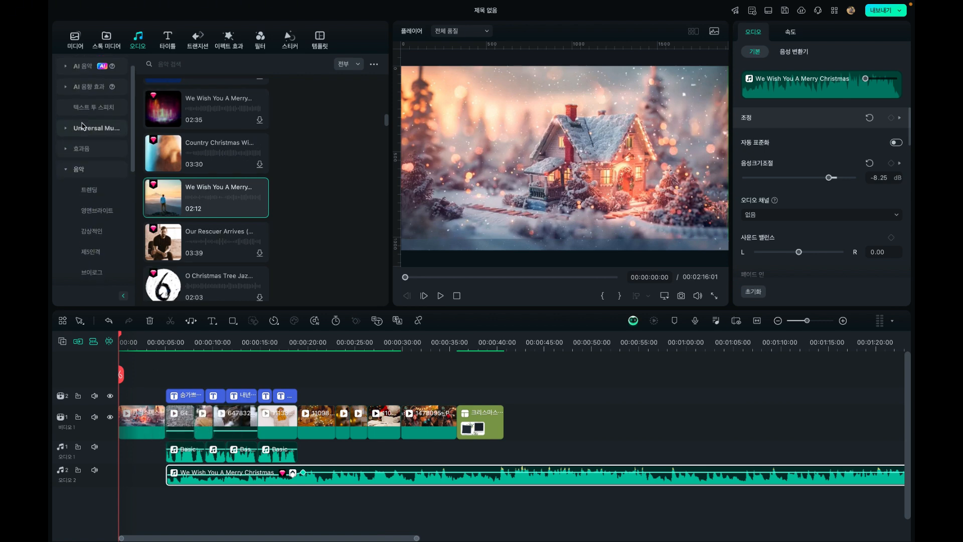
{"action": "left_click", "coordinate": [68, 151]}
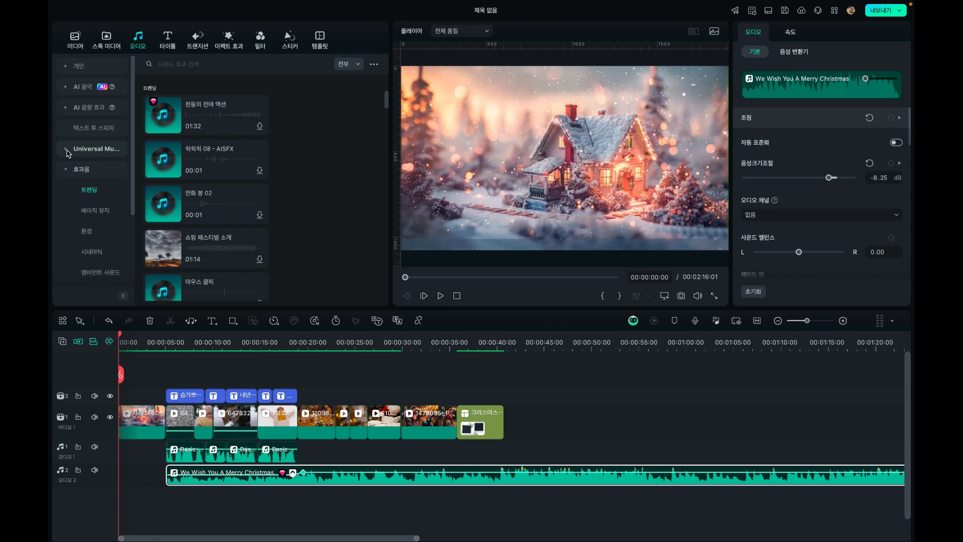
{"action": "scroll", "coordinate": [107, 210], "scroll_direction": "down", "scroll_amount": 2}
{"action": "left_click", "coordinate": [98, 198]}
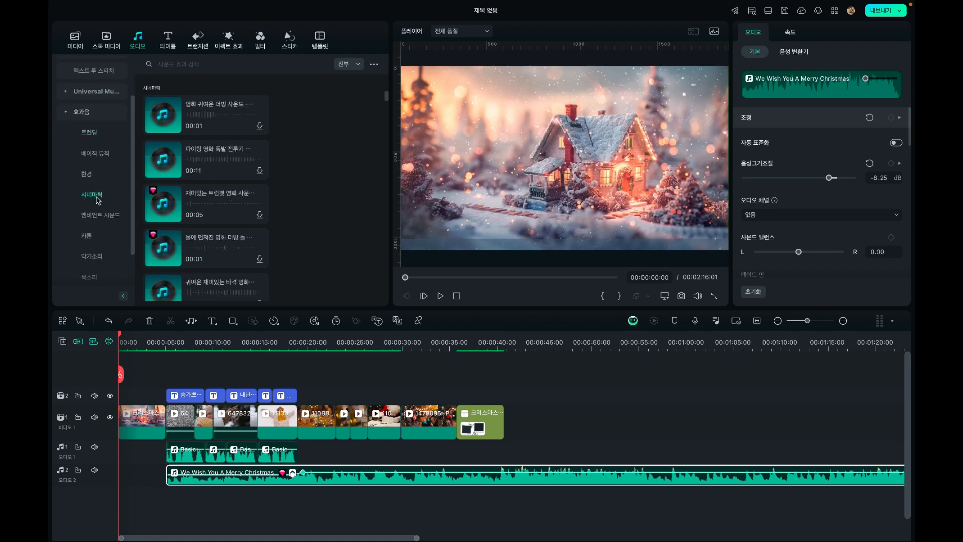
{"action": "scroll", "coordinate": [98, 200], "scroll_direction": "down", "scroll_amount": 2}
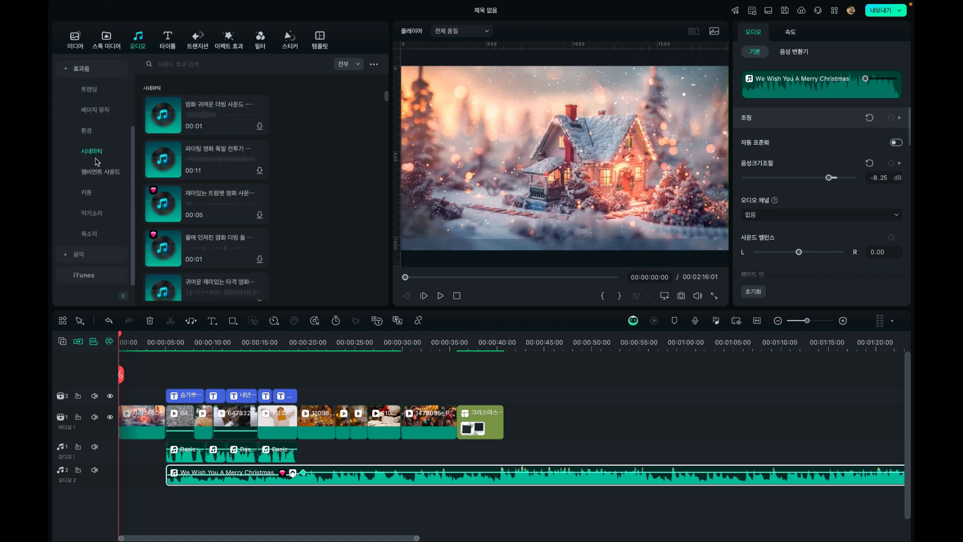
{"action": "scroll", "coordinate": [108, 155], "scroll_direction": "up", "scroll_amount": 2}
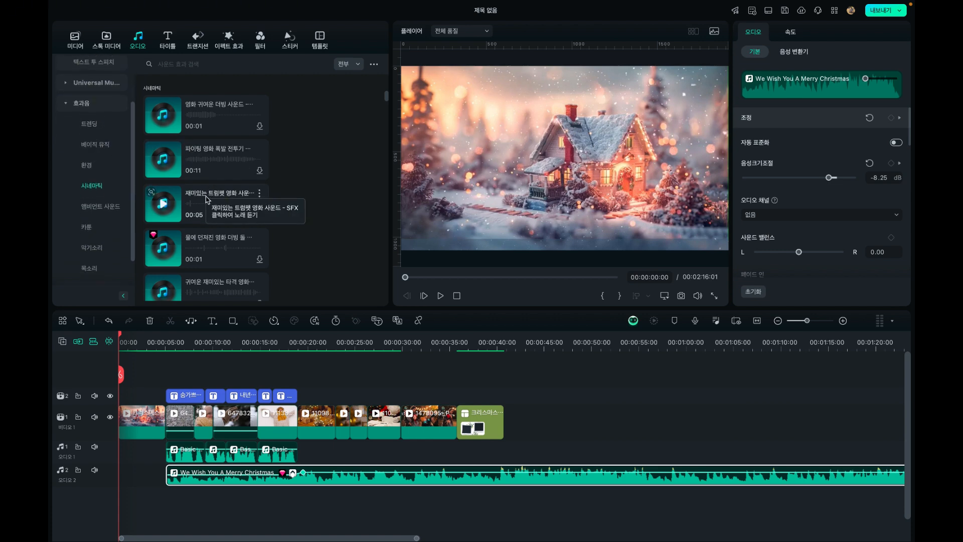
Preview several 시네마틱 sound effects, including the water-throw, cute hit and funny gong (재미있는 징) movie sounds
{"action": "left_click", "coordinate": [211, 239]}
{"action": "scroll", "coordinate": [210, 239], "scroll_direction": "down", "scroll_amount": 1}
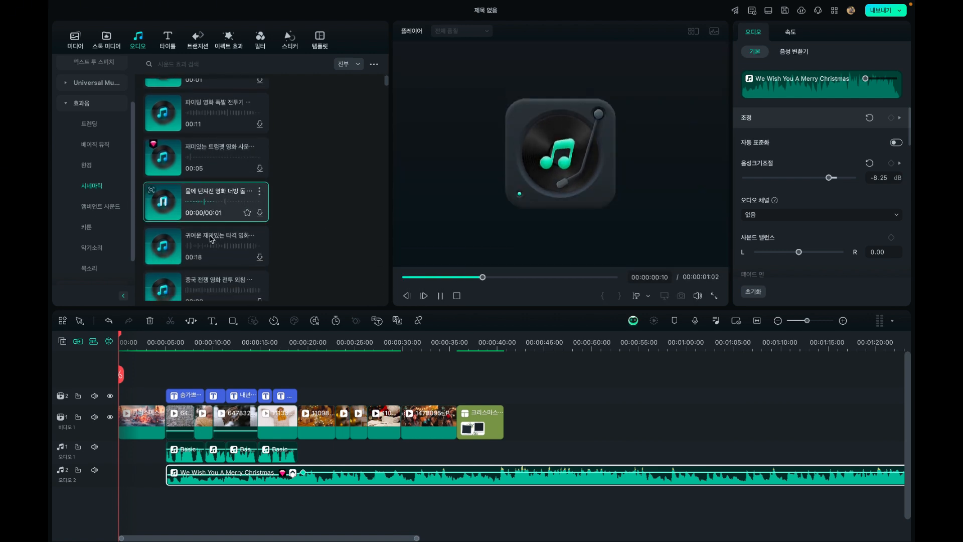
{"action": "scroll", "coordinate": [211, 244], "scroll_direction": "down", "scroll_amount": 1}
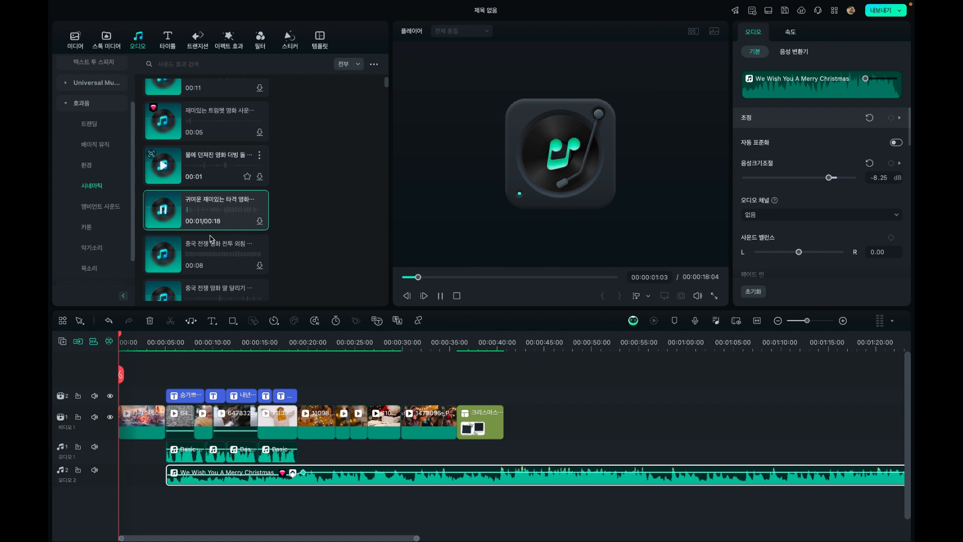
{"action": "scroll", "coordinate": [211, 248], "scroll_direction": "down", "scroll_amount": 3}
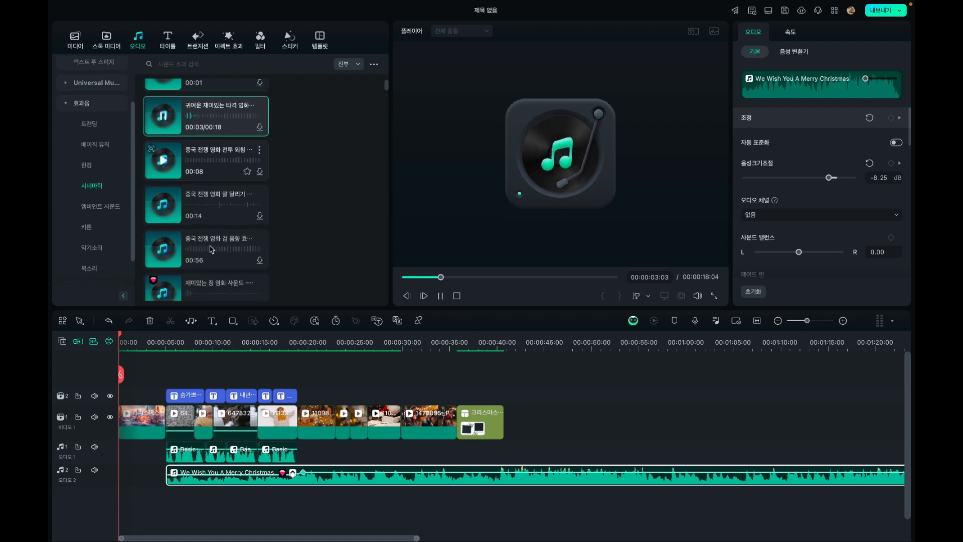
{"action": "left_click", "coordinate": [211, 249]}
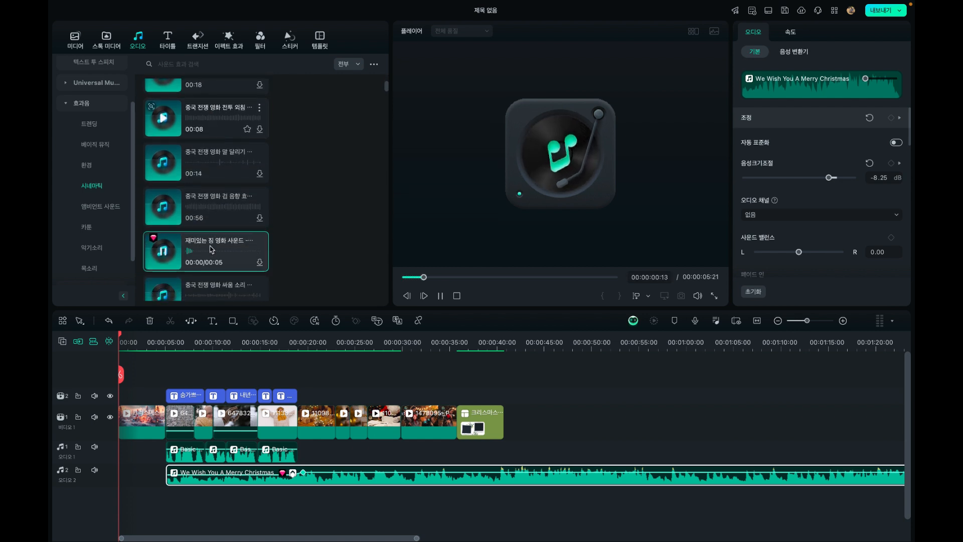
{"action": "scroll", "coordinate": [211, 249], "scroll_direction": "down", "scroll_amount": 1}
{"action": "scroll", "coordinate": [211, 248], "scroll_direction": "down", "scroll_amount": 1}
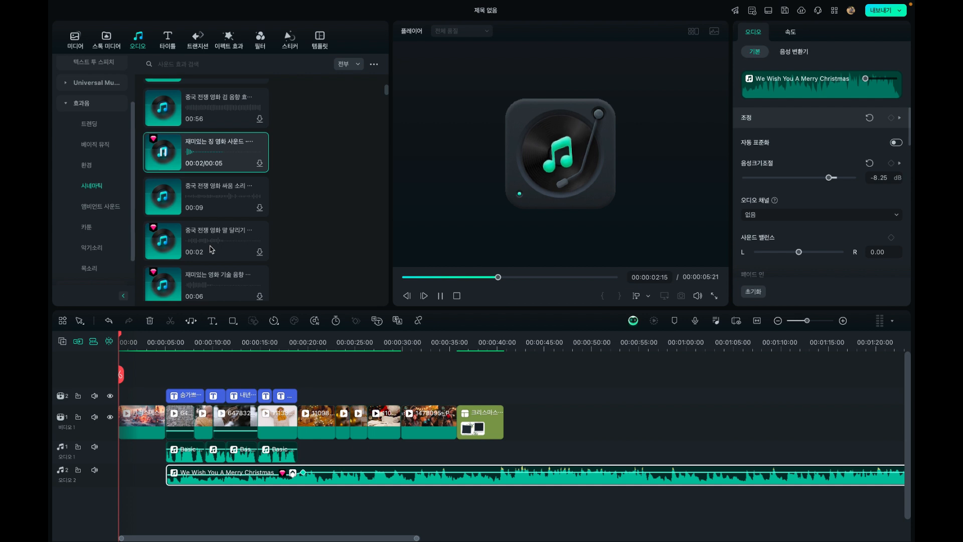
Preview the 트렌딩 sound effects, including 우쉬 리듬 10, Memes-Baby Laughing, 폰크 업비트 업비트, 도시를 걷다 and Memes-Vine Boom
{"action": "left_click", "coordinate": [109, 128]}
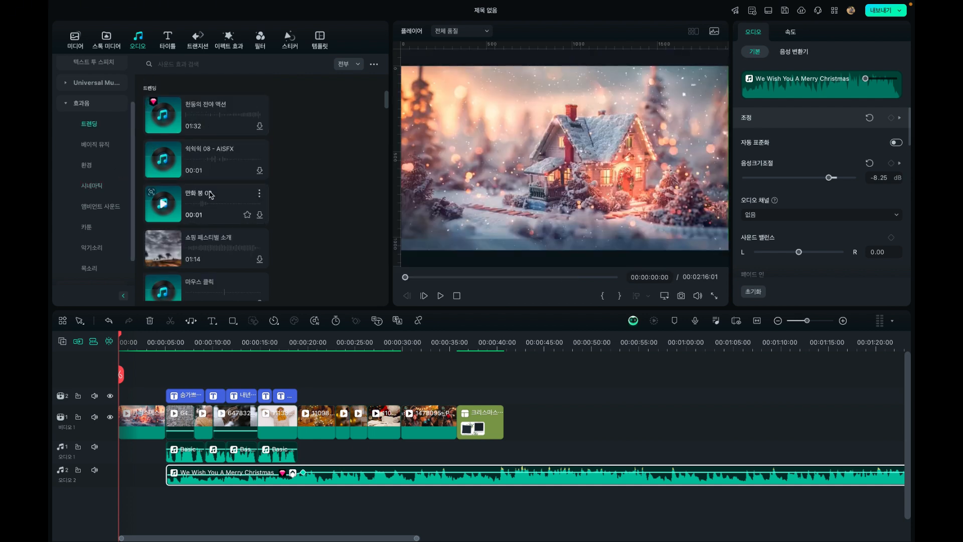
{"action": "scroll", "coordinate": [210, 193], "scroll_direction": "down", "scroll_amount": 5}
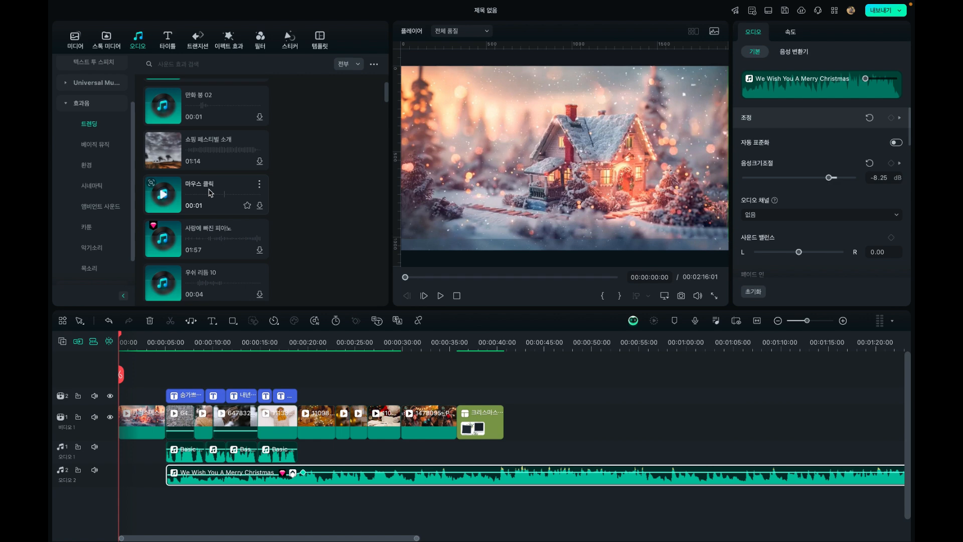
{"action": "scroll", "coordinate": [210, 193], "scroll_direction": "down", "scroll_amount": 2}
{"action": "left_click", "coordinate": [209, 193]}
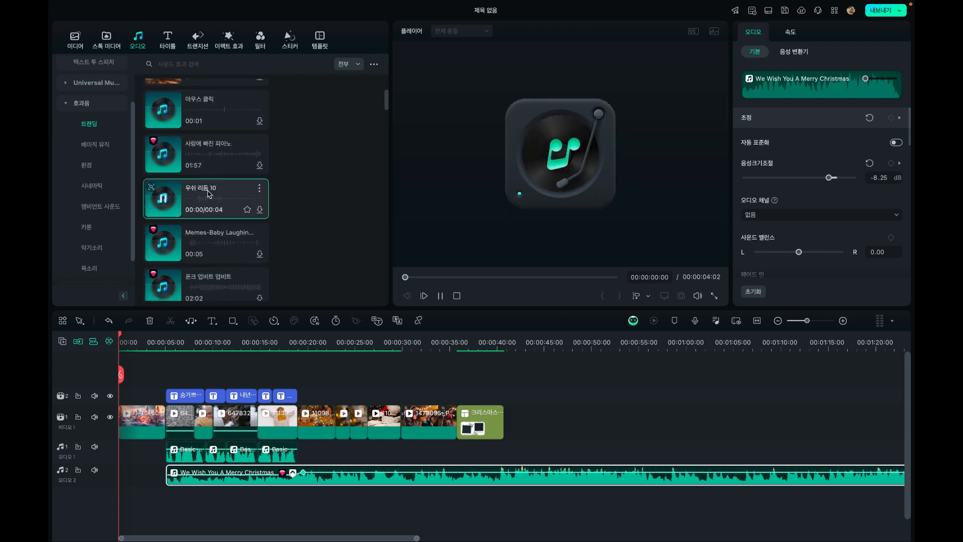
{"action": "left_click", "coordinate": [206, 234]}
{"action": "left_click", "coordinate": [211, 289]}
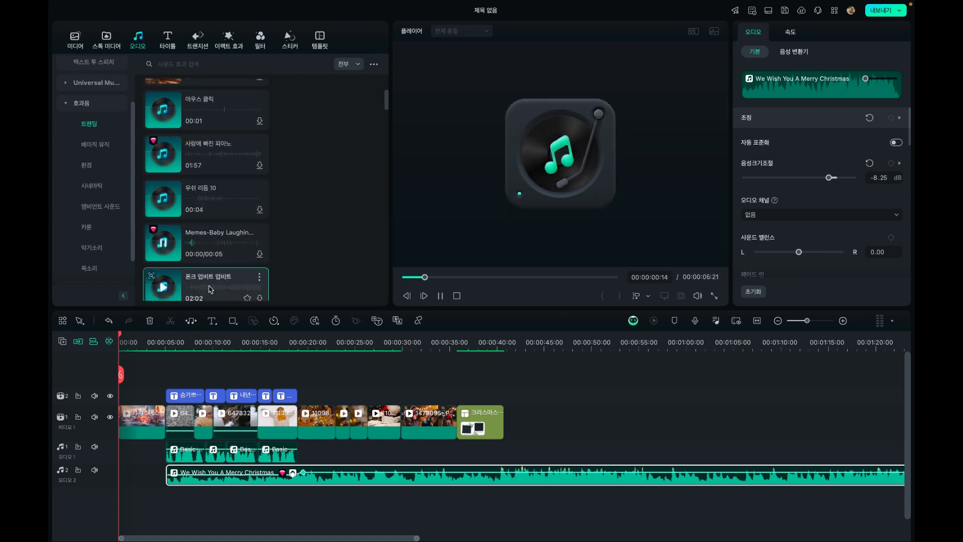
{"action": "scroll", "coordinate": [210, 290], "scroll_direction": "down", "scroll_amount": 3}
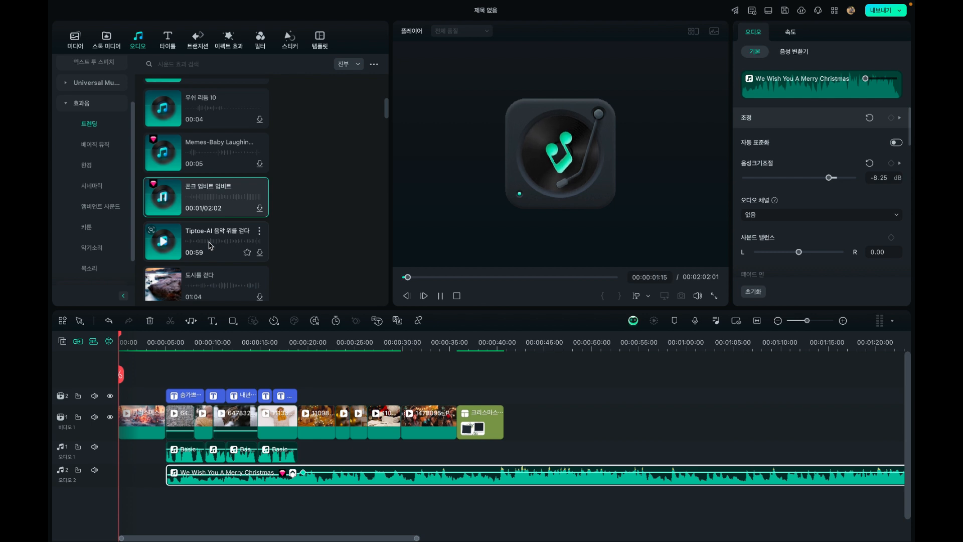
{"action": "left_click", "coordinate": [211, 245]}
{"action": "scroll", "coordinate": [210, 246], "scroll_direction": "down", "scroll_amount": 2}
{"action": "left_click", "coordinate": [206, 236]}
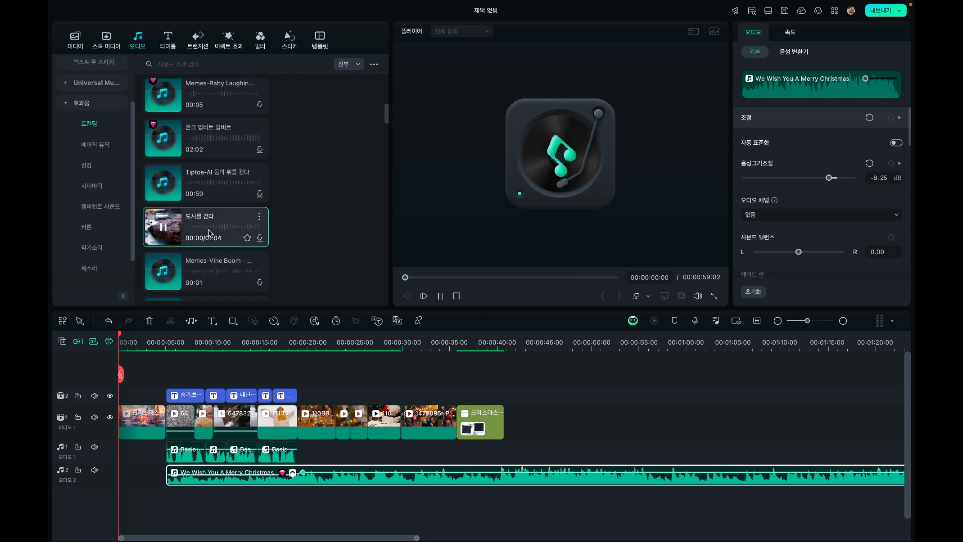
{"action": "left_click", "coordinate": [204, 266]}
{"action": "scroll", "coordinate": [205, 266], "scroll_direction": "down", "scroll_amount": 2}
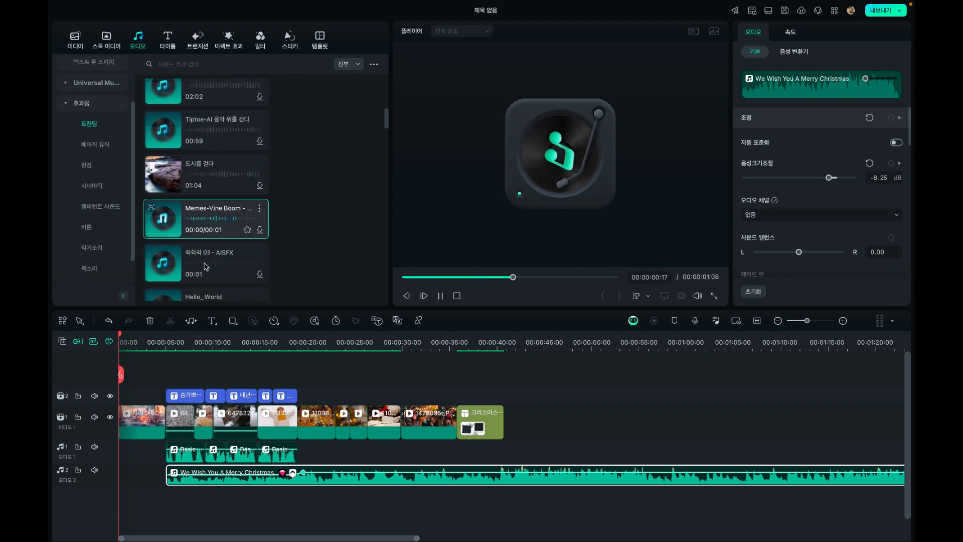
{"action": "left_click", "coordinate": [204, 266]}
Browse the 환경 and 시네마틱 sound effect categories, and check the sound effects saved under 즐겨찾기
{"action": "left_click", "coordinate": [89, 165]}
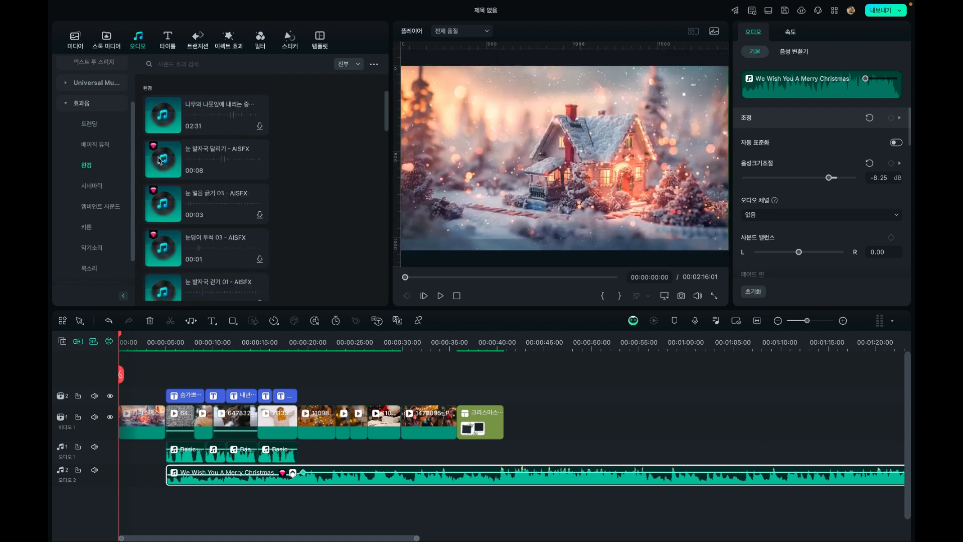
{"action": "left_click", "coordinate": [92, 189]}
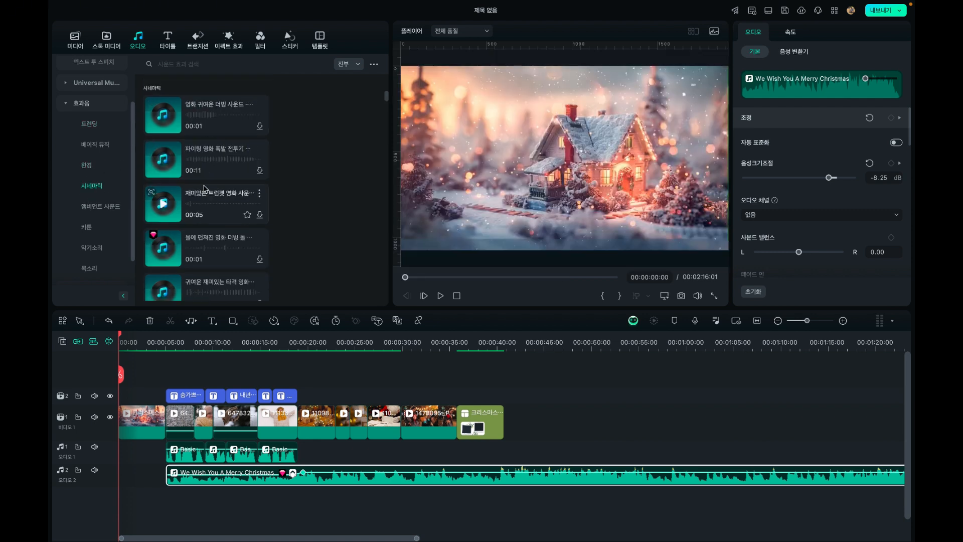
{"action": "scroll", "coordinate": [203, 206], "scroll_direction": "down", "scroll_amount": 4}
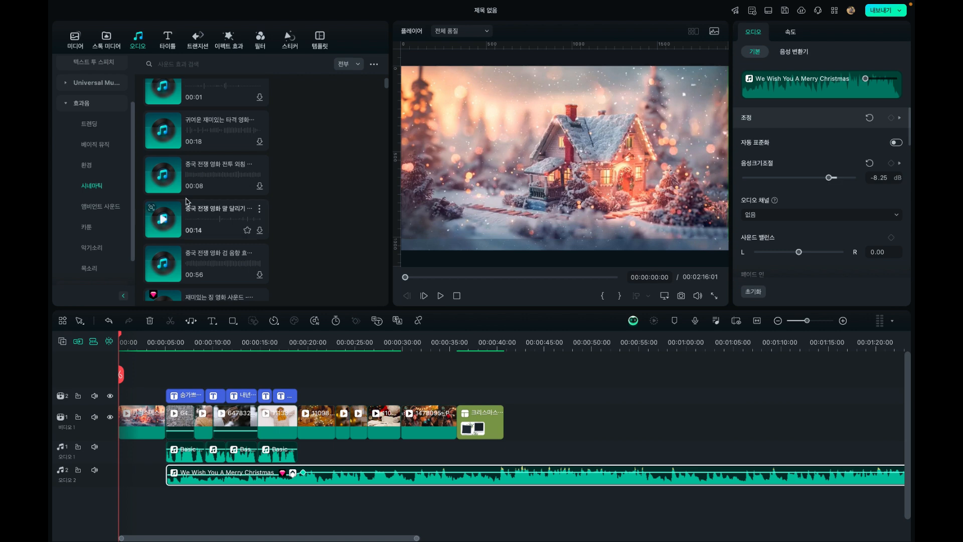
{"action": "scroll", "coordinate": [113, 170], "scroll_direction": "up", "scroll_amount": 2}
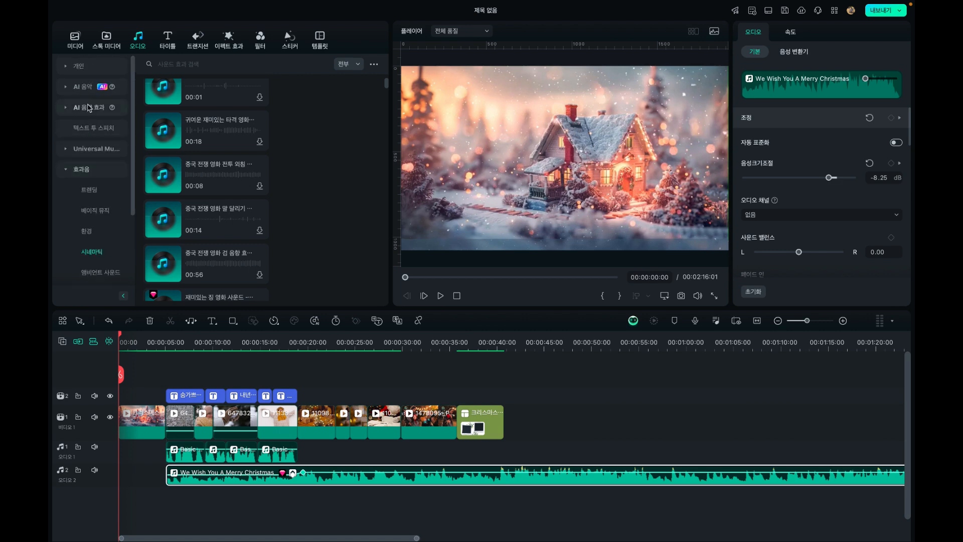
{"action": "left_click", "coordinate": [80, 66]}
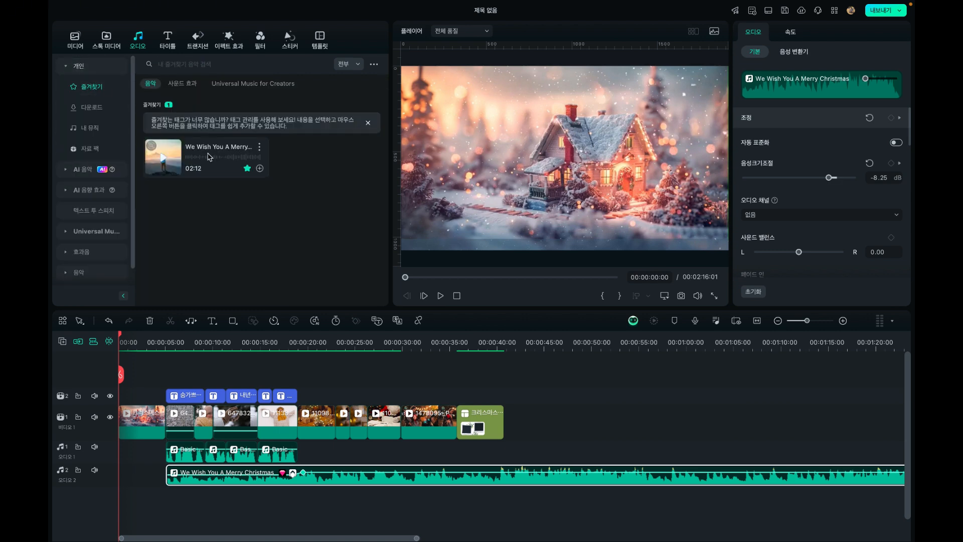
{"action": "left_click", "coordinate": [190, 86]}
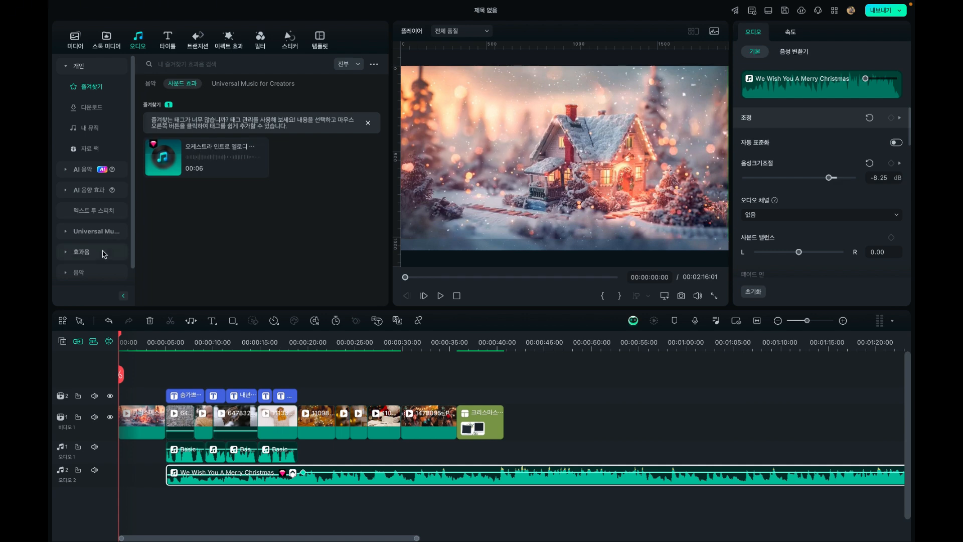
Add the 오케스트라 인트로 멜로디 sound effect from the 악기소리 category to the start of the timeline
{"action": "left_click", "coordinate": [78, 258]}
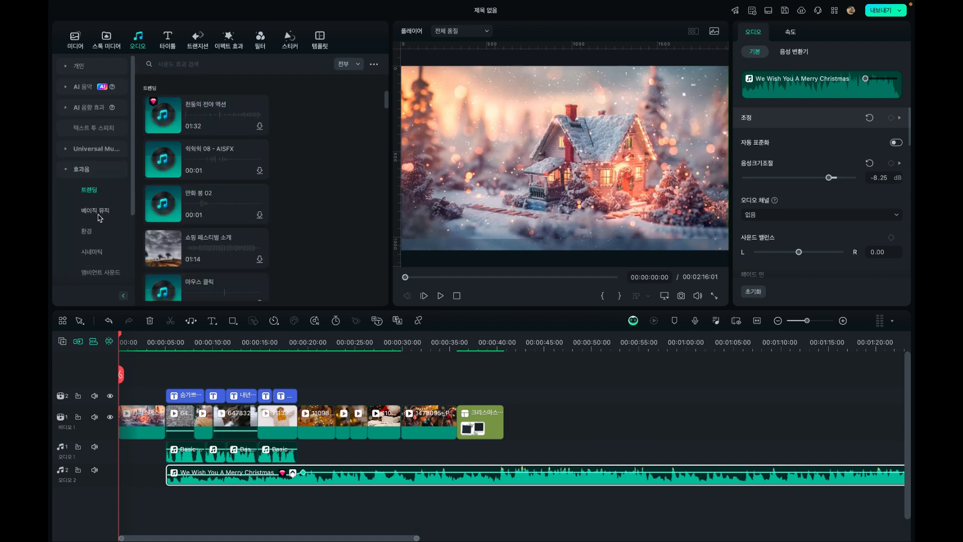
{"action": "scroll", "coordinate": [95, 262], "scroll_direction": "down", "scroll_amount": 3}
{"action": "left_click", "coordinate": [95, 237]}
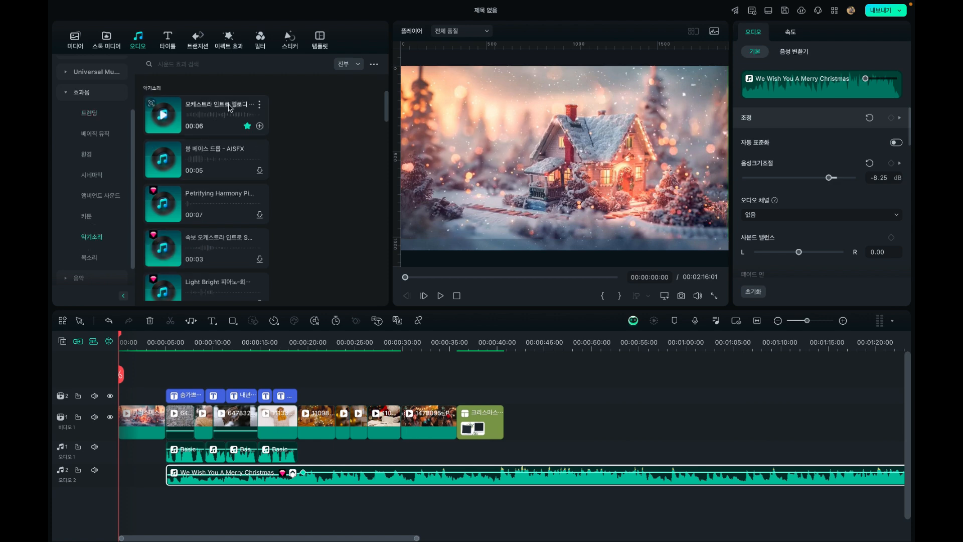
{"action": "left_click", "coordinate": [224, 113]}
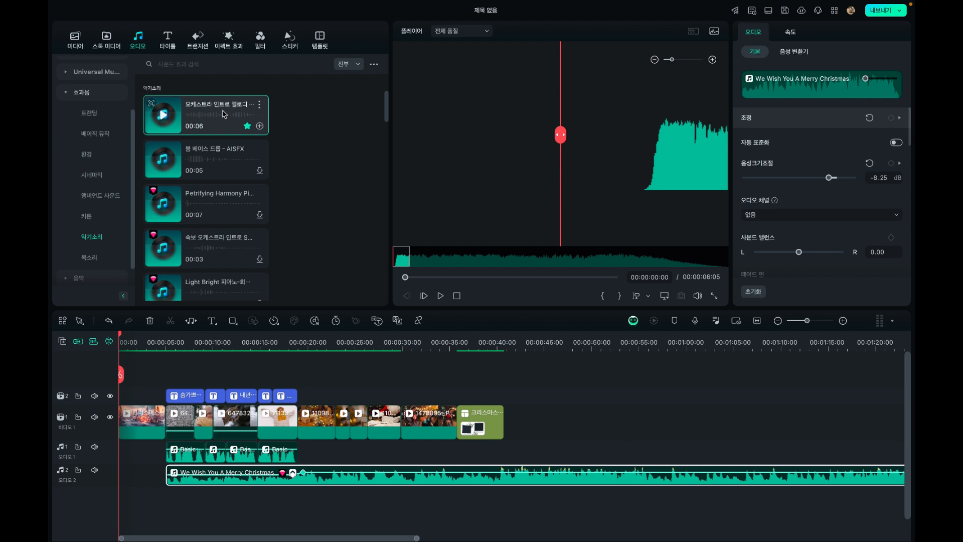
{"action": "left_click_drag", "start_coordinate": [223, 114], "coordinate": [122, 455]}
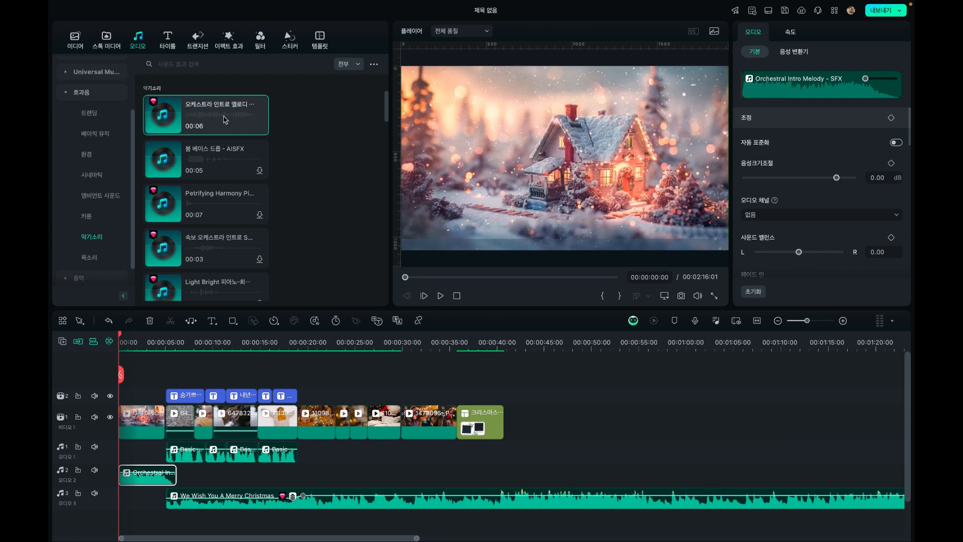
Move the Orchestral Intro Melody clip to the audio track below the We Wish You A Merry Christmas music
{"action": "left_click", "coordinate": [843, 323]}
{"action": "left_click", "coordinate": [843, 324]}
{"action": "left_click", "coordinate": [327, 337]}
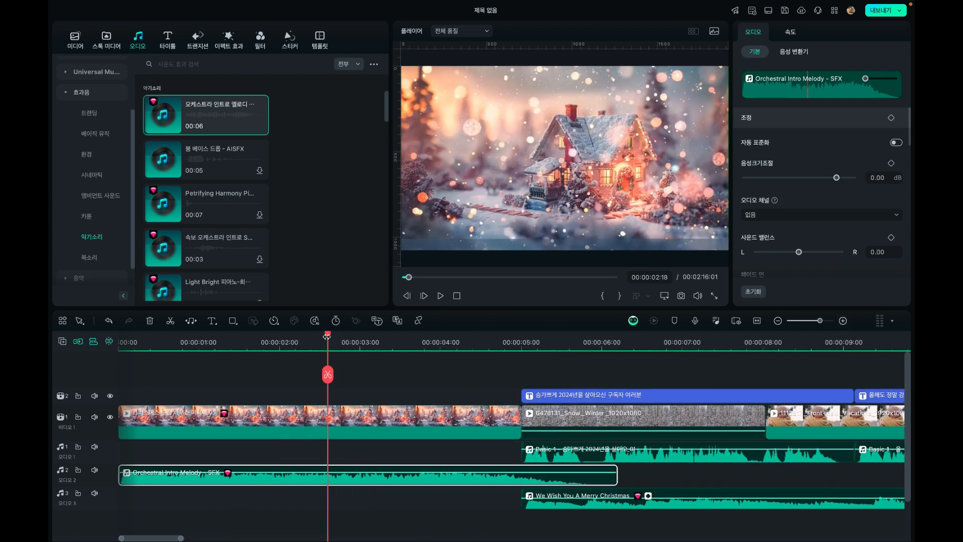
{"action": "left_click_drag", "start_coordinate": [326, 337], "coordinate": [517, 360]}
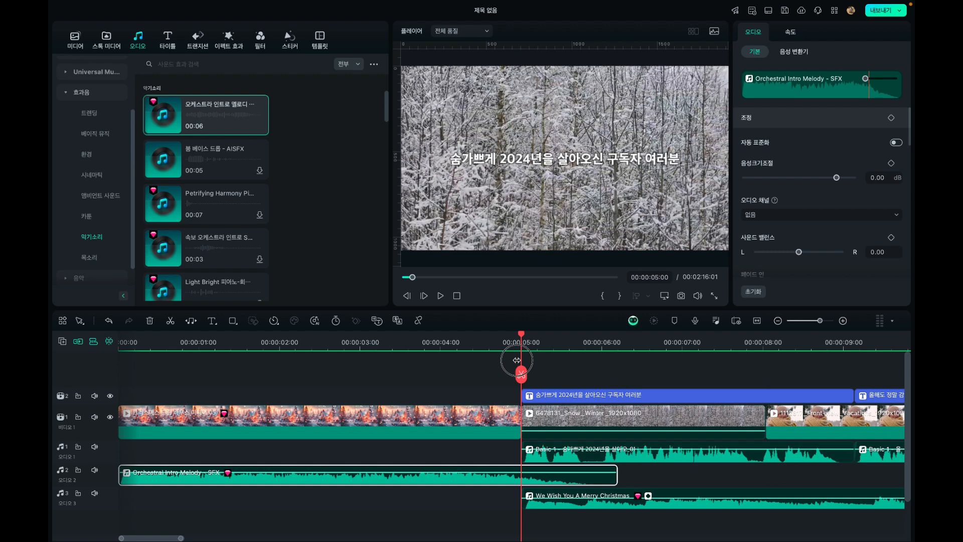
{"action": "scroll", "coordinate": [519, 480], "scroll_direction": "down", "scroll_amount": 2}
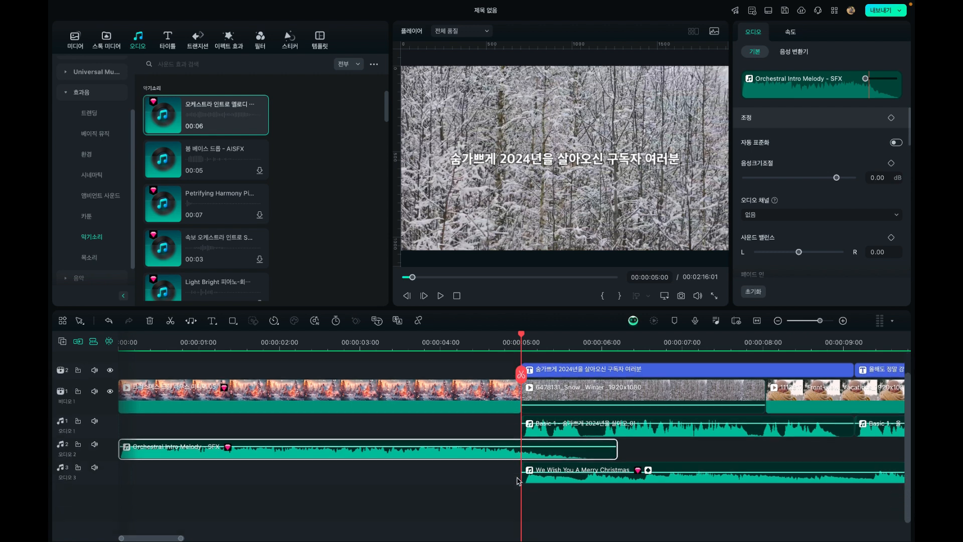
{"action": "left_click_drag", "start_coordinate": [503, 438], "coordinate": [500, 483]}
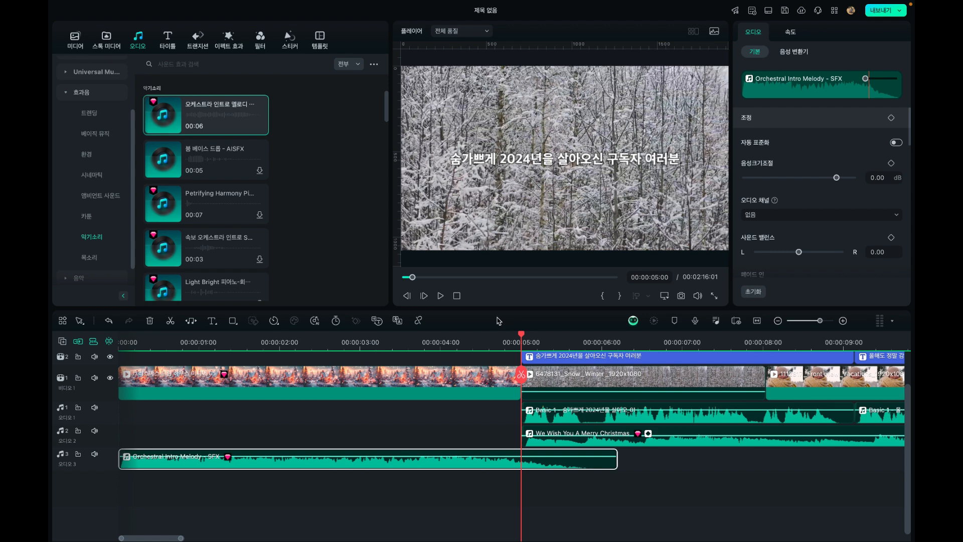
Play the opening with the orchestral sound effect and place the playhead at the cut at 00:00:05:00
{"action": "left_click", "coordinate": [149, 337]}
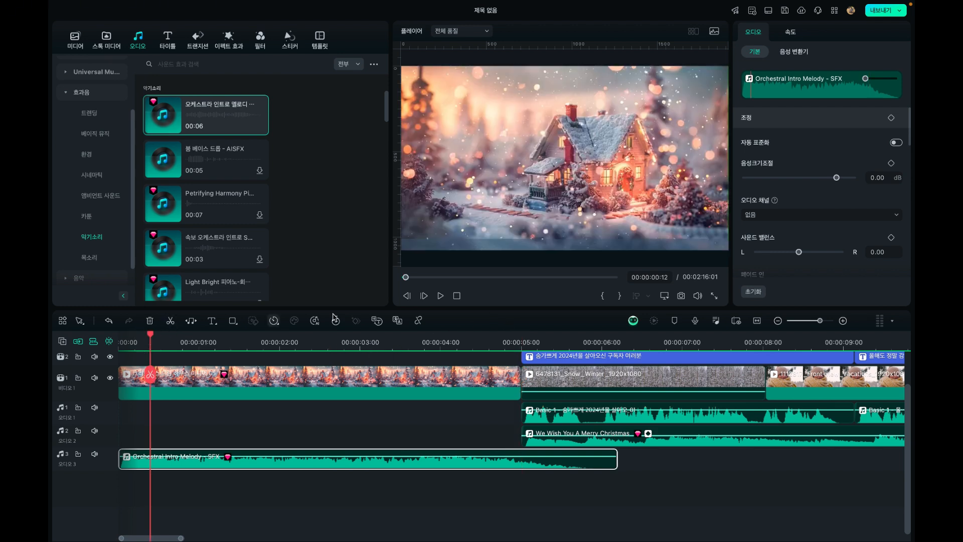
{"action": "left_click", "coordinate": [439, 296]}
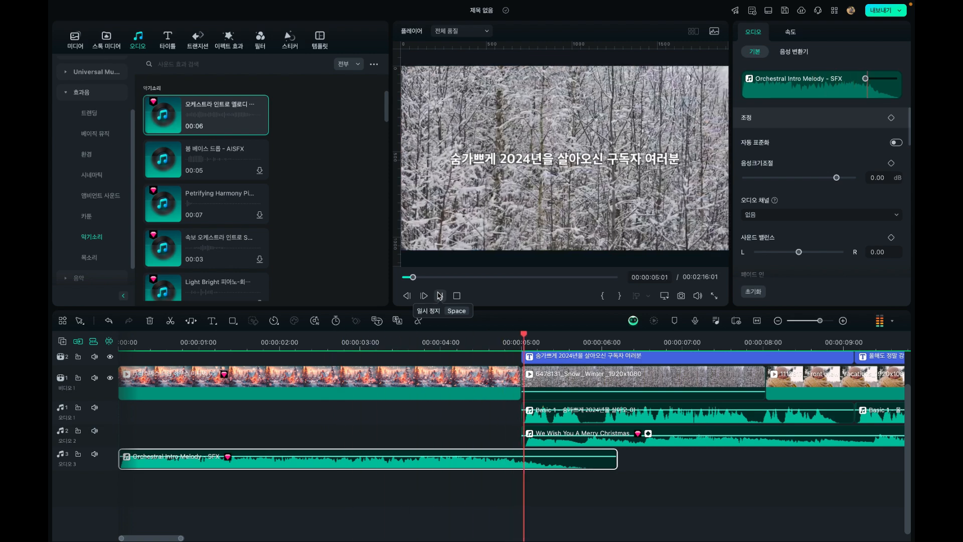
{"action": "left_click", "coordinate": [517, 342]}
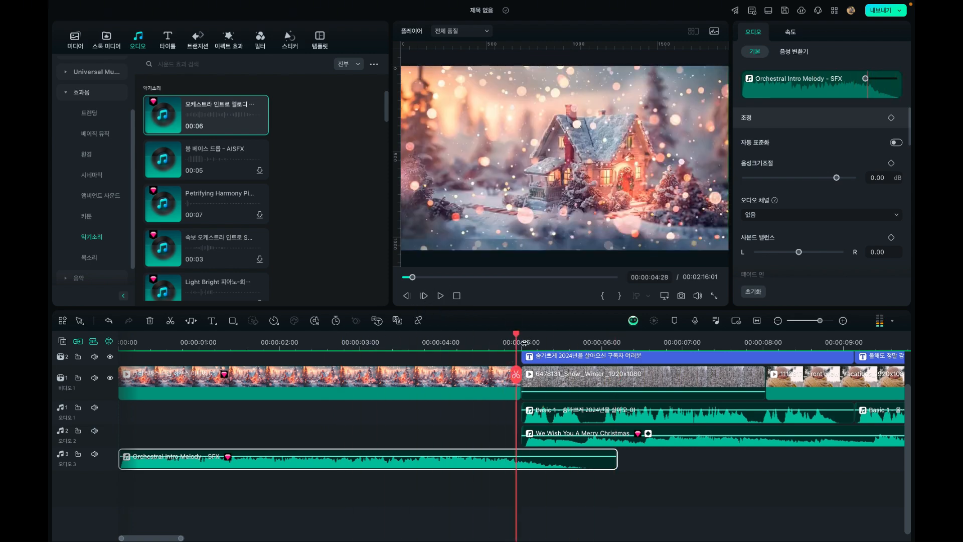
{"action": "left_click", "coordinate": [522, 340]}
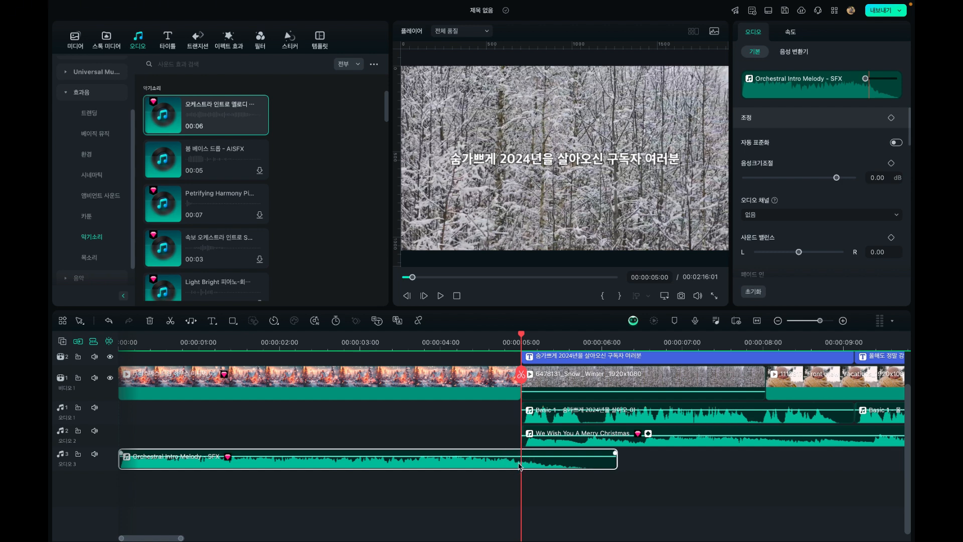
Set the Orchestral Intro Melody clip's fade-out to 1.90 s and play the transition into the snow clip
{"action": "scroll", "coordinate": [776, 176], "scroll_direction": "down", "scroll_amount": 4}
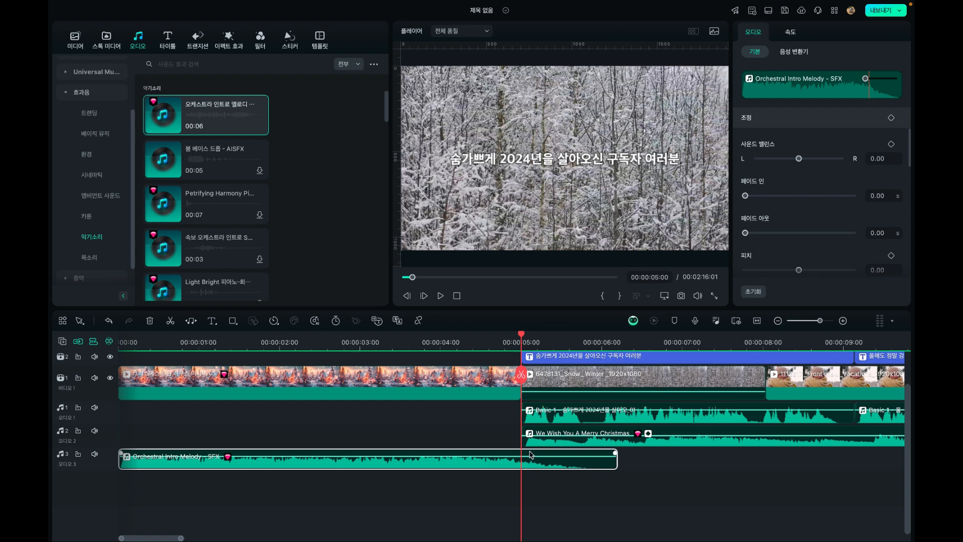
{"action": "left_click_drag", "start_coordinate": [744, 233], "coordinate": [776, 234]}
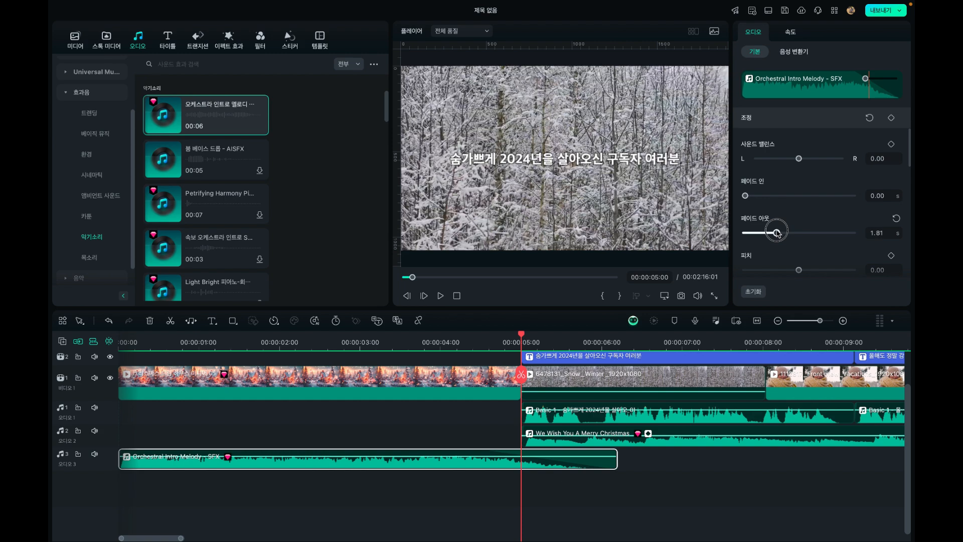
{"action": "left_click", "coordinate": [425, 343]}
{"action": "key", "text": "space"}
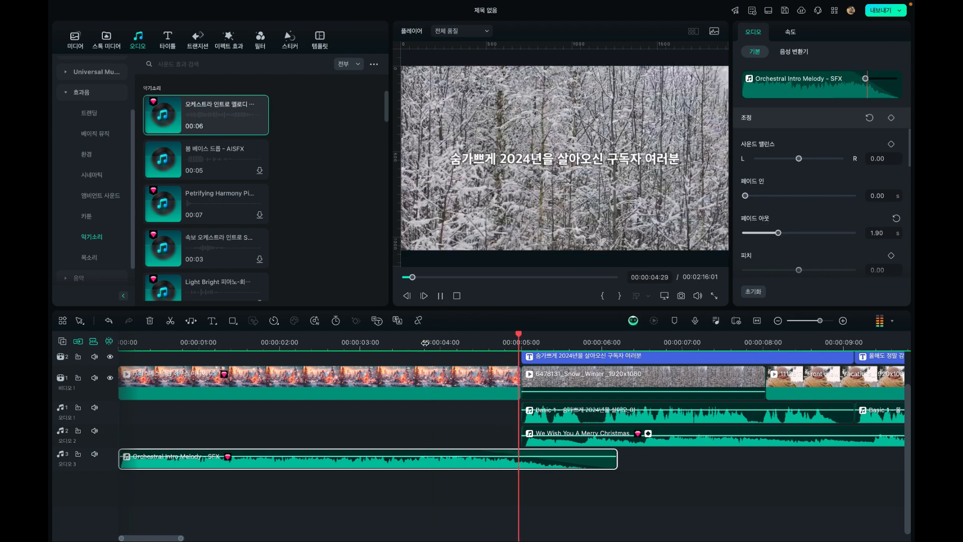
{"action": "key", "text": "space"}
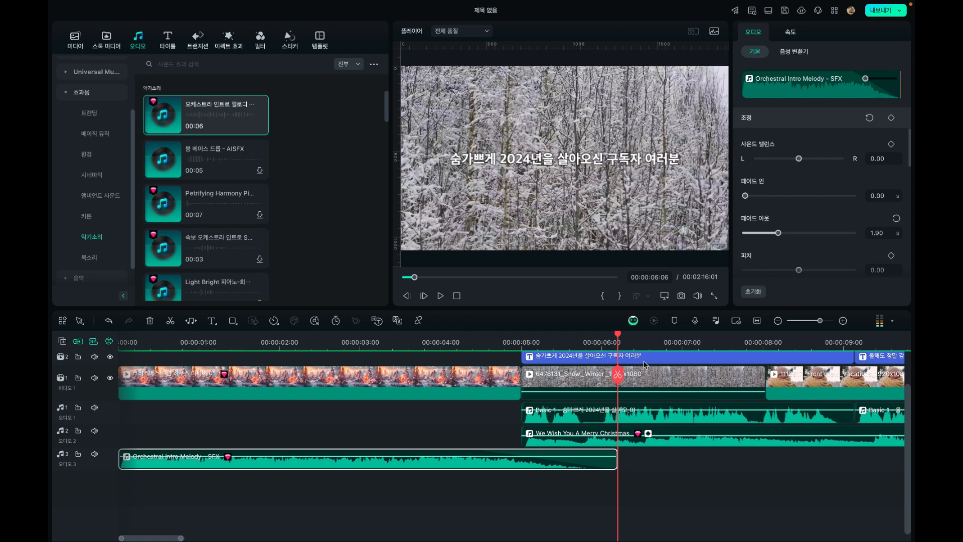
Extend the start of the 6478131 snow clip by about 24 frames, shifting everything after the intro later, and play the transition
{"action": "left_click", "coordinate": [777, 321]}
{"action": "left_click", "coordinate": [777, 322]}
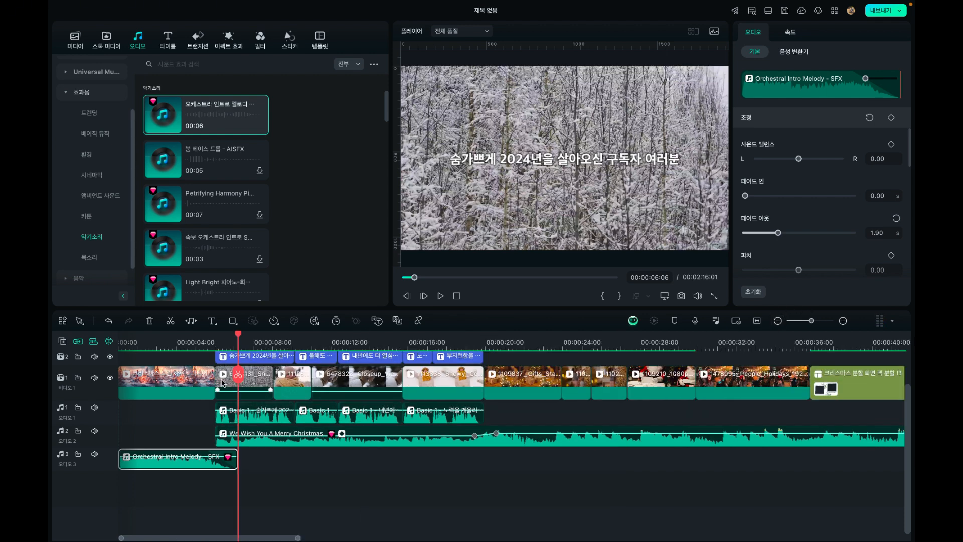
{"action": "left_click", "coordinate": [224, 389]}
{"action": "left_click_drag", "start_coordinate": [216, 381], "coordinate": [201, 384]}
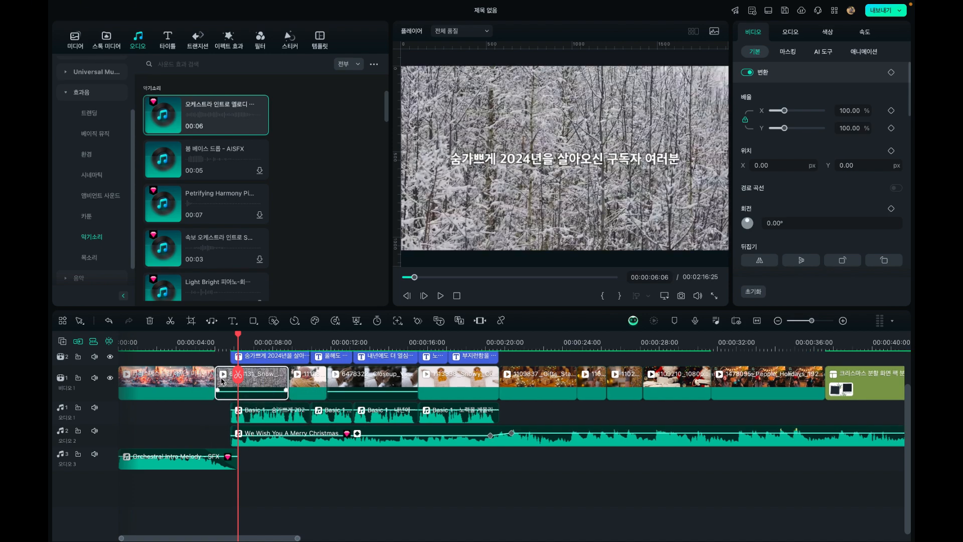
{"action": "left_click", "coordinate": [204, 341]}
{"action": "key", "text": "space"}
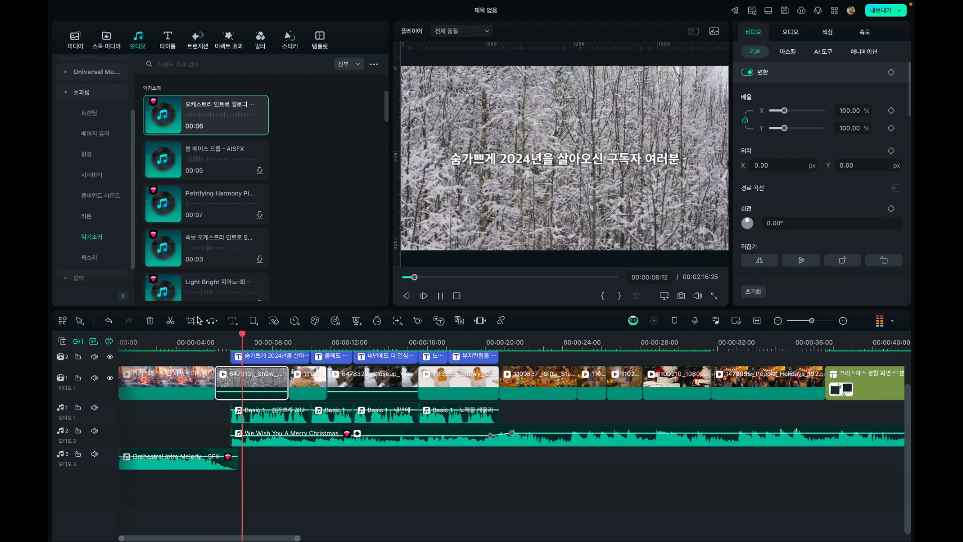
{"action": "key", "text": "space"}
Set the first voice clip's fade-in to 1.07 s and play the transition from the intro
{"action": "left_click", "coordinate": [246, 357]}
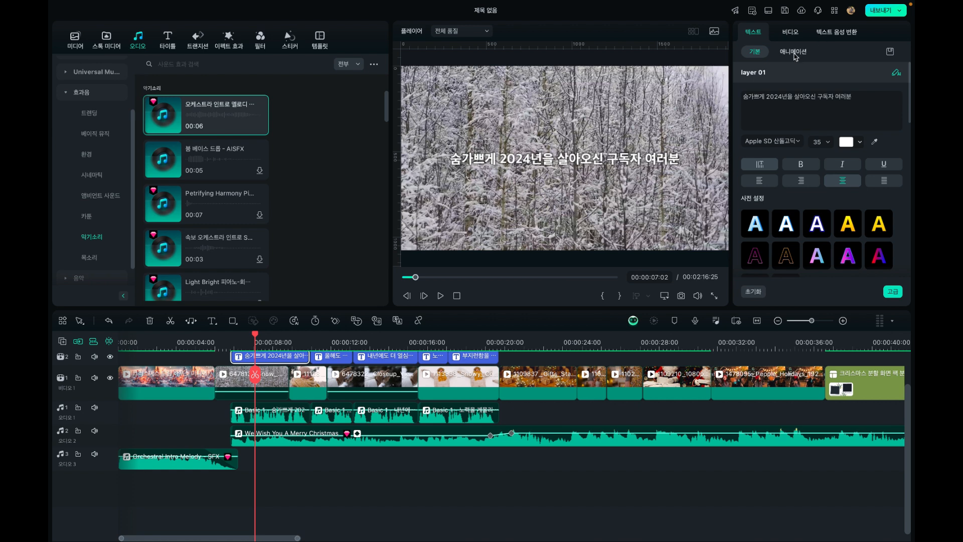
{"action": "left_click", "coordinate": [261, 413]}
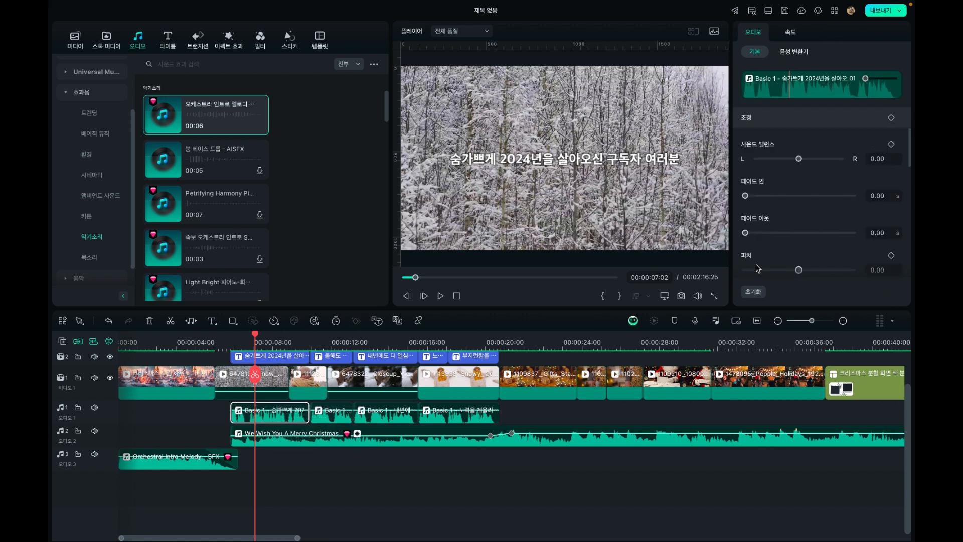
{"action": "scroll", "coordinate": [776, 232], "scroll_direction": "down", "scroll_amount": 1}
{"action": "left_click", "coordinate": [773, 169]}
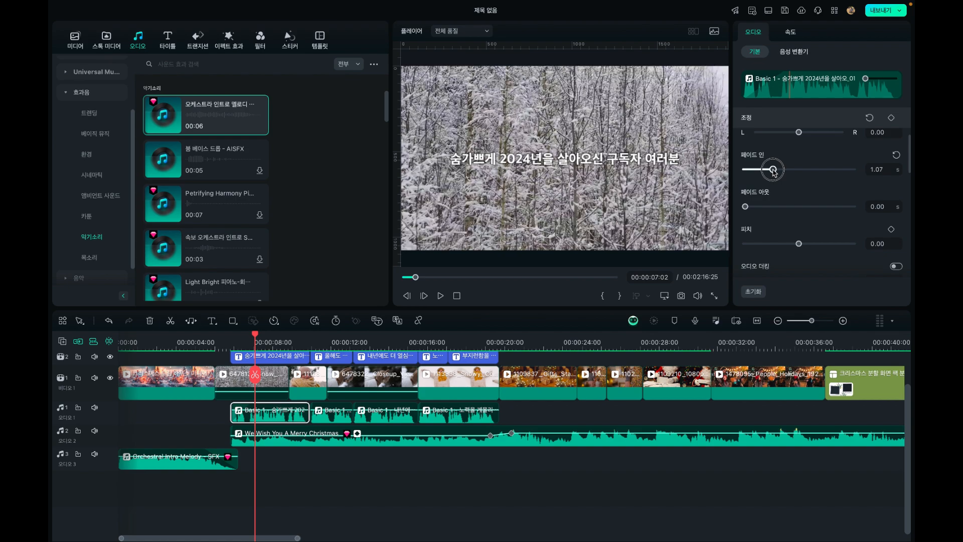
{"action": "left_click", "coordinate": [211, 347]}
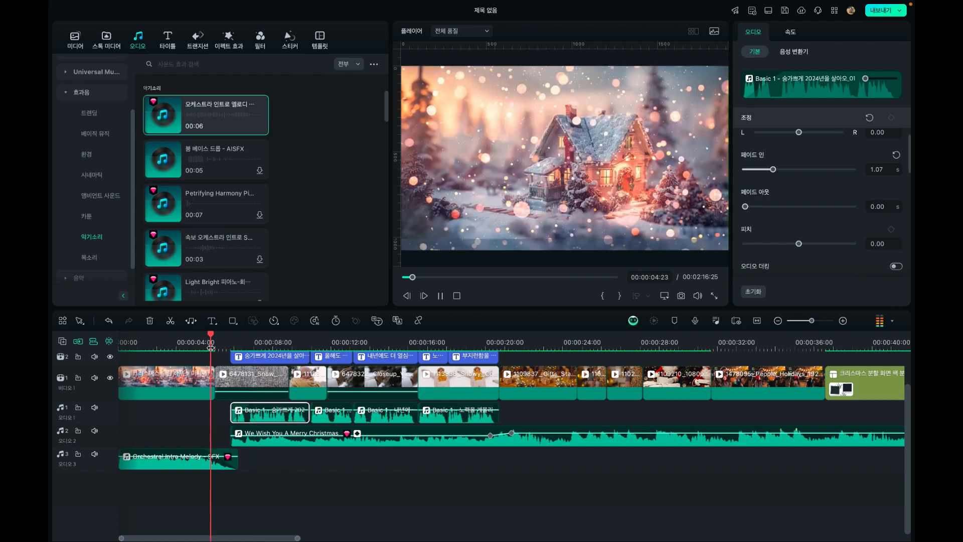
{"action": "key", "text": "space"}
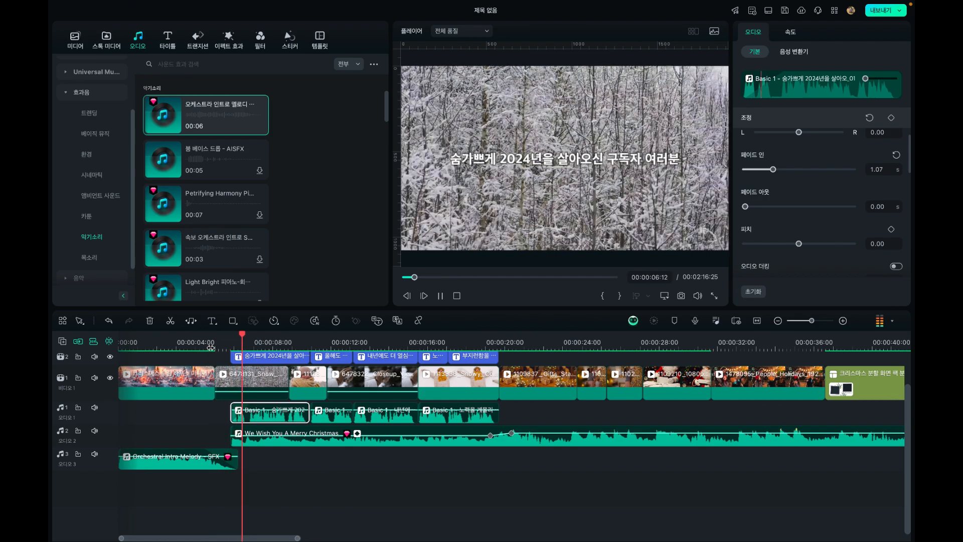
{"action": "key", "text": "space"}
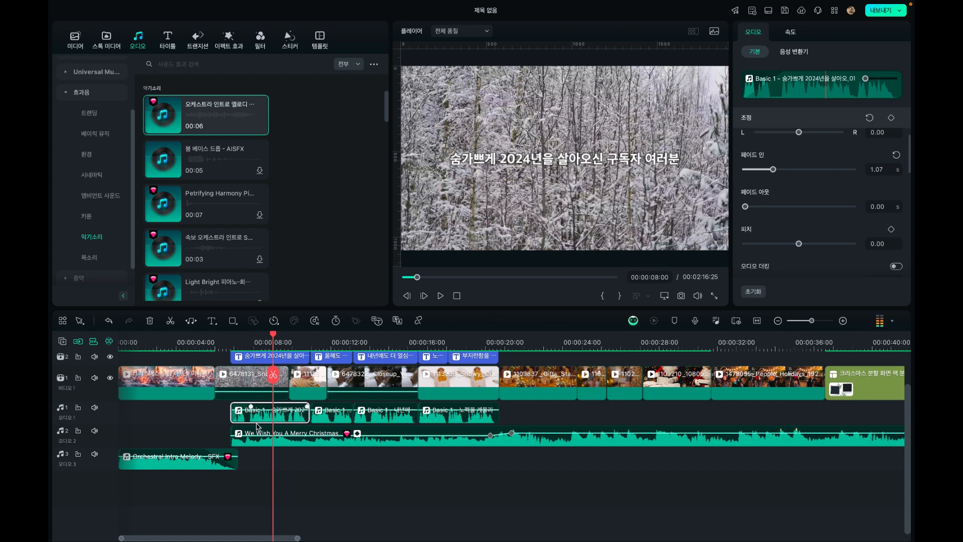
Set the We Wish You A Merry Christmas music's fade-in to 1.25 s and play from the end of the intro
{"action": "left_click", "coordinate": [260, 438]}
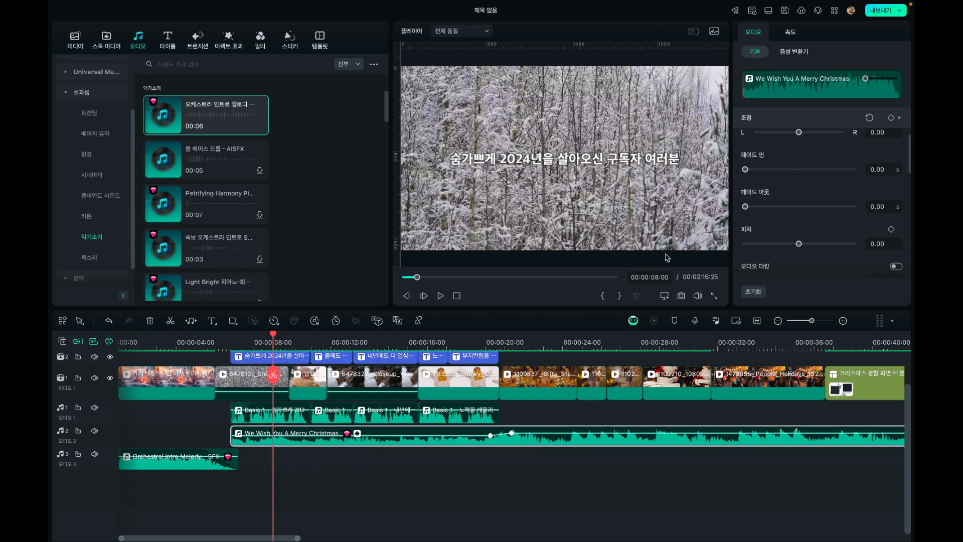
{"action": "left_click_drag", "start_coordinate": [781, 170], "coordinate": [749, 176]}
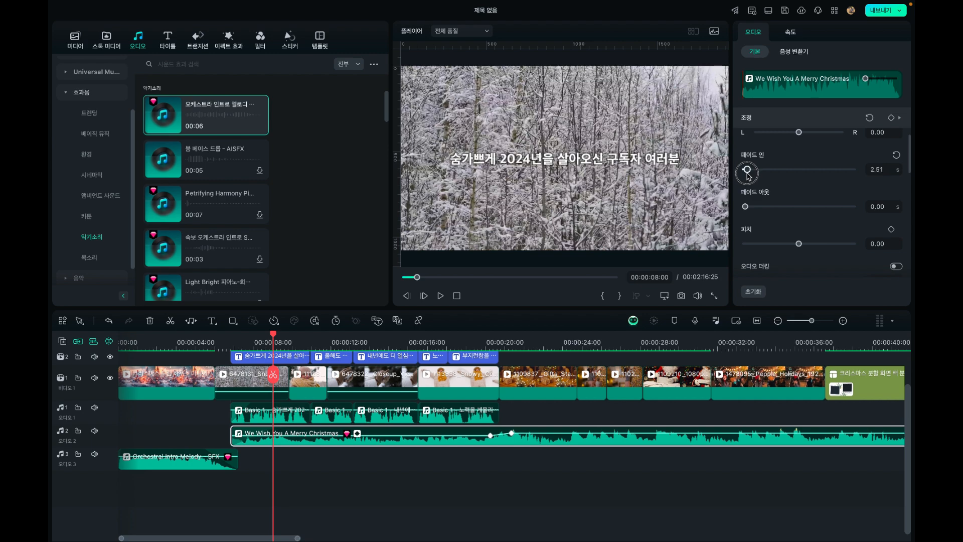
{"action": "left_click", "coordinate": [208, 346]}
{"action": "key", "text": "space"}
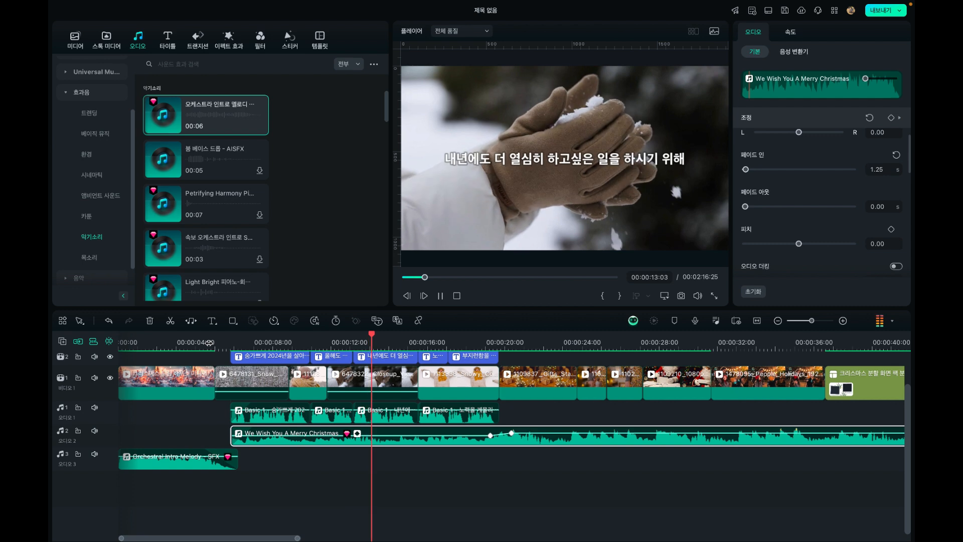
{"action": "key", "text": "space"}
Return the playhead to the start of the video at 00:00:00:00
{"action": "left_click", "coordinate": [178, 337]}
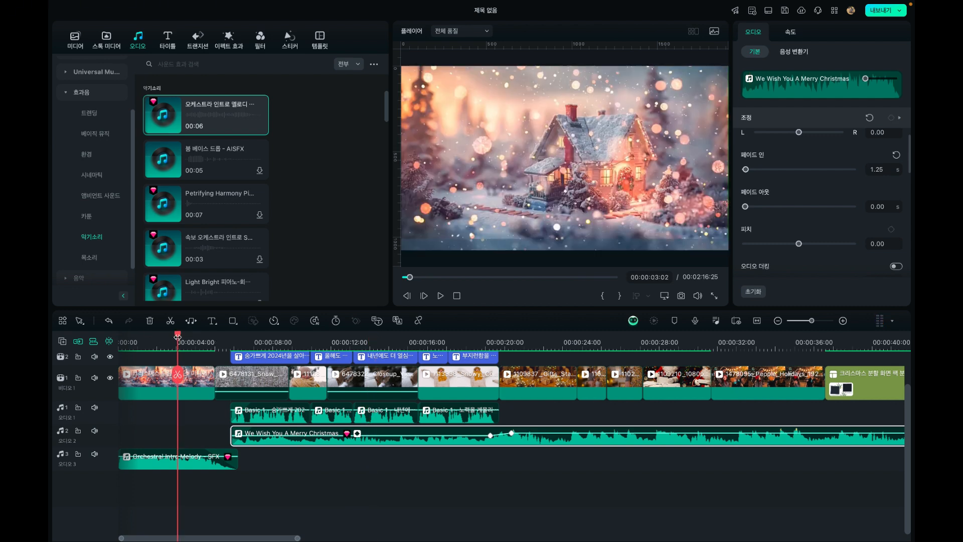
{"action": "key", "text": "Home"}
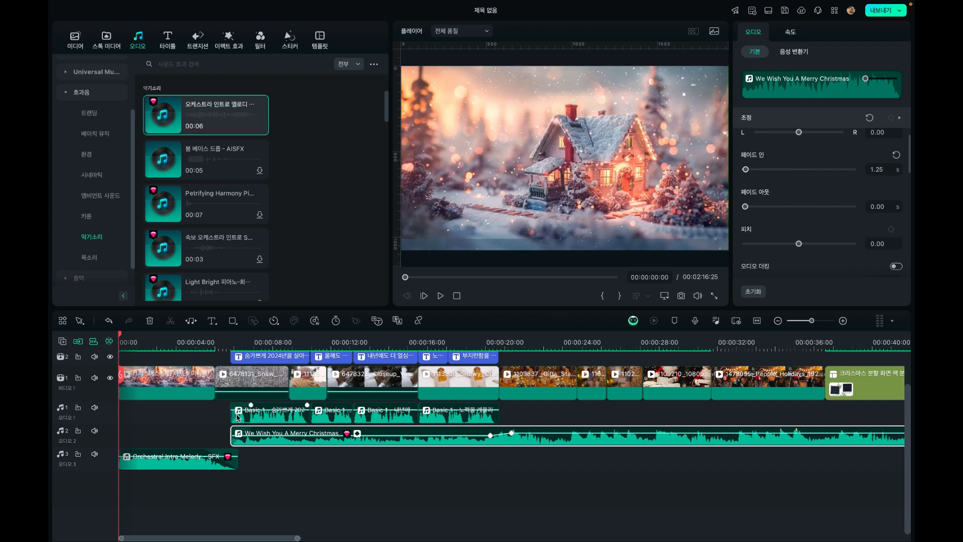
{"action": "left_click", "coordinate": [145, 341]}
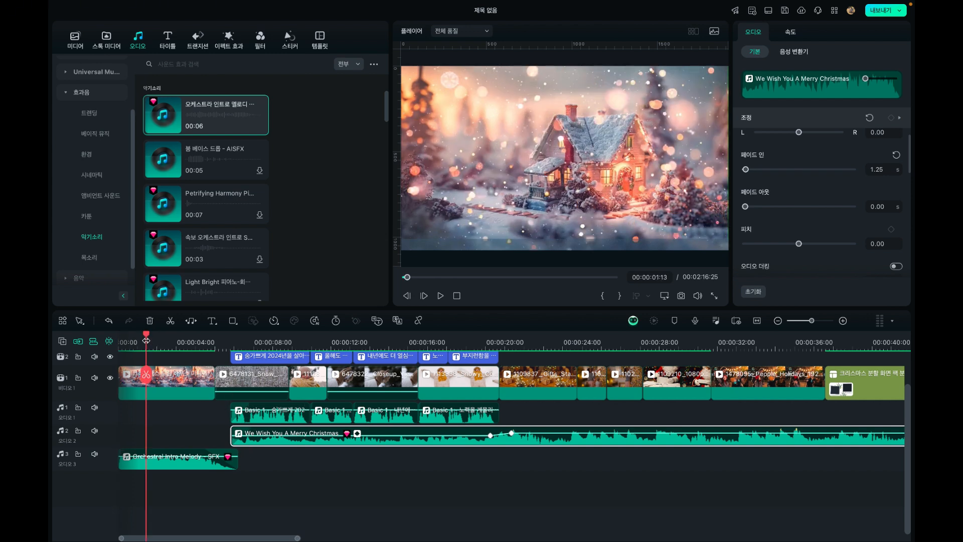
{"action": "left_click_drag", "start_coordinate": [146, 336], "coordinate": [48, 345]}
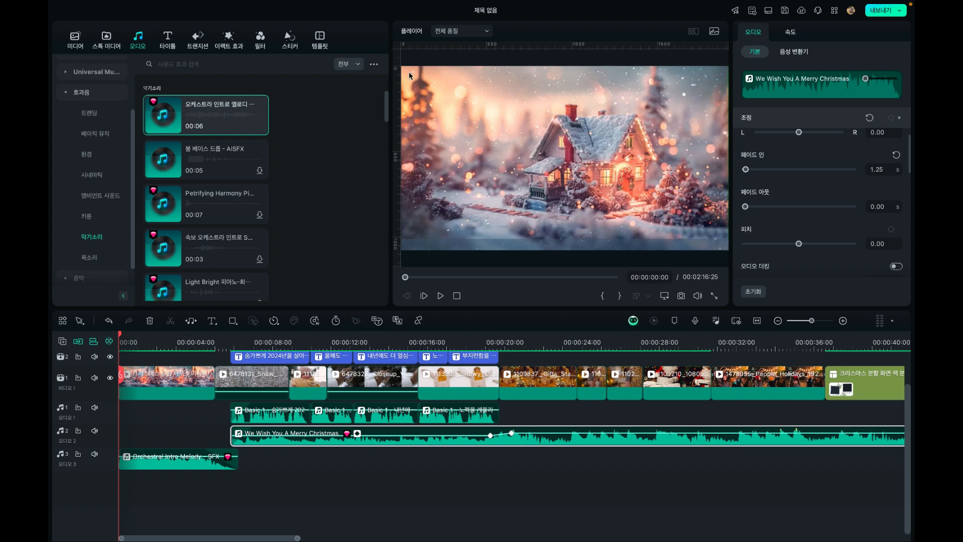
Open the 크리스마스 category of the title templates
{"action": "left_click", "coordinate": [108, 40]}
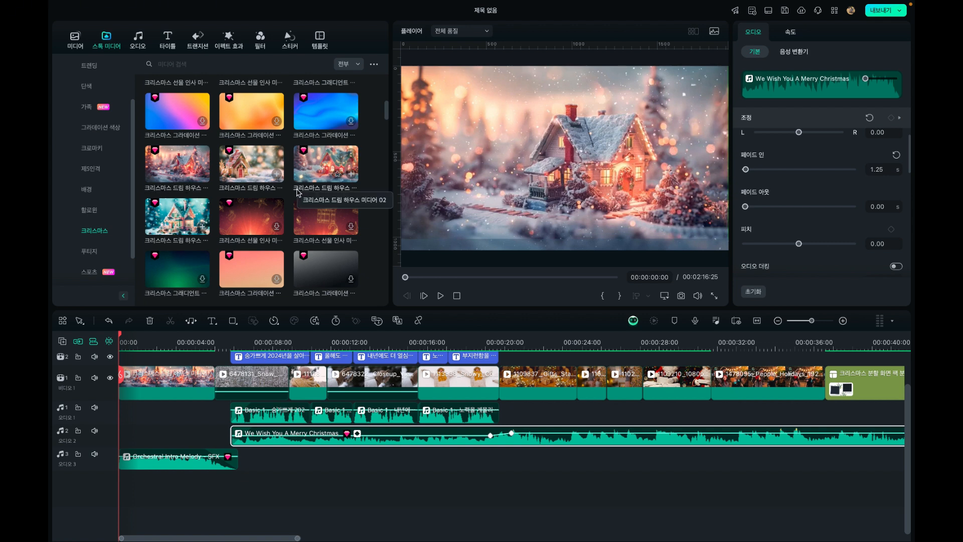
{"action": "left_click", "coordinate": [167, 43]}
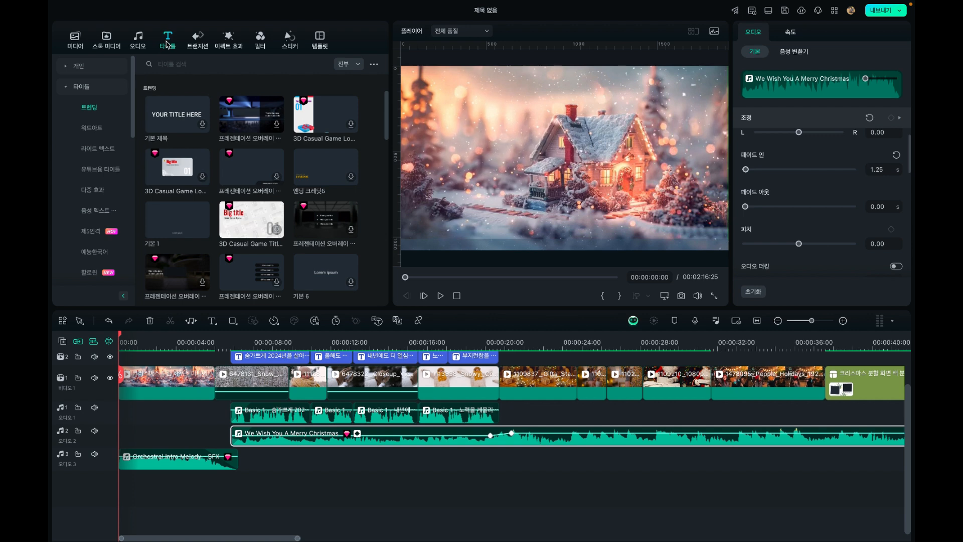
{"action": "scroll", "coordinate": [103, 155], "scroll_direction": "down", "scroll_amount": 5}
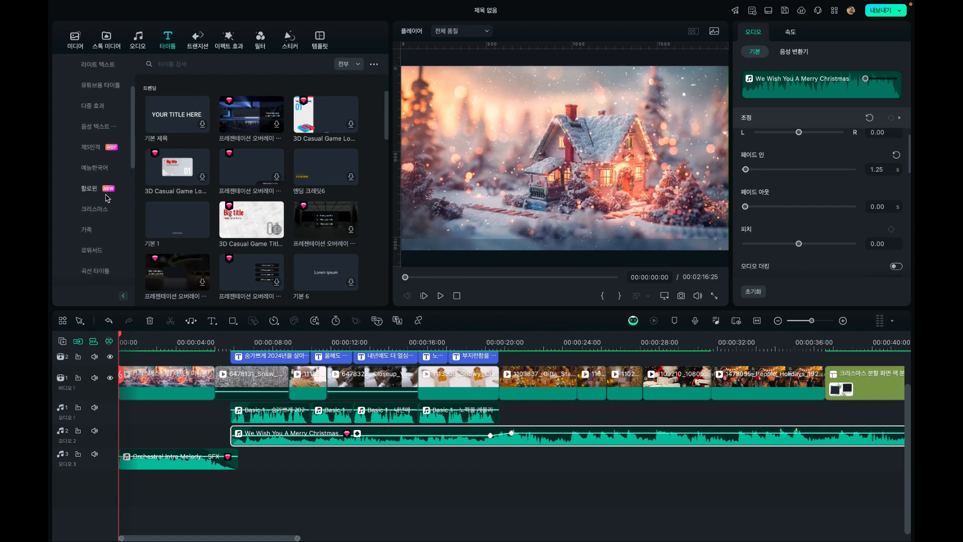
{"action": "scroll", "coordinate": [106, 198], "scroll_direction": "up", "scroll_amount": 5}
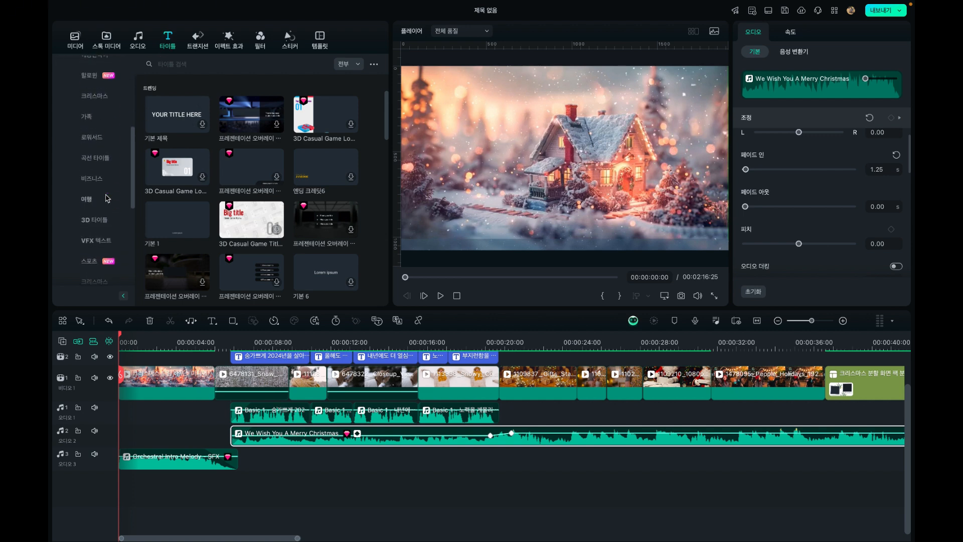
{"action": "left_click", "coordinate": [65, 89]}
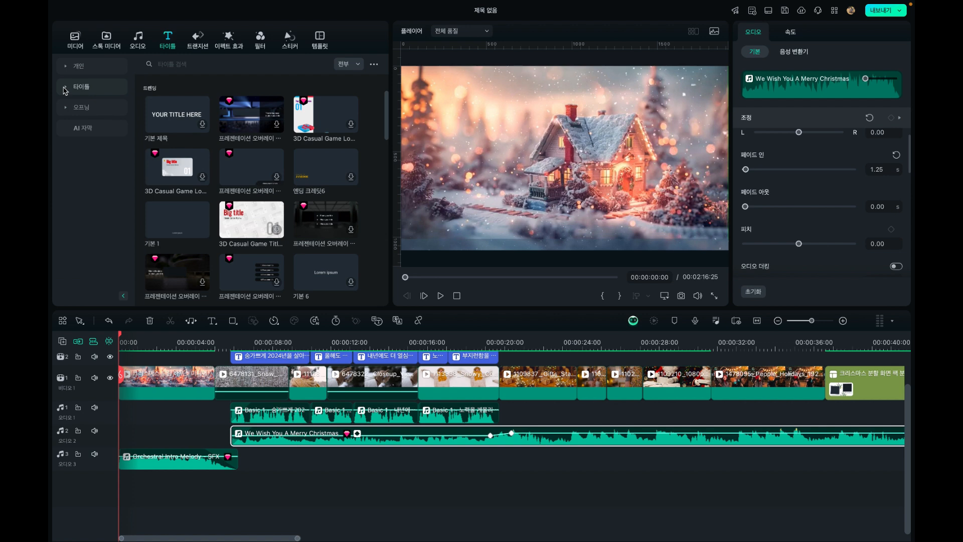
{"action": "left_click", "coordinate": [66, 88]}
{"action": "scroll", "coordinate": [92, 131], "scroll_direction": "down", "scroll_amount": 10}
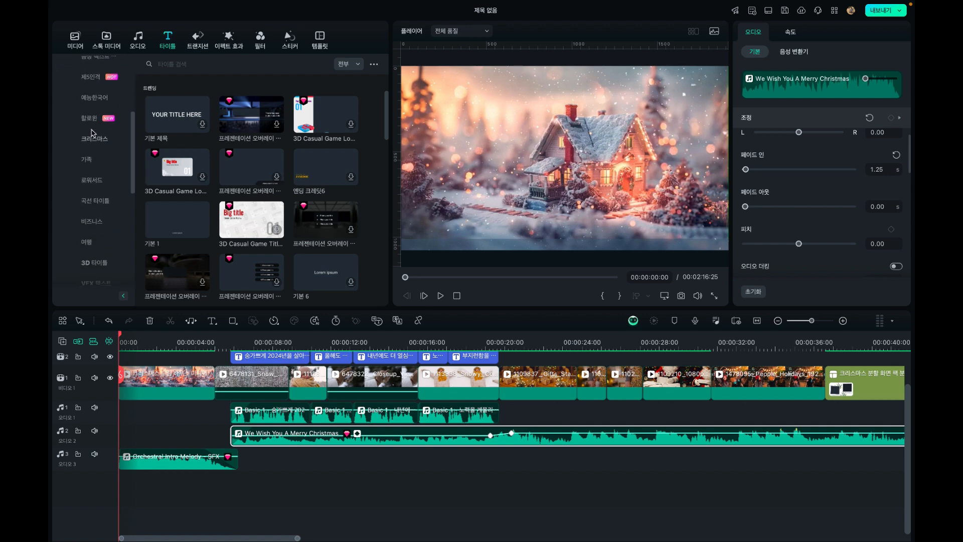
{"action": "scroll", "coordinate": [93, 133], "scroll_direction": "down", "scroll_amount": 1}
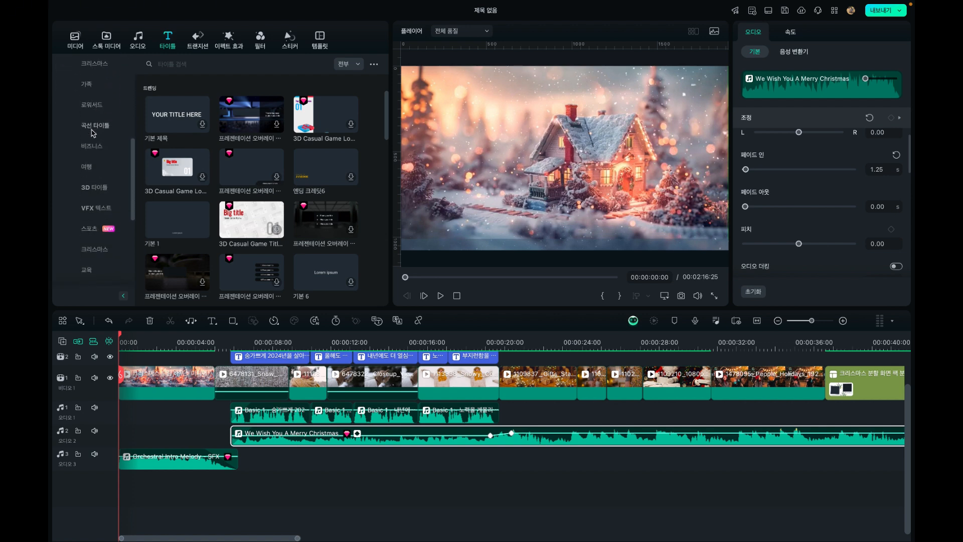
{"action": "left_click", "coordinate": [96, 65]}
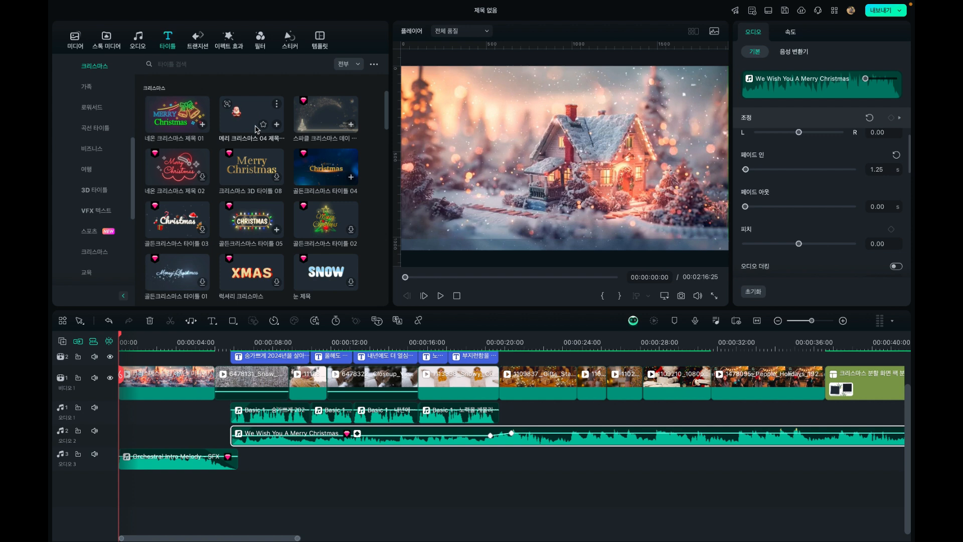
Browse the Christmas title templates and preview the 럭셔리 크리스마스 title
{"action": "scroll", "coordinate": [256, 129], "scroll_direction": "up", "scroll_amount": 2}
{"action": "scroll", "coordinate": [299, 145], "scroll_direction": "down", "scroll_amount": 4}
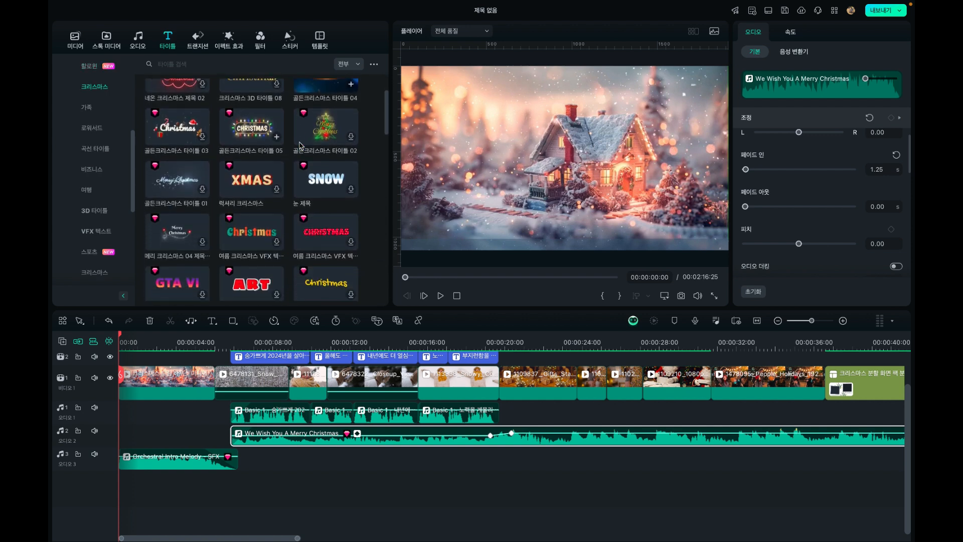
{"action": "scroll", "coordinate": [300, 146], "scroll_direction": "up", "scroll_amount": 4}
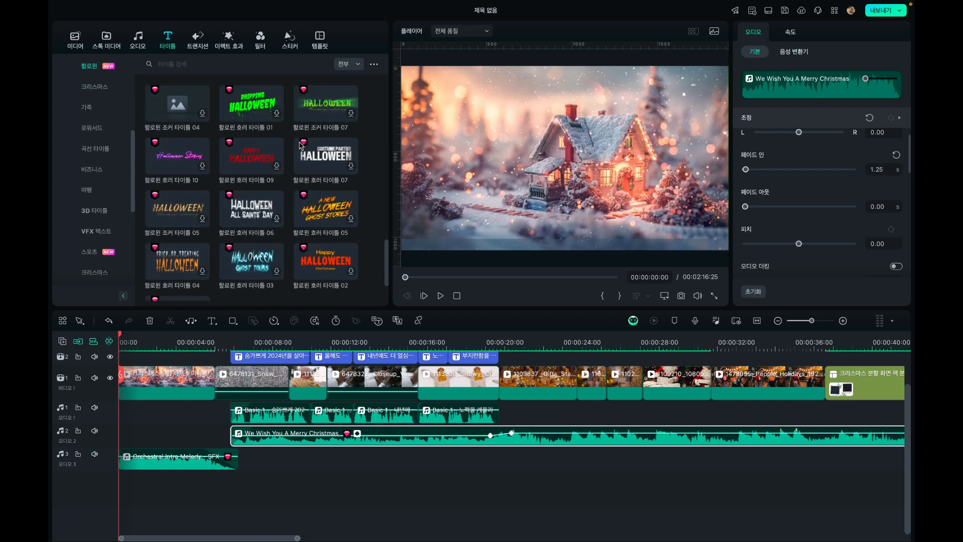
{"action": "scroll", "coordinate": [300, 145], "scroll_direction": "down", "scroll_amount": 5}
{"action": "scroll", "coordinate": [300, 145], "scroll_direction": "up", "scroll_amount": 1}
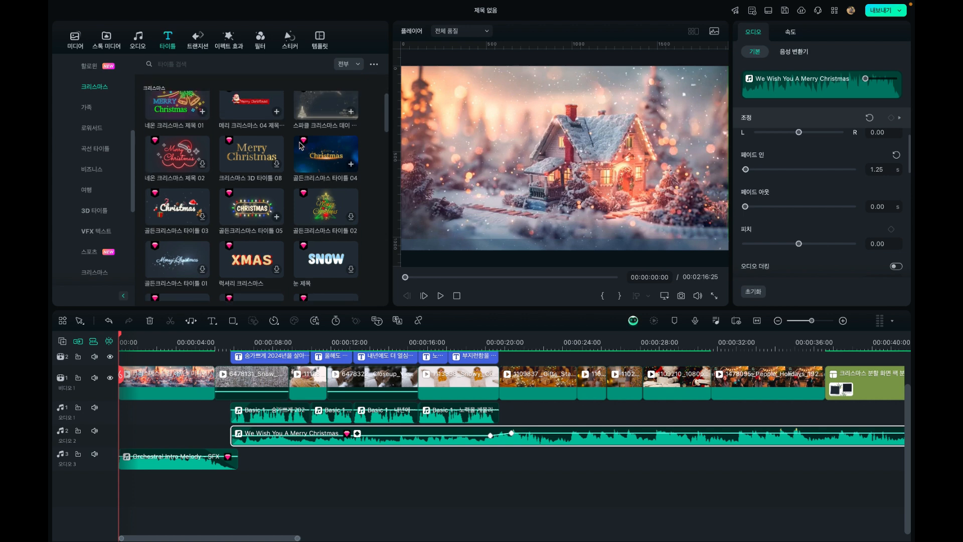
{"action": "scroll", "coordinate": [300, 145], "scroll_direction": "up", "scroll_amount": 2}
{"action": "scroll", "coordinate": [270, 122], "scroll_direction": "down", "scroll_amount": 5}
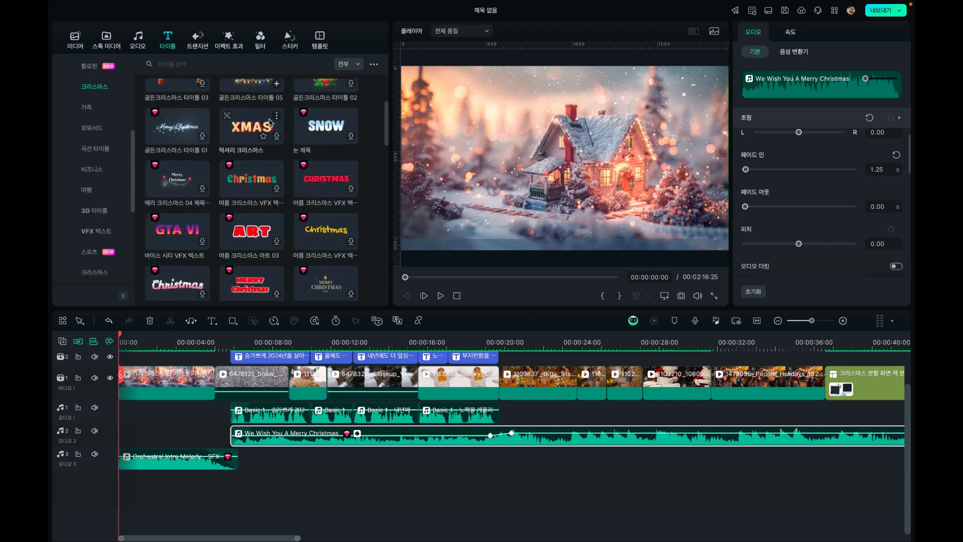
{"action": "left_click", "coordinate": [249, 123]}
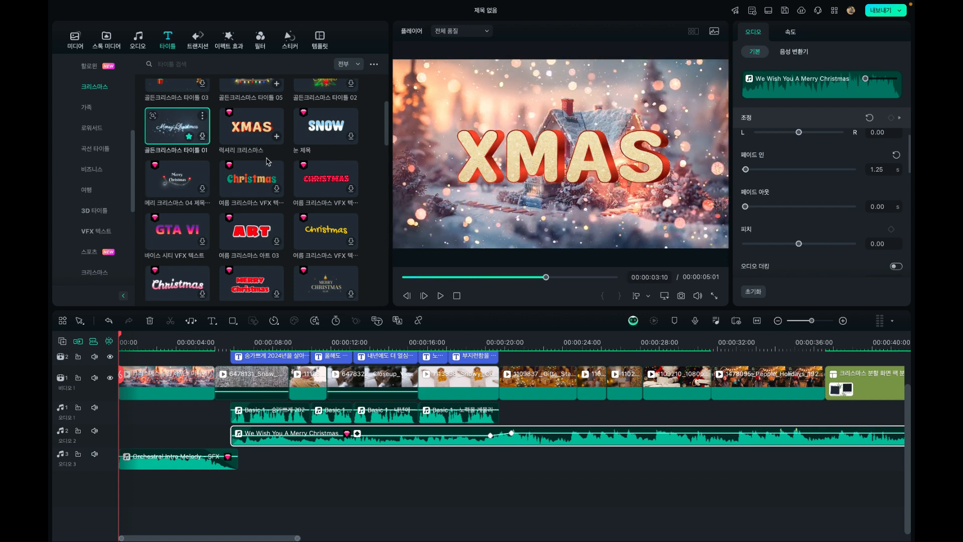
Mute audio tracks 2 and 3
{"action": "left_click", "coordinate": [94, 430]}
{"action": "left_click", "coordinate": [94, 454]}
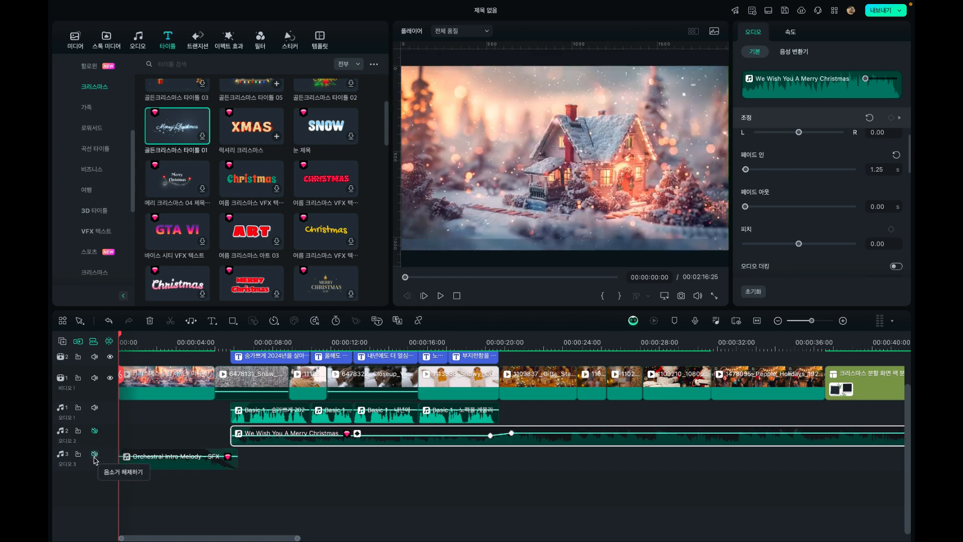
Preview the 골든크리스마스 타이틀 05 and 골든크리스마스 타이틀 04 titles
{"action": "scroll", "coordinate": [333, 127], "scroll_direction": "up", "scroll_amount": 2}
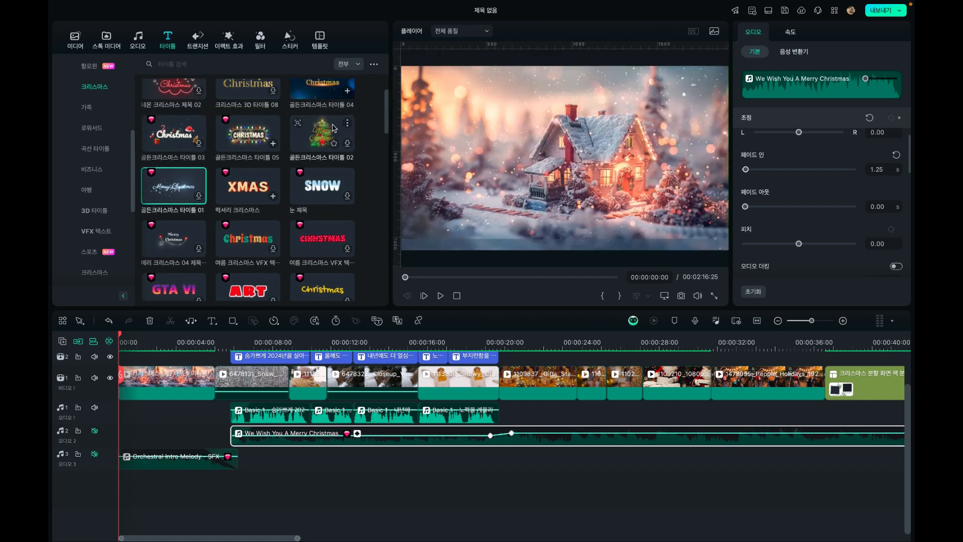
{"action": "left_click", "coordinate": [263, 137]}
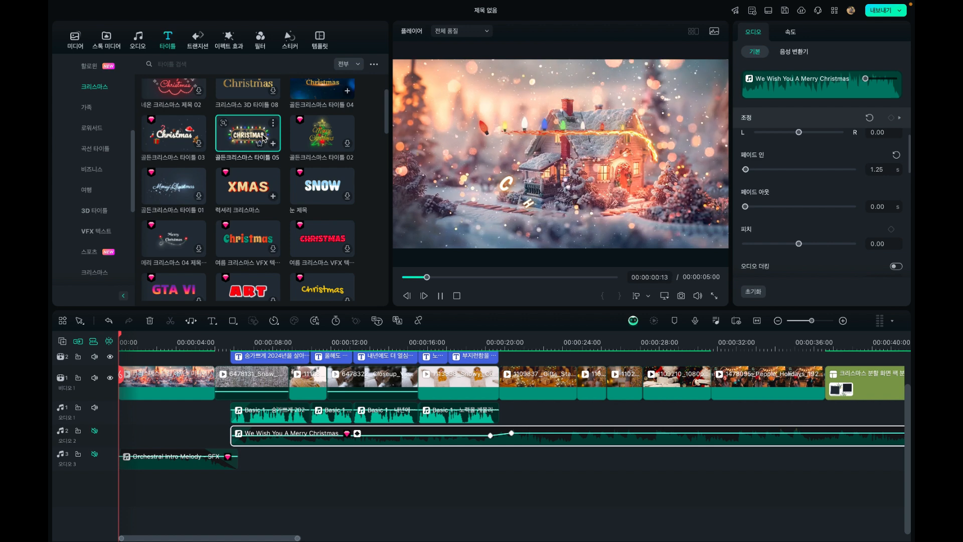
{"action": "scroll", "coordinate": [301, 130], "scroll_direction": "up", "scroll_amount": 2}
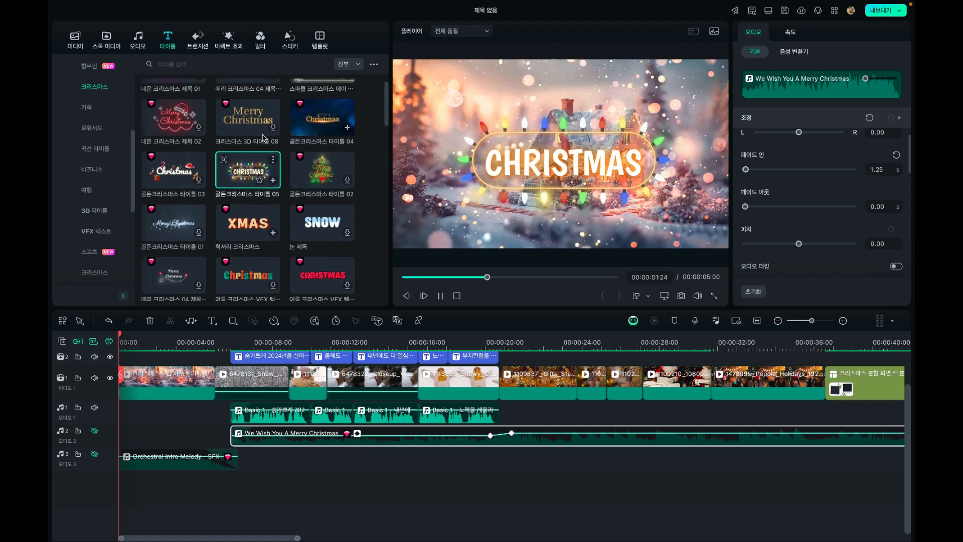
{"action": "left_click", "coordinate": [320, 122]}
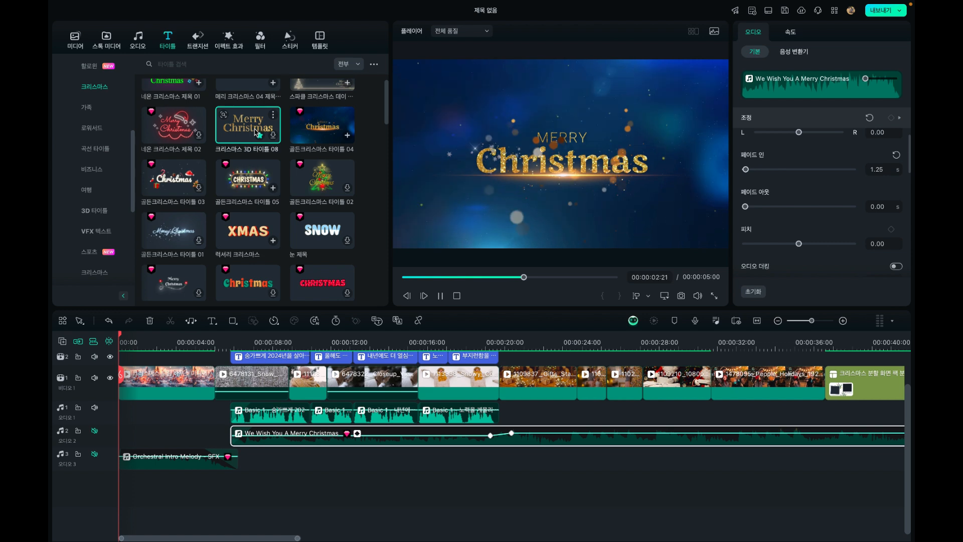
{"action": "scroll", "coordinate": [257, 133], "scroll_direction": "up", "scroll_amount": 2}
{"action": "scroll", "coordinate": [255, 132], "scroll_direction": "up", "scroll_amount": 1}
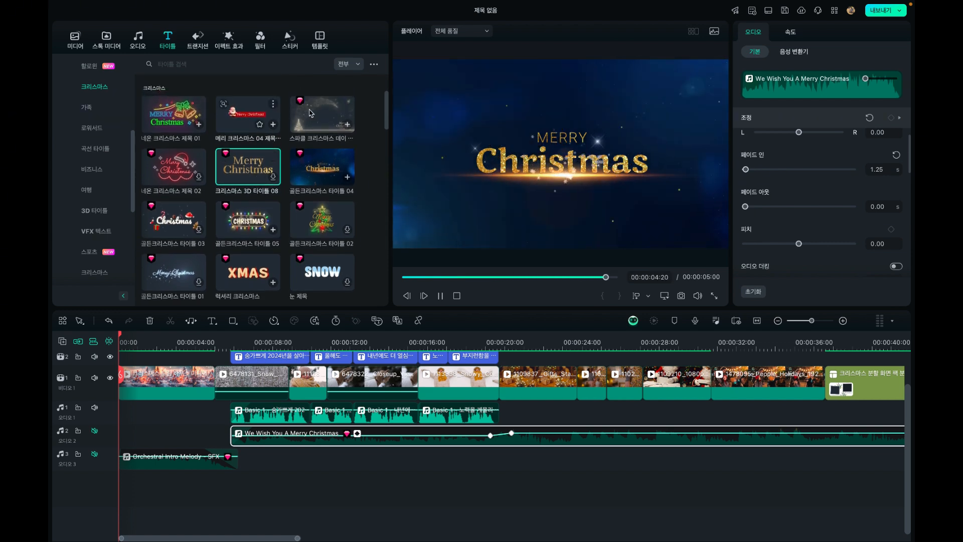
Preview the 스파클 크리스마스 데이 title and place it above the intro clip at the start of the video
{"action": "left_click", "coordinate": [321, 118]}
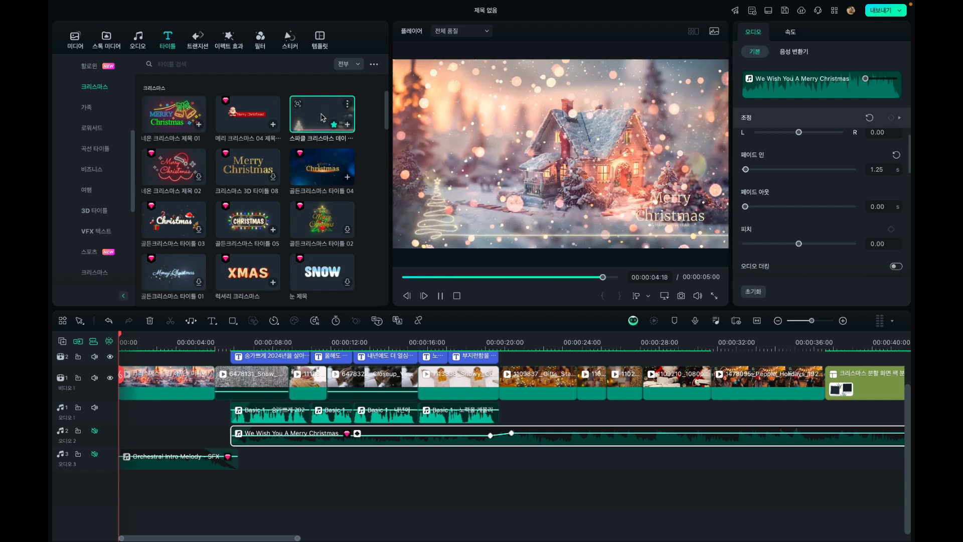
{"action": "left_click_drag", "start_coordinate": [322, 118], "coordinate": [123, 362]}
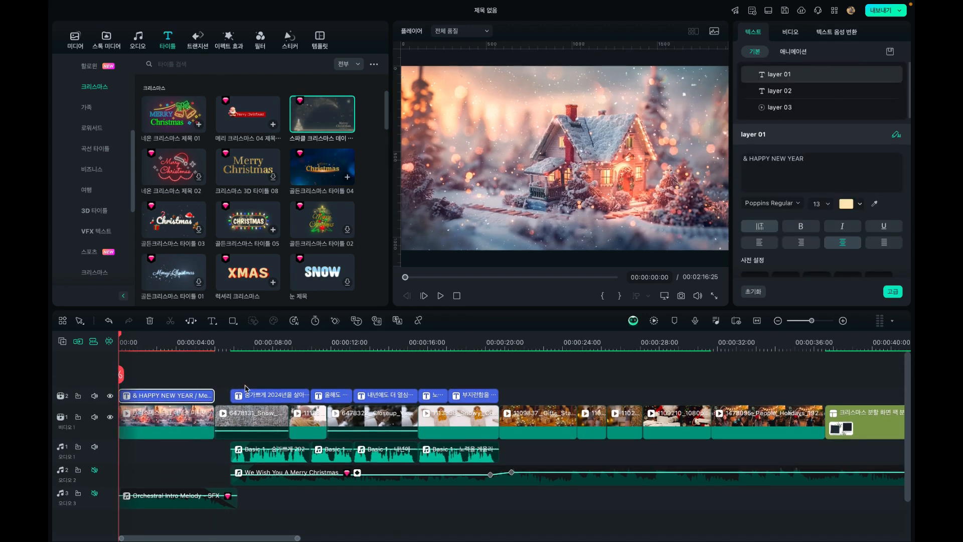
Compare the text settings and on-screen appearance of the intro title with those of the first Korean caption
{"action": "left_click", "coordinate": [251, 396]}
{"action": "left_click", "coordinate": [259, 343]}
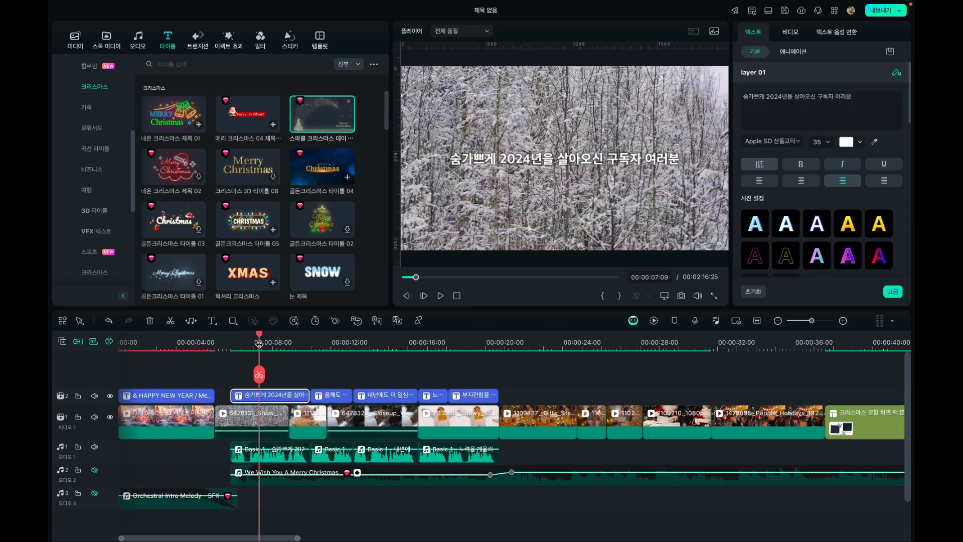
{"action": "left_click", "coordinate": [181, 346]}
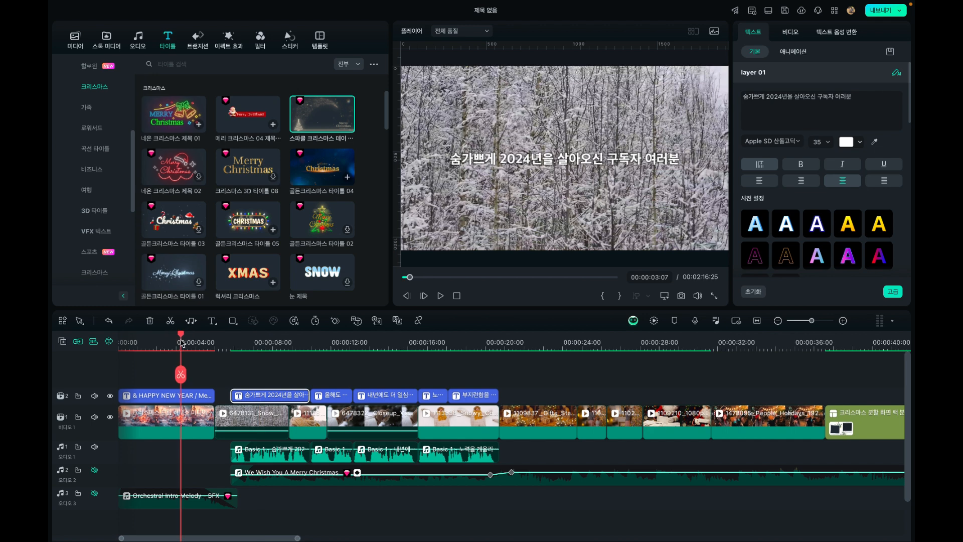
{"action": "left_click", "coordinate": [159, 396]}
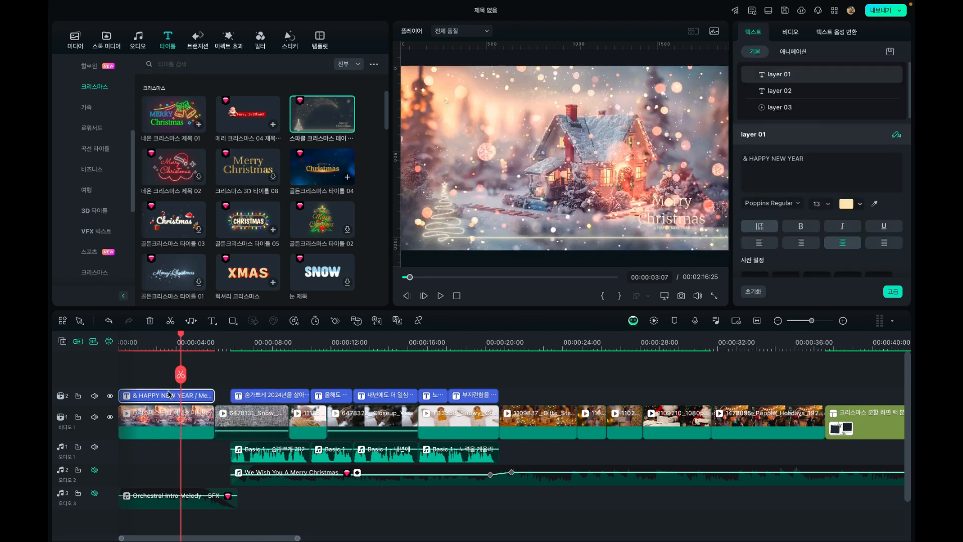
{"action": "left_click", "coordinate": [252, 395]}
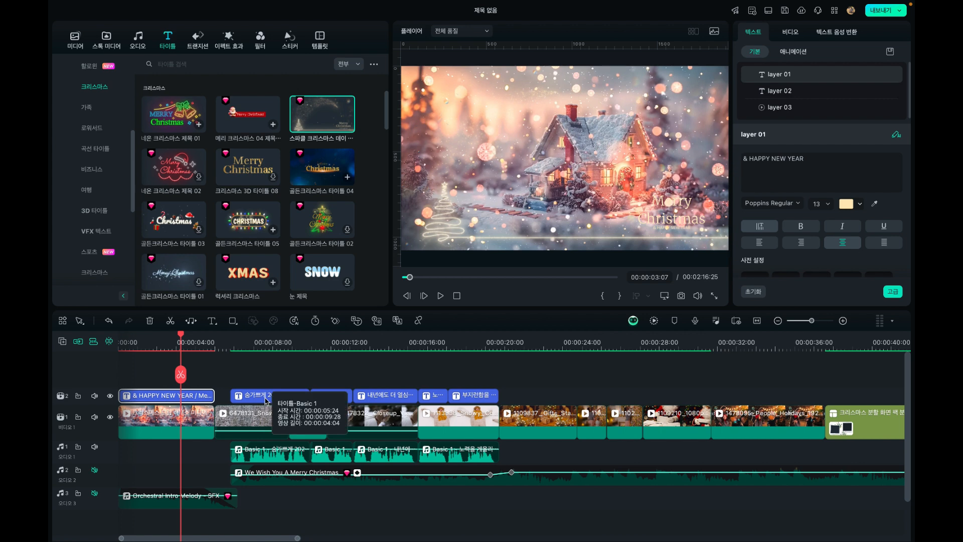
{"action": "left_click", "coordinate": [267, 345]}
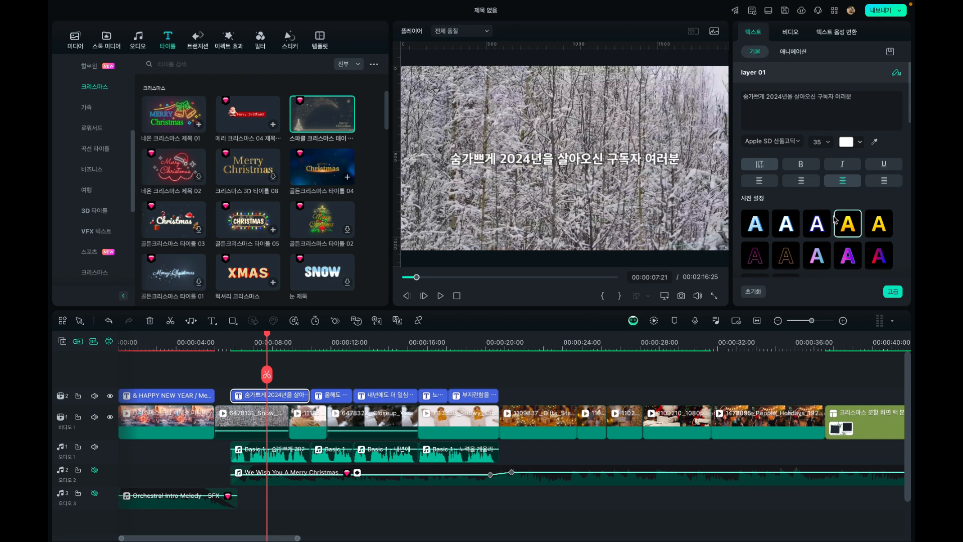
{"action": "left_click", "coordinate": [179, 399]}
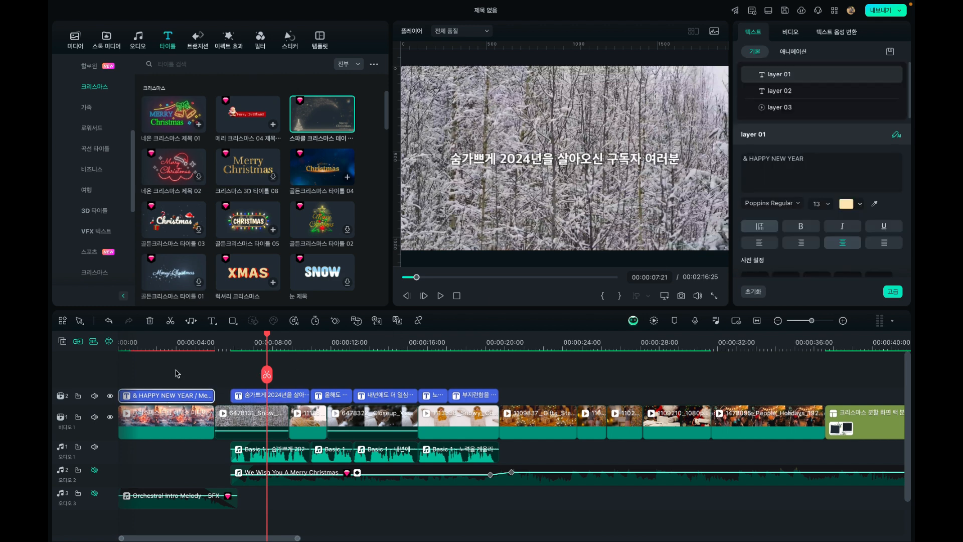
{"action": "left_click", "coordinate": [171, 342]}
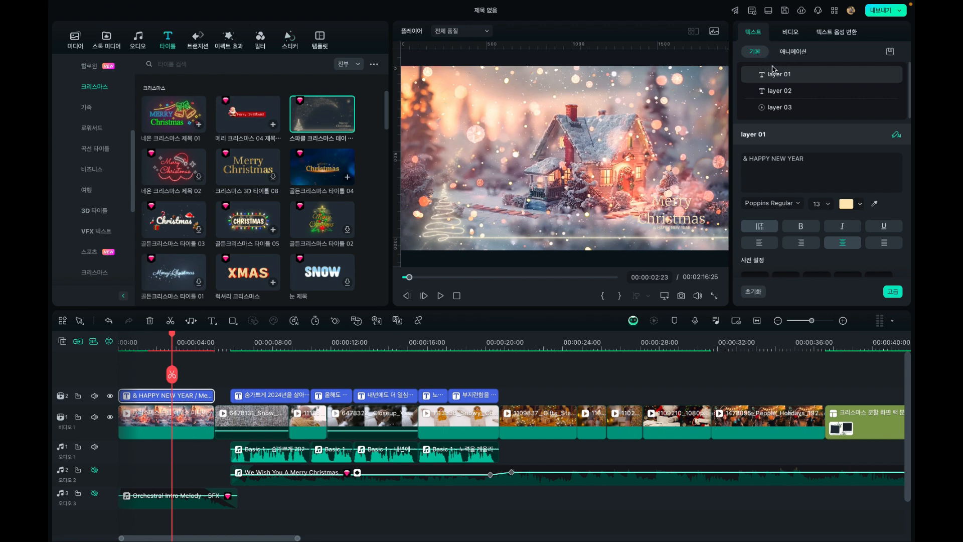
Examine layers 01, 02 and 03 of the intro title to see which element of the design each one controls
{"action": "left_click", "coordinate": [783, 92]}
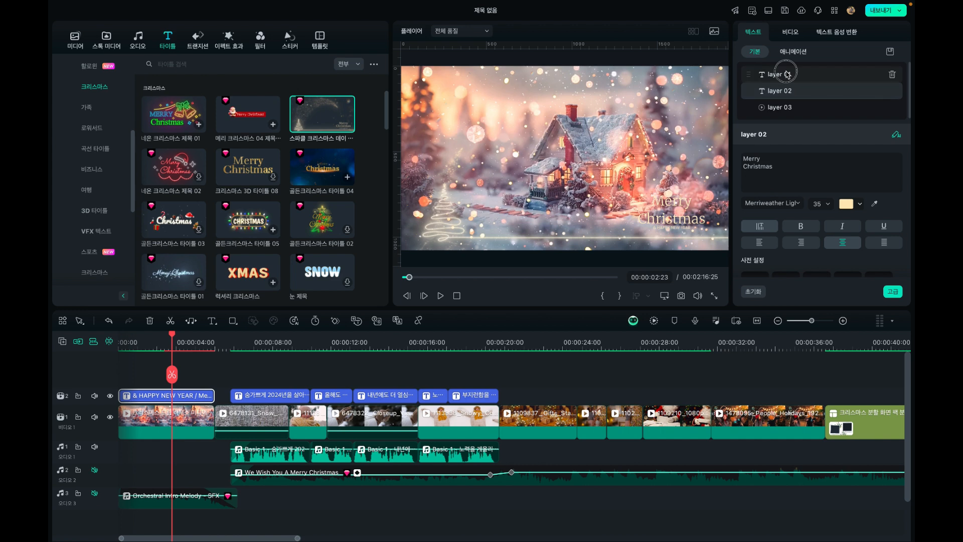
{"action": "left_click", "coordinate": [785, 75]}
{"action": "left_click", "coordinate": [785, 92]}
{"action": "left_click", "coordinate": [785, 106]}
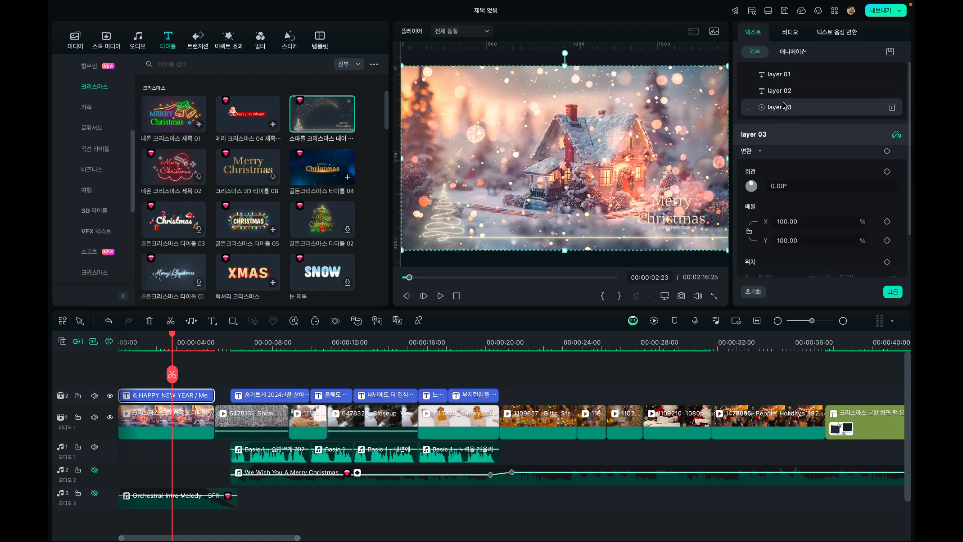
{"action": "left_click", "coordinate": [785, 79]}
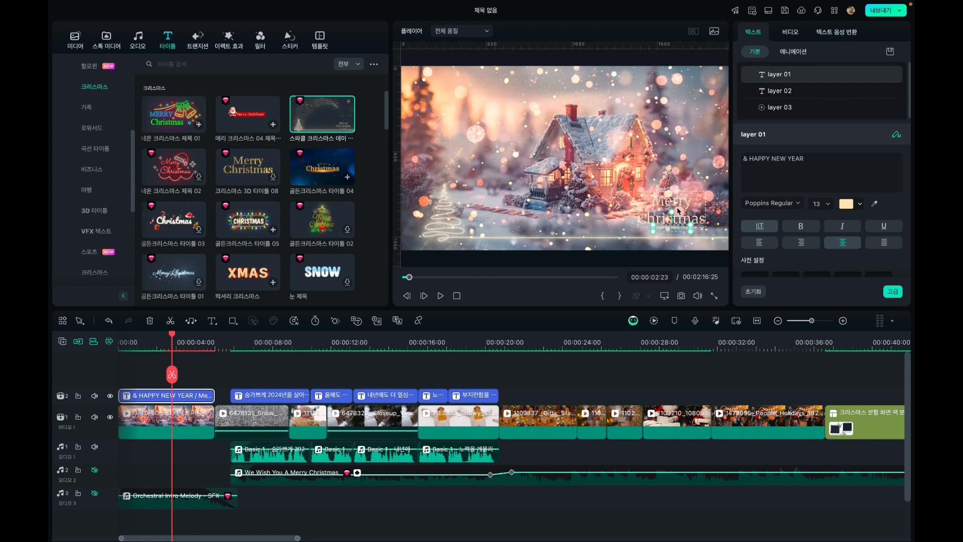
{"action": "left_click", "coordinate": [786, 79]}
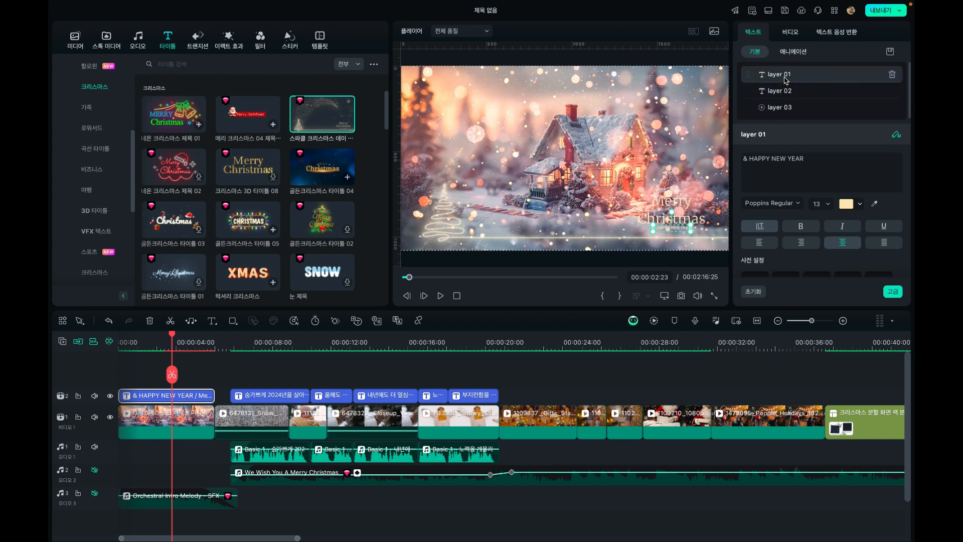
{"action": "left_click", "coordinate": [780, 93]}
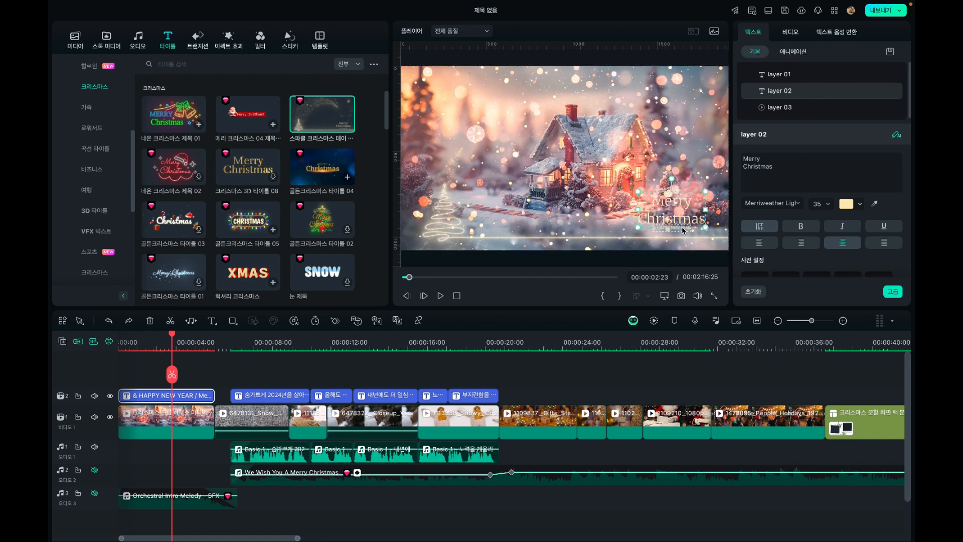
Inspect the wording of text layers 01 and 02 in the intro title and the transform settings of layer 03
{"action": "left_click", "coordinate": [779, 112]}
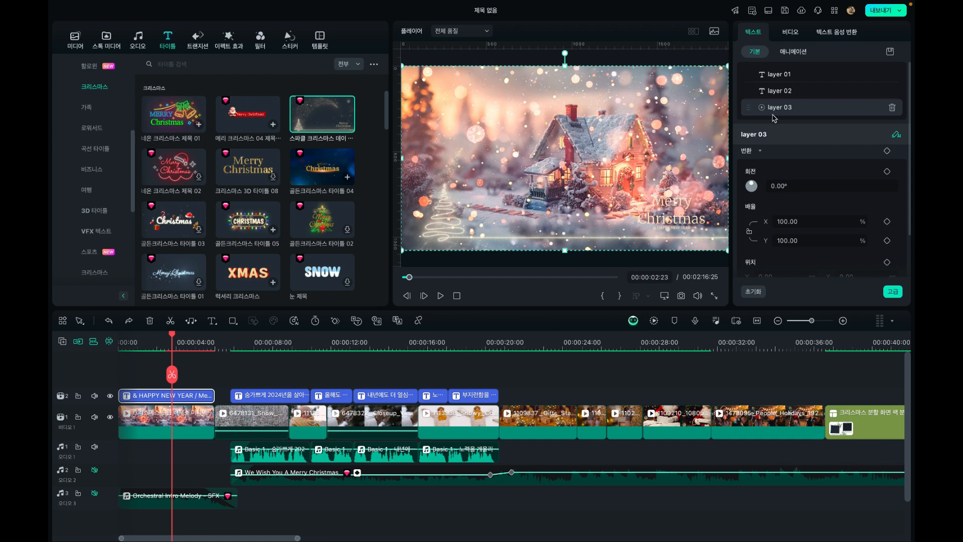
{"action": "left_click", "coordinate": [780, 91]}
{"action": "left_click", "coordinate": [779, 74]}
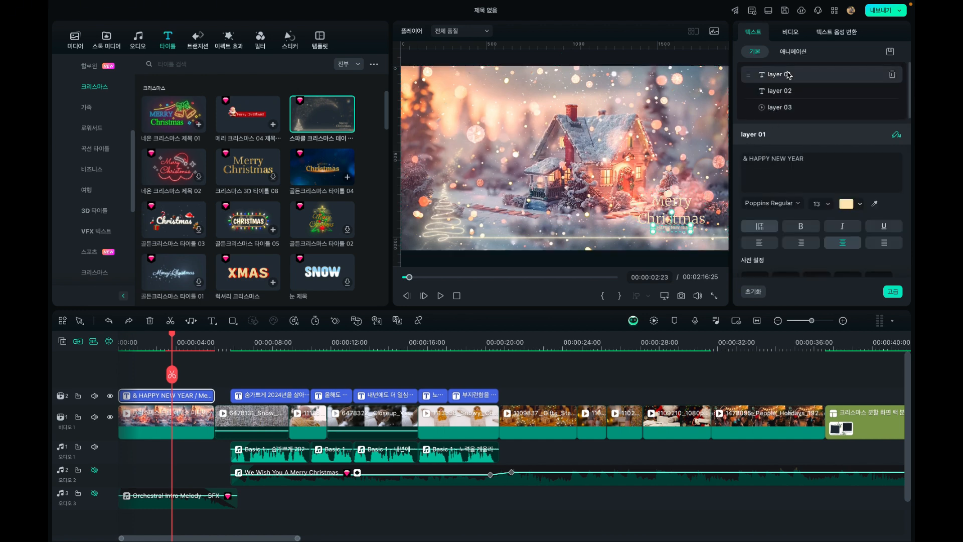
{"action": "left_click", "coordinate": [805, 160]}
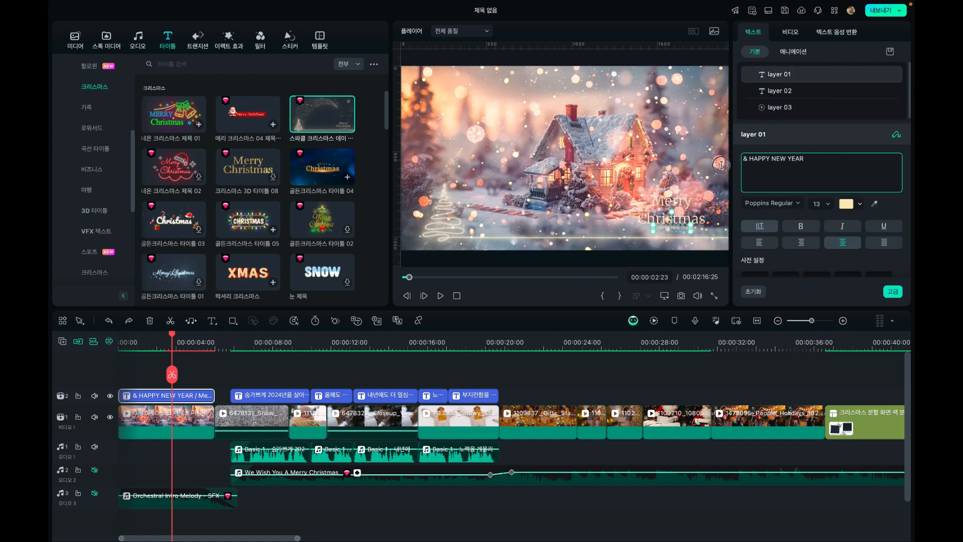
{"action": "left_click", "coordinate": [780, 95]}
{"action": "left_click_drag", "start_coordinate": [774, 167], "coordinate": [722, 142]}
{"action": "left_click", "coordinate": [793, 174]}
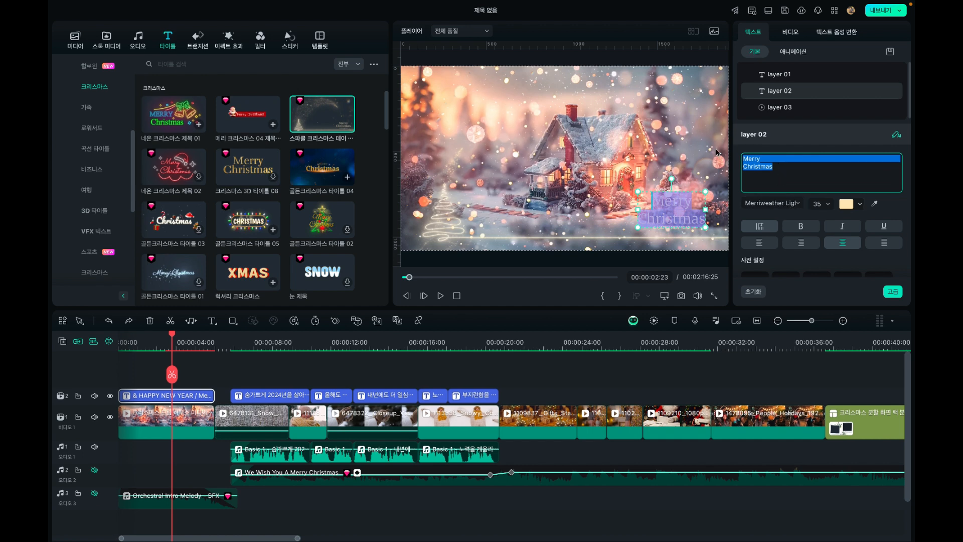
{"action": "left_click", "coordinate": [688, 161]}
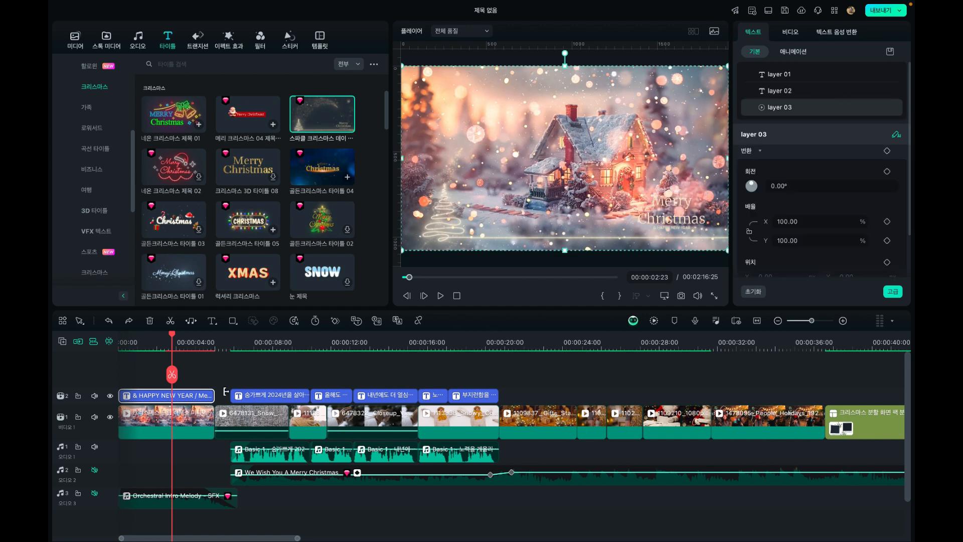
Play the video from the start through the intro title into the first caption, and mute audio track 1
{"action": "left_click", "coordinate": [197, 398]}
{"action": "left_click", "coordinate": [149, 343]}
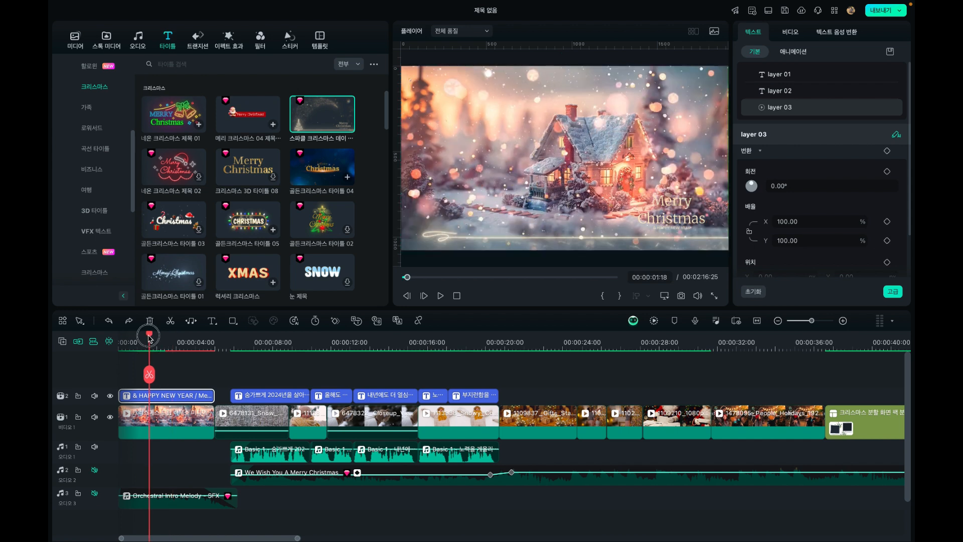
{"action": "left_click_drag", "start_coordinate": [153, 335], "coordinate": [110, 339]}
{"action": "key", "text": "space"}
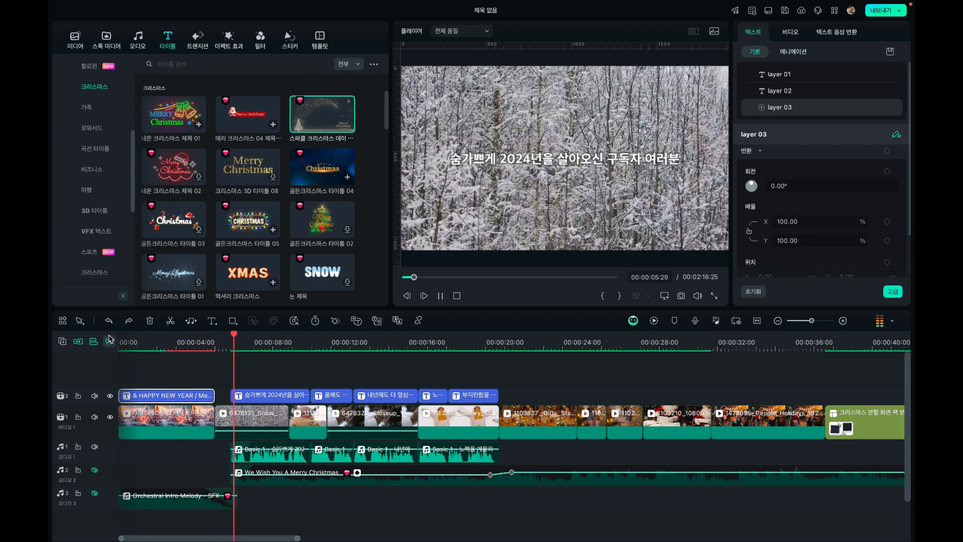
{"action": "key", "text": "space"}
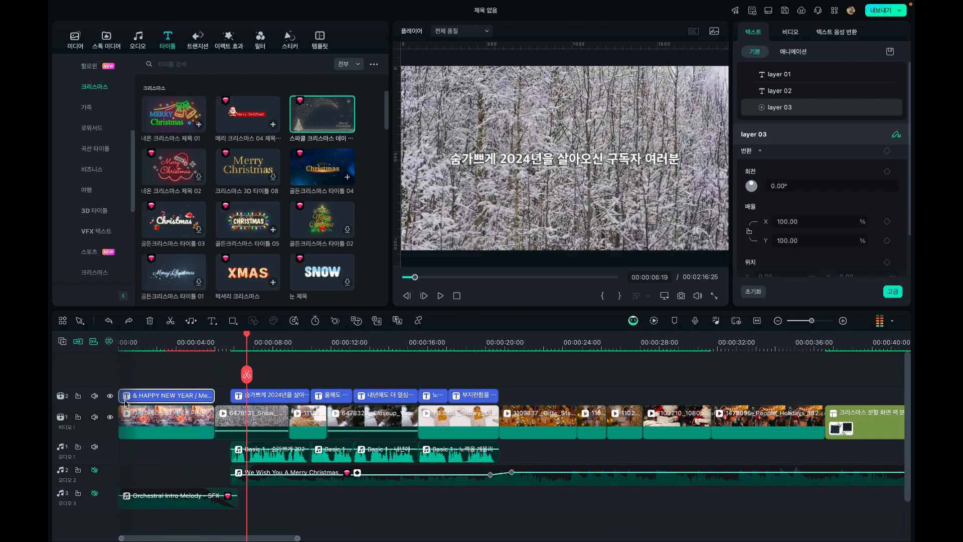
{"action": "left_click", "coordinate": [94, 446]}
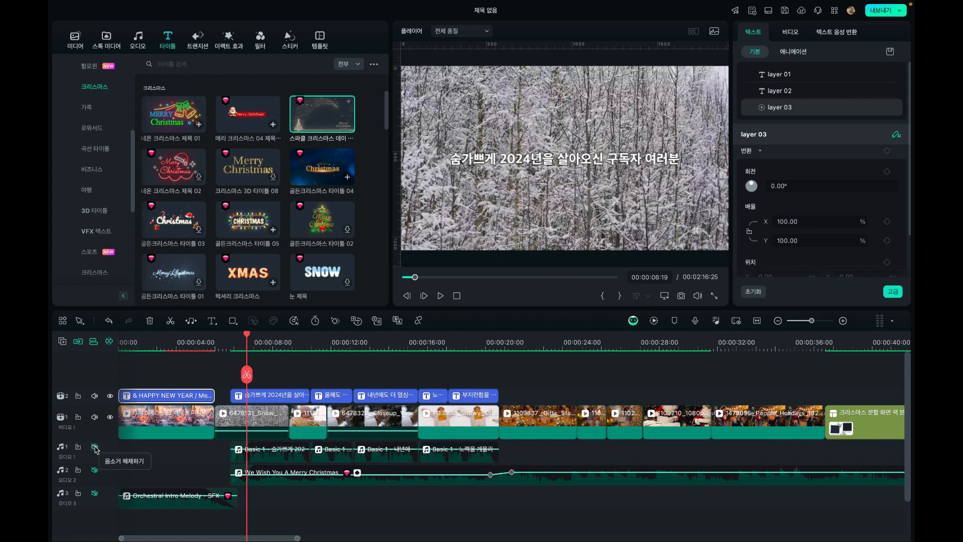
Preview the 크리스마스 메세지 video from the project media, from its intro through the captions to the Merry Christmas title
{"action": "left_click", "coordinate": [214, 341]}
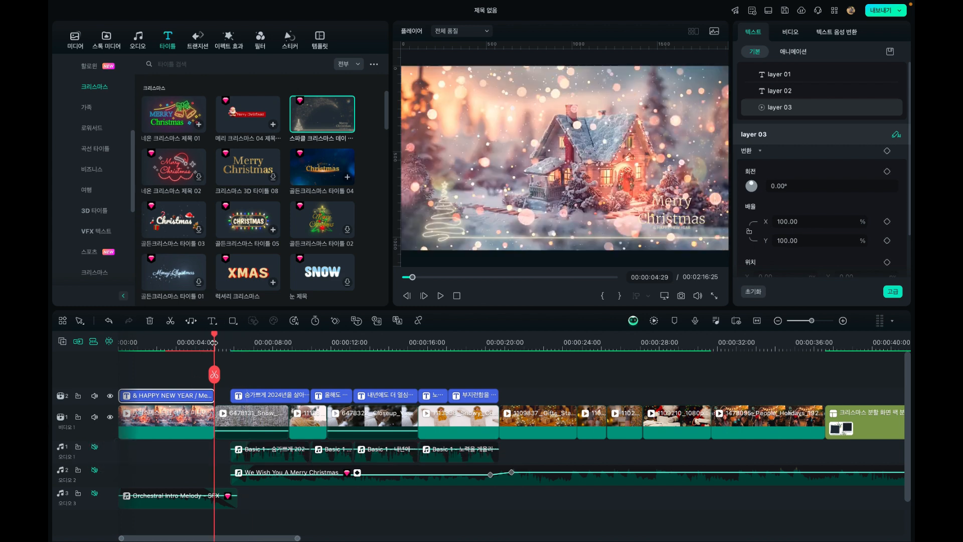
{"action": "left_click", "coordinate": [76, 37]}
{"action": "scroll", "coordinate": [312, 237], "scroll_direction": "down", "scroll_amount": 4}
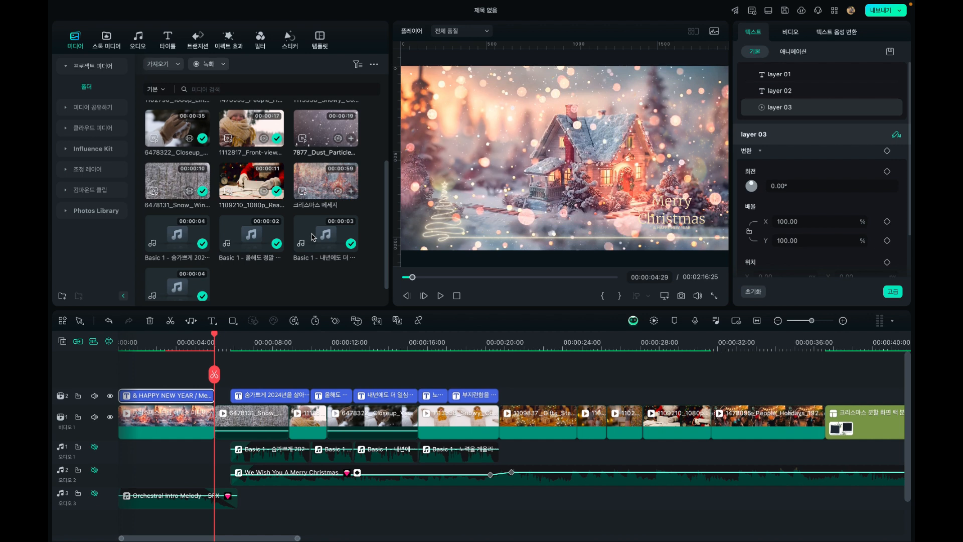
{"action": "left_click", "coordinate": [320, 182]}
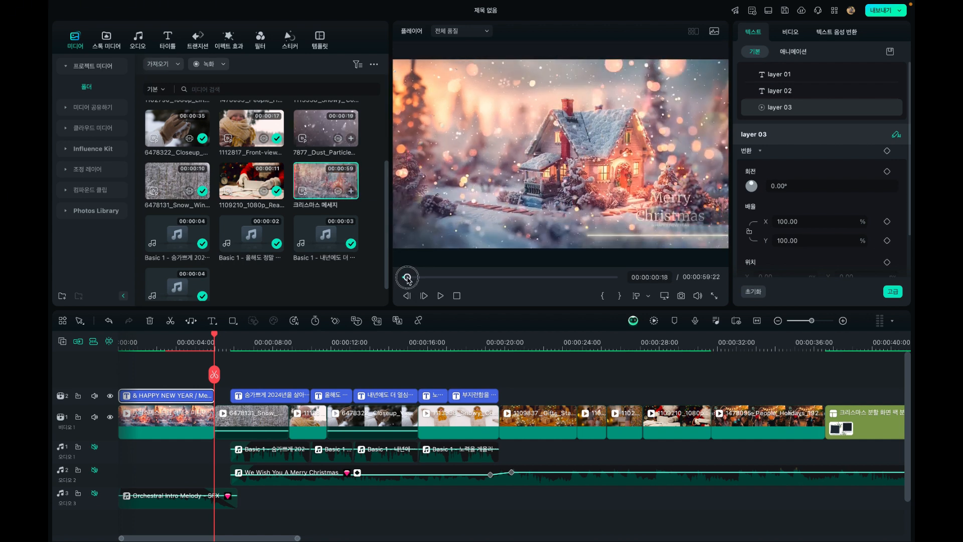
{"action": "left_click_drag", "start_coordinate": [407, 278], "coordinate": [439, 281]}
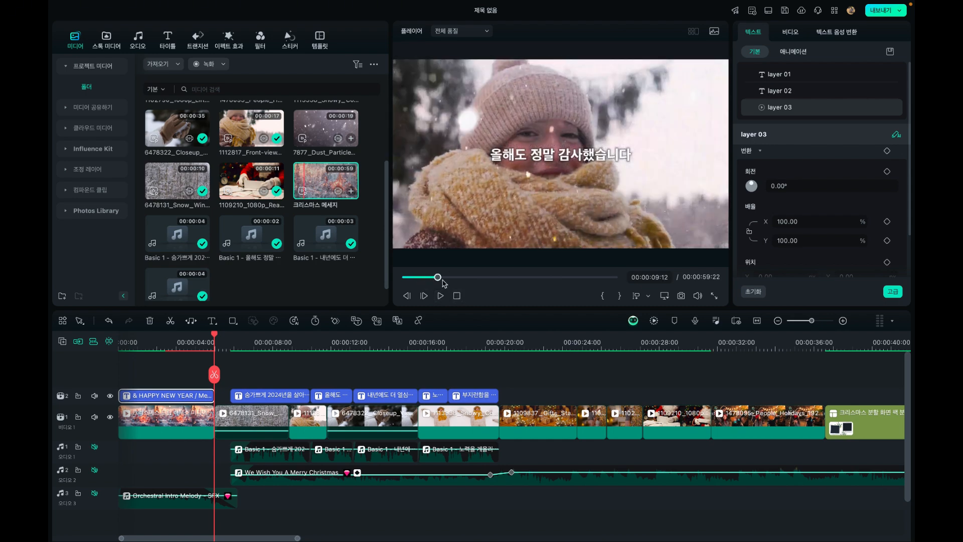
{"action": "left_click_drag", "start_coordinate": [443, 281], "coordinate": [475, 281]}
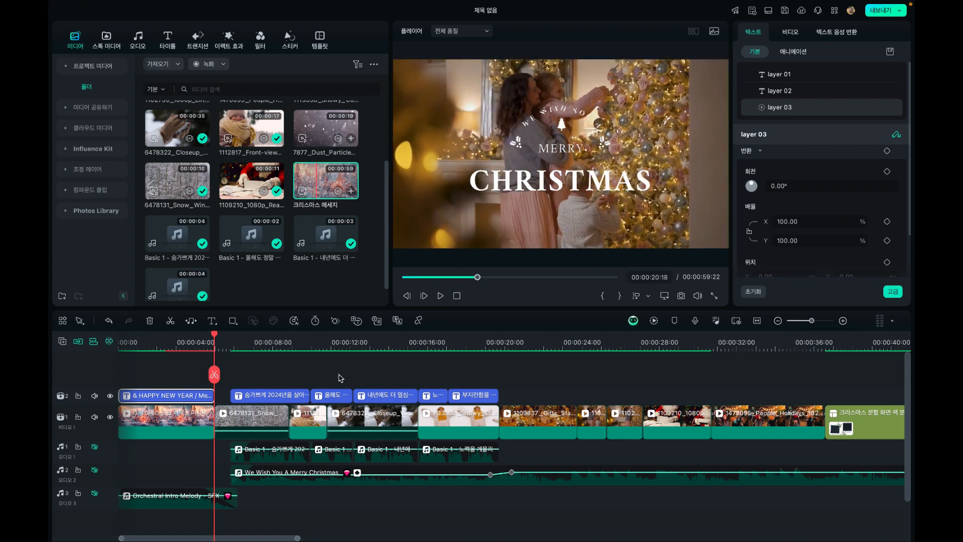
Review the captioned winter clips on the timeline and return to the start of the snowy forest clip
{"action": "left_click_drag", "start_coordinate": [219, 344], "coordinate": [303, 334]}
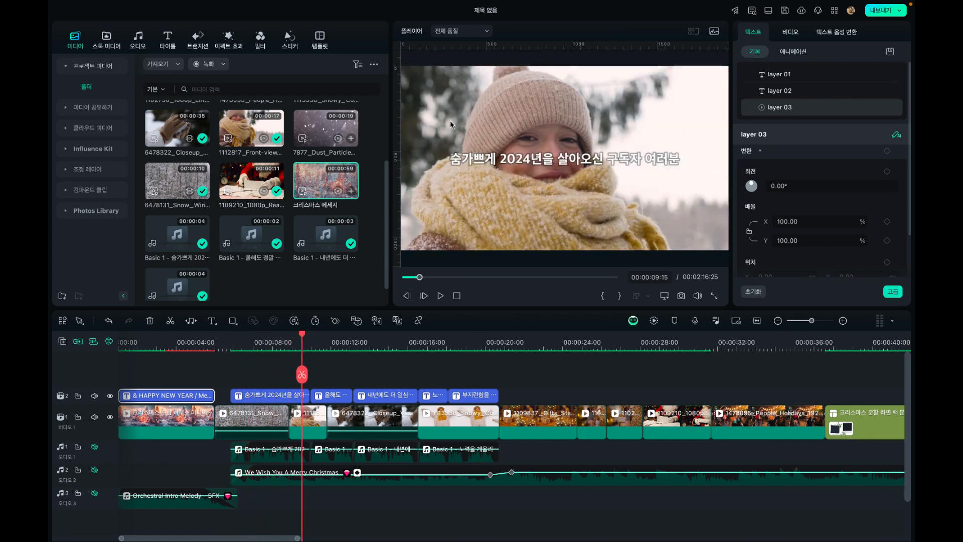
{"action": "left_click", "coordinate": [337, 343]}
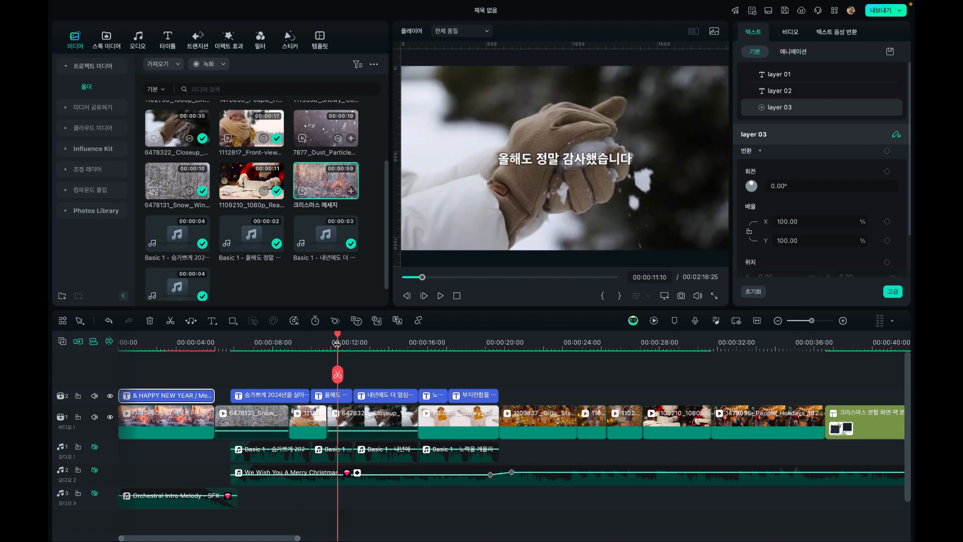
{"action": "left_click_drag", "start_coordinate": [338, 340], "coordinate": [261, 337]}
{"action": "left_click", "coordinate": [252, 432]}
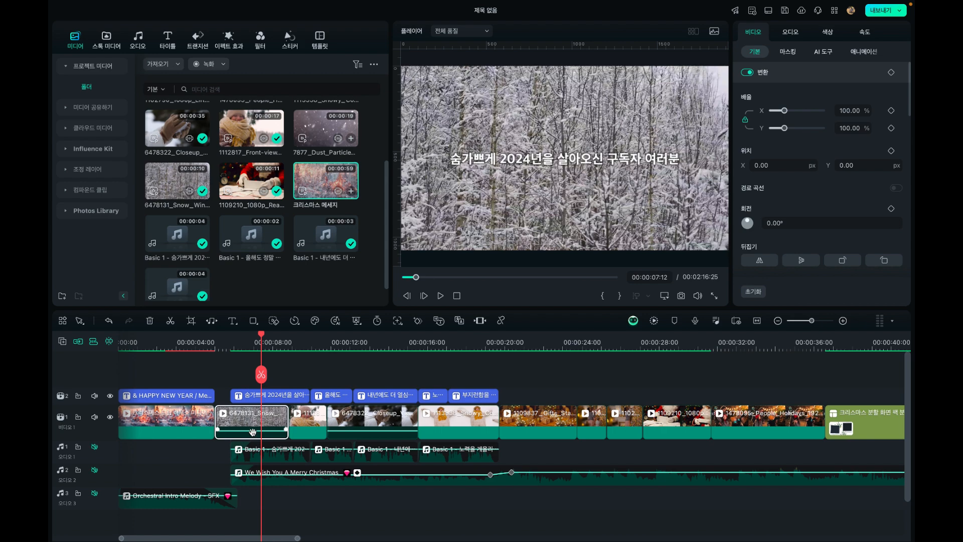
{"action": "left_click", "coordinate": [287, 344]}
{"action": "left_click_drag", "start_coordinate": [287, 343], "coordinate": [215, 346]}
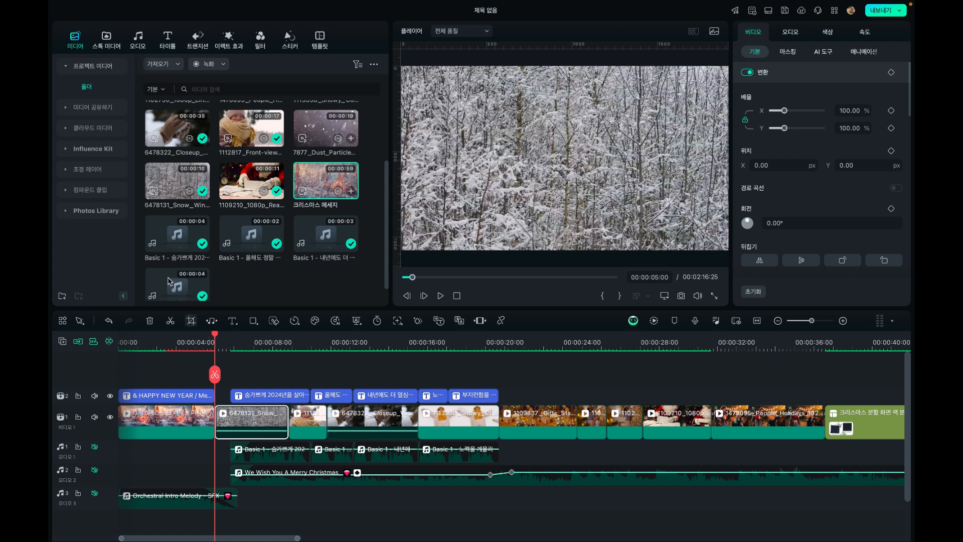
Preview the Christmas video effects 겨울 눈 필터 오버레이 01, 08 and 03
{"action": "left_click", "coordinate": [229, 39]}
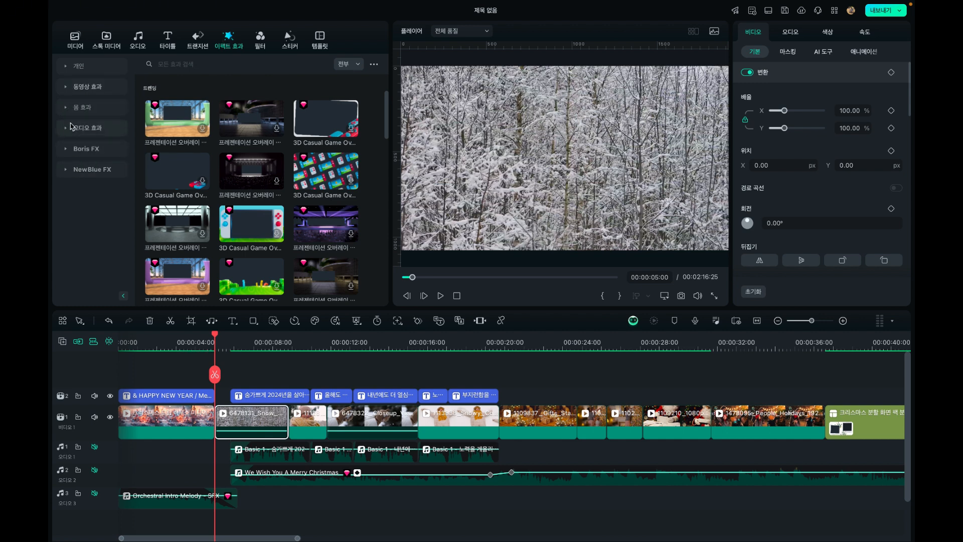
{"action": "left_click", "coordinate": [75, 88]}
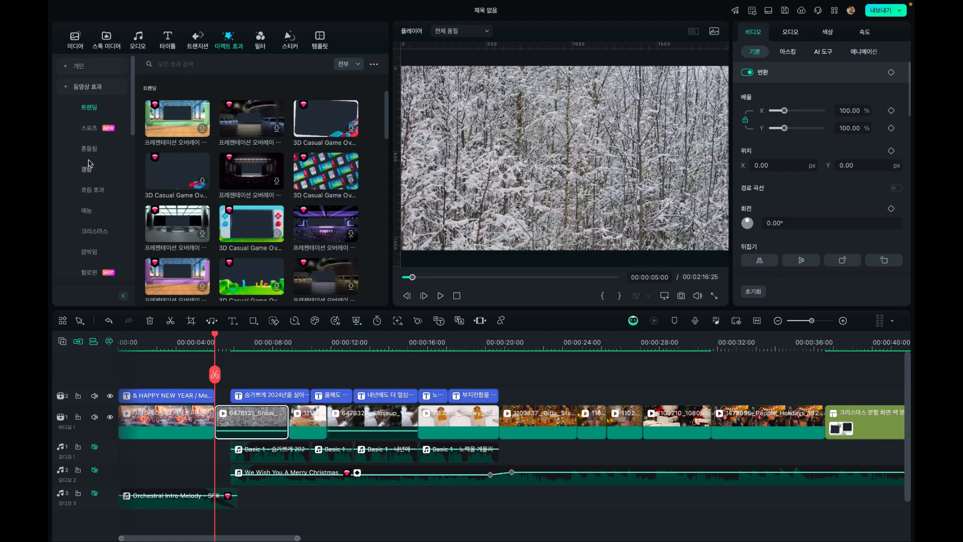
{"action": "scroll", "coordinate": [89, 163], "scroll_direction": "down", "scroll_amount": 1}
{"action": "left_click", "coordinate": [92, 202]}
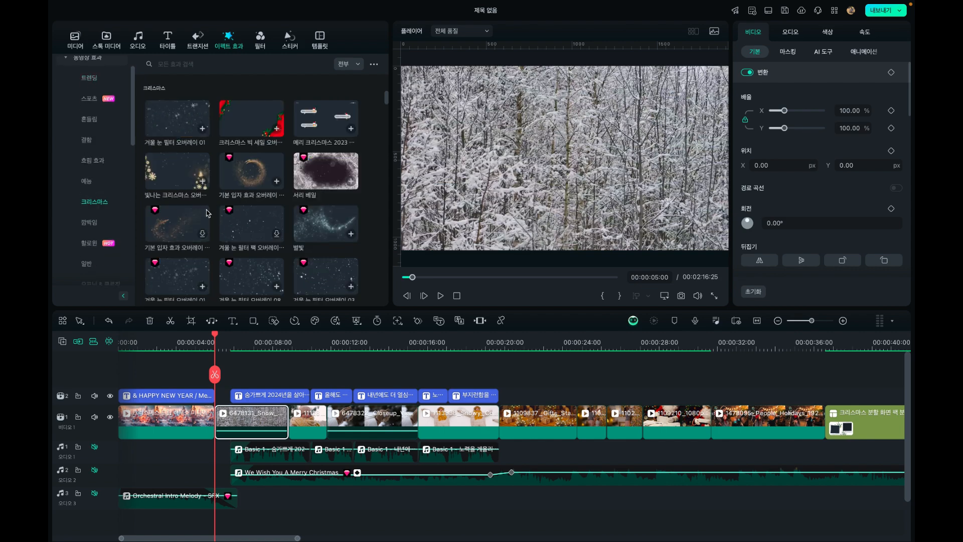
{"action": "scroll", "coordinate": [207, 214], "scroll_direction": "down", "scroll_amount": 1}
{"action": "left_click", "coordinate": [174, 222]}
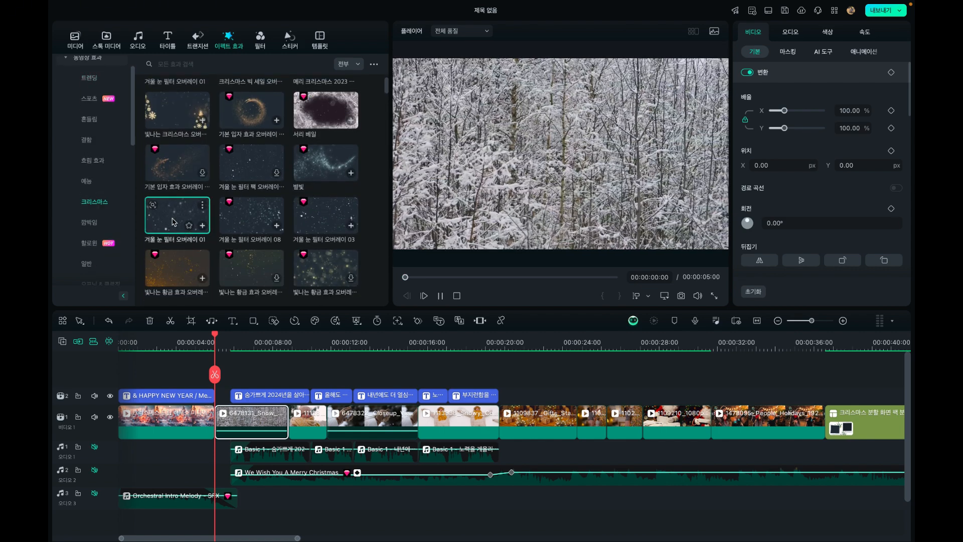
{"action": "left_click", "coordinate": [236, 216]}
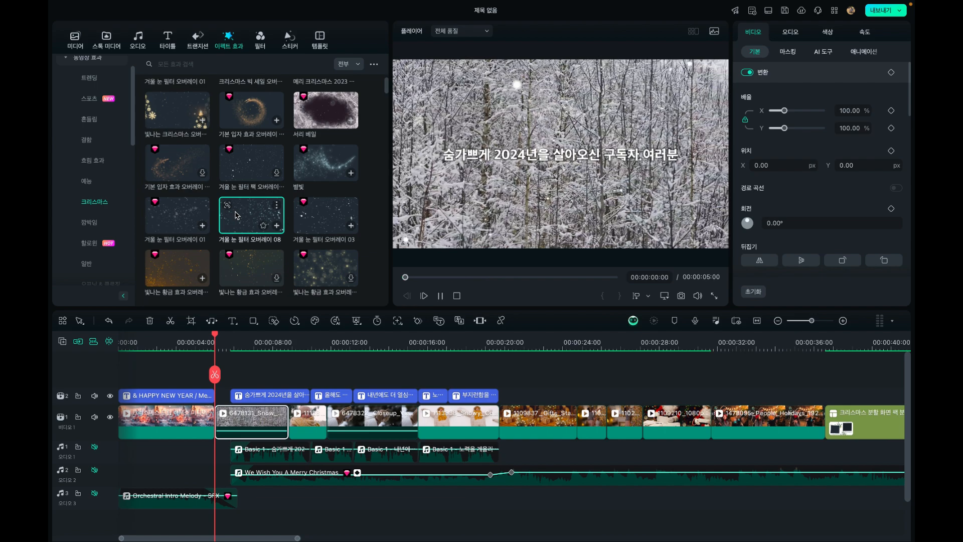
{"action": "left_click", "coordinate": [324, 206]}
Place the 겨울 눈 필터 오버레이 03 effect above the captions, spanning from the snowy forest clip's start to the last caption's end, and play it back
{"action": "scroll", "coordinate": [323, 206], "scroll_direction": "down", "scroll_amount": 1}
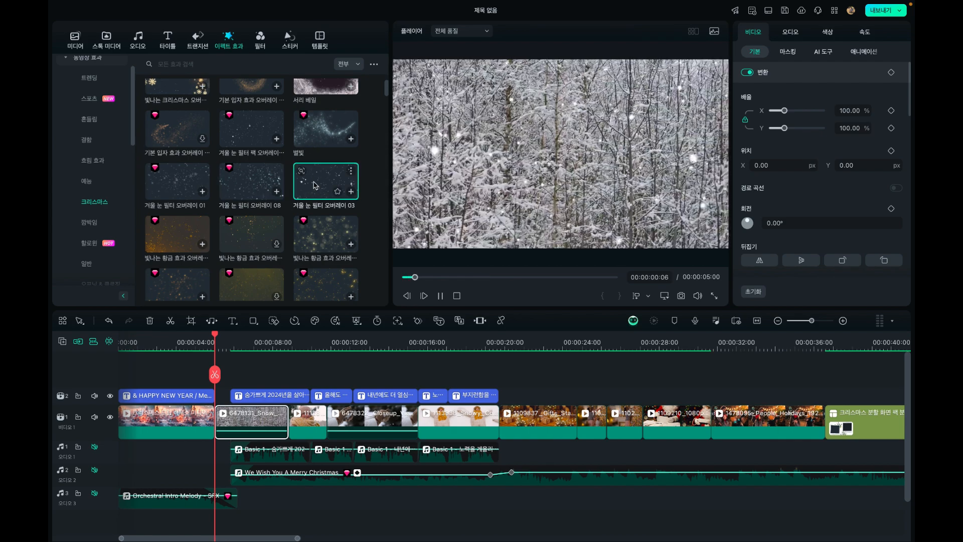
{"action": "left_click_drag", "start_coordinate": [315, 185], "coordinate": [216, 376]}
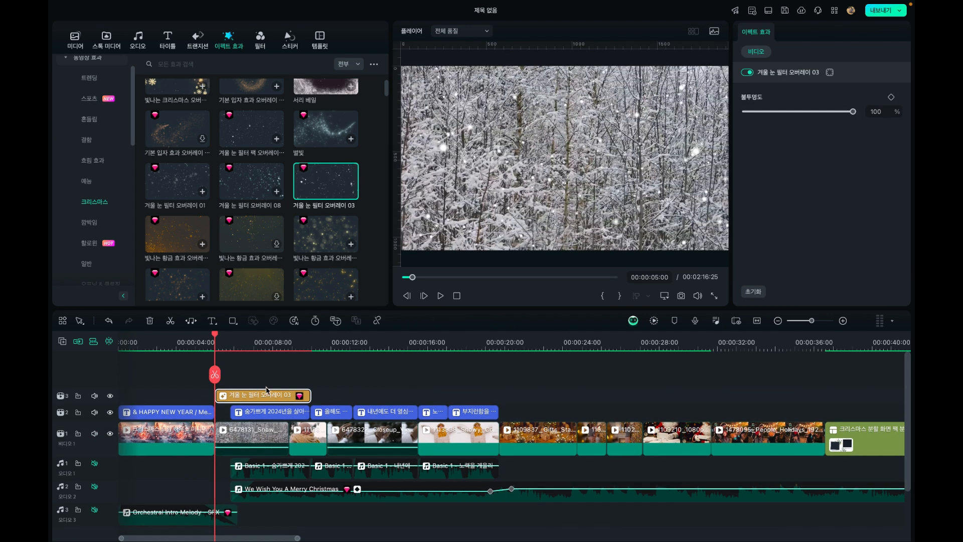
{"action": "left_click_drag", "start_coordinate": [314, 397], "coordinate": [498, 389]}
{"action": "left_click", "coordinate": [243, 348]}
{"action": "key", "text": "space"}
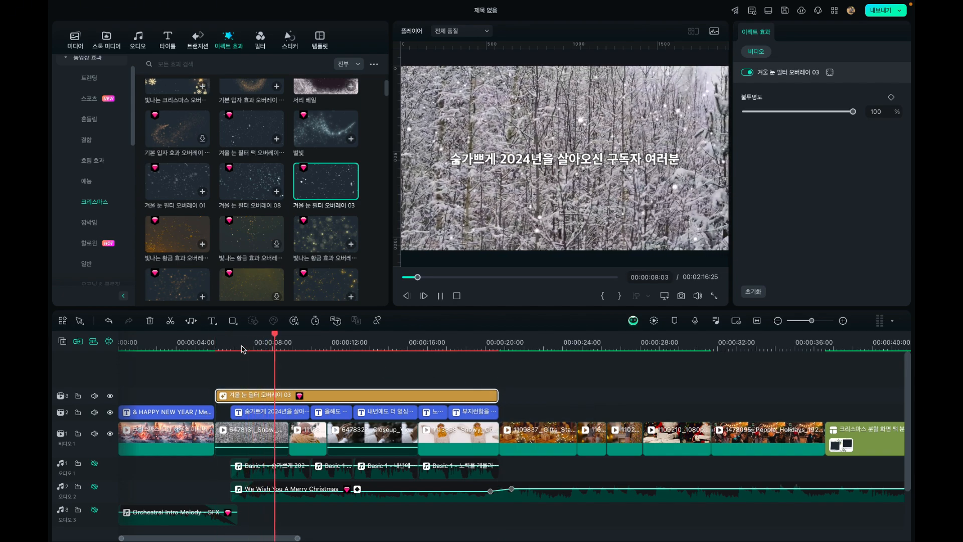
{"action": "key", "text": "space"}
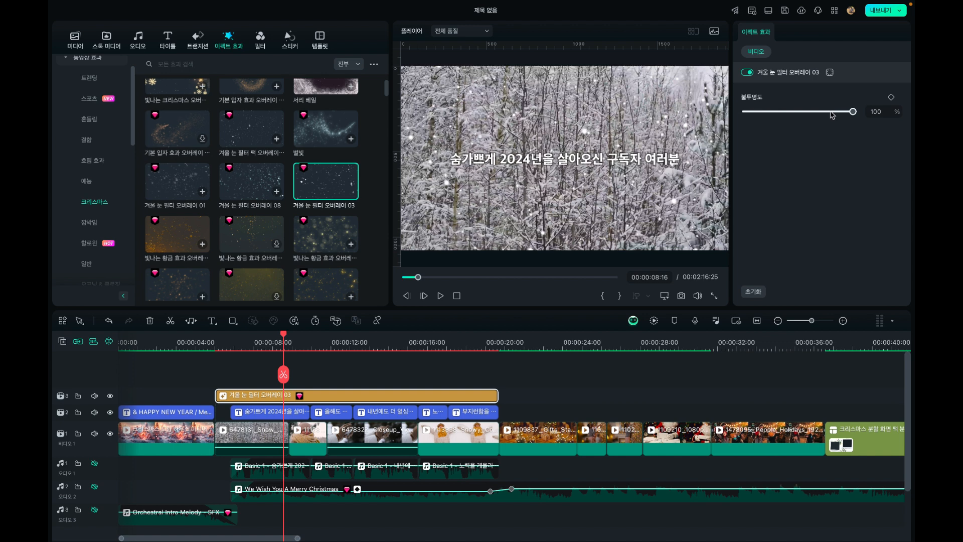
Set the snow overlay effect's opacity to 57% and play the captioned clips to check it
{"action": "left_click_drag", "start_coordinate": [853, 111], "coordinate": [806, 112]}
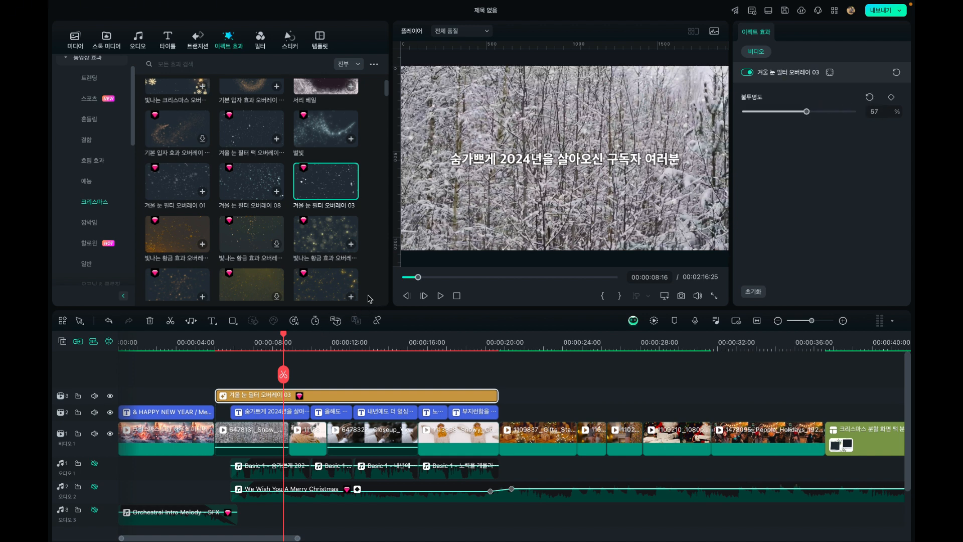
{"action": "left_click", "coordinate": [440, 296]}
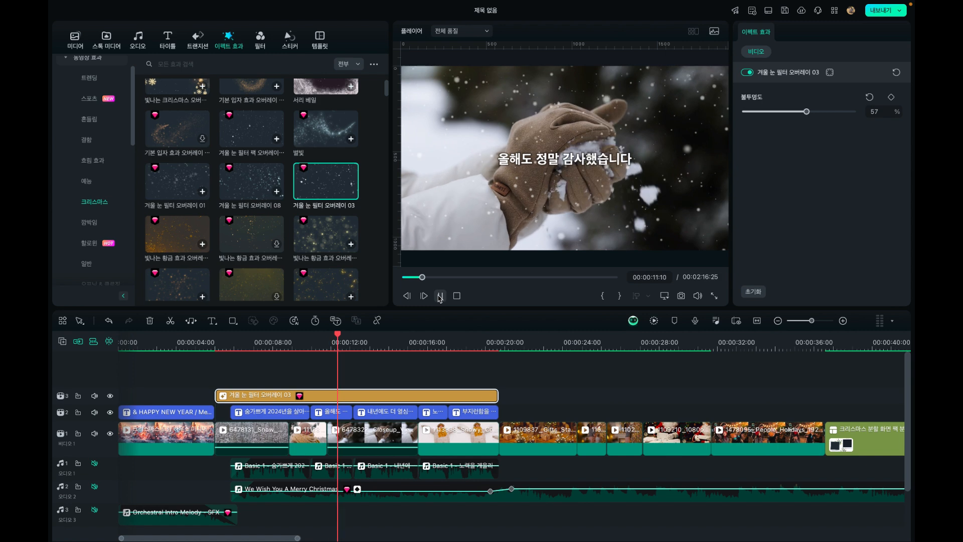
{"action": "left_click", "coordinate": [440, 297]}
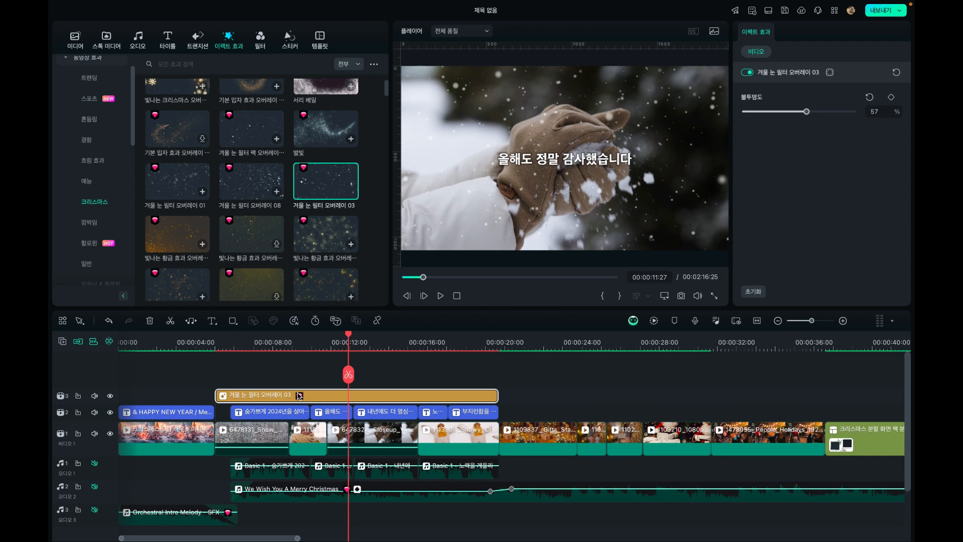
{"action": "left_click", "coordinate": [251, 346]}
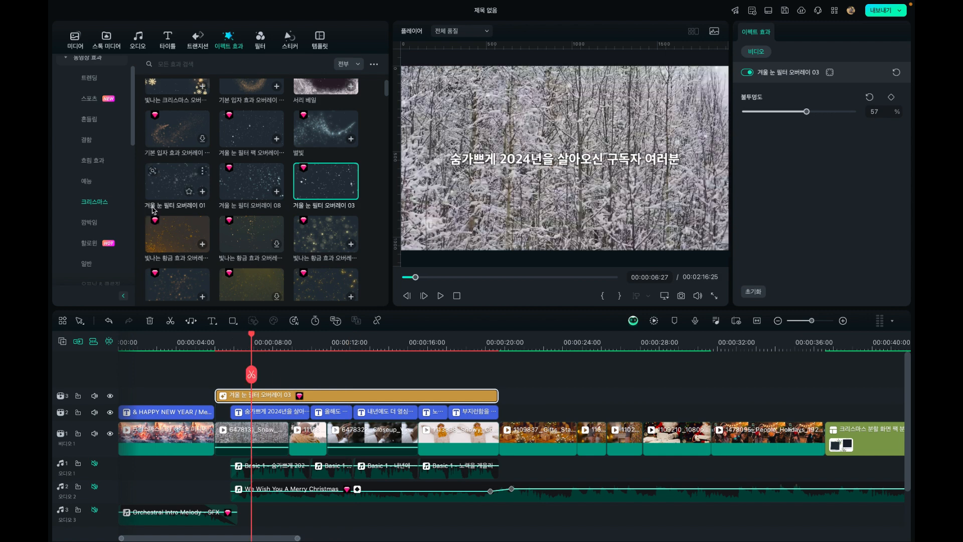
Place the 7877_Dust_Particles clip on a new top track at the start of the video and check it over the intro
{"action": "left_click", "coordinate": [83, 45]}
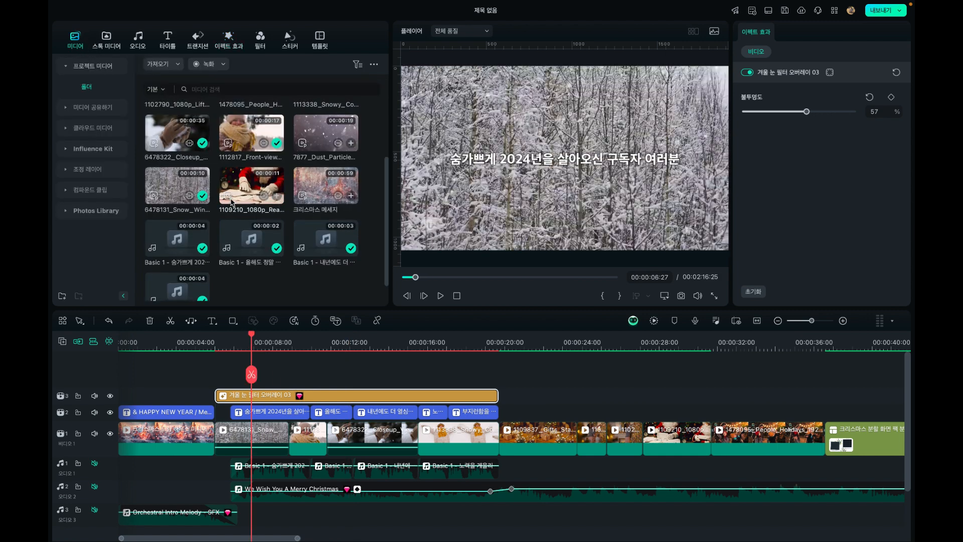
{"action": "double_click", "coordinate": [324, 221]}
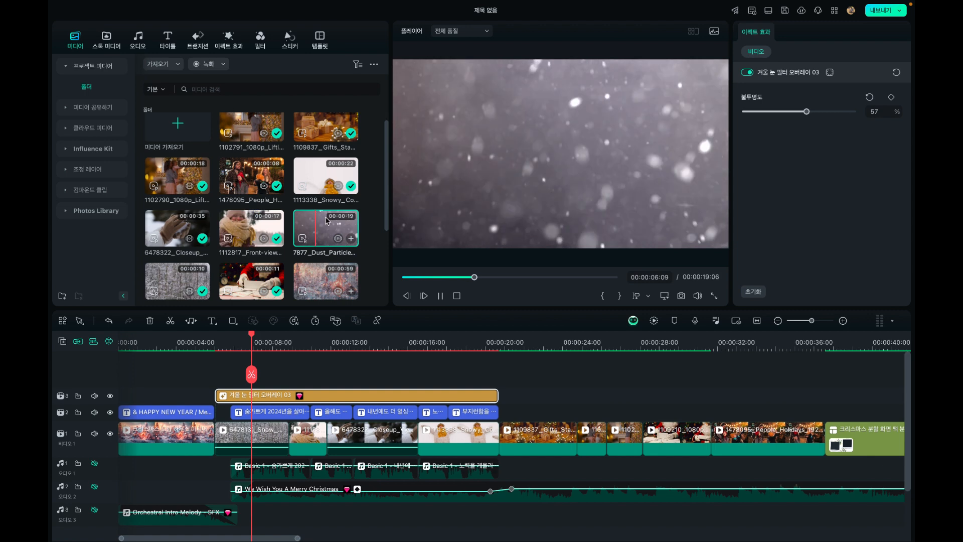
{"action": "left_click_drag", "start_coordinate": [321, 228], "coordinate": [119, 386]}
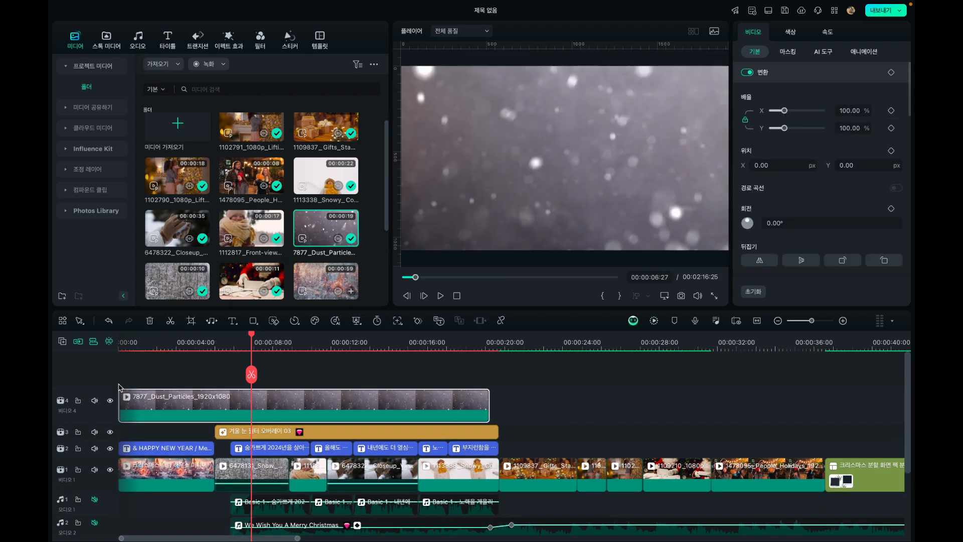
{"action": "left_click", "coordinate": [139, 343]}
{"action": "left_click_drag", "start_coordinate": [140, 344], "coordinate": [168, 345]}
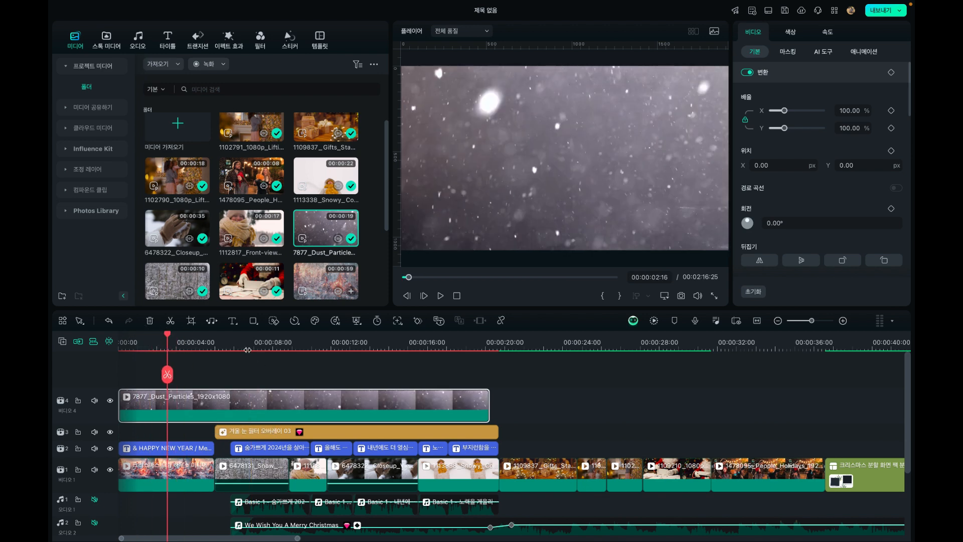
Trim the end of the 7877_Dust_Particles clip to 00:00:05:00, where the intro clip ends
{"action": "left_click", "coordinate": [233, 343]}
{"action": "left_click_drag", "start_coordinate": [233, 341], "coordinate": [214, 343]}
{"action": "key", "text": "alt+]"}
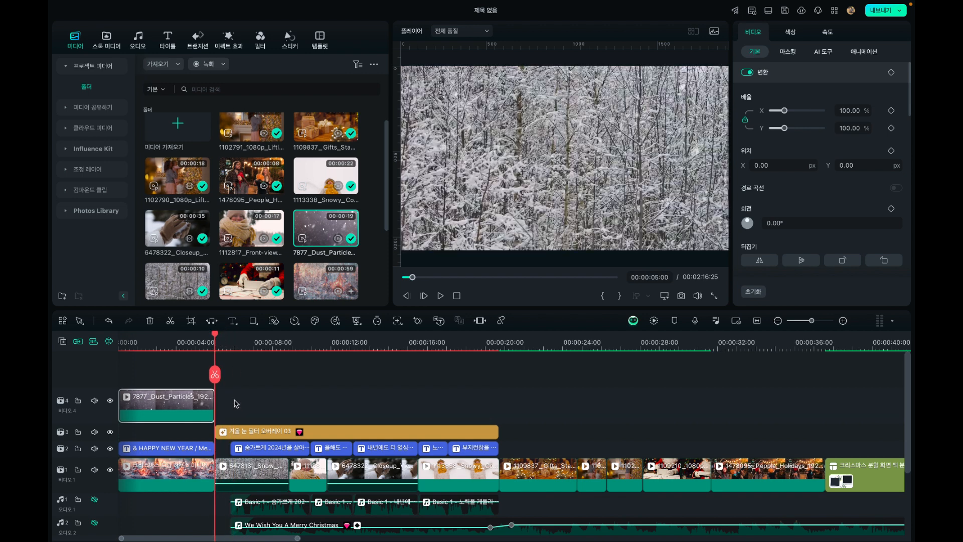
Set the 7877_Dust_Particles clip's blend mode to 오버레이
{"action": "left_click", "coordinate": [184, 347]}
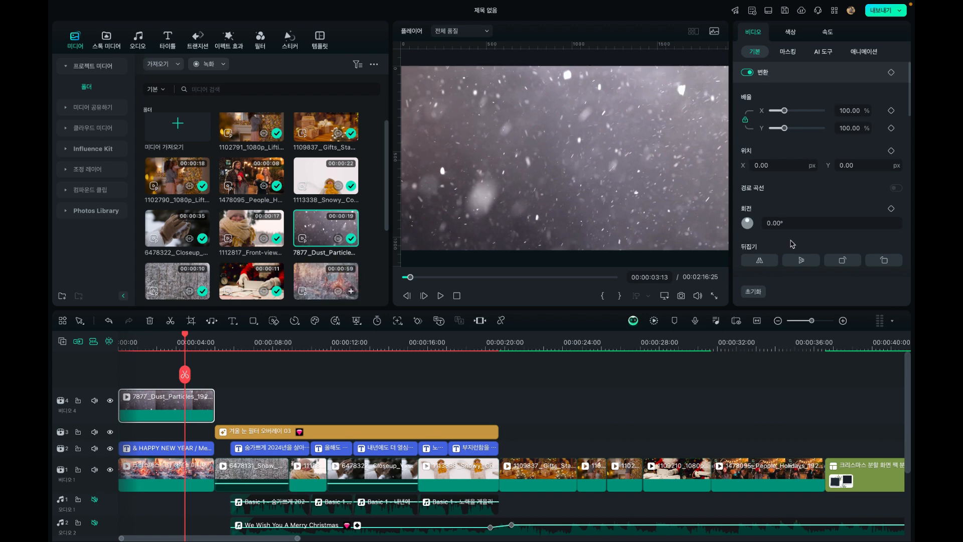
{"action": "scroll", "coordinate": [791, 244], "scroll_direction": "down", "scroll_amount": 4}
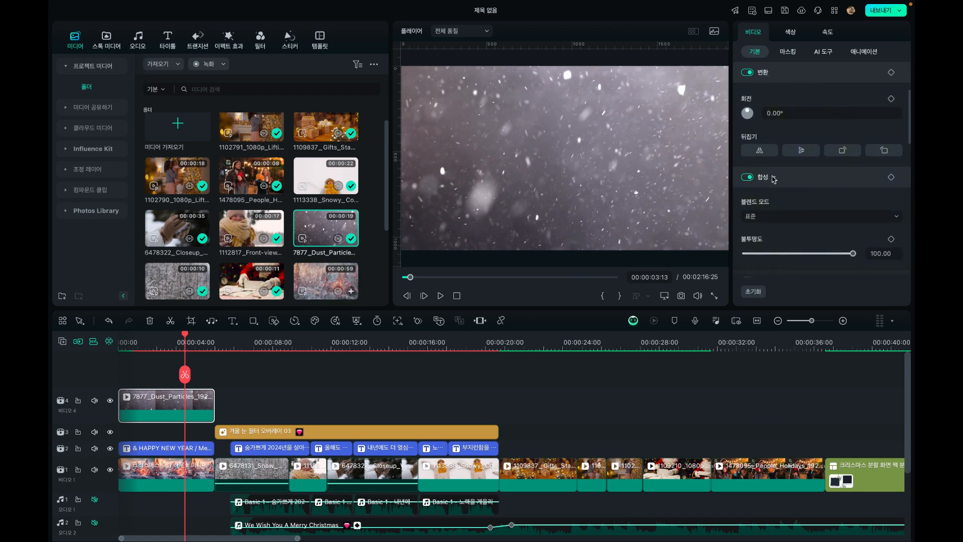
{"action": "left_click", "coordinate": [774, 178]}
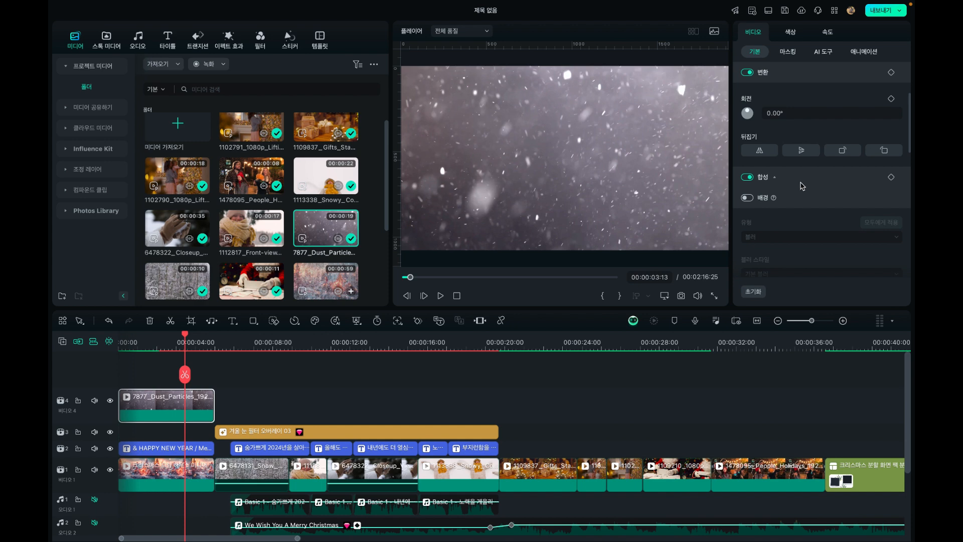
{"action": "scroll", "coordinate": [803, 186], "scroll_direction": "down", "scroll_amount": 1}
{"action": "left_click", "coordinate": [766, 165]}
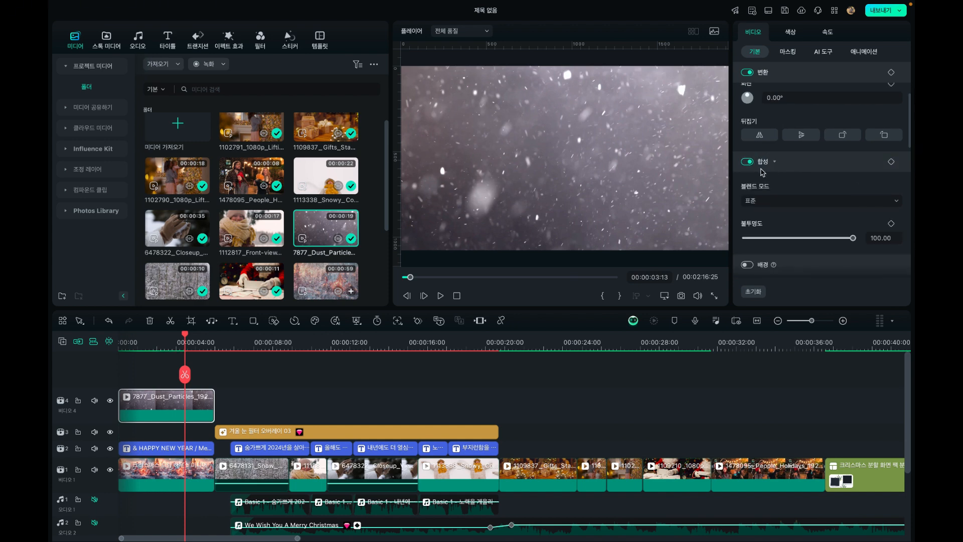
{"action": "left_click", "coordinate": [754, 203]}
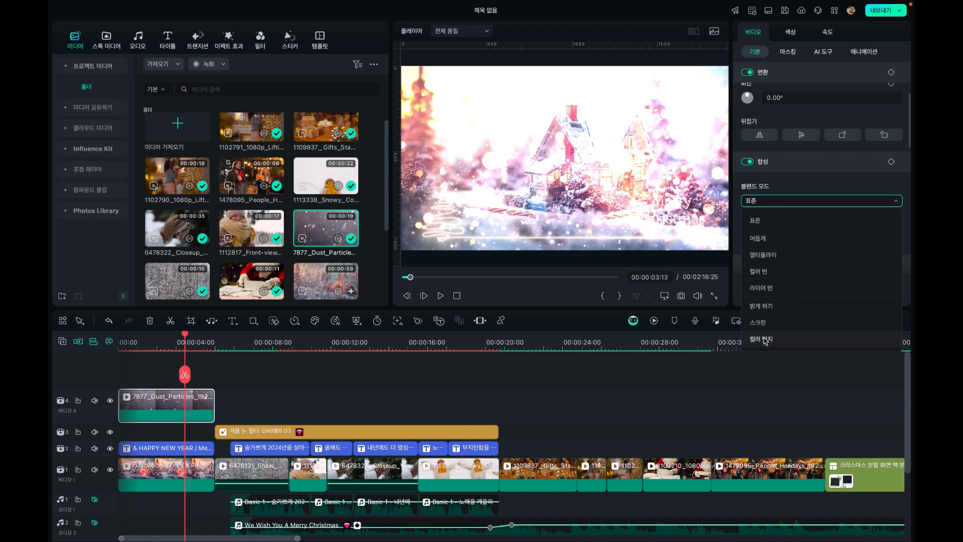
{"action": "scroll", "coordinate": [765, 342], "scroll_direction": "down", "scroll_amount": 2}
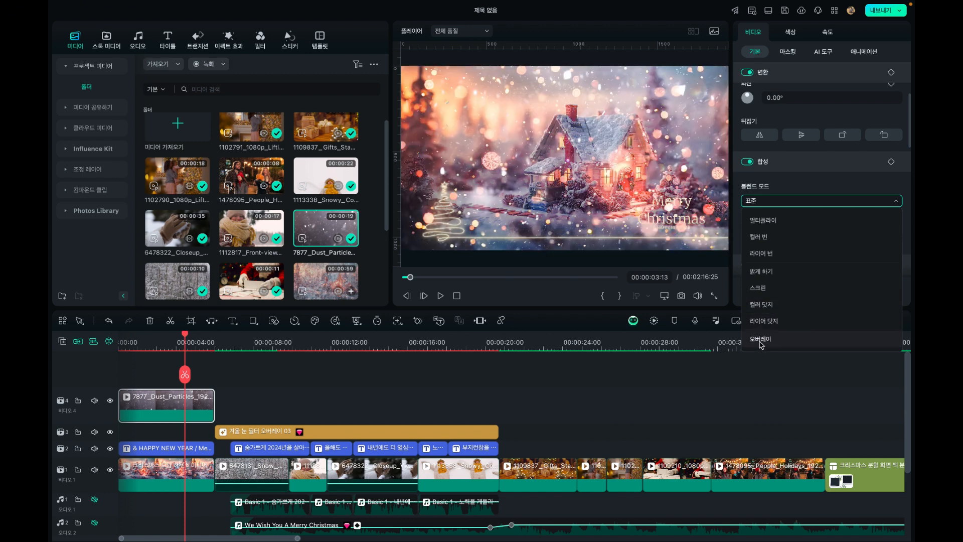
{"action": "left_click", "coordinate": [760, 339]}
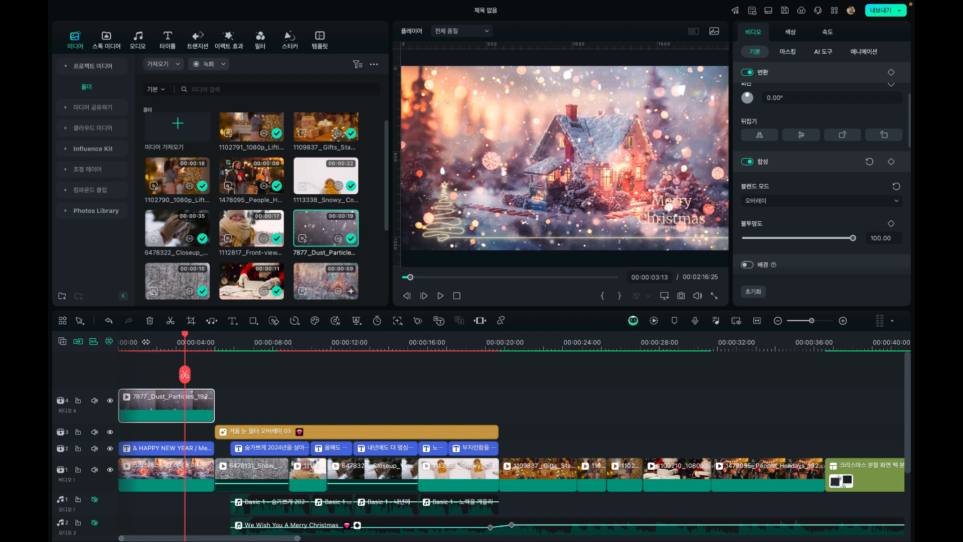
Compare the intro with the dust particle track hidden and shown, and play the intro from the start
{"action": "left_click", "coordinate": [146, 342]}
{"action": "left_click_drag", "start_coordinate": [148, 340], "coordinate": [119, 341]}
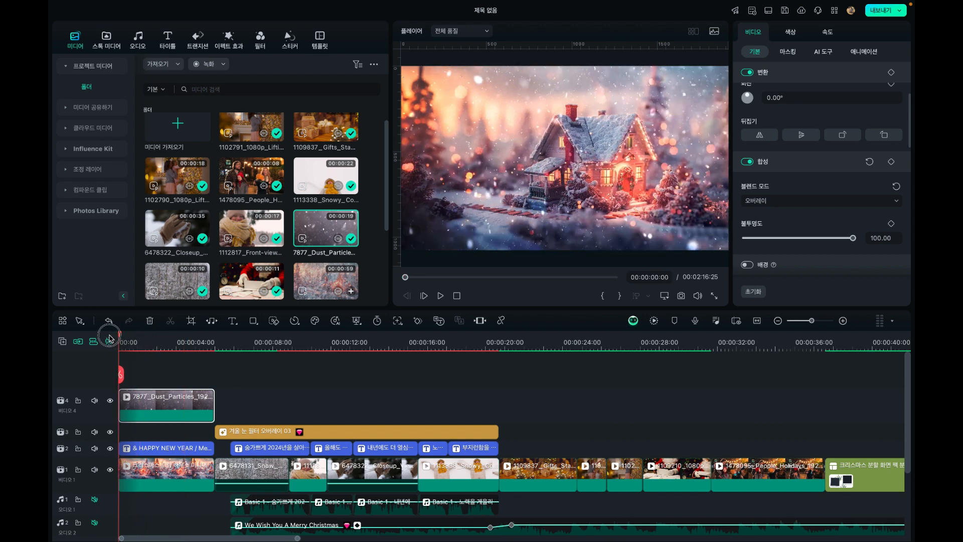
{"action": "left_click", "coordinate": [111, 404]}
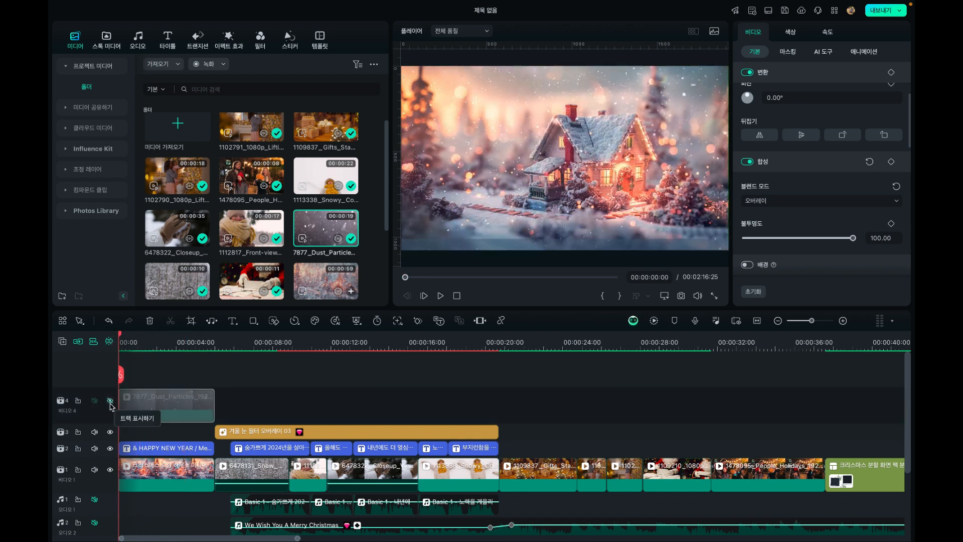
{"action": "left_click", "coordinate": [111, 405]}
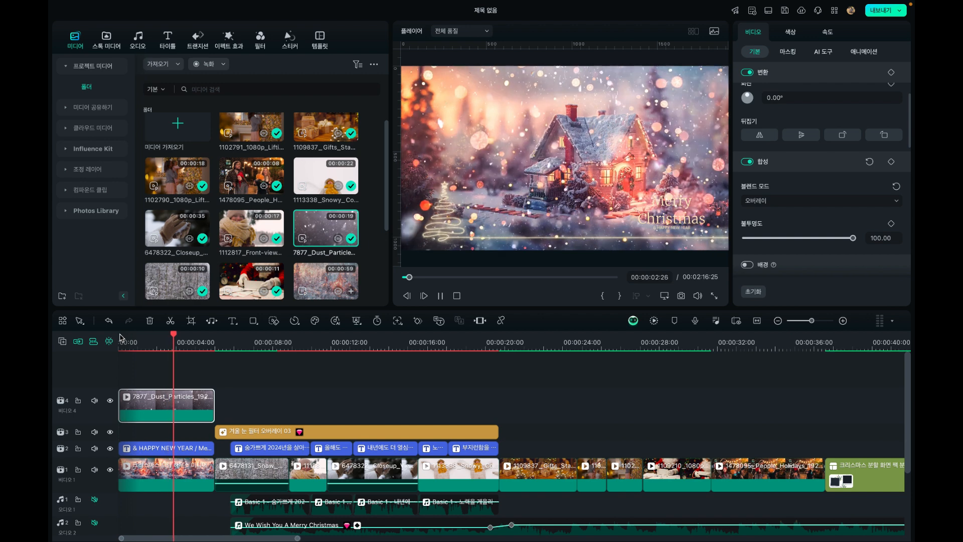
{"action": "key", "text": "space"}
{"action": "left_click", "coordinate": [377, 394]}
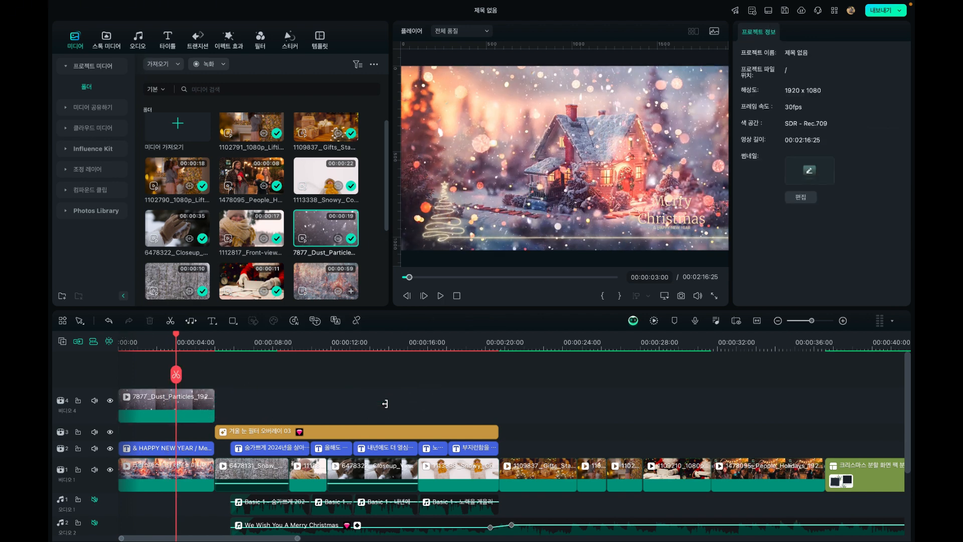
Try extending the dust particle clip to about 12 seconds, starting the 겨울 눈 필터 오버레이 03 effect there, and play the captioned clips
{"action": "left_click_drag", "start_coordinate": [213, 400], "coordinate": [352, 401]}
{"action": "left_click", "coordinate": [253, 435]}
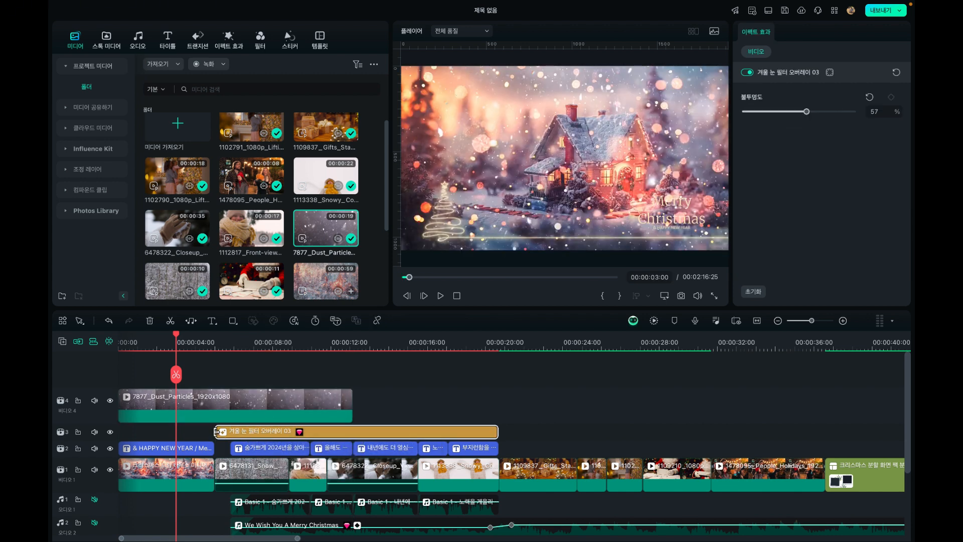
{"action": "left_click_drag", "start_coordinate": [217, 431], "coordinate": [351, 428]}
{"action": "left_click", "coordinate": [280, 342]}
{"action": "key", "text": "space"}
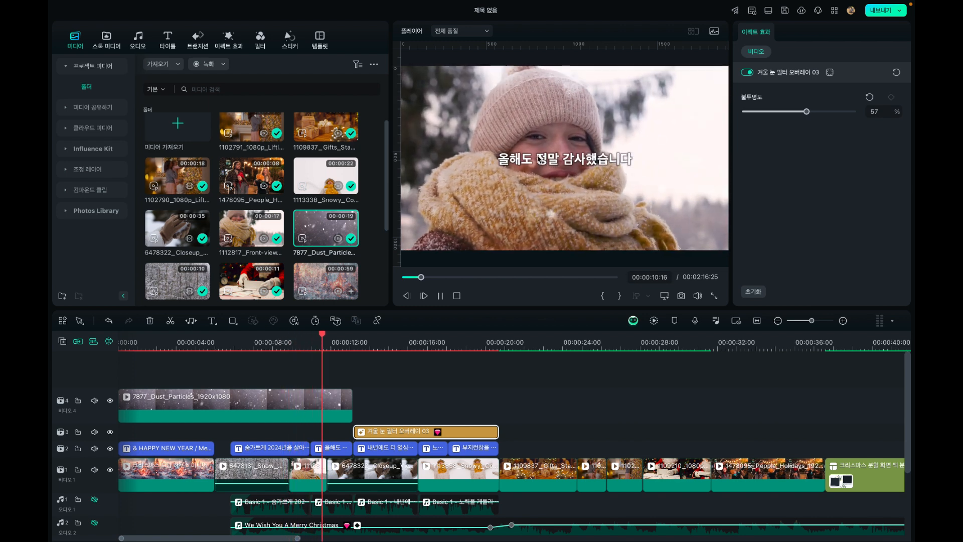
{"action": "key", "text": "space"}
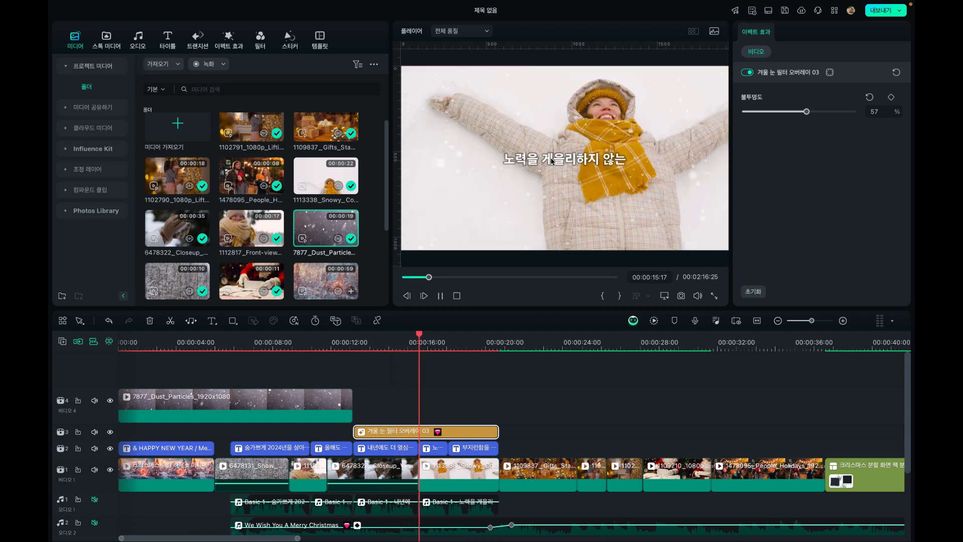
{"action": "key", "text": "space"}
Change the 7877_Dust_Particles clip's blend mode to 소프트 라이트
{"action": "left_click", "coordinate": [340, 338]}
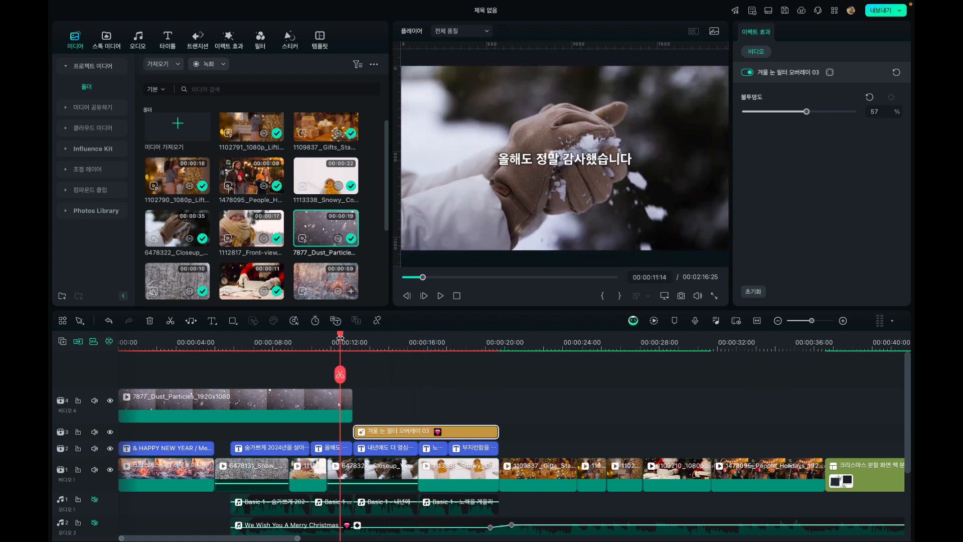
{"action": "left_click_drag", "start_coordinate": [338, 338], "coordinate": [284, 338]}
{"action": "left_click", "coordinate": [256, 410]}
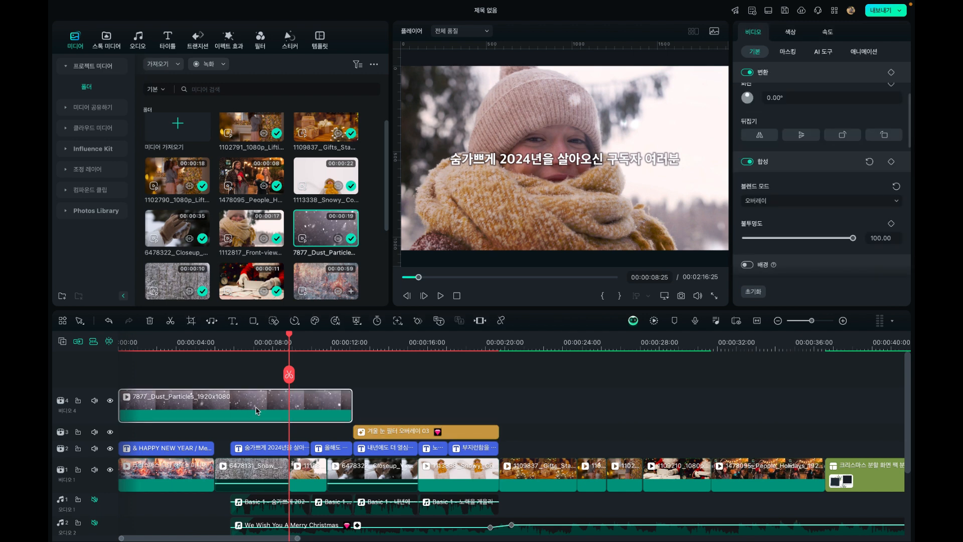
{"action": "left_click", "coordinate": [775, 201]}
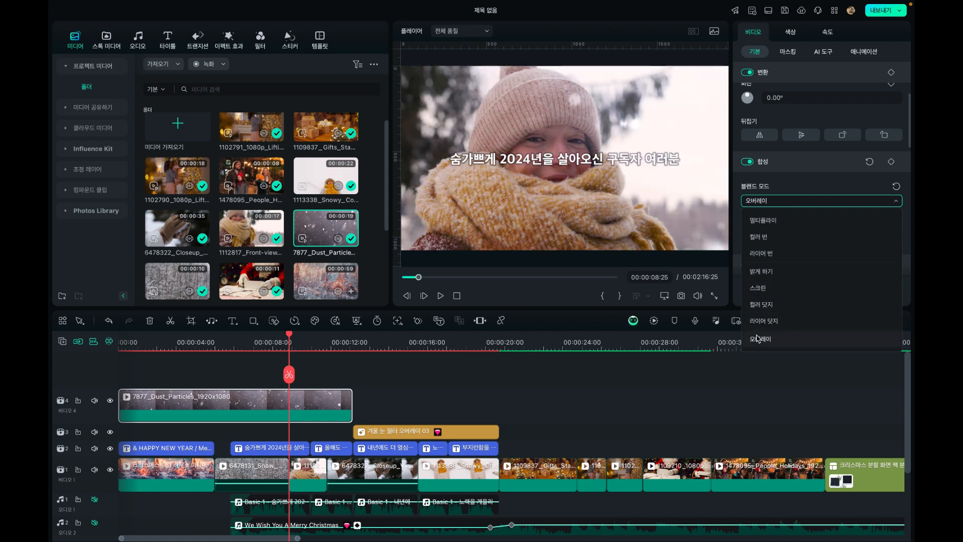
{"action": "scroll", "coordinate": [758, 331], "scroll_direction": "down", "scroll_amount": 3}
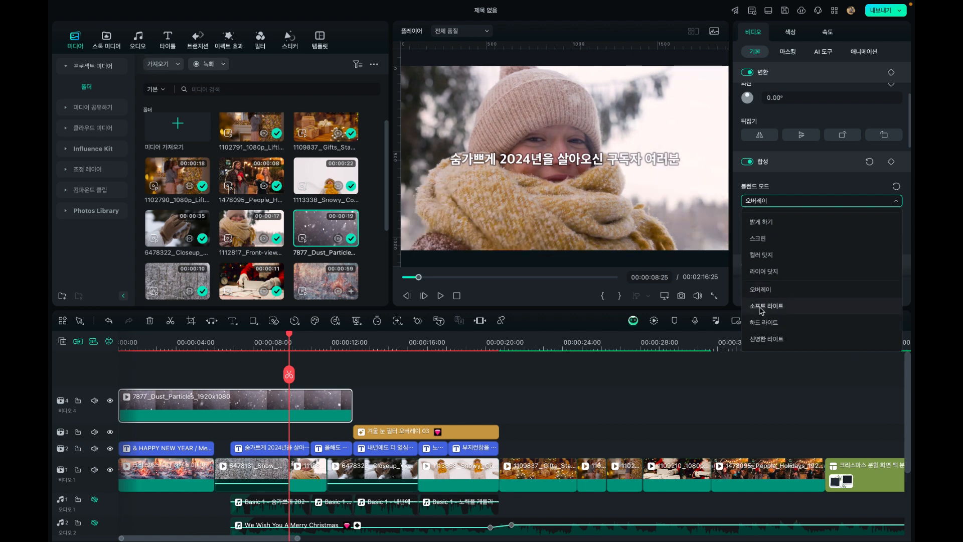
{"action": "left_click", "coordinate": [761, 307]}
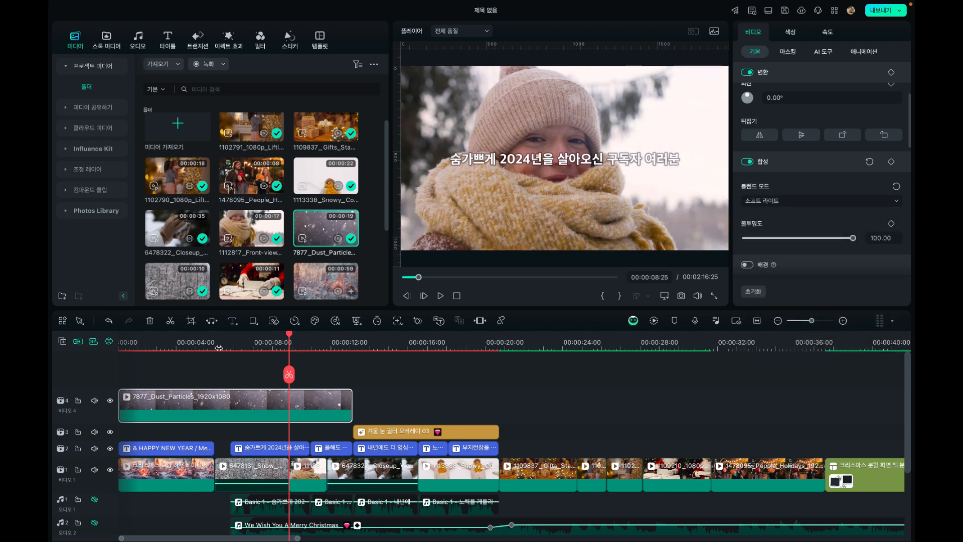
Play back the intro and captioned clips to compare the dust particle overlay with the snow effect
{"action": "left_click", "coordinate": [181, 354]}
{"action": "left_click", "coordinate": [180, 346]}
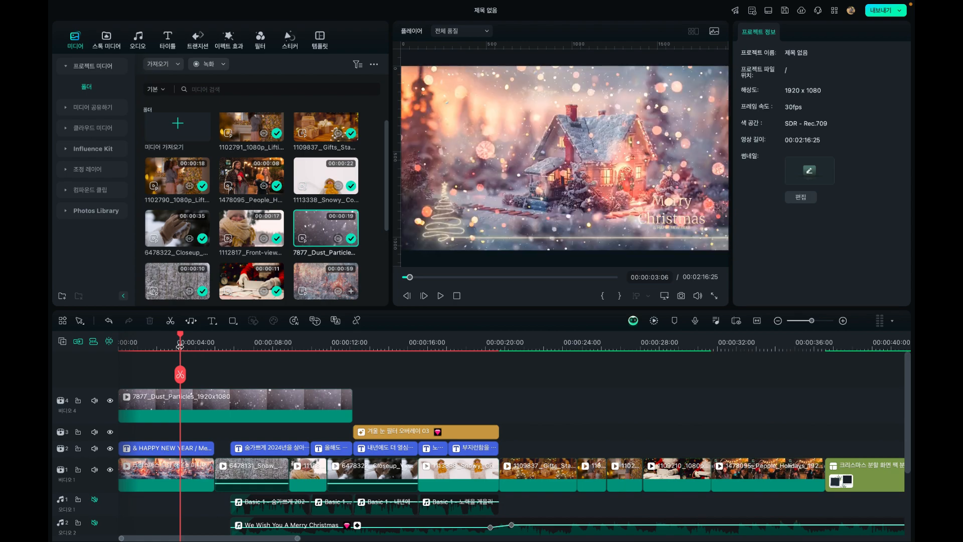
{"action": "key", "text": "space"}
{"action": "left_click", "coordinate": [240, 344]}
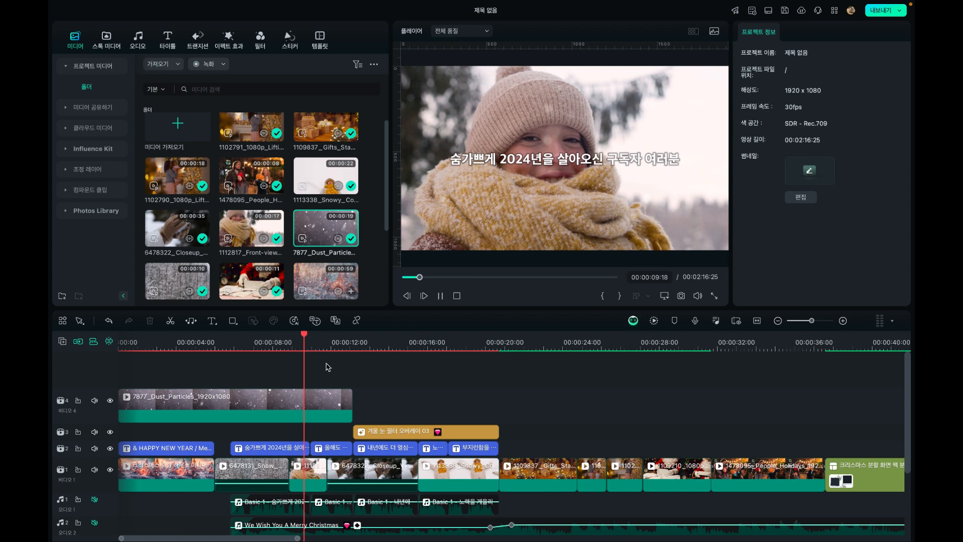
{"action": "left_click", "coordinate": [362, 341]}
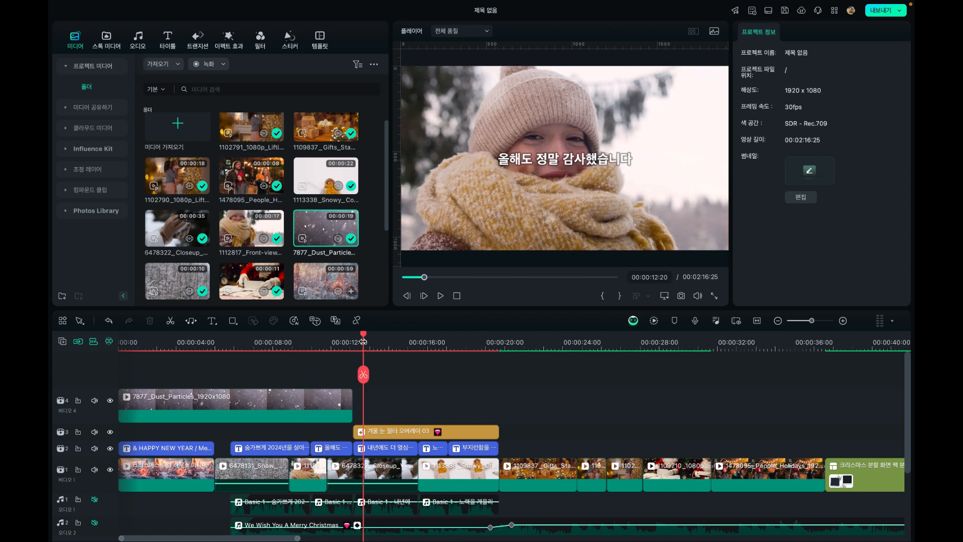
{"action": "key", "text": "space"}
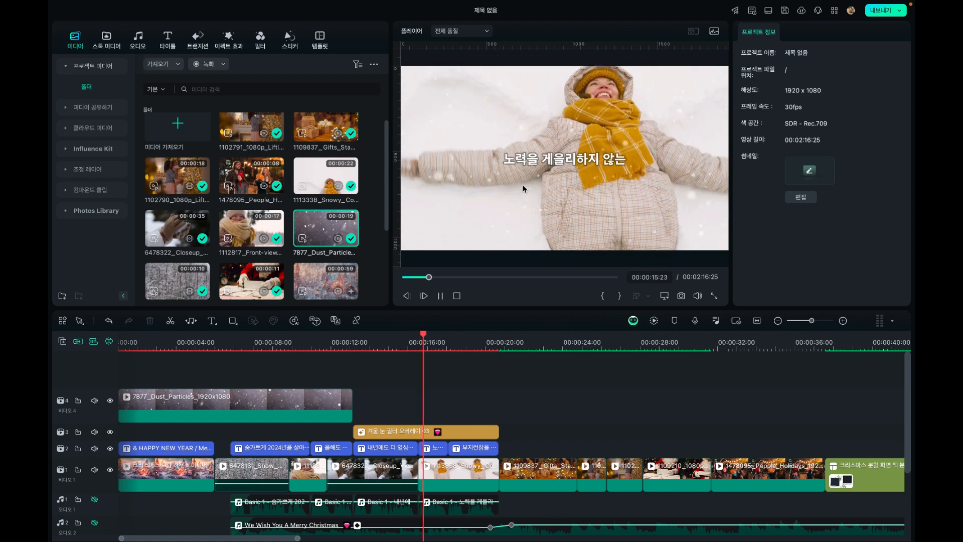
{"action": "key", "text": "space"}
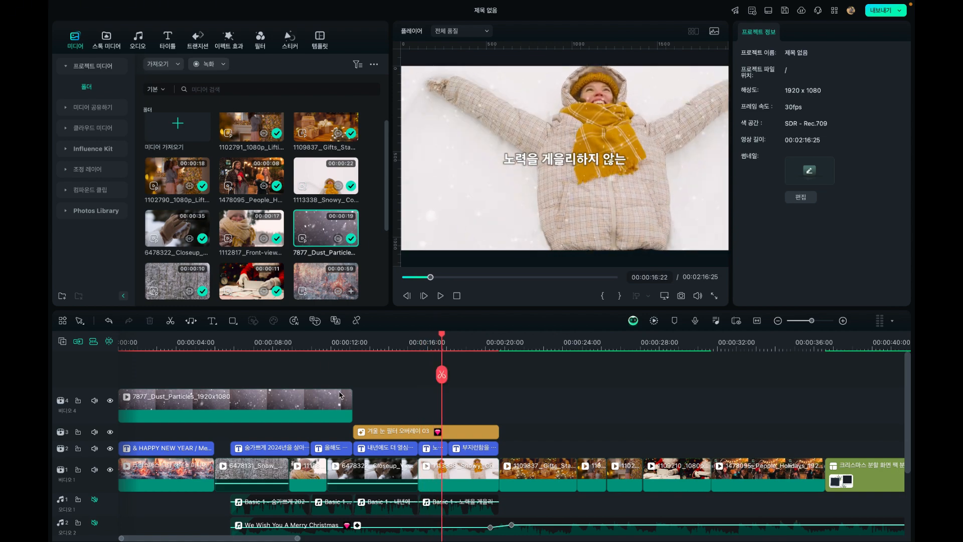
Trim the dust particle clip to the intro's end and extend the 겨울 눈 필터 오버레이 03 effect back to the snowy forest clip's start
{"action": "left_click_drag", "start_coordinate": [349, 396], "coordinate": [214, 396]}
{"action": "left_click", "coordinate": [166, 355]}
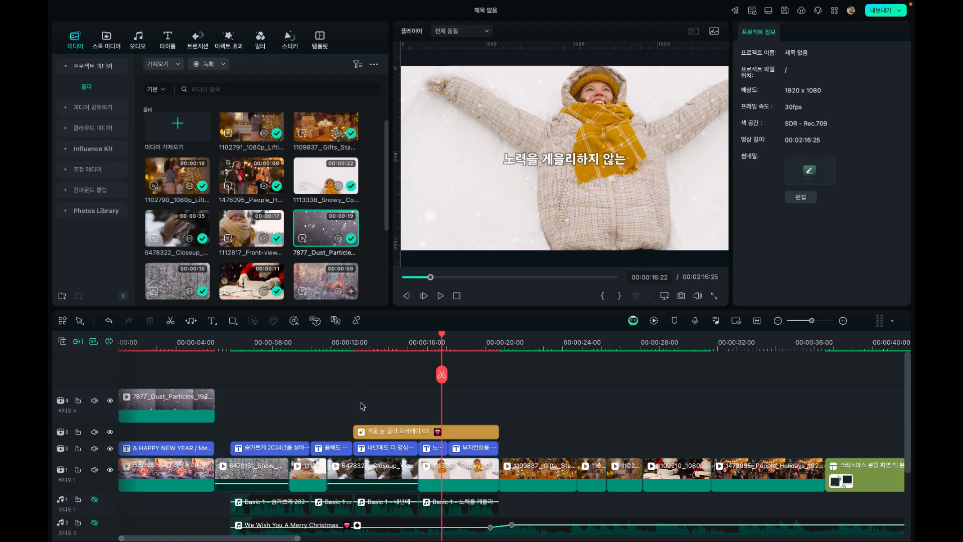
{"action": "left_click_drag", "start_coordinate": [353, 435], "coordinate": [214, 441]}
{"action": "left_click", "coordinate": [196, 346]}
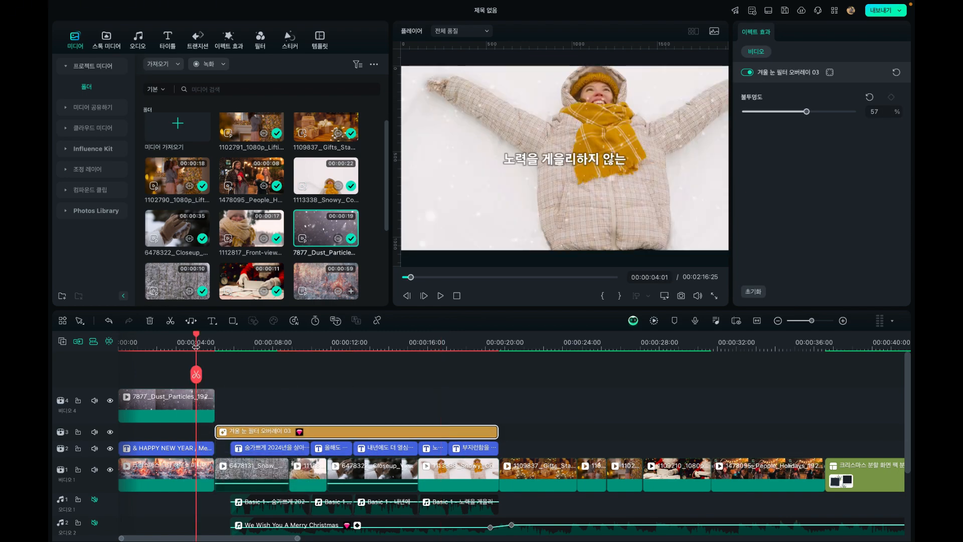
{"action": "left_click", "coordinate": [176, 407]}
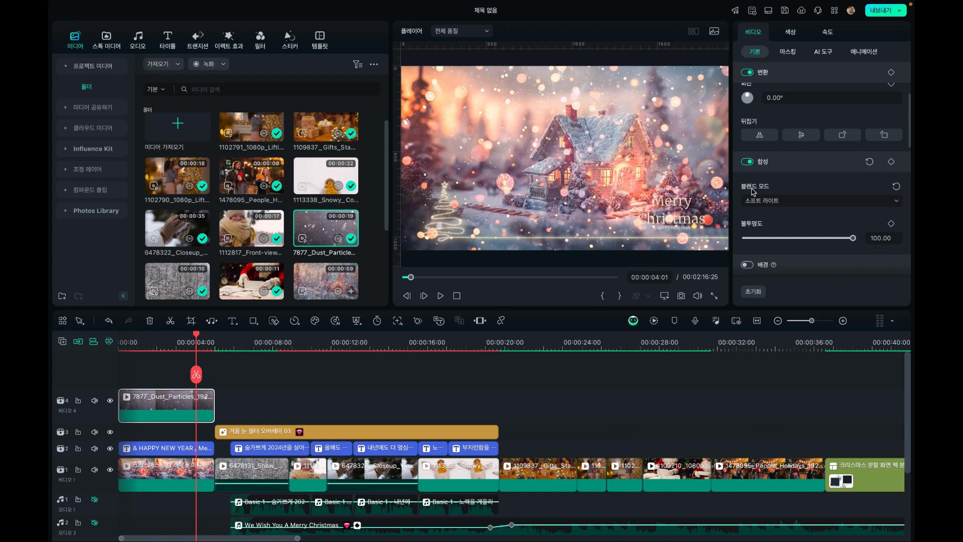
Move the playhead to the end of the 1109837_Gifts clip and look through the 크리스마스 transitions for a suitable one
{"action": "left_click", "coordinate": [268, 429]}
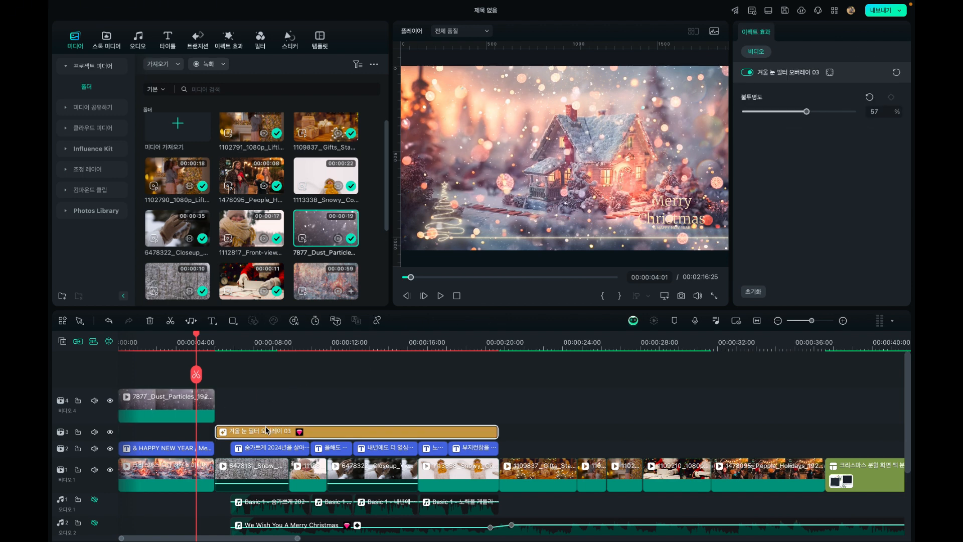
{"action": "left_click", "coordinate": [230, 49]}
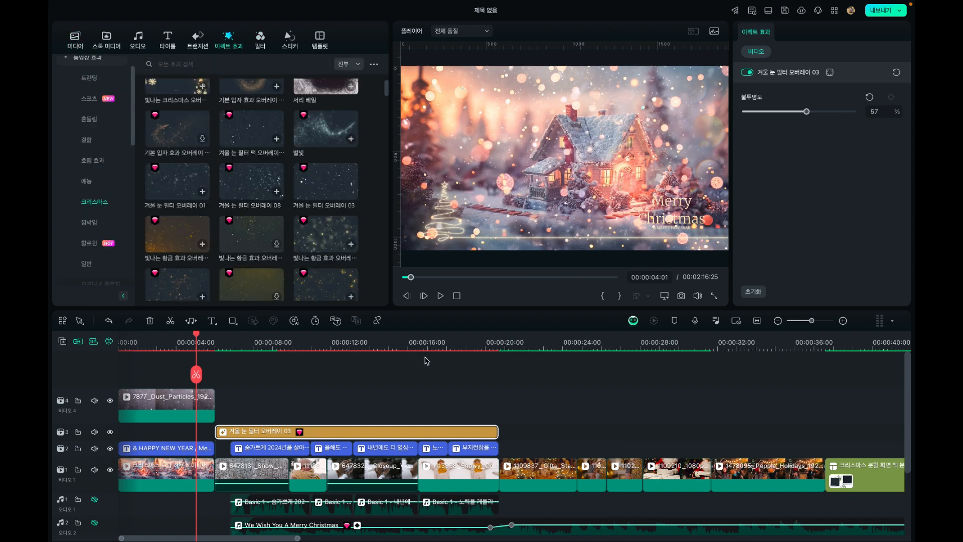
{"action": "left_click", "coordinate": [447, 341]}
{"action": "left_click_drag", "start_coordinate": [448, 340], "coordinate": [577, 346]}
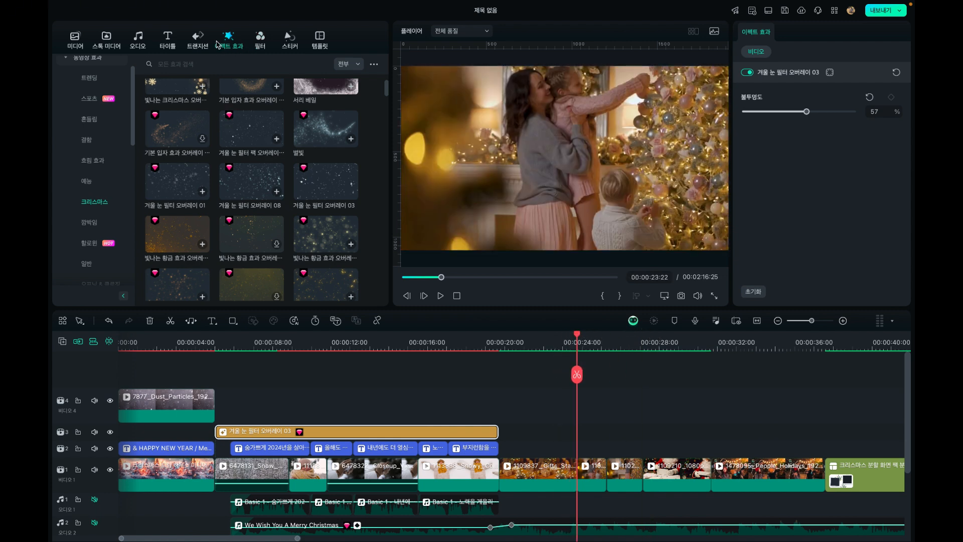
{"action": "left_click", "coordinate": [199, 44]}
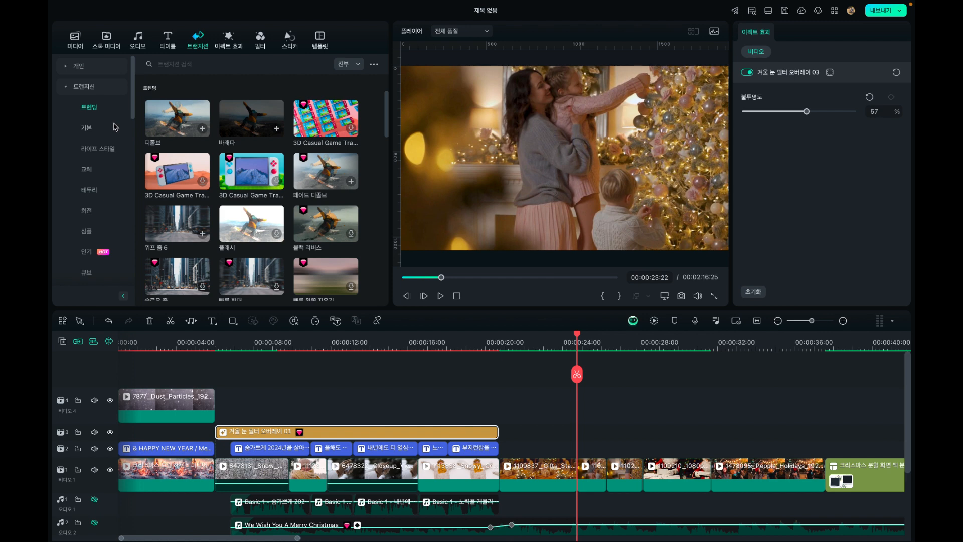
{"action": "scroll", "coordinate": [92, 201], "scroll_direction": "down", "scroll_amount": 4}
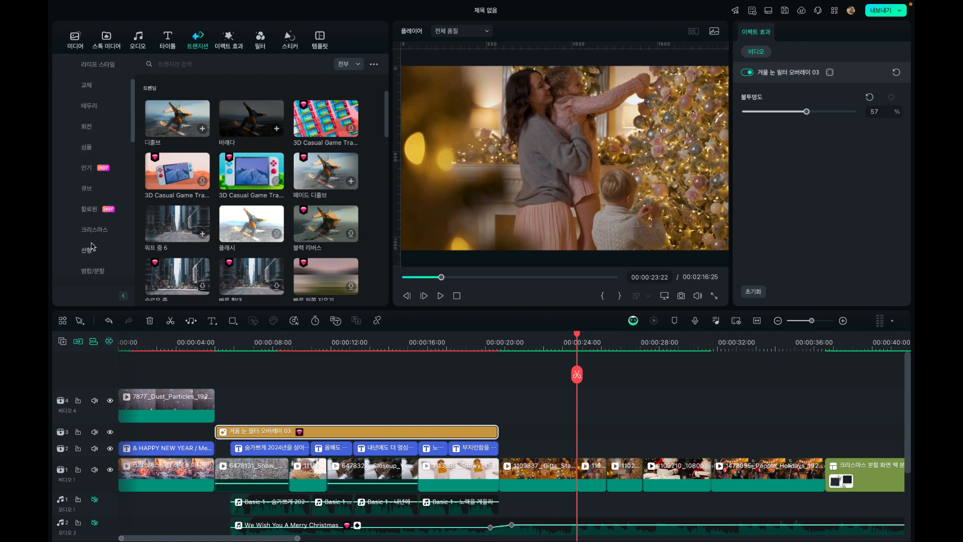
{"action": "left_click", "coordinate": [93, 231]}
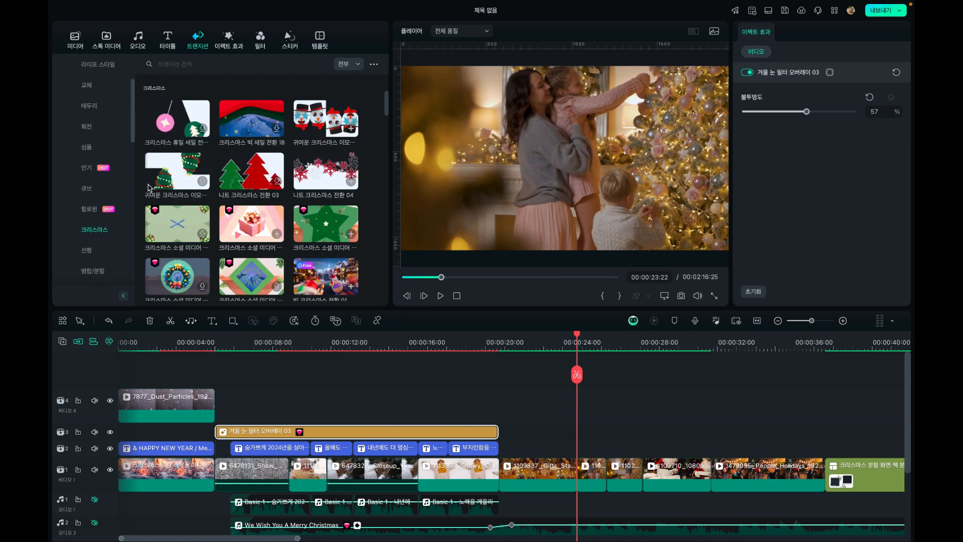
{"action": "scroll", "coordinate": [253, 226], "scroll_direction": "down", "scroll_amount": 5}
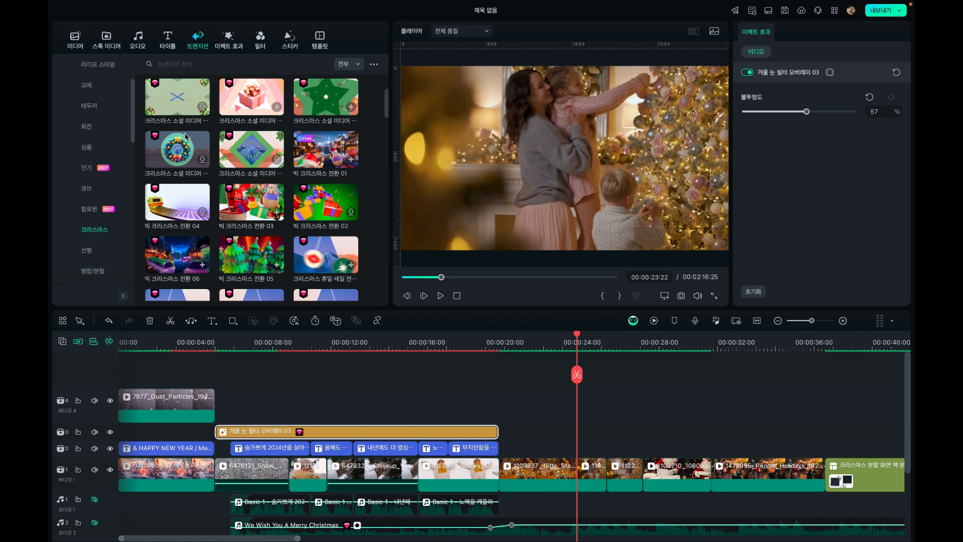
{"action": "scroll", "coordinate": [91, 194], "scroll_direction": "up", "scroll_amount": 4}
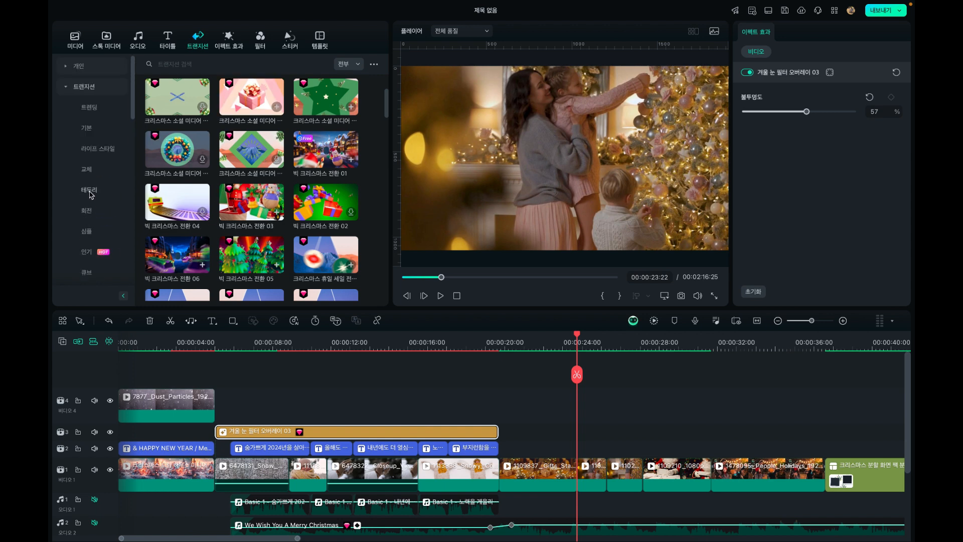
Add a trending 디졸브 transition between the 1109837_Gifts clip and the first tree-decorating clip, and play it back
{"action": "left_click", "coordinate": [91, 107]}
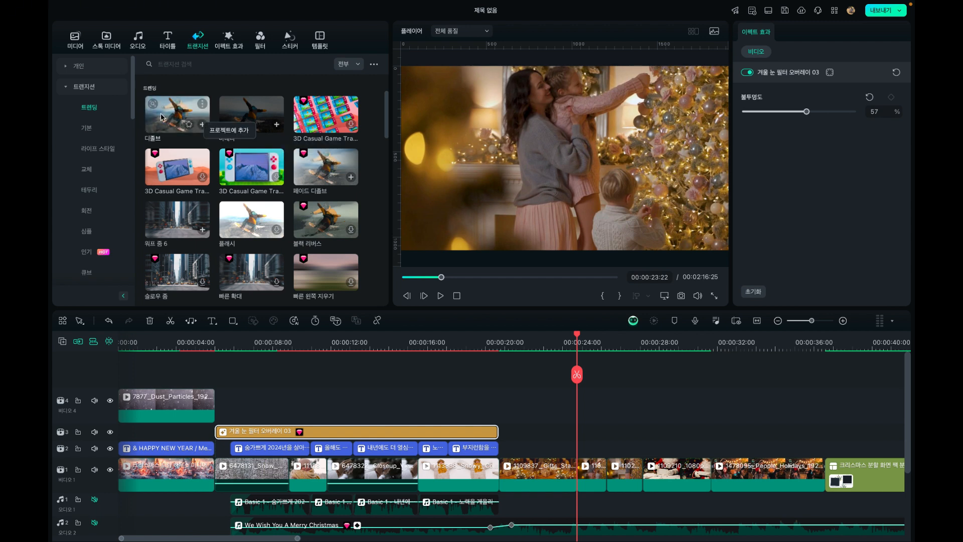
{"action": "left_click_drag", "start_coordinate": [176, 115], "coordinate": [577, 473]}
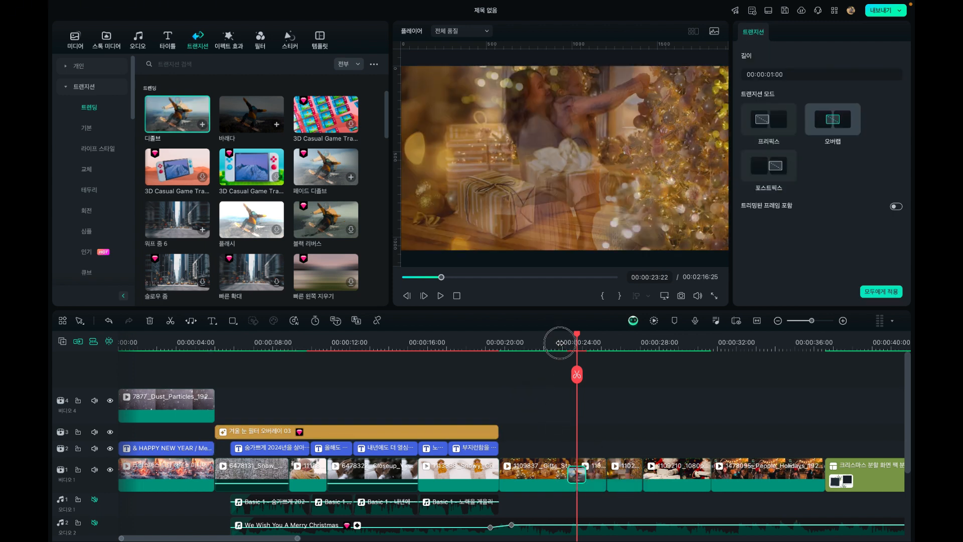
{"action": "left_click", "coordinate": [559, 342]}
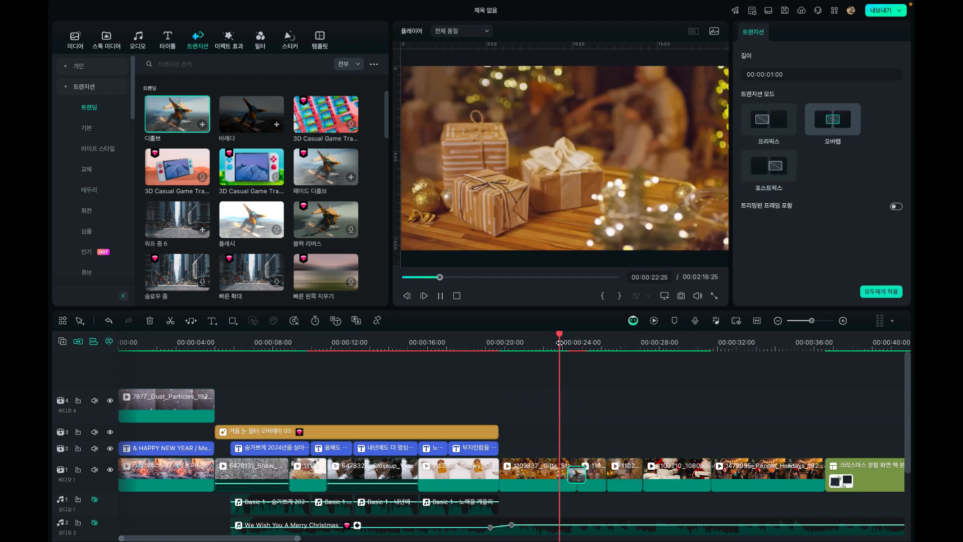
{"action": "key", "text": "space"}
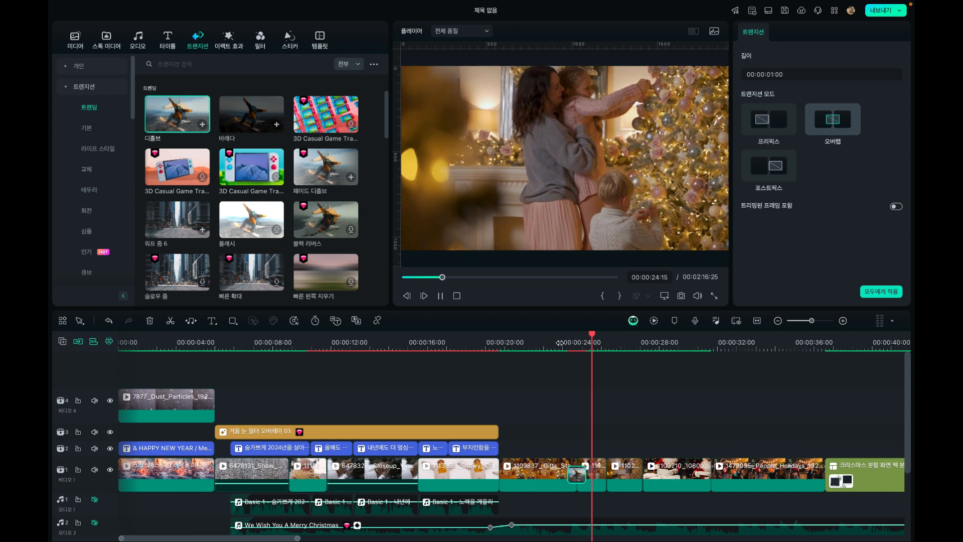
{"action": "key", "text": "space"}
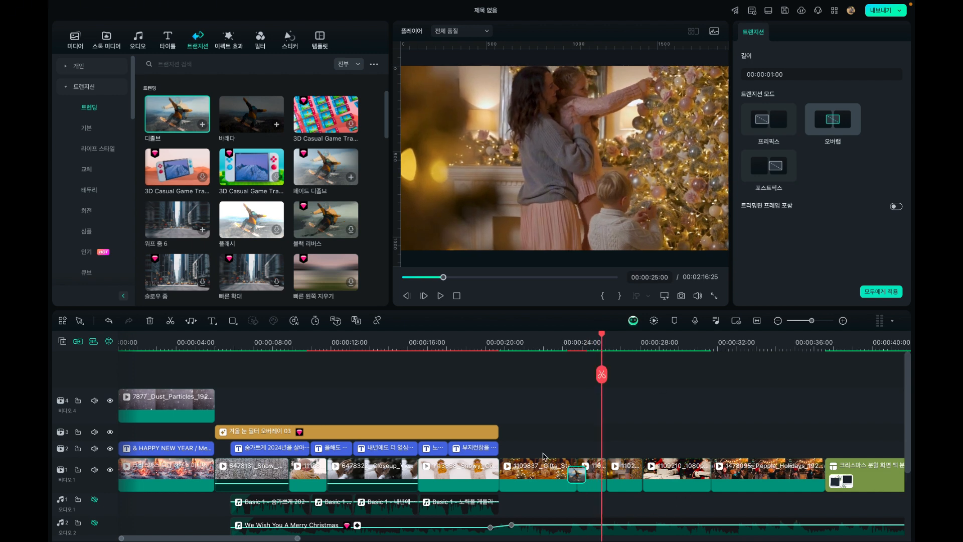
Add a 디졸브 transition between the two tree-decorating clips, lengthen it to 00:00:01:14, and play it back
{"action": "left_click_drag", "start_coordinate": [628, 440], "coordinate": [602, 479]}
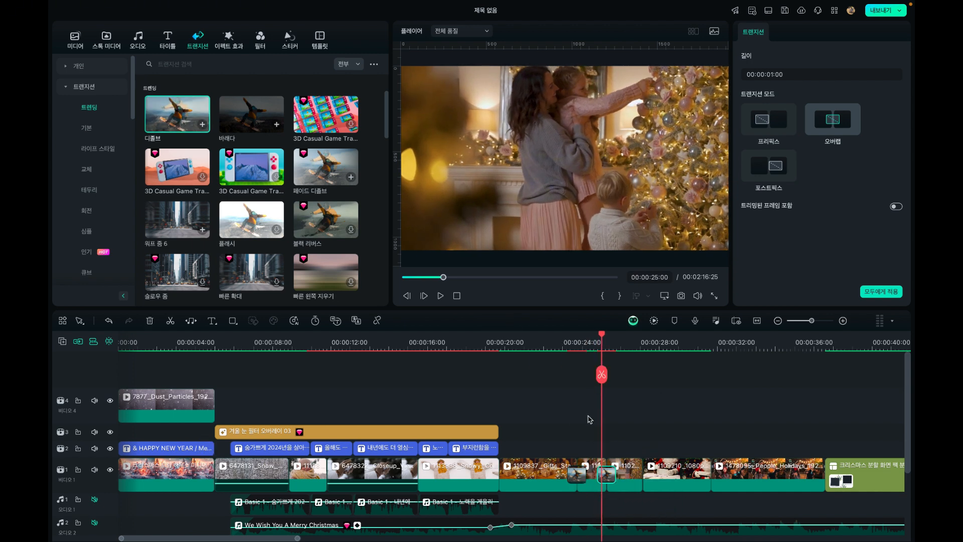
{"action": "left_click", "coordinate": [590, 342]}
{"action": "key", "text": "space"}
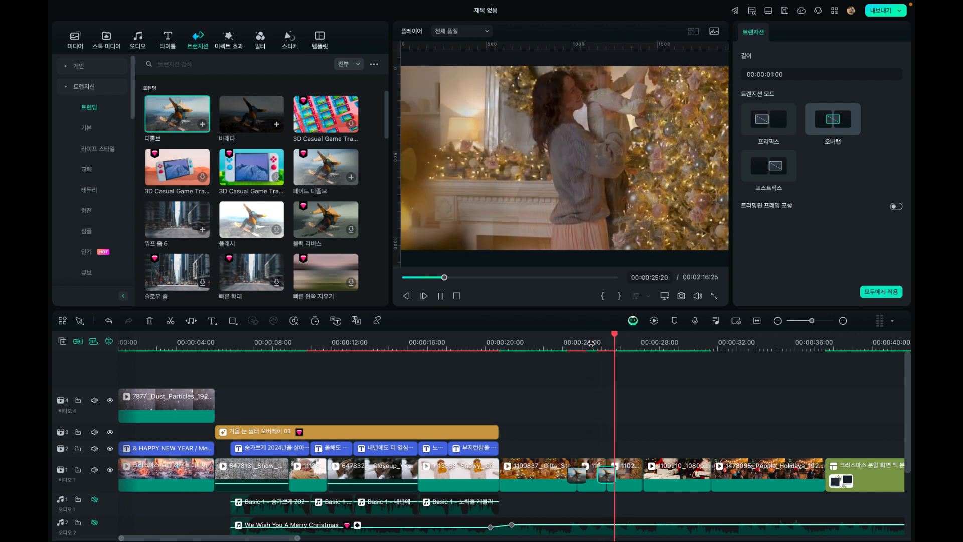
{"action": "left_click_drag", "start_coordinate": [615, 473], "coordinate": [619, 471]}
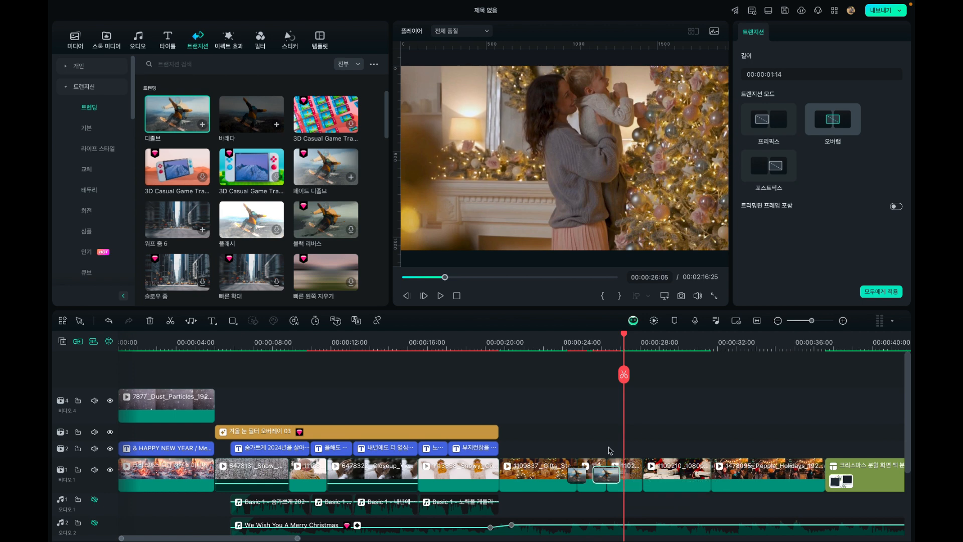
{"action": "left_click", "coordinate": [576, 350]}
{"action": "key", "text": "space"}
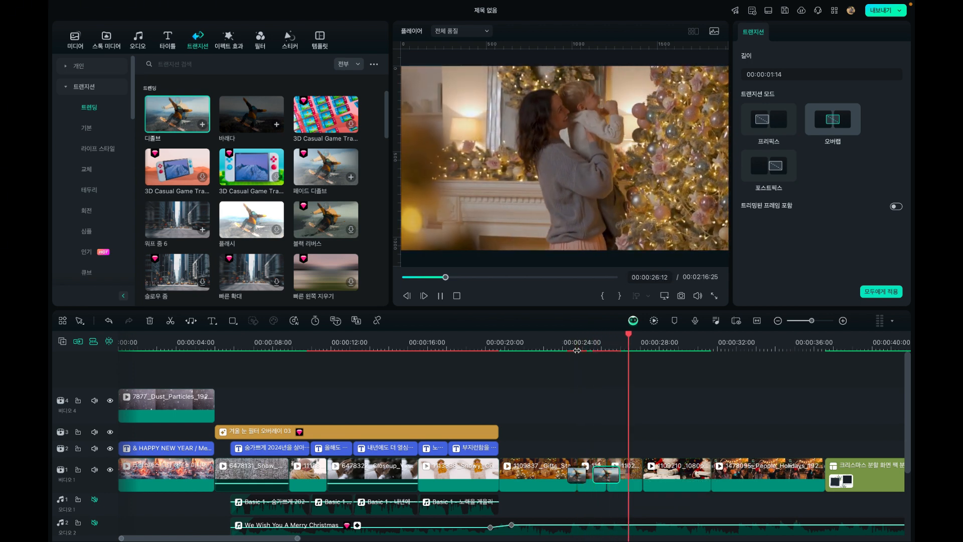
{"action": "key", "text": "space"}
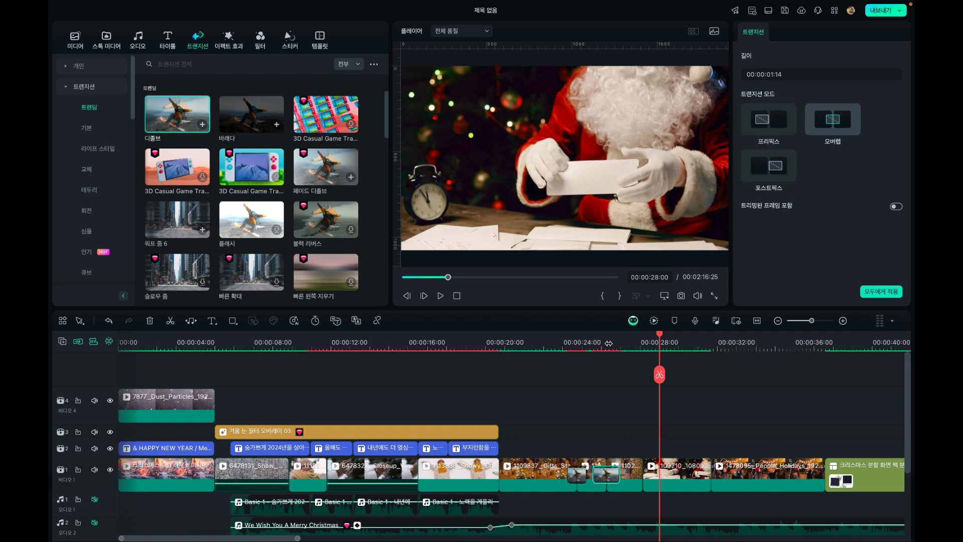
Add a 바래다 transition of about 1:16 between the second tree-decorating clip and the Santa clip, shortening the preceding 디졸브 to 00:00:00:28
{"action": "left_click", "coordinate": [635, 341]}
{"action": "left_click", "coordinate": [643, 343]}
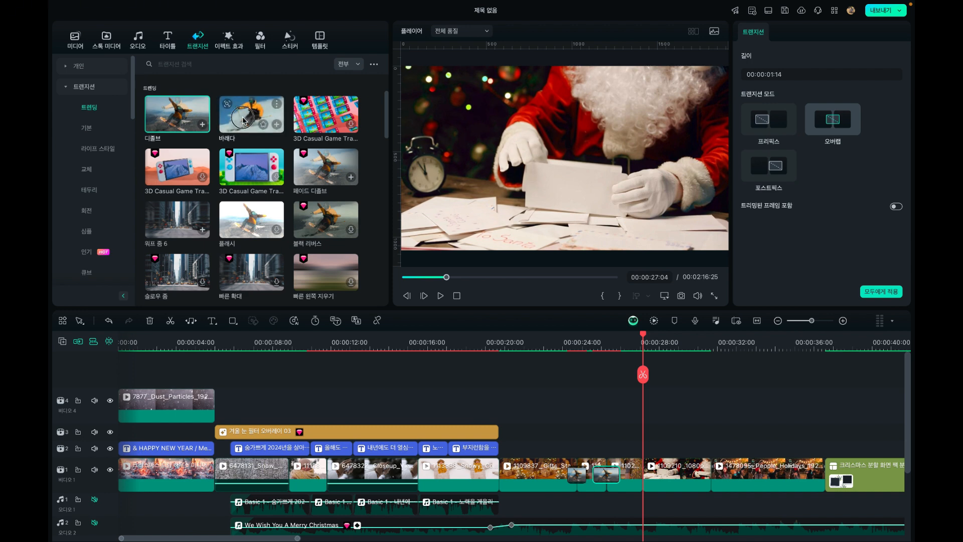
{"action": "left_click_drag", "start_coordinate": [242, 116], "coordinate": [635, 464]}
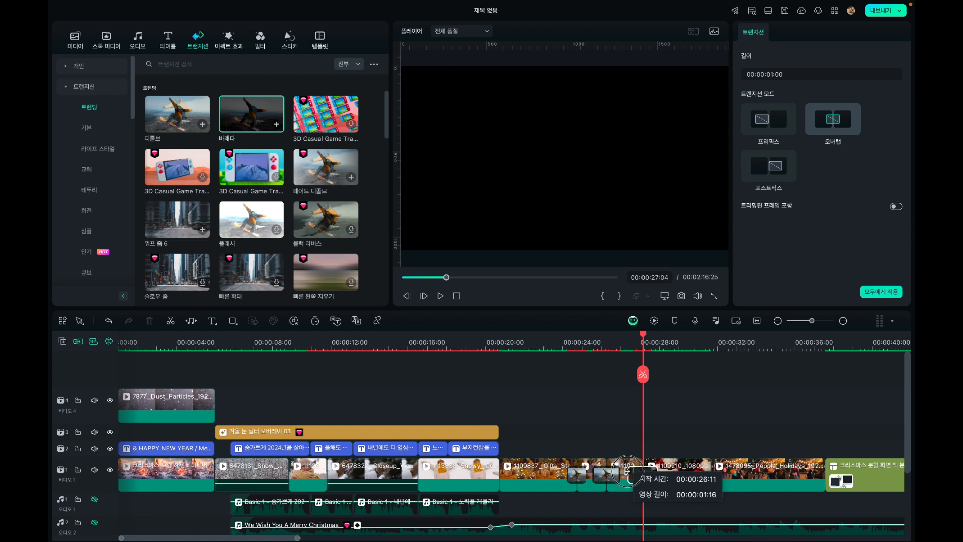
{"action": "left_click_drag", "start_coordinate": [634, 472], "coordinate": [614, 471]}
Move the 1109837_Gifts clip from before the tree-decorating clips to directly after the Santa clip, and play back the new order
{"action": "left_click", "coordinate": [524, 340]}
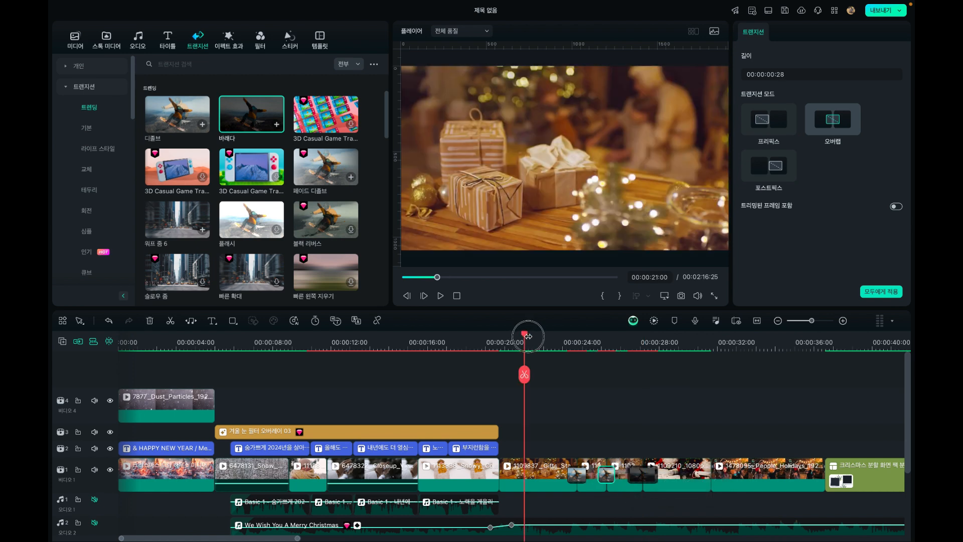
{"action": "mouse_move", "coordinate": [528, 336]}
{"action": "left_mouse_down"}
{"action": "mouse_move", "coordinate": [603, 345]}
{"action": "mouse_move", "coordinate": [746, 333]}
{"action": "mouse_move", "coordinate": [539, 336]}
{"action": "left_mouse_up"}
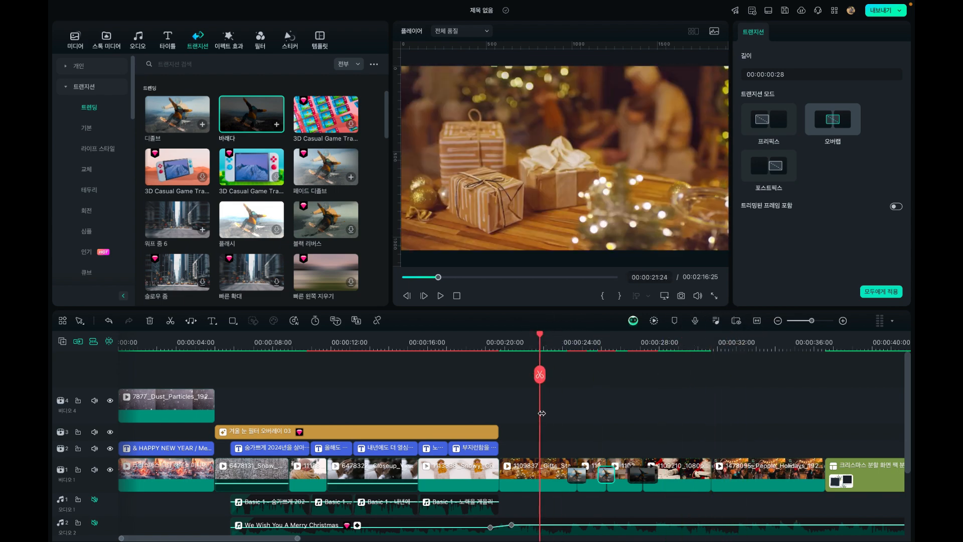
{"action": "left_click", "coordinate": [534, 472]}
{"action": "left_click_drag", "start_coordinate": [534, 471], "coordinate": [669, 465]}
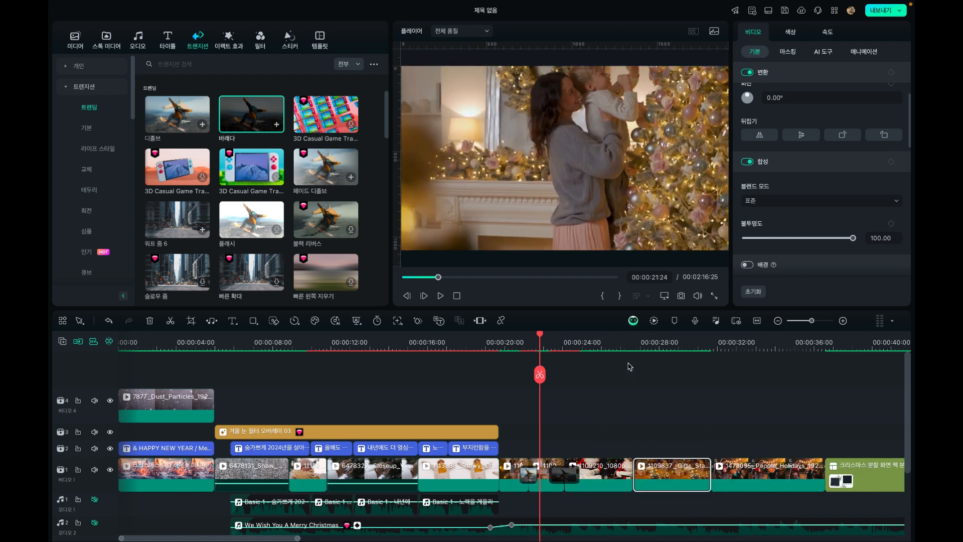
{"action": "left_click", "coordinate": [491, 345]}
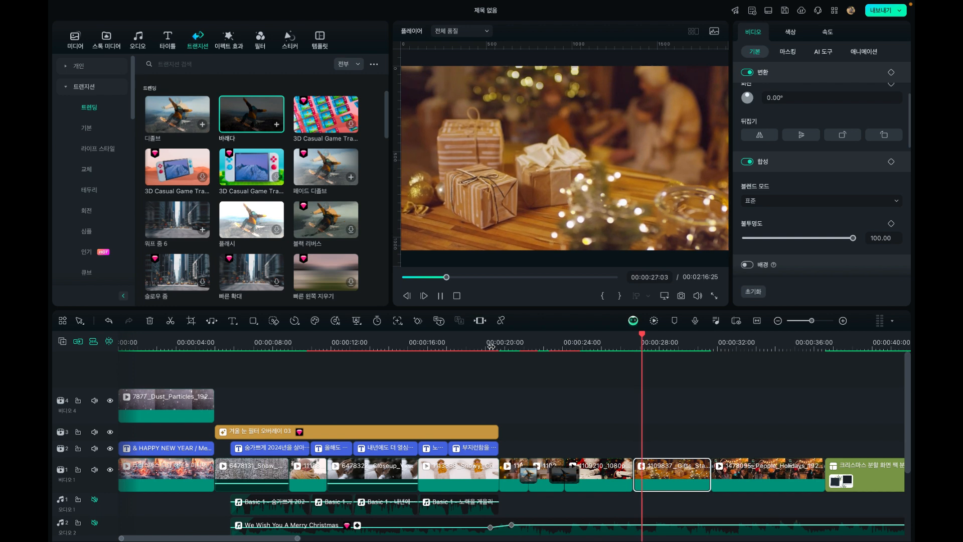
{"action": "key", "text": "space"}
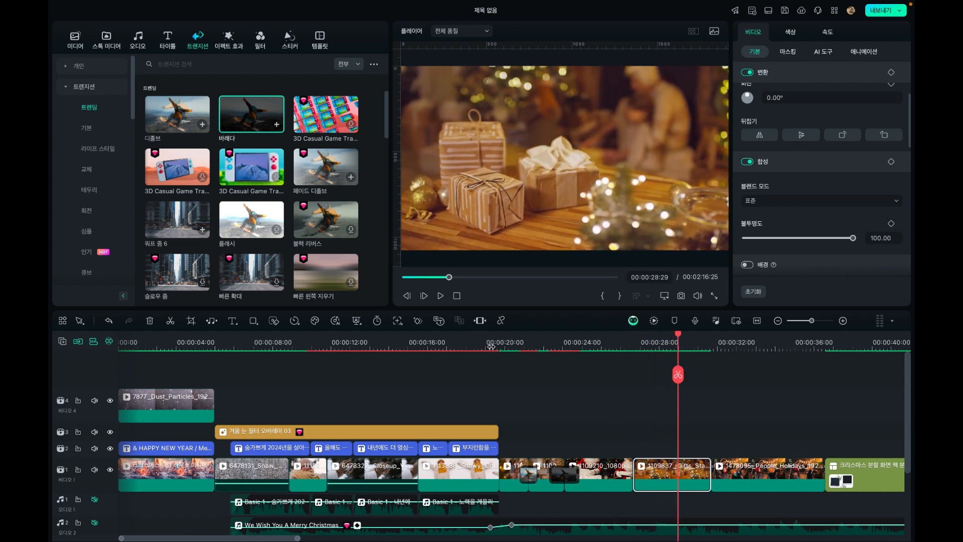
Try placing the 1478095_People_Holidays clip ahead of the gifts clip, directly after the Santa clip, and preview that order
{"action": "left_click_drag", "start_coordinate": [750, 467], "coordinate": [660, 469]}
{"action": "left_click", "coordinate": [624, 346]}
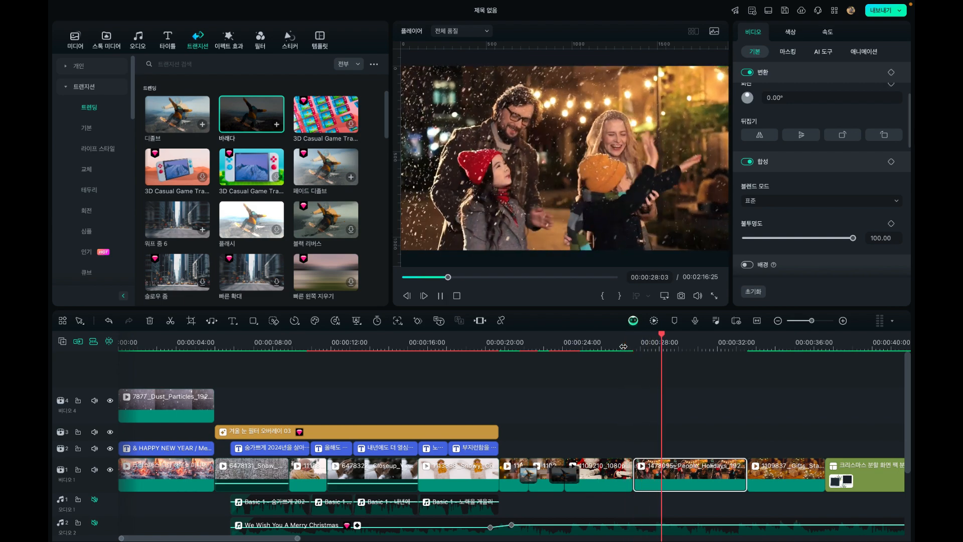
{"action": "left_click", "coordinate": [730, 344]}
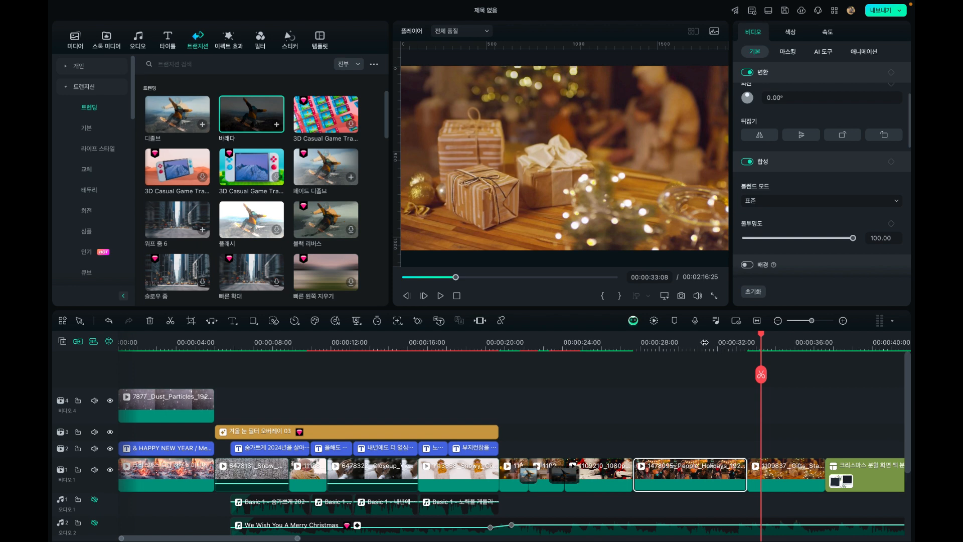
{"action": "left_click", "coordinate": [646, 341]}
{"action": "left_click_drag", "start_coordinate": [644, 339], "coordinate": [635, 339]}
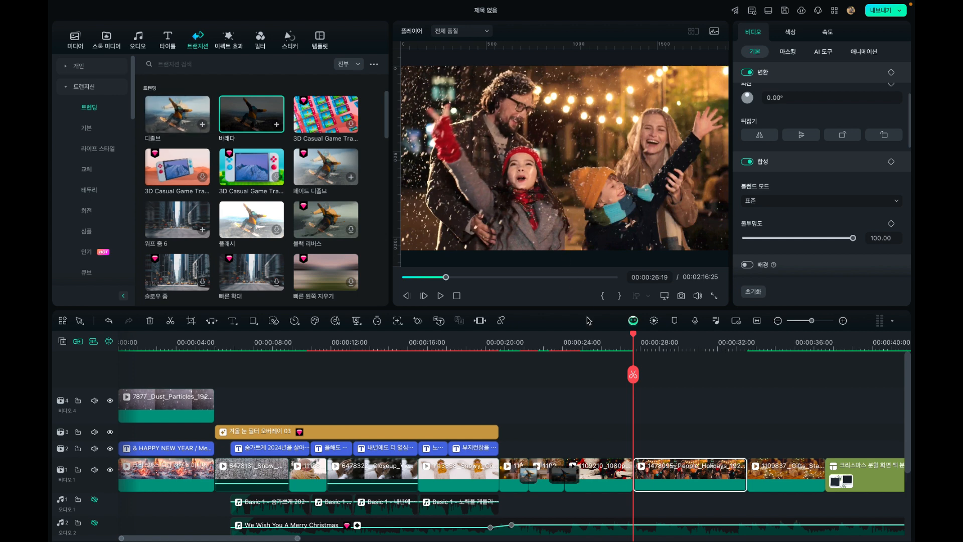
Replay the cut from the Santa clip to the family clip, and move the gifts clip back directly after the Santa clip
{"action": "left_click", "coordinate": [560, 346]}
{"action": "key", "text": "space"}
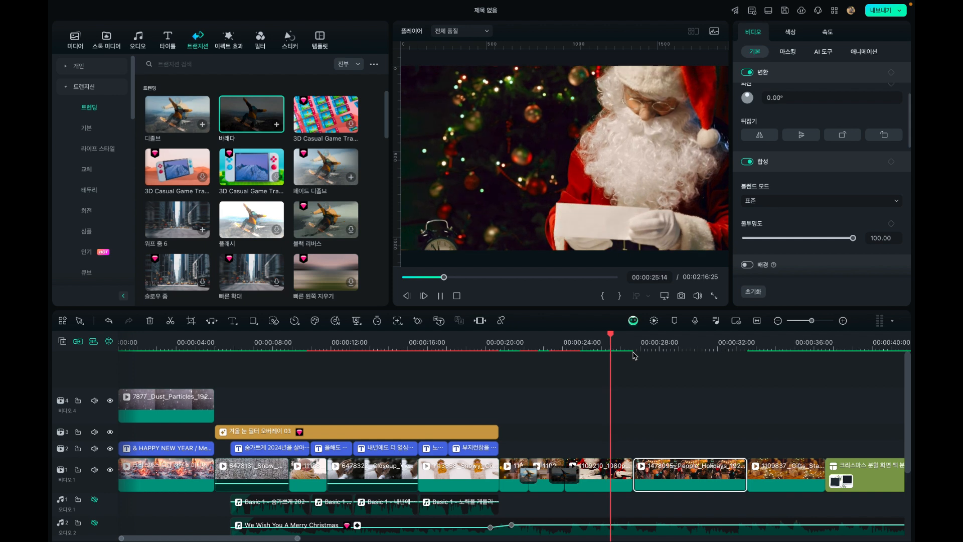
{"action": "key", "text": "space"}
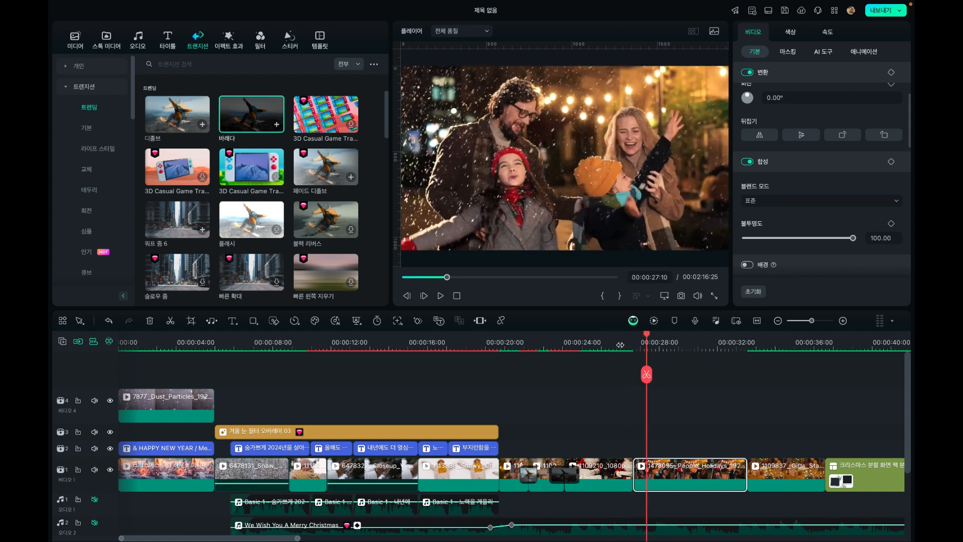
{"action": "left_click", "coordinate": [633, 345]}
{"action": "left_click_drag", "start_coordinate": [783, 473], "coordinate": [670, 473]}
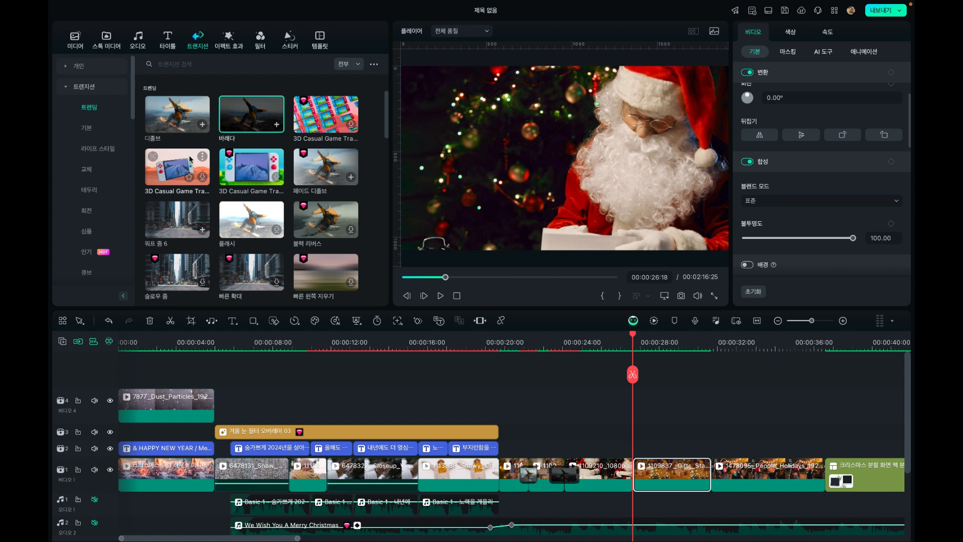
Open the 크리스마스 transitions for the cut between the Santa clip and the gifts clip
{"action": "scroll", "coordinate": [104, 151], "scroll_direction": "down", "scroll_amount": 5}
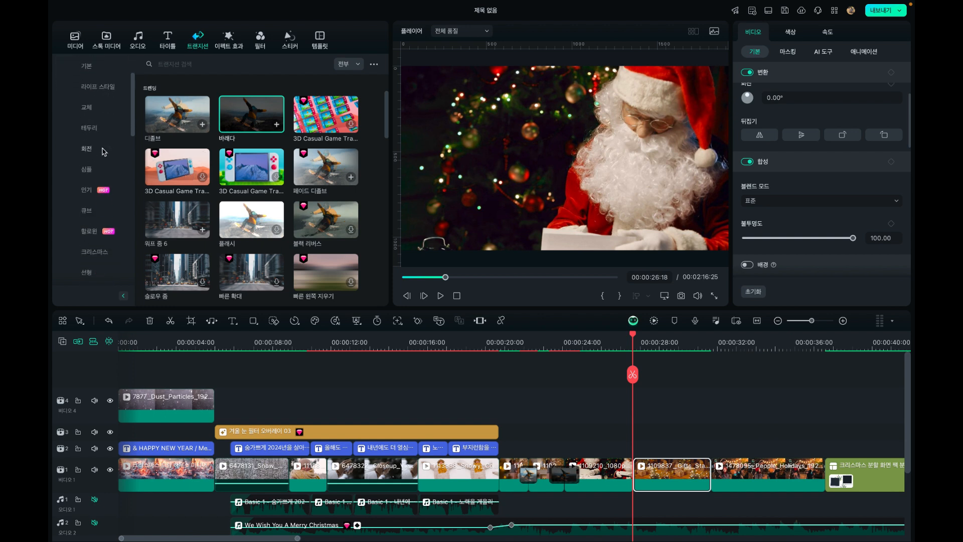
{"action": "left_click", "coordinate": [93, 188]}
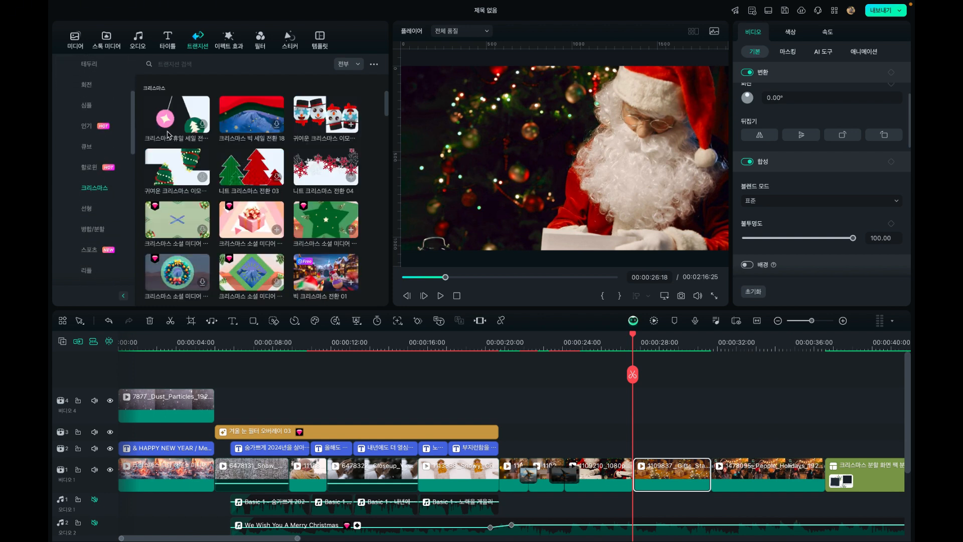
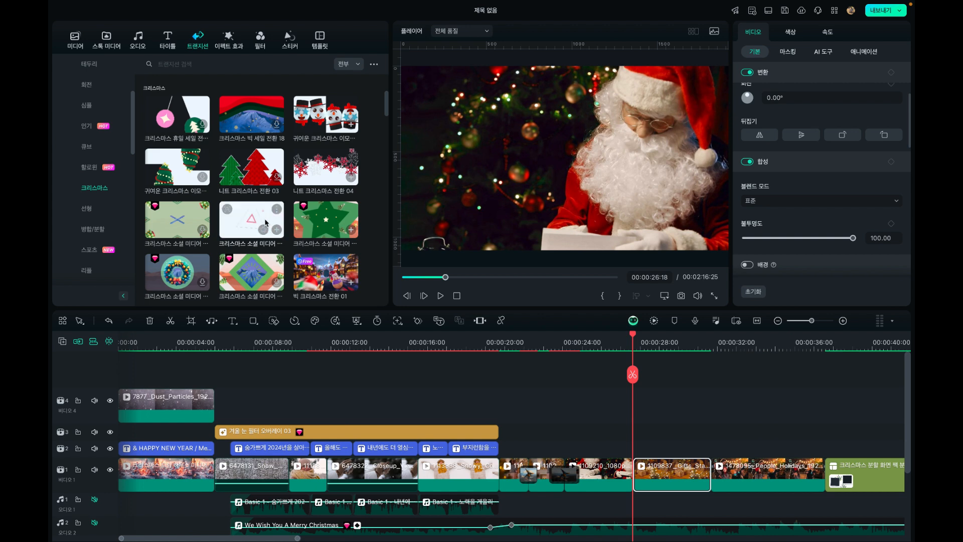
Try the 빅 크리스마스 전환 05 Christmas transition between the 1109210 Santa clip and the 1109837 Gifts clip, and preview the cut
{"action": "scroll", "coordinate": [257, 126], "scroll_direction": "down", "scroll_amount": 3}
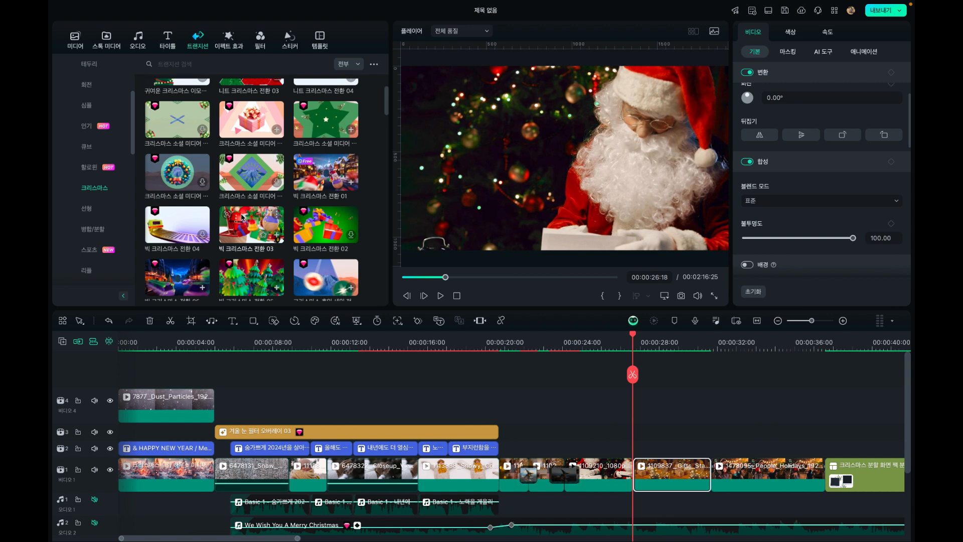
{"action": "scroll", "coordinate": [243, 213], "scroll_direction": "down", "scroll_amount": 2}
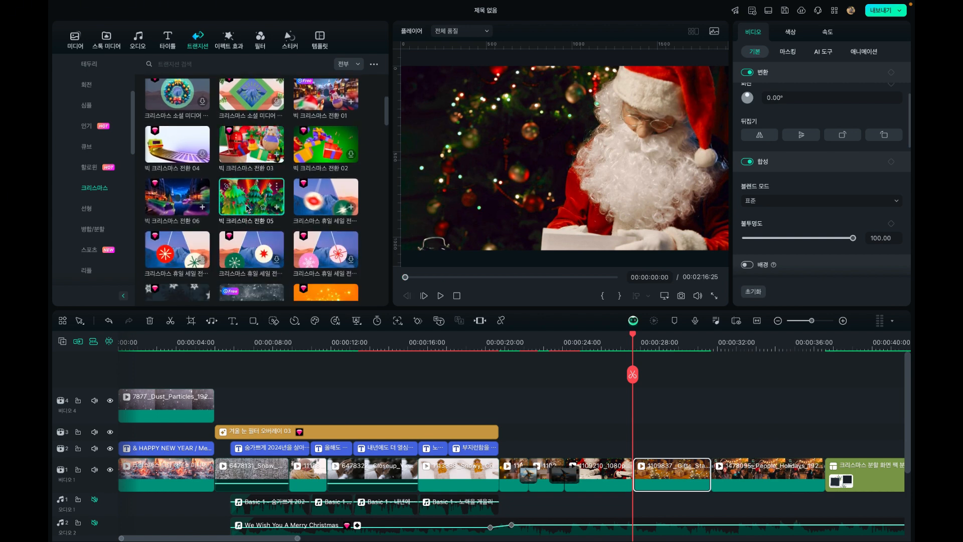
{"action": "left_click", "coordinate": [247, 208]}
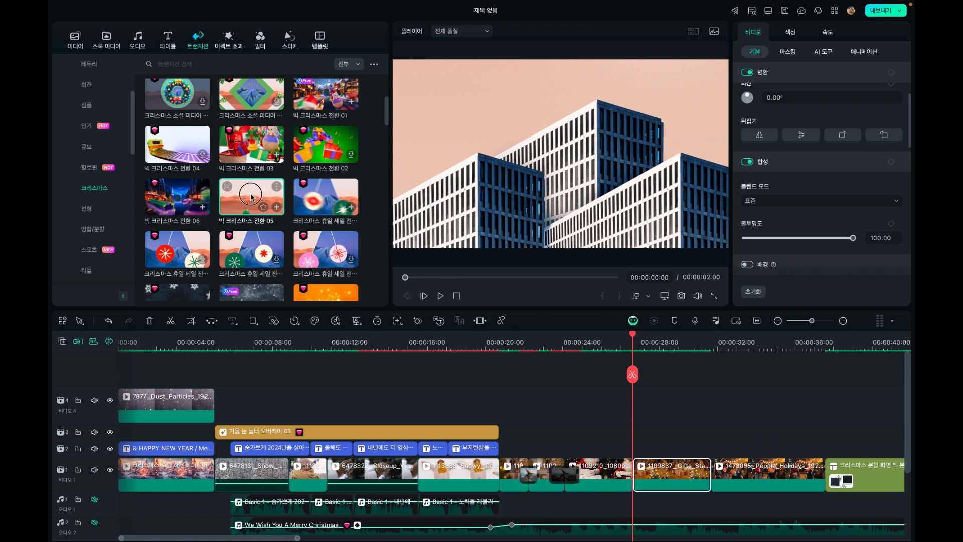
{"action": "left_click_drag", "start_coordinate": [251, 196], "coordinate": [623, 470]}
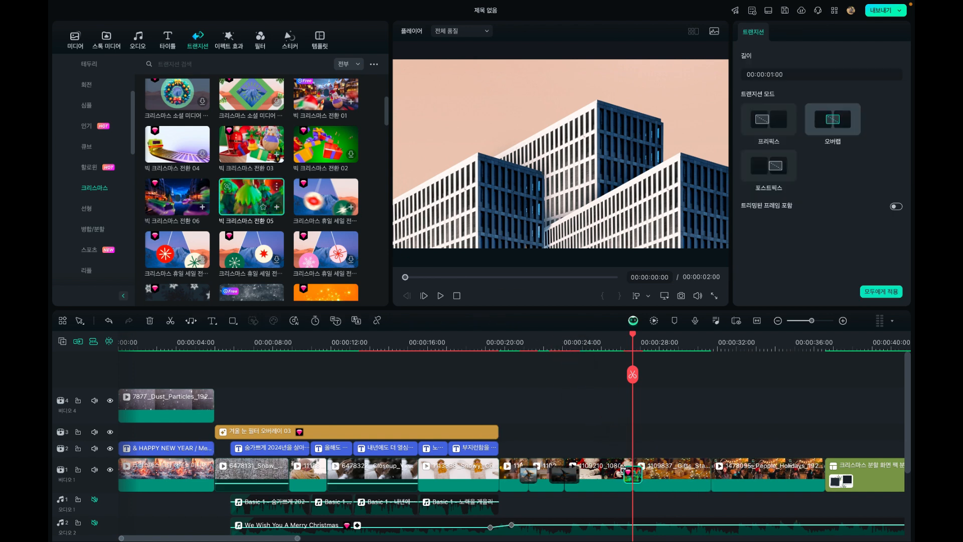
{"action": "left_click", "coordinate": [608, 342]}
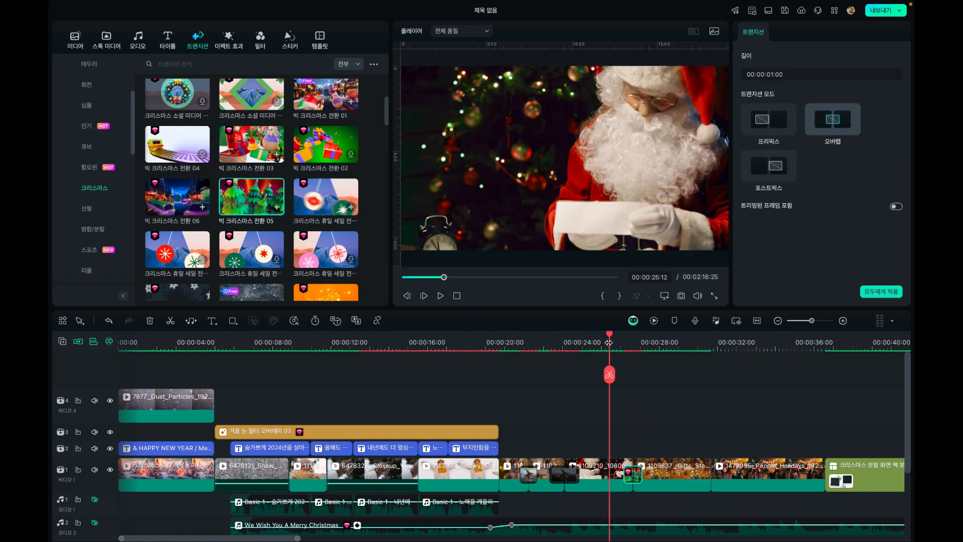
{"action": "key", "text": "space"}
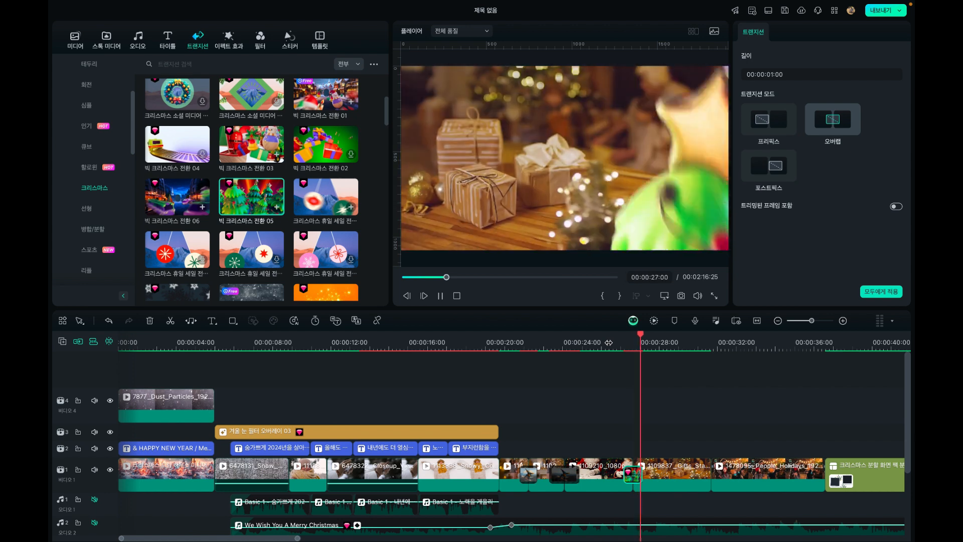
{"action": "key", "text": "space"}
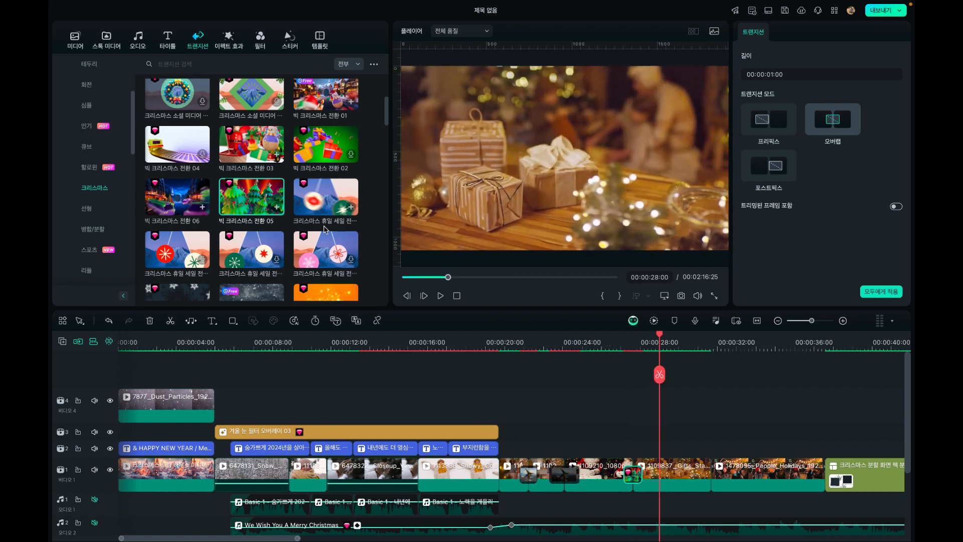
Try the free 메리 크리스마스 02 snow transition at the cut between the Santa and Gifts clips and preview it
{"action": "scroll", "coordinate": [316, 229], "scroll_direction": "down", "scroll_amount": 3}
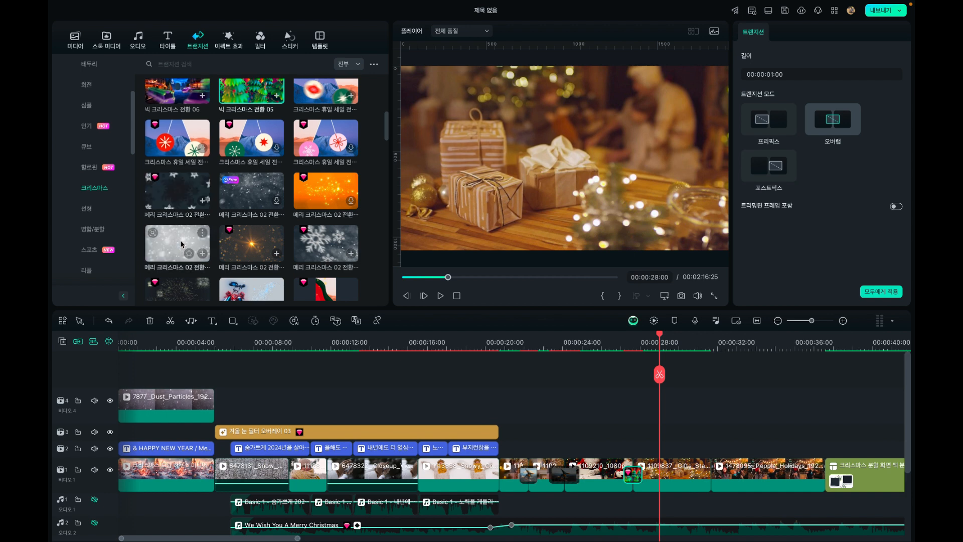
{"action": "mouse_move", "coordinate": [182, 244]}
{"action": "left_mouse_down"}
{"action": "mouse_move", "coordinate": [651, 443]}
{"action": "mouse_move", "coordinate": [625, 464]}
{"action": "left_mouse_up"}
{"action": "left_click", "coordinate": [614, 350]}
{"action": "key", "text": "space"}
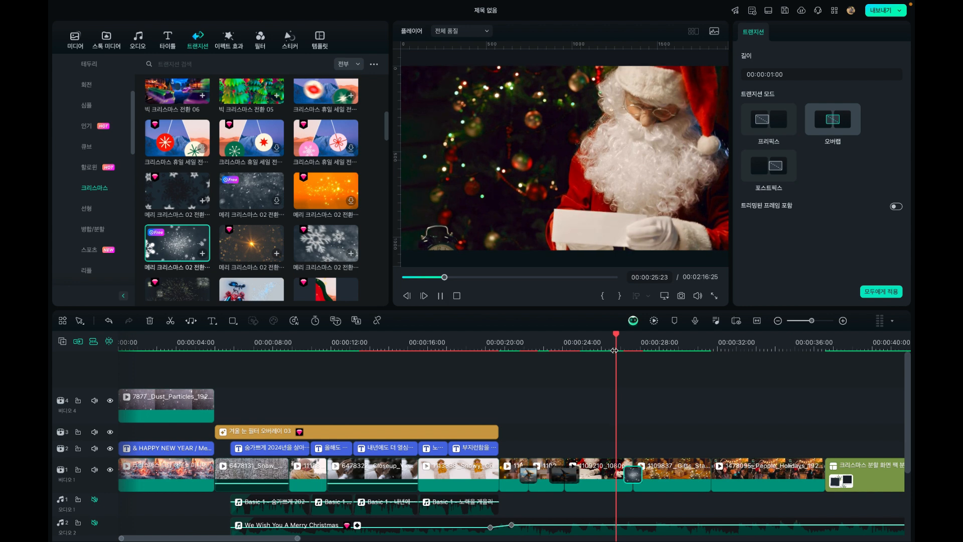
{"action": "key", "text": "space"}
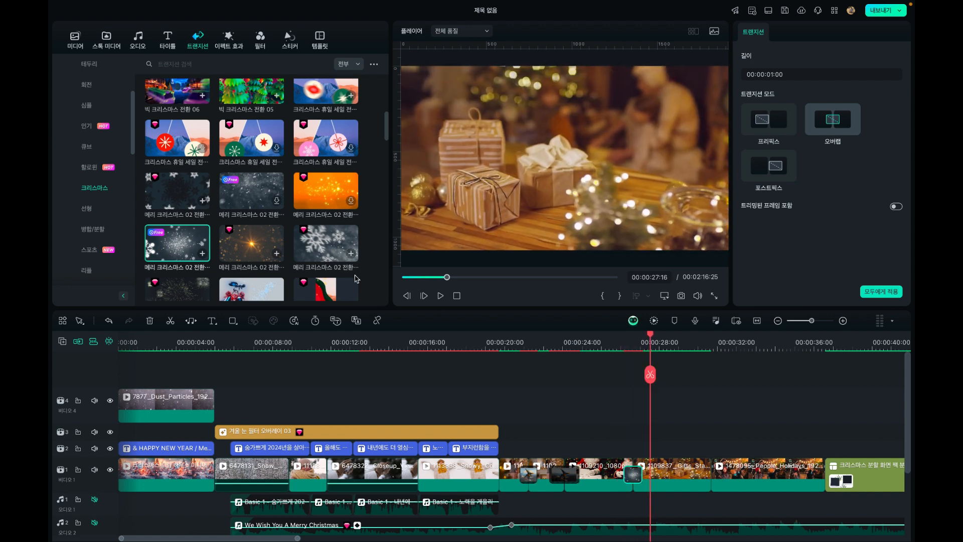
Replace the transition between the Santa and Gifts clips with the large-snowflake 메리 크리스마스 02 transition and play it back
{"action": "left_click_drag", "start_coordinate": [321, 246], "coordinate": [618, 434]}
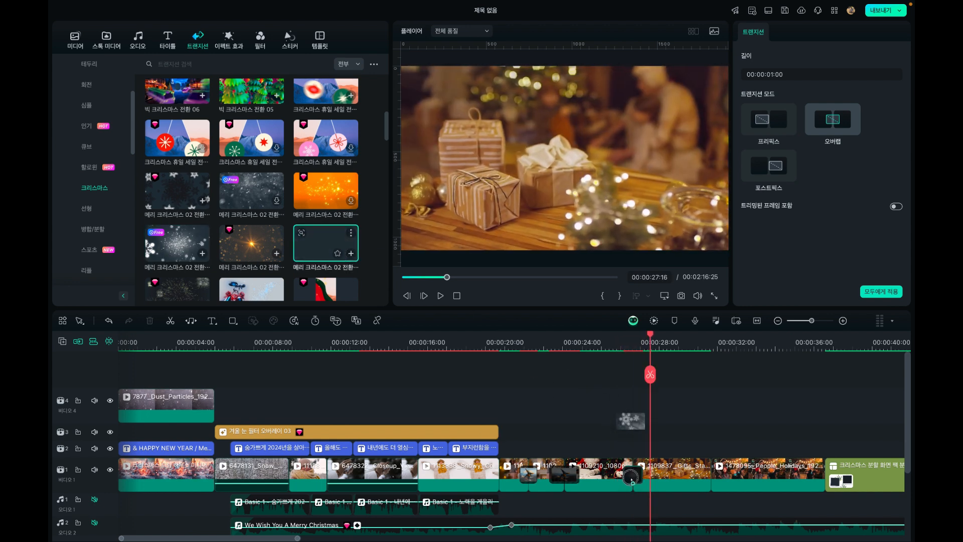
{"action": "left_click_drag", "start_coordinate": [631, 480], "coordinate": [632, 475]}
{"action": "left_click", "coordinate": [607, 347]}
{"action": "key", "text": "space"}
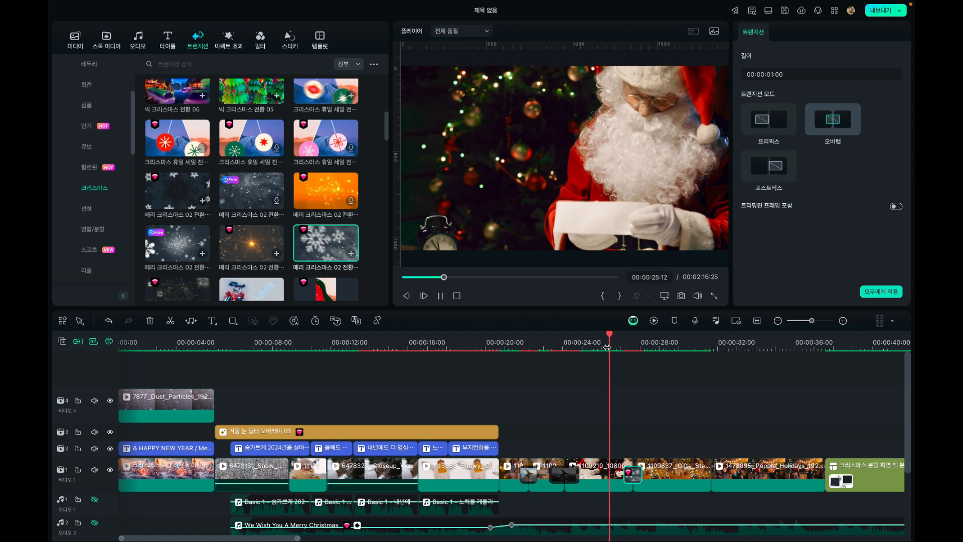
{"action": "key", "text": "space"}
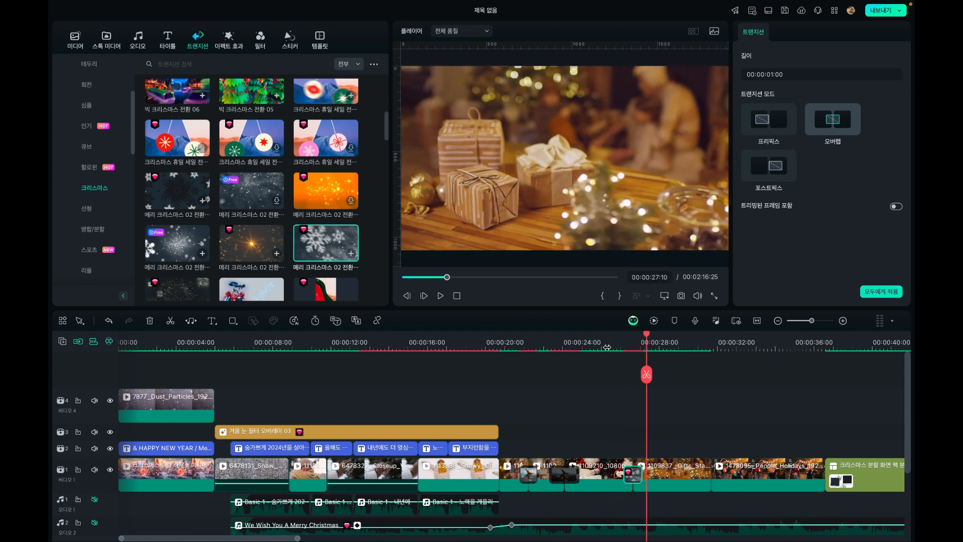
Lengthen the snowflake transition between the Santa and Gifts clips to 00:00:02:18 and preview it
{"action": "left_click_drag", "start_coordinate": [635, 458], "coordinate": [651, 459]}
{"action": "left_click", "coordinate": [597, 344]}
{"action": "key", "text": "space"}
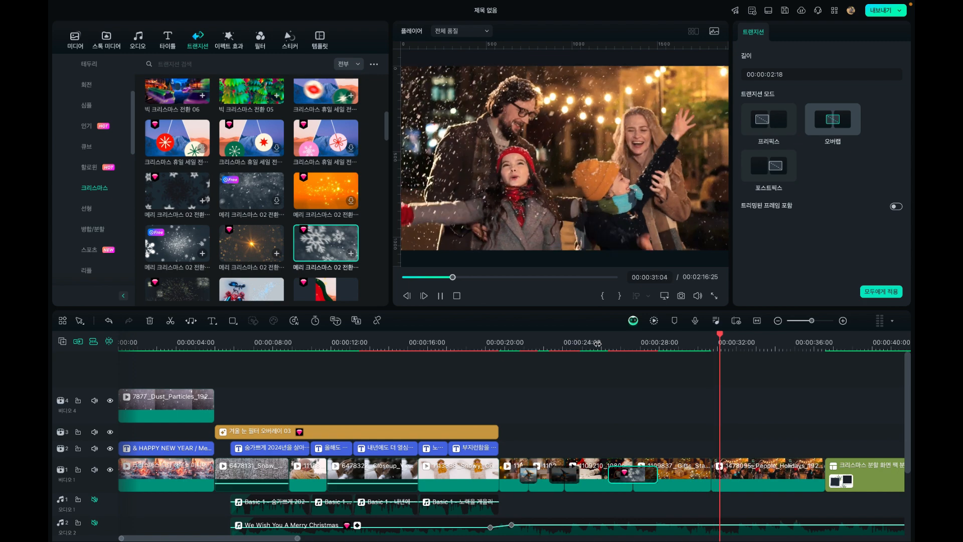
{"action": "key", "text": "space"}
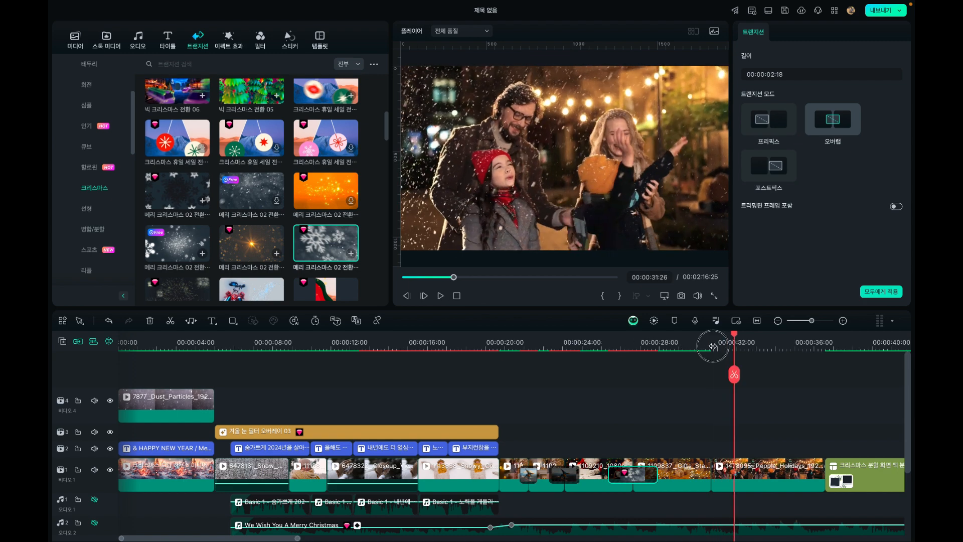
Try the 빅 크리스마스 전환 02 transition at the cut between the Gifts and People_Holidays clips and preview it
{"action": "scroll", "coordinate": [713, 346], "scroll_direction": "down", "scroll_amount": 2}
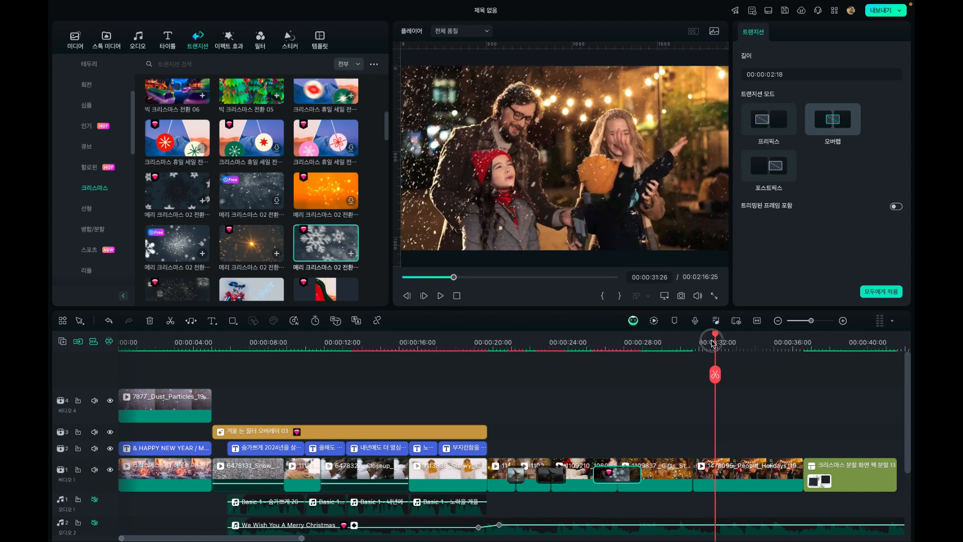
{"action": "left_click_drag", "start_coordinate": [713, 344], "coordinate": [694, 344]}
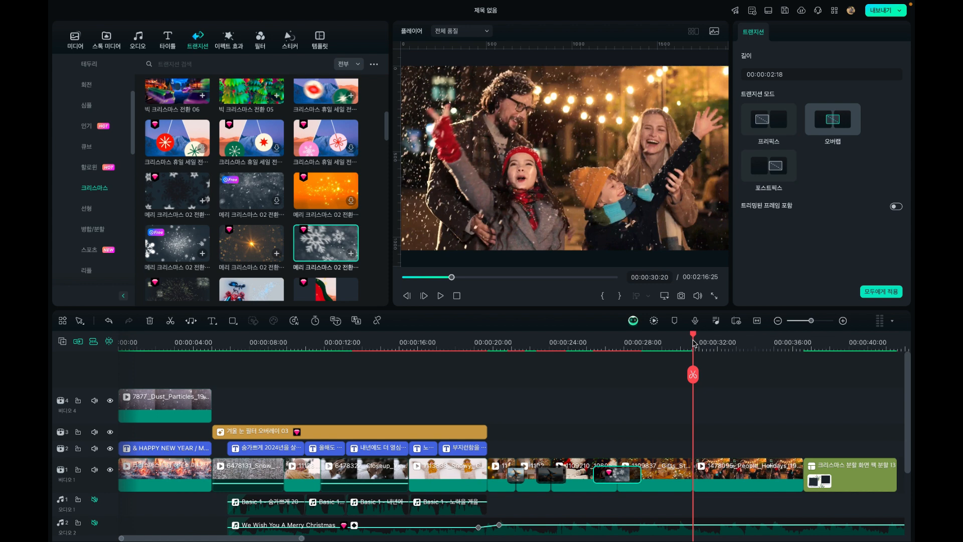
{"action": "scroll", "coordinate": [299, 139], "scroll_direction": "up", "scroll_amount": 2}
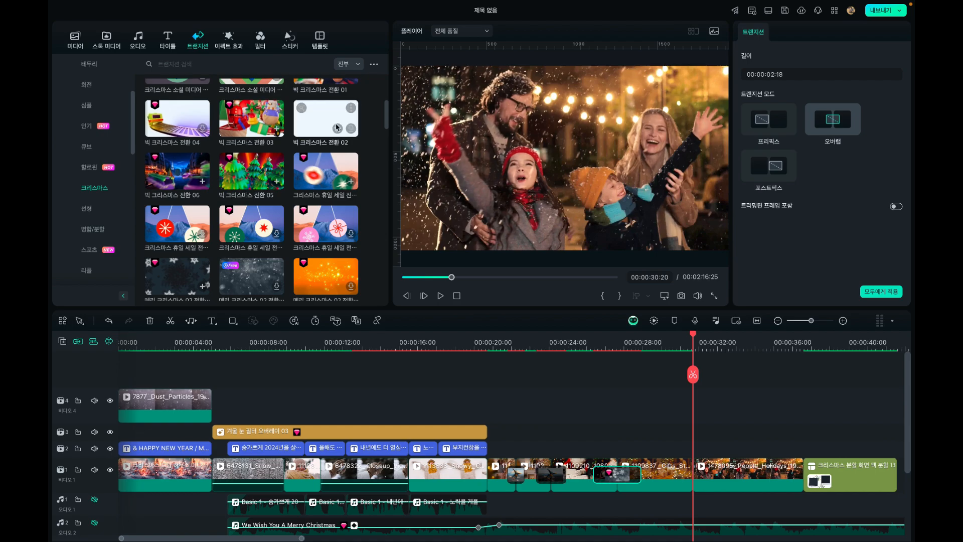
{"action": "left_click_drag", "start_coordinate": [319, 123], "coordinate": [605, 417]}
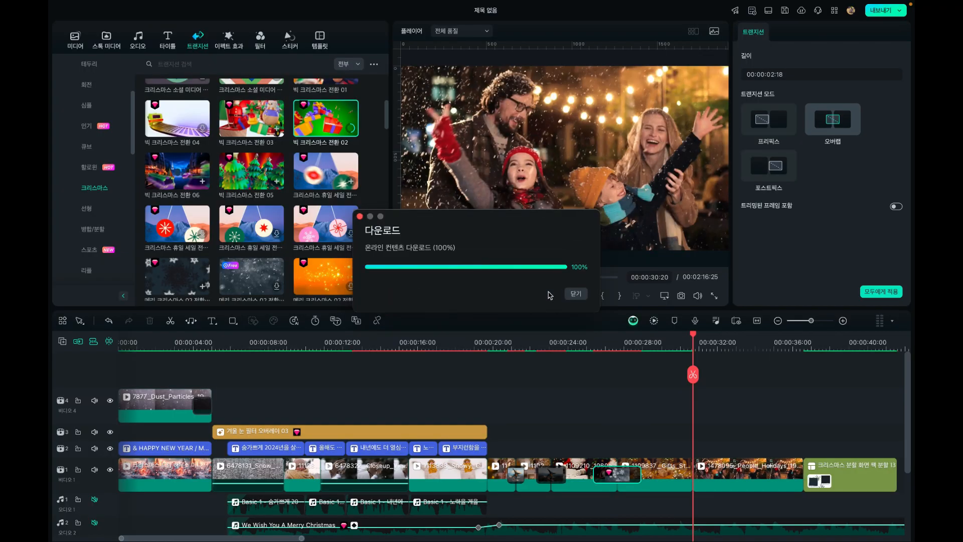
{"action": "left_click_drag", "start_coordinate": [323, 121], "coordinate": [687, 467]}
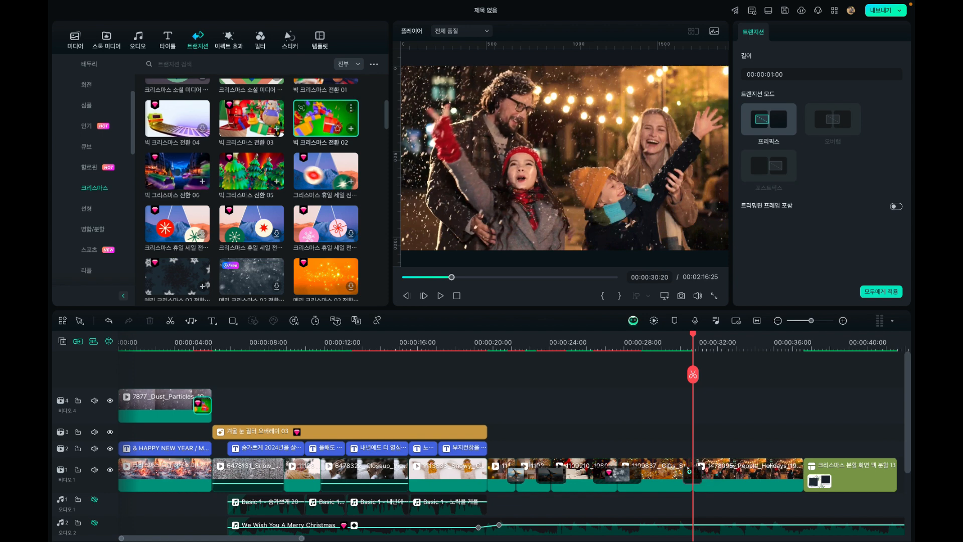
{"action": "left_click", "coordinate": [669, 347]}
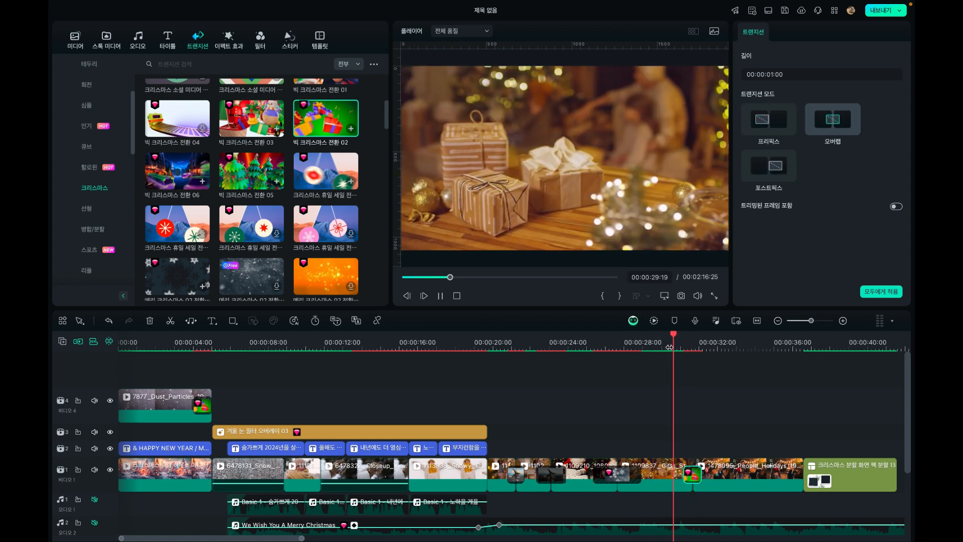
{"action": "key", "text": "space"}
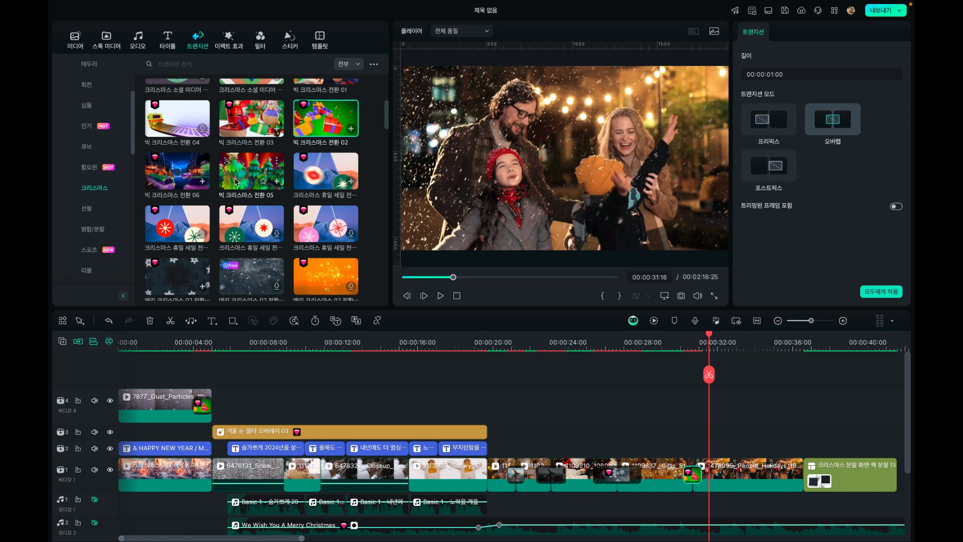
Replace the transition between the Gifts and People_Holidays clips with the orange 메리 크리스마스 03 transition and preview it
{"action": "scroll", "coordinate": [192, 217], "scroll_direction": "down", "scroll_amount": 5}
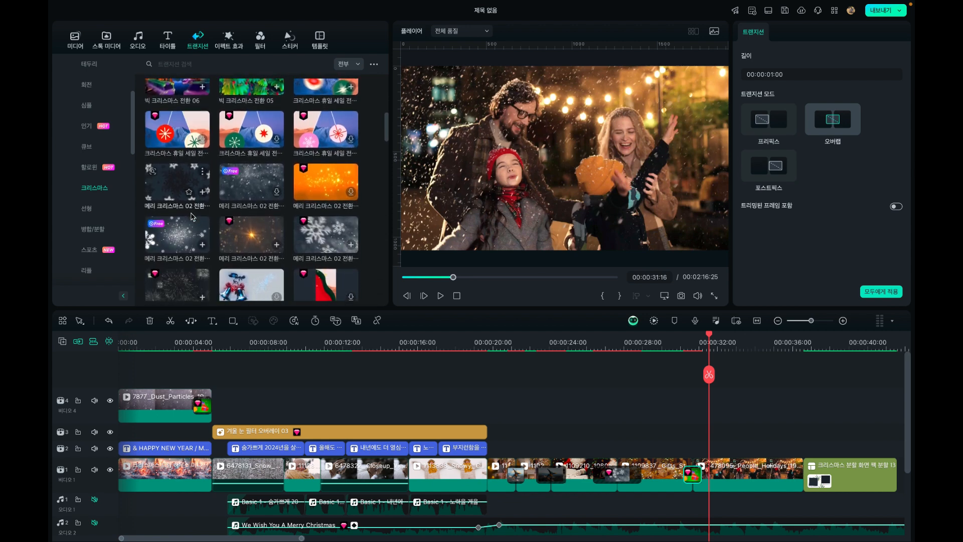
{"action": "scroll", "coordinate": [191, 216], "scroll_direction": "down", "scroll_amount": 5}
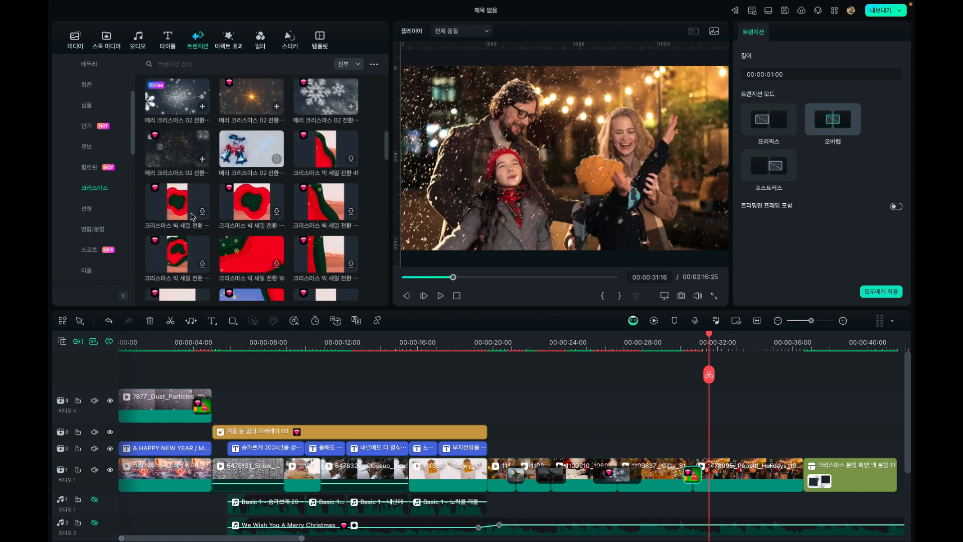
{"action": "scroll", "coordinate": [191, 217], "scroll_direction": "down", "scroll_amount": 5}
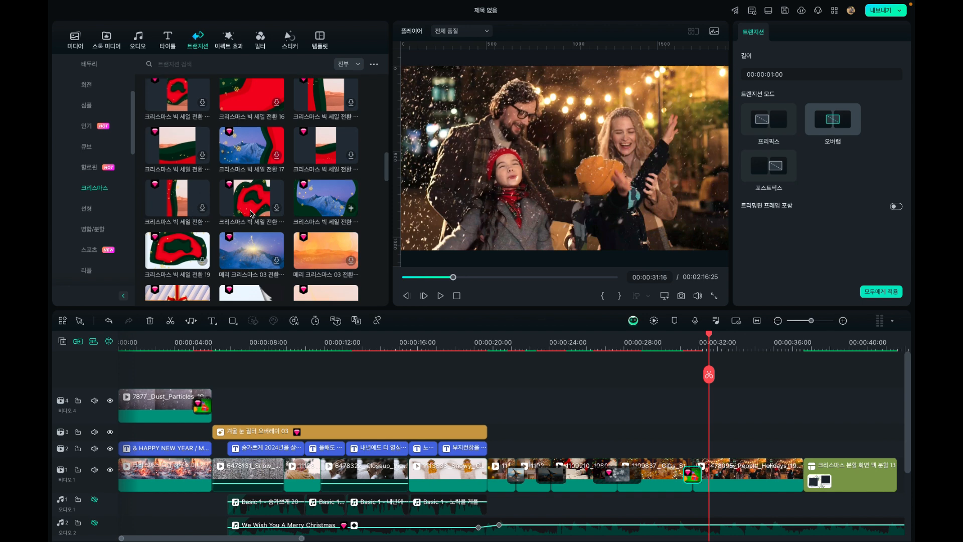
{"action": "scroll", "coordinate": [301, 195], "scroll_direction": "down", "scroll_amount": 3}
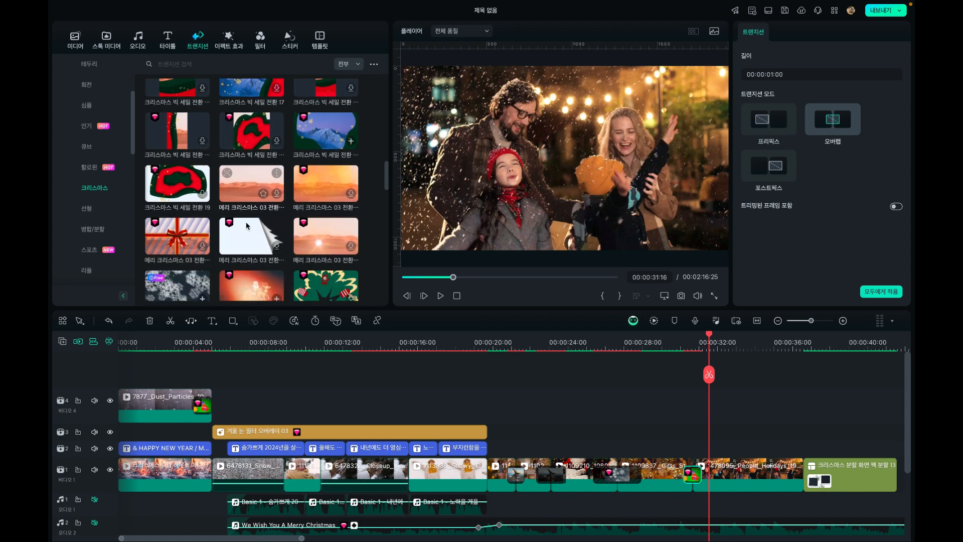
{"action": "left_click_drag", "start_coordinate": [335, 181], "coordinate": [691, 473]}
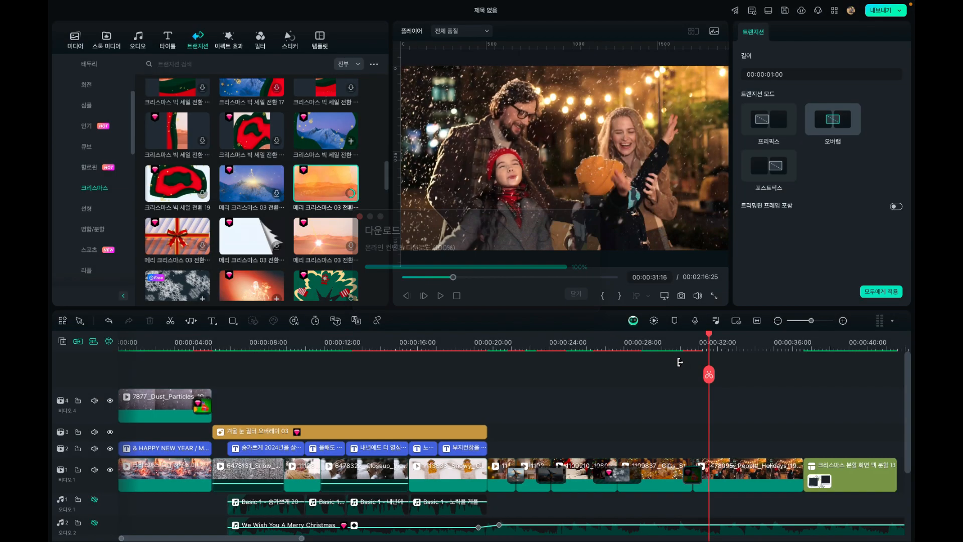
{"action": "left_click", "coordinate": [680, 347]}
{"action": "key", "text": "space"}
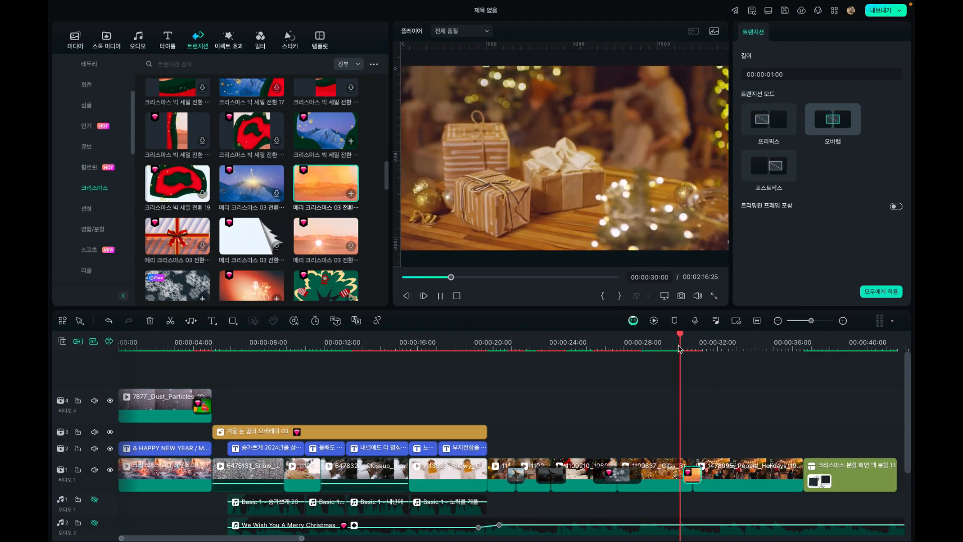
{"action": "key", "text": "space"}
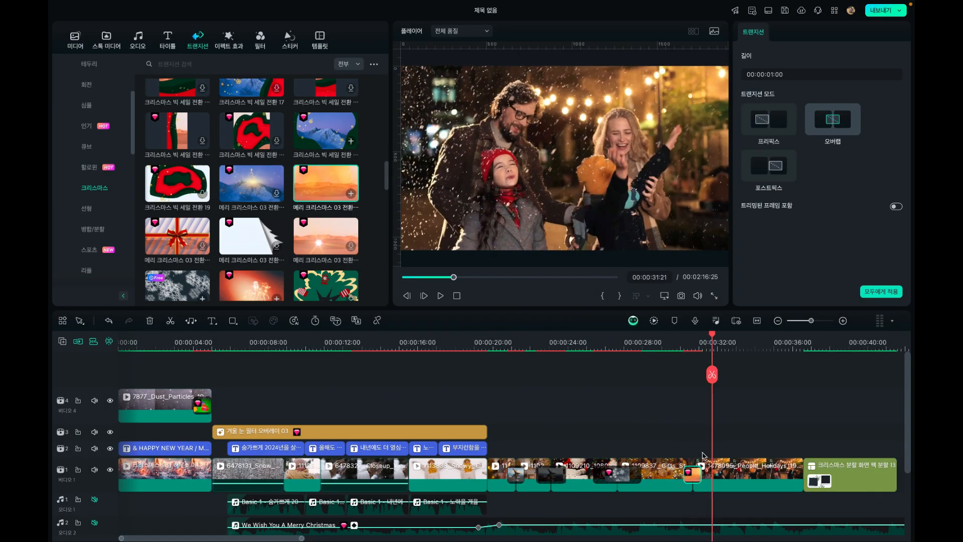
Extend the orange transition between the Gifts and People_Holidays clips to 00:00:02:08 and play through to the split-screen clip
{"action": "left_click_drag", "start_coordinate": [683, 475], "coordinate": [670, 472]}
{"action": "left_click", "coordinate": [663, 344]}
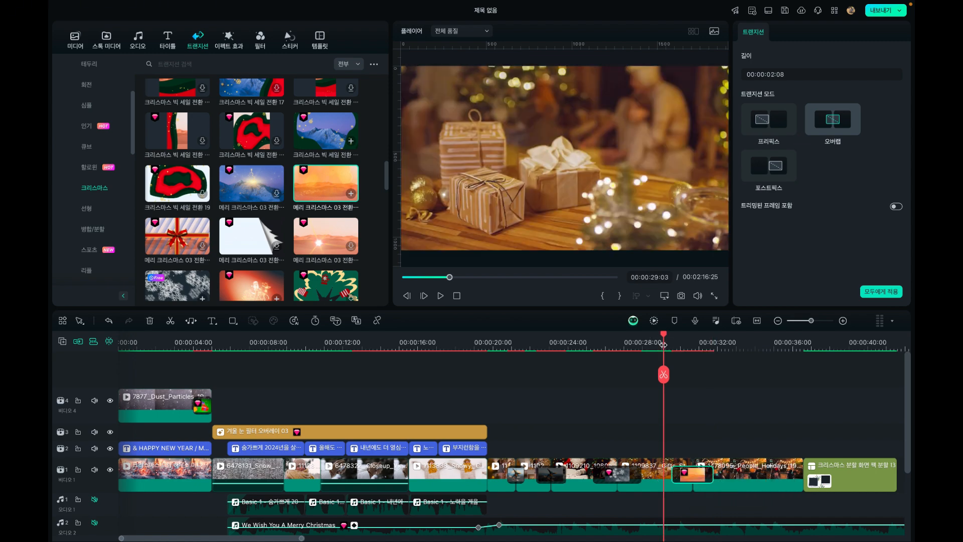
{"action": "key", "text": "space"}
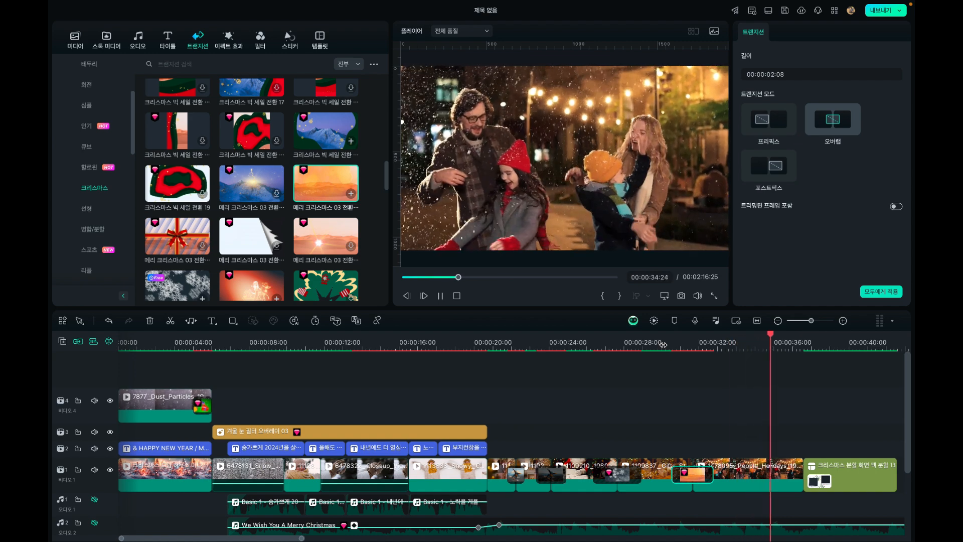
{"action": "key", "text": "space"}
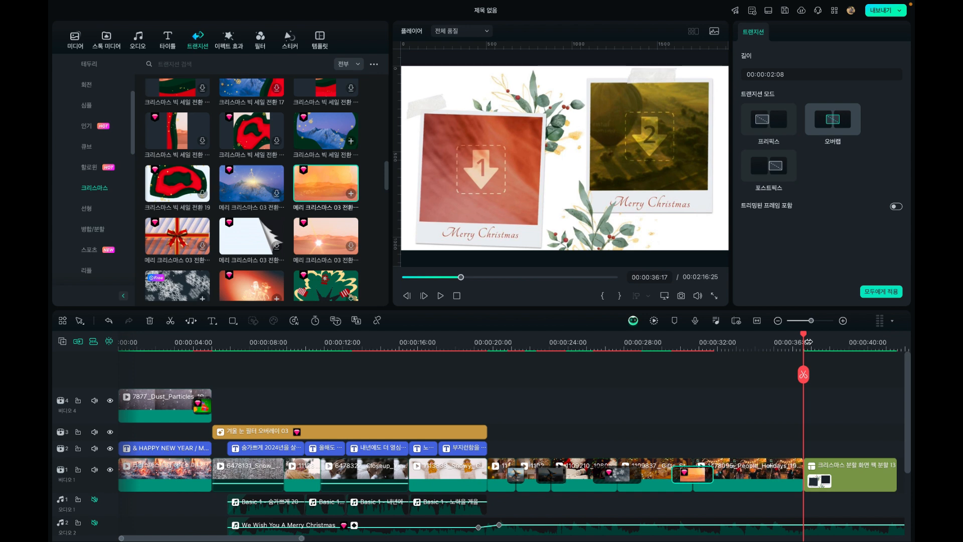
Position the playhead at 00:00:38:12 on the Christmas split-screen clip and show the festival split-screen templates
{"action": "left_click_drag", "start_coordinate": [808, 337], "coordinate": [813, 364]}
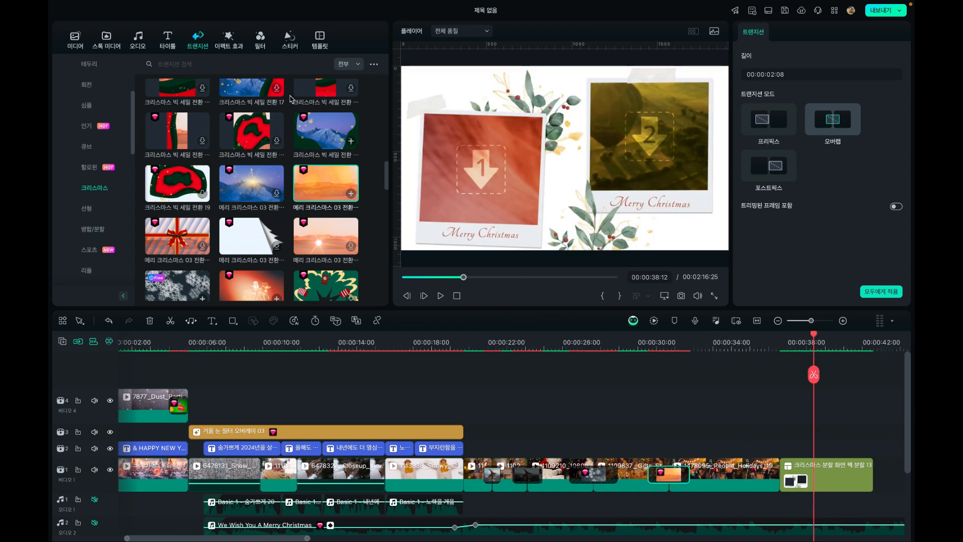
{"action": "left_click", "coordinate": [319, 40]}
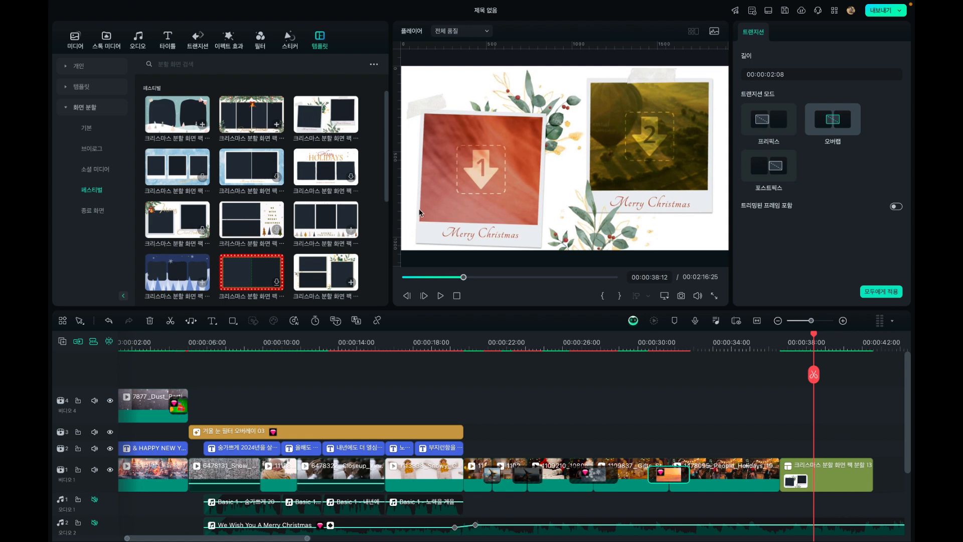
{"action": "left_click", "coordinate": [484, 162]}
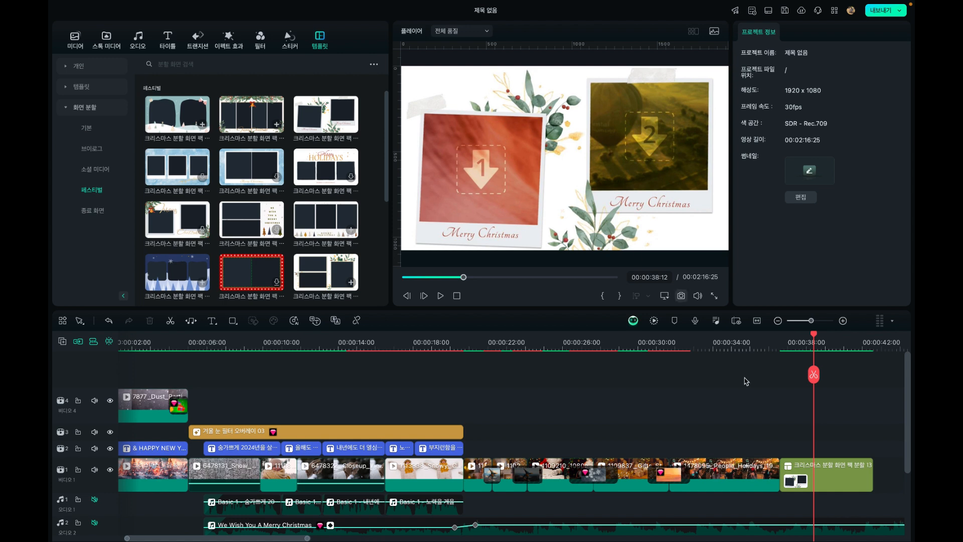
In the split-screen clip's advanced editor, fill frame 1 with the 1112817_Front-view video and frame 2 with 1478095_People_Holidays
{"action": "left_click", "coordinate": [814, 481]}
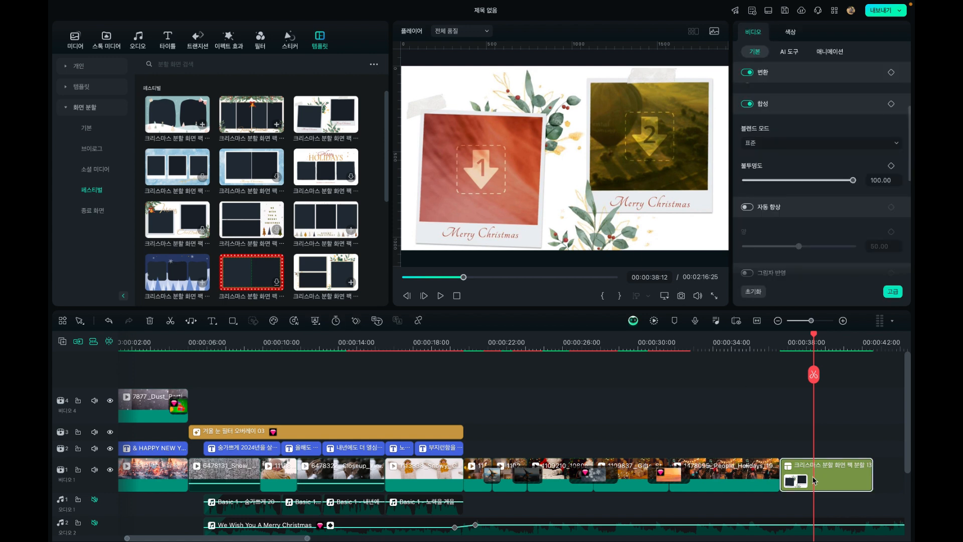
{"action": "left_click", "coordinate": [473, 154]}
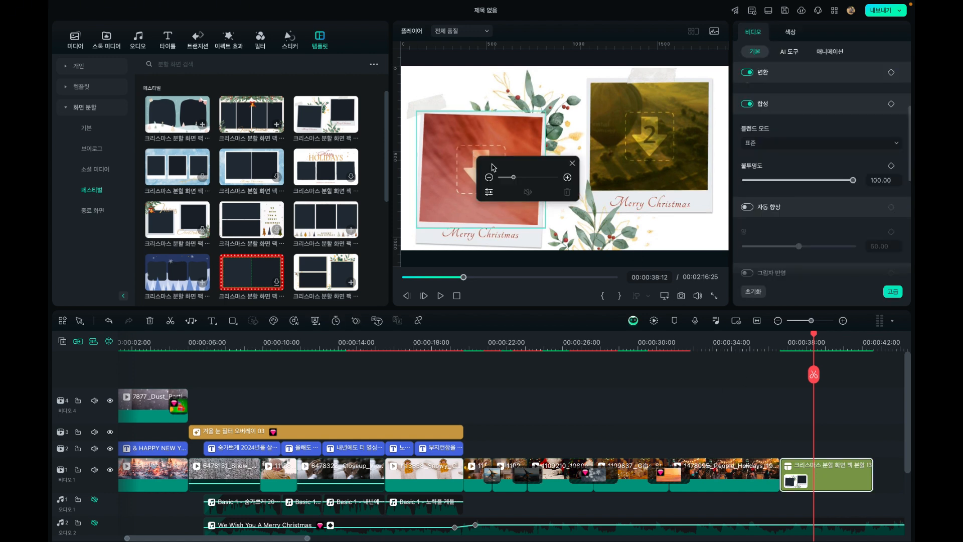
{"action": "left_click", "coordinate": [489, 193]}
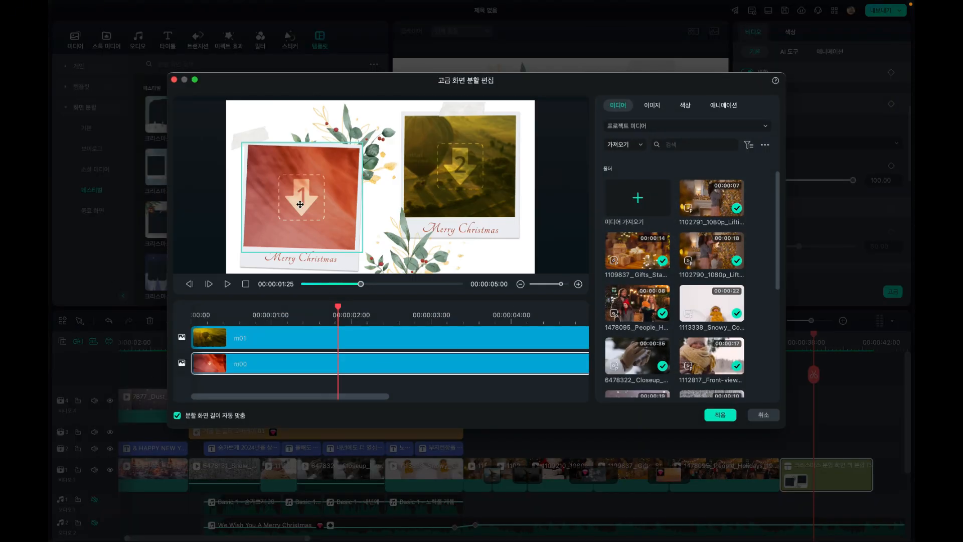
{"action": "left_click", "coordinate": [299, 200]}
{"action": "left_click", "coordinate": [230, 344]}
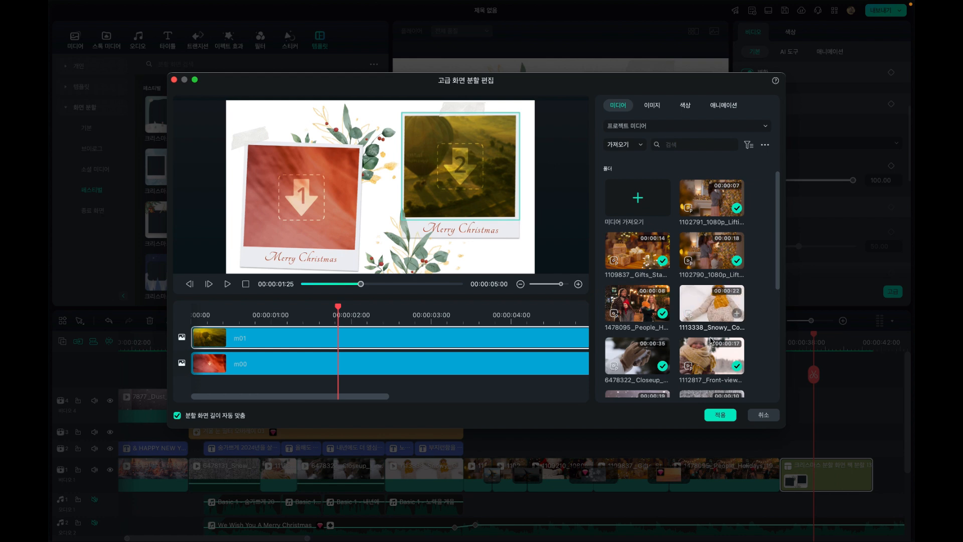
{"action": "left_click_drag", "start_coordinate": [424, 222], "coordinate": [301, 196]}
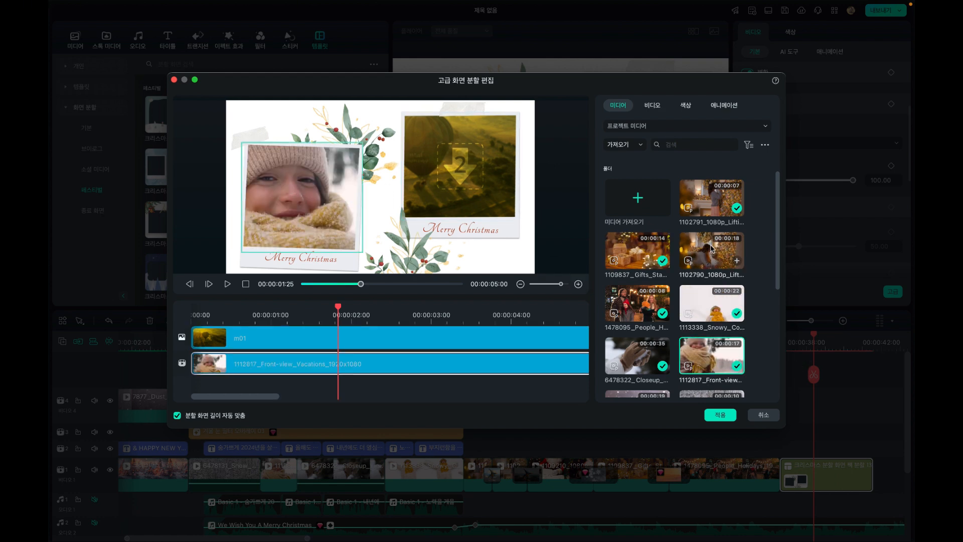
{"action": "left_click_drag", "start_coordinate": [642, 317], "coordinate": [454, 152]}
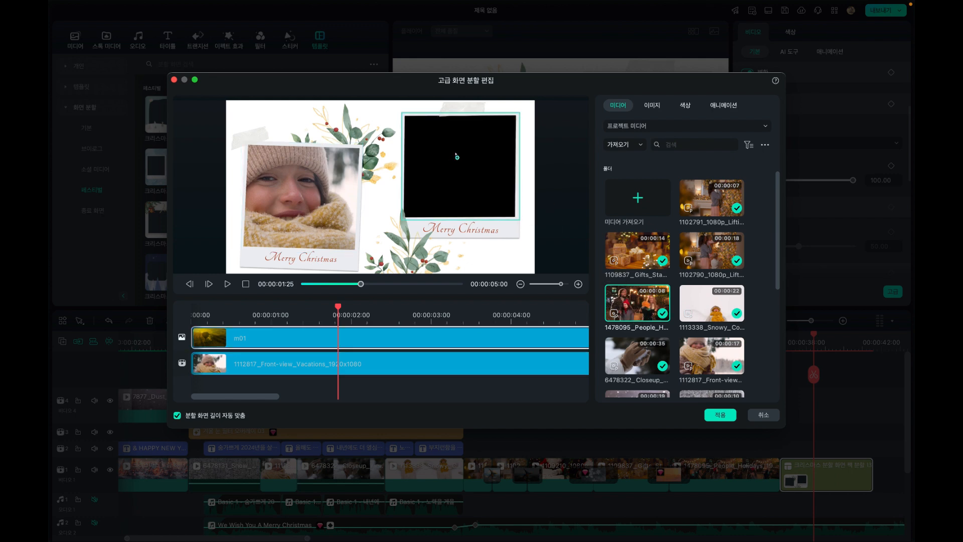
Reposition the footage inside both photo frames so the child's face and the family are well framed
{"action": "left_click", "coordinate": [325, 195]}
{"action": "mouse_move", "coordinate": [370, 221]}
{"action": "left_mouse_down"}
{"action": "mouse_move", "coordinate": [383, 220]}
{"action": "mouse_move", "coordinate": [364, 221]}
{"action": "left_mouse_up"}
{"action": "left_click", "coordinate": [456, 166]}
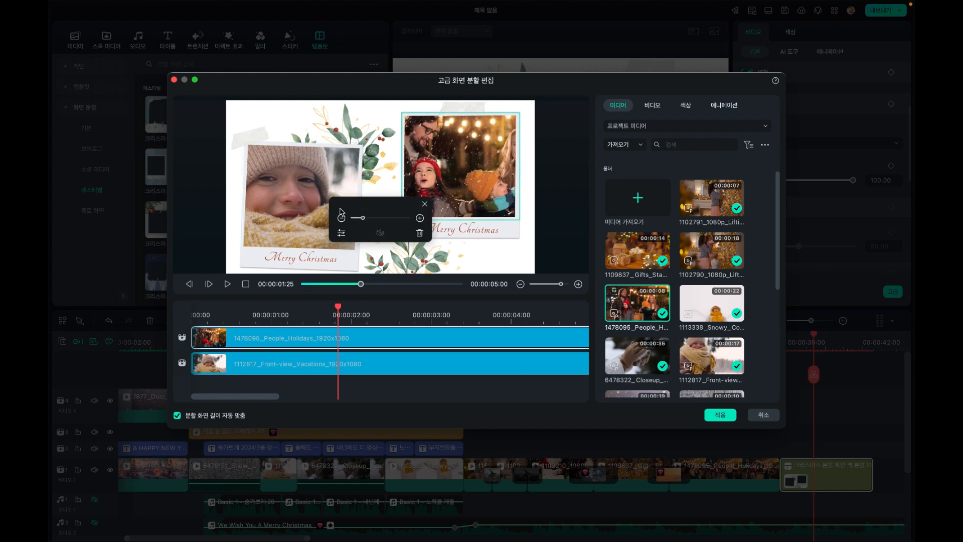
{"action": "left_click_drag", "start_coordinate": [446, 160], "coordinate": [460, 160]}
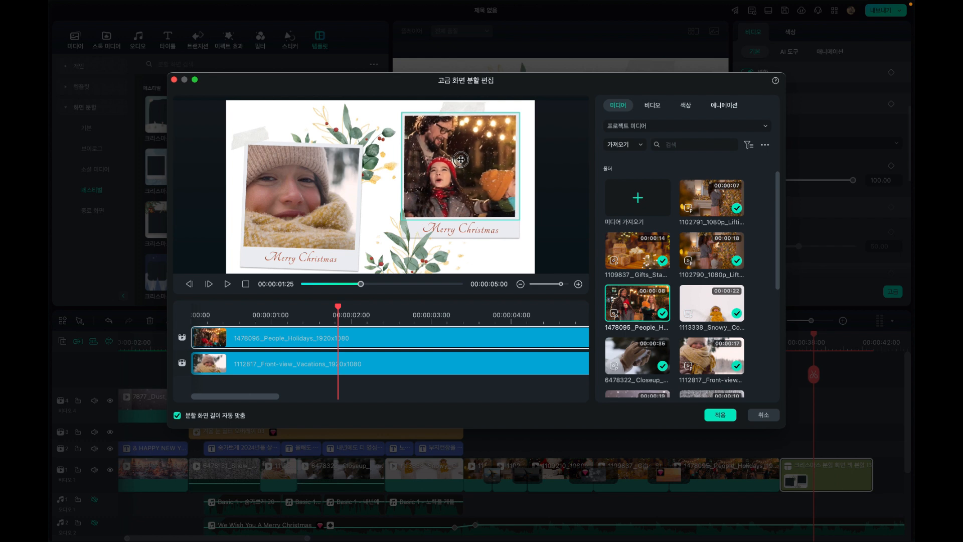
Play the filled split screen from near its start and apply the advanced split-screen edits
{"action": "left_click", "coordinate": [229, 315]}
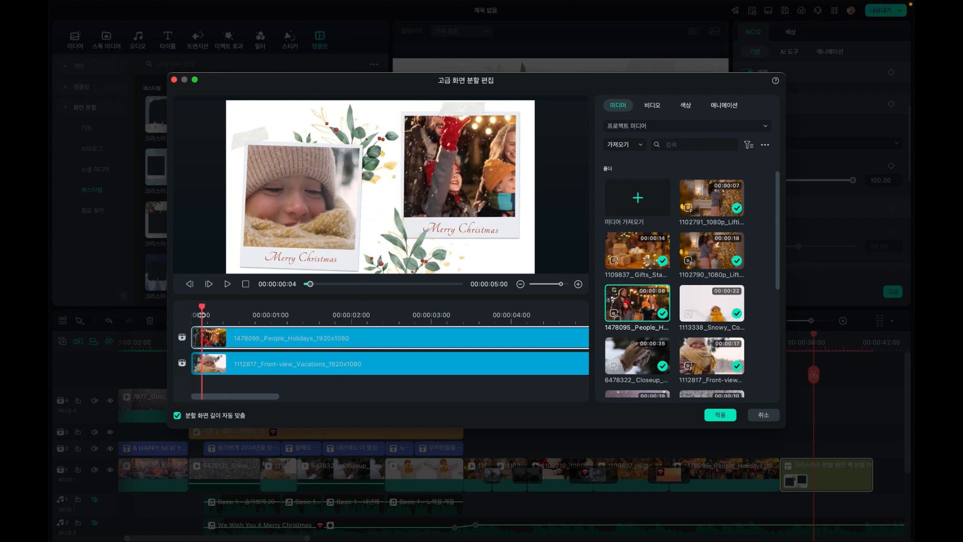
{"action": "key", "text": "space"}
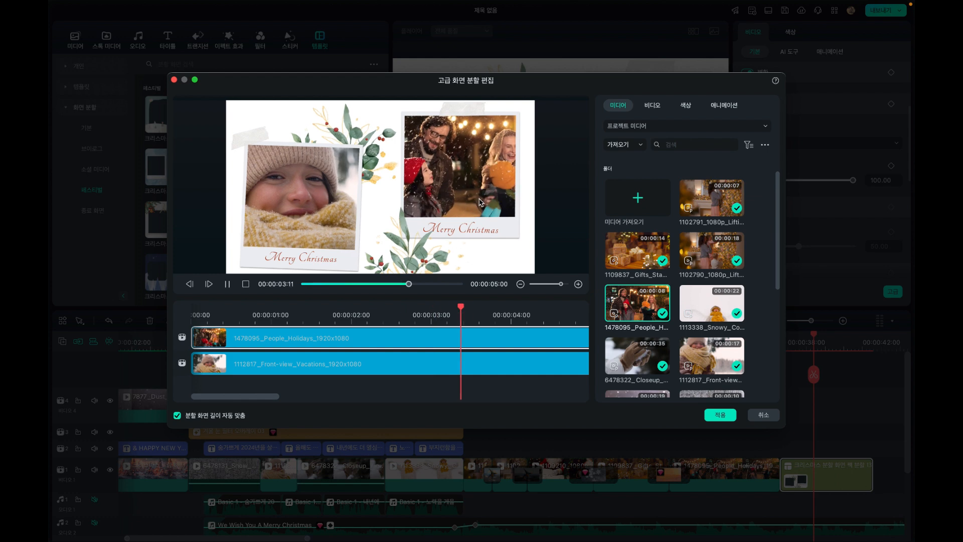
{"action": "left_click", "coordinate": [720, 415]}
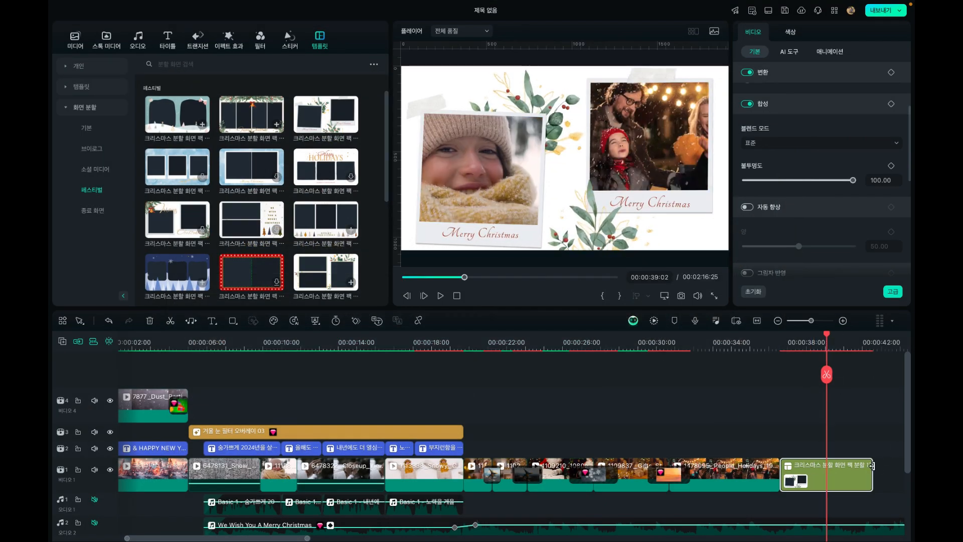
Lengthen the split-screen clip on the timeline and trim its end at 00:00:43:21
{"action": "left_click_drag", "start_coordinate": [871, 466], "coordinate": [653, 444]}
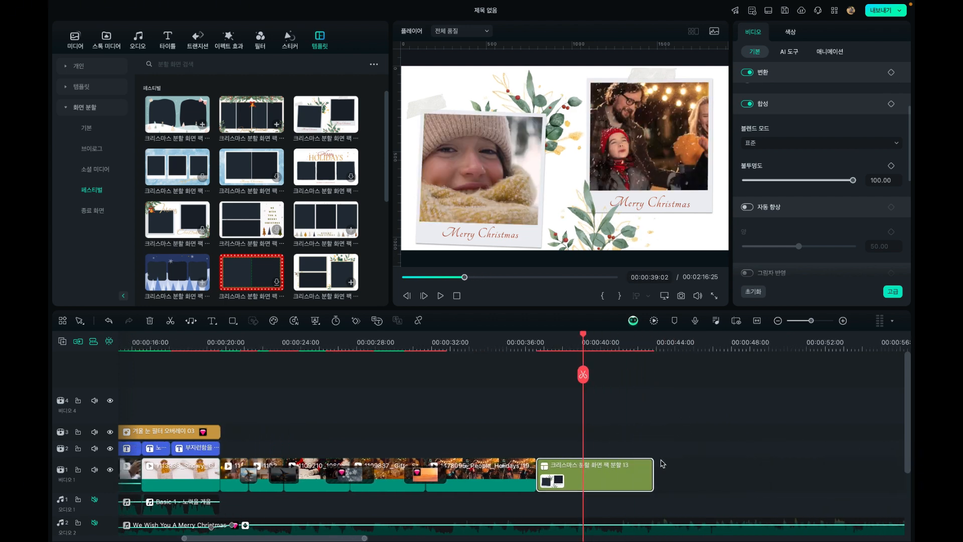
{"action": "left_click_drag", "start_coordinate": [651, 474], "coordinate": [743, 474]}
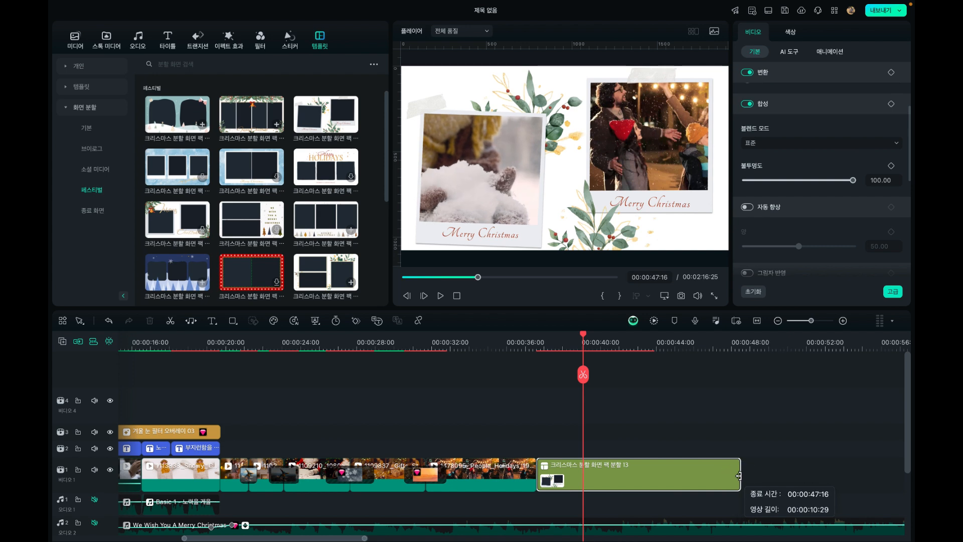
{"action": "left_click", "coordinate": [692, 345]}
{"action": "left_click_drag", "start_coordinate": [697, 337], "coordinate": [671, 346]}
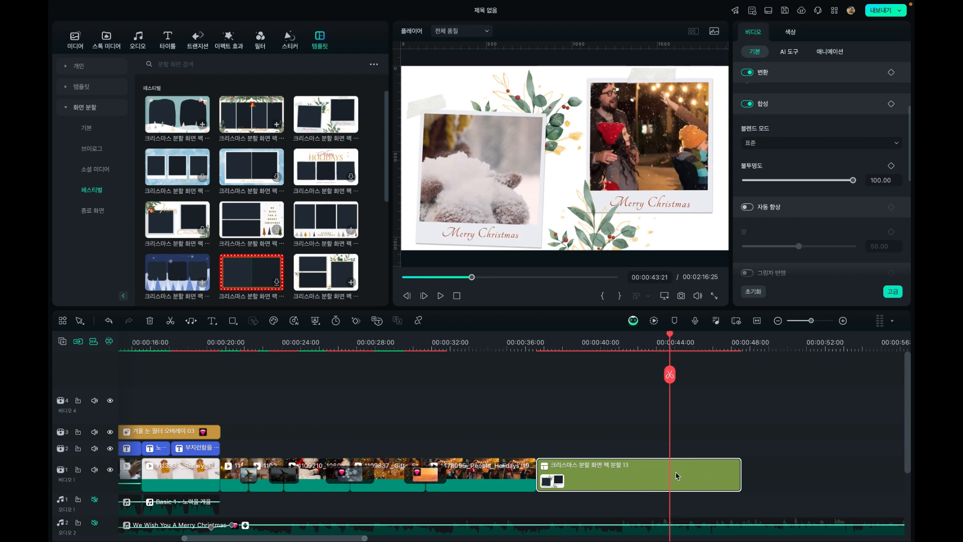
{"action": "key", "text": "alt+]"}
{"action": "scroll", "coordinate": [677, 476], "scroll_direction": "down", "scroll_amount": 2}
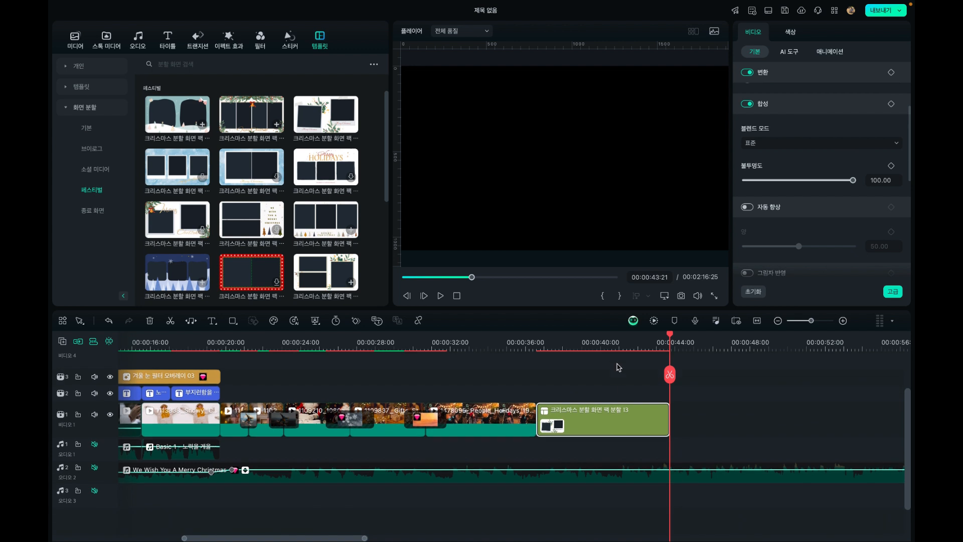
Unmute audio tracks 1, 2 and 3
{"action": "left_click", "coordinate": [616, 341]}
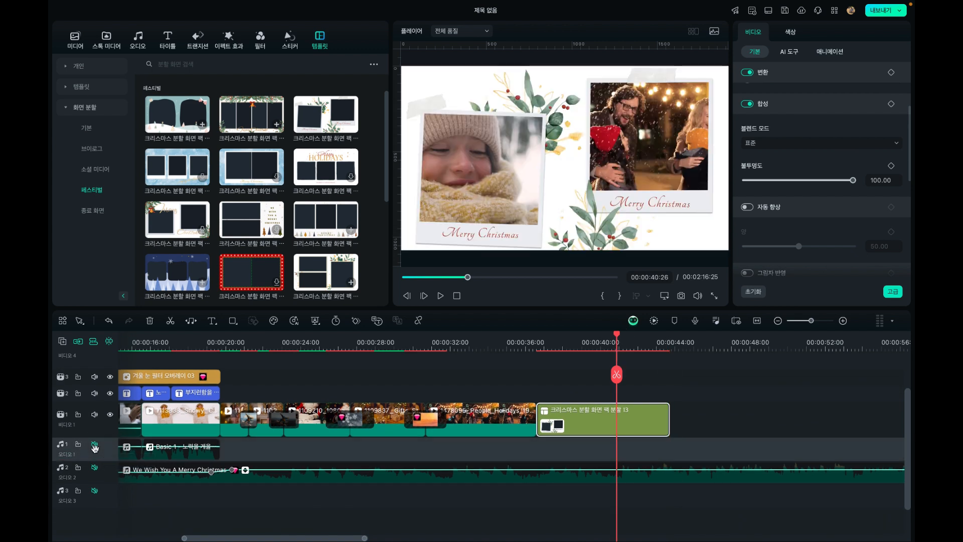
{"action": "left_click", "coordinate": [94, 467]}
{"action": "left_click", "coordinate": [94, 490]}
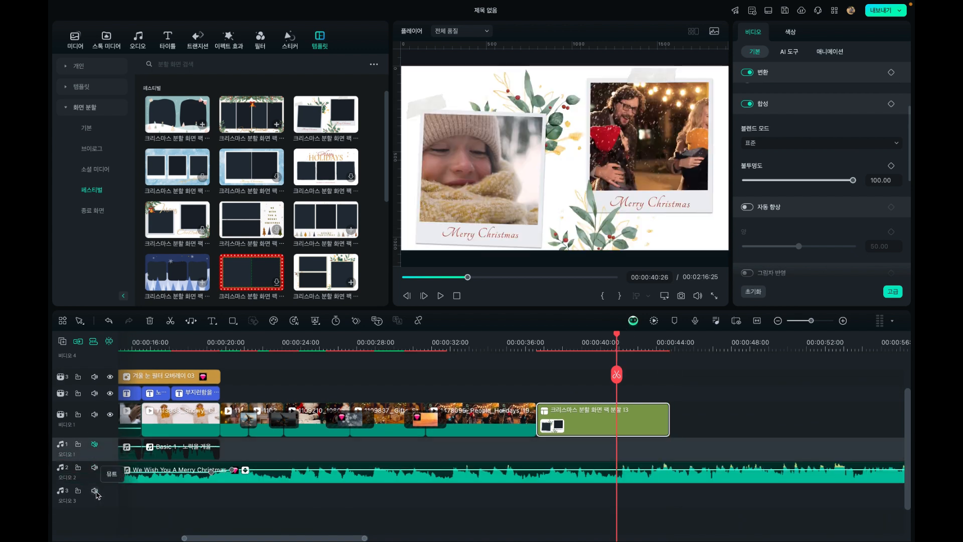
{"action": "left_click", "coordinate": [95, 444]}
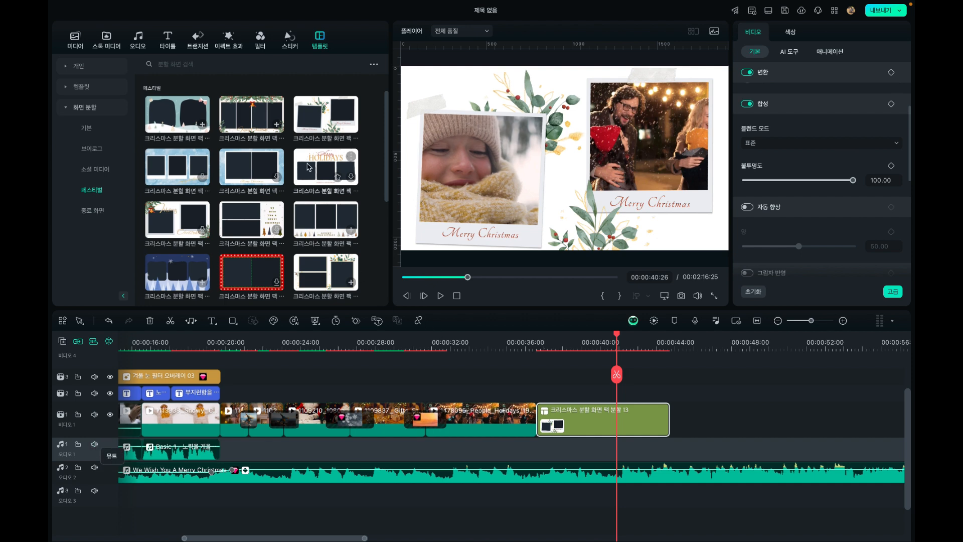
Show the Christmas stickers and place the playhead at 00:00:36:19, the start of the split-screen clip
{"action": "left_click", "coordinate": [289, 40]}
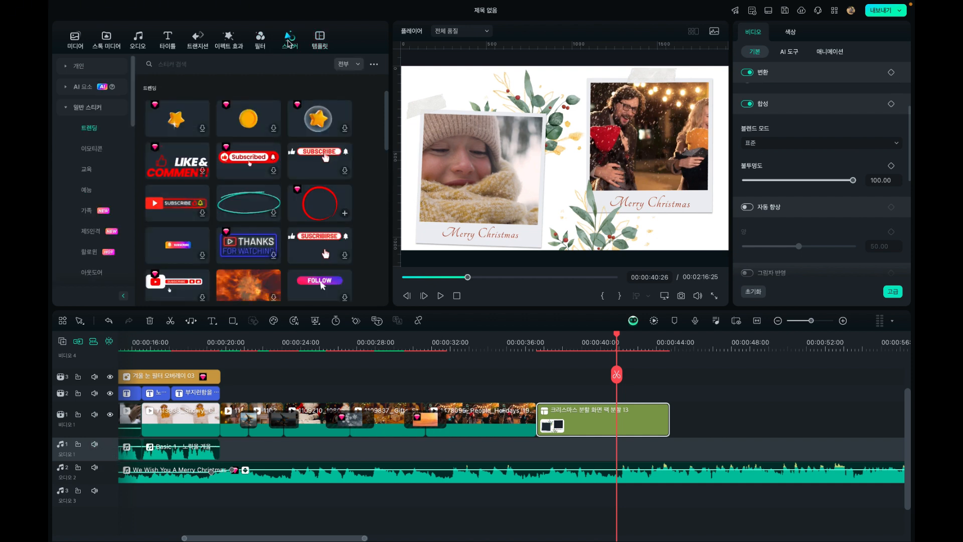
{"action": "scroll", "coordinate": [120, 238], "scroll_direction": "down", "scroll_amount": 2}
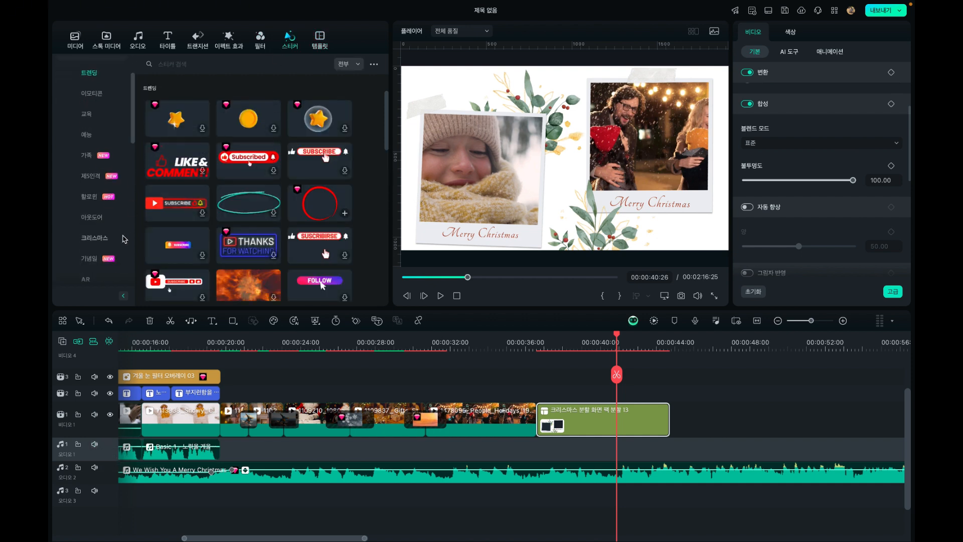
{"action": "left_click", "coordinate": [95, 237]}
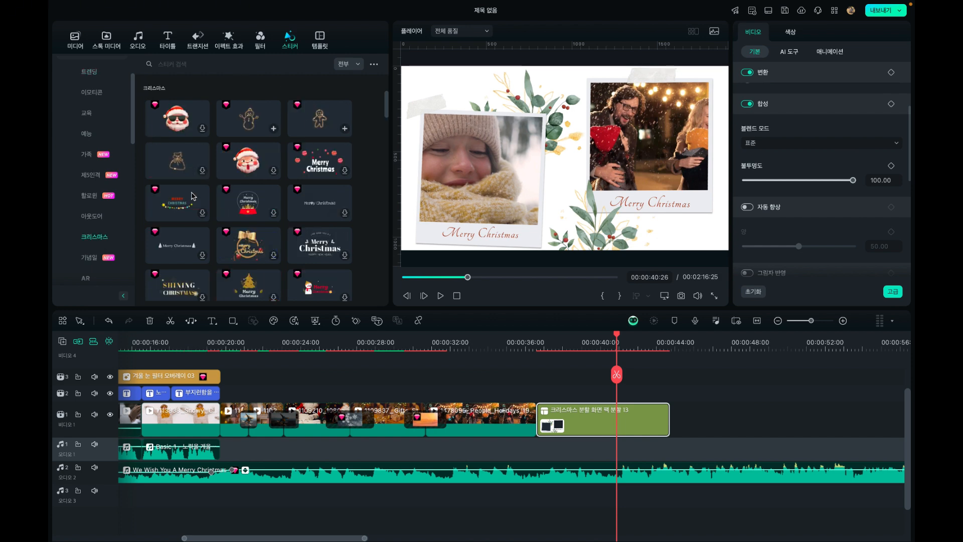
{"action": "left_click", "coordinate": [526, 343]}
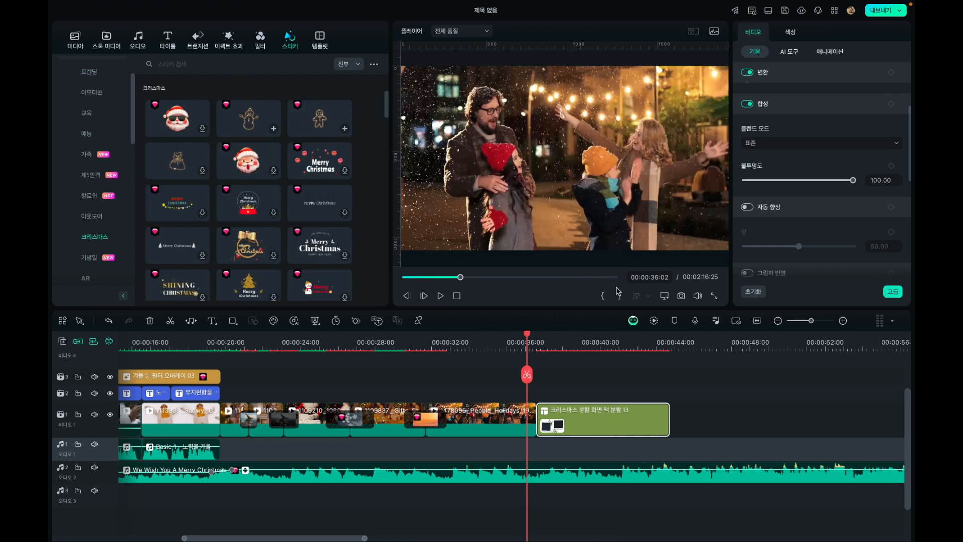
{"action": "left_click", "coordinate": [555, 342]}
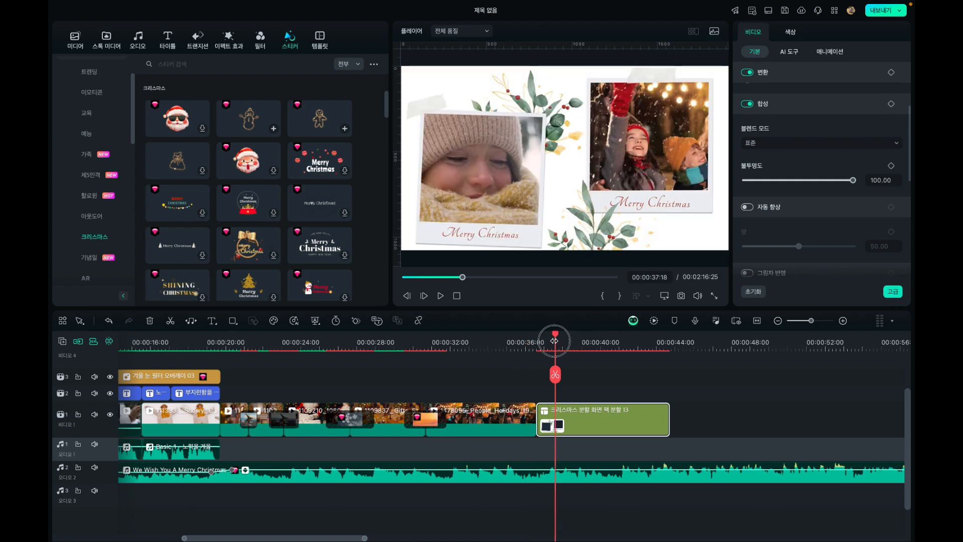
{"action": "left_click_drag", "start_coordinate": [554, 341], "coordinate": [537, 341]}
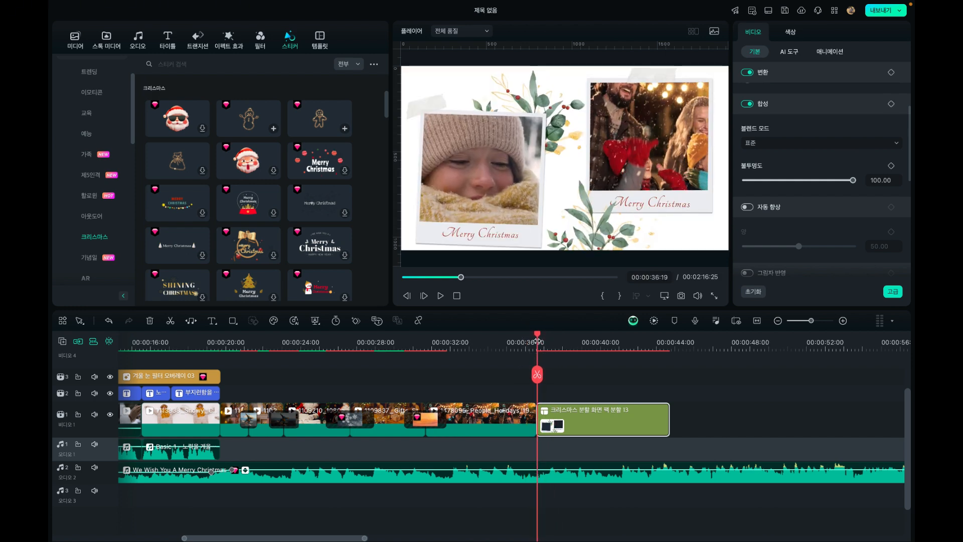
Preview the snowman and gingerbread stickers, add the gingerbread one above the split-screen clip and extend it to that clip's end
{"action": "left_click", "coordinate": [247, 121]}
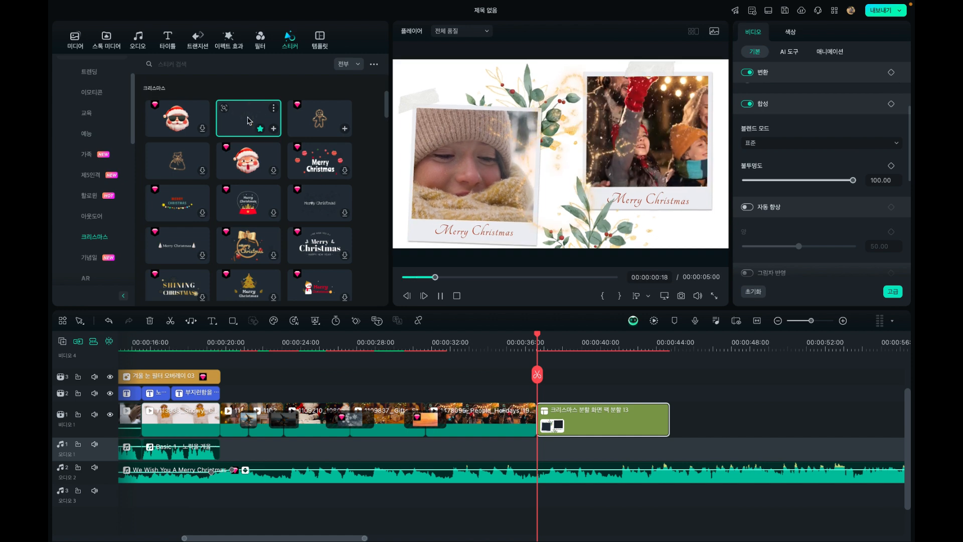
{"action": "left_click", "coordinate": [326, 118]}
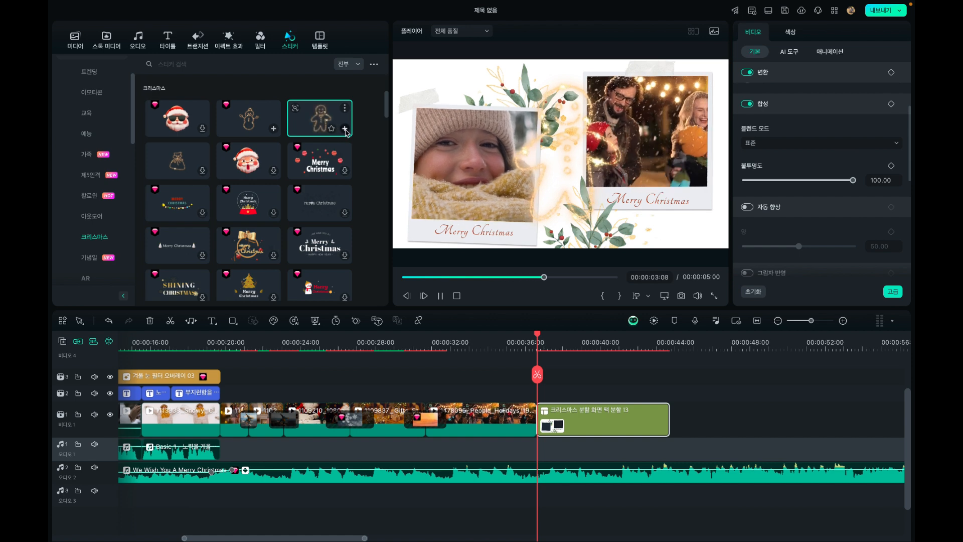
{"action": "left_click", "coordinate": [345, 129]}
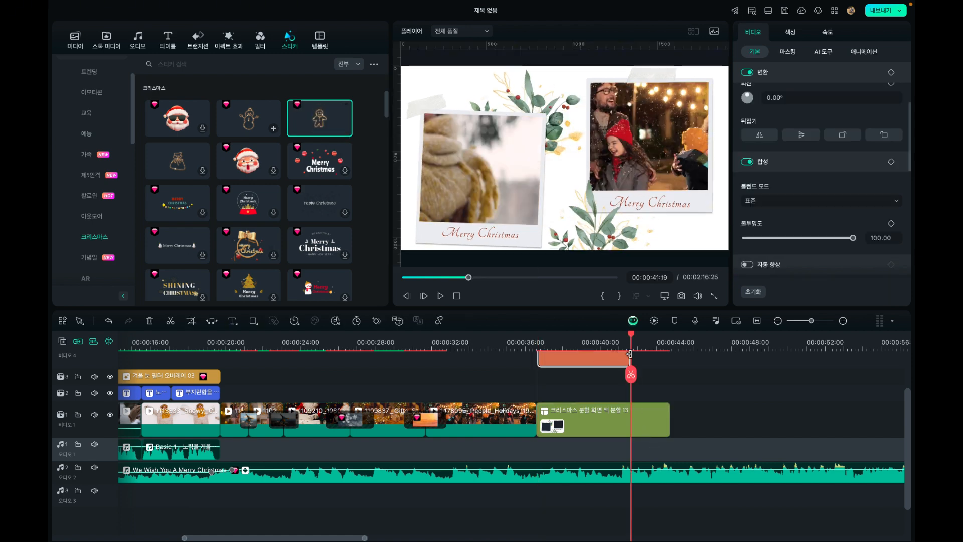
{"action": "left_click_drag", "start_coordinate": [629, 354], "coordinate": [668, 409]}
Scale the gingerbread sticker to 61.86%, rotate it 16.69° and move it onto the family photo at X 632.60, Y 53.40
{"action": "left_click", "coordinate": [584, 344]}
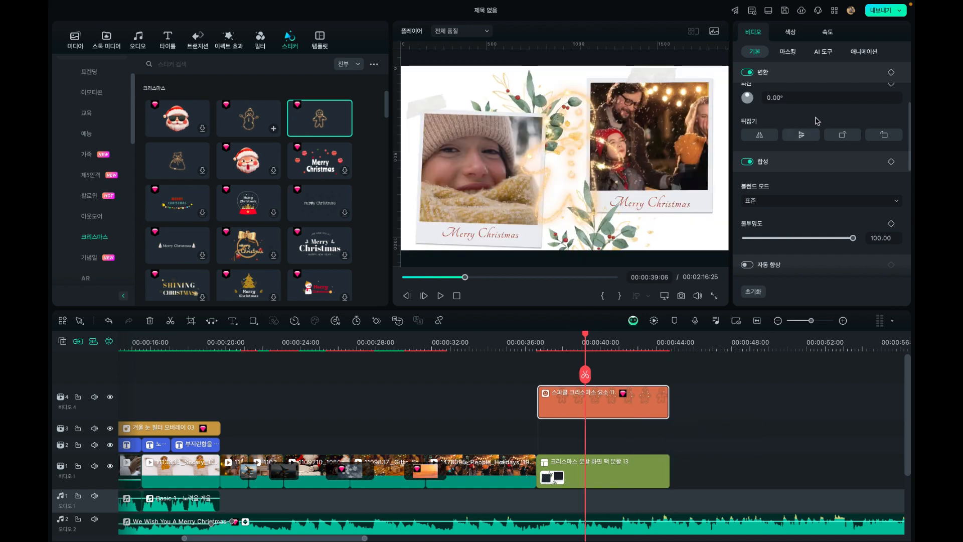
{"action": "scroll", "coordinate": [797, 159], "scroll_direction": "up", "scroll_amount": 5}
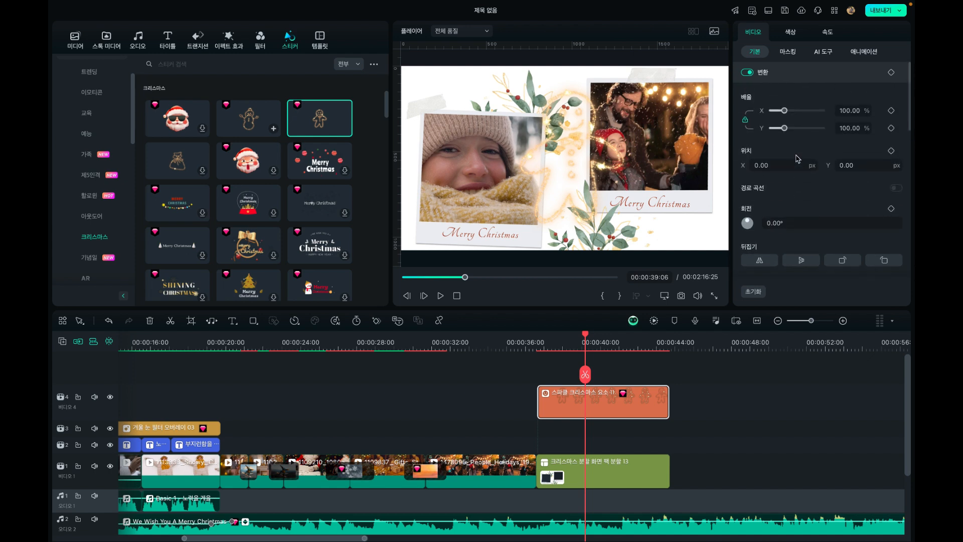
{"action": "left_click_drag", "start_coordinate": [784, 128], "coordinate": [779, 129]}
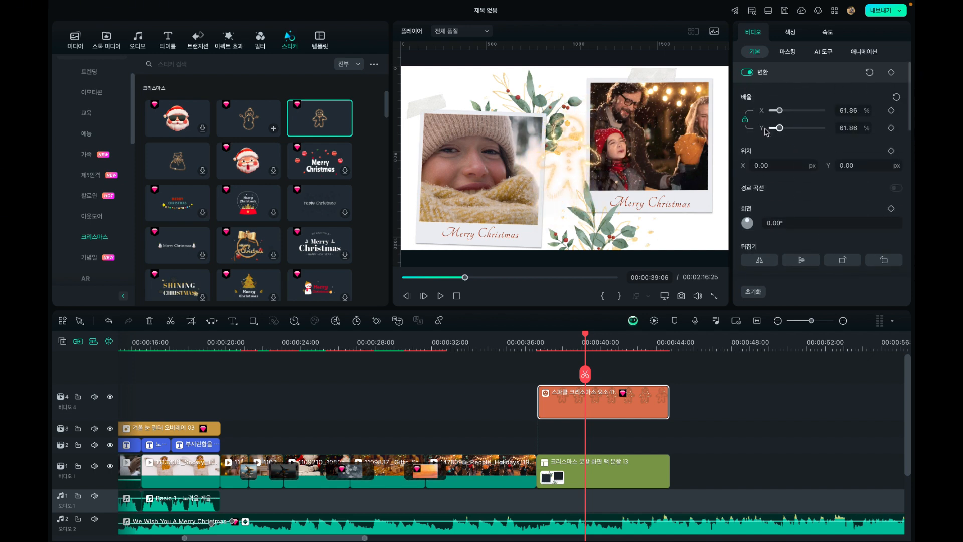
{"action": "left_click_drag", "start_coordinate": [571, 156], "coordinate": [681, 146]}
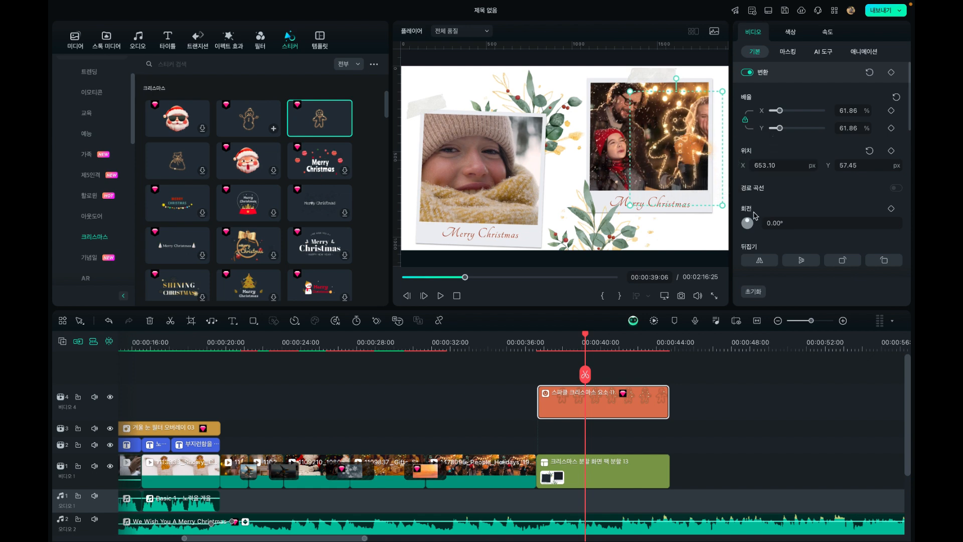
{"action": "left_click_drag", "start_coordinate": [747, 222], "coordinate": [751, 222]}
{"action": "mouse_move", "coordinate": [686, 147]}
{"action": "left_mouse_down"}
{"action": "mouse_move", "coordinate": [677, 142]}
{"action": "mouse_move", "coordinate": [676, 173]}
{"action": "mouse_move", "coordinate": [677, 147]}
{"action": "left_mouse_up"}
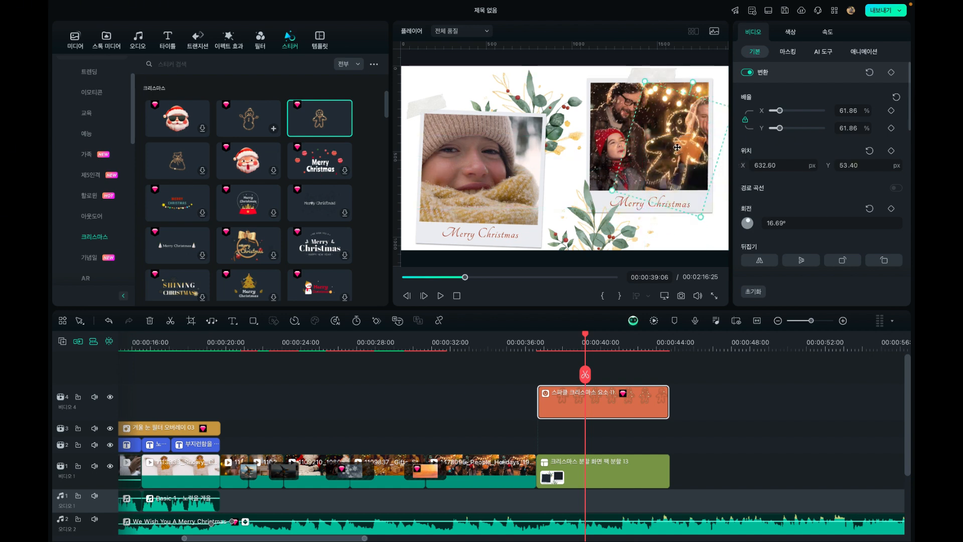
Play through the split-screen section with the gingerbread sticker and return the playhead to 00:00:42:13
{"action": "left_click", "coordinate": [530, 342]}
{"action": "key", "text": "space"}
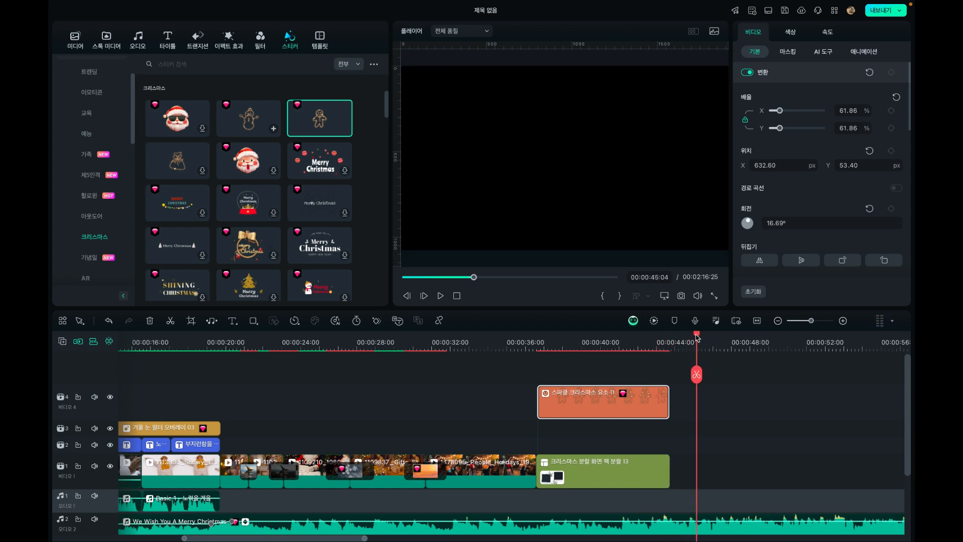
{"action": "left_click_drag", "start_coordinate": [696, 335], "coordinate": [647, 343]}
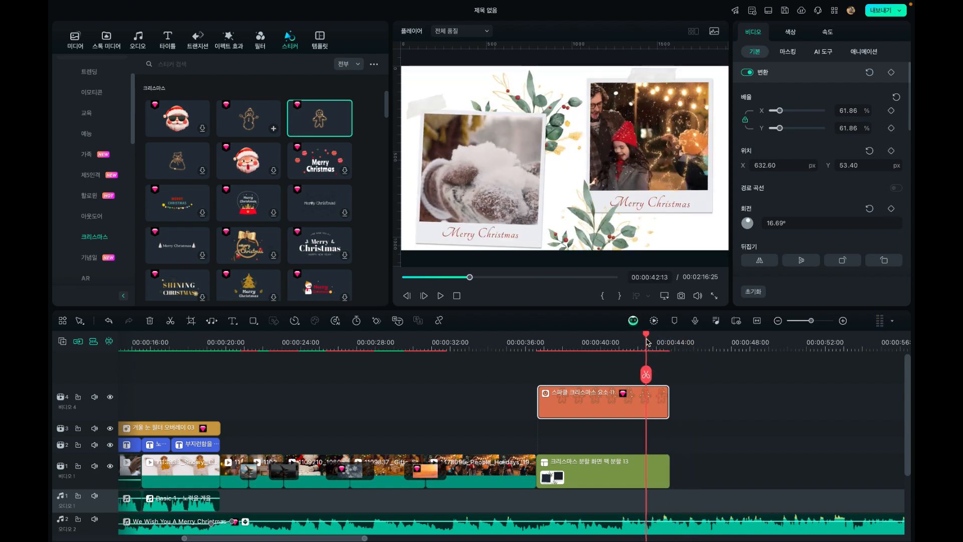
{"action": "left_click", "coordinate": [653, 467]}
{"action": "left_click", "coordinate": [649, 405]}
{"action": "left_click", "coordinate": [686, 401]}
{"action": "scroll", "coordinate": [686, 400], "scroll_direction": "down", "scroll_amount": 2}
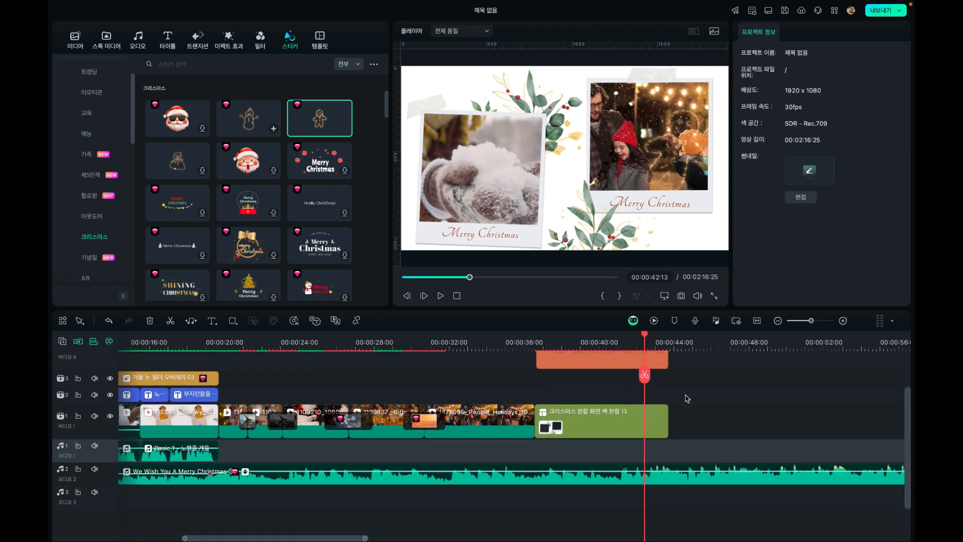
Combine the gingerbread sticker and the split-screen clip into a compound clip, keeping the suggested name
{"action": "scroll", "coordinate": [687, 399], "scroll_direction": "up", "scroll_amount": 1}
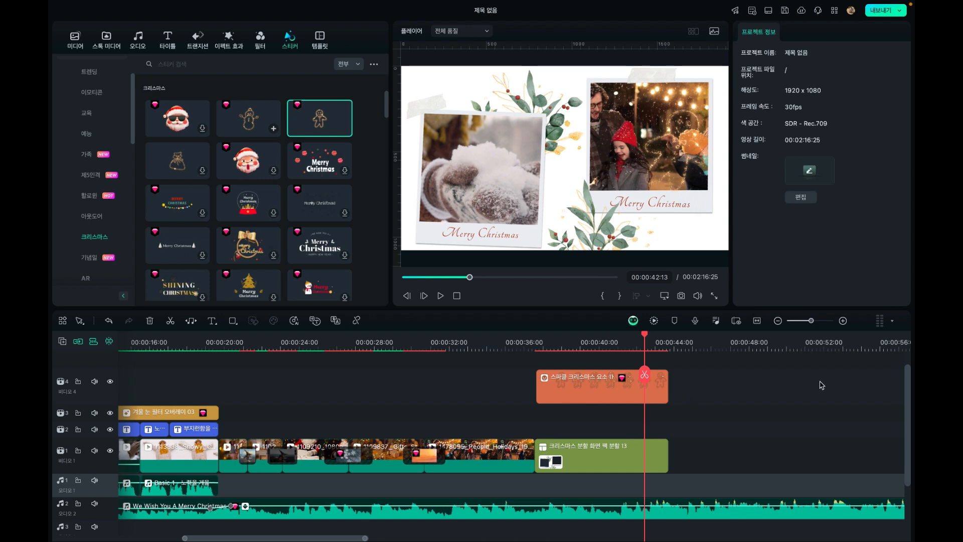
{"action": "left_click", "coordinate": [663, 385]}
{"action": "left_click", "coordinate": [638, 449]}
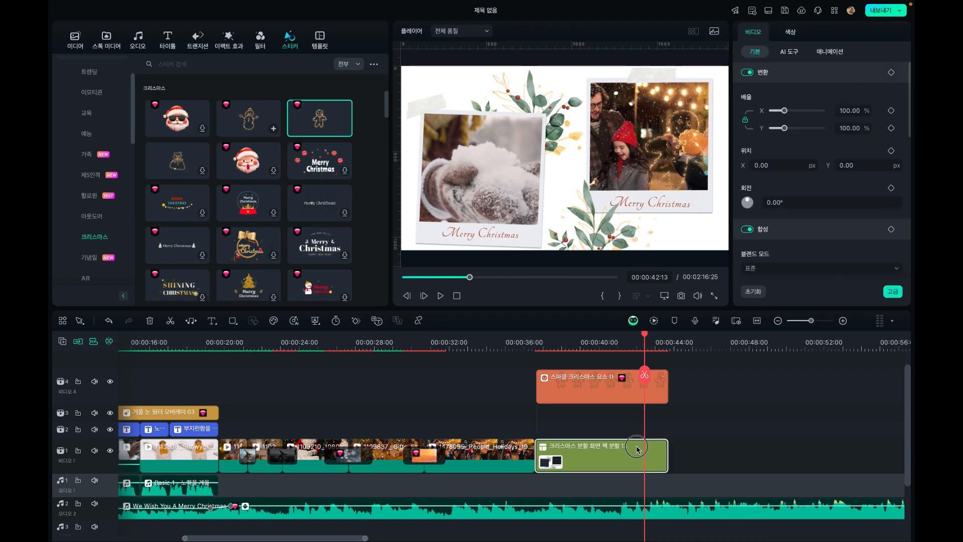
{"action": "left_click_drag", "start_coordinate": [696, 385], "coordinate": [614, 475]}
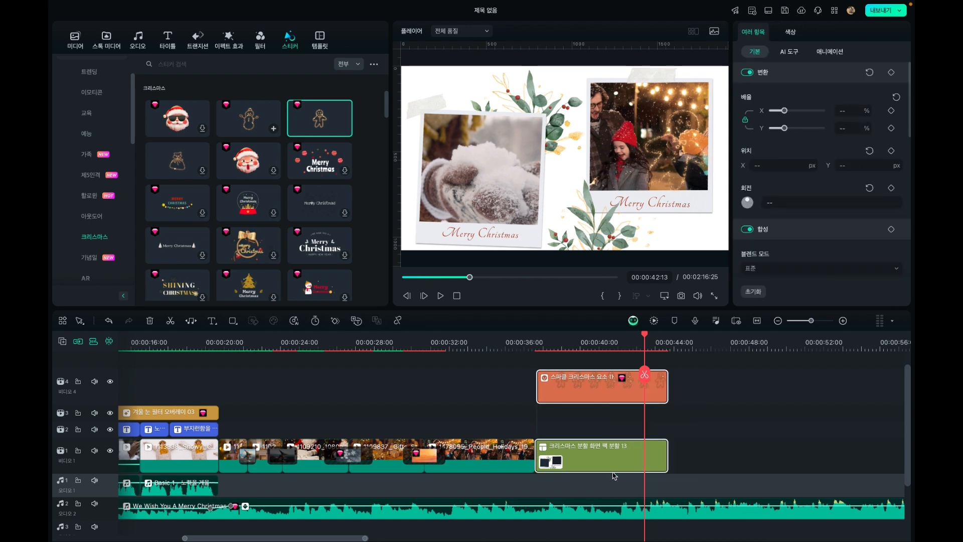
{"action": "right_click", "coordinate": [592, 453]}
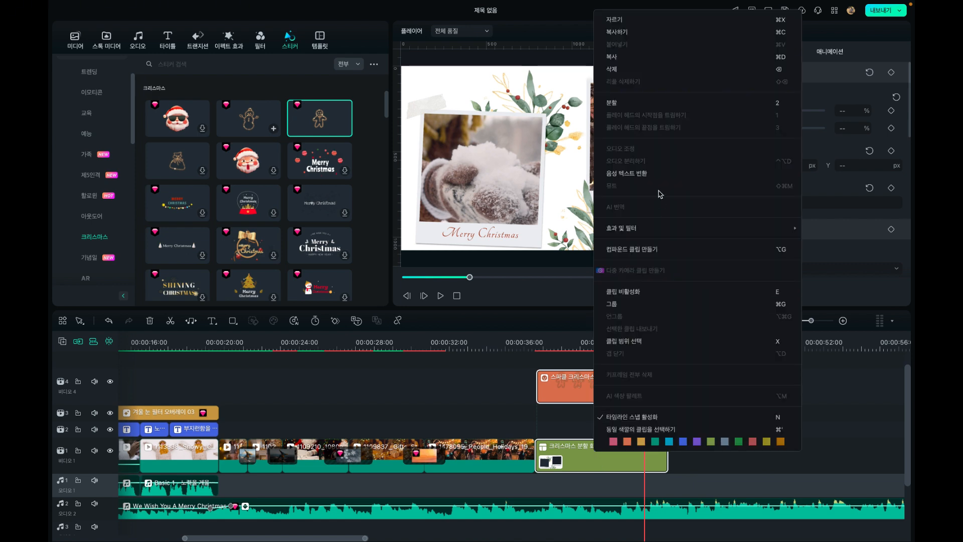
{"action": "left_click", "coordinate": [655, 253]}
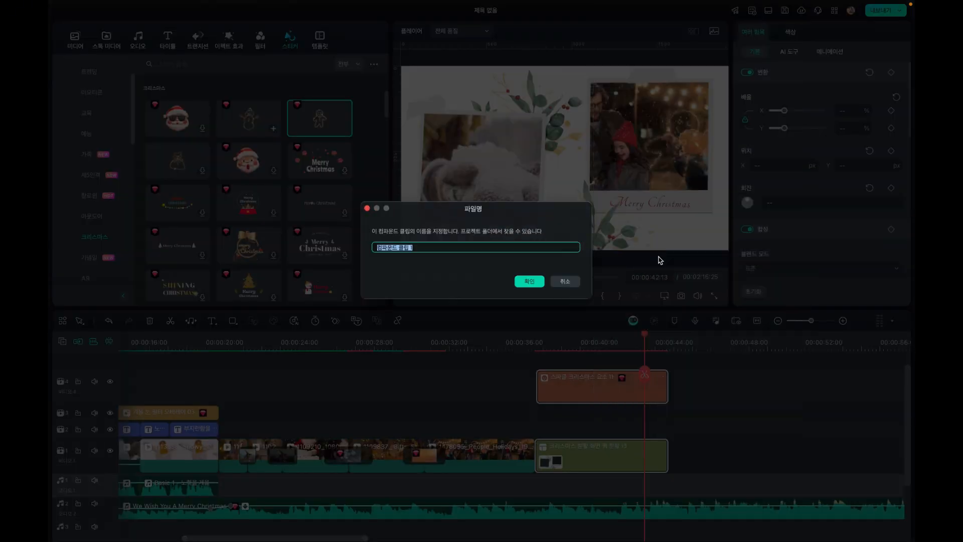
{"action": "left_click", "coordinate": [533, 283]}
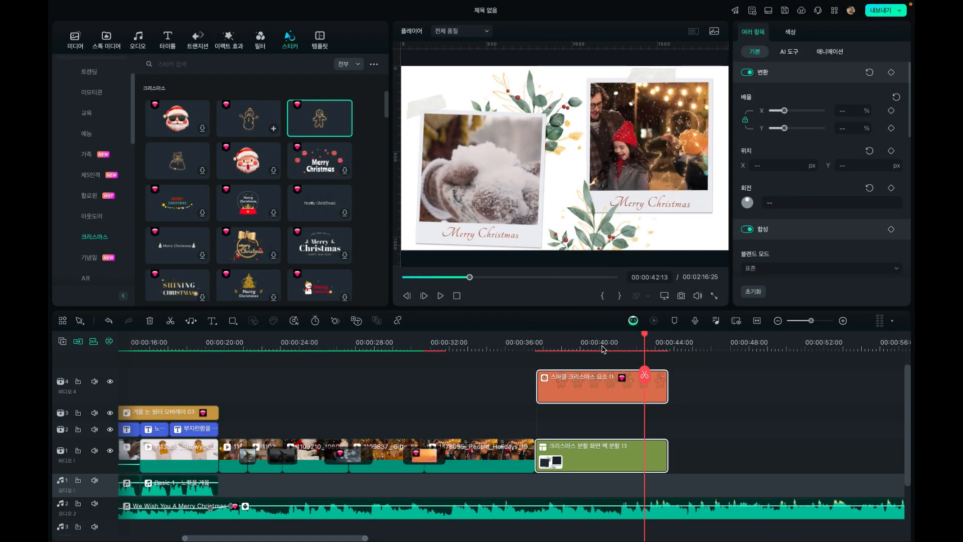
Apply the Fade Out (페이드 아웃) animation to the compound clip and move the keyframe near its end to 00:00:42:22
{"action": "left_click", "coordinate": [614, 456]}
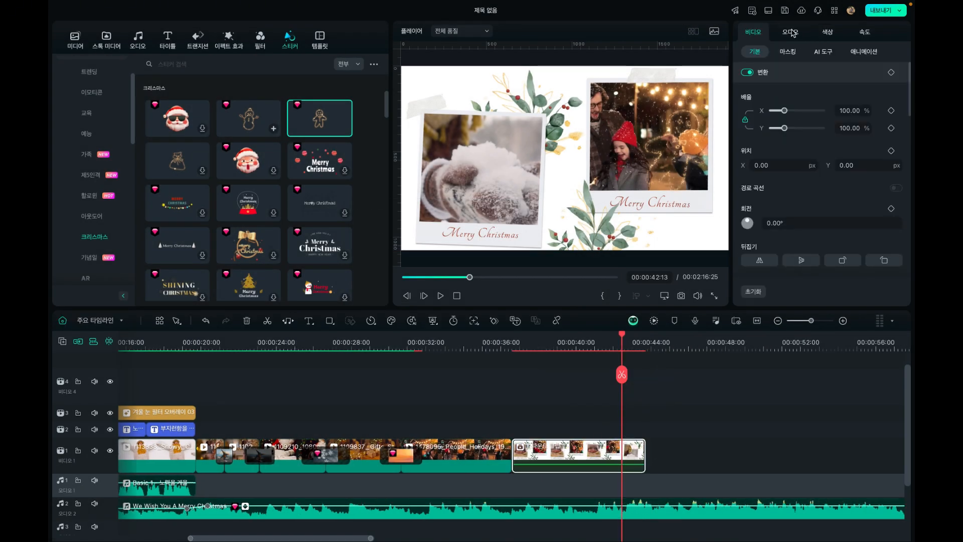
{"action": "left_click", "coordinate": [873, 52]}
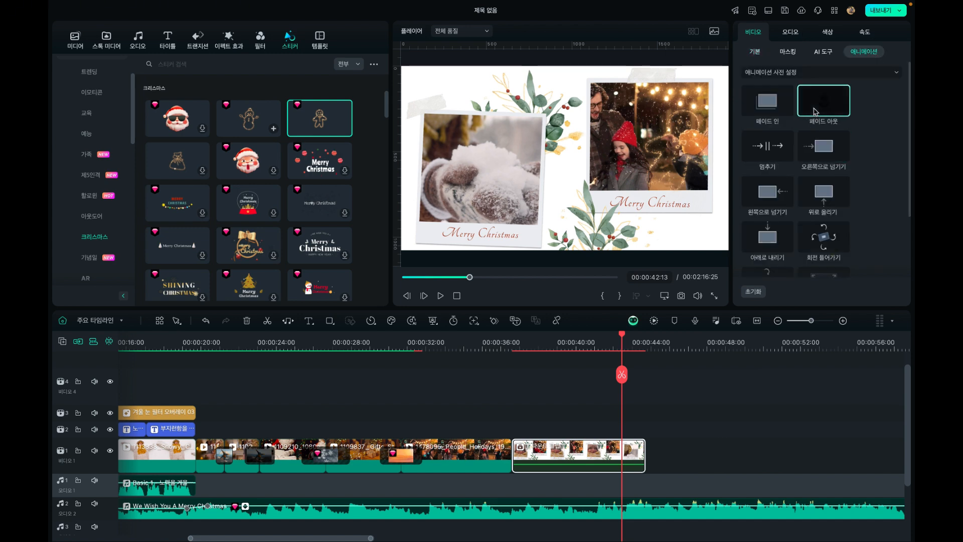
{"action": "left_click_drag", "start_coordinate": [814, 109], "coordinate": [636, 448]}
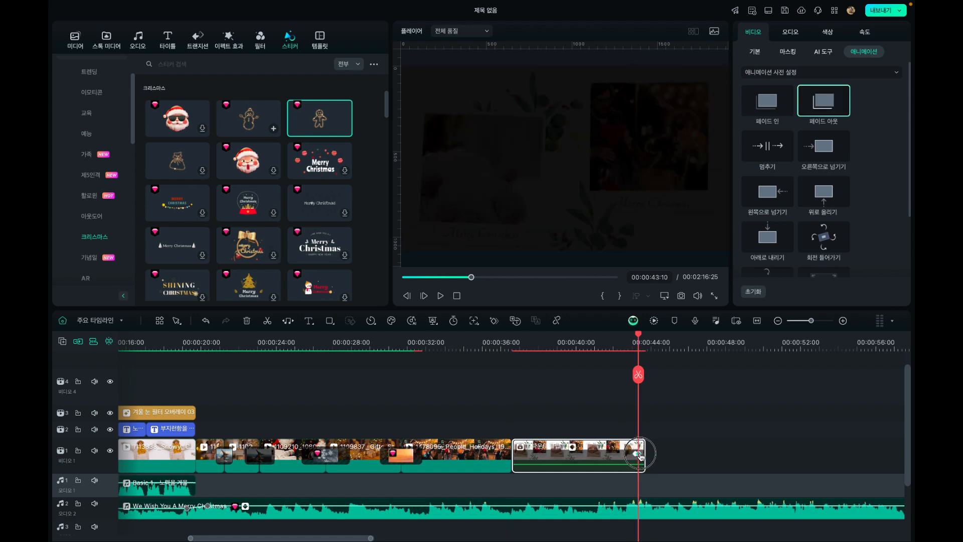
{"action": "left_click", "coordinate": [629, 454]}
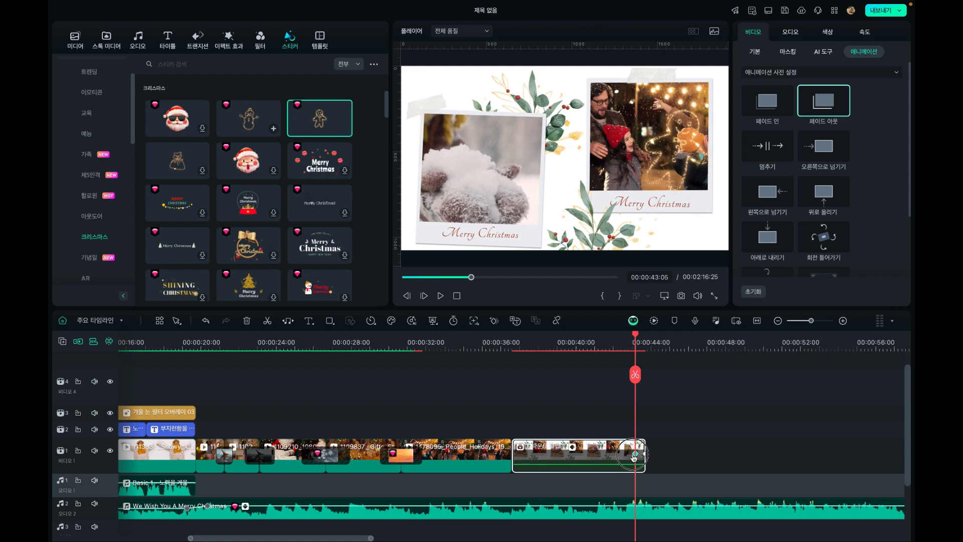
Play the compound clip's fade-out and the music that continues past the end of the footage
{"action": "left_click", "coordinate": [602, 342]}
{"action": "key", "text": "space"}
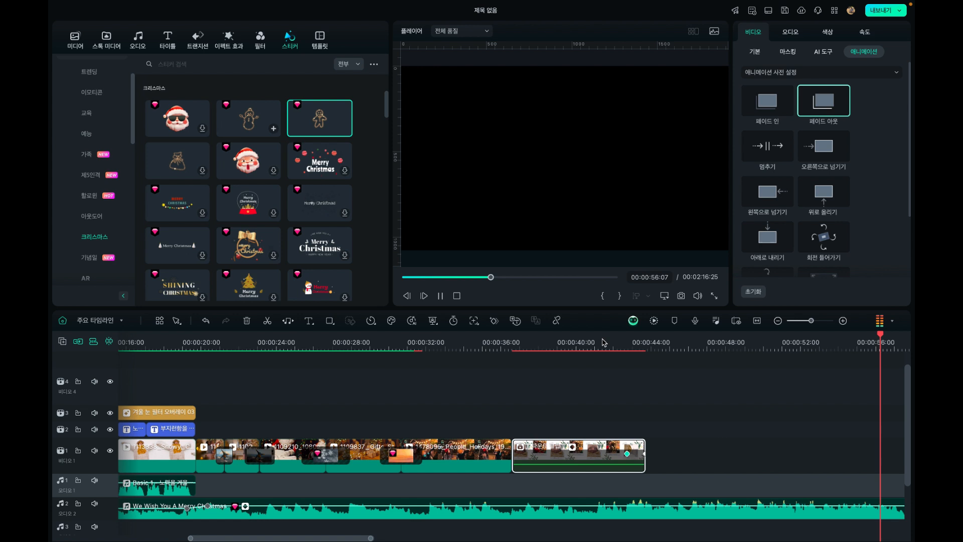
{"action": "key", "text": "space"}
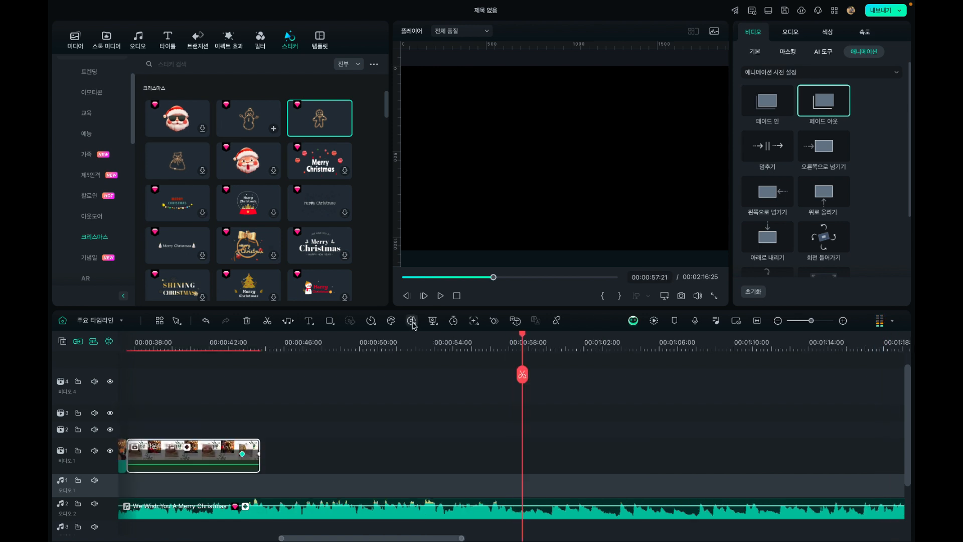
{"action": "key", "text": "space"}
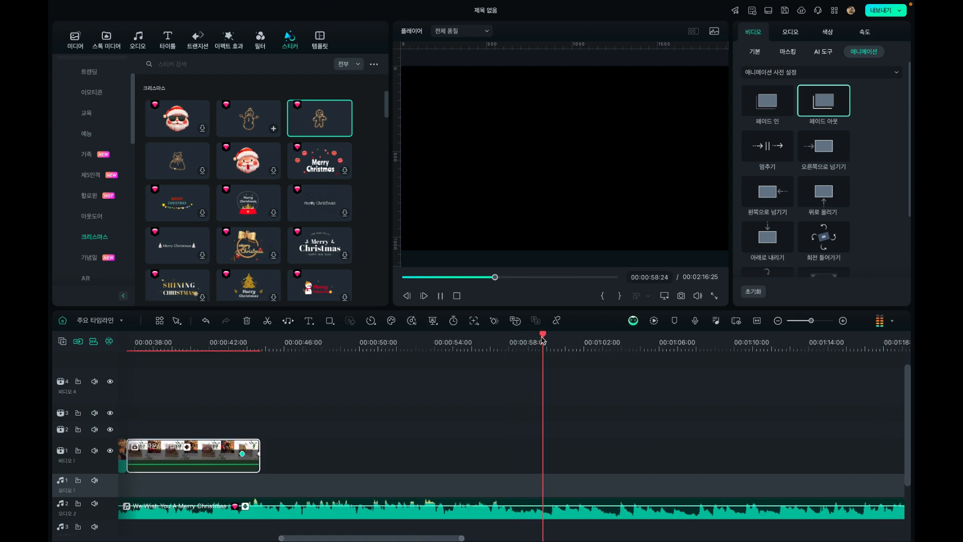
Trim the end of the We Wish You A Merry Christmas music to 00:00:57:16
{"action": "scroll", "coordinate": [518, 346], "scroll_direction": "down", "scroll_amount": 1}
{"action": "left_click", "coordinate": [508, 343]}
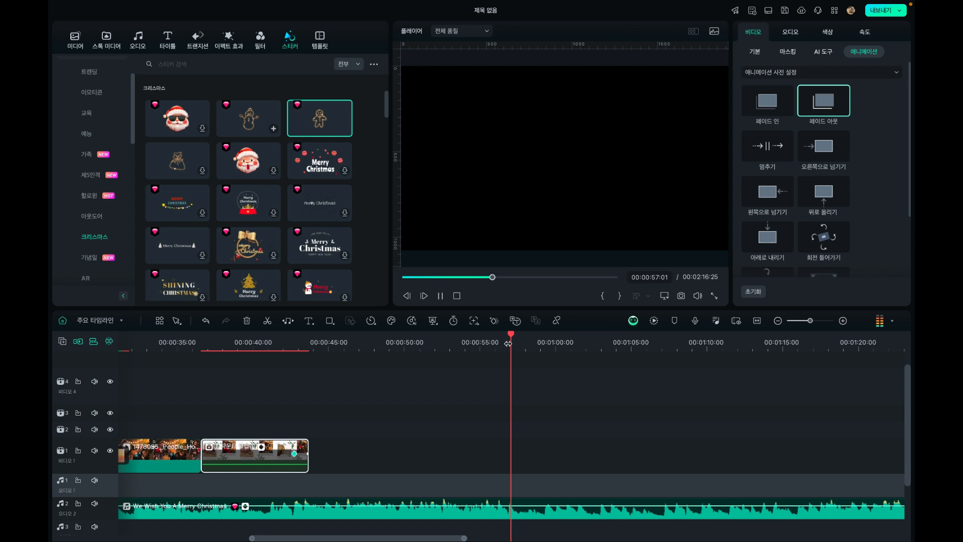
{"action": "key", "text": "space"}
{"action": "left_click", "coordinate": [523, 515]}
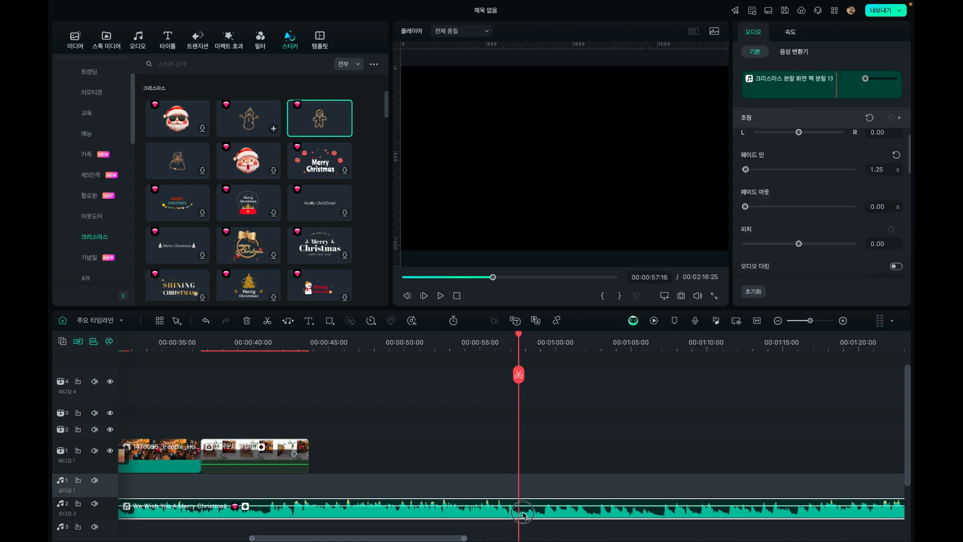
{"action": "key", "text": "alt+]"}
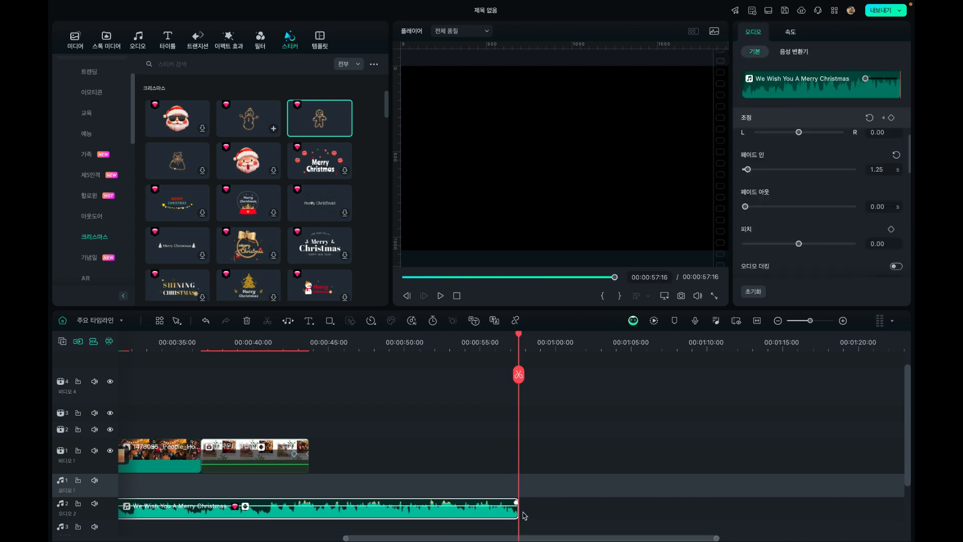
Review the edited footage between about 00:00:20 and 00:00:47, checking the transition section and the compound clip against the music
{"action": "left_click_drag", "start_coordinate": [281, 339], "coordinate": [82, 392]}
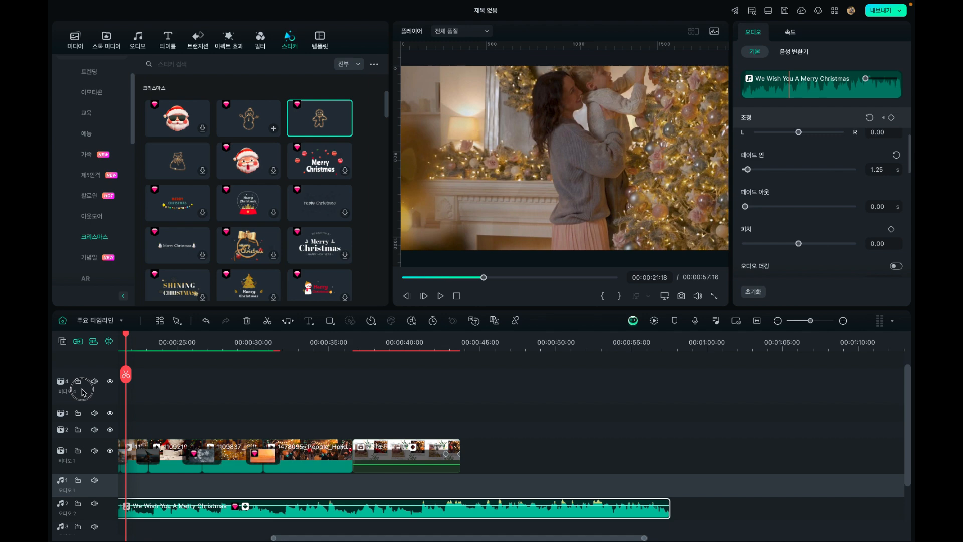
{"action": "left_click_drag", "start_coordinate": [128, 340], "coordinate": [564, 380]}
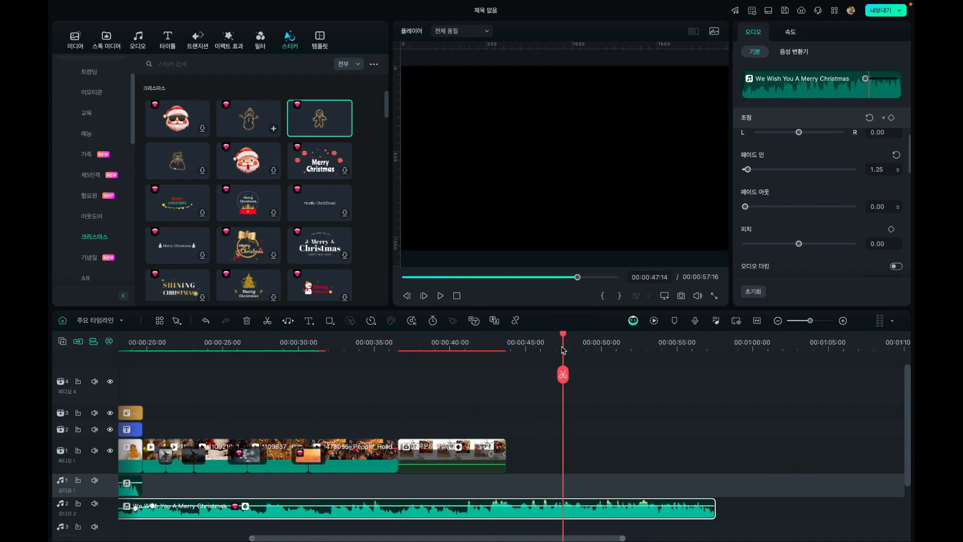
{"action": "left_click_drag", "start_coordinate": [563, 339], "coordinate": [527, 345]}
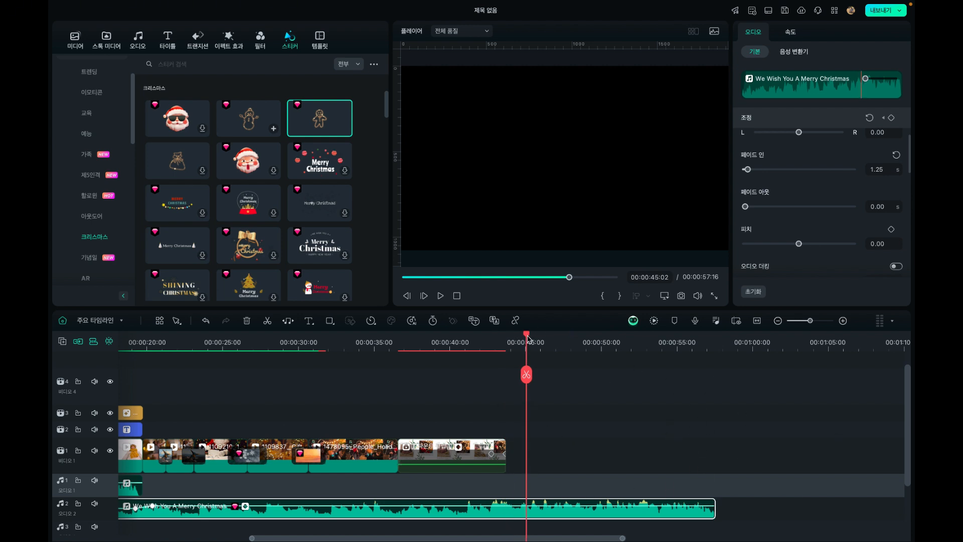
{"action": "left_click_drag", "start_coordinate": [527, 339], "coordinate": [380, 361]}
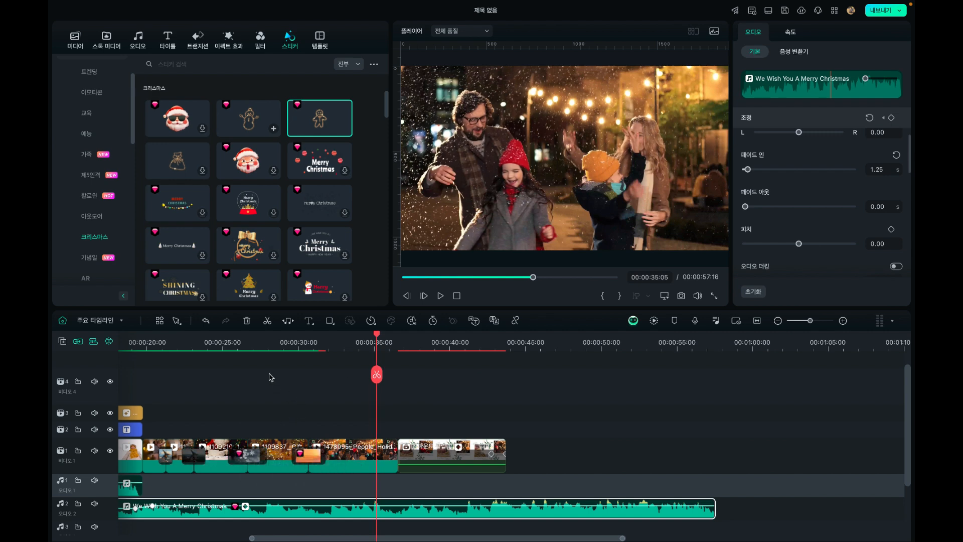
{"action": "left_click", "coordinate": [246, 339]}
{"action": "left_click_drag", "start_coordinate": [246, 335], "coordinate": [236, 356]}
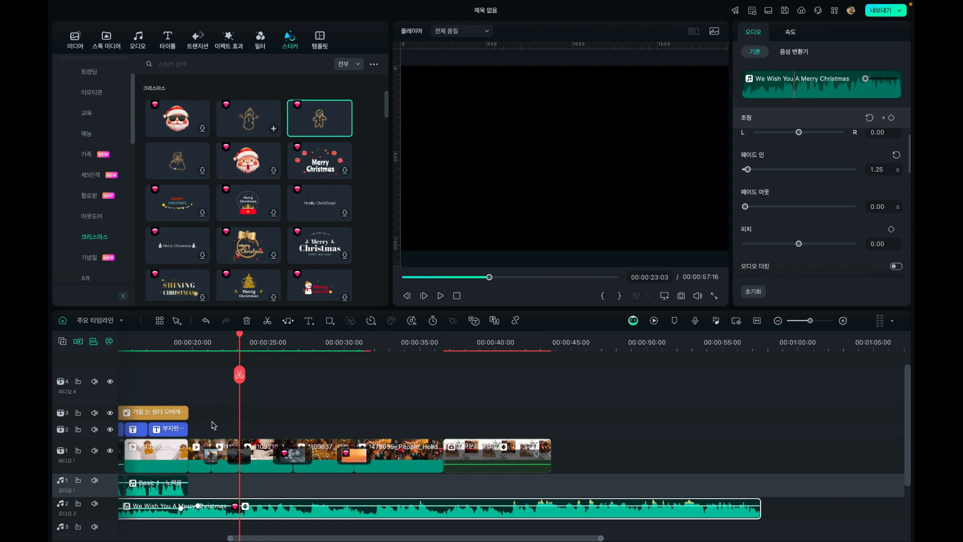
{"action": "left_click_drag", "start_coordinate": [202, 425], "coordinate": [412, 478]}
{"action": "left_click", "coordinate": [501, 440]}
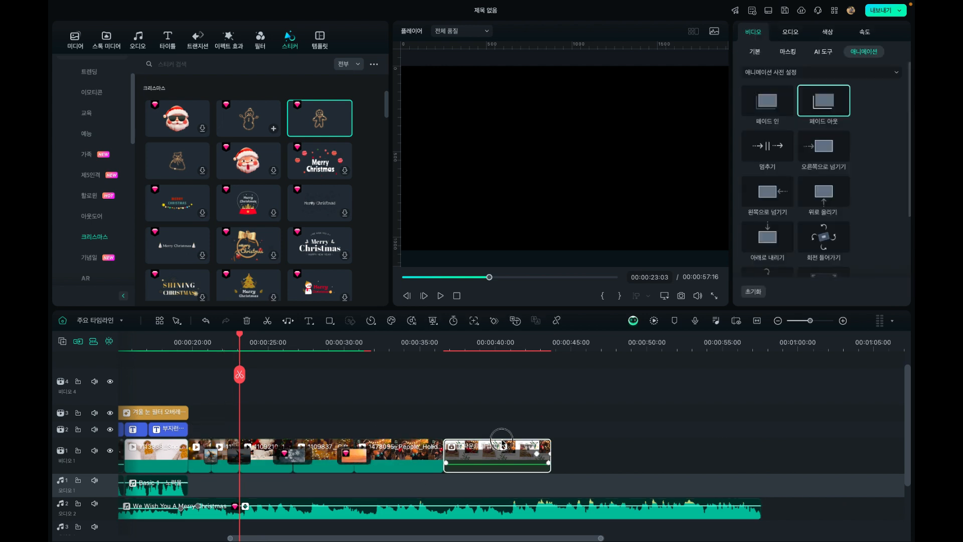
{"action": "left_click_drag", "start_coordinate": [484, 460], "coordinate": [638, 461]}
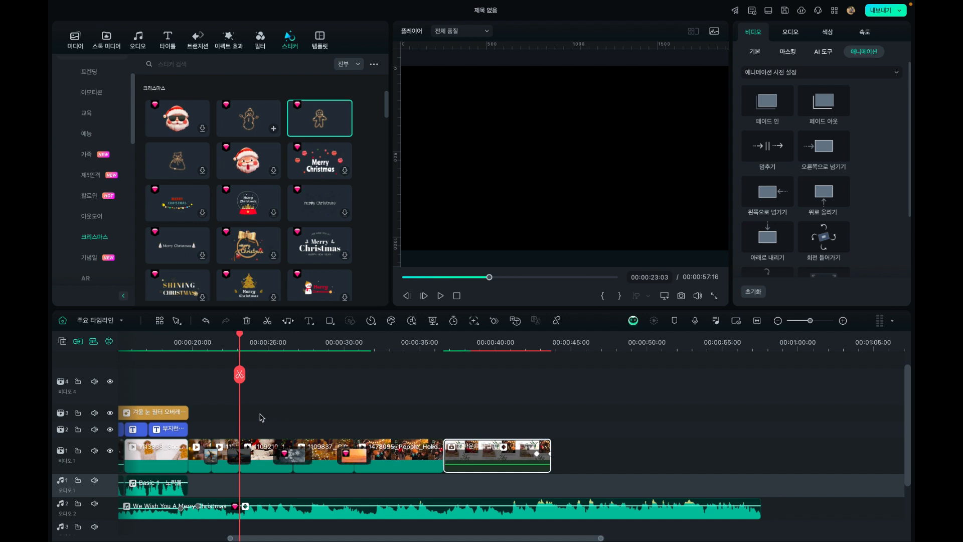
{"action": "left_click_drag", "start_coordinate": [205, 427], "coordinate": [466, 422]}
{"action": "left_click", "coordinate": [387, 416]}
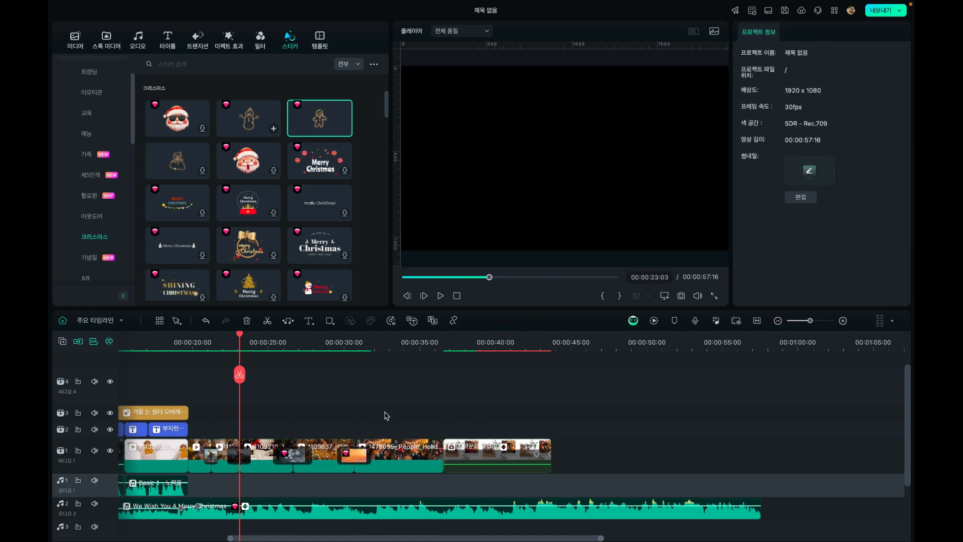
{"action": "left_click", "coordinate": [193, 344]}
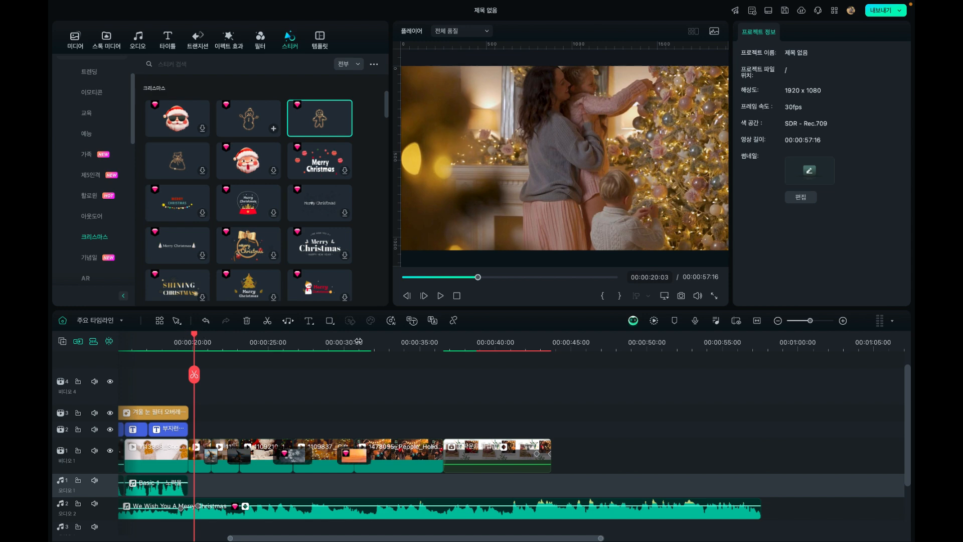
Trim the end of the We Wish You A Merry Christmas music to 00:00:45:29, shortly after the compound clip
{"action": "left_click", "coordinate": [556, 342]}
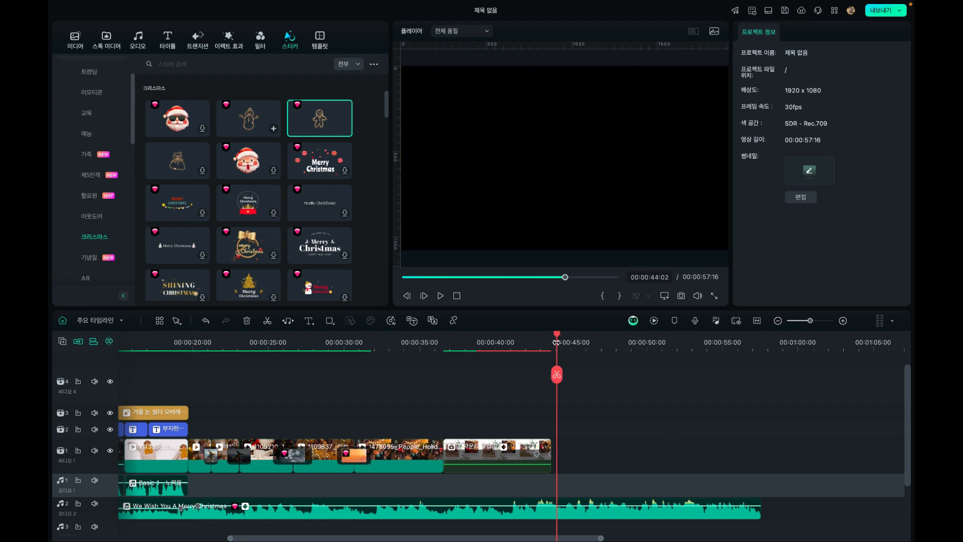
{"action": "left_click_drag", "start_coordinate": [556, 338], "coordinate": [587, 340]}
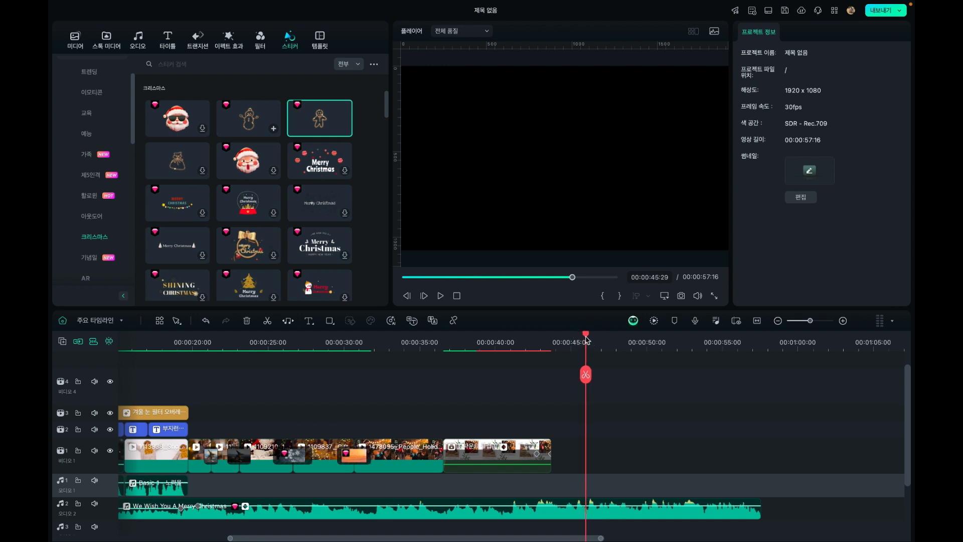
{"action": "left_click", "coordinate": [592, 514]}
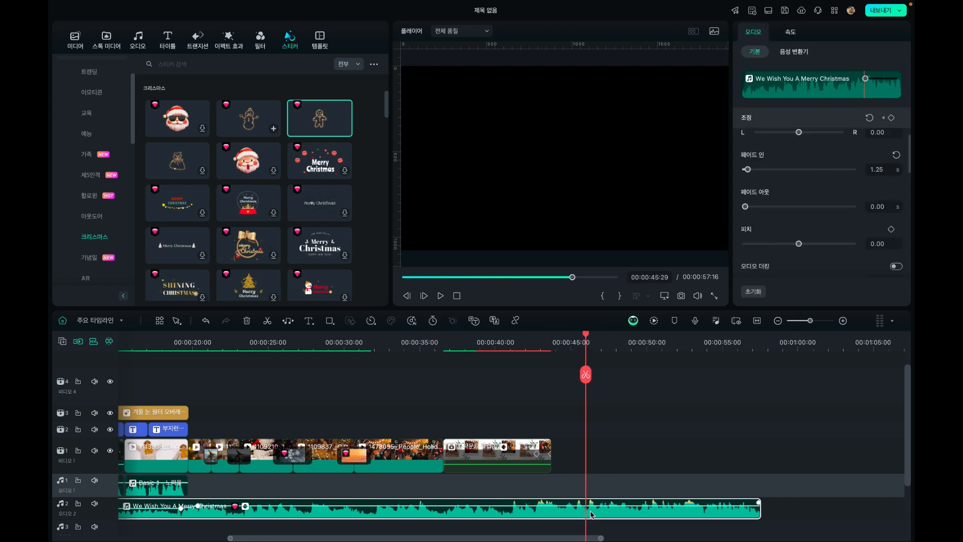
{"action": "key", "text": "alt+bracketright"}
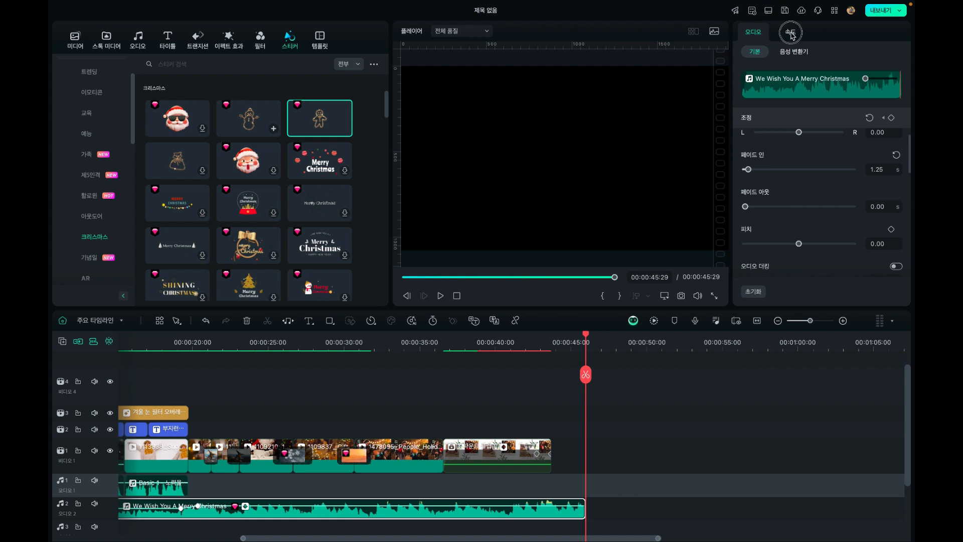
Set the fade-out of the We Wish You A Merry Christmas music to 3.07 s
{"action": "left_click", "coordinate": [792, 35]}
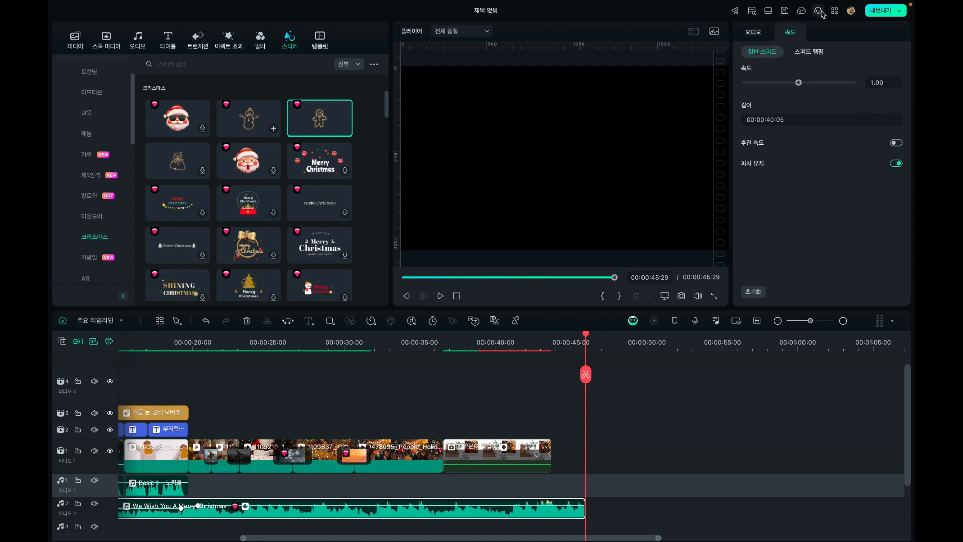
{"action": "left_click", "coordinate": [765, 37]}
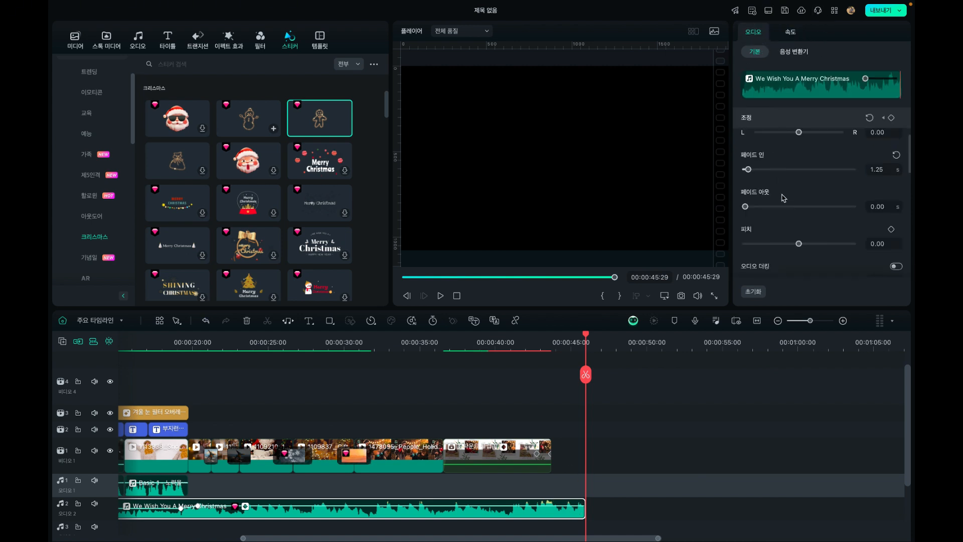
{"action": "left_click_drag", "start_coordinate": [782, 207], "coordinate": [752, 215]}
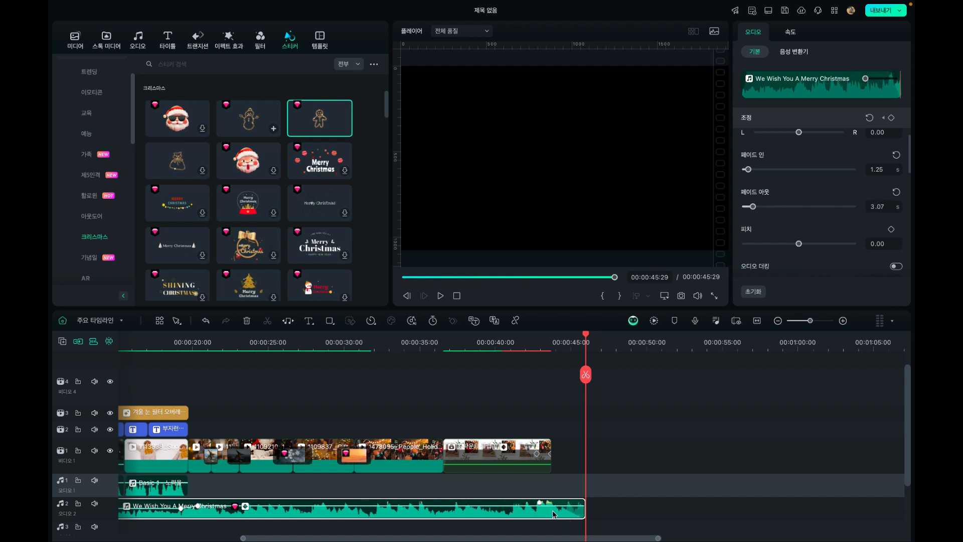
{"action": "mouse_move", "coordinate": [757, 209]}
{"action": "left_mouse_down"}
{"action": "mouse_move", "coordinate": [767, 207]}
{"action": "mouse_move", "coordinate": [754, 213]}
{"action": "left_mouse_up"}
Play the video's ending from 00:00:41:18 with the music fade-out, and return the playhead to 00:00:37:04
{"action": "left_click", "coordinate": [520, 355]}
{"action": "left_click", "coordinate": [520, 342]}
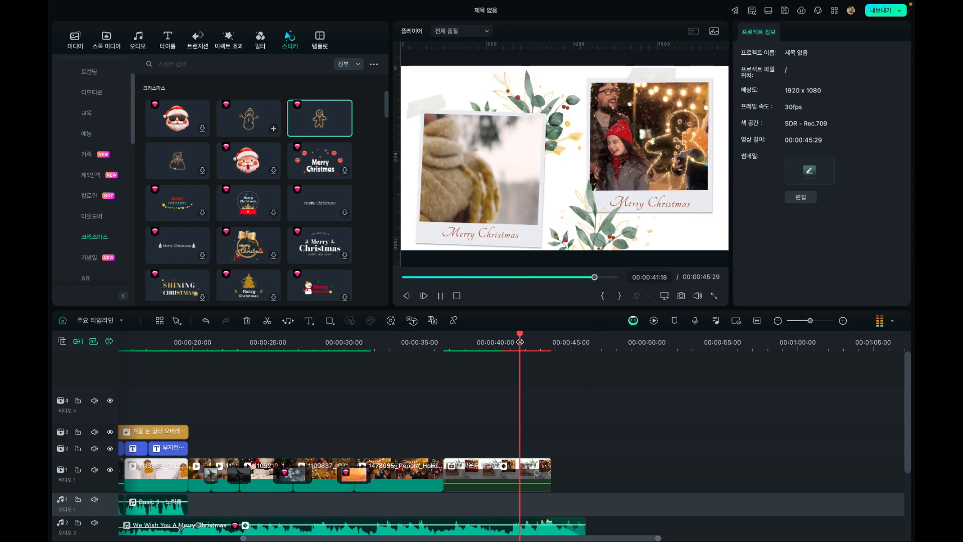
{"action": "key", "text": "space"}
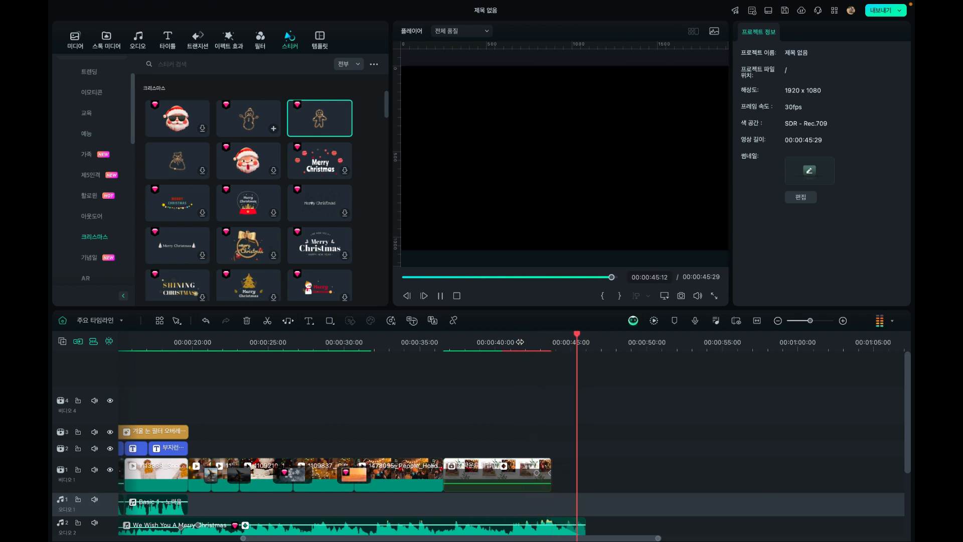
{"action": "left_click", "coordinate": [452, 343]}
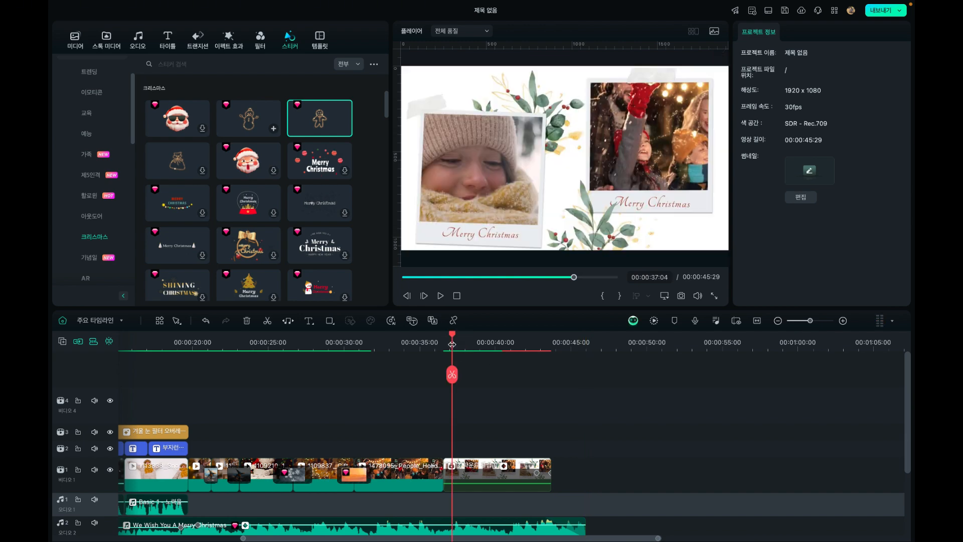
Play the video from 00:00:00:00 to about 00:00:06:24 to check the opening with its music and the first caption
{"action": "left_click_drag", "start_coordinate": [452, 338], "coordinate": [63, 384]}
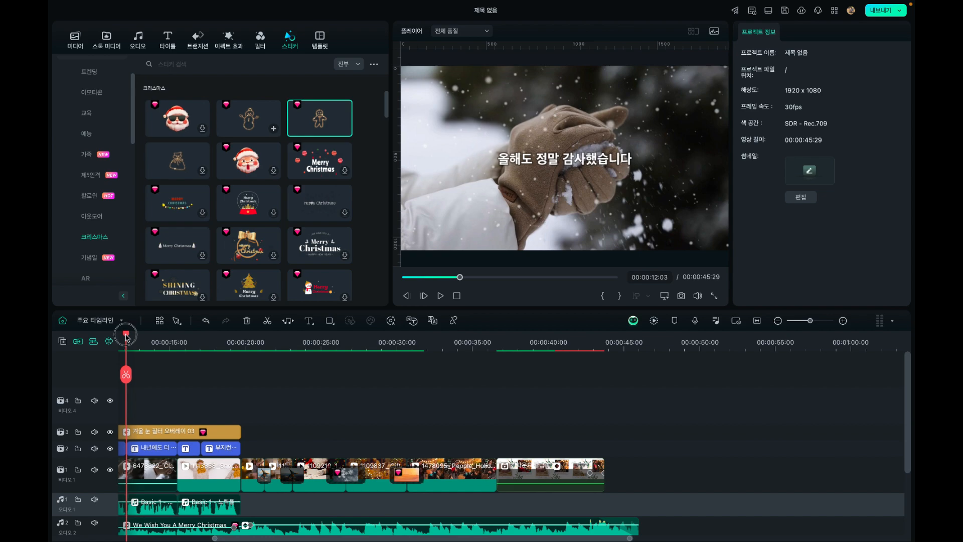
{"action": "left_click_drag", "start_coordinate": [126, 337], "coordinate": [50, 366]}
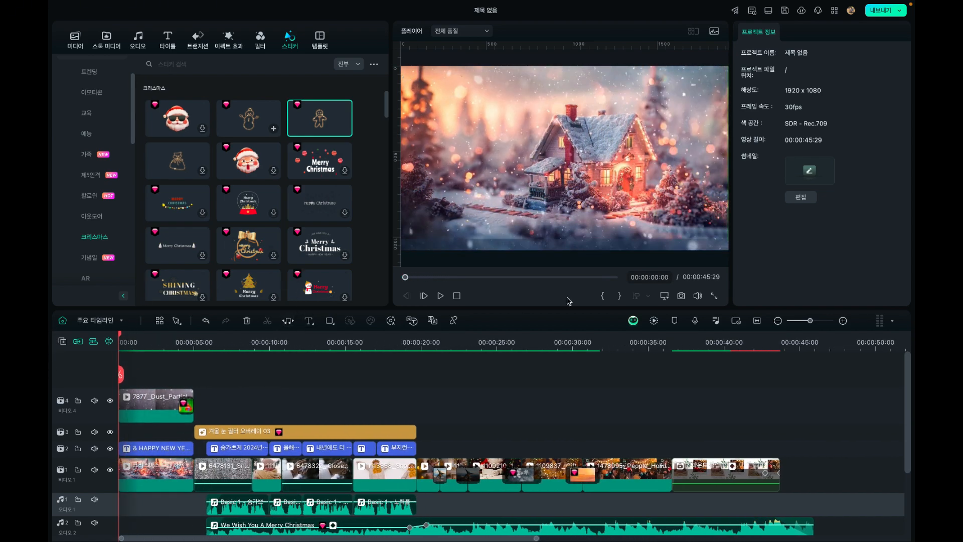
{"action": "scroll", "coordinate": [254, 502], "scroll_direction": "down", "scroll_amount": 2}
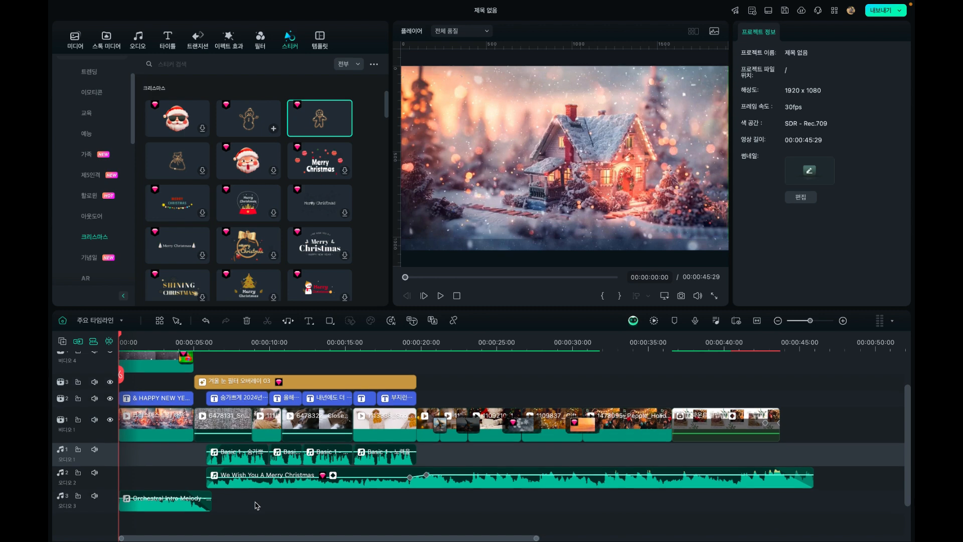
{"action": "scroll", "coordinate": [103, 404], "scroll_direction": "down", "scroll_amount": 2}
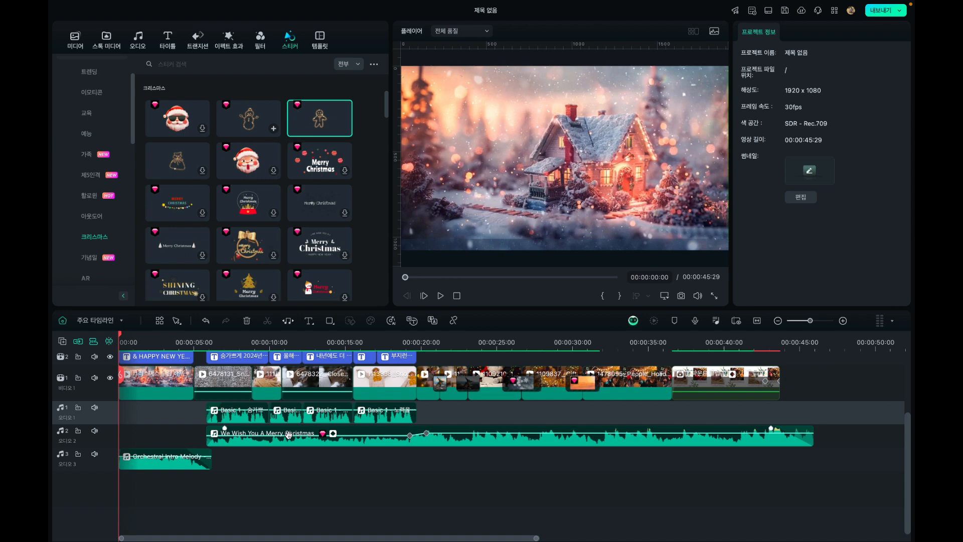
{"action": "scroll", "coordinate": [288, 434], "scroll_direction": "up", "scroll_amount": 3}
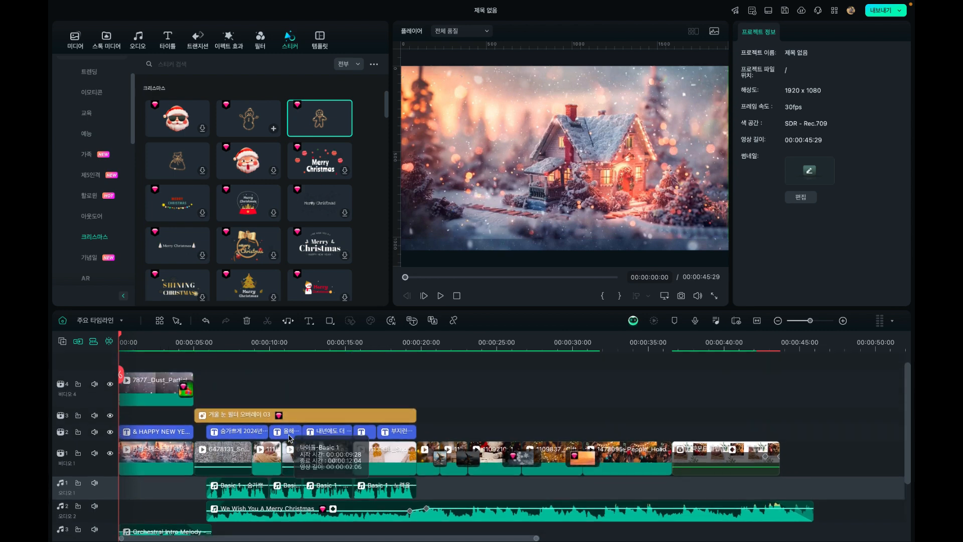
{"action": "left_click", "coordinate": [440, 296]}
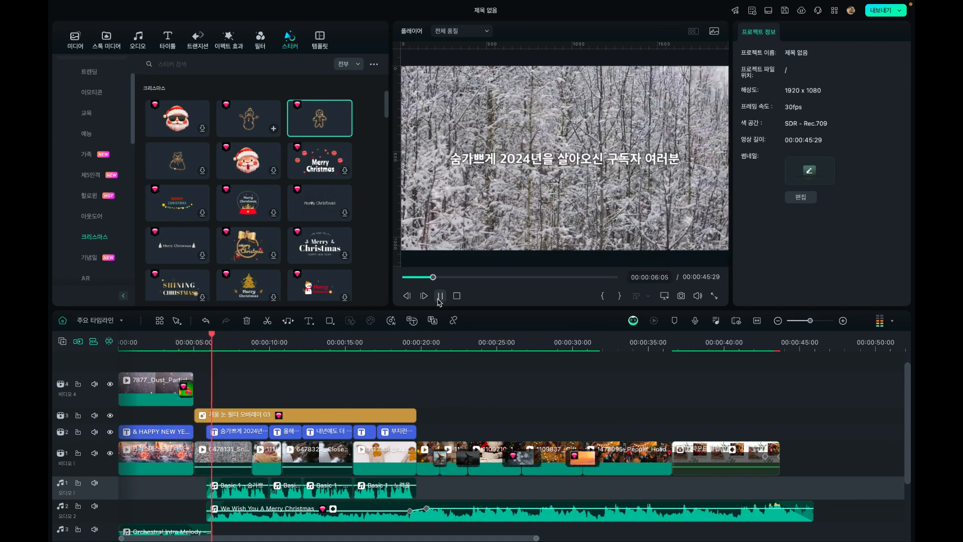
{"action": "left_click", "coordinate": [440, 299]}
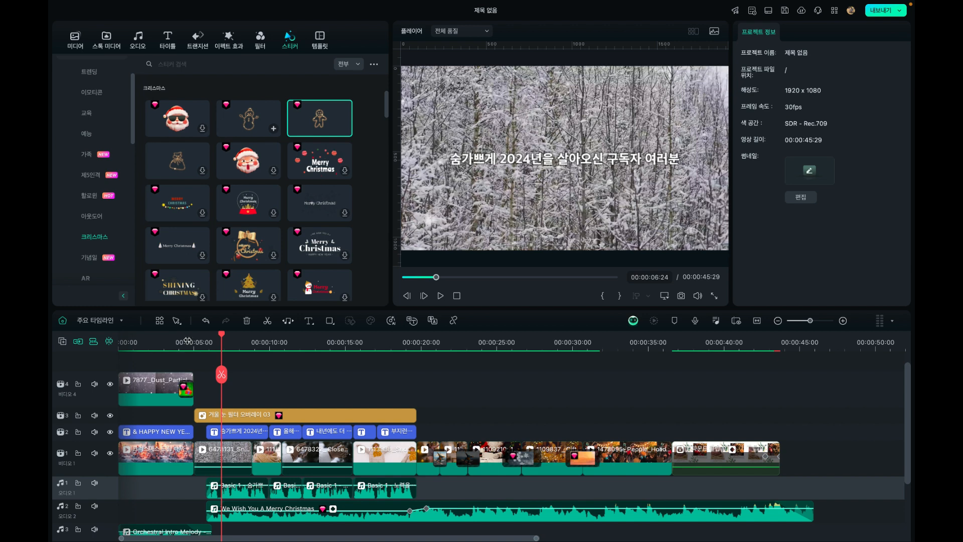
Delete the gift-box transition at the end of the dust particle clip on video track 4
{"action": "left_click", "coordinate": [187, 341]}
{"action": "left_click", "coordinate": [185, 394]}
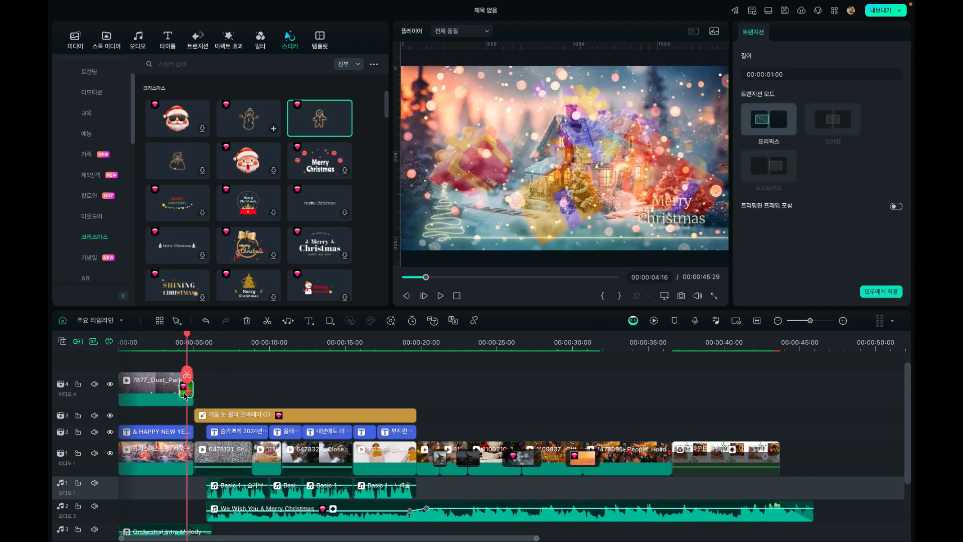
{"action": "key", "text": "Delete"}
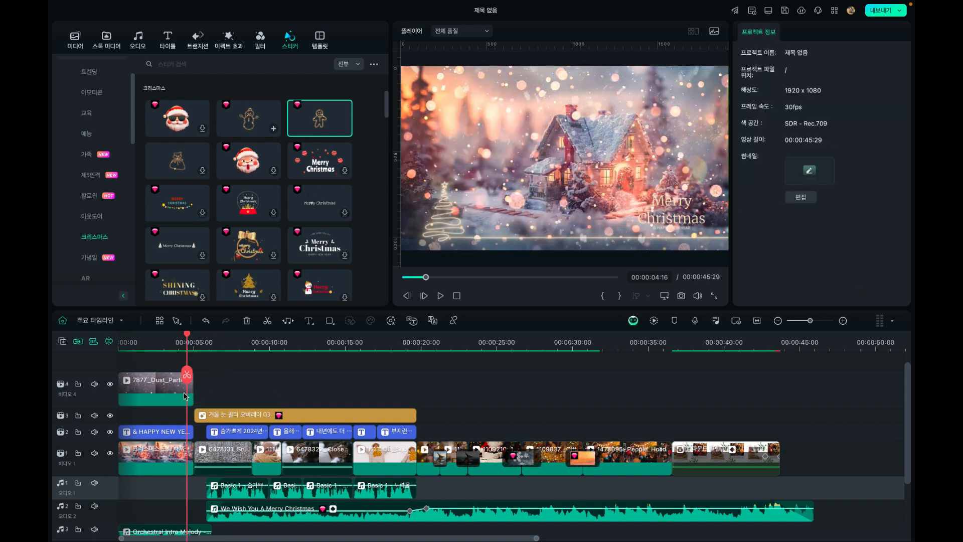
Play the captioned section up to about 00:00:22:29, and move the playhead back to 00:00:19:20 at the last caption's end
{"action": "left_click", "coordinate": [177, 342]}
{"action": "key", "text": "space"}
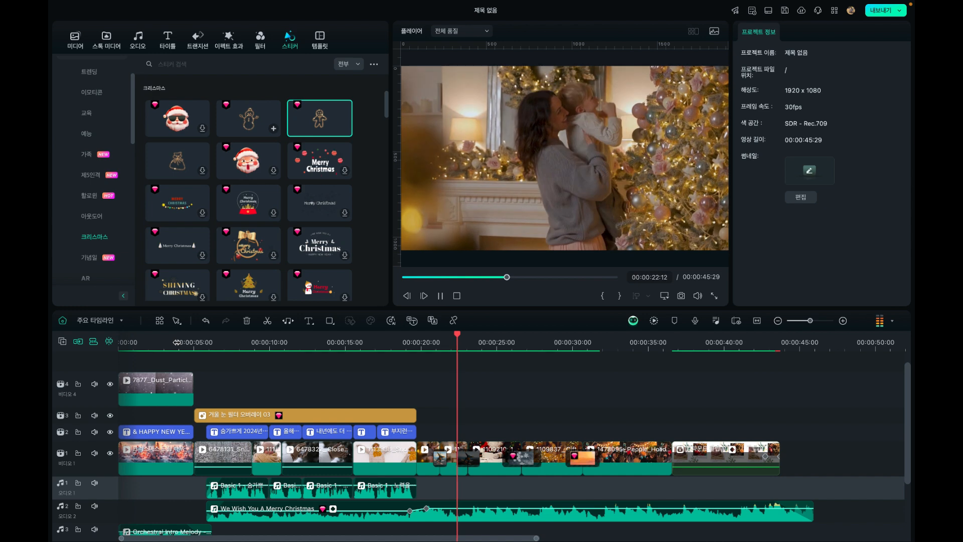
{"action": "key", "text": "space"}
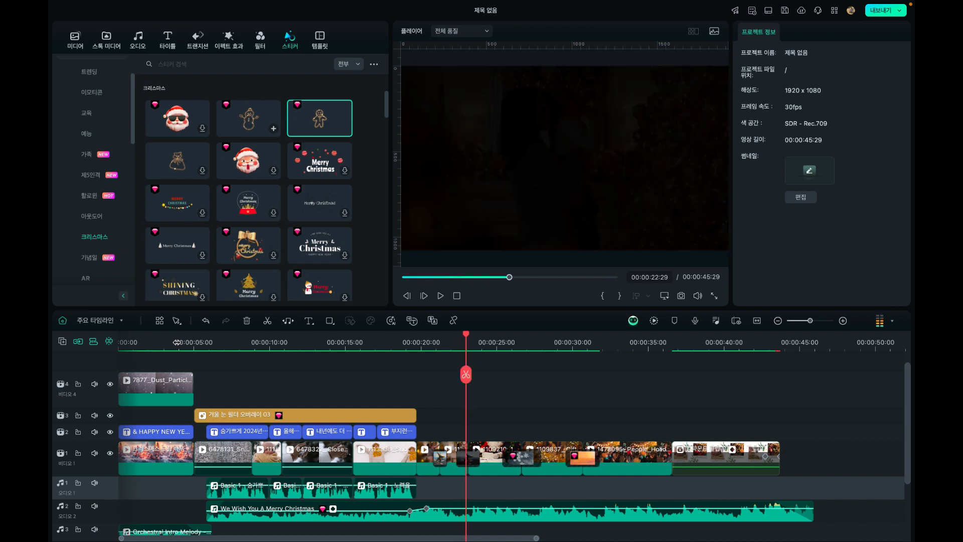
{"action": "left_click", "coordinate": [413, 346]}
{"action": "left_click_drag", "start_coordinate": [414, 339], "coordinate": [415, 340]}
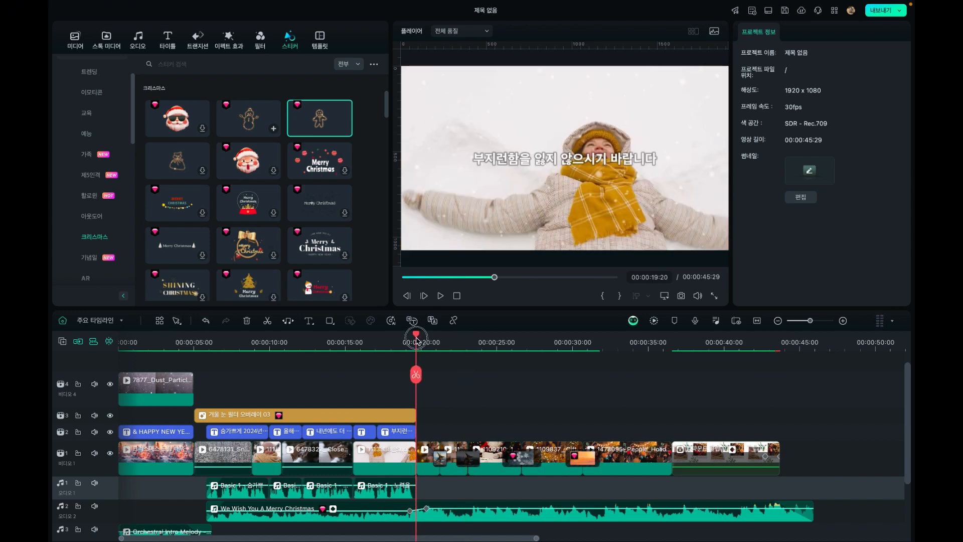
Browse the Christmas title presets for a title suited to the section after the captions
{"action": "left_click", "coordinate": [167, 40]}
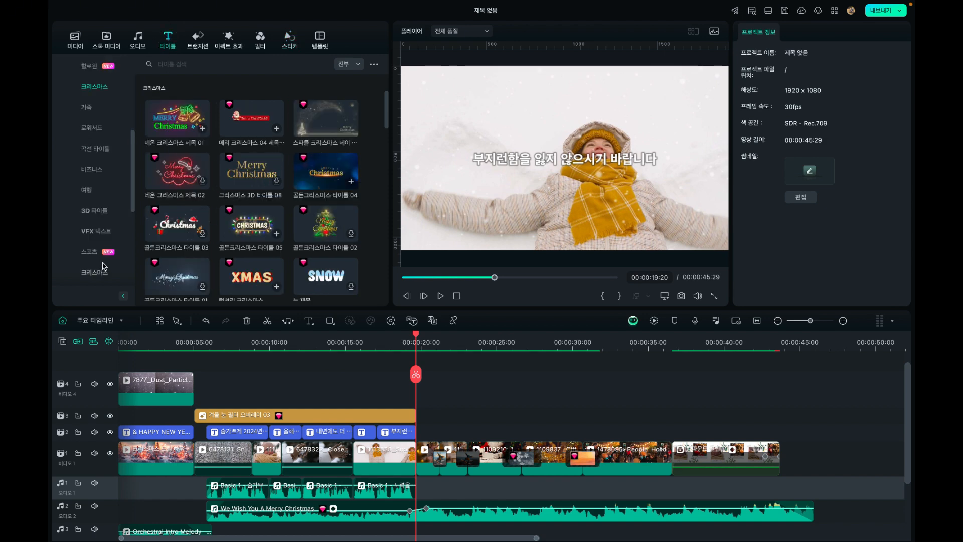
{"action": "scroll", "coordinate": [253, 161], "scroll_direction": "down", "scroll_amount": 10}
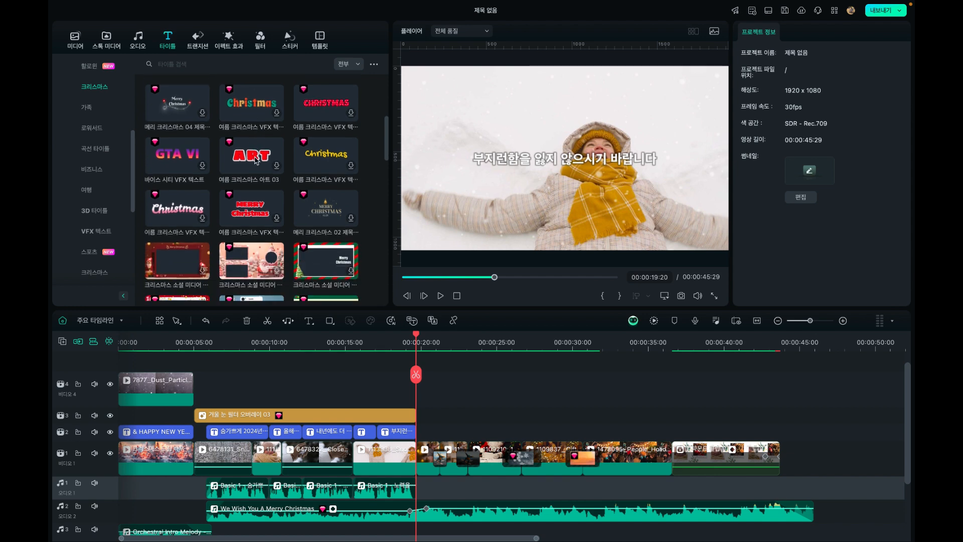
{"action": "scroll", "coordinate": [256, 159], "scroll_direction": "down", "scroll_amount": 2}
{"action": "scroll", "coordinate": [255, 159], "scroll_direction": "up", "scroll_amount": 5}
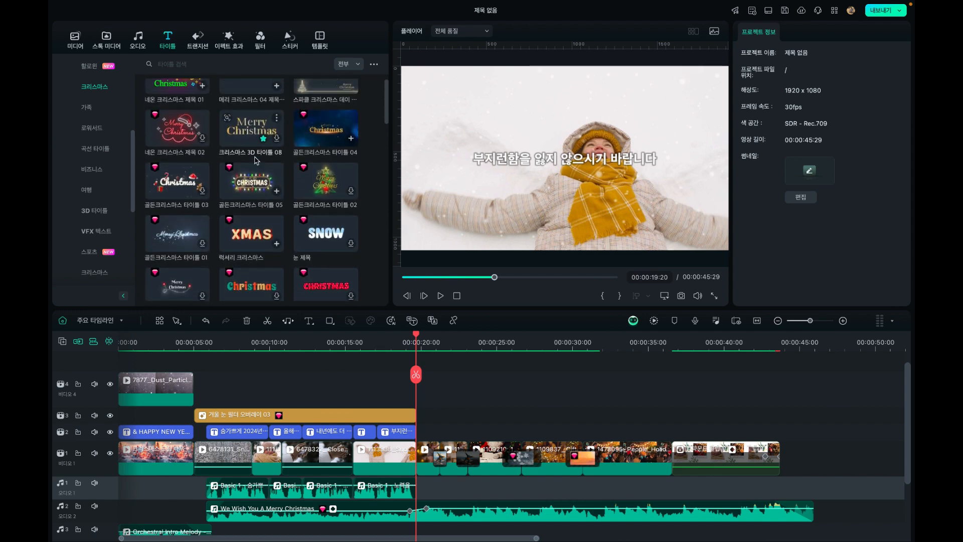
{"action": "scroll", "coordinate": [256, 160], "scroll_direction": "up", "scroll_amount": 6}
{"action": "scroll", "coordinate": [256, 160], "scroll_direction": "down", "scroll_amount": 5}
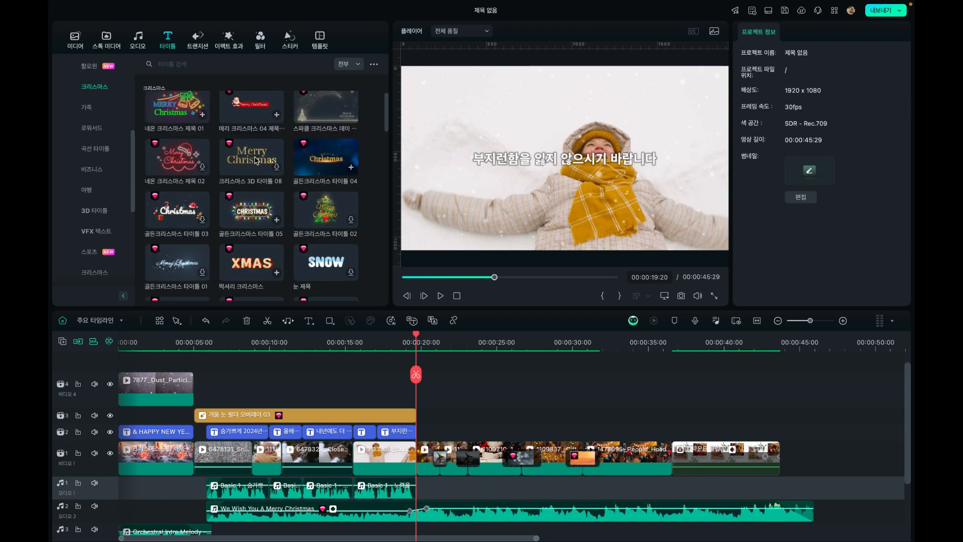
{"action": "scroll", "coordinate": [255, 159], "scroll_direction": "down", "scroll_amount": 3}
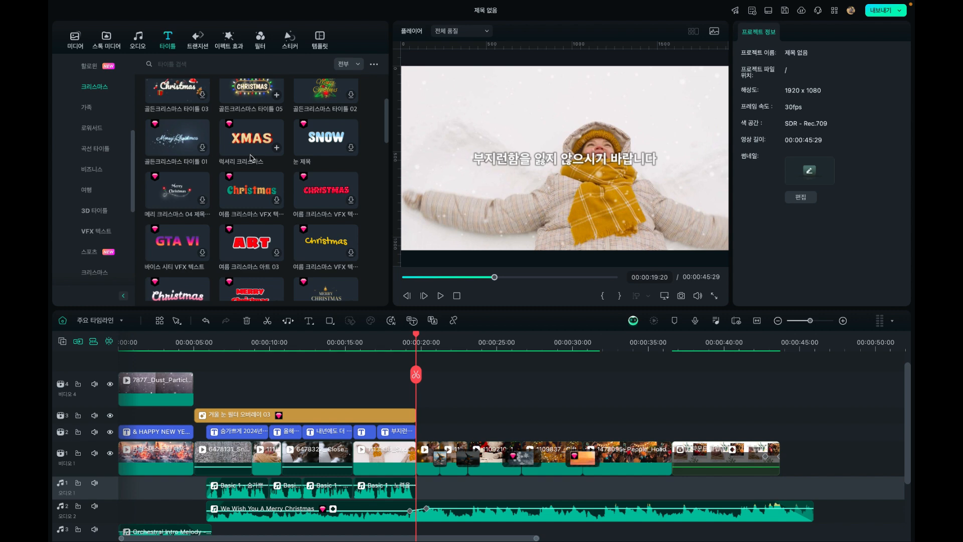
{"action": "scroll", "coordinate": [207, 166], "scroll_direction": "up", "scroll_amount": 3}
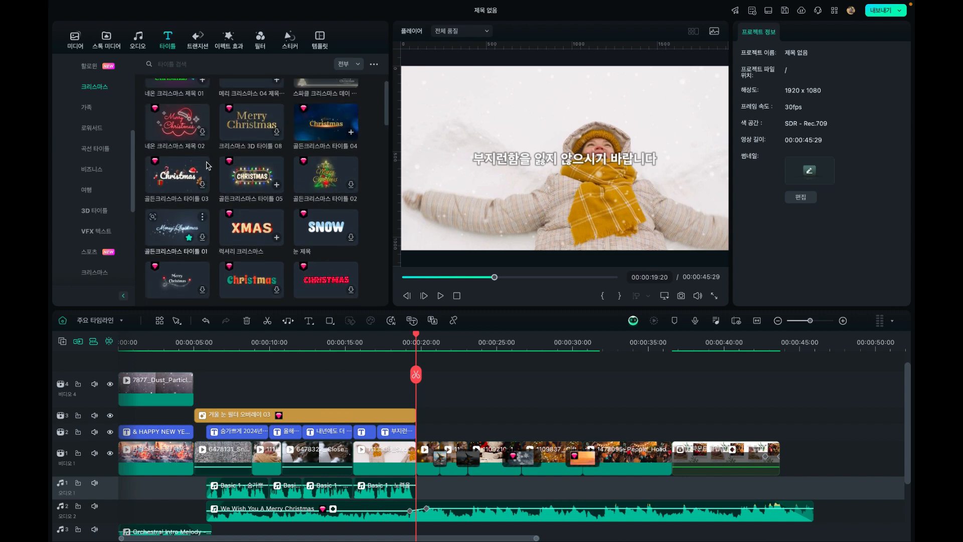
{"action": "scroll", "coordinate": [207, 166], "scroll_direction": "down", "scroll_amount": 3}
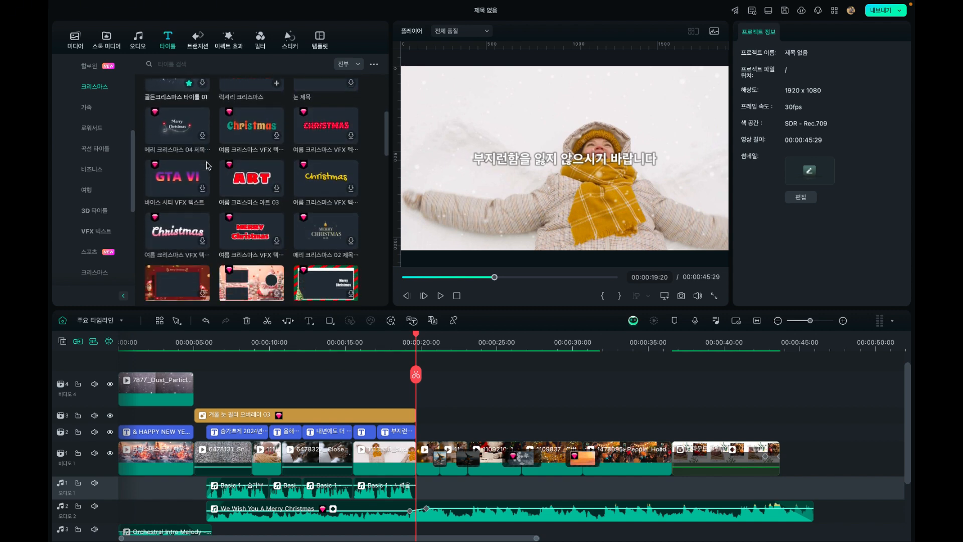
{"action": "scroll", "coordinate": [207, 165], "scroll_direction": "down", "scroll_amount": 5}
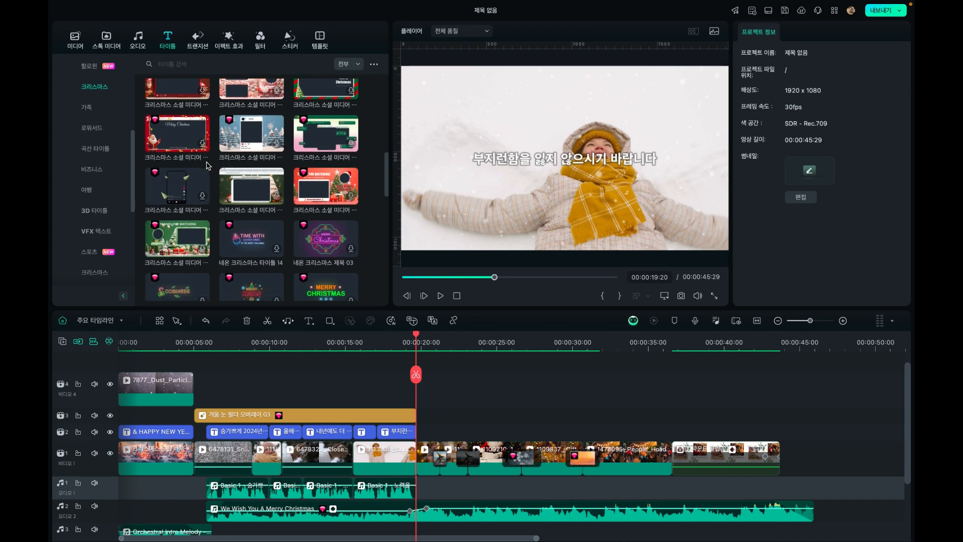
{"action": "scroll", "coordinate": [207, 166], "scroll_direction": "down", "scroll_amount": 4}
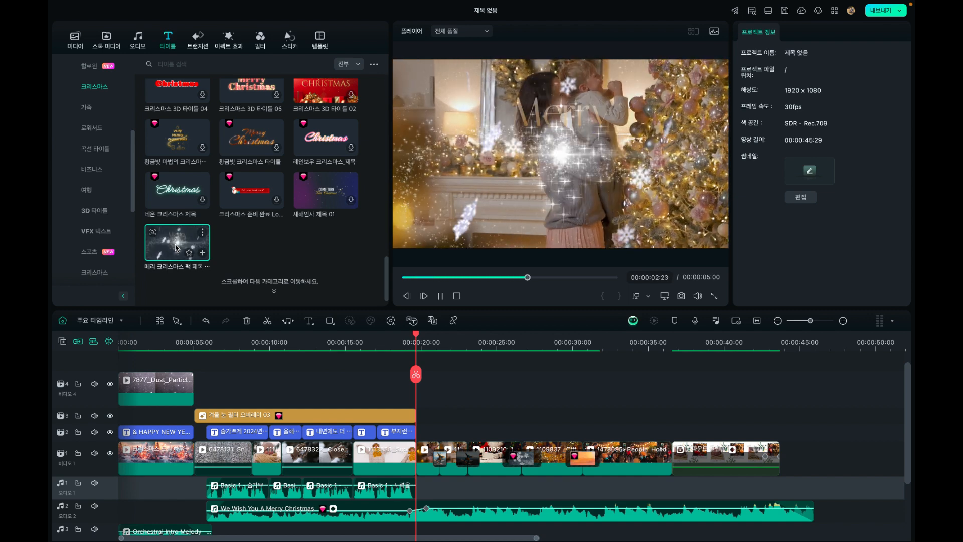
Add the Christmas overlay effect 메리 크리스마스 2023 on video track 2 above the compound clip, starting at 00:00:37:22
{"action": "left_click", "coordinate": [232, 44]}
{"action": "scroll", "coordinate": [213, 159], "scroll_direction": "down", "scroll_amount": 10}
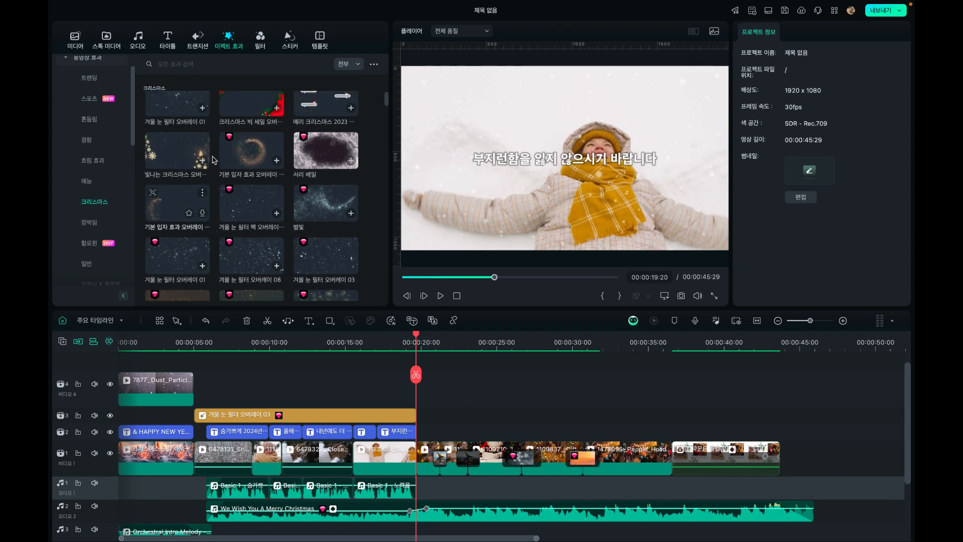
{"action": "scroll", "coordinate": [213, 160], "scroll_direction": "down", "scroll_amount": 5}
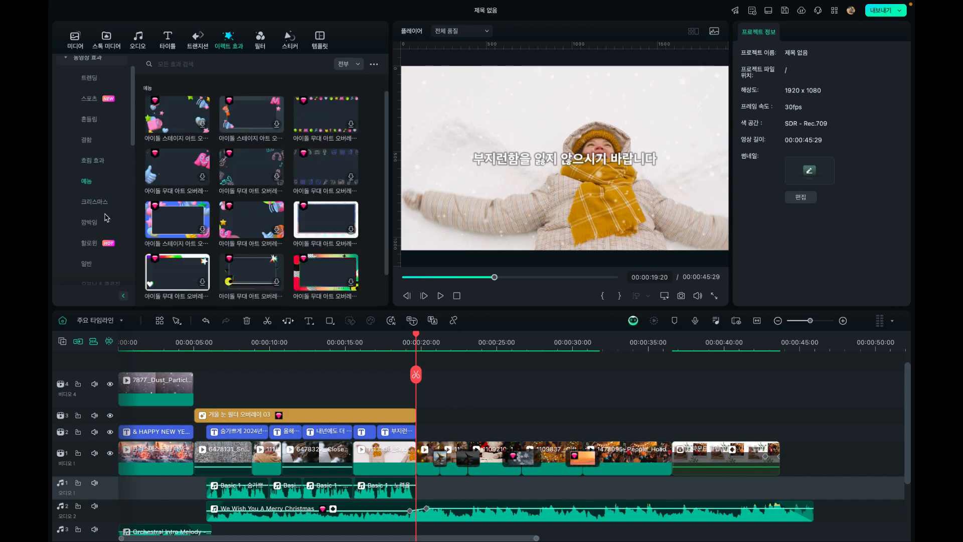
{"action": "left_click", "coordinate": [96, 202]}
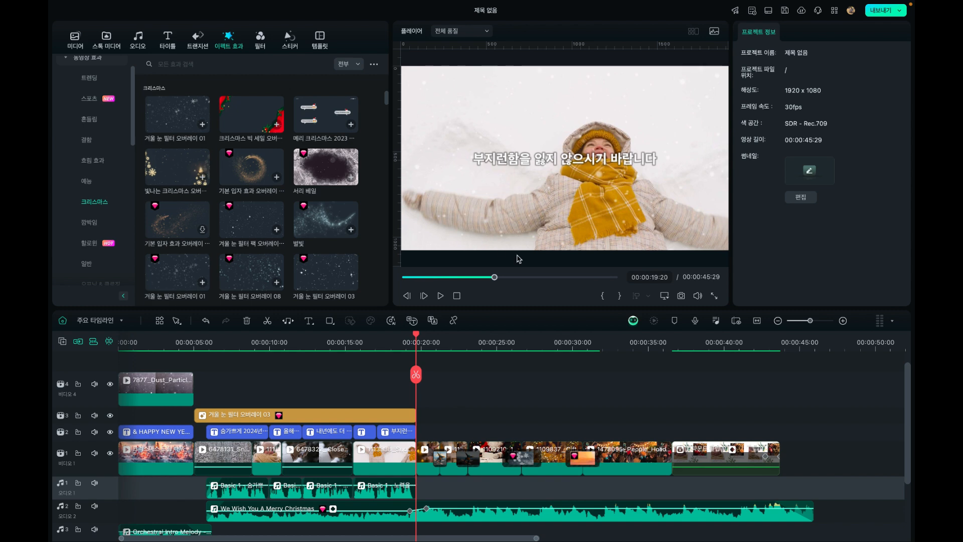
{"action": "left_click", "coordinate": [670, 339]}
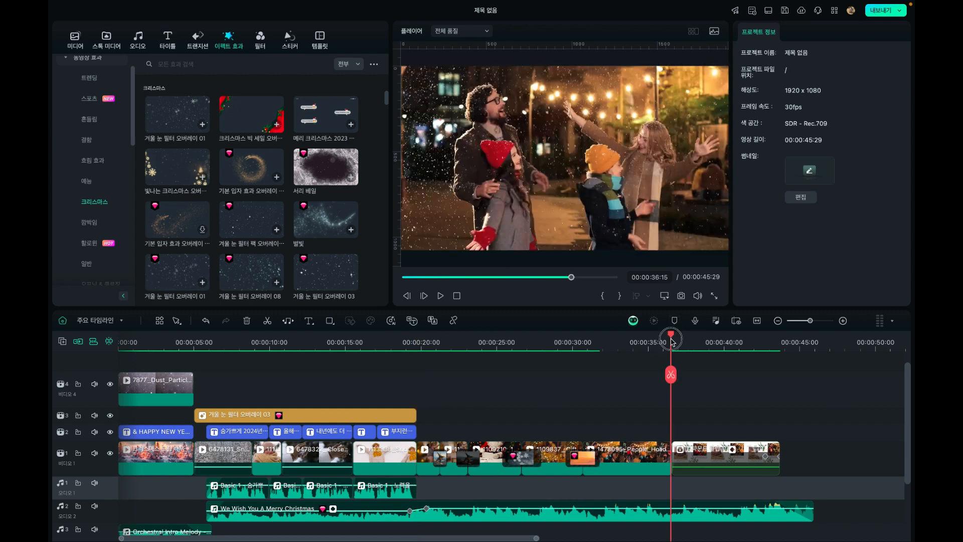
{"action": "left_click_drag", "start_coordinate": [673, 342], "coordinate": [690, 344]}
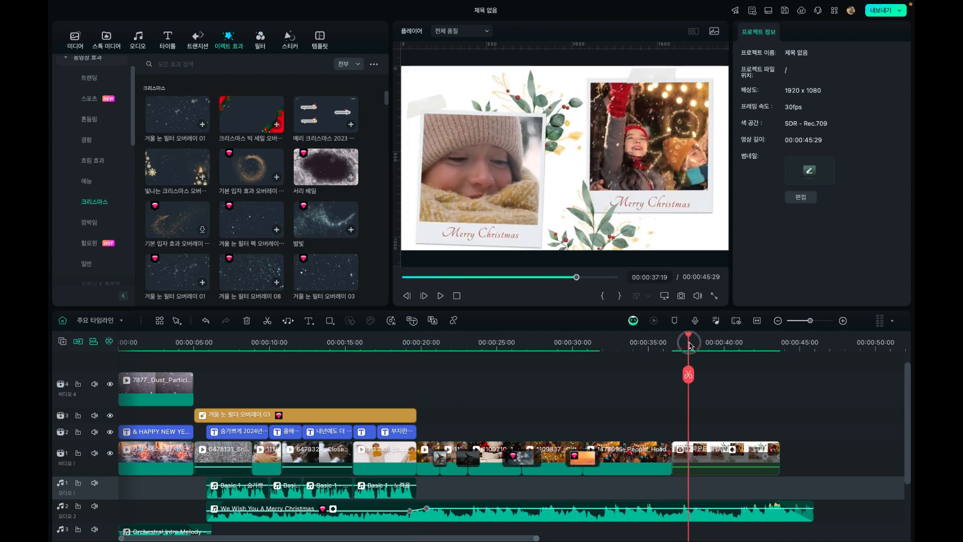
{"action": "scroll", "coordinate": [322, 122], "scroll_direction": "up", "scroll_amount": 3}
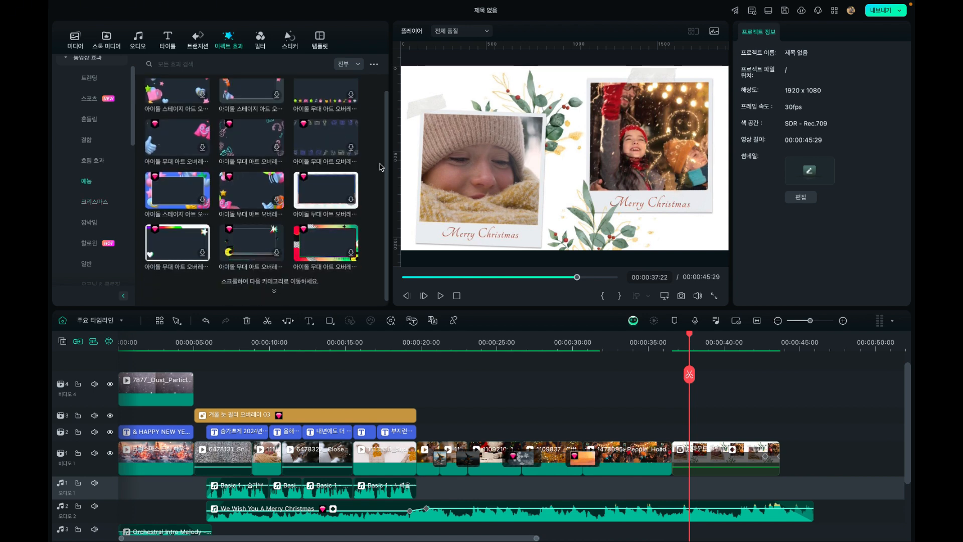
{"action": "left_click_drag", "start_coordinate": [386, 166], "coordinate": [366, 139]}
{"action": "left_click", "coordinate": [100, 206]}
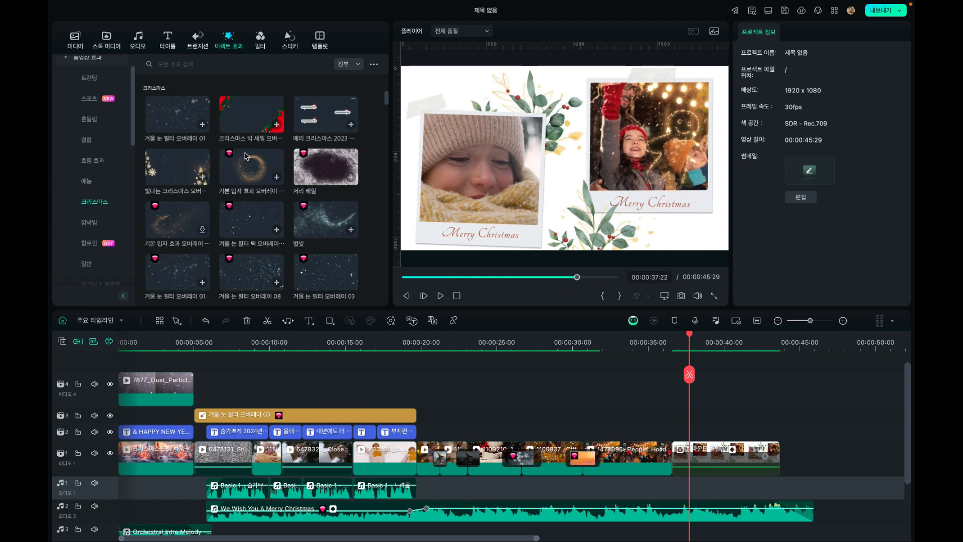
{"action": "left_click_drag", "start_coordinate": [314, 121], "coordinate": [715, 440]}
Play the ending from about 00:00:37:05 to 00:00:42:00 to check the Merry Christmas overlay on the split screen
{"action": "left_click", "coordinate": [681, 342]}
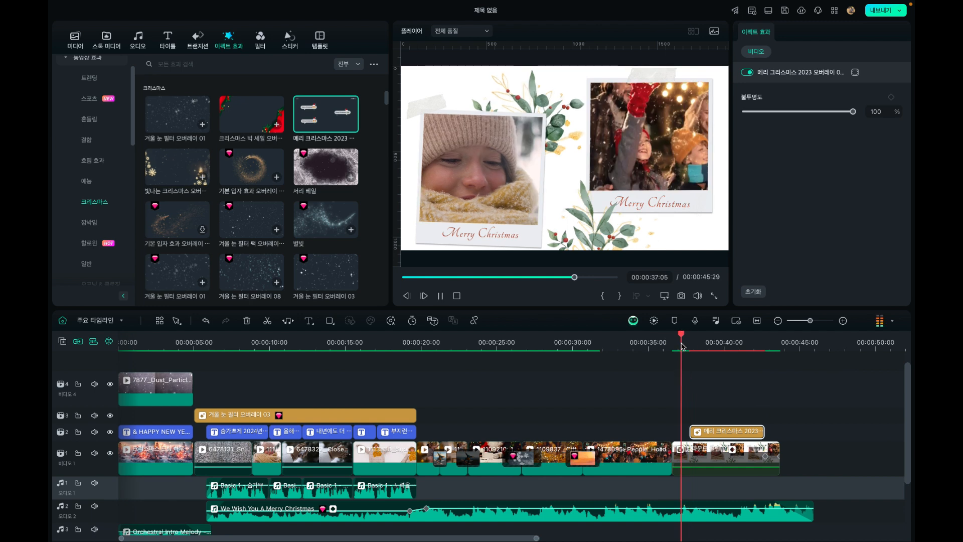
{"action": "key", "text": "space"}
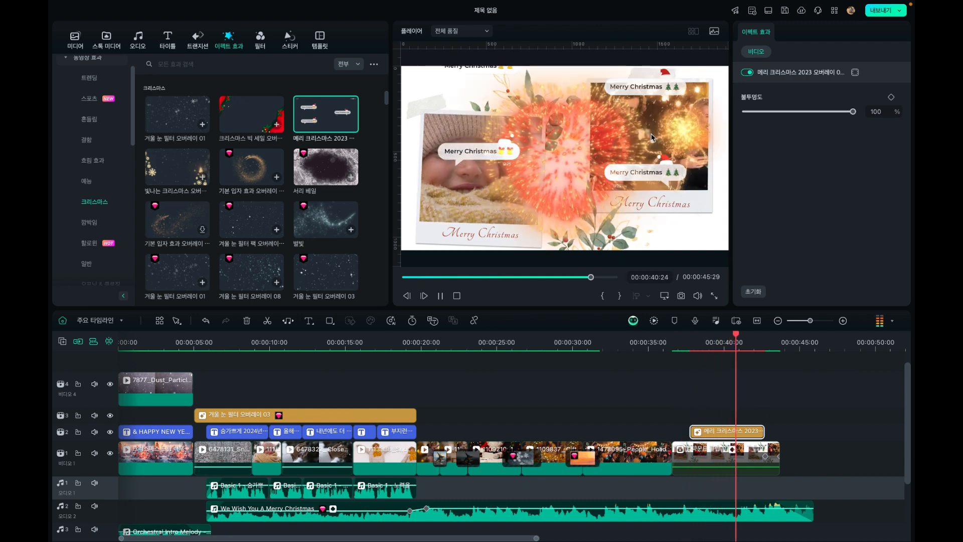
{"action": "key", "text": "space"}
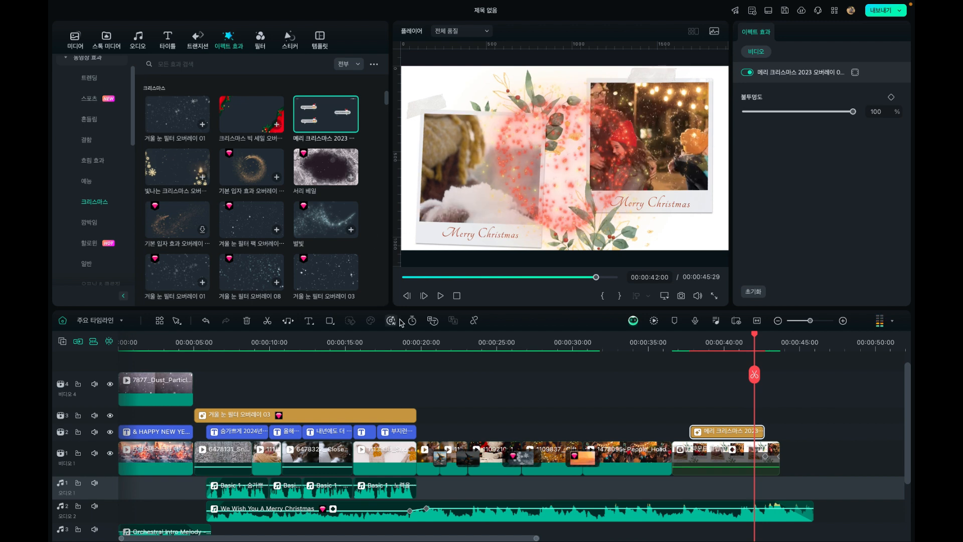
Browse the Christmas effects and title presets for something suited to the section starting at 00:00:19:24
{"action": "left_click", "coordinate": [421, 341]}
{"action": "left_click", "coordinate": [419, 342]}
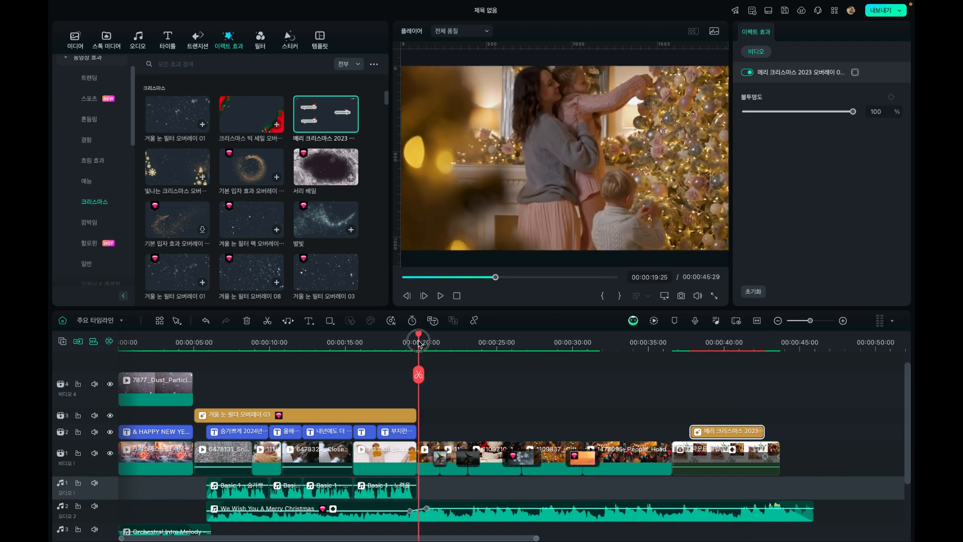
{"action": "scroll", "coordinate": [295, 203], "scroll_direction": "down", "scroll_amount": 2}
{"action": "scroll", "coordinate": [295, 202], "scroll_direction": "down", "scroll_amount": 3}
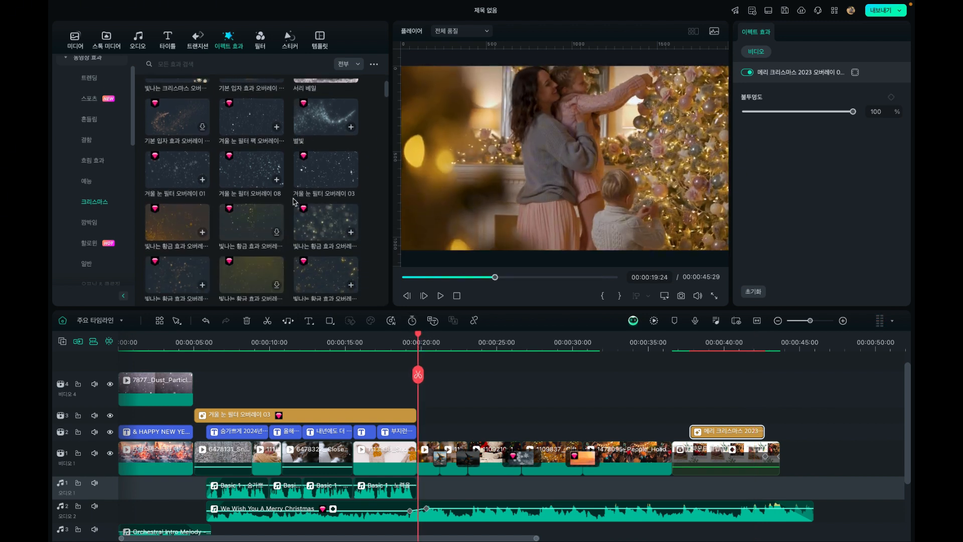
{"action": "scroll", "coordinate": [295, 202], "scroll_direction": "down", "scroll_amount": 4}
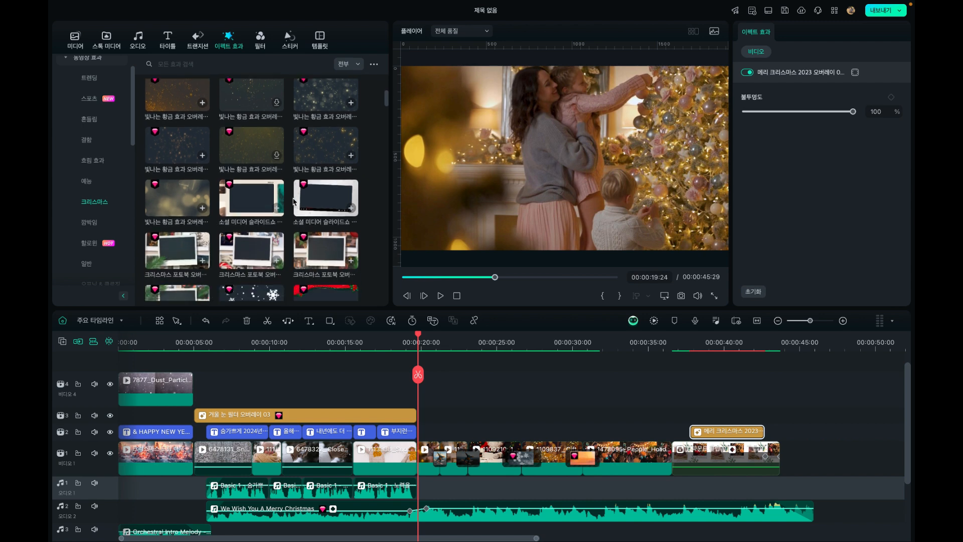
{"action": "left_click", "coordinate": [167, 39]}
{"action": "scroll", "coordinate": [221, 165], "scroll_direction": "up", "scroll_amount": 3}
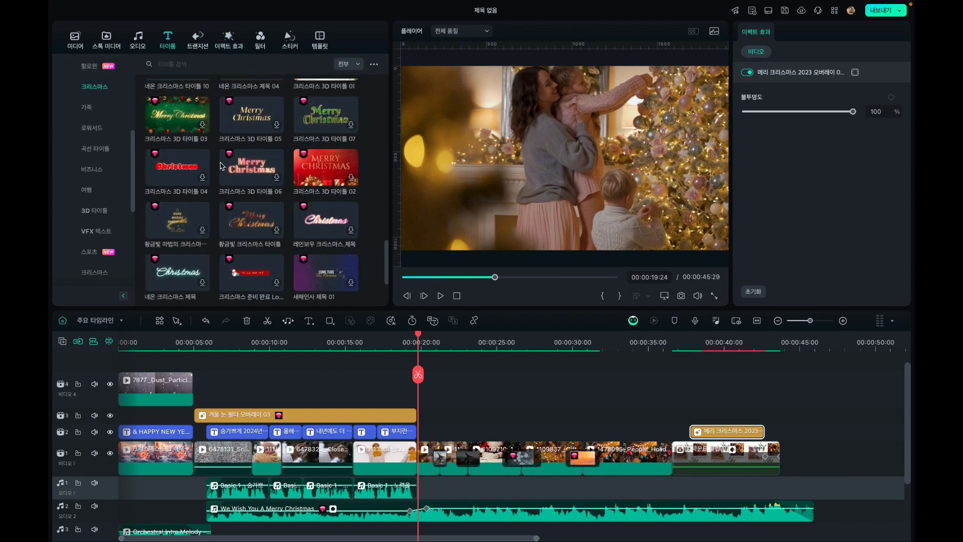
{"action": "scroll", "coordinate": [221, 165], "scroll_direction": "up", "scroll_amount": 3}
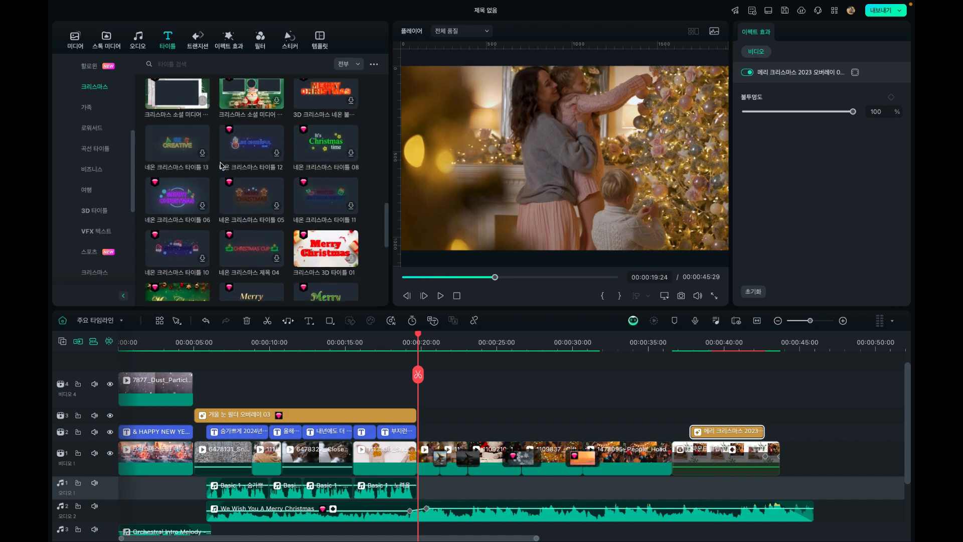
{"action": "scroll", "coordinate": [221, 166], "scroll_direction": "up", "scroll_amount": 5}
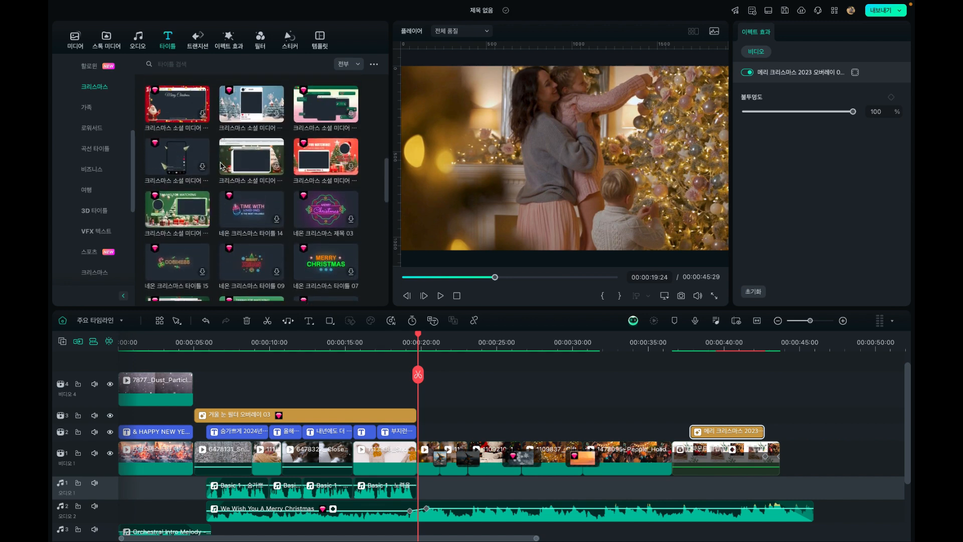
{"action": "scroll", "coordinate": [221, 165], "scroll_direction": "up", "scroll_amount": 4}
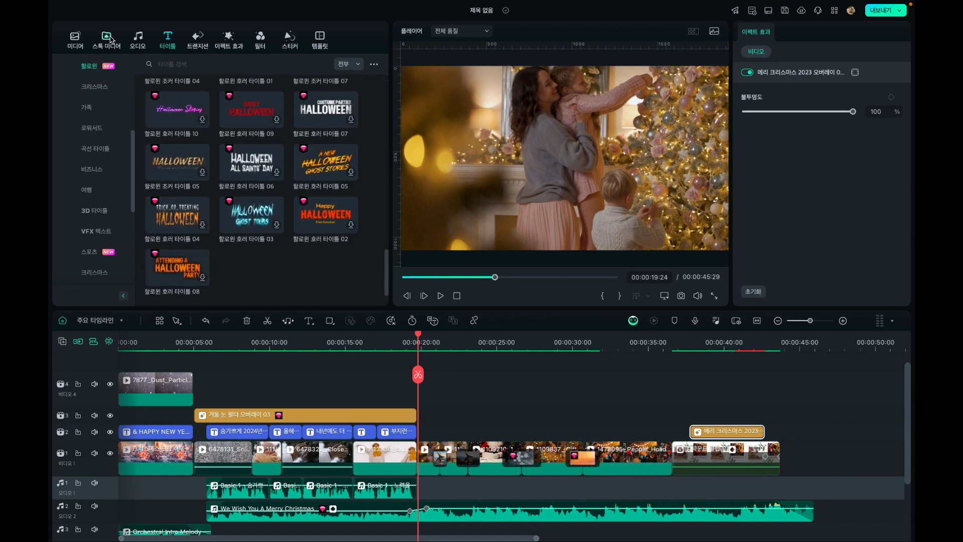
{"action": "left_click", "coordinate": [230, 39]}
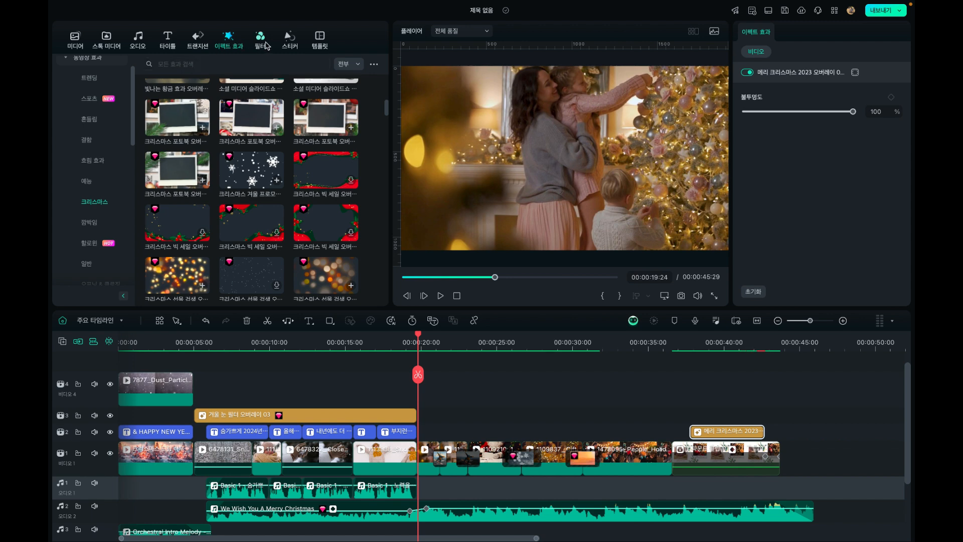
Add the Christmas sticker 메리 크리스마스 소원 요소 03 on video track 2 after the last caption, ending at the clip cut near 00:00:26:15
{"action": "left_click", "coordinate": [290, 39]}
{"action": "scroll", "coordinate": [242, 172], "scroll_direction": "down", "scroll_amount": 1}
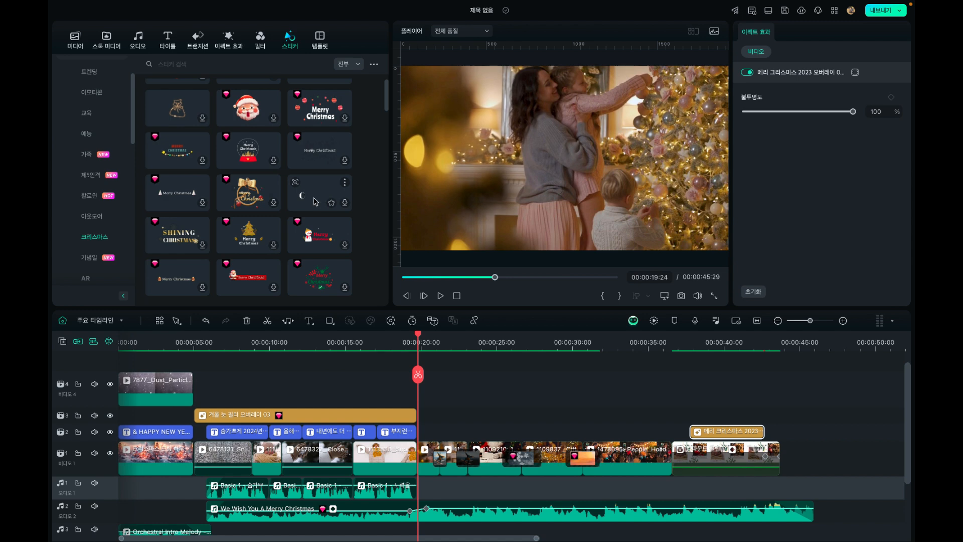
{"action": "left_click_drag", "start_coordinate": [331, 202], "coordinate": [497, 421]}
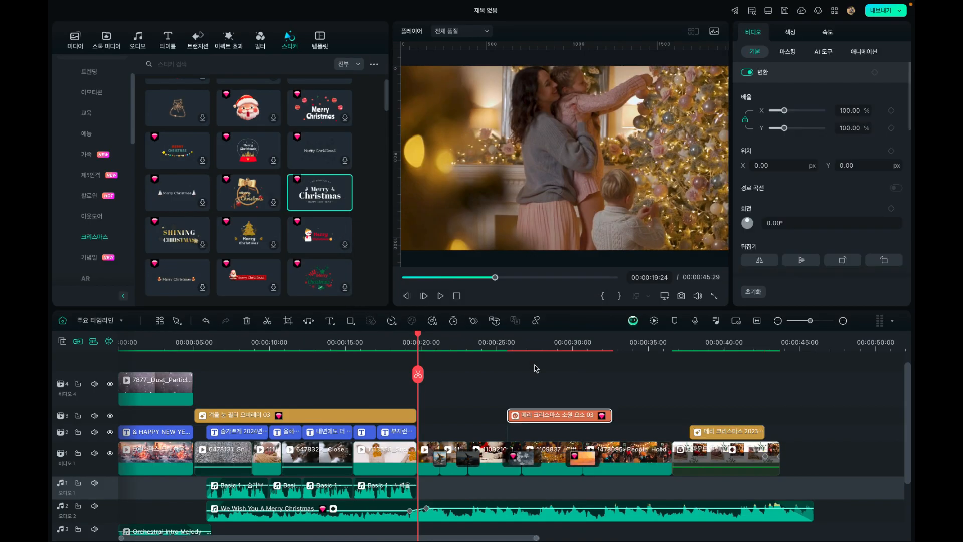
{"action": "left_click_drag", "start_coordinate": [487, 419], "coordinate": [453, 440]}
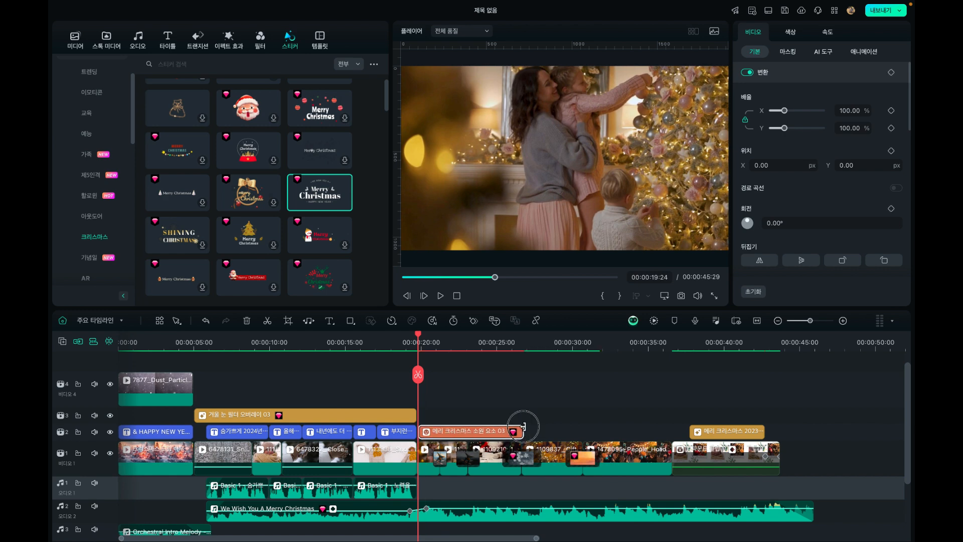
{"action": "left_click_drag", "start_coordinate": [523, 426], "coordinate": [520, 427]}
{"action": "left_click", "coordinate": [409, 341]}
{"action": "left_click_drag", "start_coordinate": [420, 432], "coordinate": [416, 432]}
Play the video from about 00:00:17:10 to 00:00:37:05 to check the Merry Christmas sticker and the clips after it
{"action": "left_click", "coordinate": [381, 340]}
{"action": "key", "text": "space"}
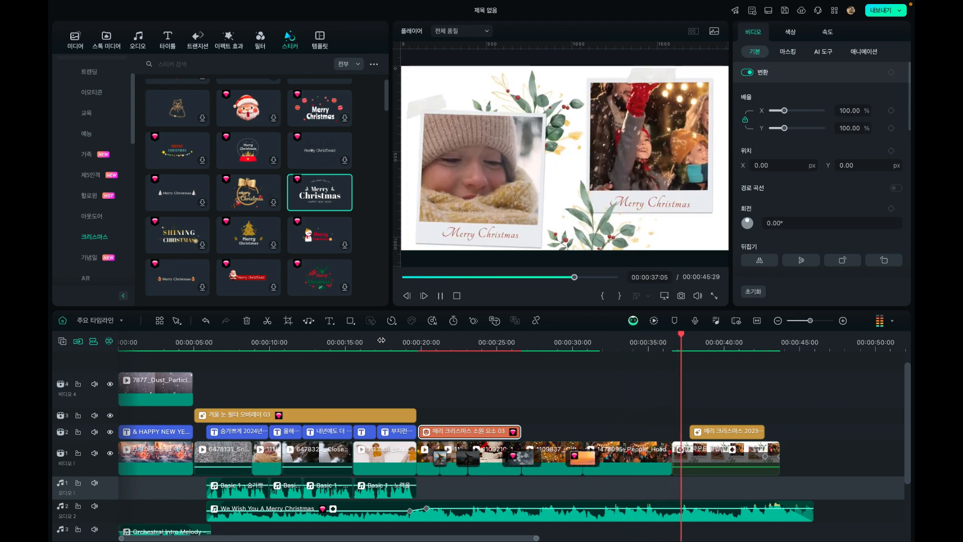
{"action": "left_click", "coordinate": [381, 341]}
Try adding a quick text title at 00:00:31:21 over the last clip before the split screen, and undo it
{"action": "left_click", "coordinate": [603, 343]}
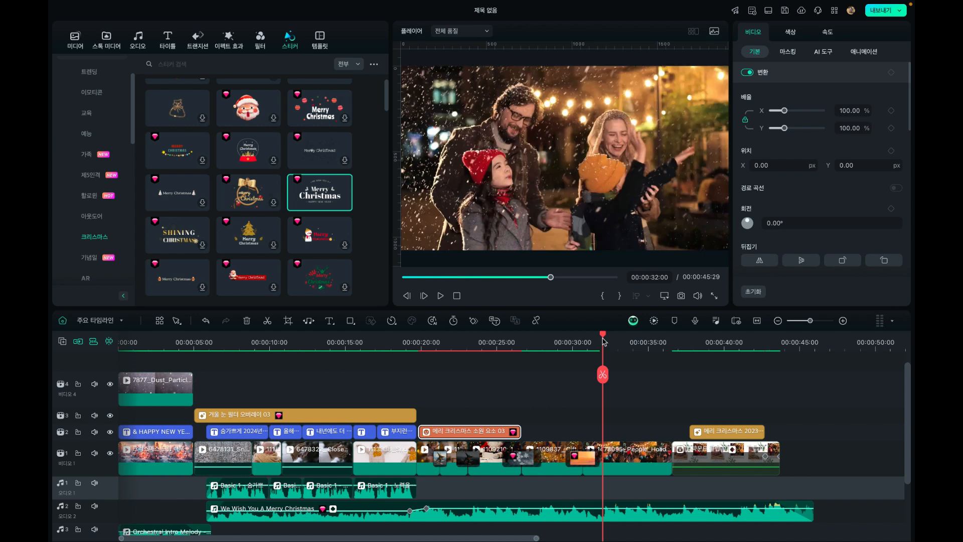
{"action": "mouse_move", "coordinate": [604, 341]}
{"action": "left_mouse_down"}
{"action": "mouse_move", "coordinate": [567, 342]}
{"action": "mouse_move", "coordinate": [620, 338]}
{"action": "left_mouse_up"}
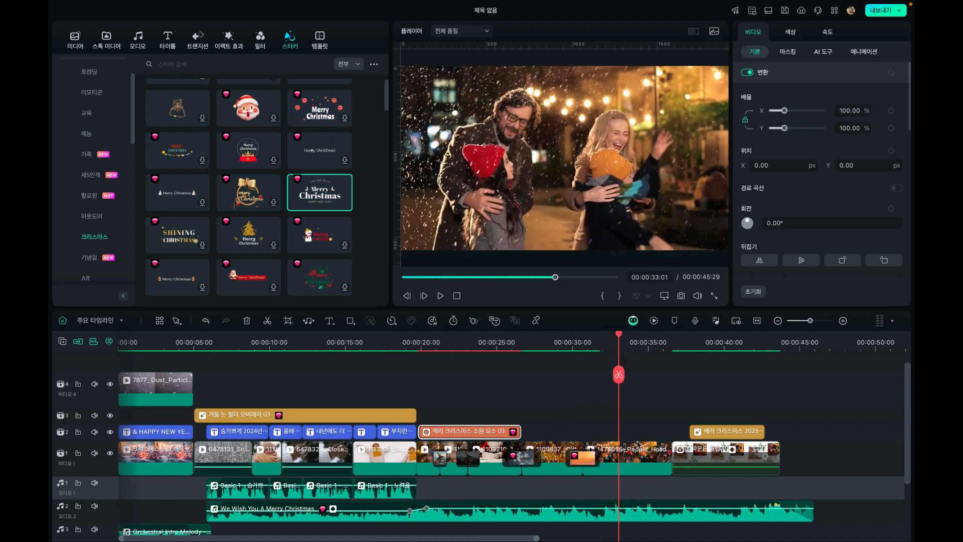
{"action": "left_click", "coordinate": [639, 450]}
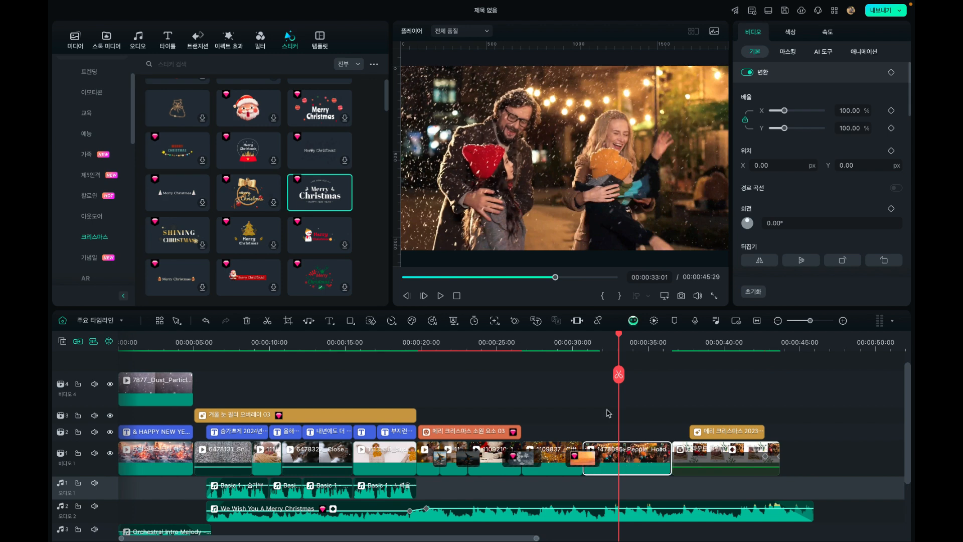
{"action": "left_click", "coordinate": [579, 343]}
{"action": "left_click", "coordinate": [583, 343]}
{"action": "left_click", "coordinate": [583, 335]}
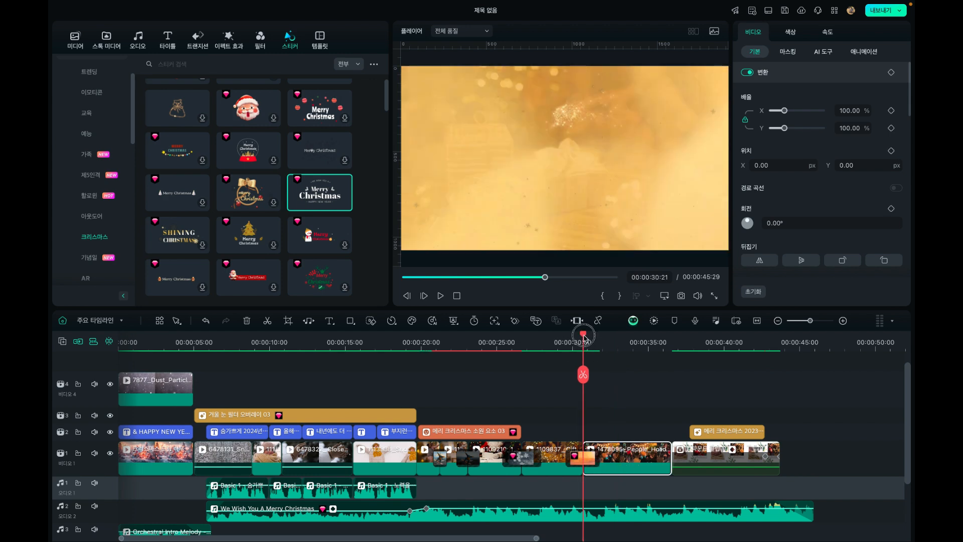
{"action": "left_click_drag", "start_coordinate": [583, 336], "coordinate": [598, 341]}
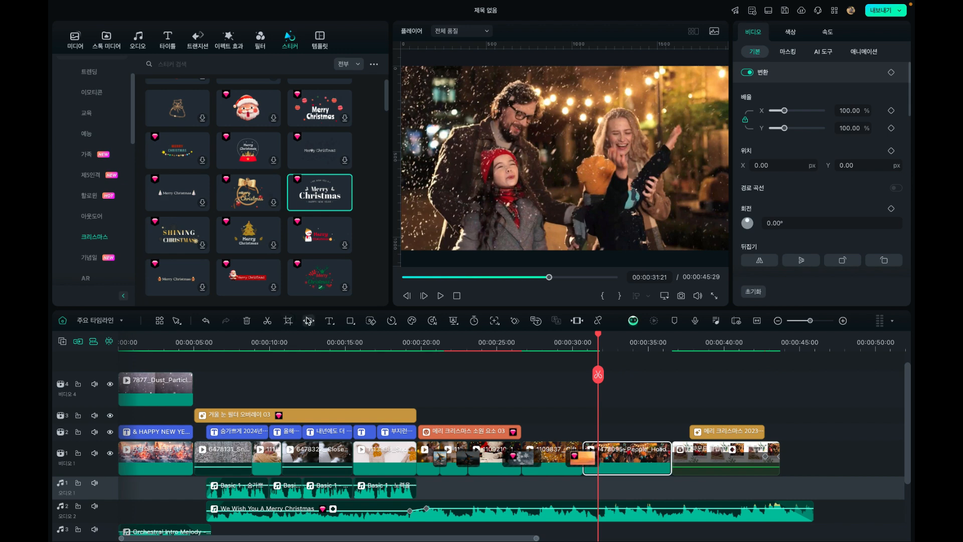
{"action": "left_click", "coordinate": [329, 321]}
{"action": "left_click", "coordinate": [342, 338]}
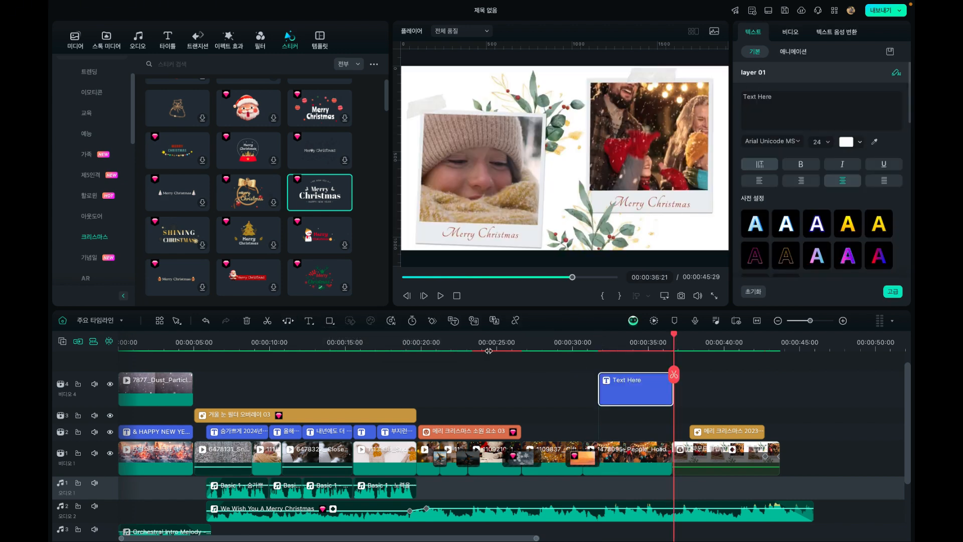
{"action": "key", "text": "ctrl+z"}
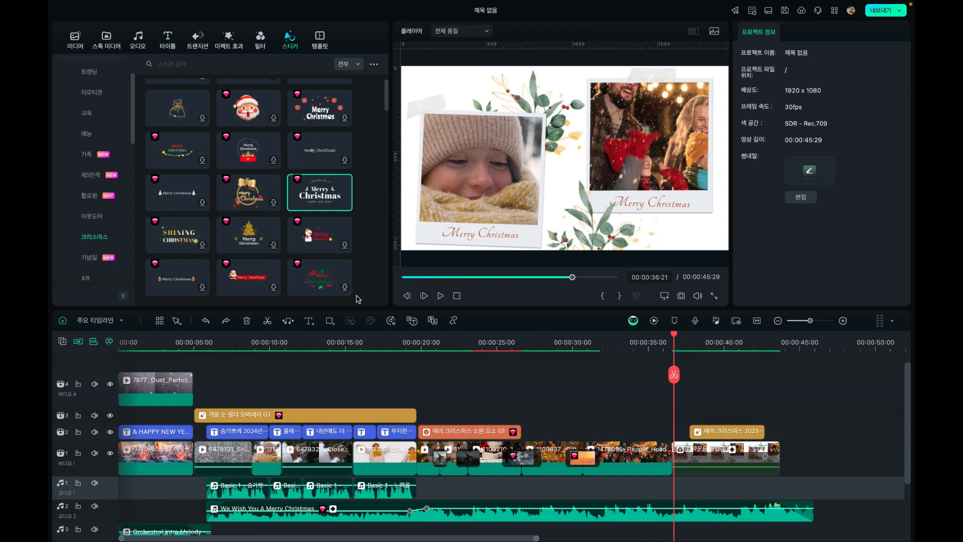
Add a quick text title on video track 4 over the last clip before the split screen, reading 좋아요 구독 부탁드립니다
{"action": "left_click", "coordinate": [308, 321]}
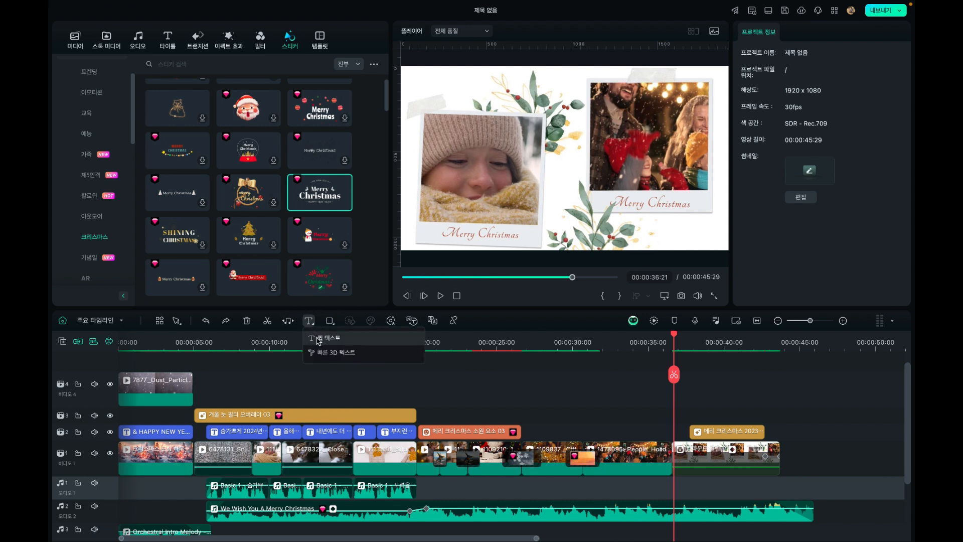
{"action": "left_click", "coordinate": [317, 339]}
{"action": "left_click_drag", "start_coordinate": [702, 392], "coordinate": [622, 401]}
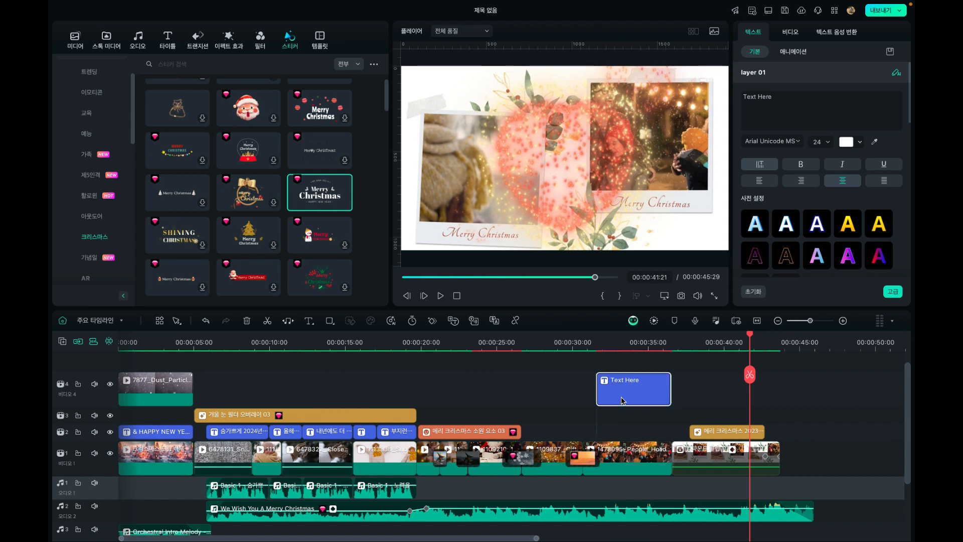
{"action": "left_click", "coordinate": [617, 340]}
{"action": "left_click", "coordinate": [564, 227]}
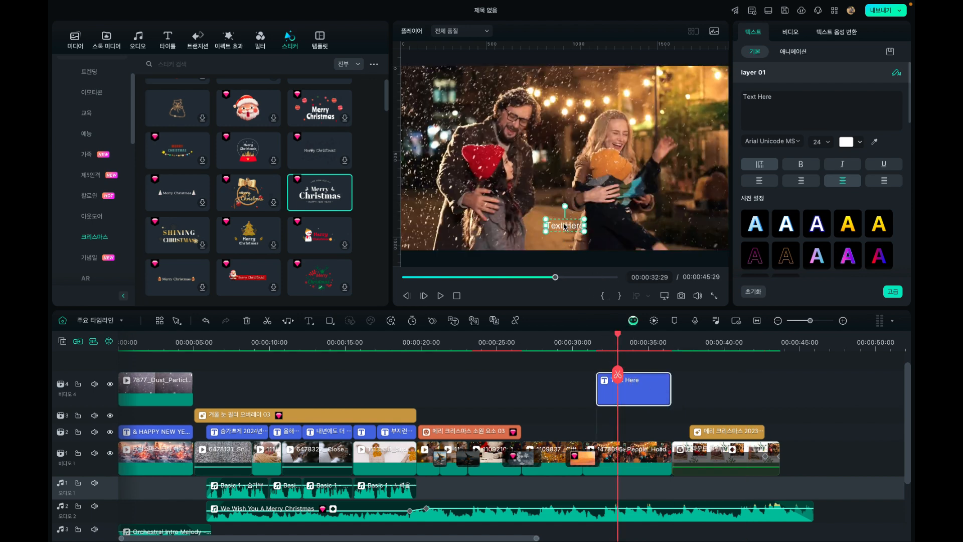
{"action": "left_click_drag", "start_coordinate": [791, 97], "coordinate": [707, 100]}
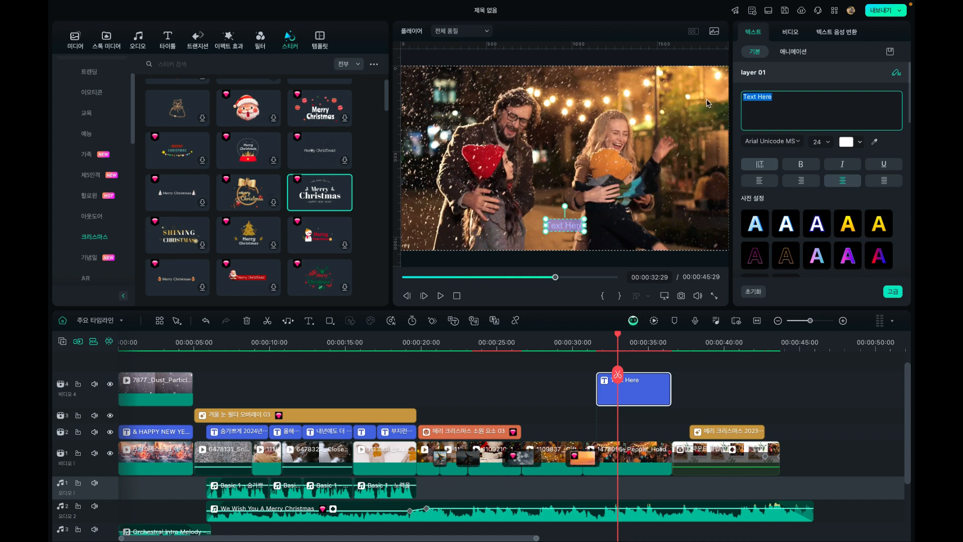
{"action": "type", "text": "좋아요 구독"}
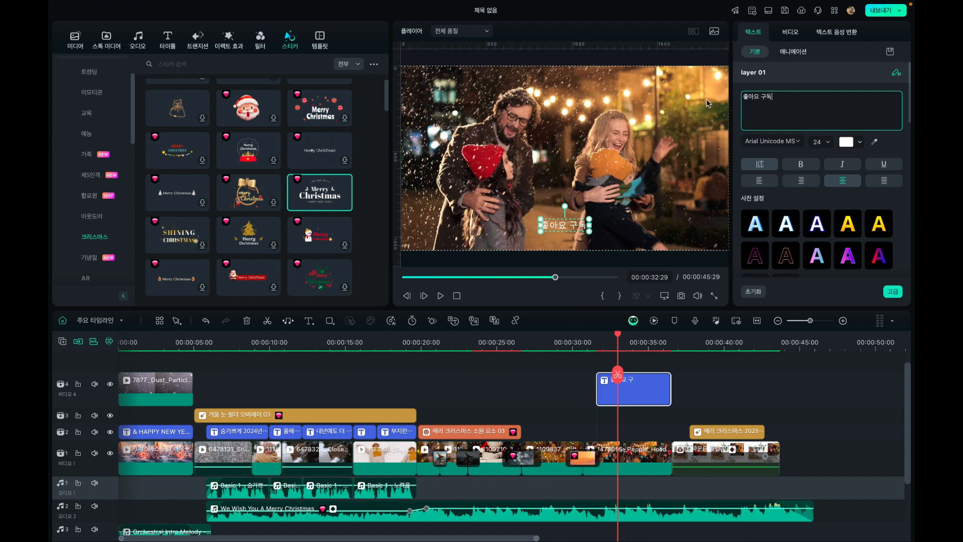
{"action": "type", "text": " 부탁드립니다"}
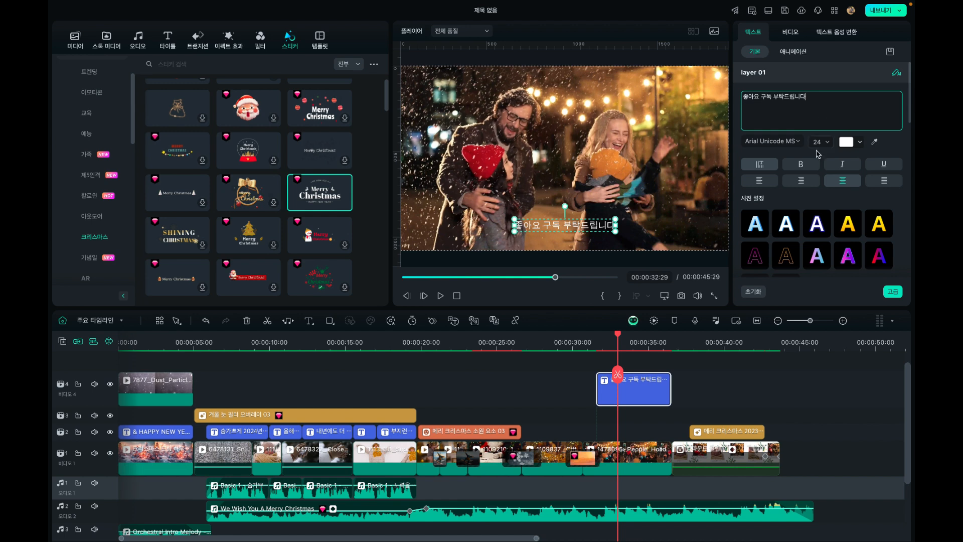
Set the new title's font to Apple SD 산돌고딕 Neo, enlarge it to size 37 and place it in the middle of the frame
{"action": "left_click", "coordinate": [846, 186]}
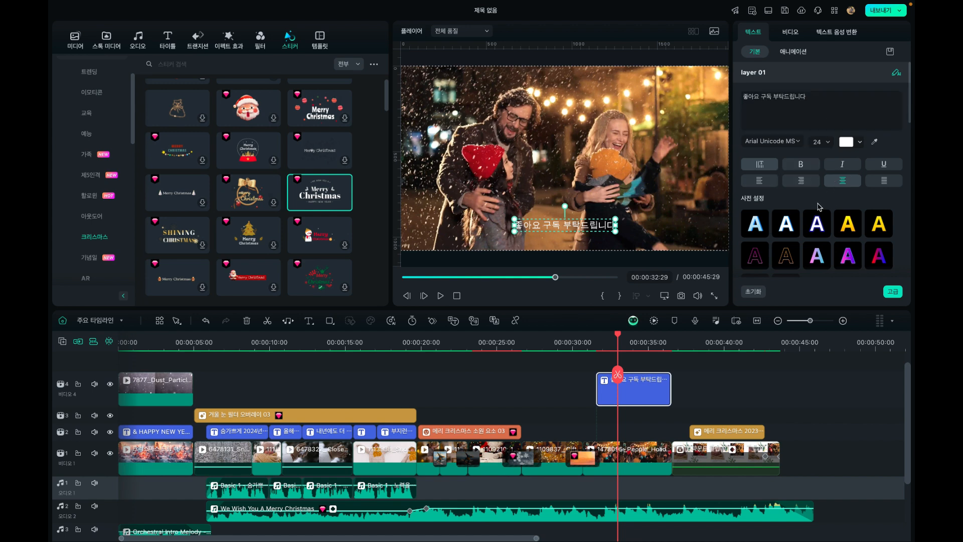
{"action": "scroll", "coordinate": [818, 203], "scroll_direction": "down", "scroll_amount": 2}
{"action": "scroll", "coordinate": [818, 204], "scroll_direction": "up", "scroll_amount": 1}
{"action": "left_click", "coordinate": [772, 132]}
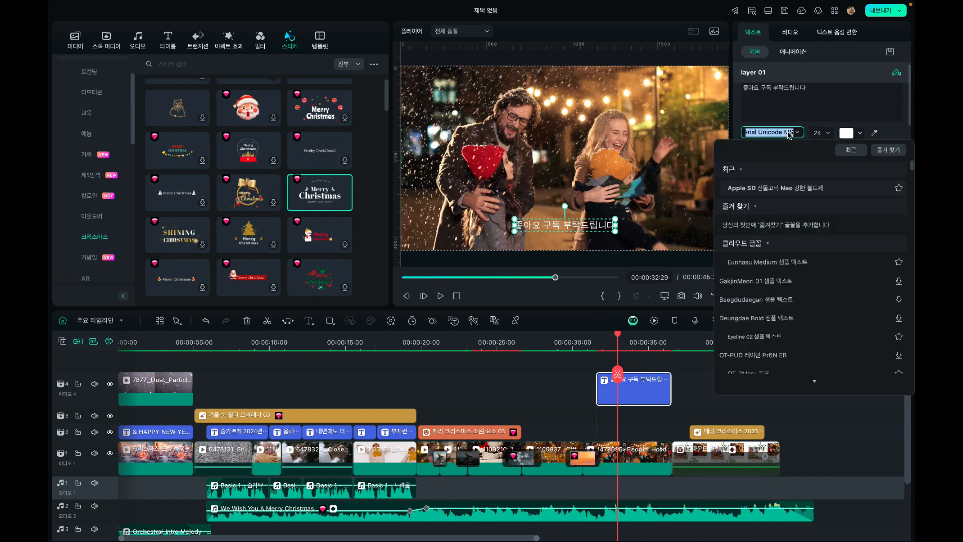
{"action": "scroll", "coordinate": [789, 197], "scroll_direction": "up", "scroll_amount": 10}
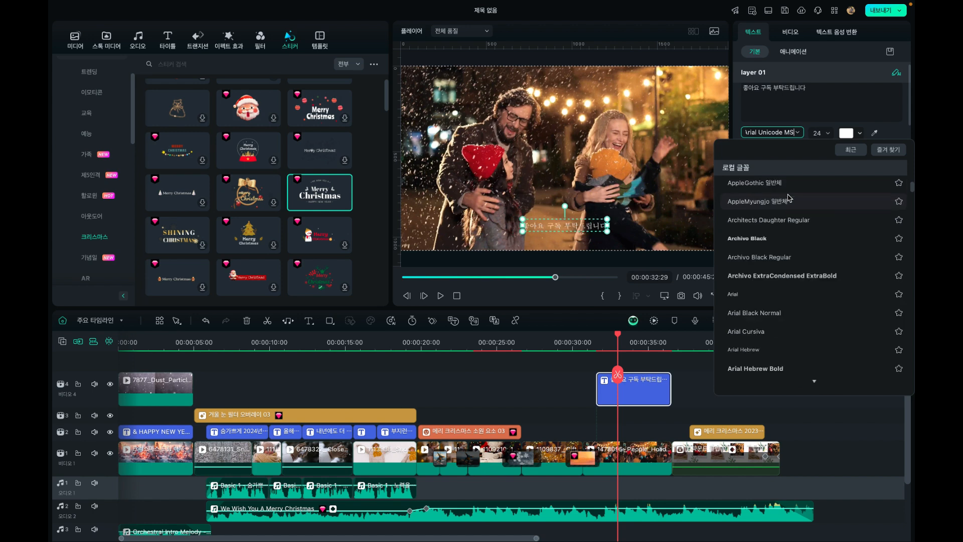
{"action": "scroll", "coordinate": [789, 197], "scroll_direction": "up", "scroll_amount": 10}
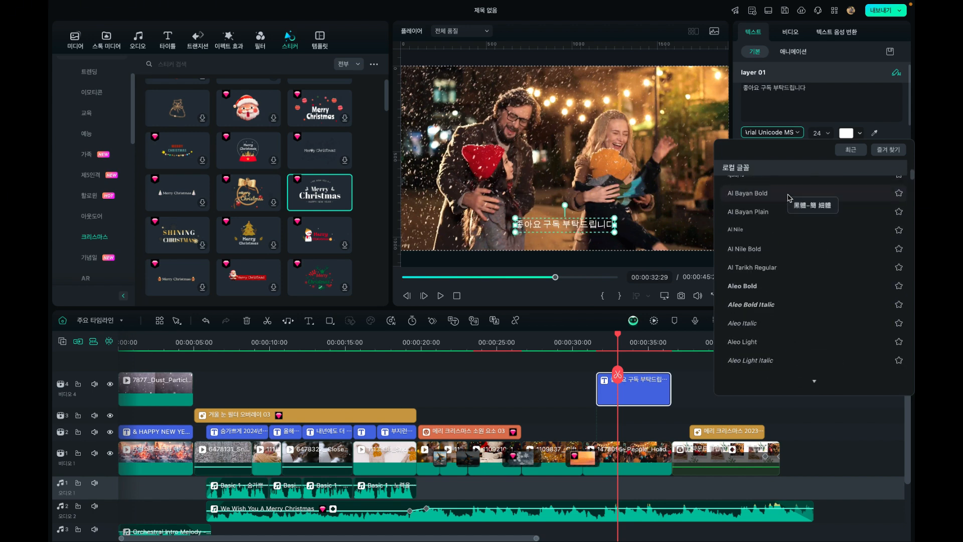
{"action": "left_click", "coordinate": [782, 189]}
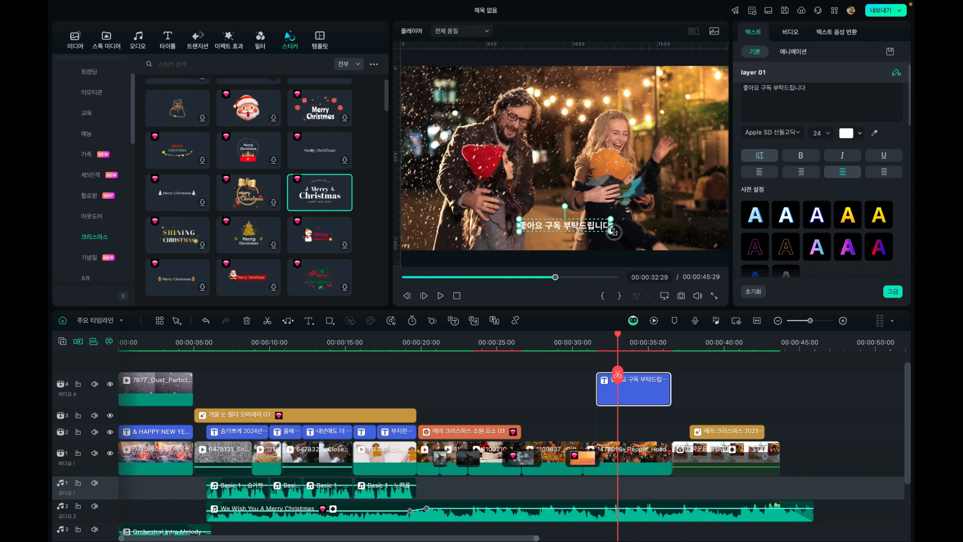
{"action": "left_click_drag", "start_coordinate": [611, 231], "coordinate": [594, 159]}
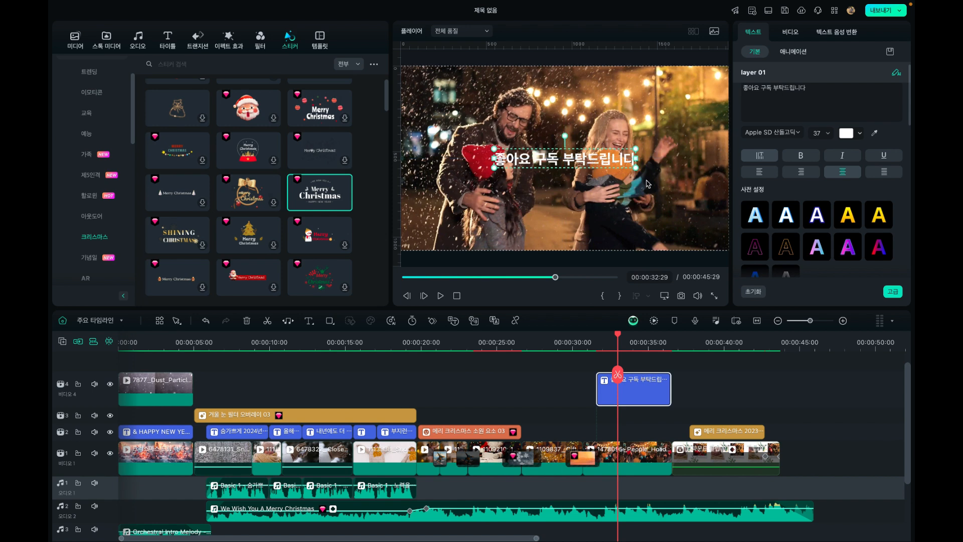
Delete the new title and paste three copies of the caption 부지런함을 잃지 않으시기 바랍니다 from 00:00:32:29 onward
{"action": "left_click", "coordinate": [631, 395]}
{"action": "key", "text": "Delete"}
{"action": "left_click", "coordinate": [399, 434]}
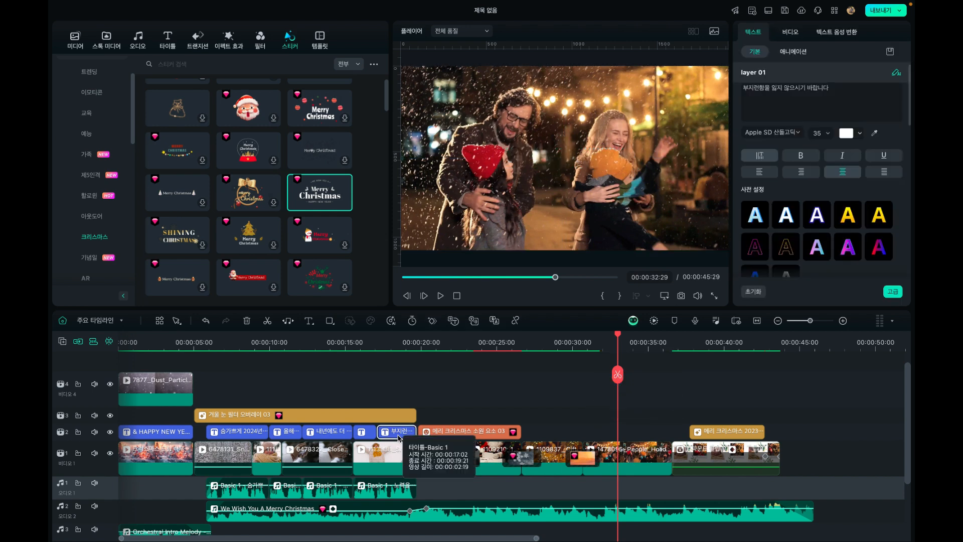
{"action": "key", "text": "ctrl+c"}
{"action": "key", "text": "ctrl+v"}
{"action": "key", "text": "super+v"}
{"action": "key", "text": "super+v"}
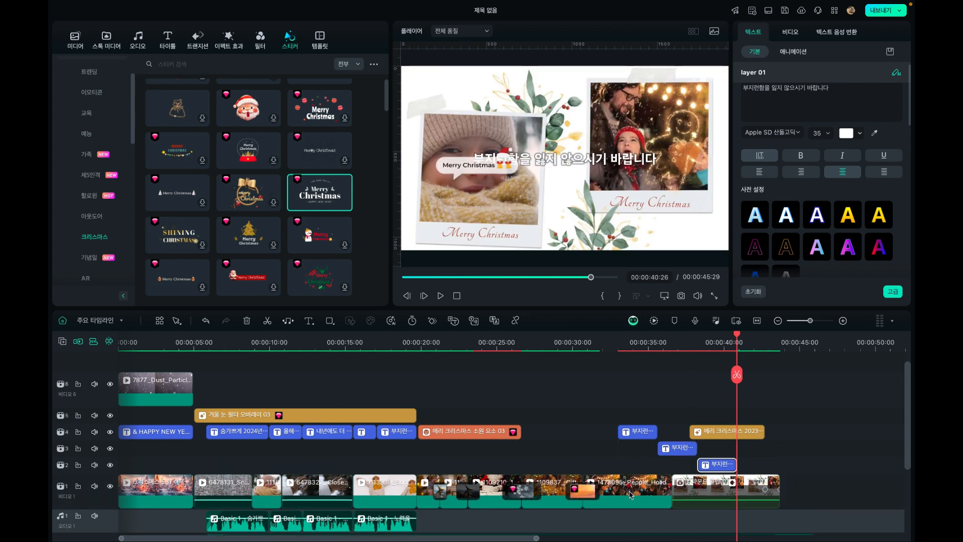
Delete the two surplus caption copies and extend the remaining one to run from about 00:00:31:20 to about 00:00:36:00
{"action": "key", "text": "Delete"}
{"action": "left_click", "coordinate": [675, 449]}
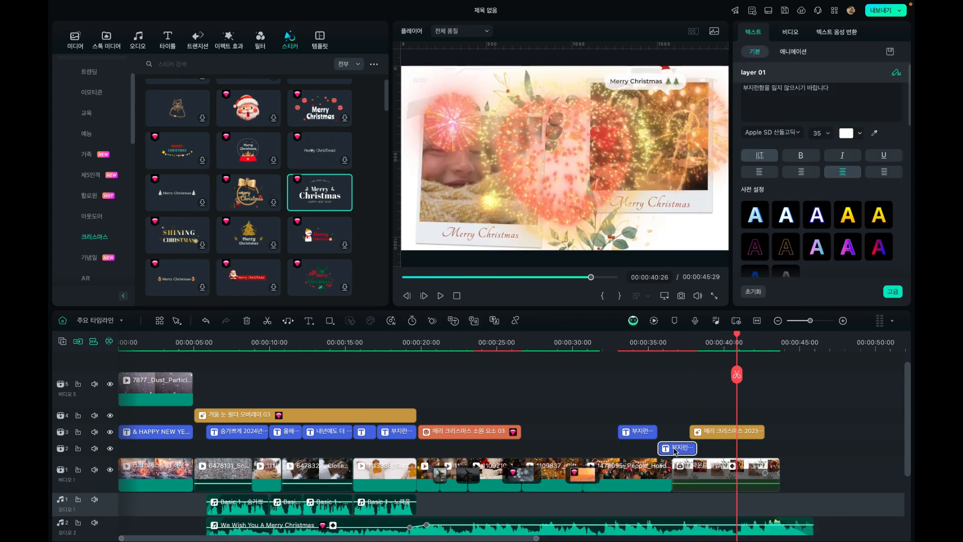
{"action": "key", "text": "Delete"}
{"action": "left_click_drag", "start_coordinate": [619, 427], "coordinate": [599, 426]}
{"action": "left_click_drag", "start_coordinate": [661, 432], "coordinate": [663, 431]}
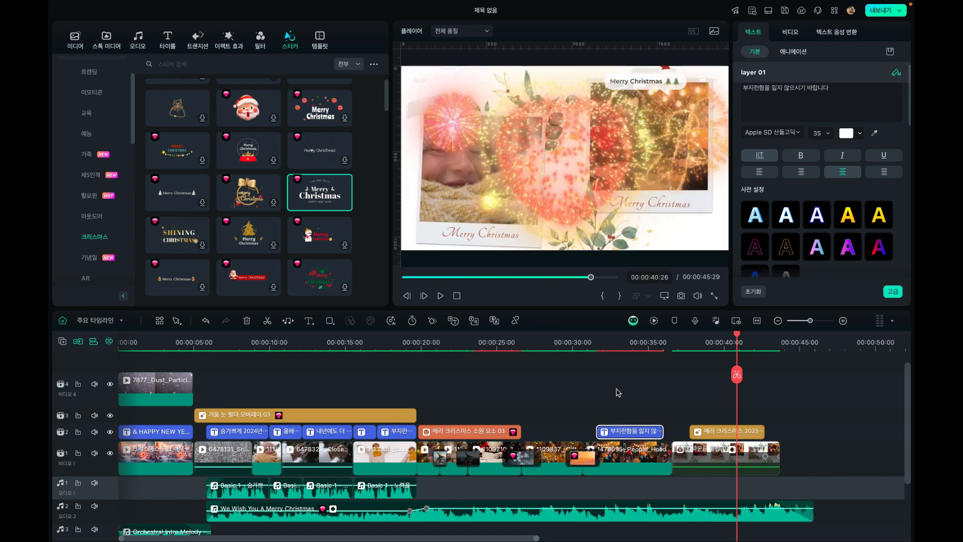
Replace the text of the caption over the last clip before the split screen with 구독과 좋아요 부탁드립니다
{"action": "left_click", "coordinate": [622, 345]}
{"action": "double_click", "coordinate": [584, 166]}
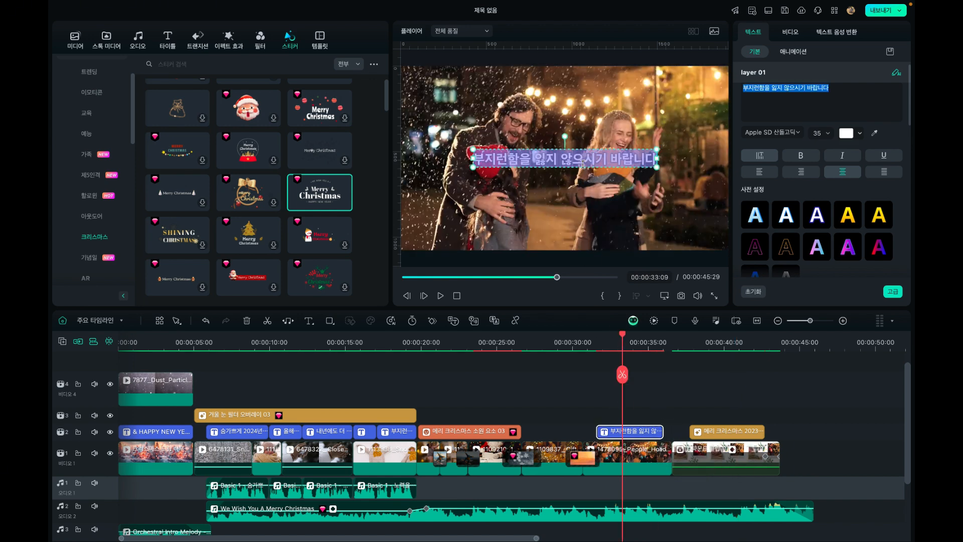
{"action": "type", "text": "구독과"}
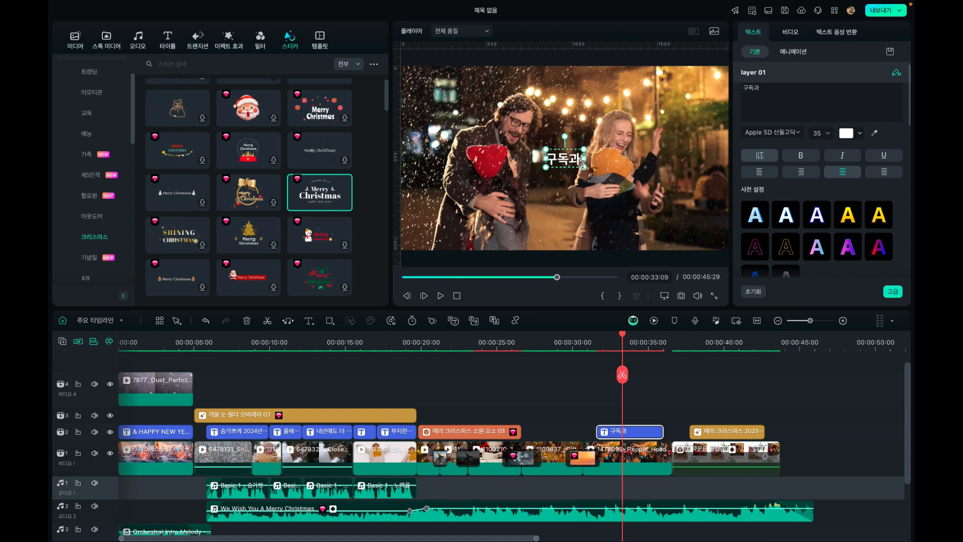
{"action": "type", "text": " 좋아요"}
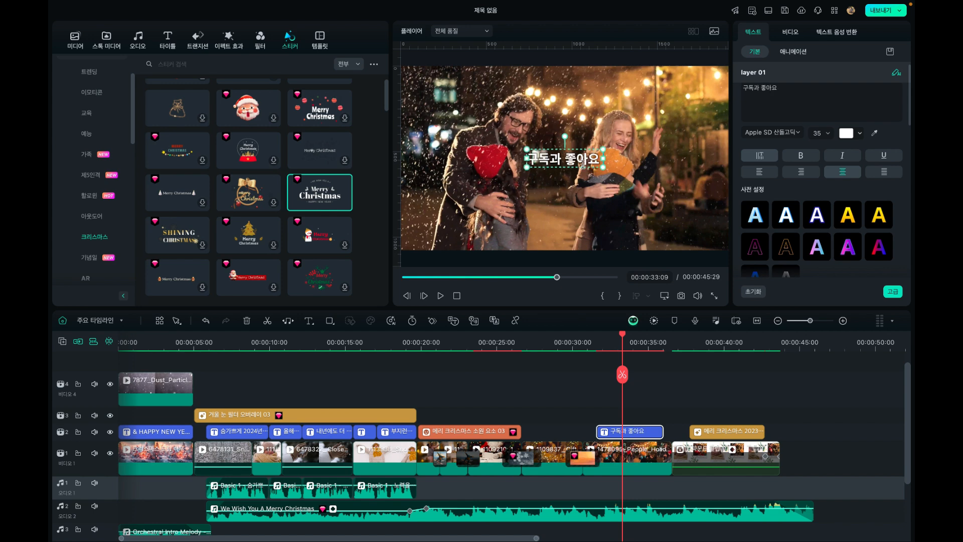
{"action": "type", "text": " 부탁드립니다"}
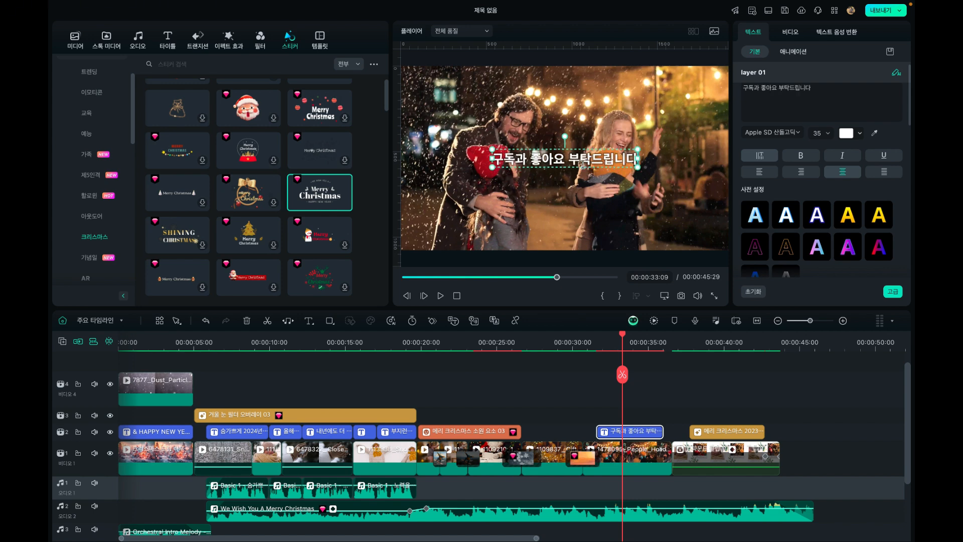
Play the video from about 00:00:30:24 into the split-screen ending to review the caption and the transitions
{"action": "left_click", "coordinate": [586, 346]}
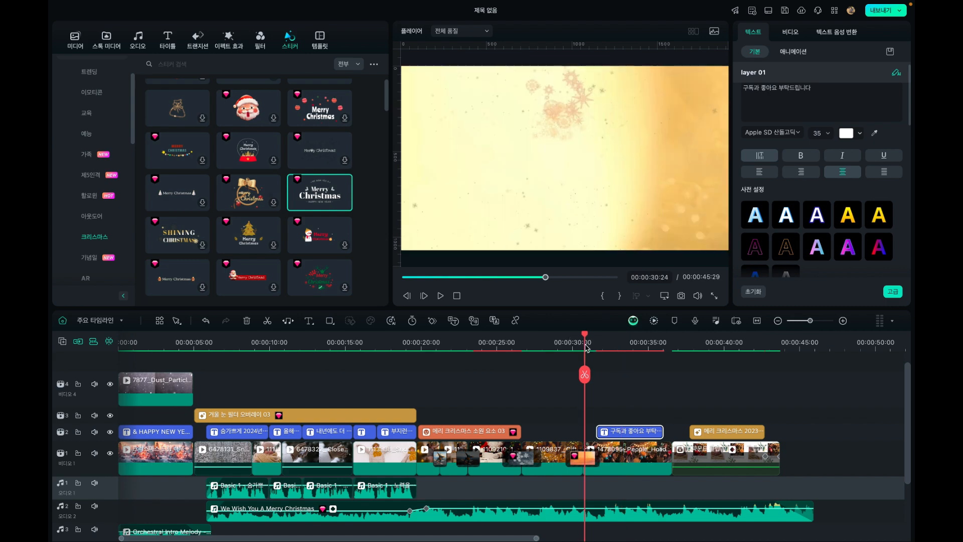
{"action": "key", "text": "space"}
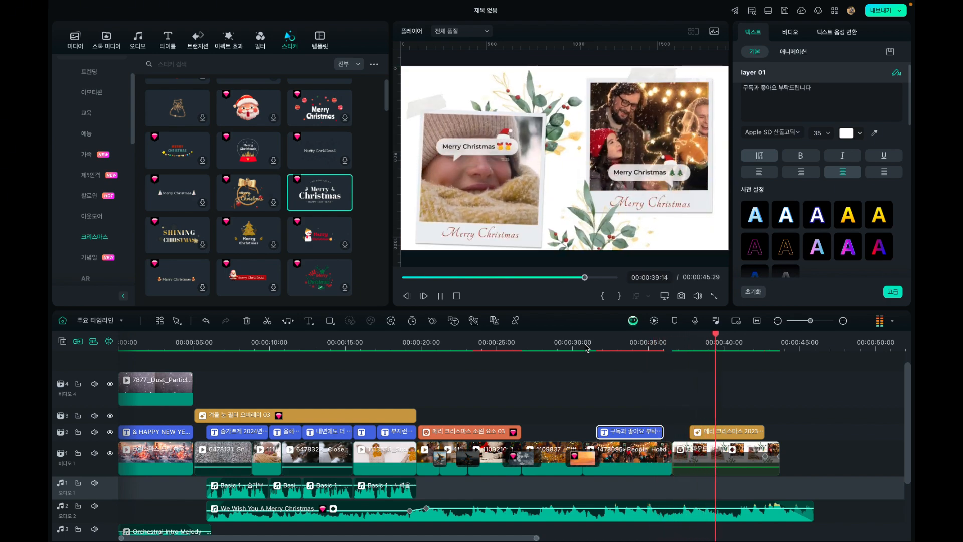
{"action": "key", "text": "space"}
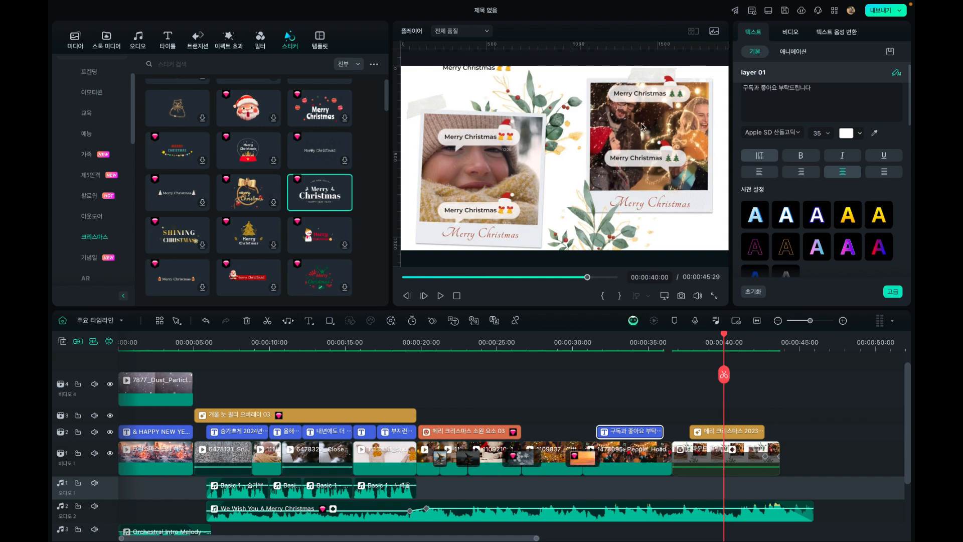
Review the local output settings and export the video as an MP4 at 1920x1080, 30 fps and 베스트 quality
{"action": "left_click", "coordinate": [879, 14]}
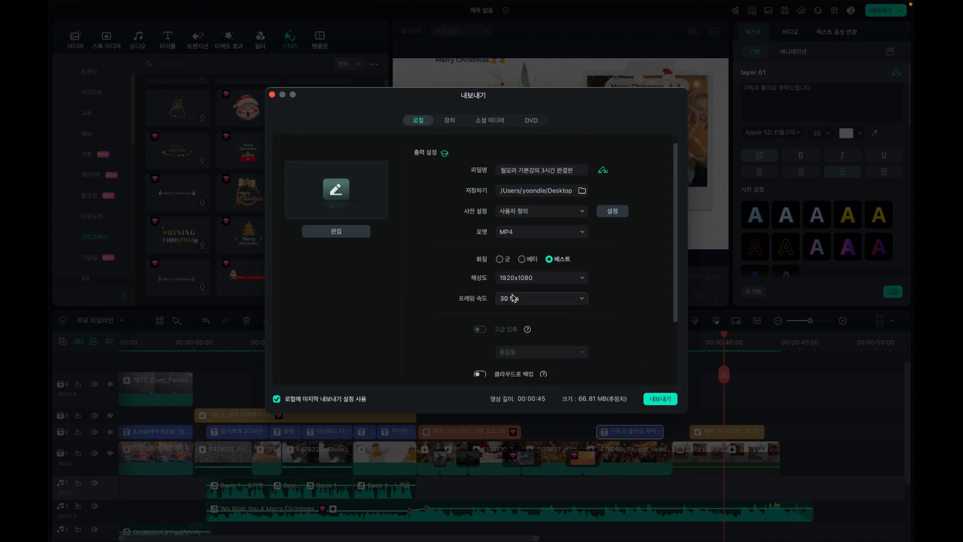
{"action": "scroll", "coordinate": [605, 277], "scroll_direction": "down", "scroll_amount": 3}
{"action": "scroll", "coordinate": [606, 278], "scroll_direction": "up", "scroll_amount": 2}
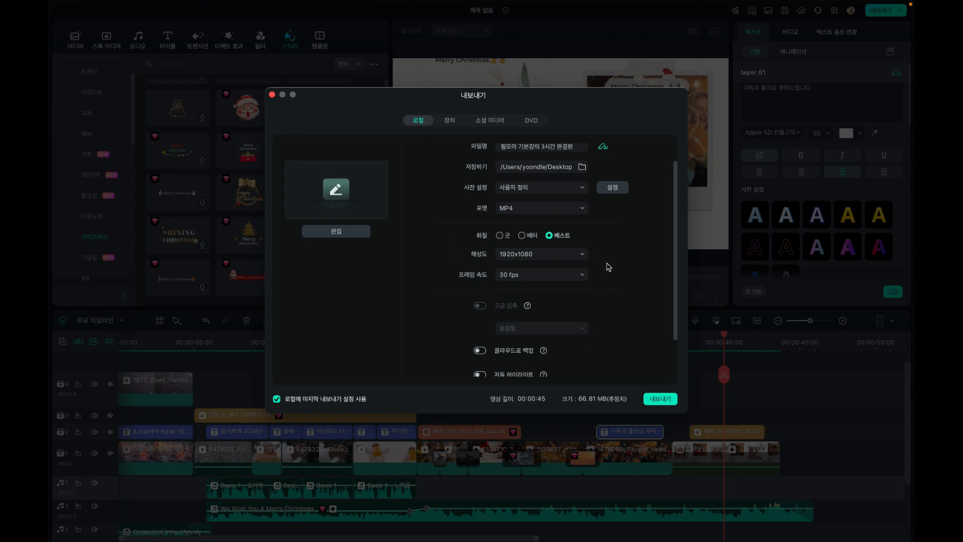
{"action": "scroll", "coordinate": [622, 278], "scroll_direction": "down", "scroll_amount": 3}
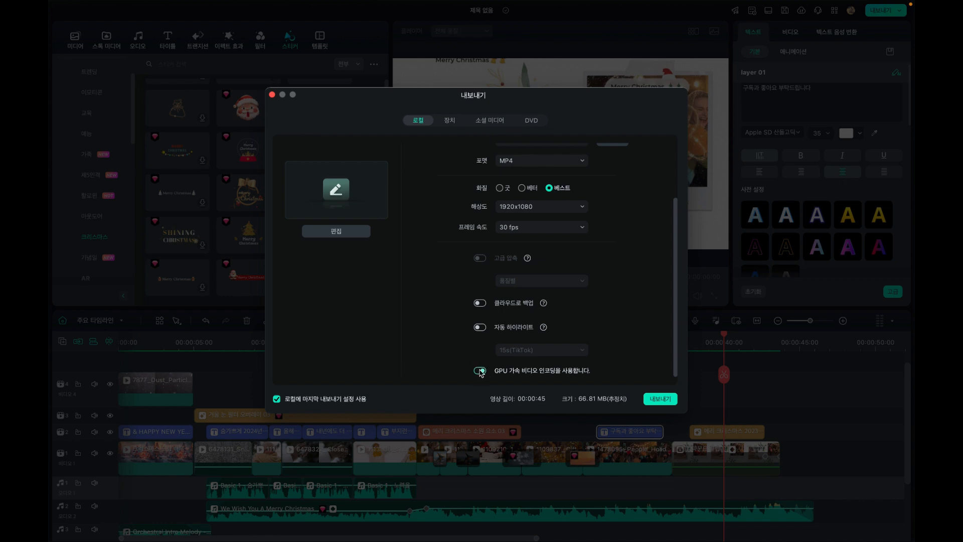
{"action": "scroll", "coordinate": [521, 265], "scroll_direction": "up", "scroll_amount": 5}
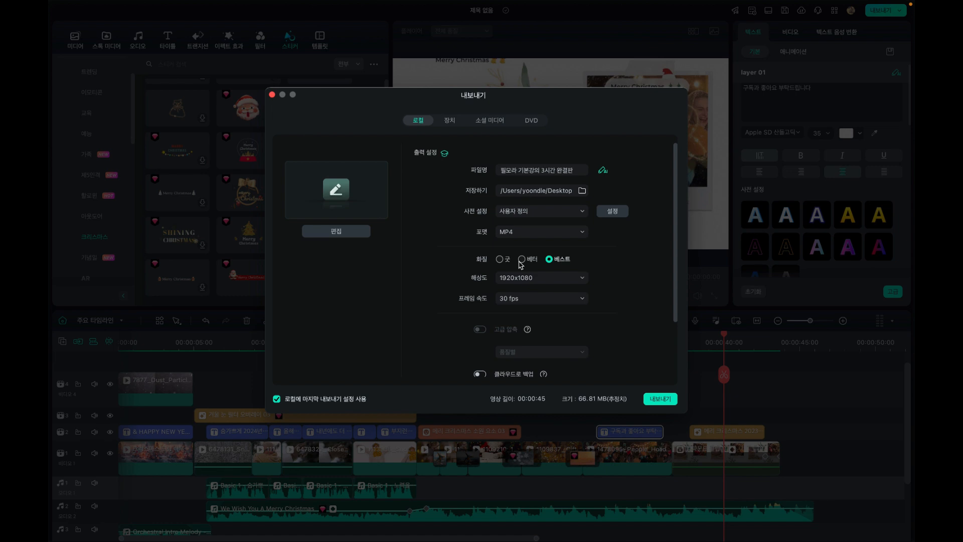
{"action": "left_click", "coordinate": [657, 398]}
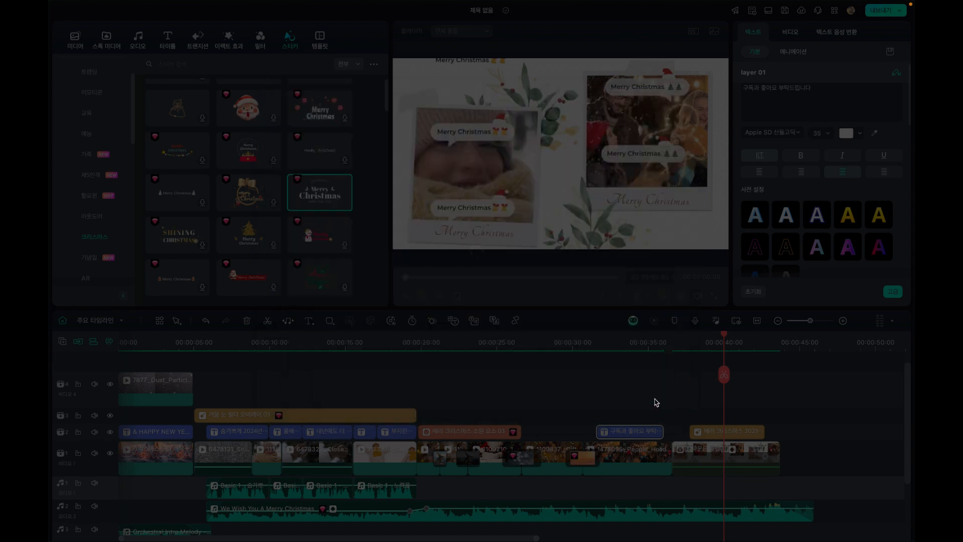